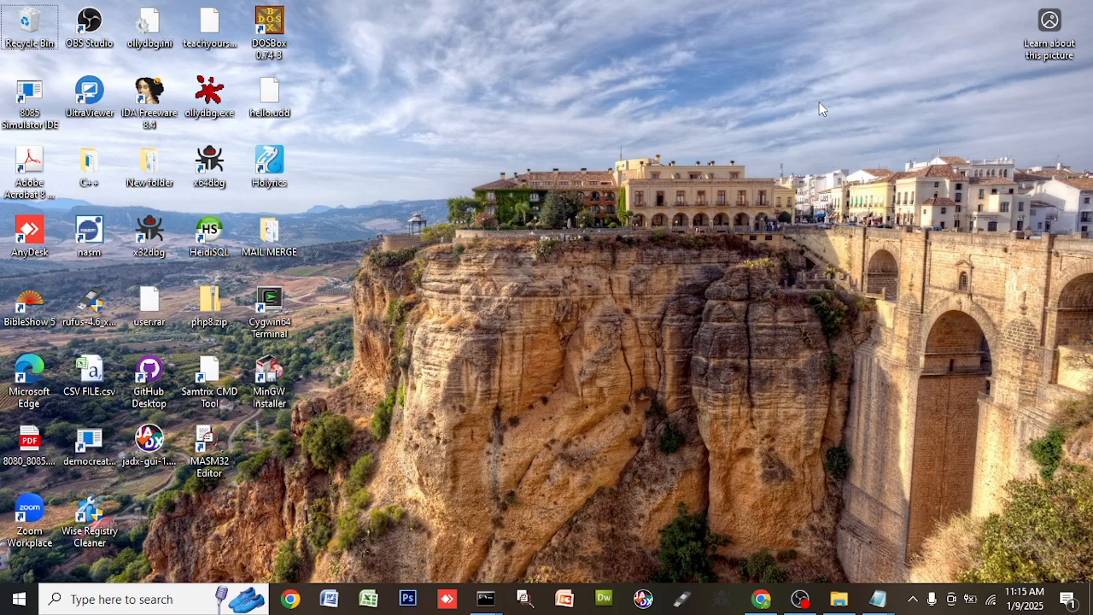
- Go to the Downloads folder in File Explorer and bring up actions for the extracted Joomla folder
{"action": "left_click", "coordinate": [839, 598]}
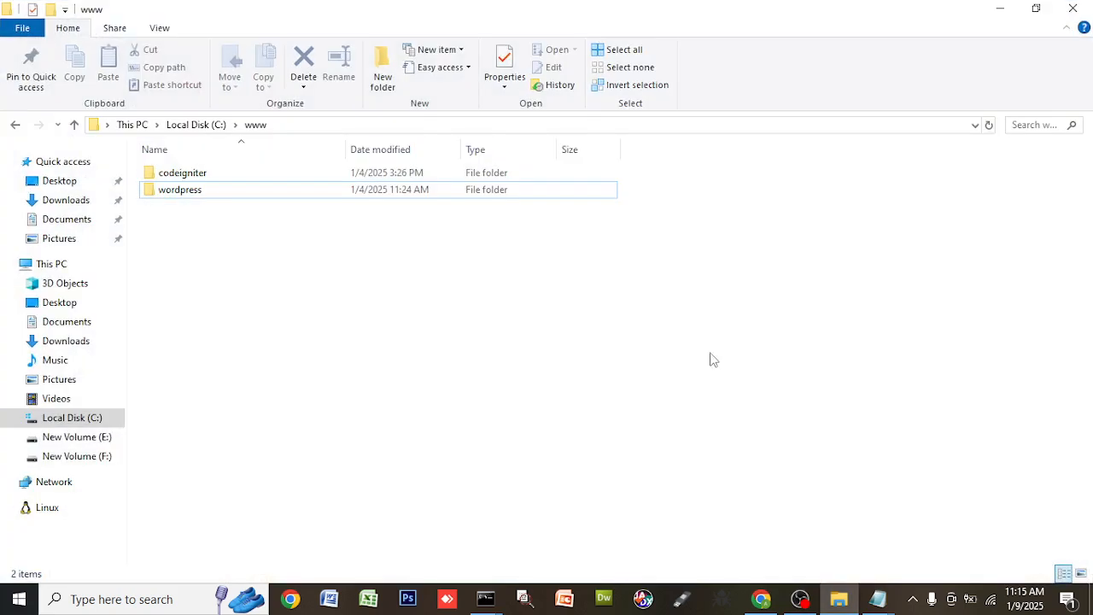
{"action": "key", "text": "alt"}
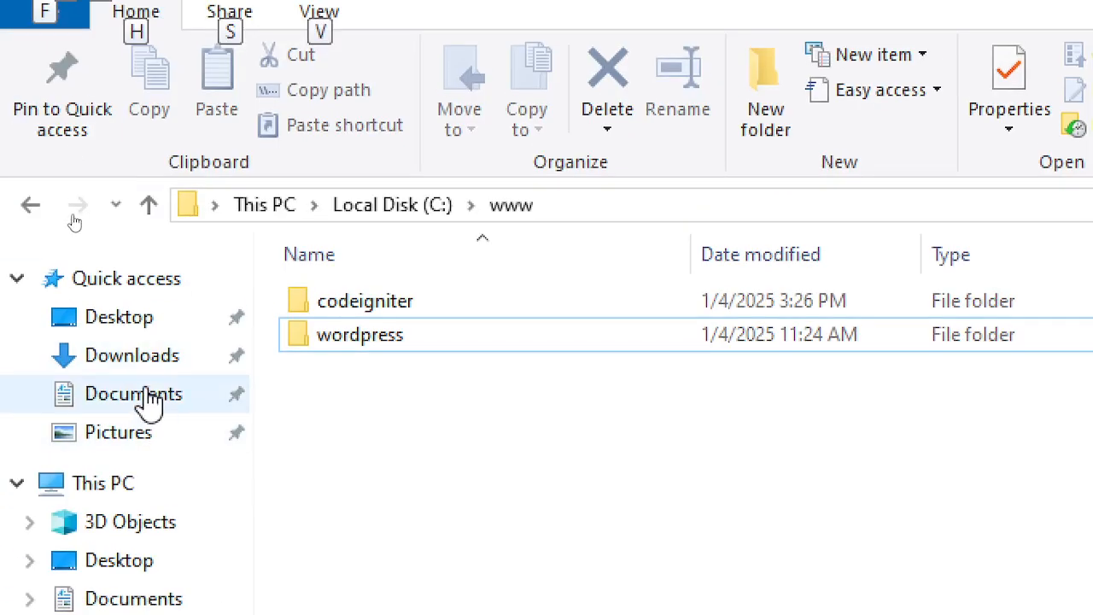
{"action": "left_click", "coordinate": [139, 363]}
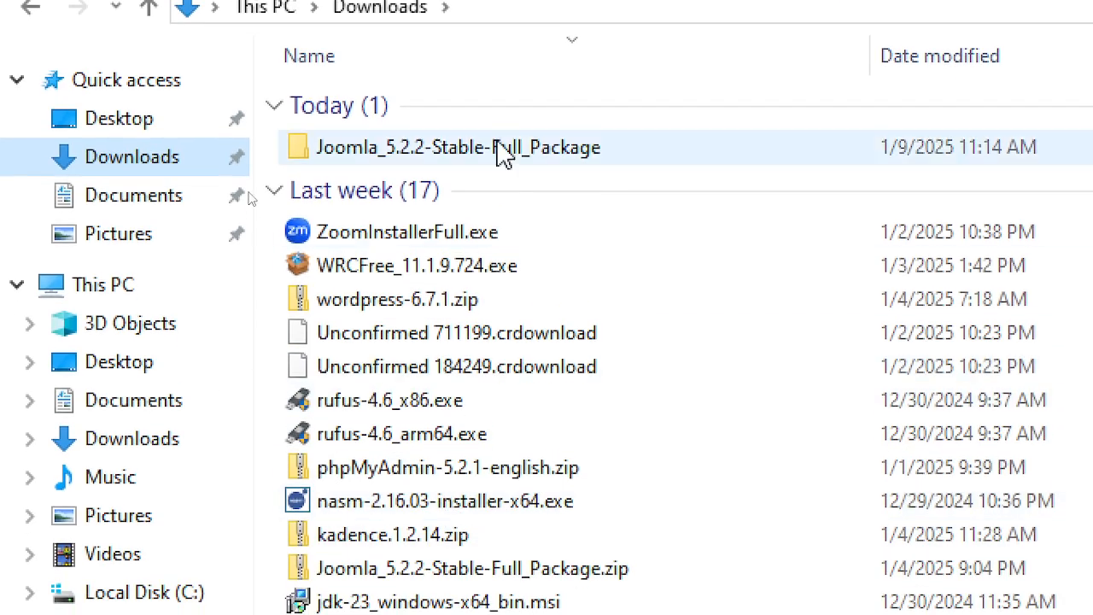
{"action": "left_click", "coordinate": [504, 353]}
{"action": "right_click", "coordinate": [498, 149]}
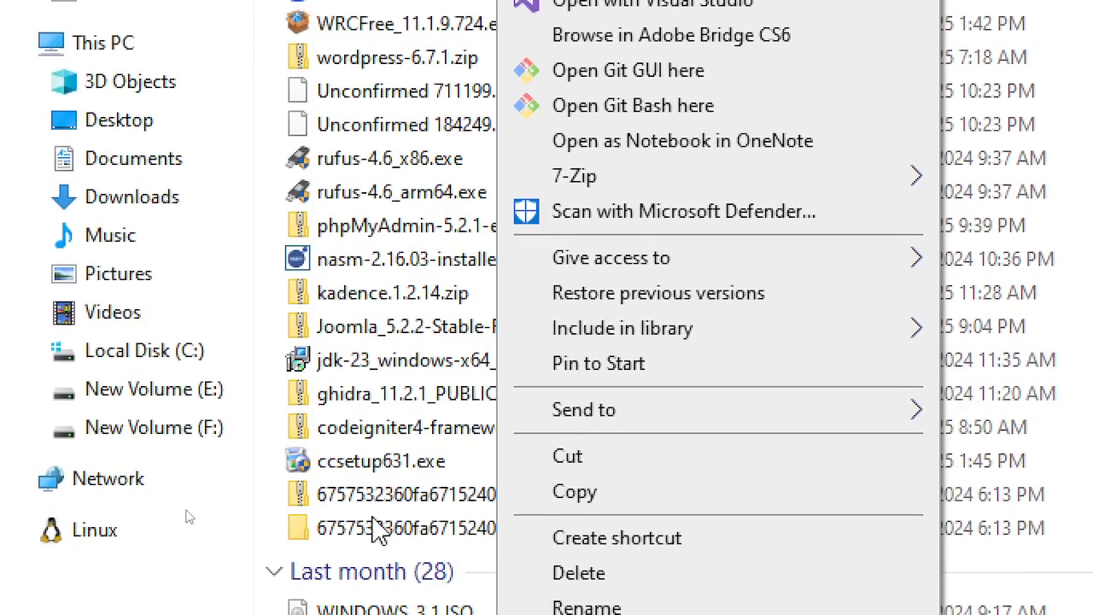
- Look at the Joomla zip archive's actions and close them without choosing anything
{"action": "left_click", "coordinate": [397, 330]}
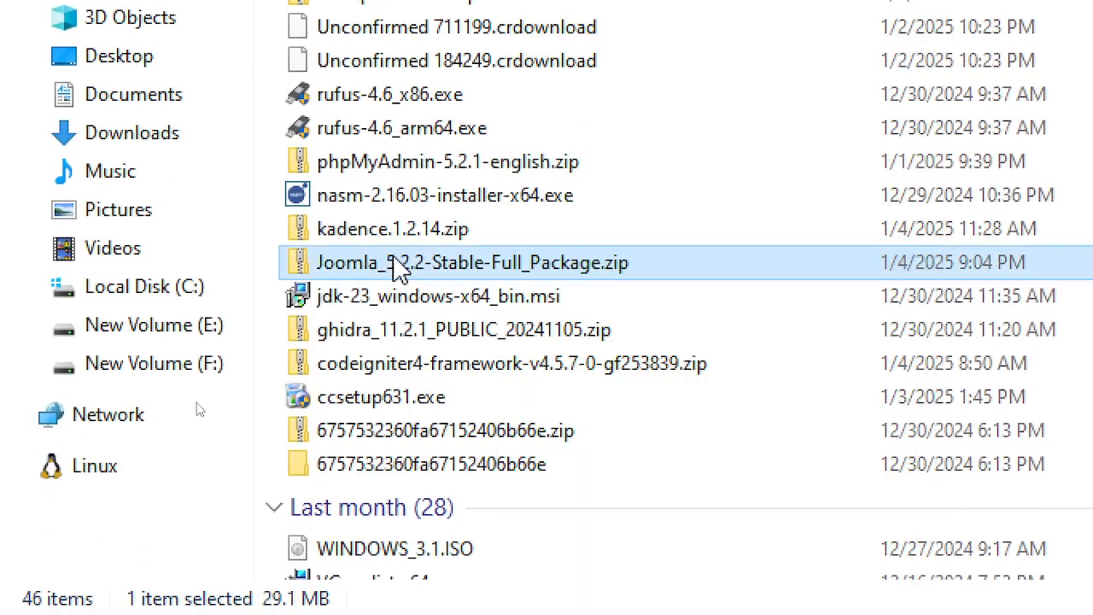
{"action": "right_click", "coordinate": [399, 267]}
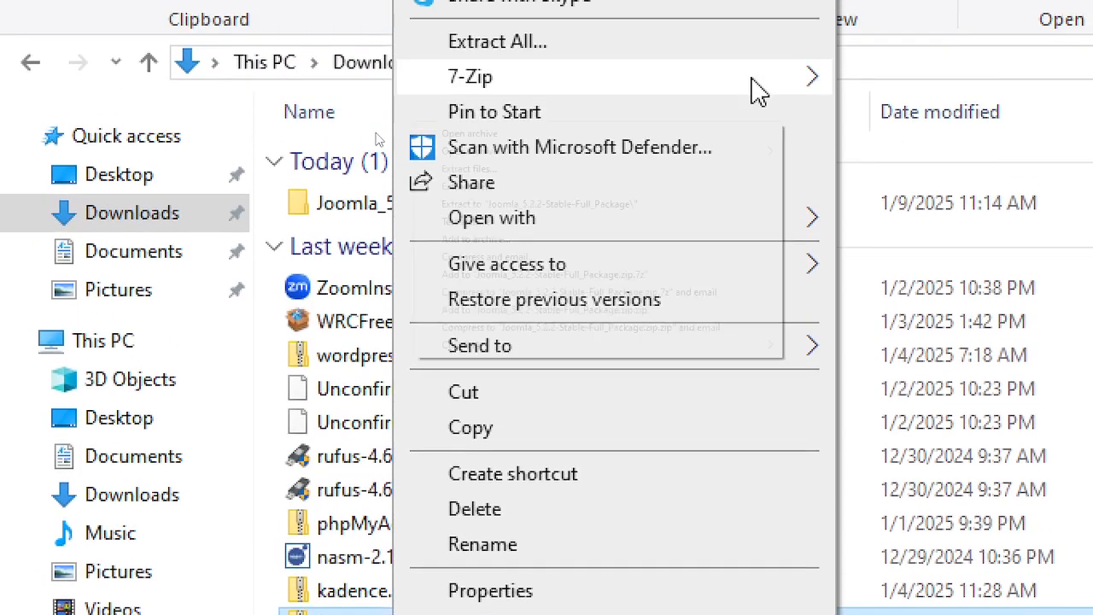
{"action": "mouse_move", "coordinate": [757, 89]}
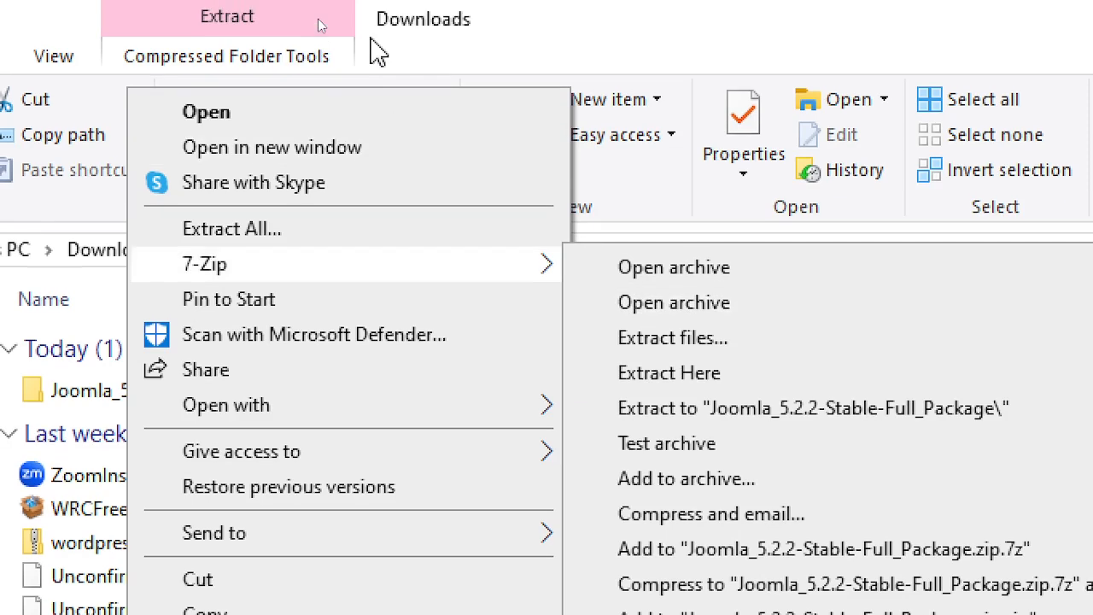
{"action": "left_click", "coordinate": [555, 12]}
- Look inside Joomla_5.2.2-Stable-Full_Package, then go back to Downloads and reselect that folder
{"action": "double_click", "coordinate": [145, 408]}
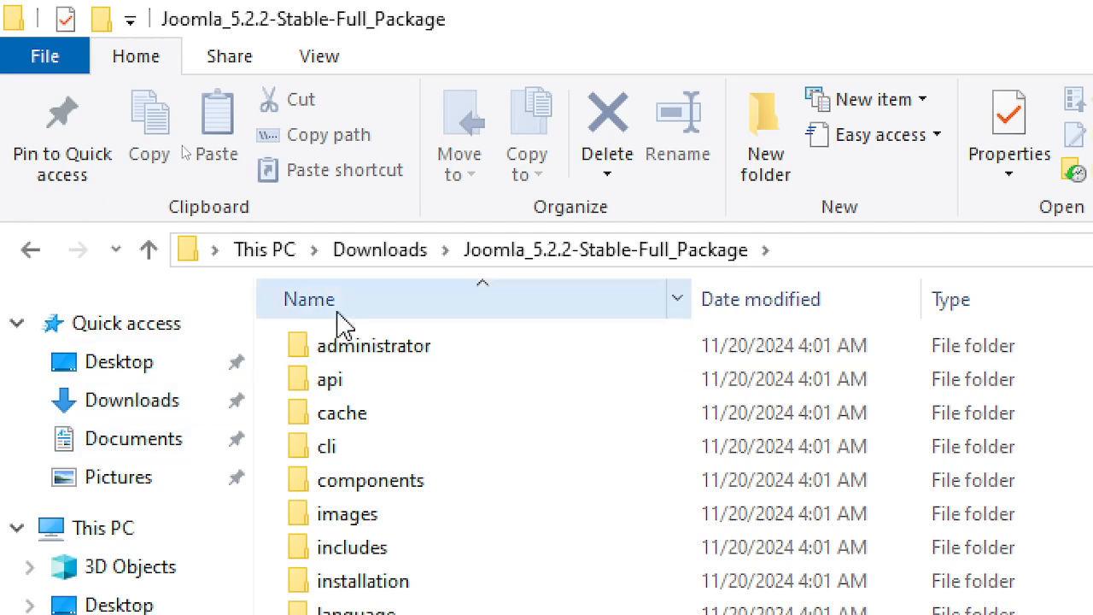
{"action": "left_click", "coordinate": [408, 256]}
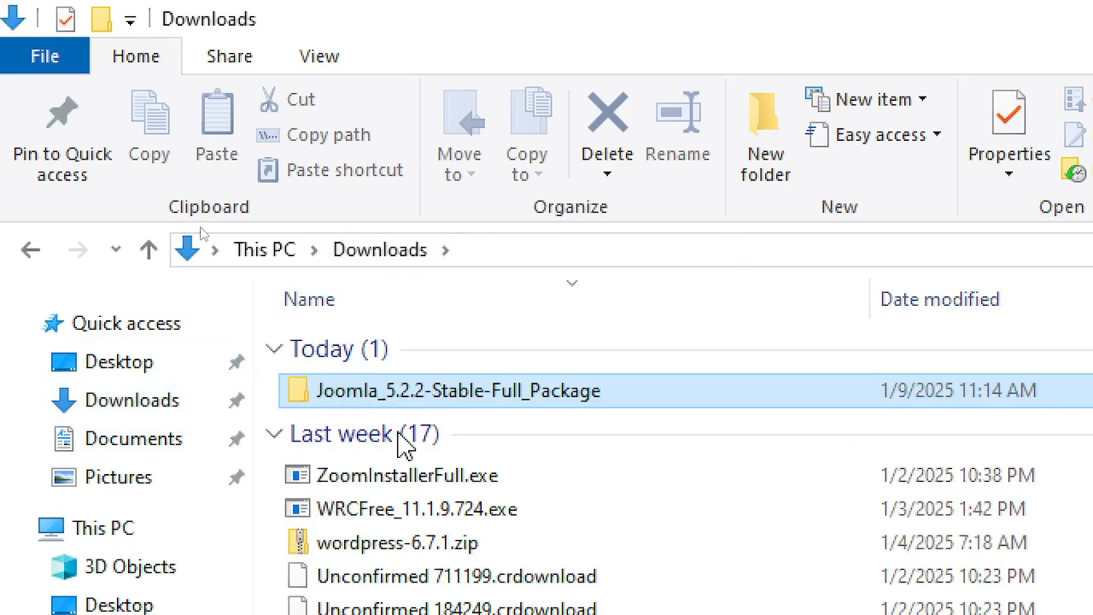
{"action": "left_click", "coordinate": [457, 431]}
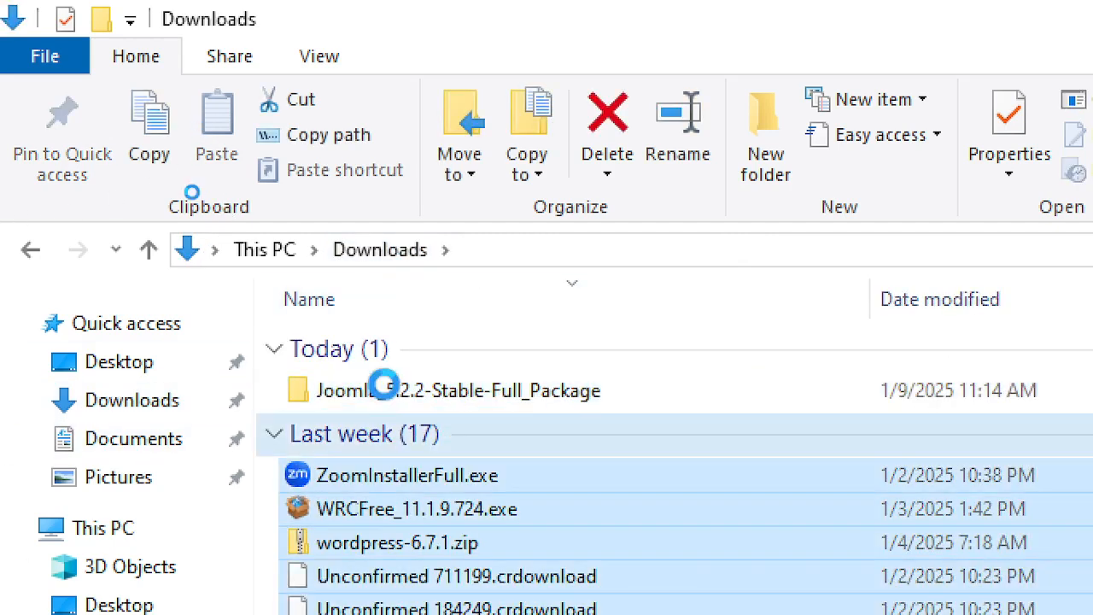
{"action": "left_click", "coordinate": [323, 390]}
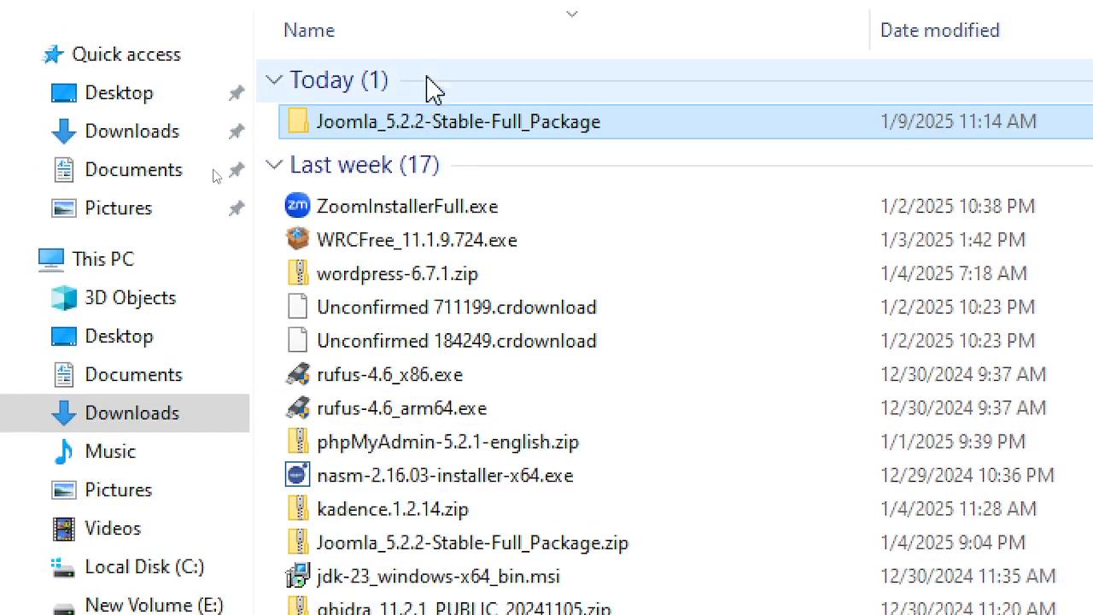
- Rename the extracted package folder to 'Joomla' and bring up its actions to cut it
{"action": "right_click", "coordinate": [432, 142]}
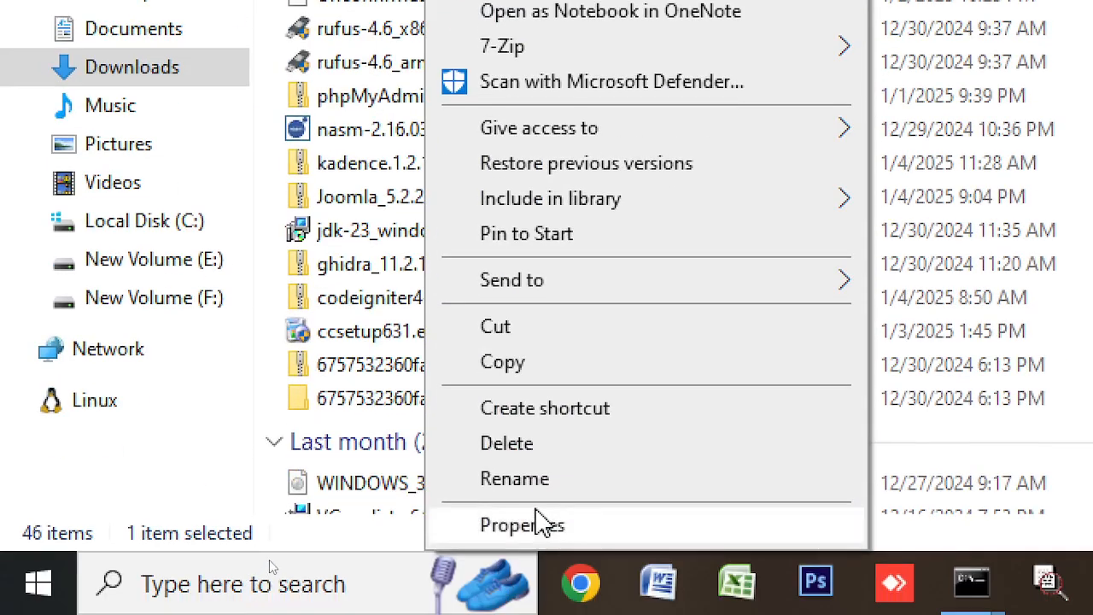
{"action": "left_click", "coordinate": [547, 478]}
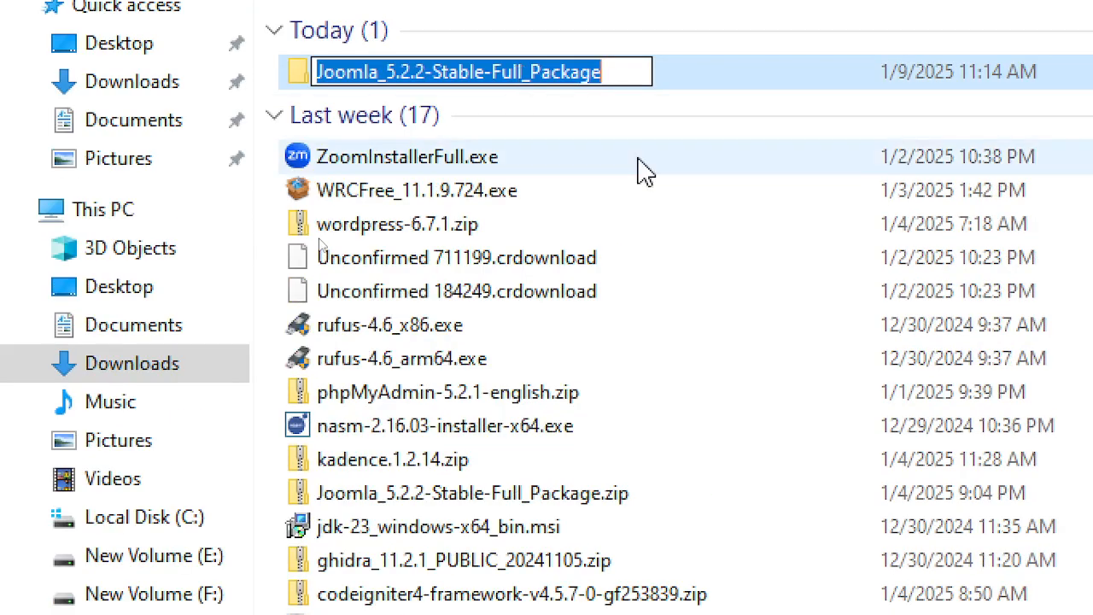
{"action": "key", "text": "End"}
{"action": "key", "text": "BackSpace"}
{"action": "key", "text": "BackSpace"}
{"action": "key", "text": "BackSpace"}
{"action": "key", "text": "BackSpace"}
{"action": "key", "text": "BackSpace"}
{"action": "key", "text": "BackSpace"}
{"action": "key", "text": "BackSpace"}
{"action": "key", "text": "BackSpace"}
{"action": "key", "text": "BackSpace"}
{"action": "key", "text": "BackSpace"}
{"action": "key", "text": "BackSpace"}
{"action": "key", "text": "BackSpace"}
{"action": "key", "text": "BackSpace"}
{"action": "key", "text": "BackSpace"}
{"action": "key", "text": "BackSpace"}
{"action": "key", "text": "BackSpace"}
{"action": "key", "text": "BackSpace"}
{"action": "key", "text": "BackSpace"}
{"action": "key", "text": "BackSpace"}
{"action": "key", "text": "BackSpace"}
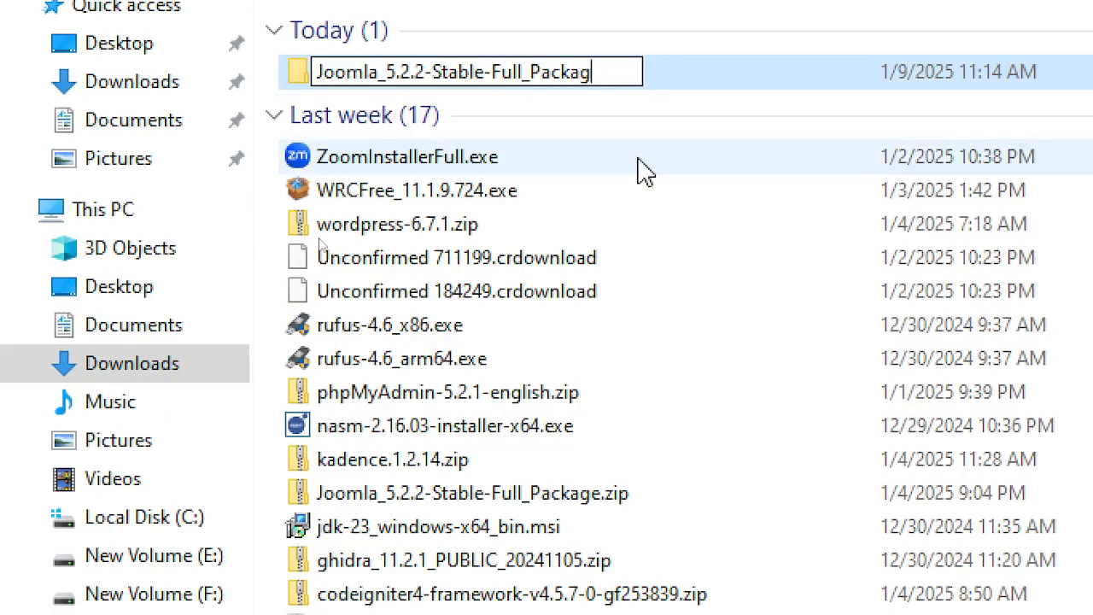
{"action": "key", "text": "BackSpace"}
{"action": "key", "text": "BackSpace"}
{"action": "key", "text": "BackSpace"}
{"action": "key", "text": "BackSpace"}
{"action": "key", "text": "BackSpace"}
{"action": "key", "text": "BackSpace"}
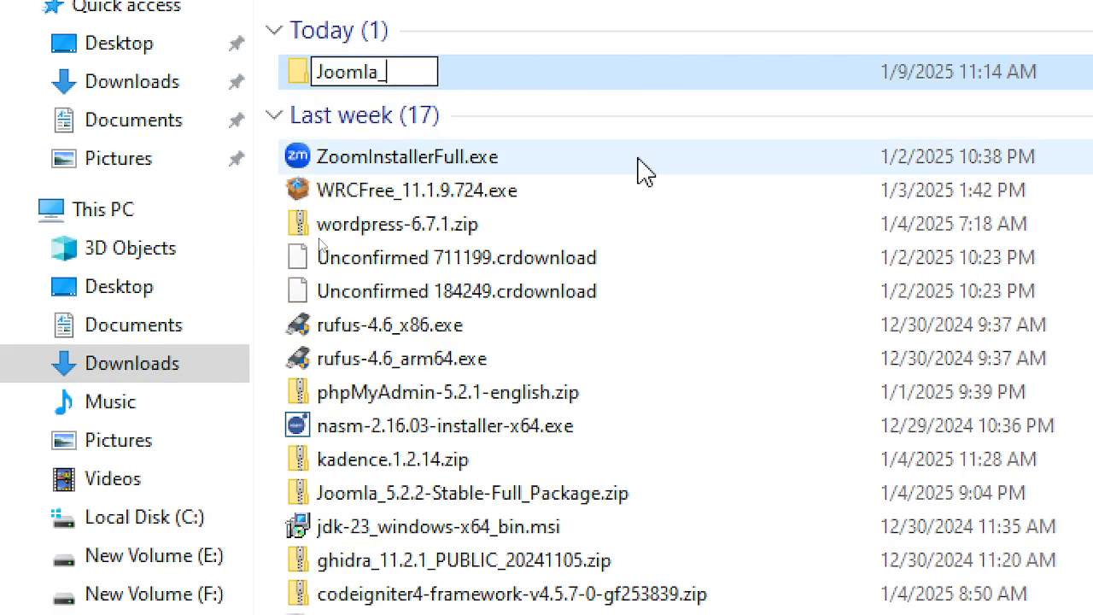
{"action": "key", "text": "Return"}
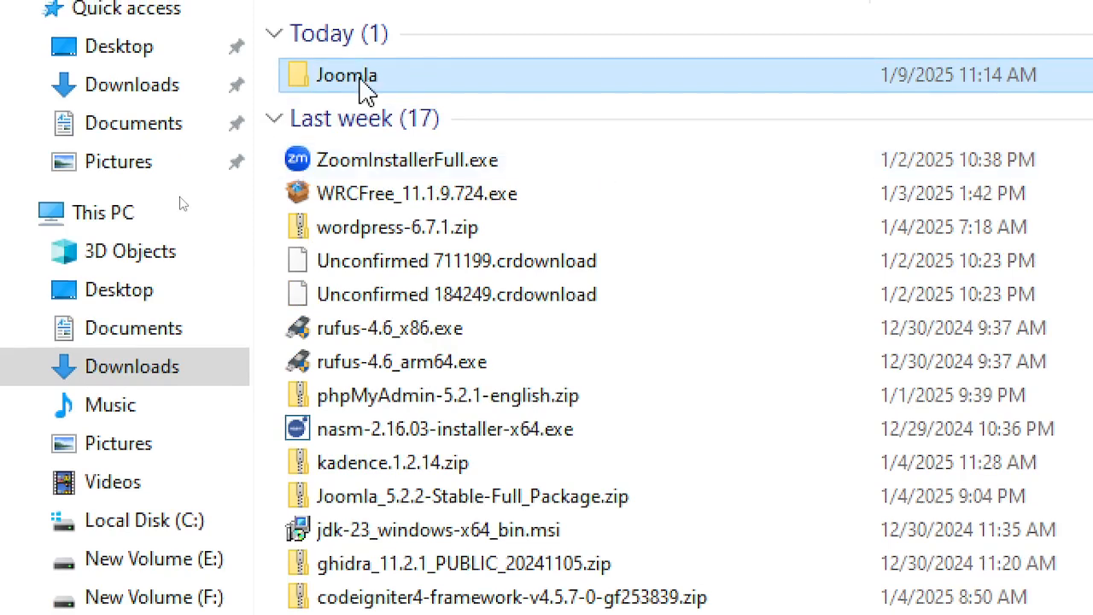
{"action": "double_click", "coordinate": [358, 78]}
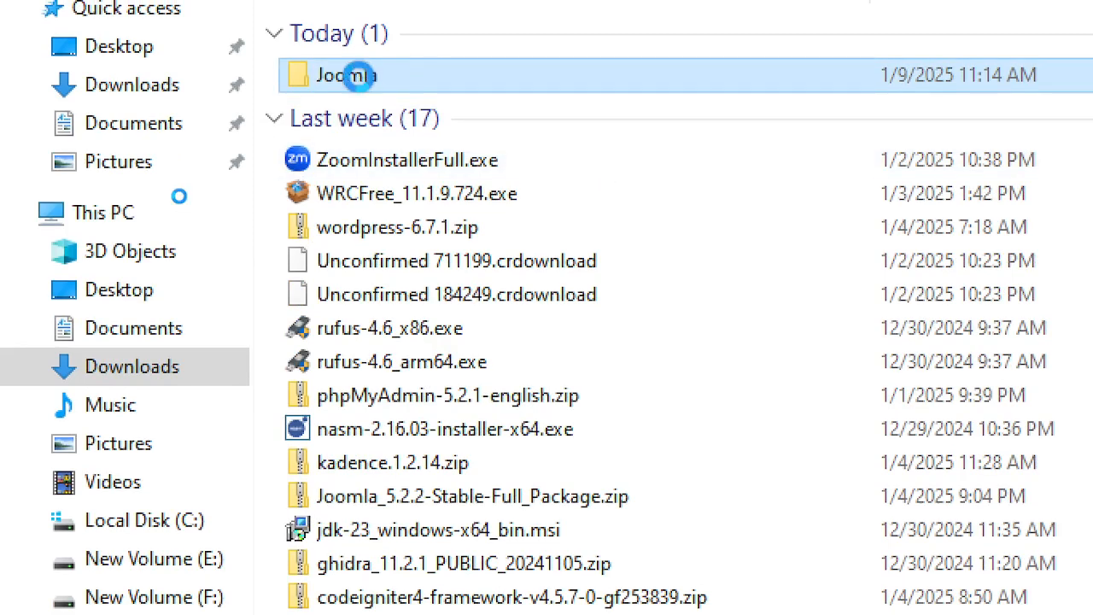
{"action": "right_click", "coordinate": [360, 84]}
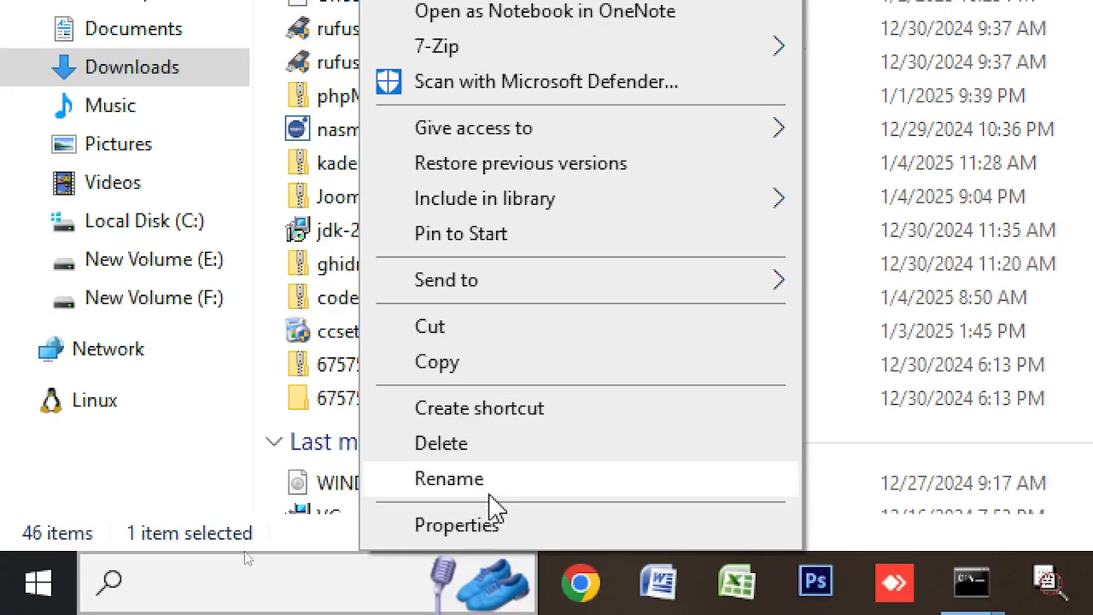
{"action": "left_click", "coordinate": [430, 327]}
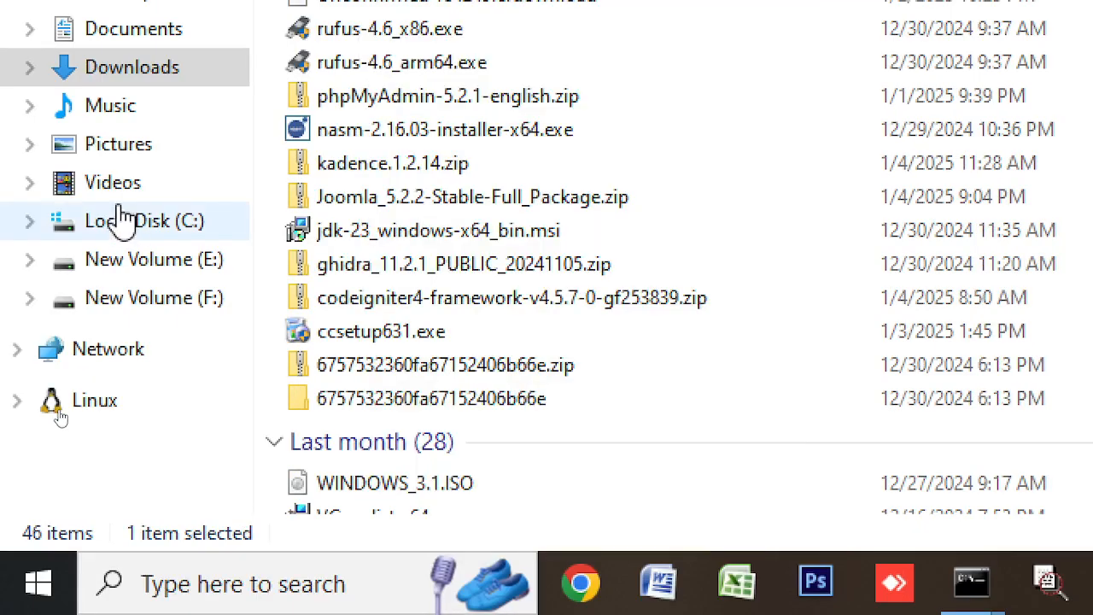
{"action": "left_click", "coordinate": [137, 223]}
{"action": "scroll", "coordinate": [427, 474], "scroll_direction": "down", "scroll_amount": 6}
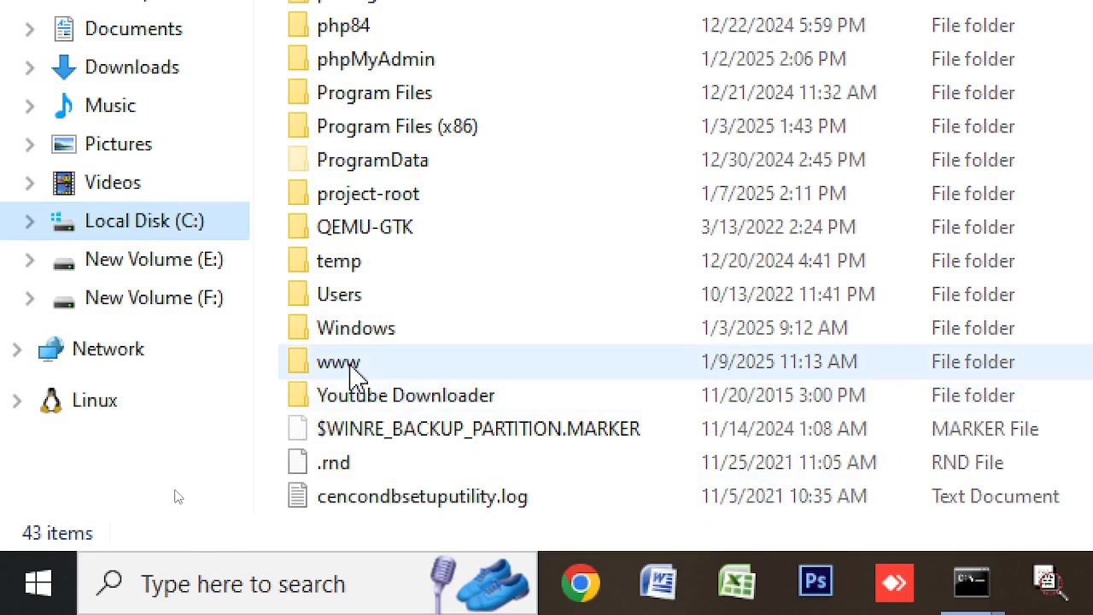
{"action": "double_click", "coordinate": [342, 365]}
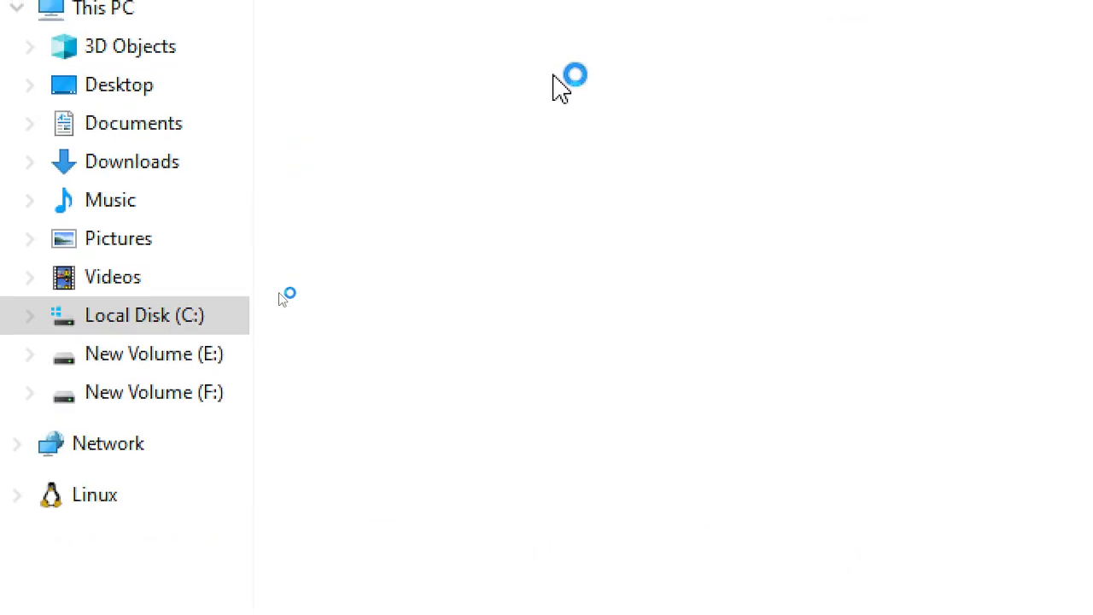
{"action": "right_click", "coordinate": [462, 340]}
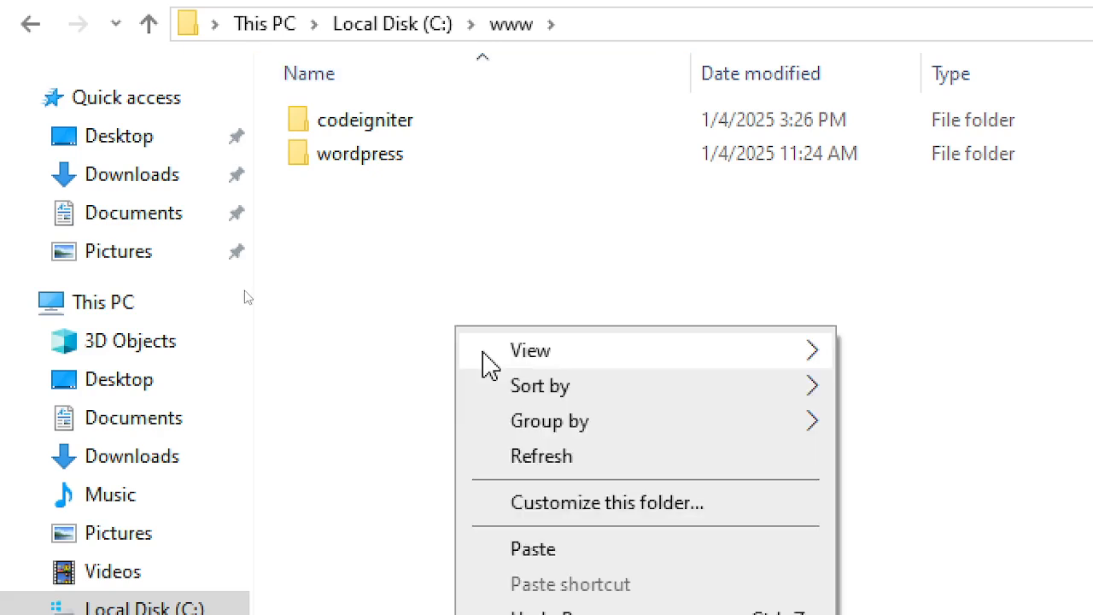
{"action": "left_click", "coordinate": [556, 549]}
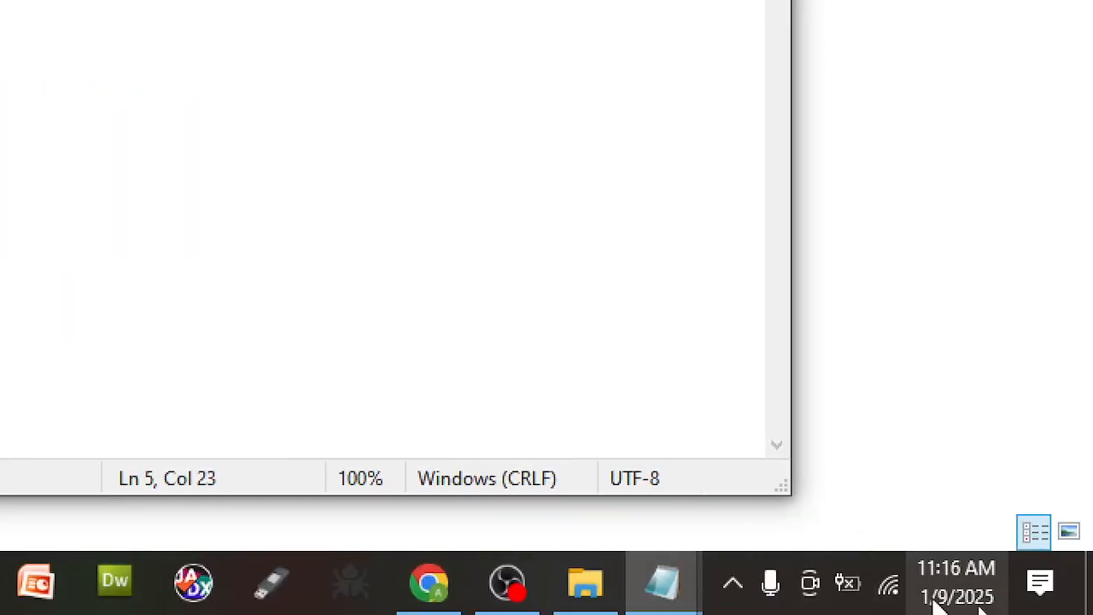
- Check the Apache2.4 service in the tray's Apache Monitor, then bring File Explorer to the front
{"action": "left_click", "coordinate": [728, 598]}
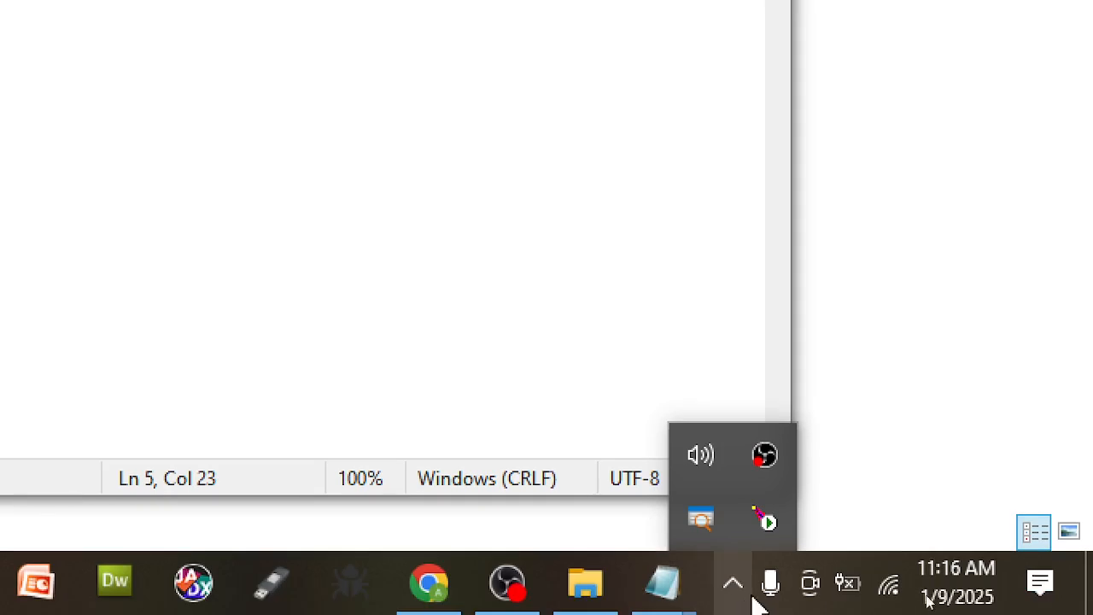
{"action": "left_click", "coordinate": [769, 523]}
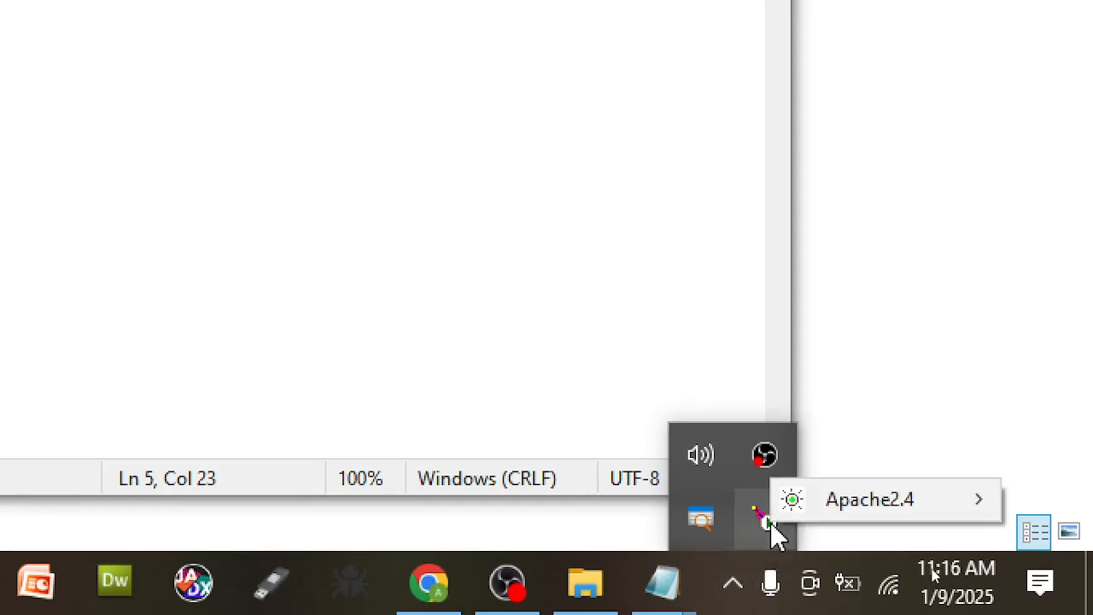
{"action": "left_click", "coordinate": [484, 338]}
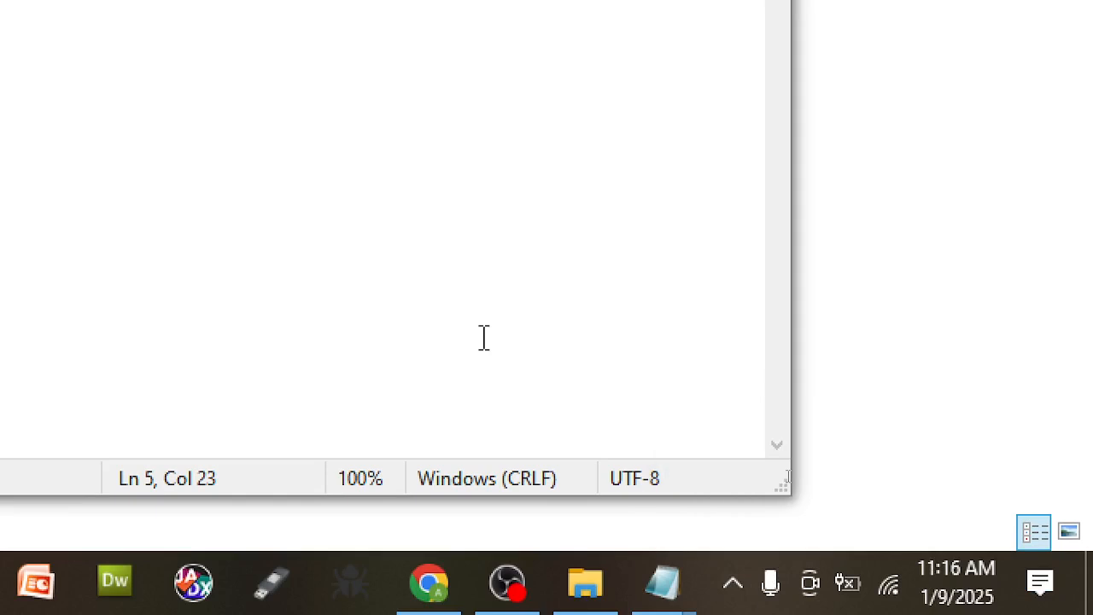
{"action": "left_click", "coordinate": [949, 455]}
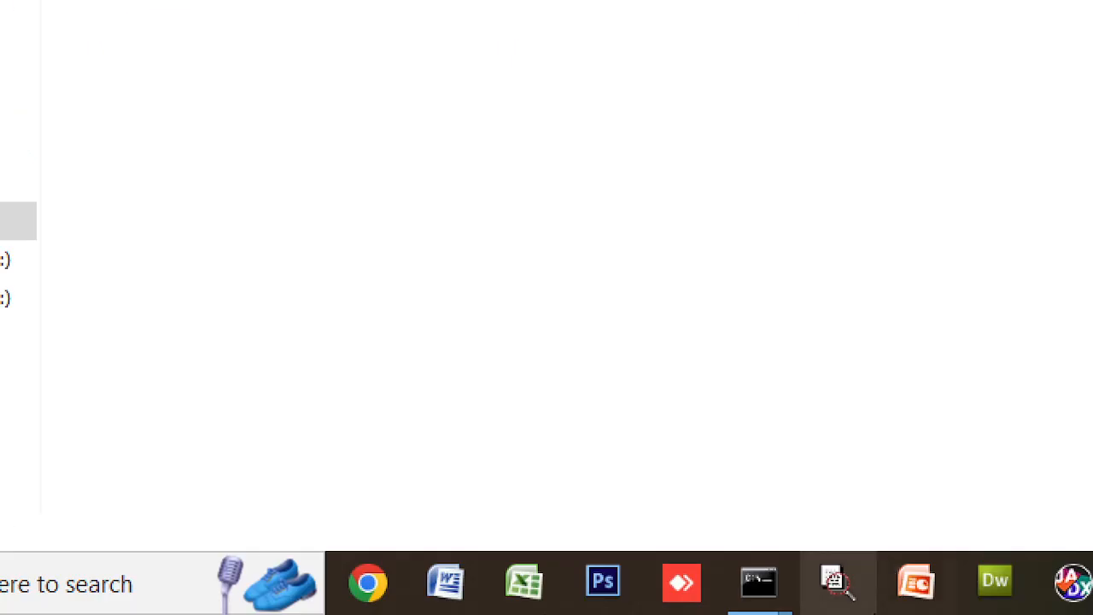
- Launch Dreamweaver with the Joomla site, then switch to the Joomla docs page in Chrome
{"action": "left_click", "coordinate": [975, 590]}
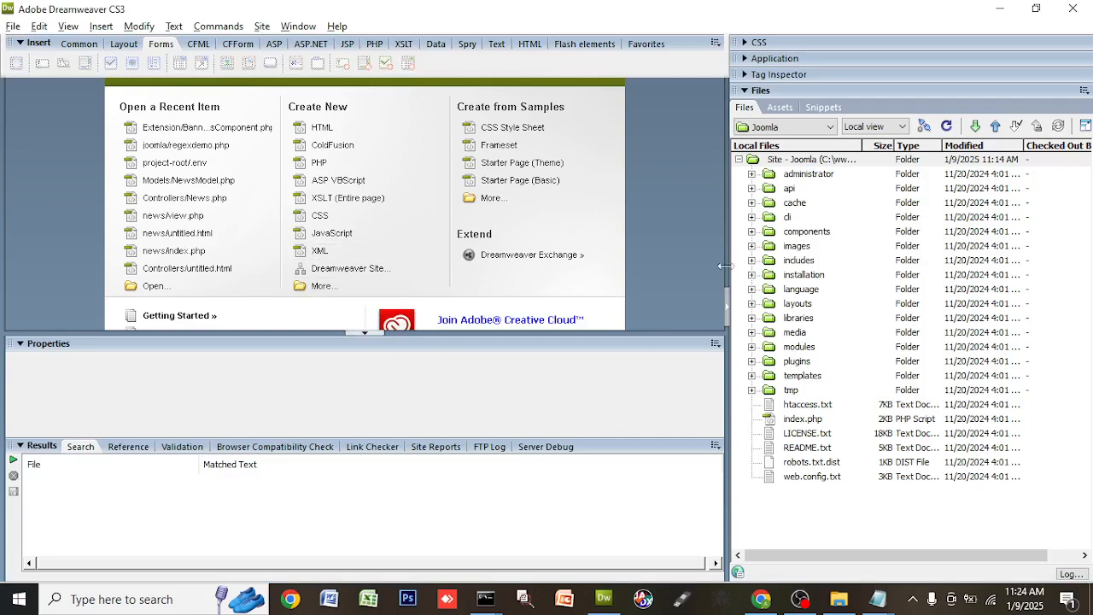
{"action": "left_click", "coordinate": [760, 599]}
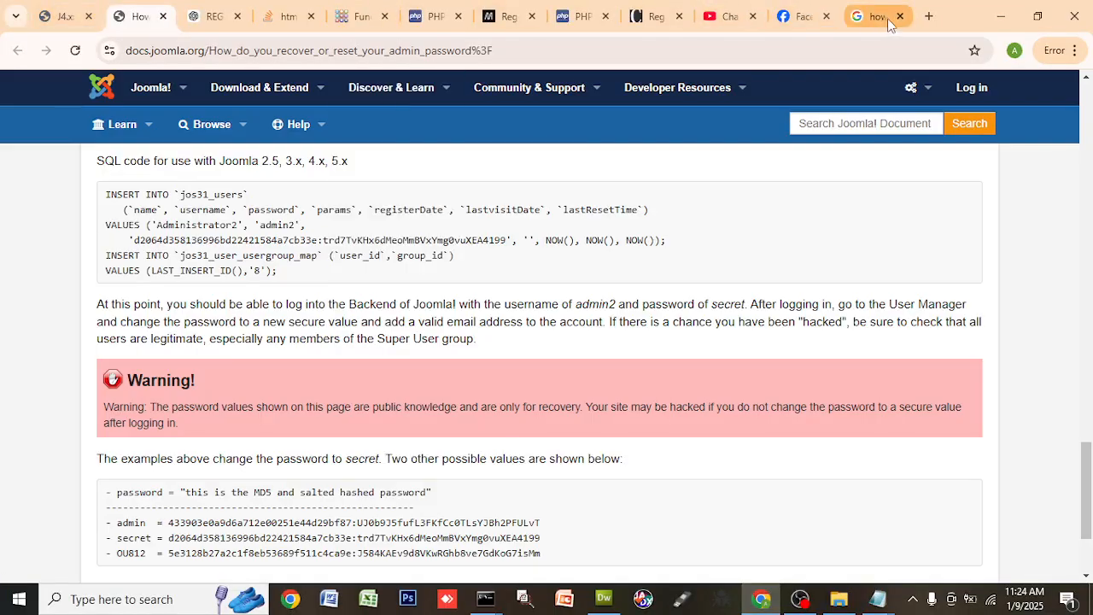
- Close the Google search tab and load localhost:5555/joomla in a new tab
{"action": "left_click", "coordinate": [889, 23]}
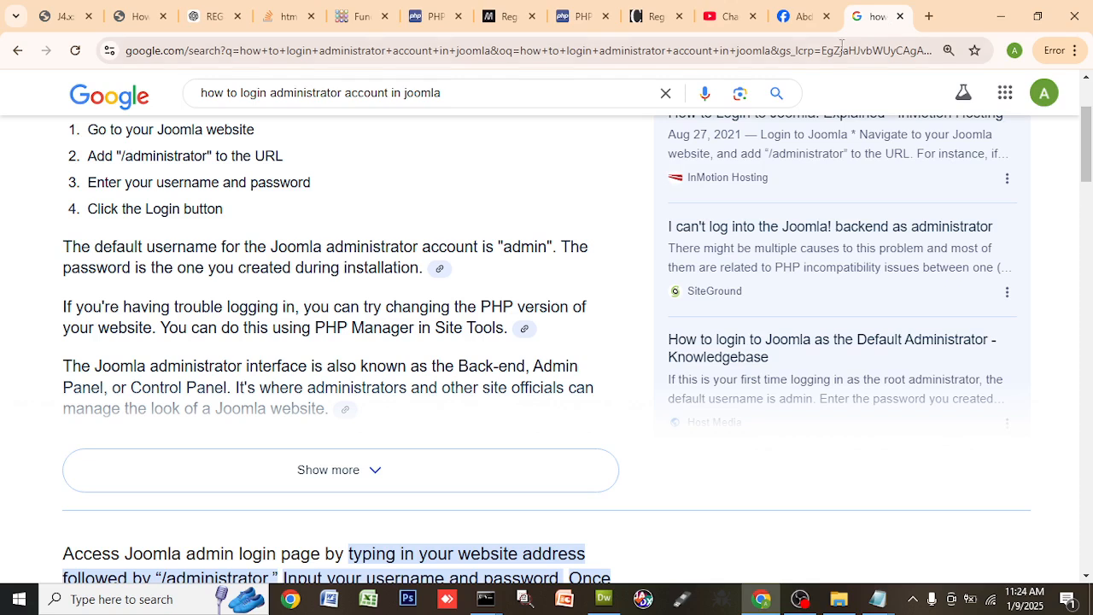
{"action": "left_click", "coordinate": [505, 51]}
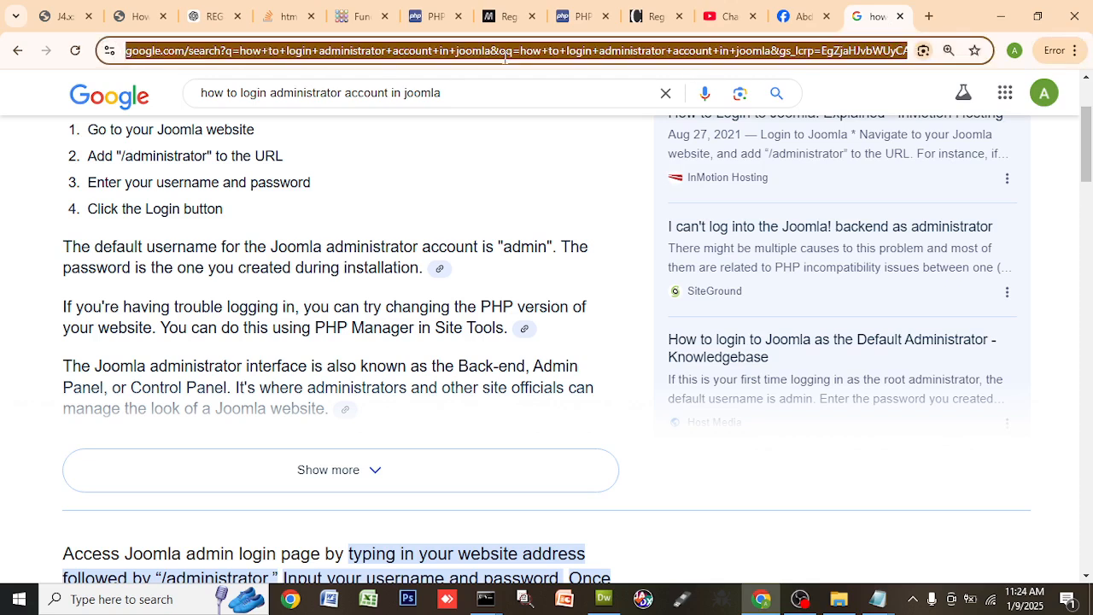
{"action": "left_click", "coordinate": [902, 17]}
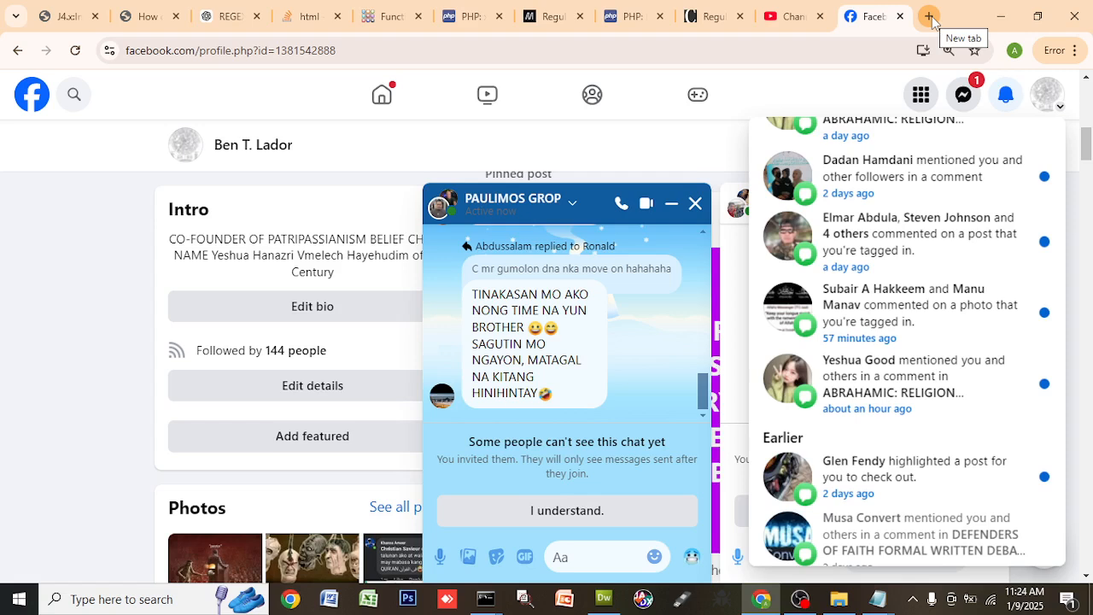
{"action": "left_click", "coordinate": [932, 17]}
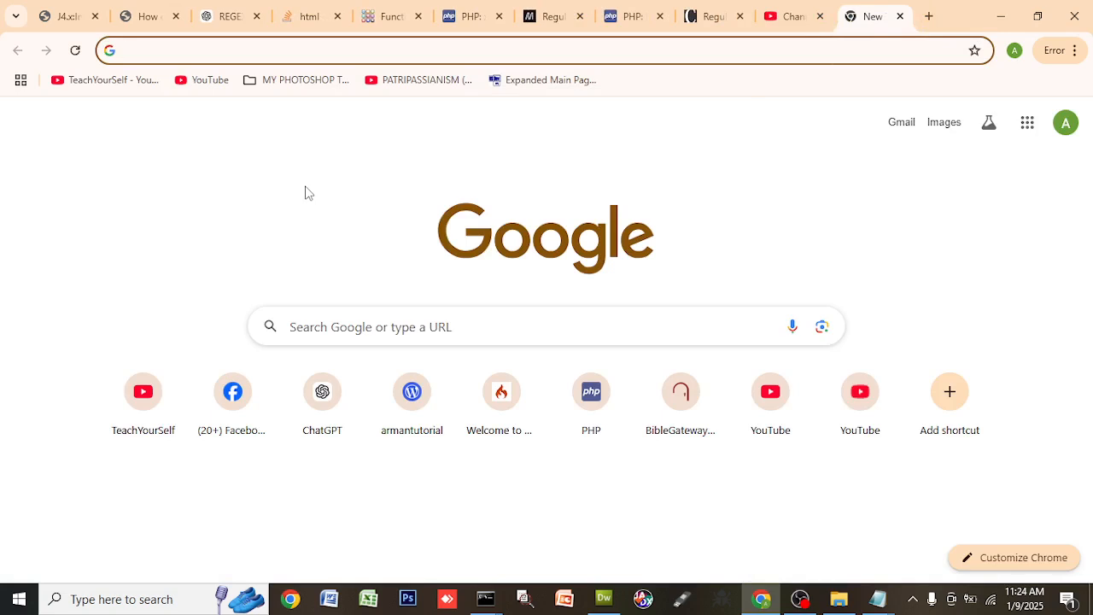
{"action": "type", "text": "lo"}
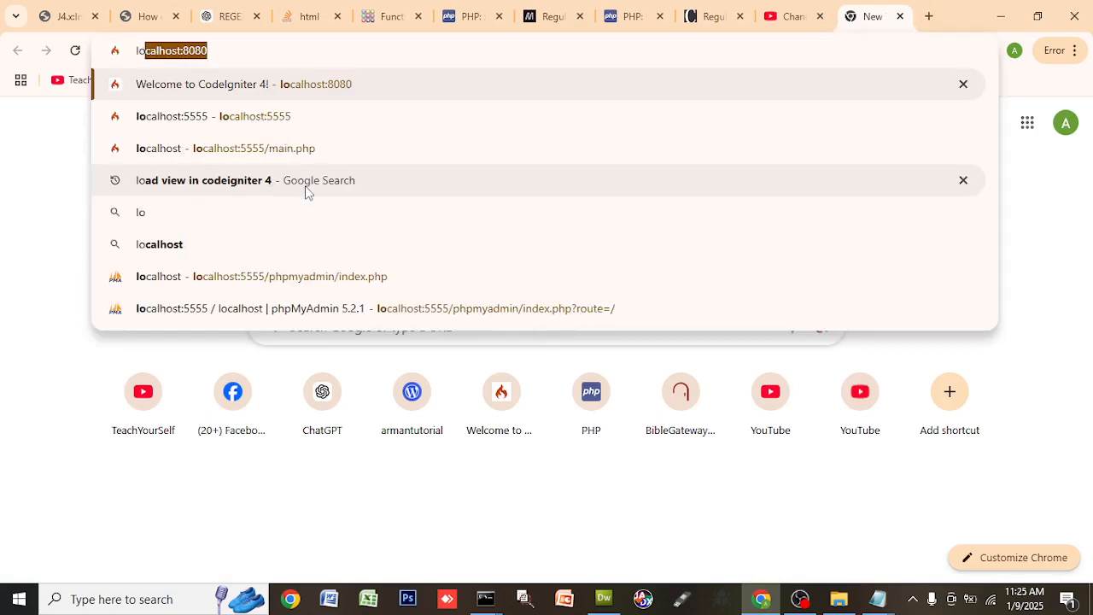
{"action": "key", "text": "Right"}
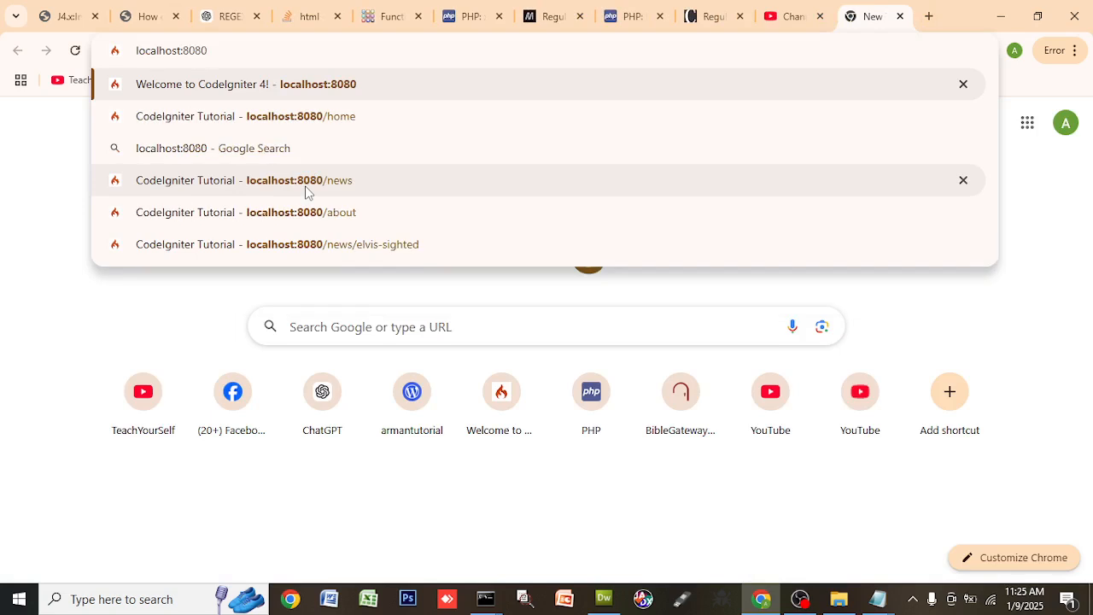
{"action": "key", "text": "BackSpace"}
{"action": "key", "text": "BackSpace"}
{"action": "key", "text": "BackSpace"}
{"action": "key", "text": "BackSpace"}
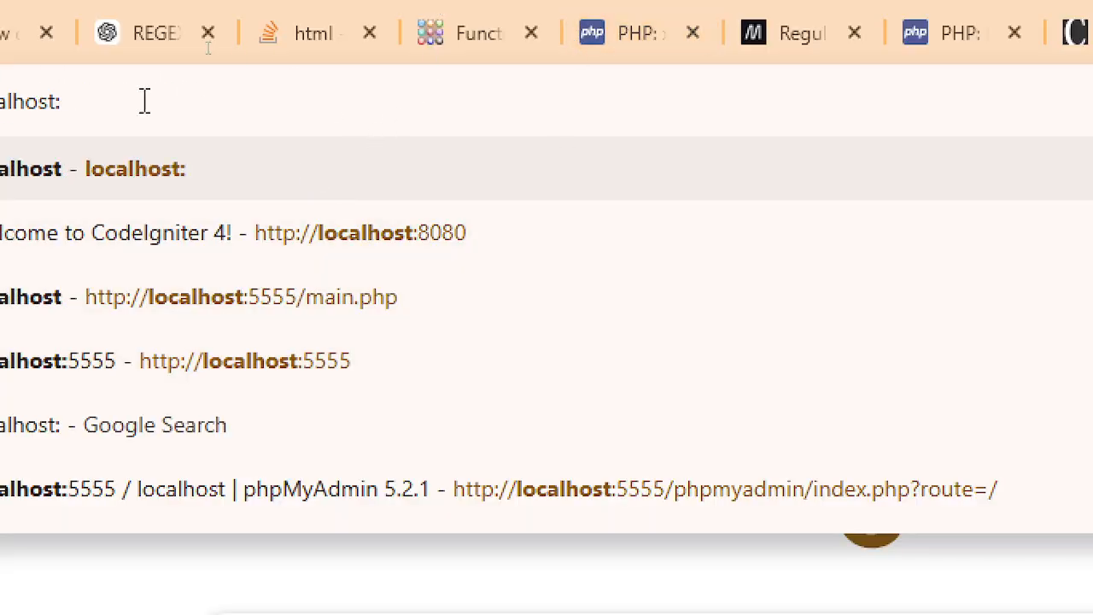
{"action": "type", "text": "555"}
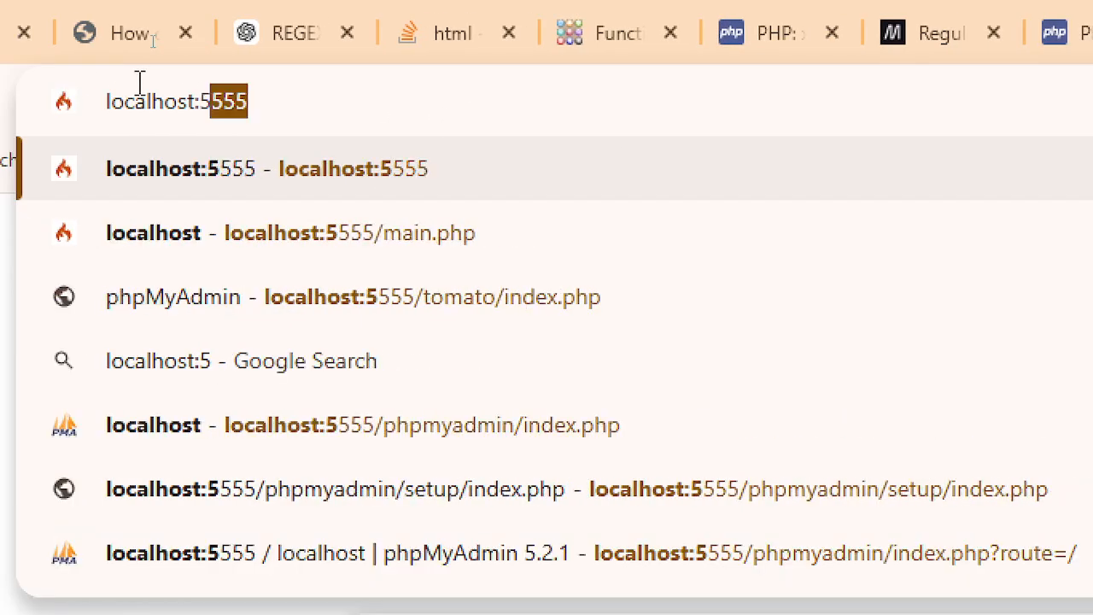
{"action": "type", "text": "5/joomla/administrator"}
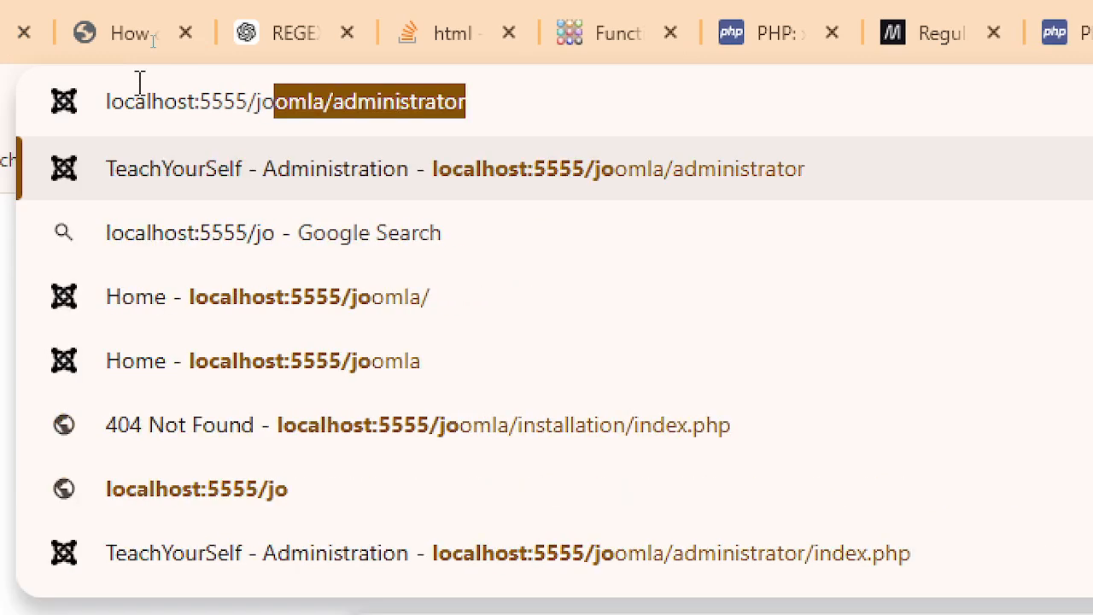
{"action": "key", "text": "End"}
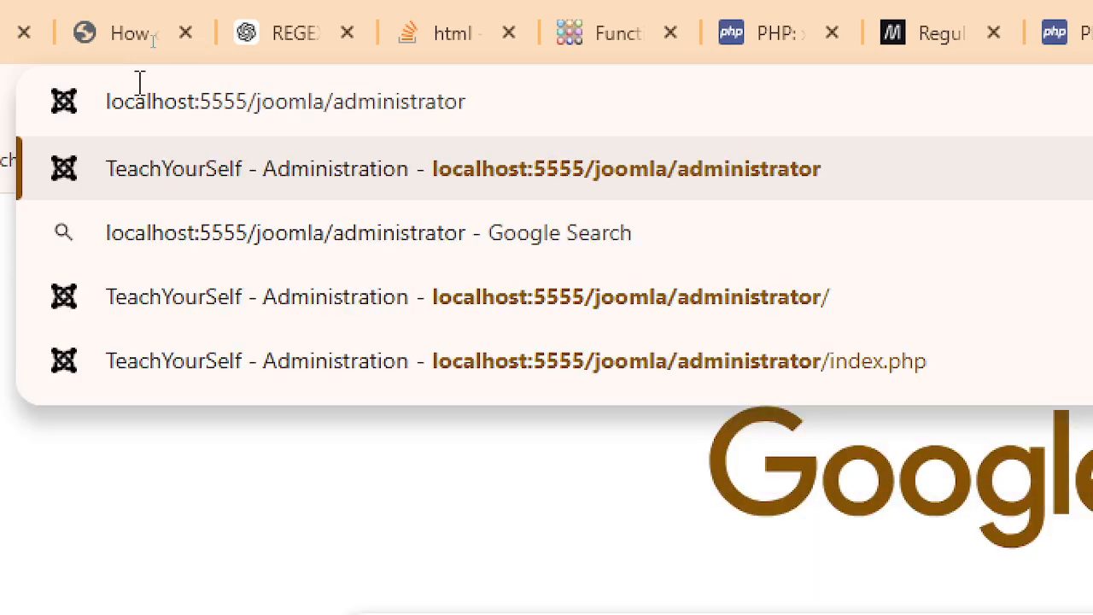
{"action": "key", "text": "BackSpace"}
{"action": "key", "text": "BackSpace"}
{"action": "key", "text": "BackSpace"}
{"action": "key", "text": "BackSpace"}
{"action": "key", "text": "BackSpace"}
{"action": "key", "text": "BackSpace"}
{"action": "key", "text": "BackSpace"}
{"action": "key", "text": "BackSpace"}
{"action": "key", "text": "BackSpace"}
{"action": "key", "text": "BackSpace"}
{"action": "key", "text": "BackSpace"}
{"action": "key", "text": "BackSpace"}
{"action": "key", "text": "BackSpace"}
{"action": "key", "text": "BackSpace"}
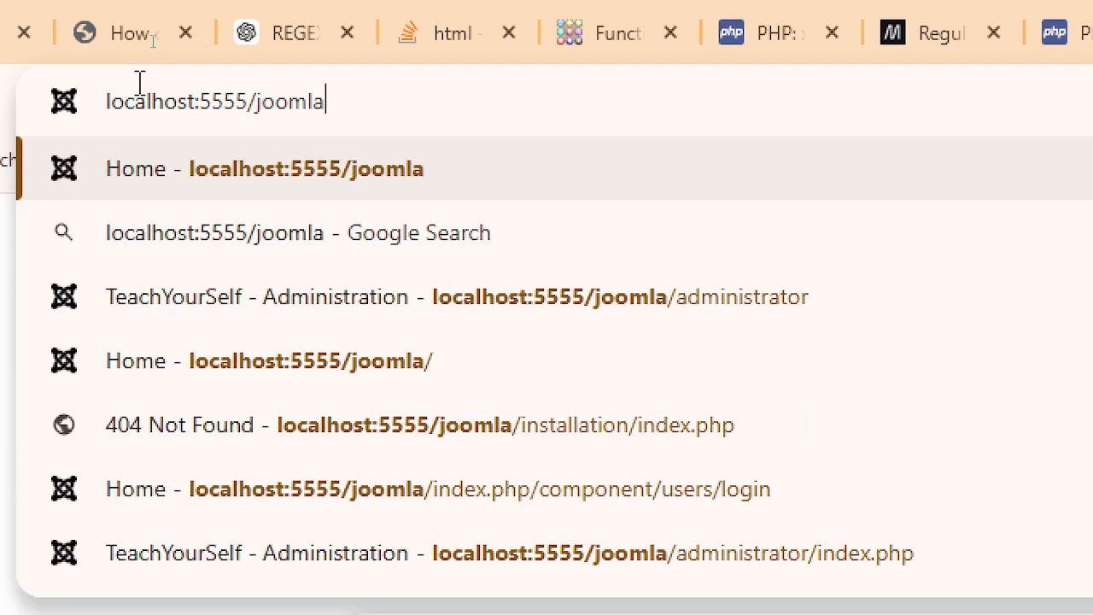
{"action": "key", "text": "Return"}
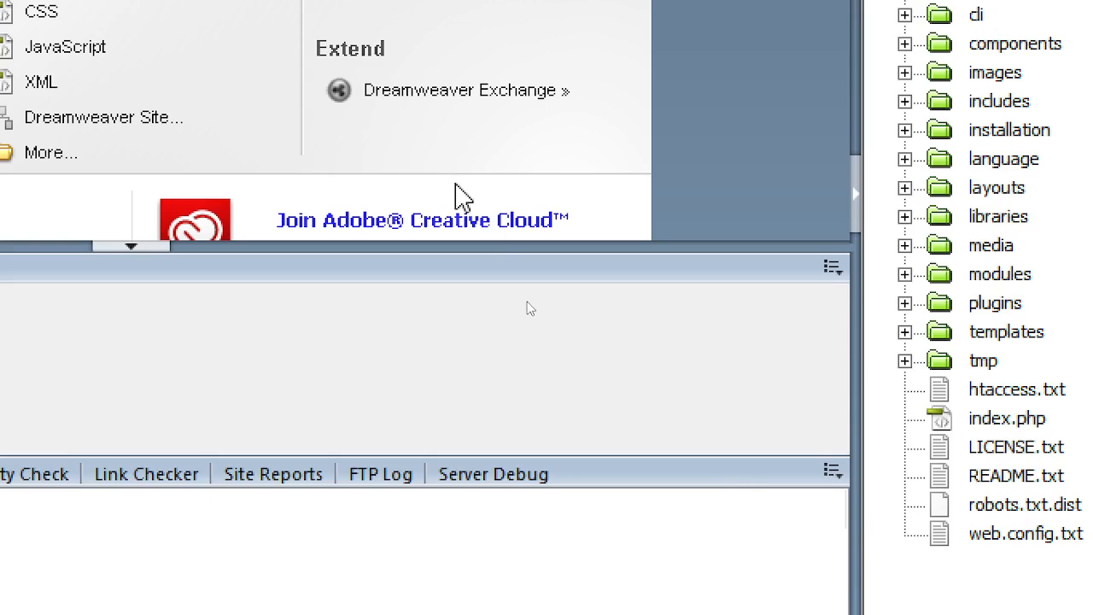
- Restart Apache from the tray's Apache Monitor and reload the local Joomla site
{"action": "key", "text": "alt+Tab"}
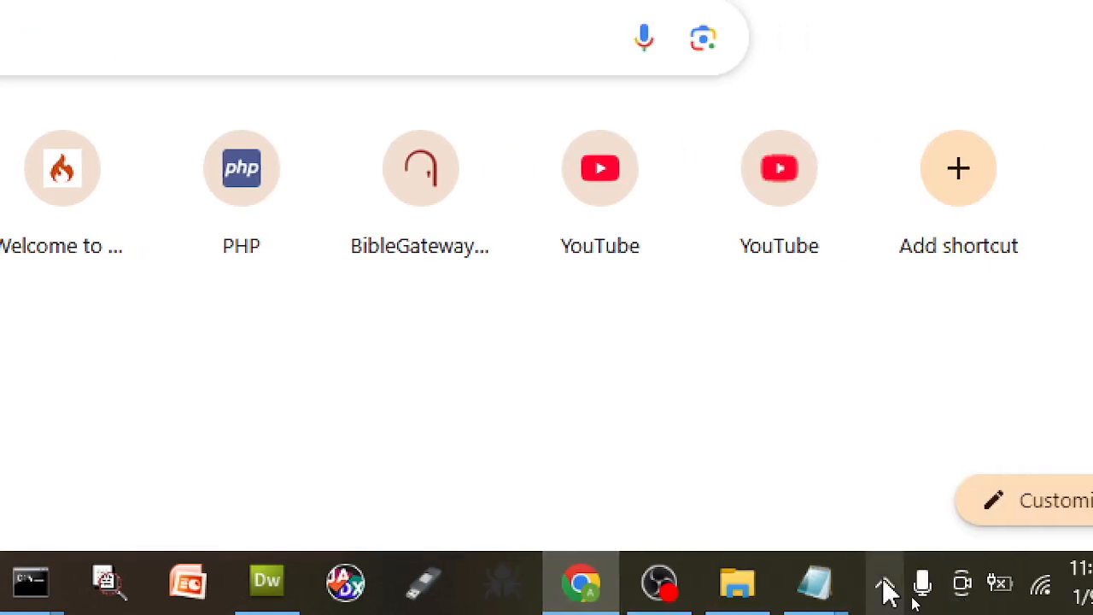
{"action": "left_click", "coordinate": [888, 592]}
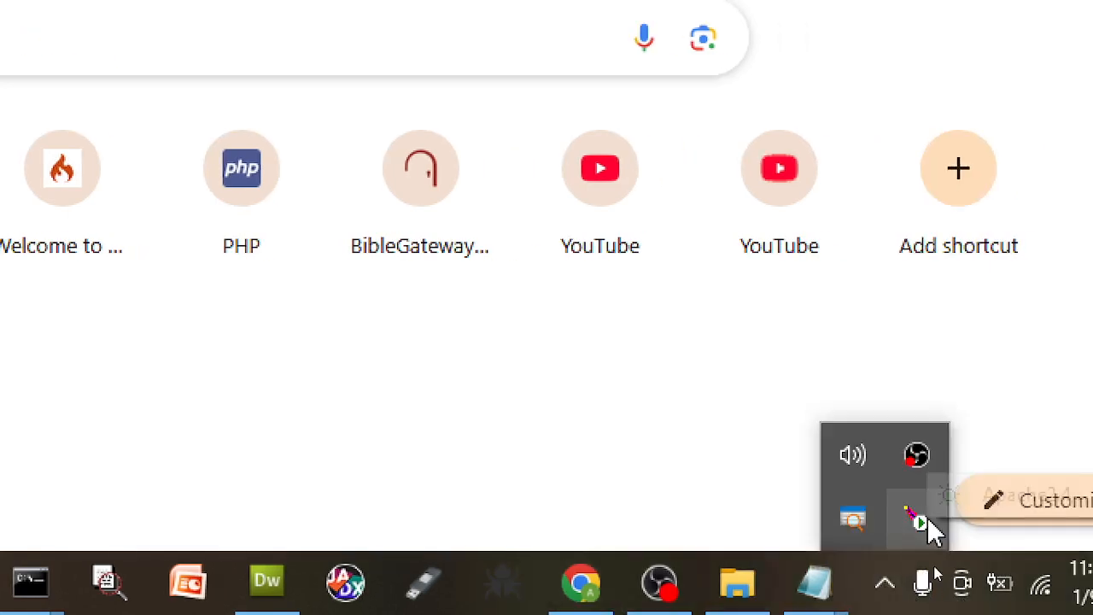
{"action": "left_click", "coordinate": [928, 517]}
{"action": "mouse_move", "coordinate": [954, 515]}
{"action": "left_click", "coordinate": [771, 581]}
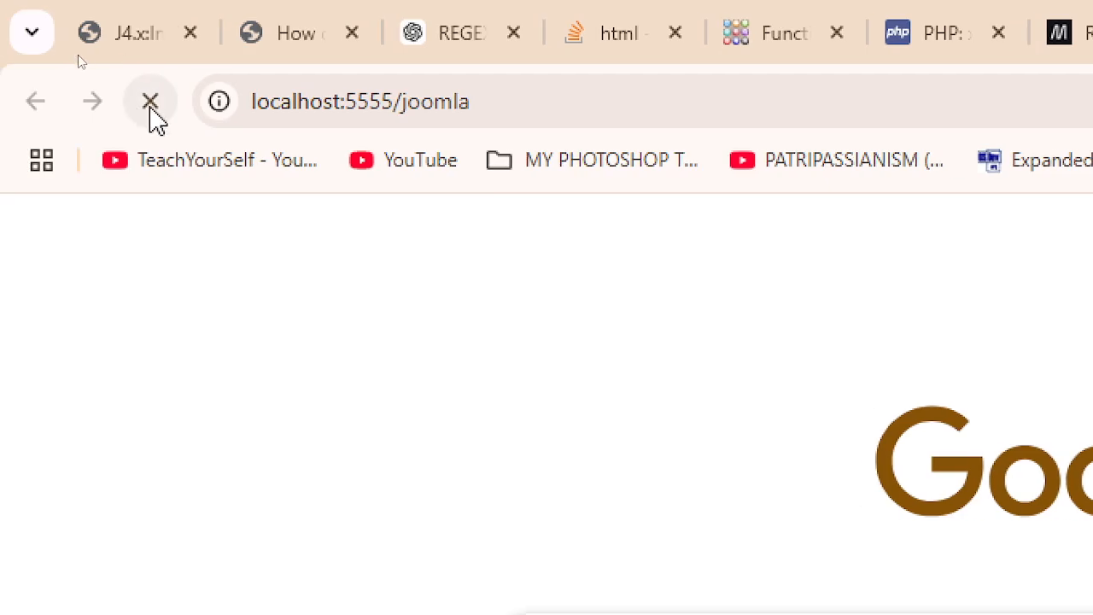
{"action": "left_click", "coordinate": [622, 111]}
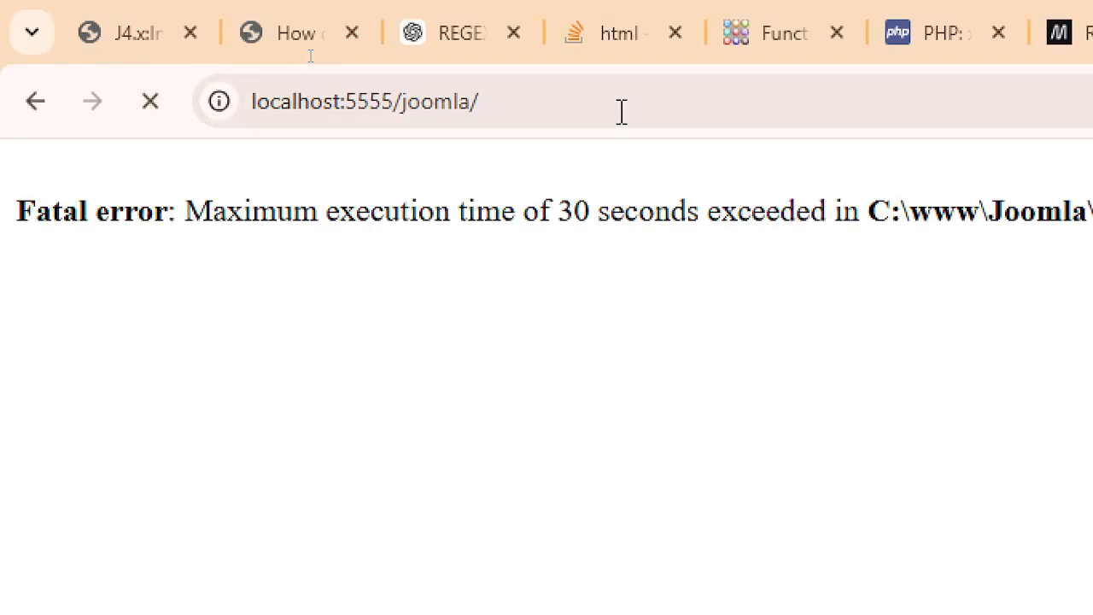
{"action": "left_click", "coordinate": [361, 96]}
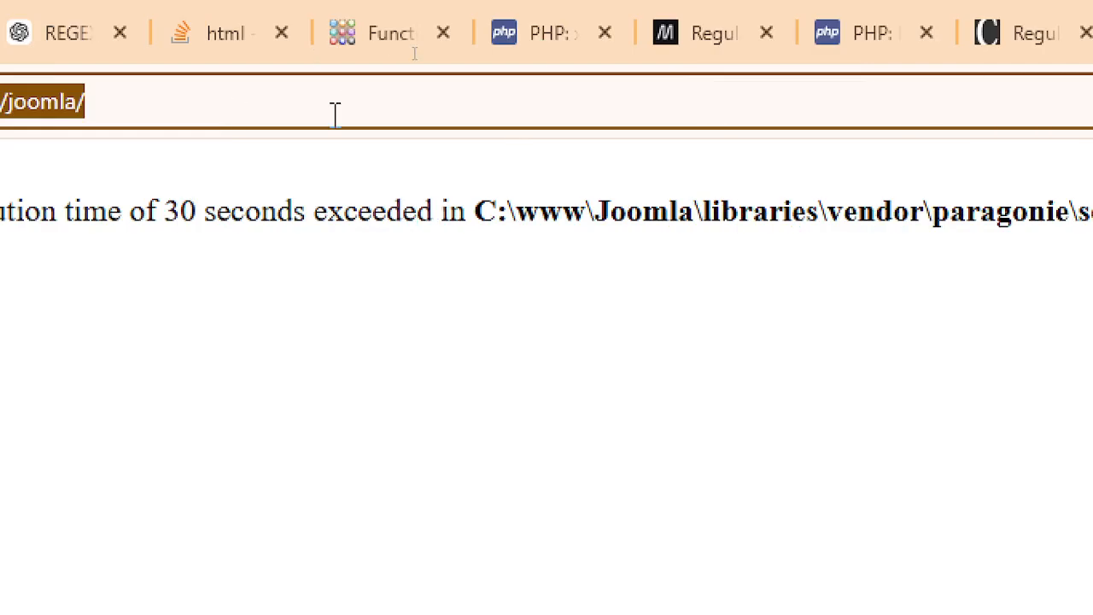
- Move the Joomla tab into its own window and highlight the \vendor\guzzlehttp part of the warning path
{"action": "right_click", "coordinate": [839, 36]}
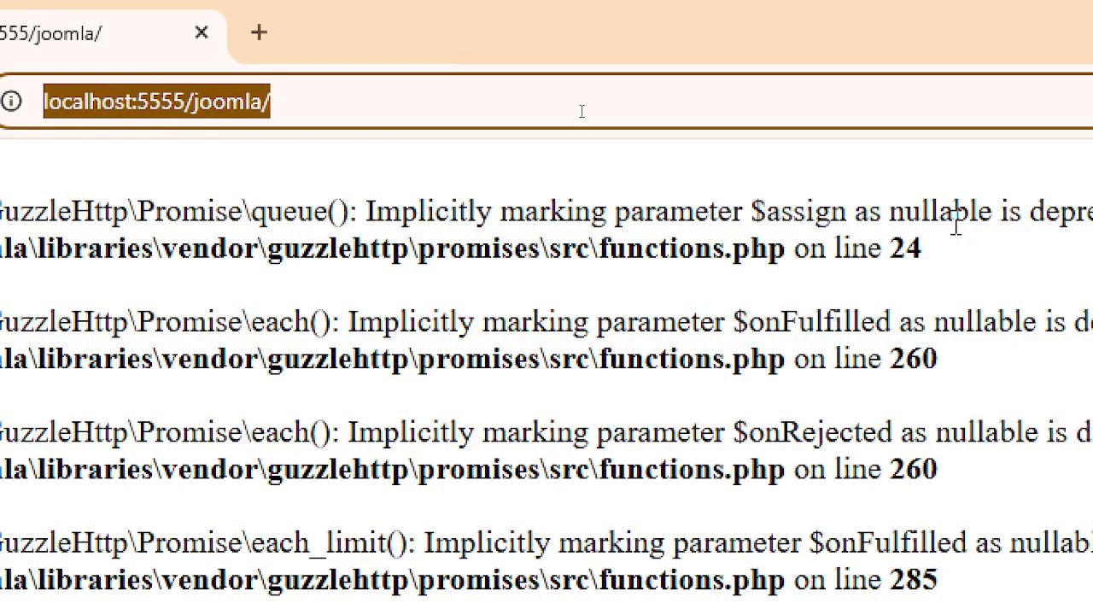
{"action": "left_click", "coordinate": [956, 224]}
{"action": "left_click_drag", "start_coordinate": [155, 248], "coordinate": [412, 249]}
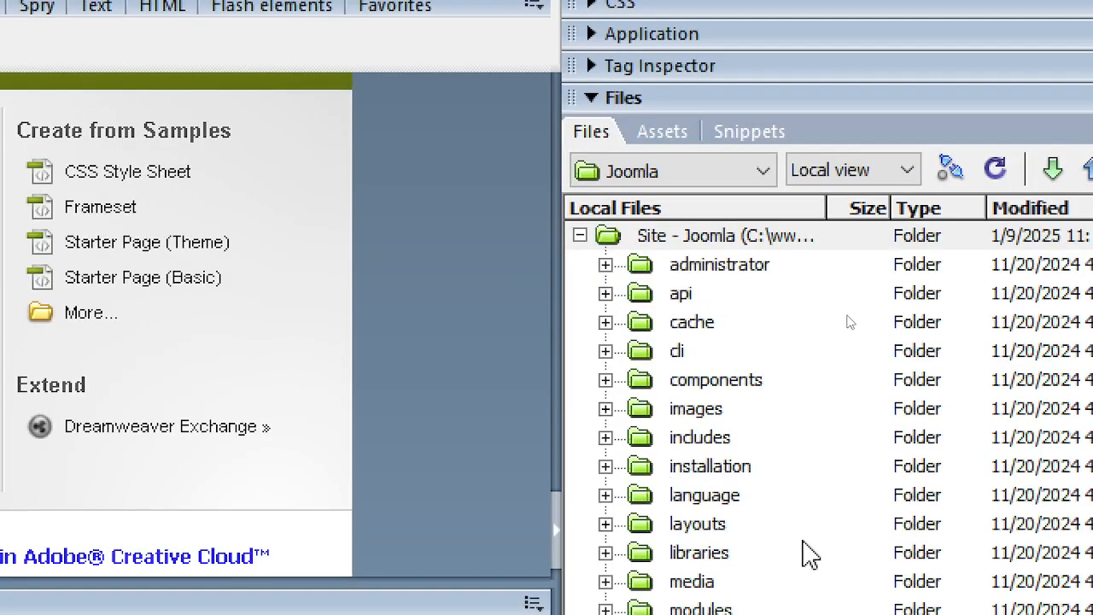
- Expand and collapse the Joomla site's libraries folder in the Files panel, then return to Chrome's warnings
{"action": "left_click", "coordinate": [802, 542]}
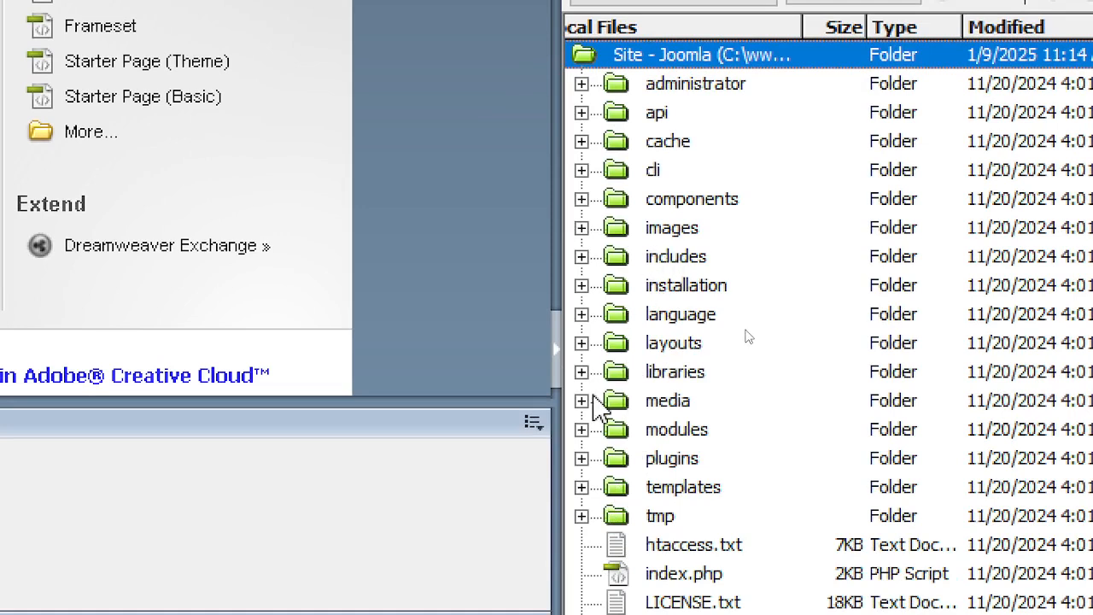
{"action": "left_click", "coordinate": [581, 371]}
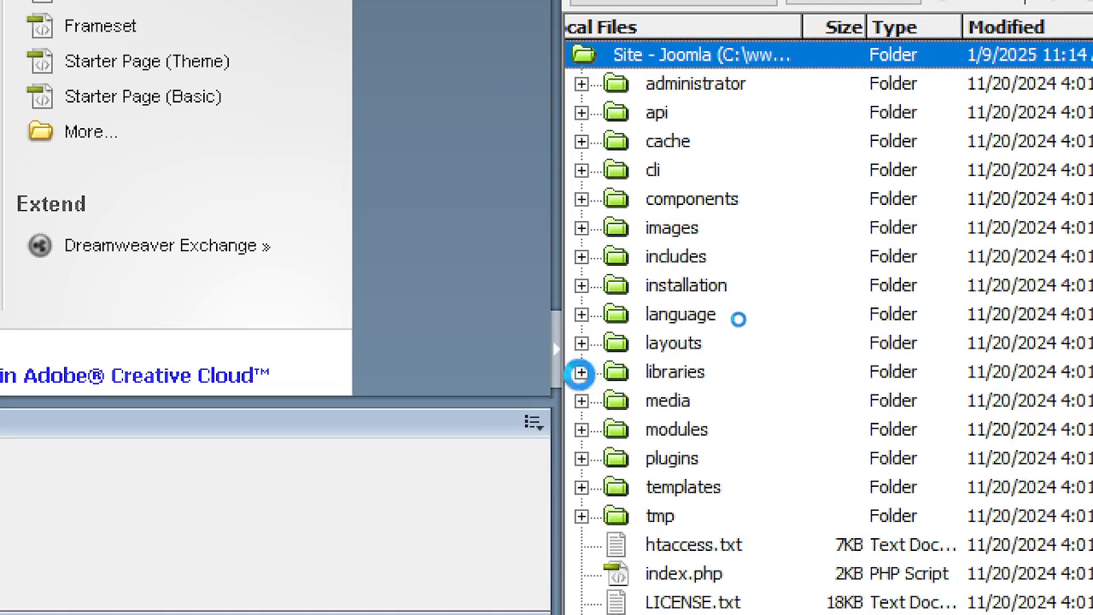
{"action": "left_click", "coordinate": [581, 372]}
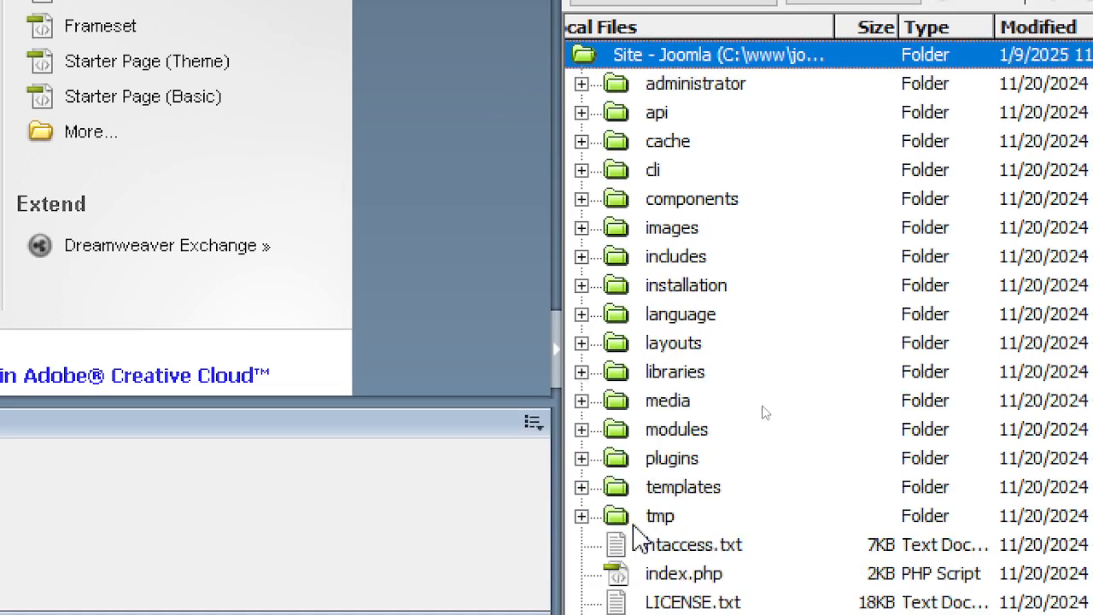
{"action": "key", "text": "alt+Tab"}
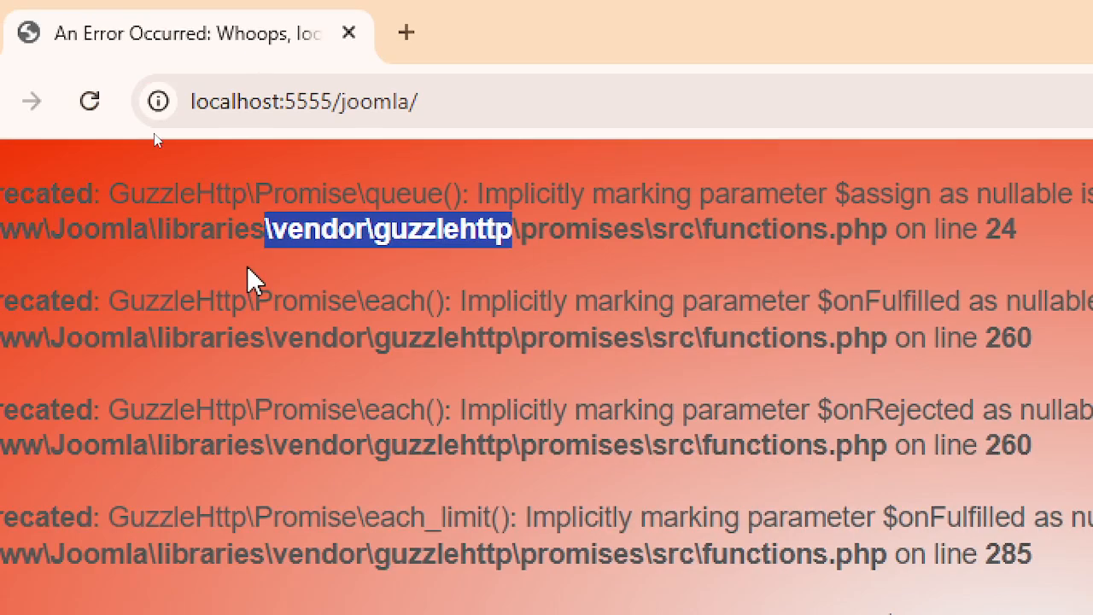
- Highlight the full functions.php file path of the line 24 warning, then switch to Dreamweaver
{"action": "left_click", "coordinate": [247, 267]}
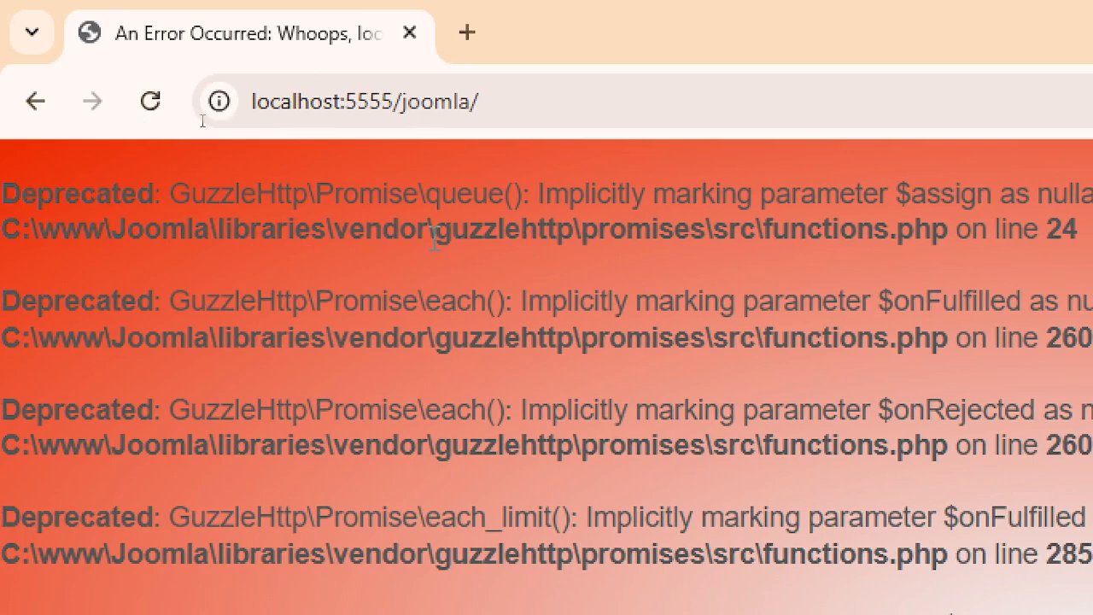
{"action": "left_click_drag", "start_coordinate": [85, 229], "coordinate": [1092, 272]}
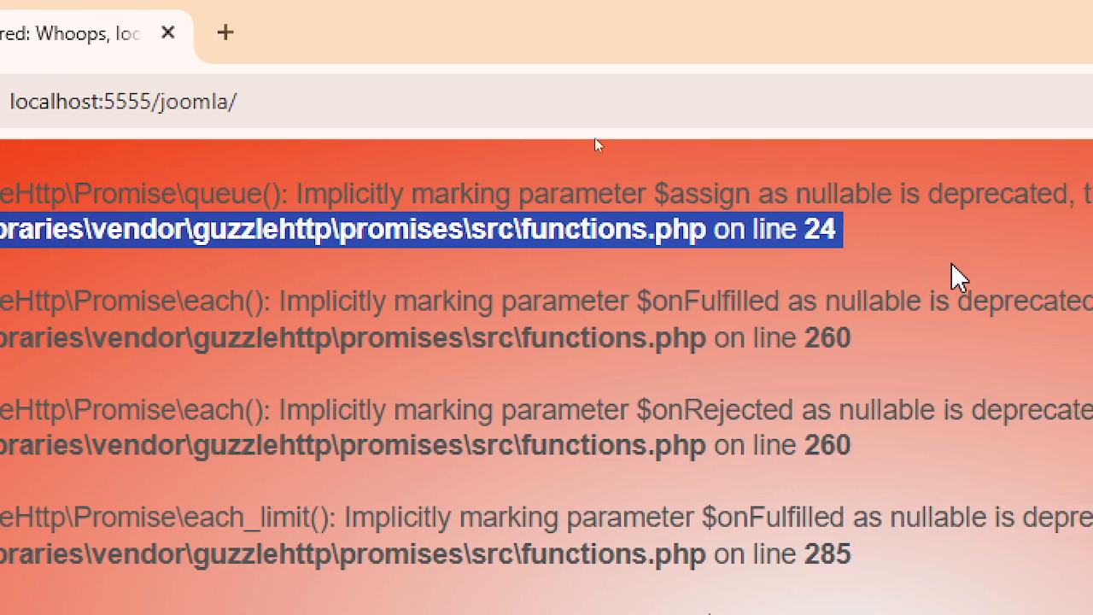
{"action": "key", "text": "alt+Tab"}
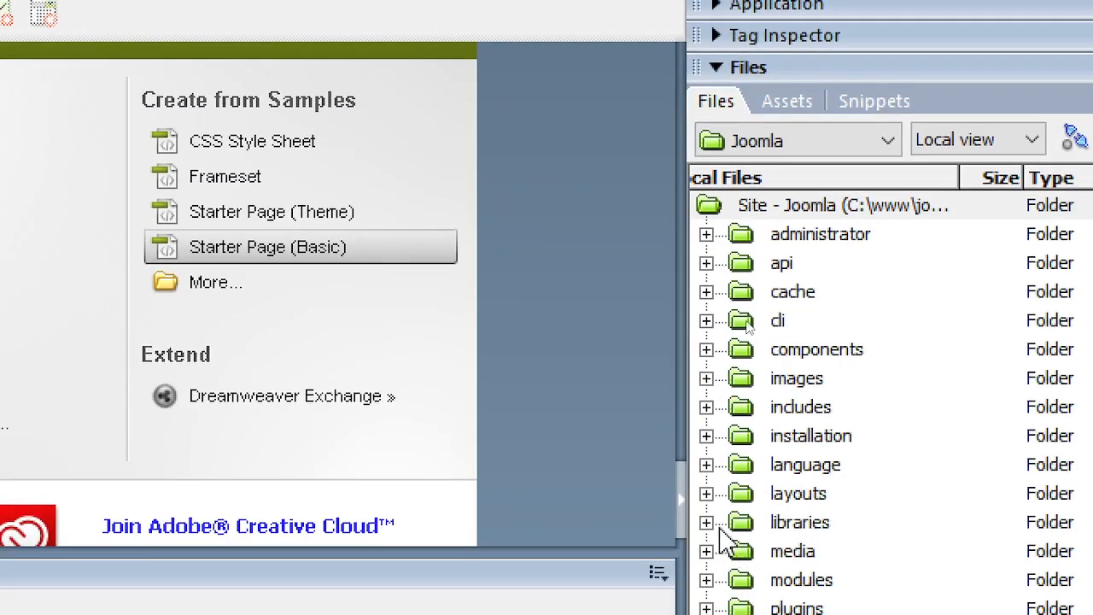
- Expand libraries and vendor and open the guzzlehttp folder, checking the browser's warnings along the way
{"action": "left_click", "coordinate": [708, 522]}
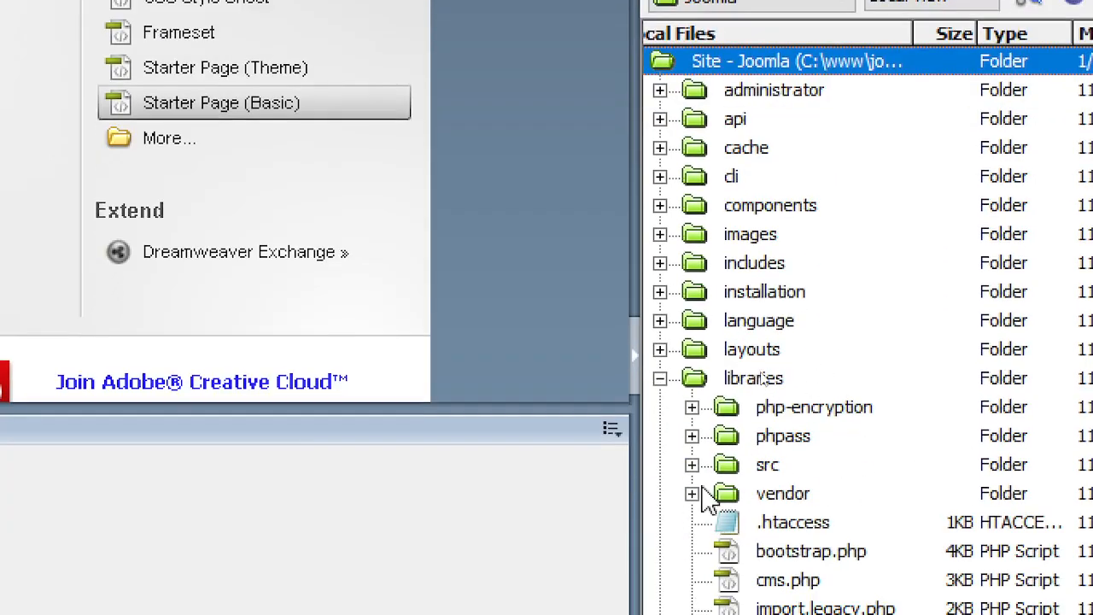
{"action": "left_click", "coordinate": [692, 494]}
{"action": "scroll", "coordinate": [940, 546], "scroll_direction": "down", "scroll_amount": 2}
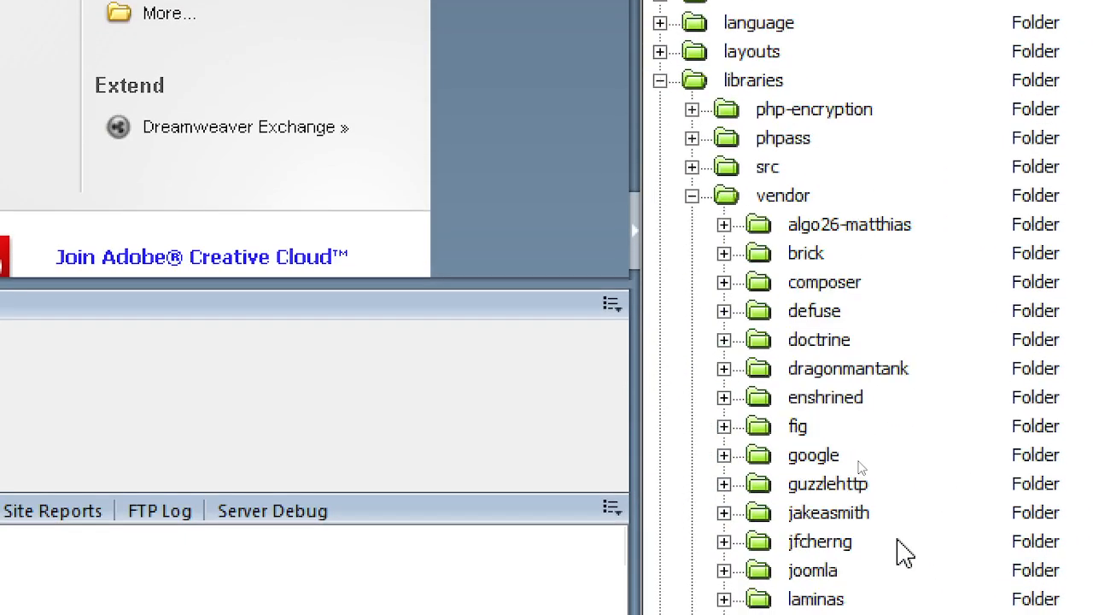
{"action": "double_click", "coordinate": [860, 494]}
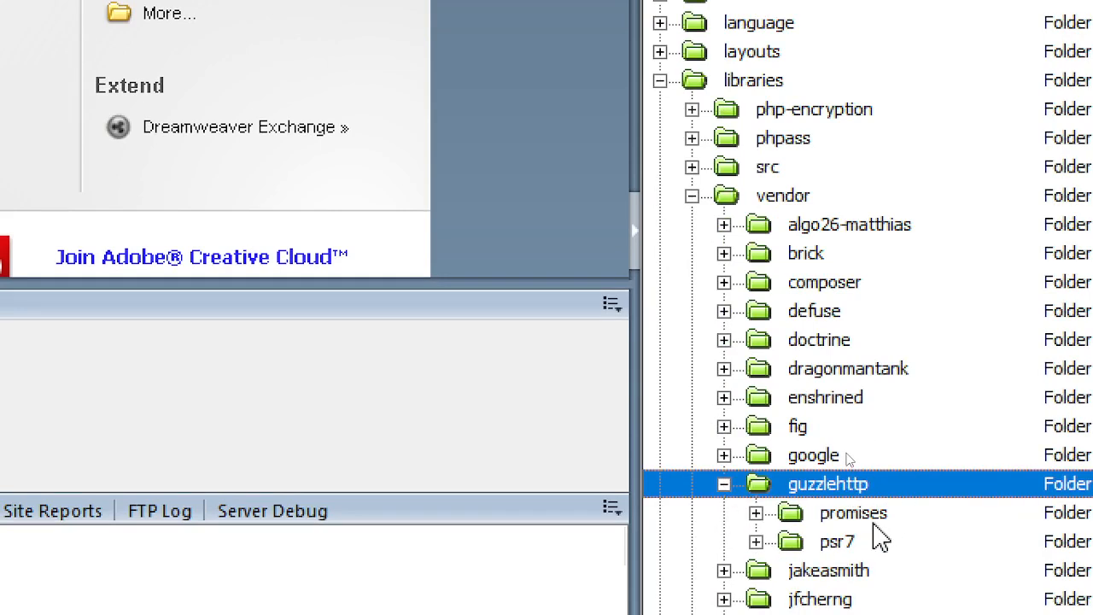
{"action": "key", "text": "alt+Tab"}
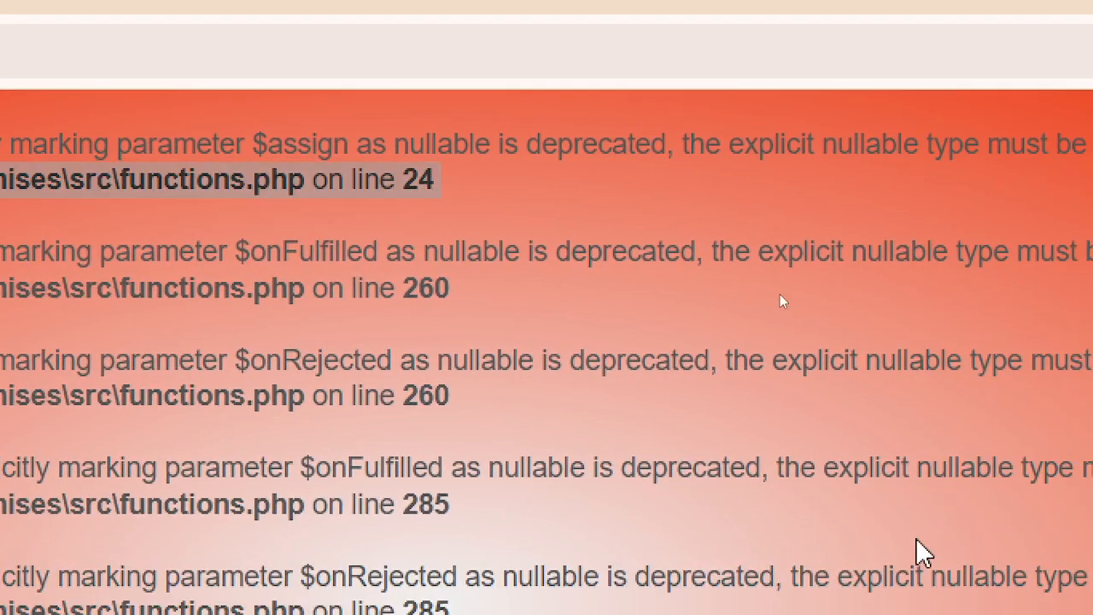
{"action": "key", "text": "alt+Tab"}
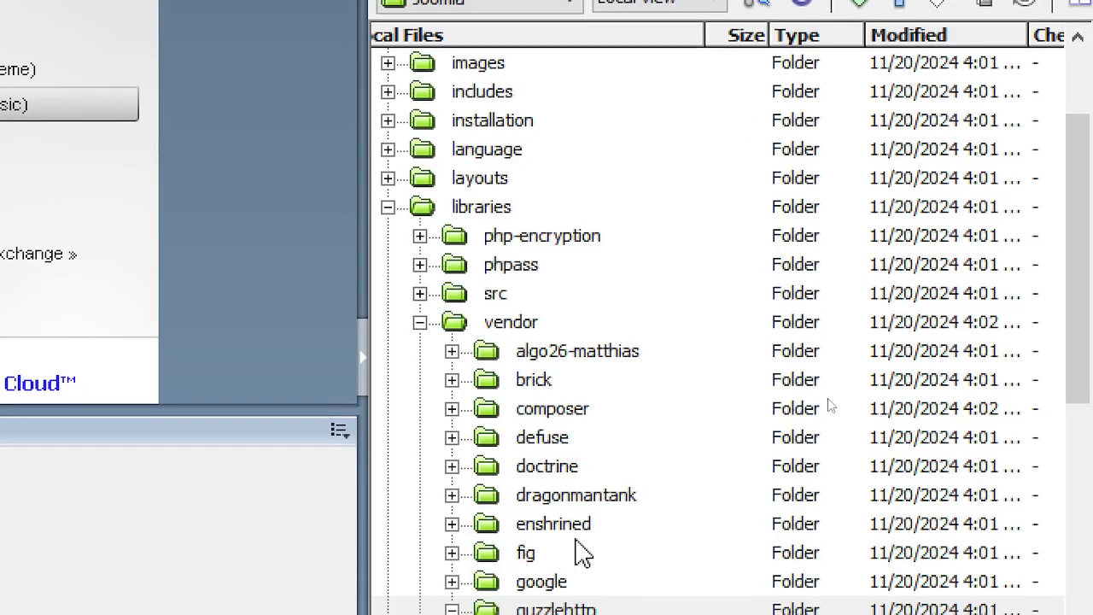
- Expand guzzlehttp/promises/src and select Promise.php, rechecking the error page
{"action": "left_click", "coordinate": [452, 559]}
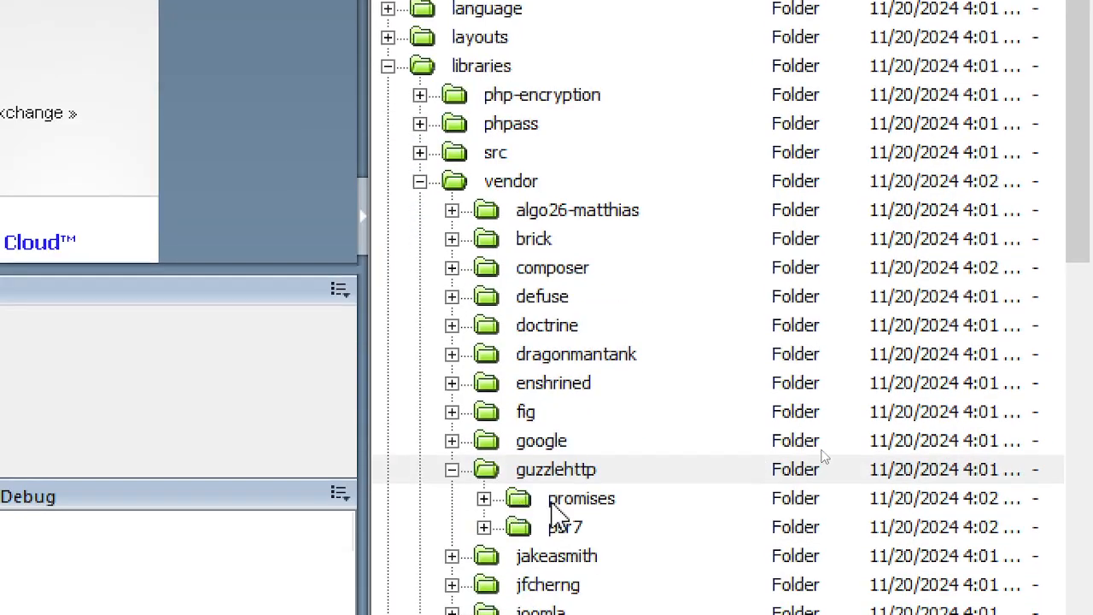
{"action": "double_click", "coordinate": [554, 504]}
{"action": "double_click", "coordinate": [590, 527]}
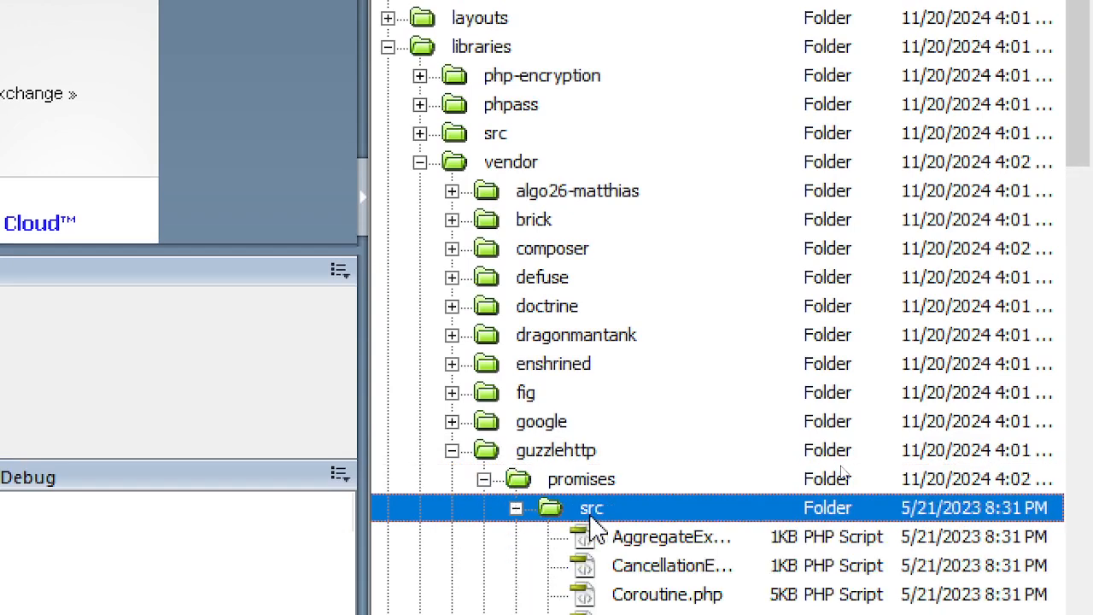
{"action": "scroll", "coordinate": [725, 563], "scroll_direction": "down", "scroll_amount": 3}
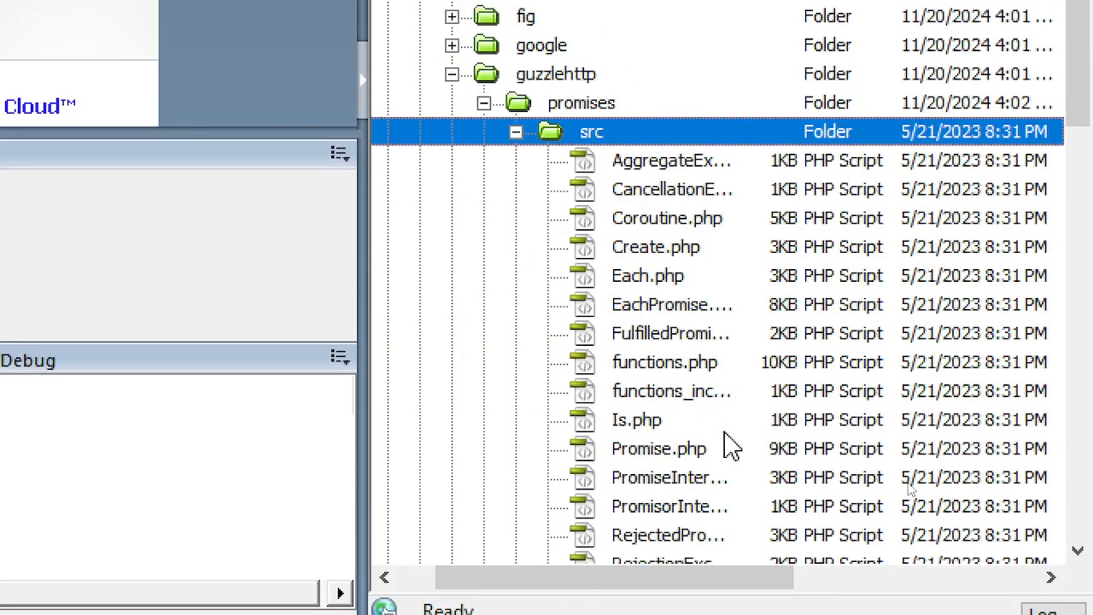
{"action": "scroll", "coordinate": [628, 415], "scroll_direction": "down", "scroll_amount": 2}
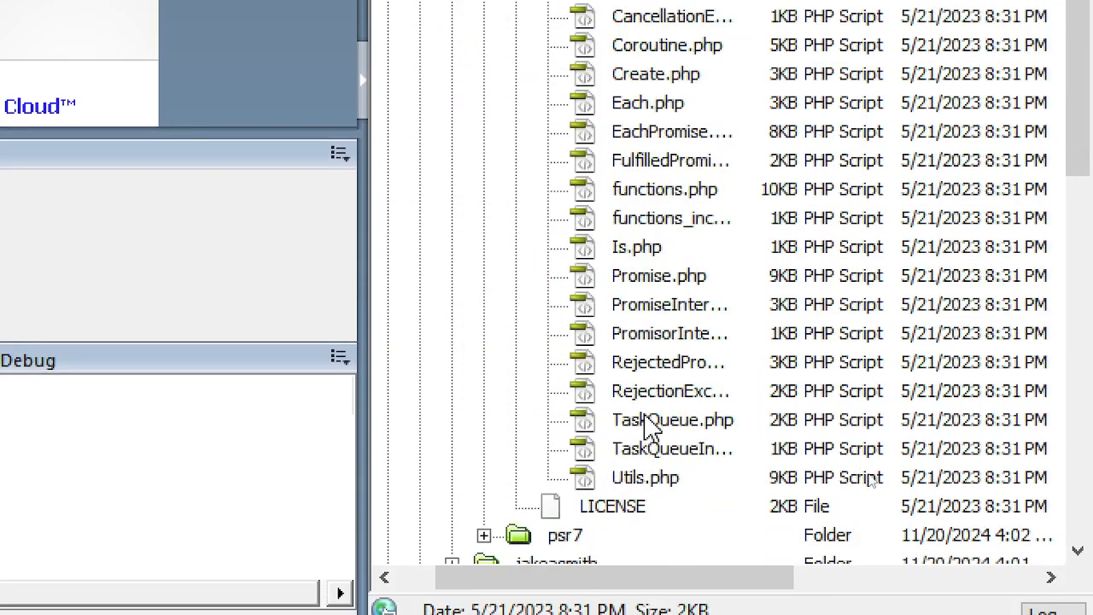
{"action": "left_click", "coordinate": [699, 295]}
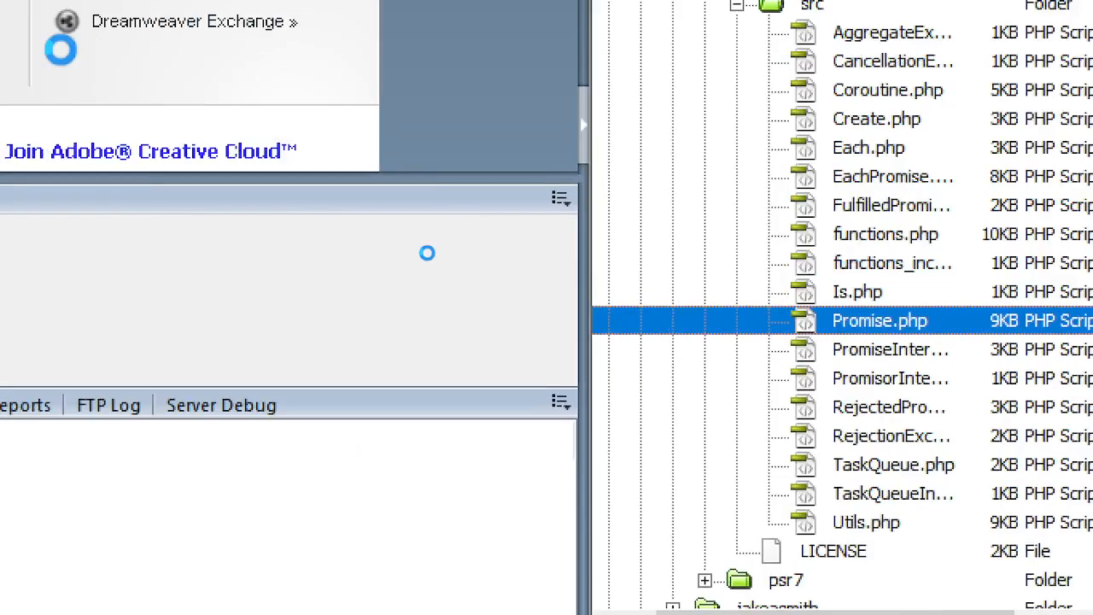
{"action": "key", "text": "alt+Tab"}
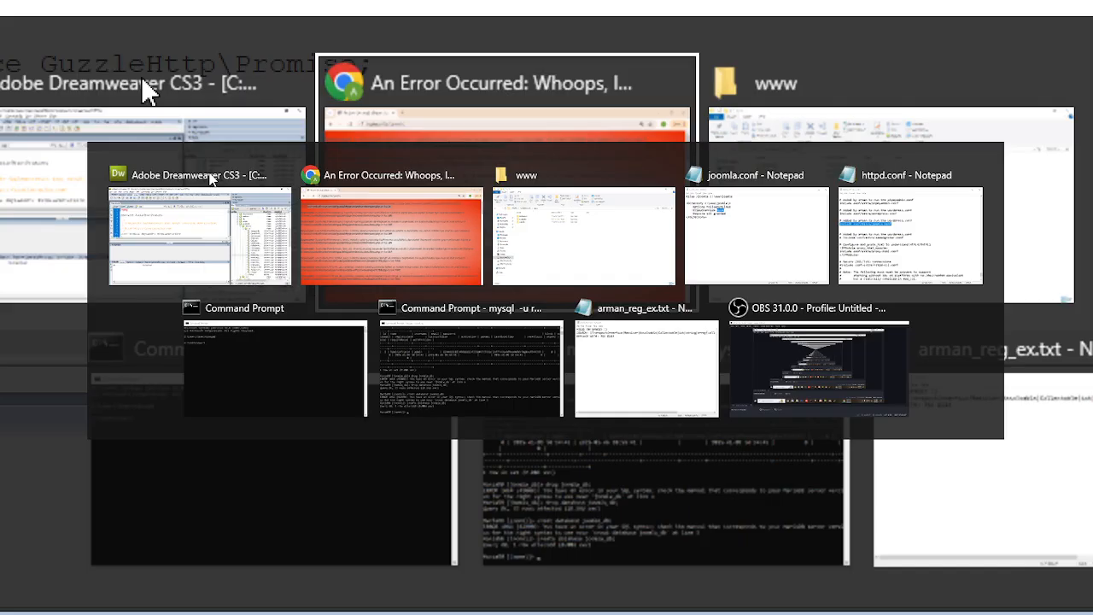
{"action": "key", "text": "alt+Tab"}
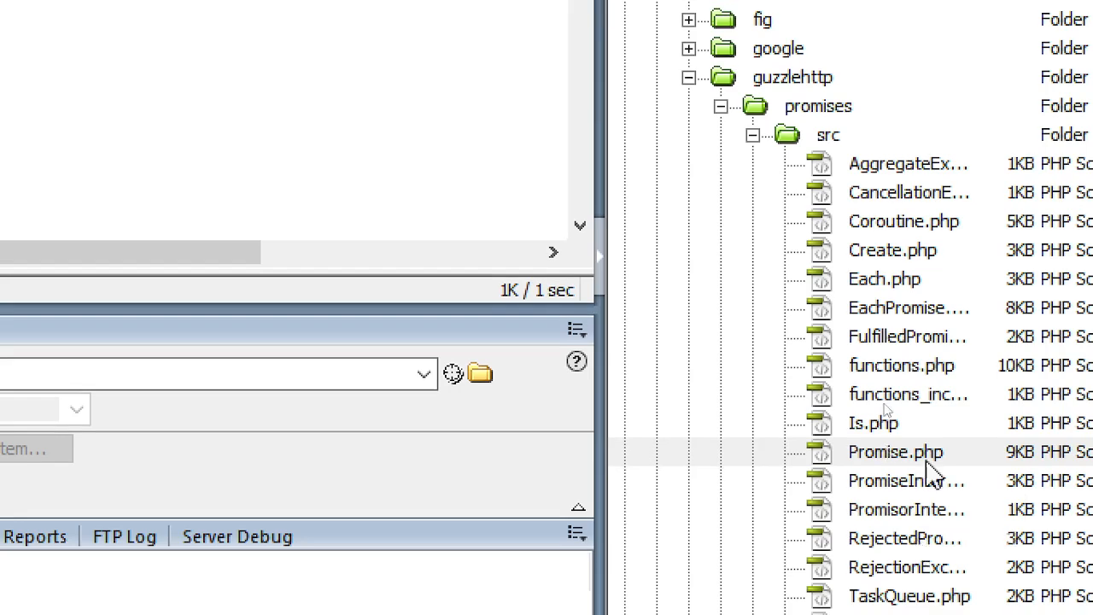
- Open functions.php for editing and close the Promise.php tab
{"action": "left_click", "coordinate": [913, 371]}
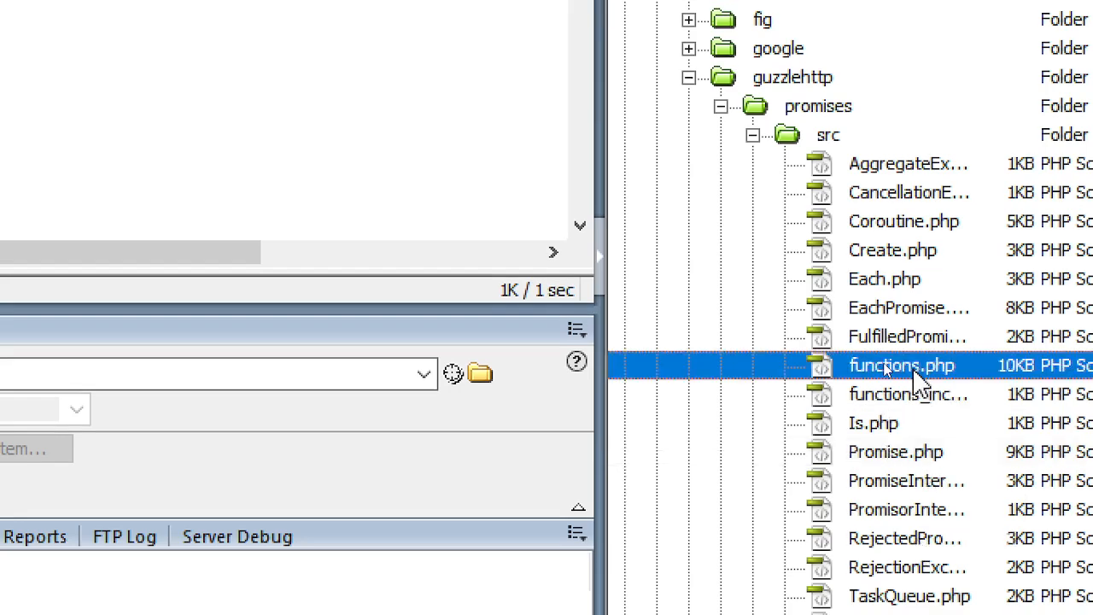
{"action": "double_click", "coordinate": [910, 369]}
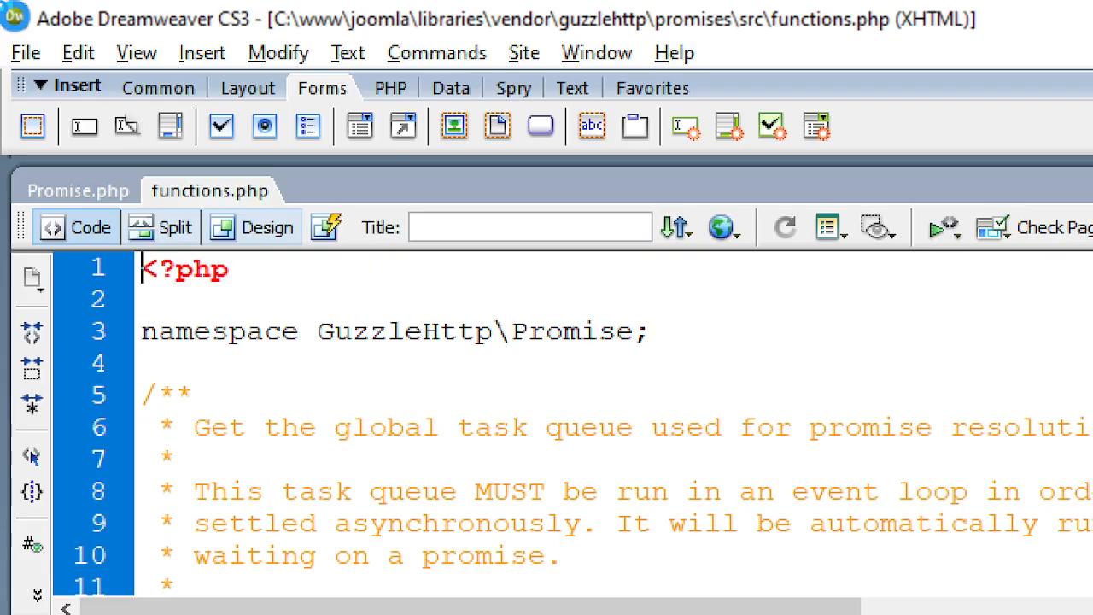
{"action": "left_click", "coordinate": [85, 193]}
{"action": "right_click", "coordinate": [87, 195]}
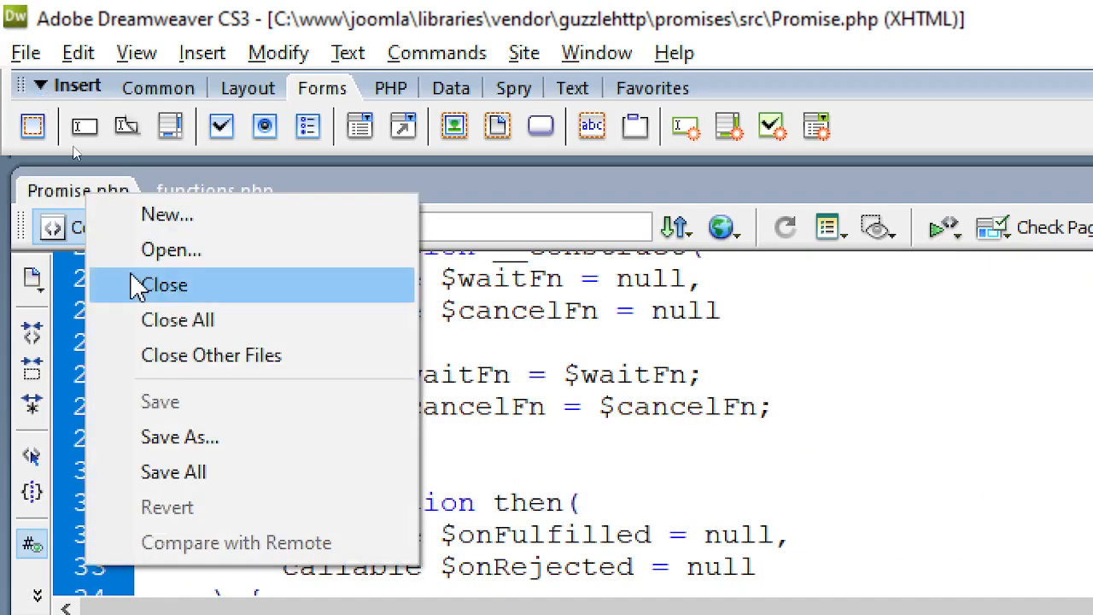
{"action": "left_click", "coordinate": [170, 288]}
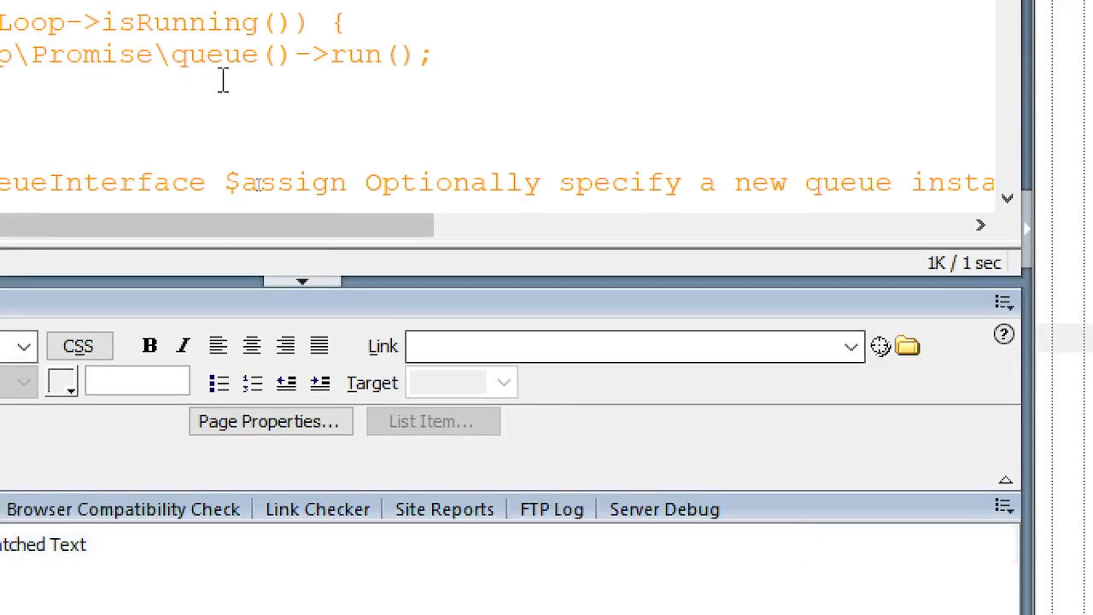
- Use Find and Replace to make $onRejected and ofLimitAll's $onFulfilled explicitly nullable
{"action": "key", "text": "ctrl+f"}
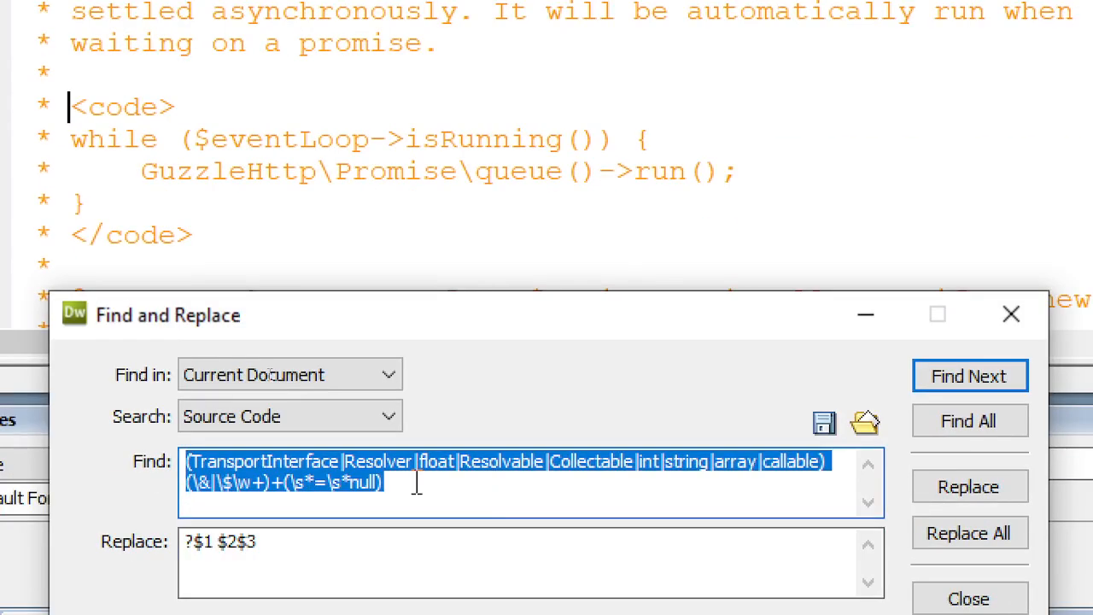
{"action": "left_click_drag", "start_coordinate": [492, 333], "coordinate": [640, 81]}
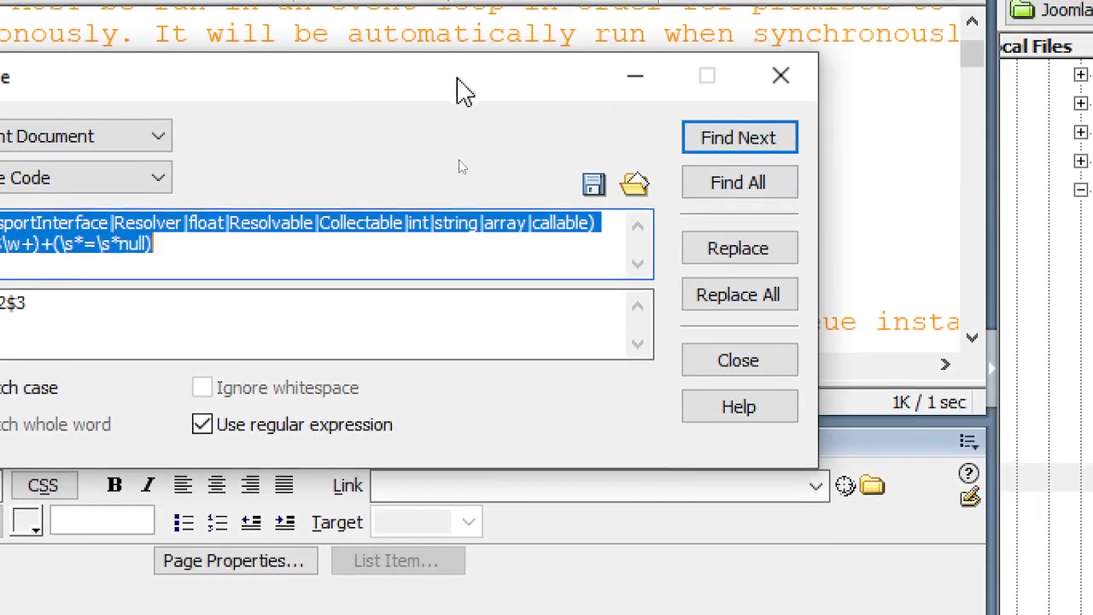
{"action": "left_click_drag", "start_coordinate": [462, 89], "coordinate": [447, 392]}
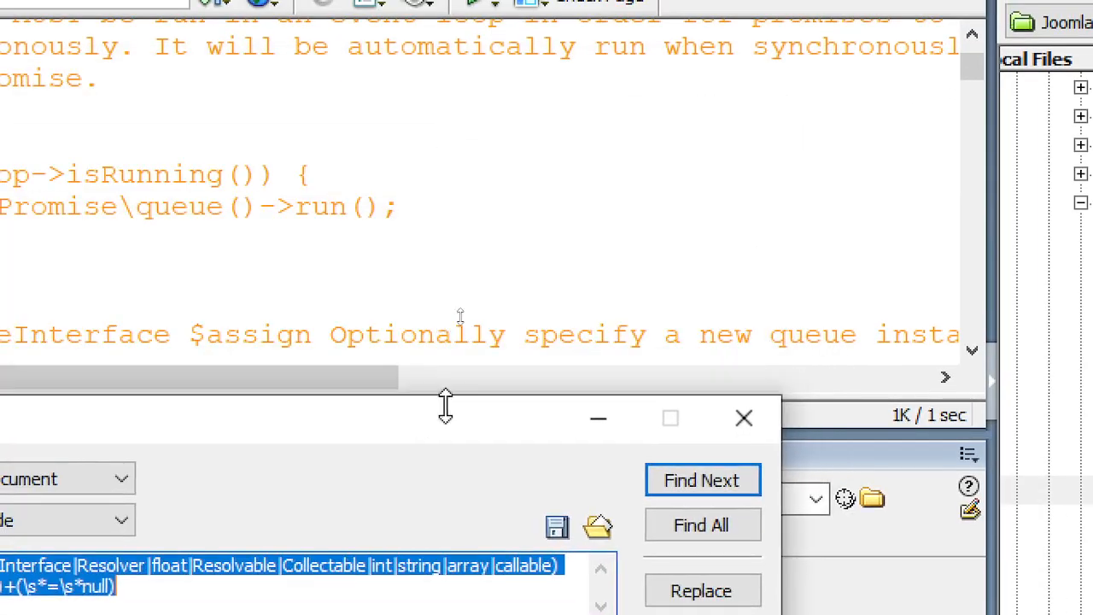
{"action": "left_click", "coordinate": [713, 478]}
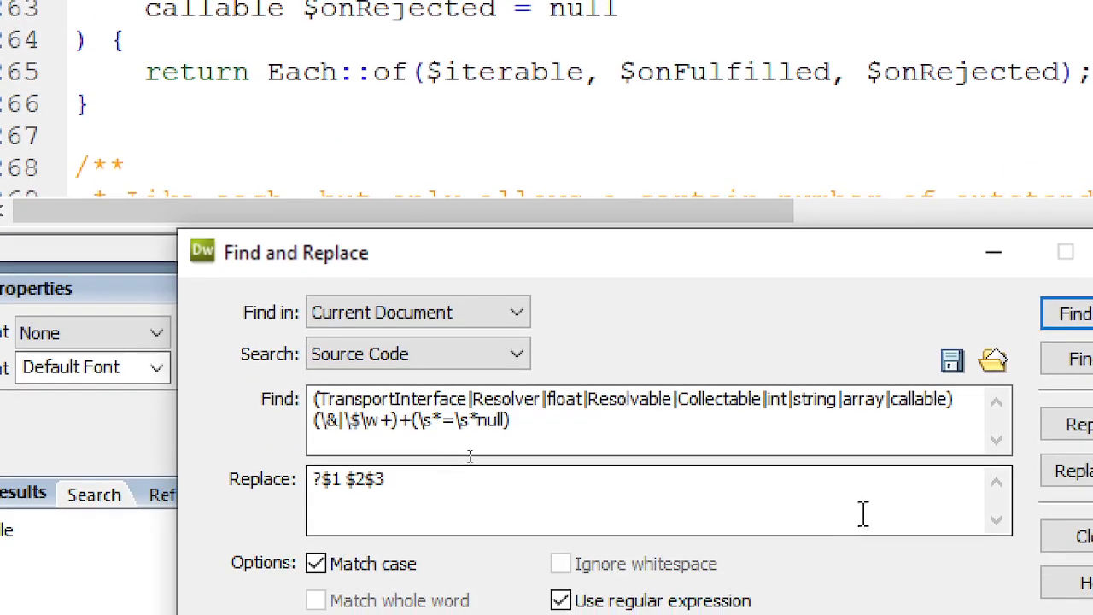
{"action": "left_click", "coordinate": [961, 427]}
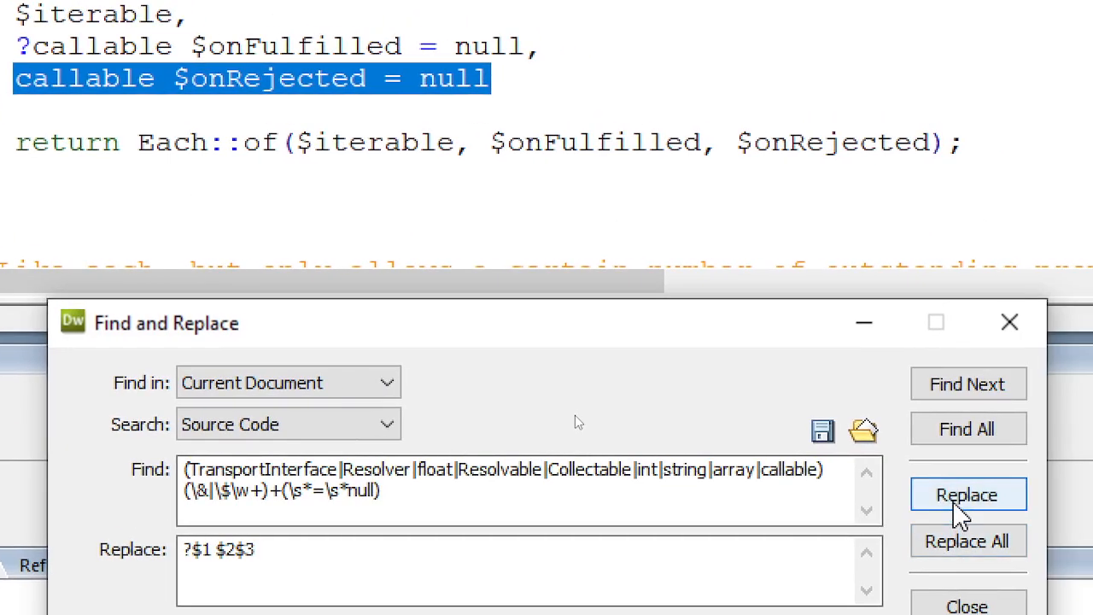
{"action": "left_click", "coordinate": [964, 500]}
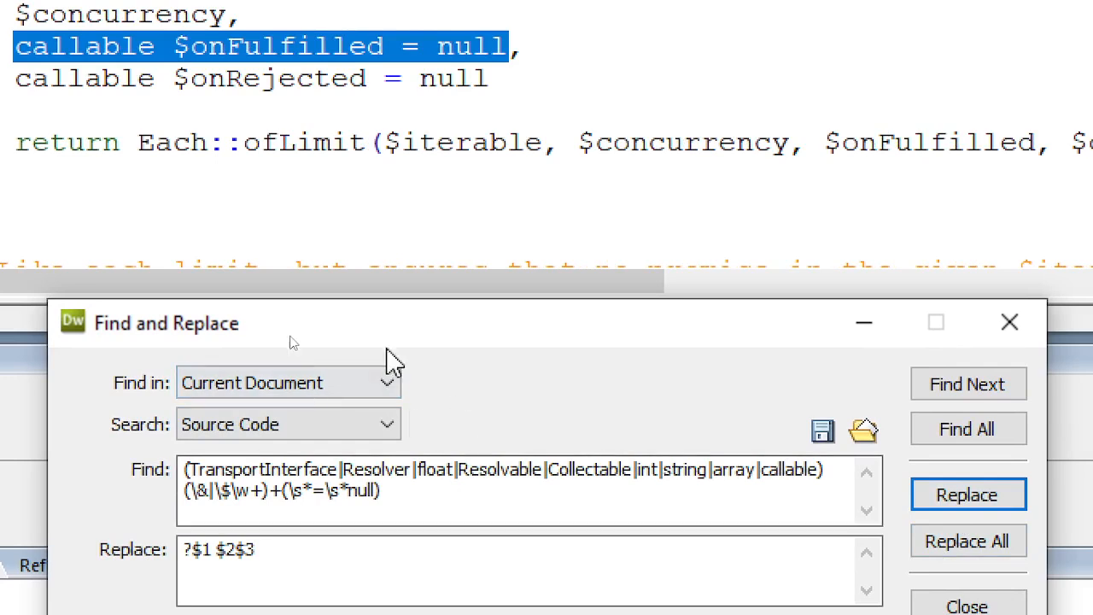
{"action": "left_click_drag", "start_coordinate": [414, 325], "coordinate": [385, 219]}
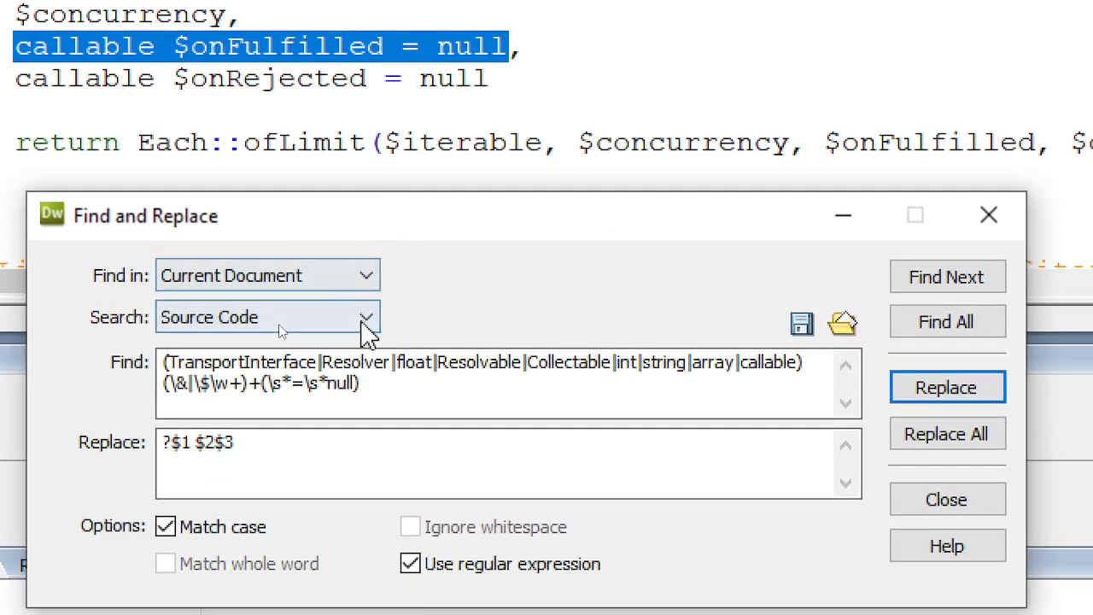
{"action": "left_click", "coordinate": [937, 290]}
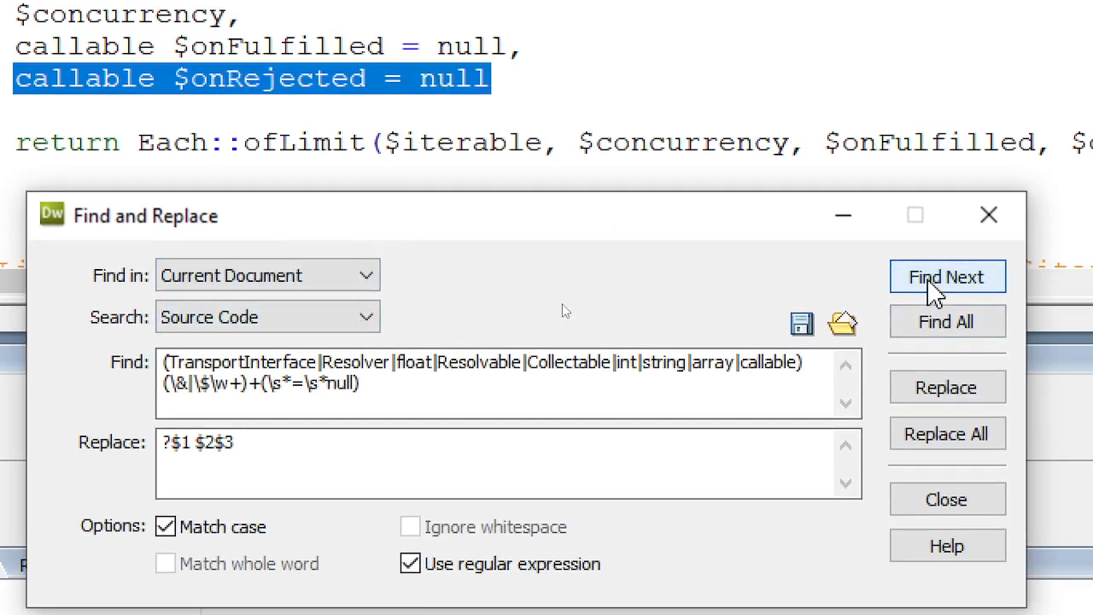
{"action": "left_click", "coordinate": [937, 290]}
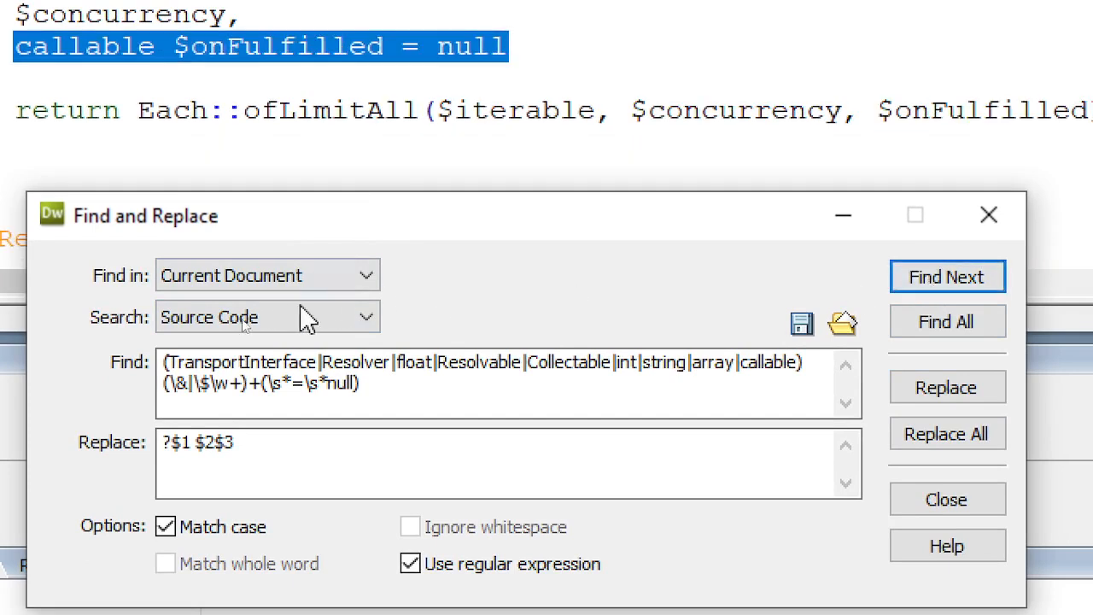
{"action": "left_click", "coordinate": [906, 392]}
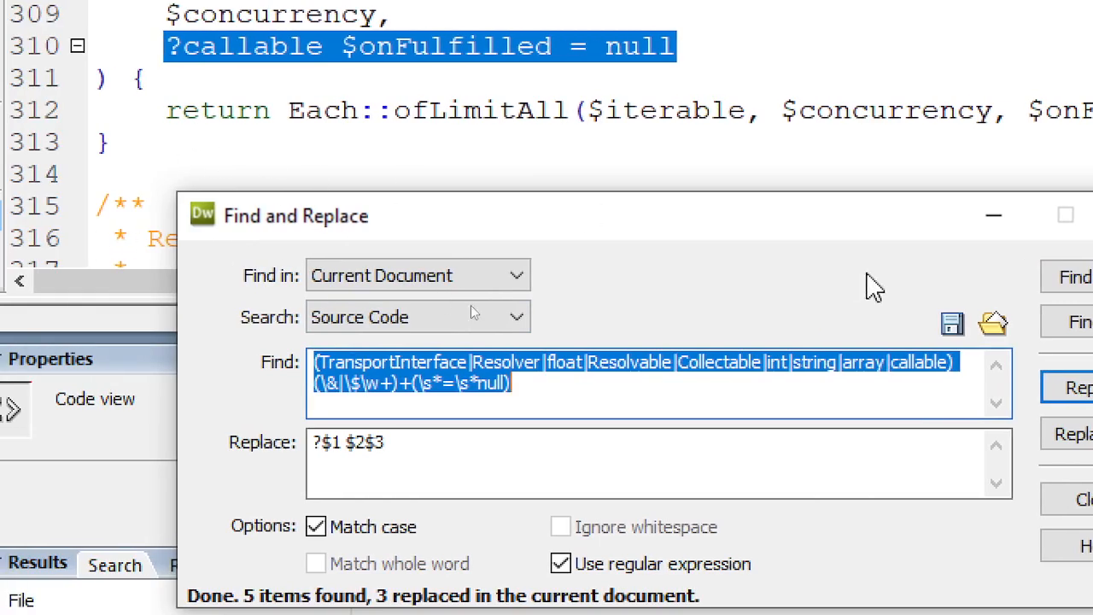
- Search again and step through the remaining implicit-nullable parameter matches in functions.php
{"action": "left_click", "coordinate": [1078, 277]}
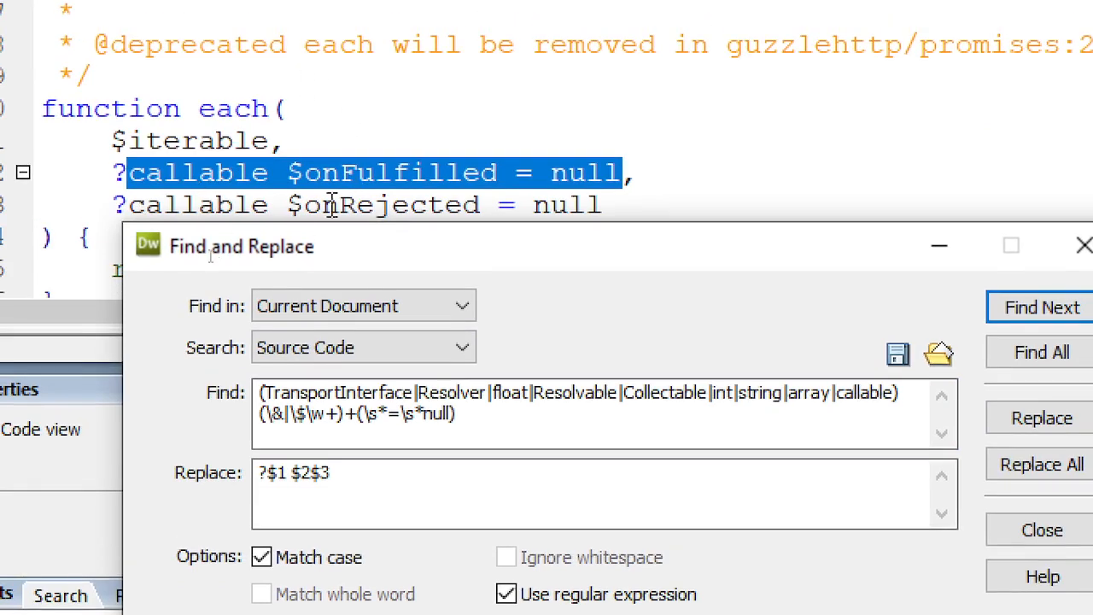
{"action": "left_click_drag", "start_coordinate": [322, 247], "coordinate": [304, 320]}
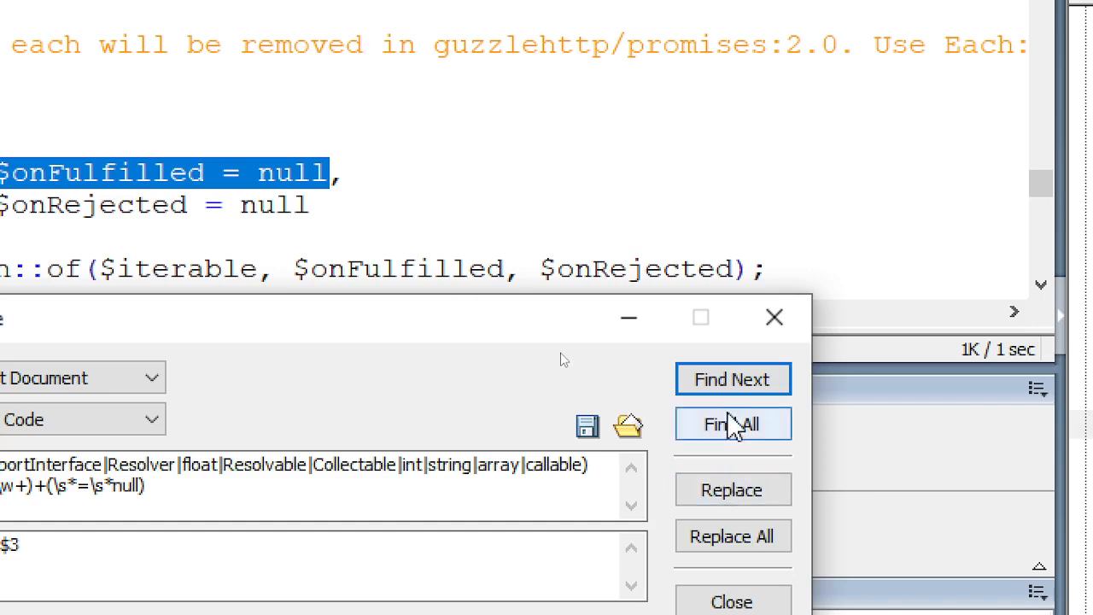
{"action": "left_click", "coordinate": [728, 384]}
{"action": "left_click", "coordinate": [728, 385]}
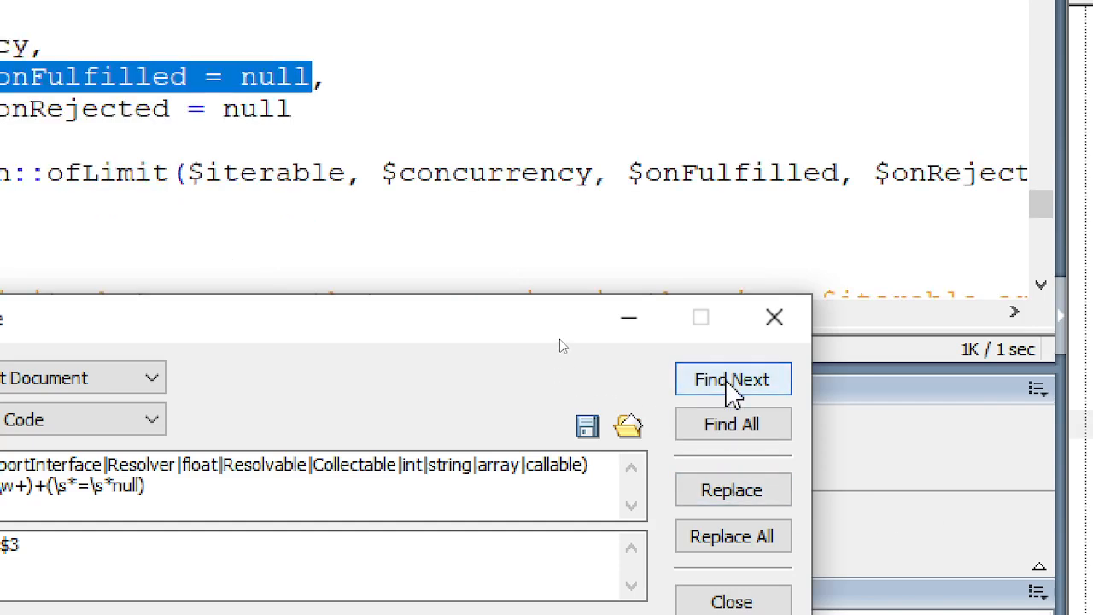
{"action": "left_click", "coordinate": [729, 385]}
{"action": "left_click", "coordinate": [729, 384]}
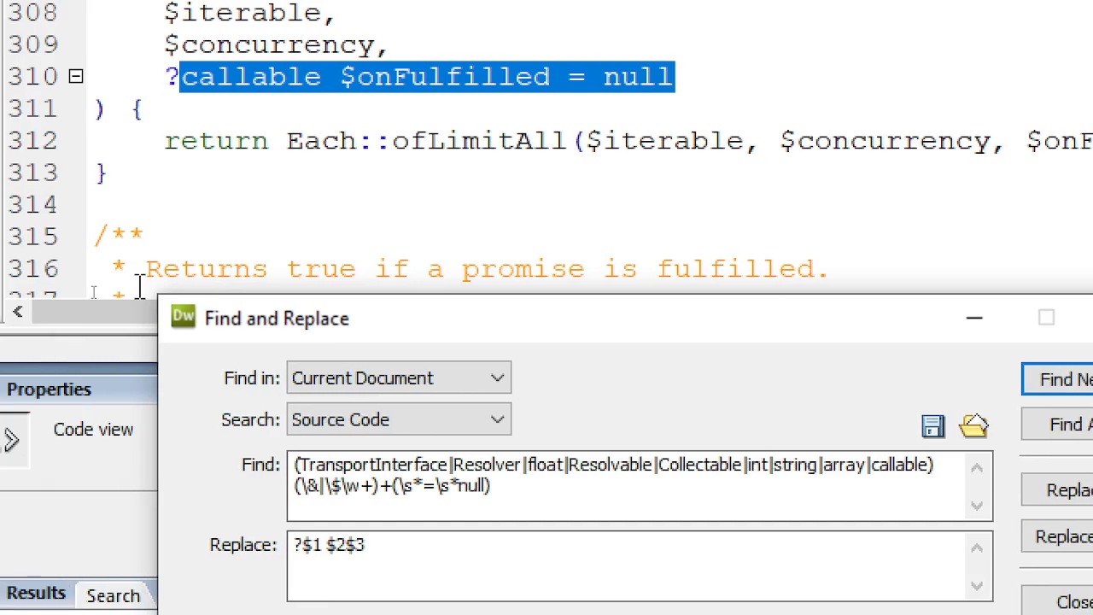
{"action": "left_click", "coordinate": [1070, 386]}
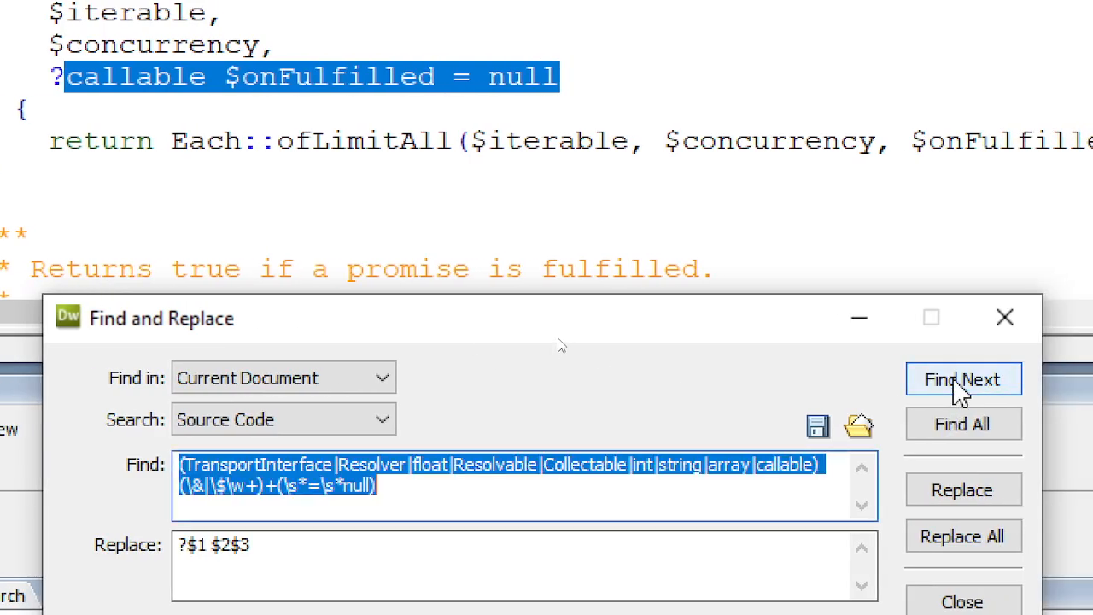
{"action": "left_click", "coordinate": [530, 158]}
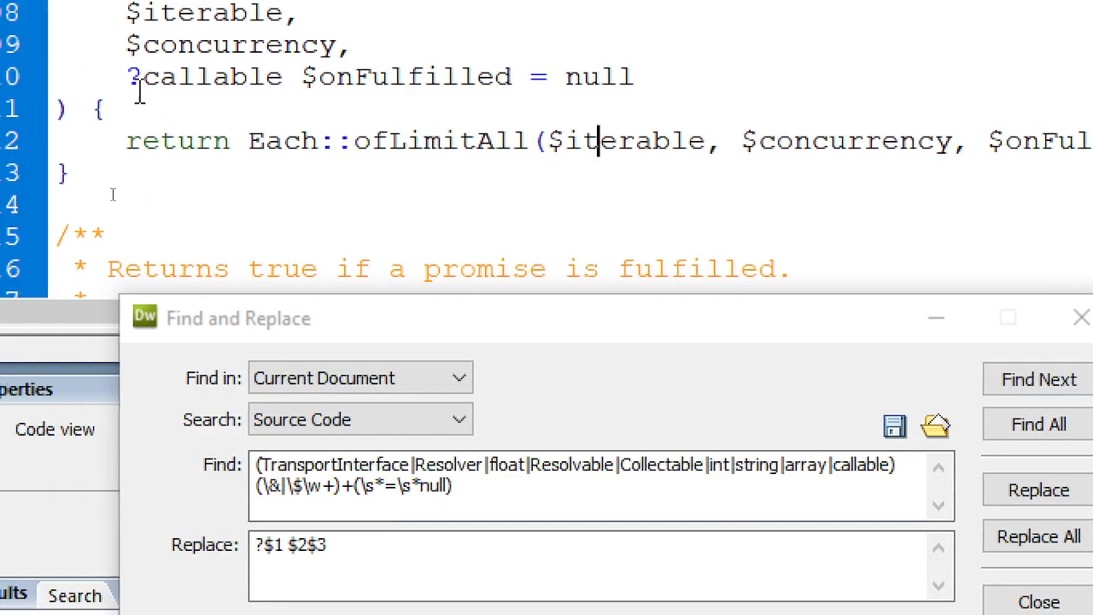
- Fix the question mark before callable, removing the accidental extra '?' so it reads '?callable'
{"action": "left_click", "coordinate": [49, 77]}
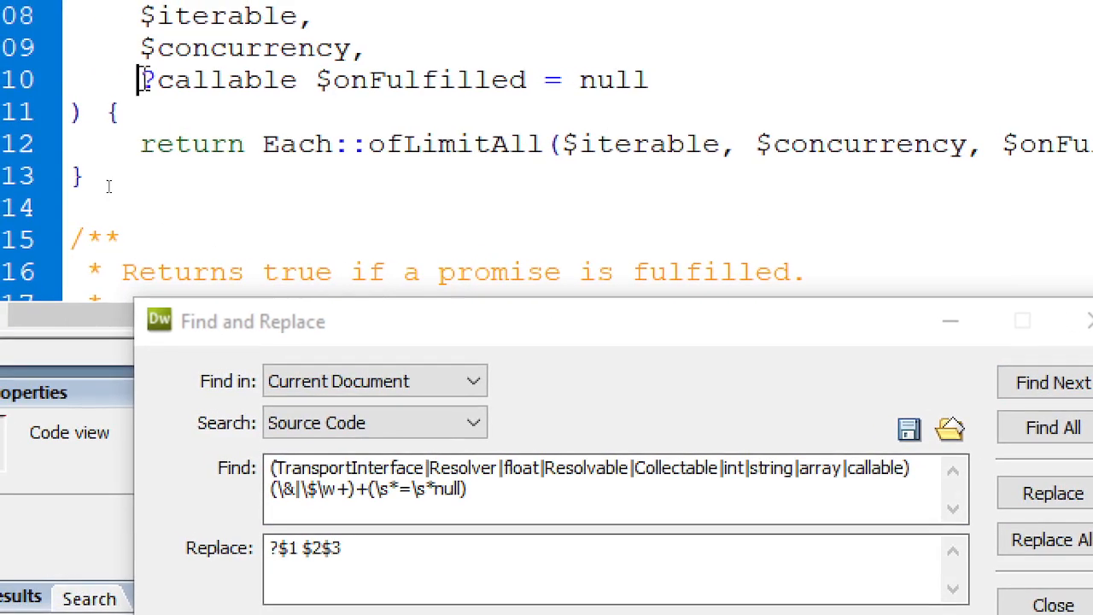
{"action": "left_click_drag", "start_coordinate": [142, 79], "coordinate": [161, 86]}
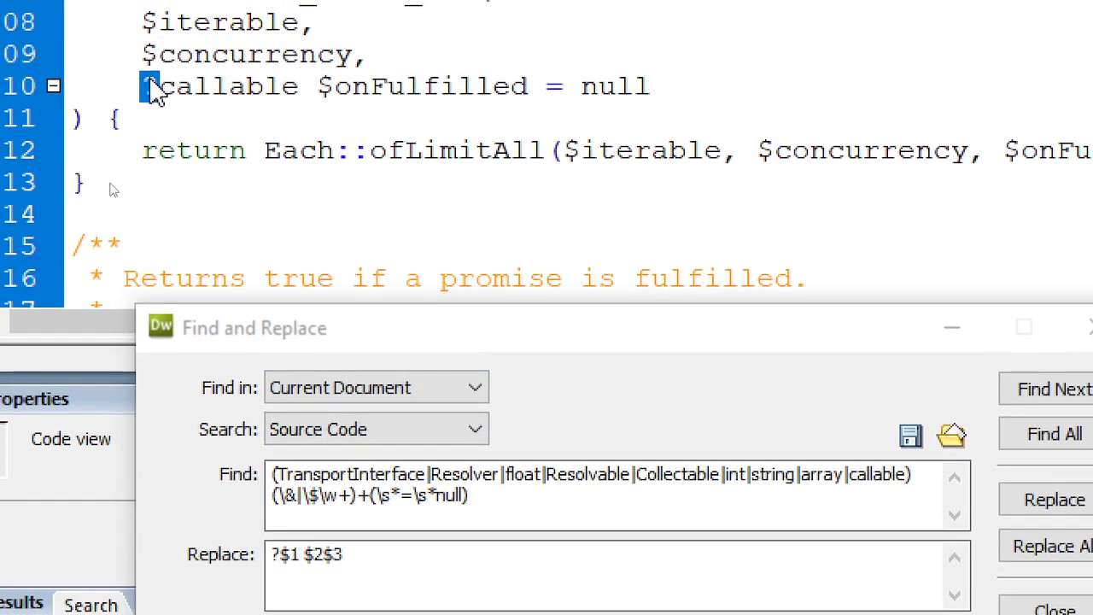
{"action": "left_click", "coordinate": [55, 12]}
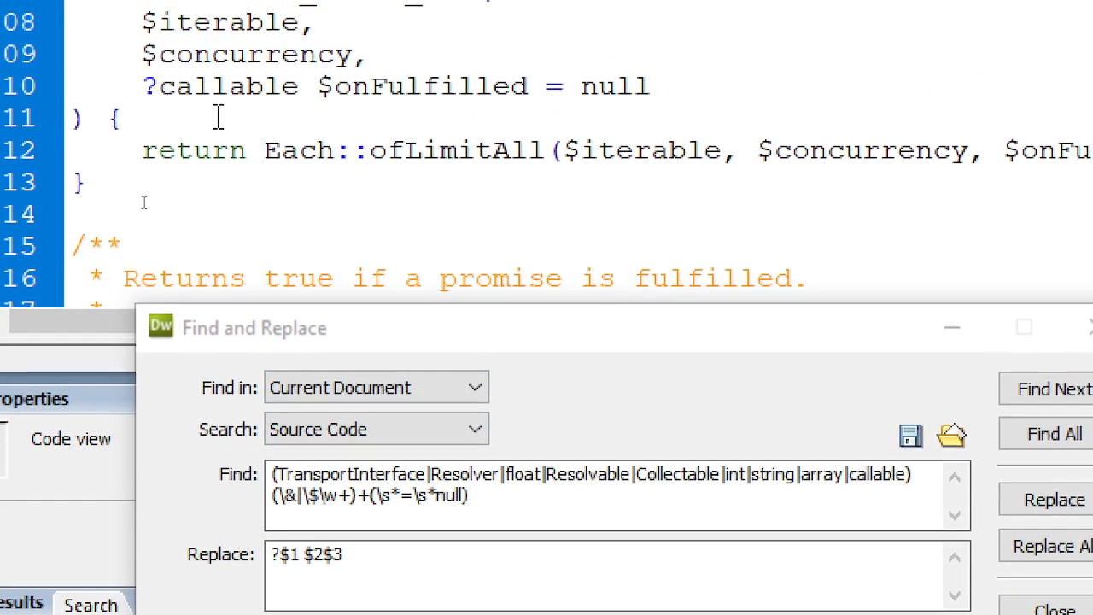
{"action": "type", "text": "?"}
{"action": "key", "text": "BackSpace"}
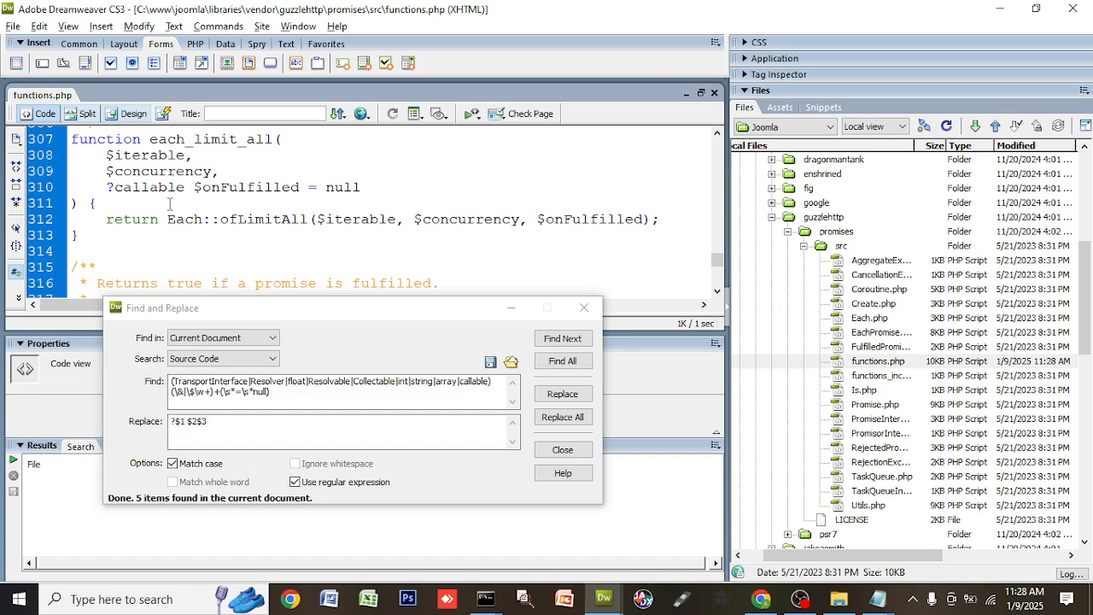
- Reload localhost:5555/joomla in Chrome twice to recheck the functions.php deprecation warnings
{"action": "key", "text": "alt+Tab"}
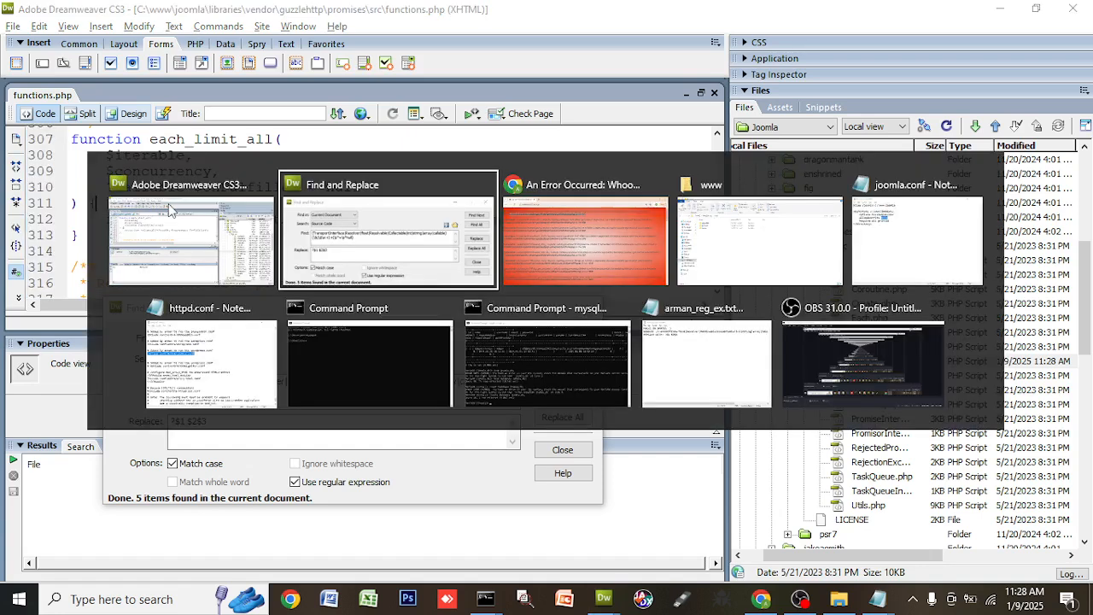
{"action": "key", "text": "alt+Tab"}
{"action": "key", "text": "Tab"}
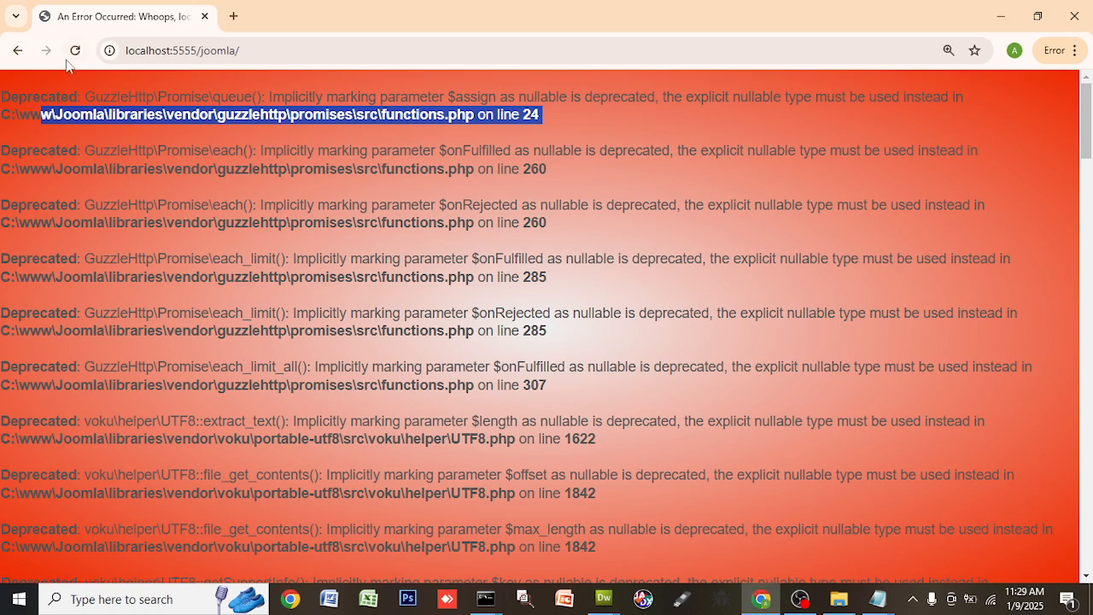
{"action": "left_click", "coordinate": [75, 51]}
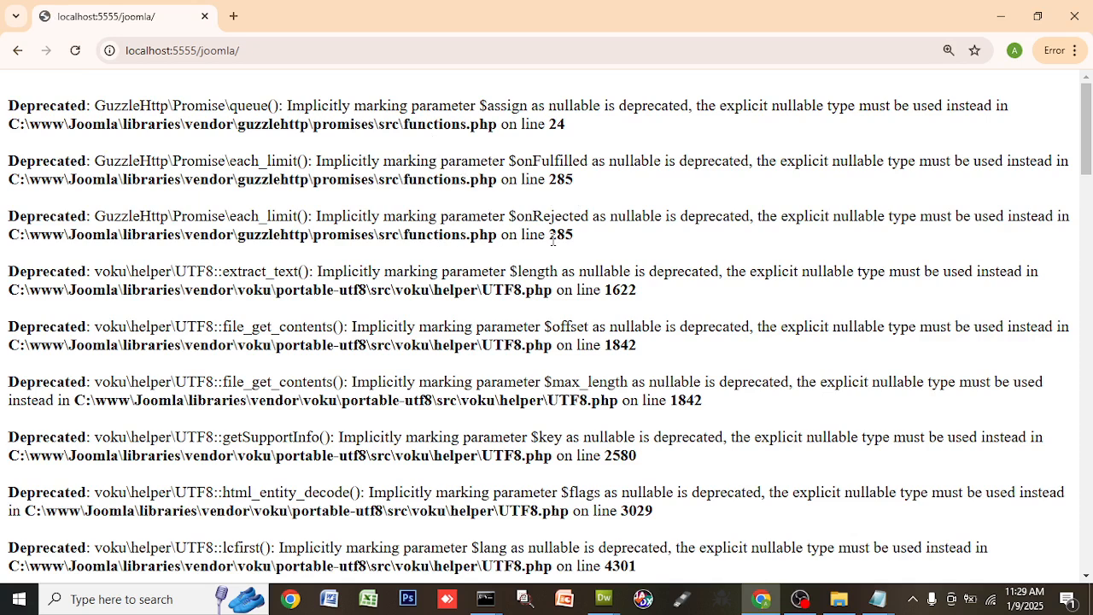
{"action": "left_click", "coordinate": [75, 50]}
- Back in Dreamweaver, search functions.php from the top for the next implicitly nullable parameter match
{"action": "key", "text": "alt+Tab"}
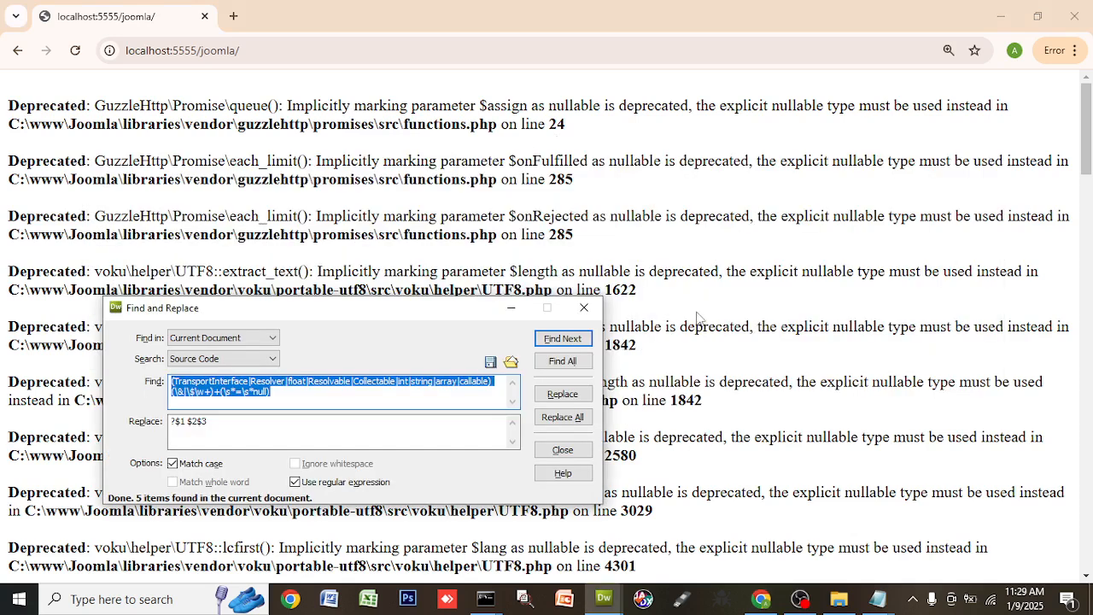
{"action": "key", "text": "alt+Tab"}
{"action": "key", "text": "alt+Tab"}
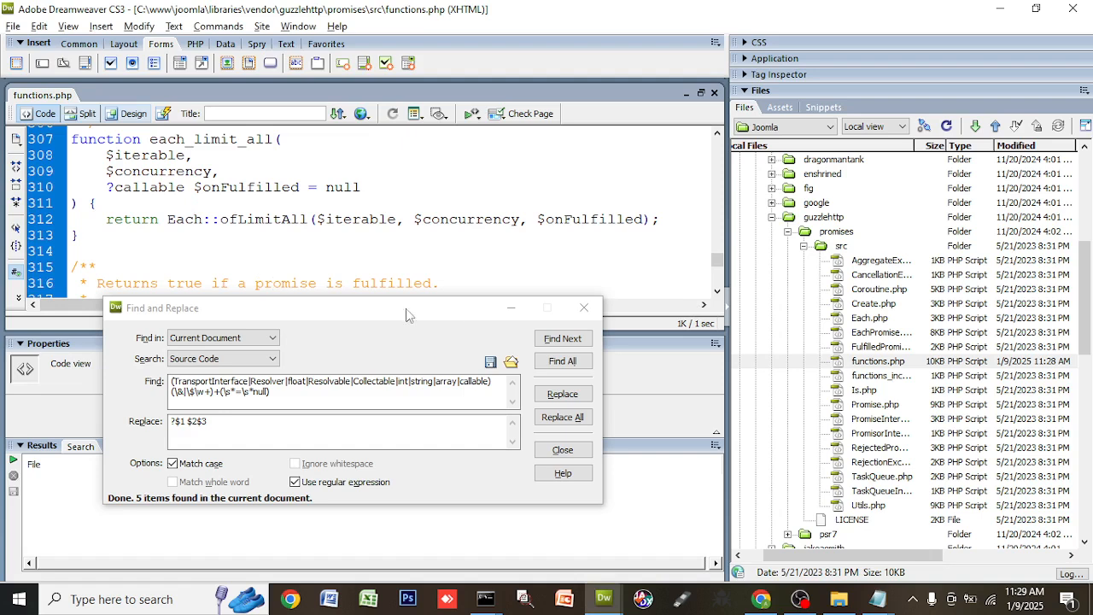
{"action": "left_click", "coordinate": [561, 338]}
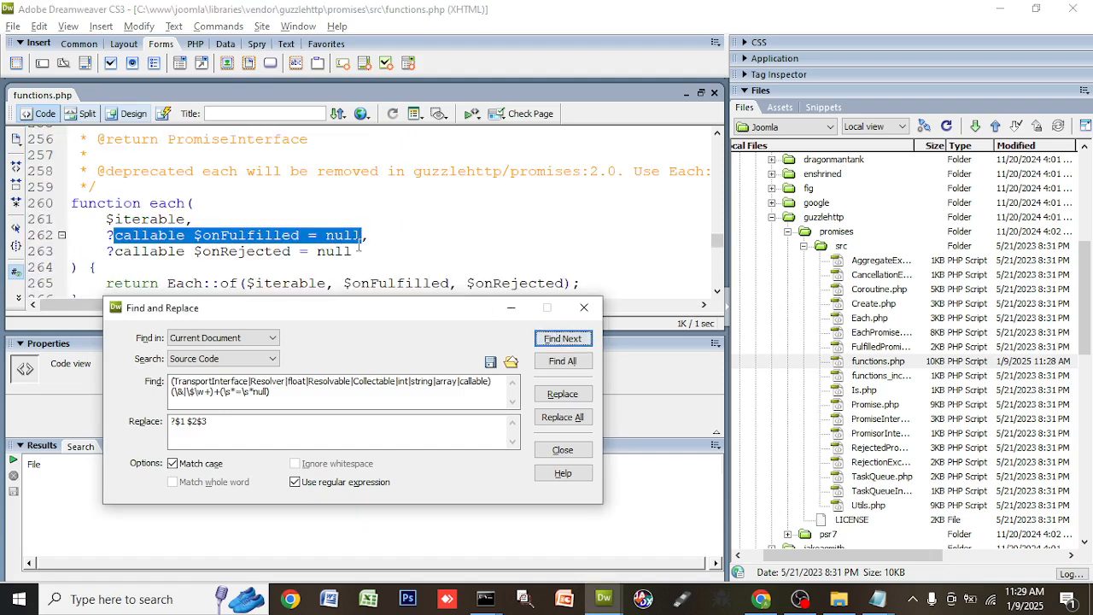
{"action": "left_click", "coordinate": [395, 232]}
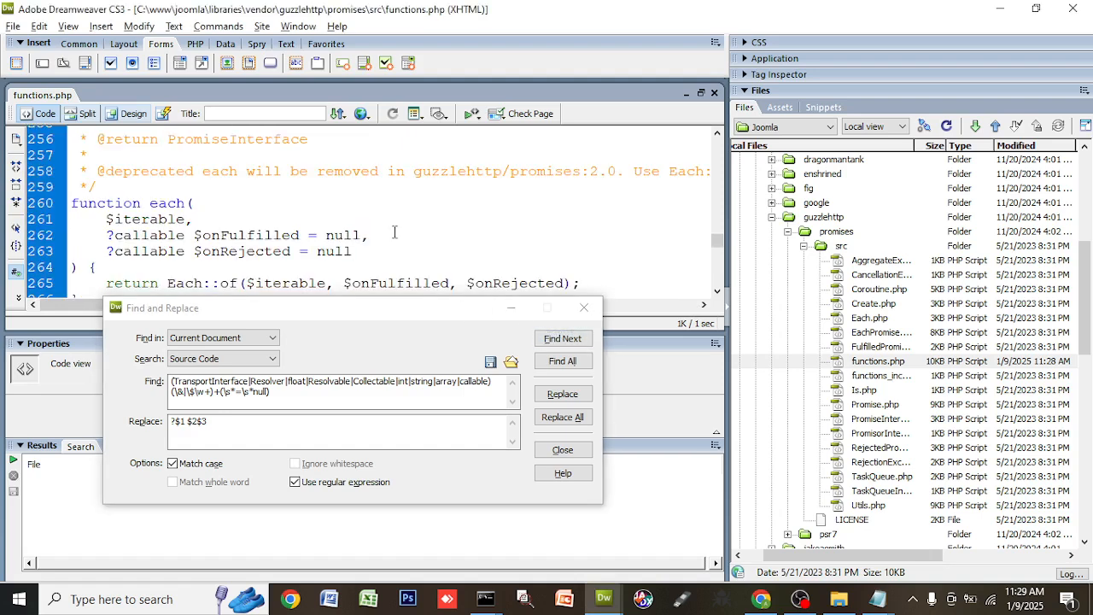
{"action": "key", "text": "ctrl+Home"}
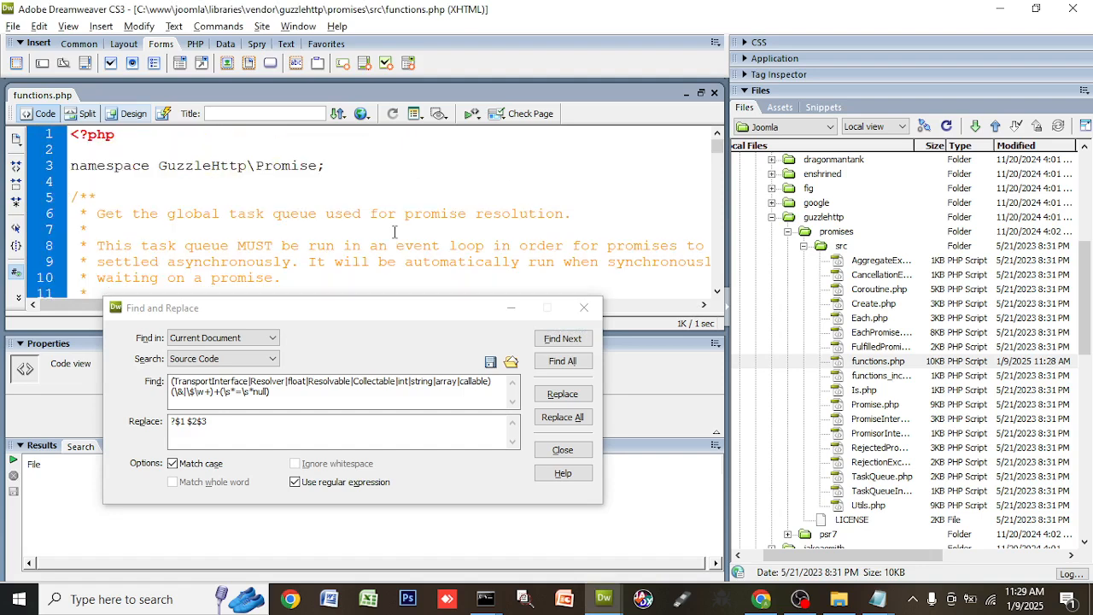
{"action": "left_click", "coordinate": [561, 338]}
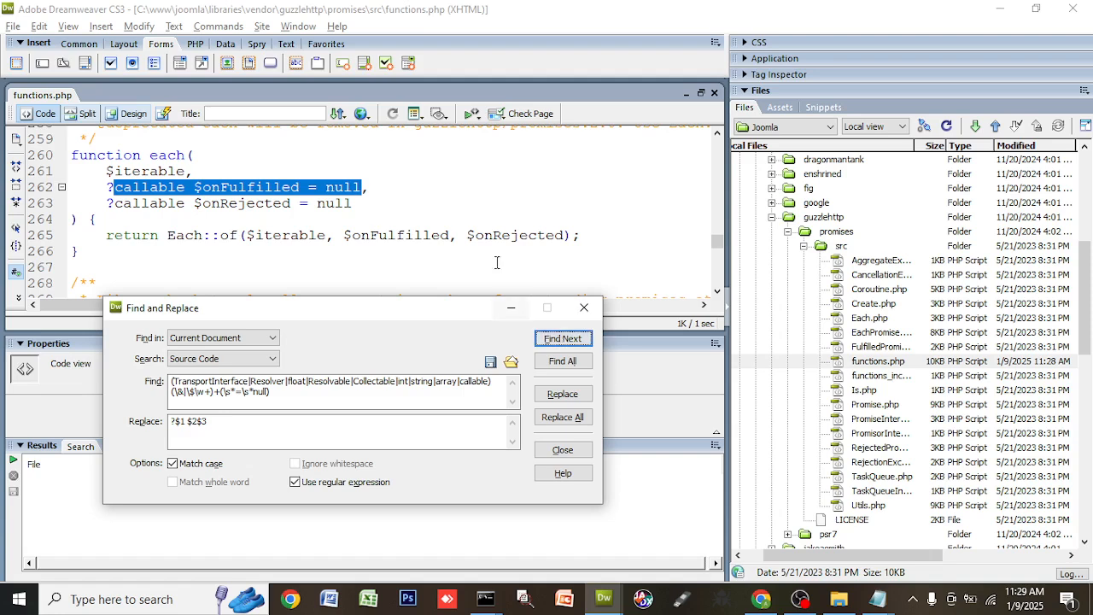
{"action": "left_click", "coordinate": [453, 220]}
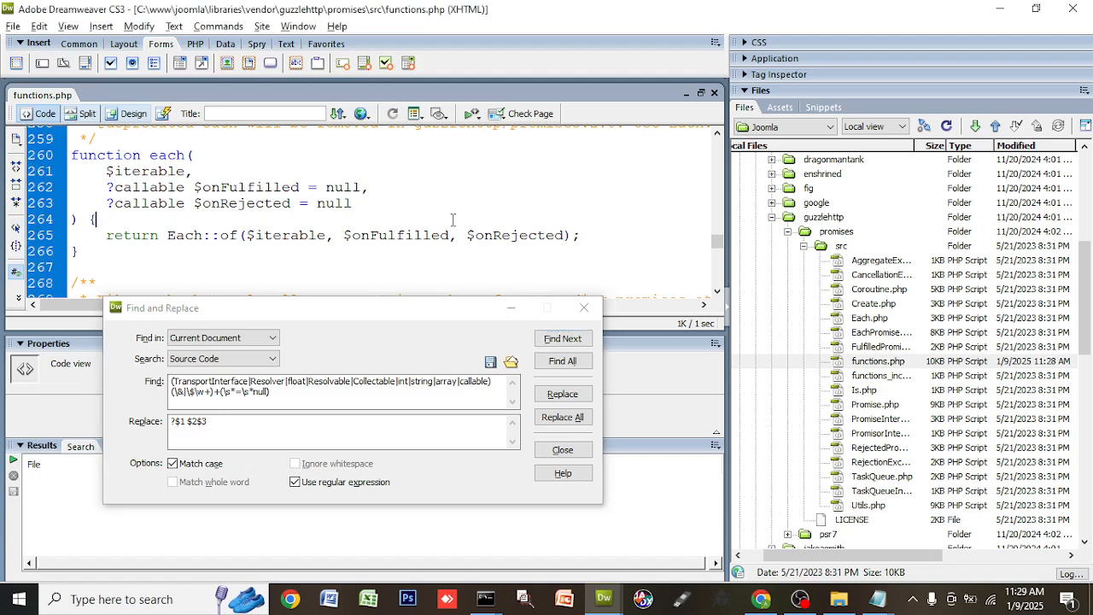
- Go to line 24, the queue() function's TaskQueueInterface $assign parameter
{"action": "key", "text": "ctrl+g"}
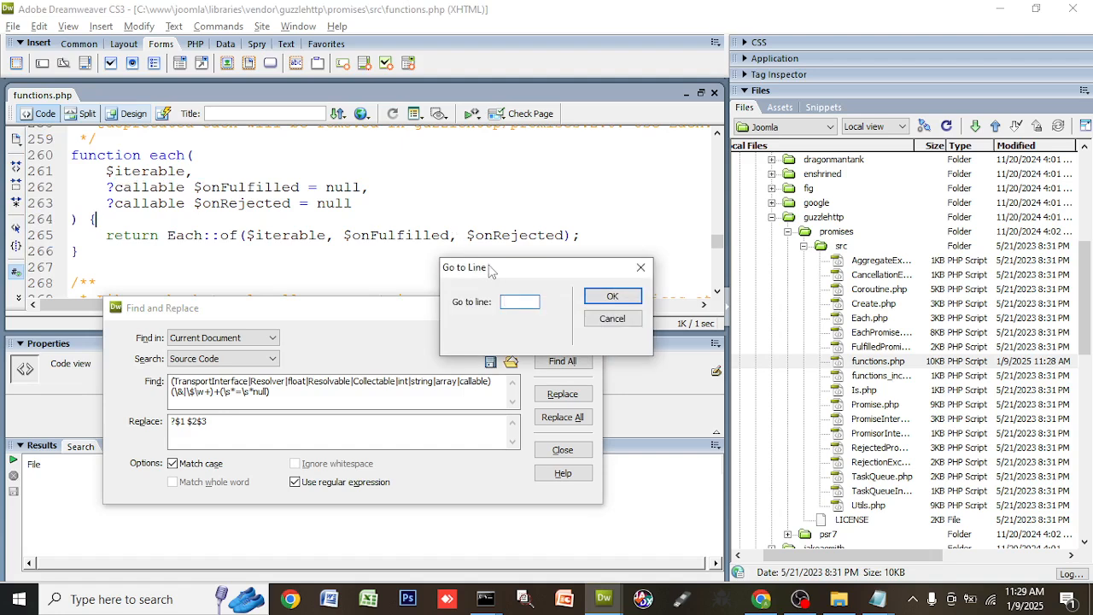
{"action": "type", "text": "24"}
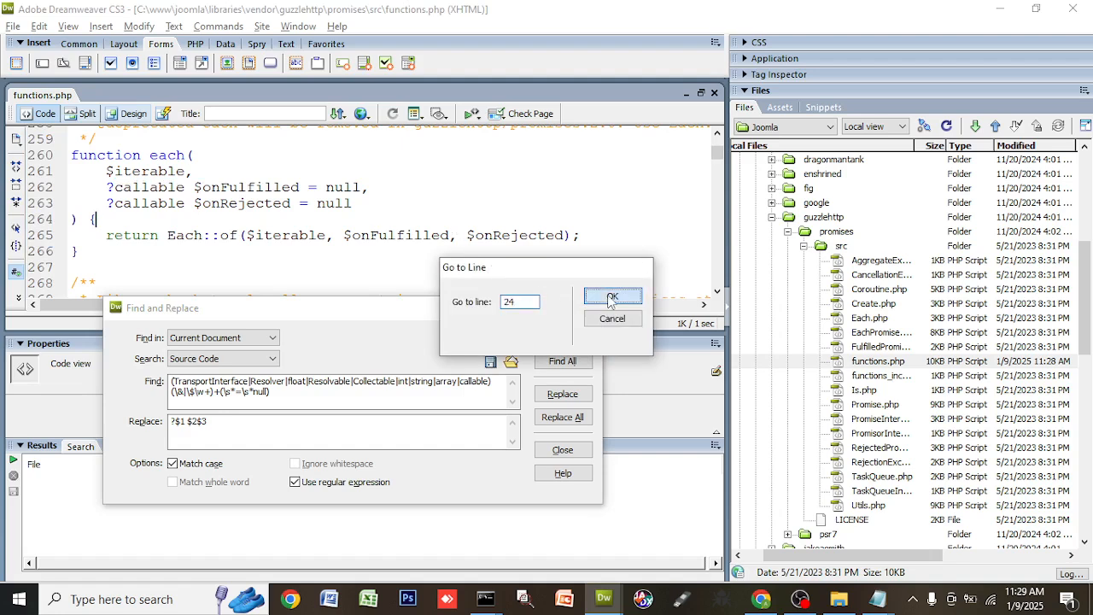
{"action": "left_click", "coordinate": [598, 296]}
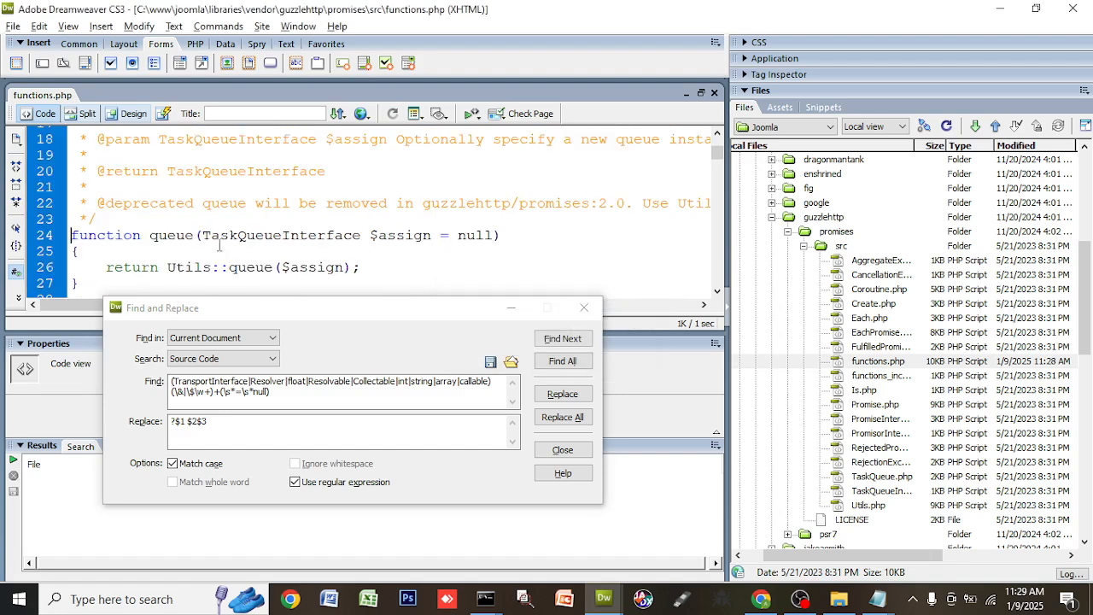
- Copy TaskQueueInterface from line 24 into the regex type list followed by '|', then Replace the match
{"action": "left_click_drag", "start_coordinate": [205, 237], "coordinate": [365, 243]}
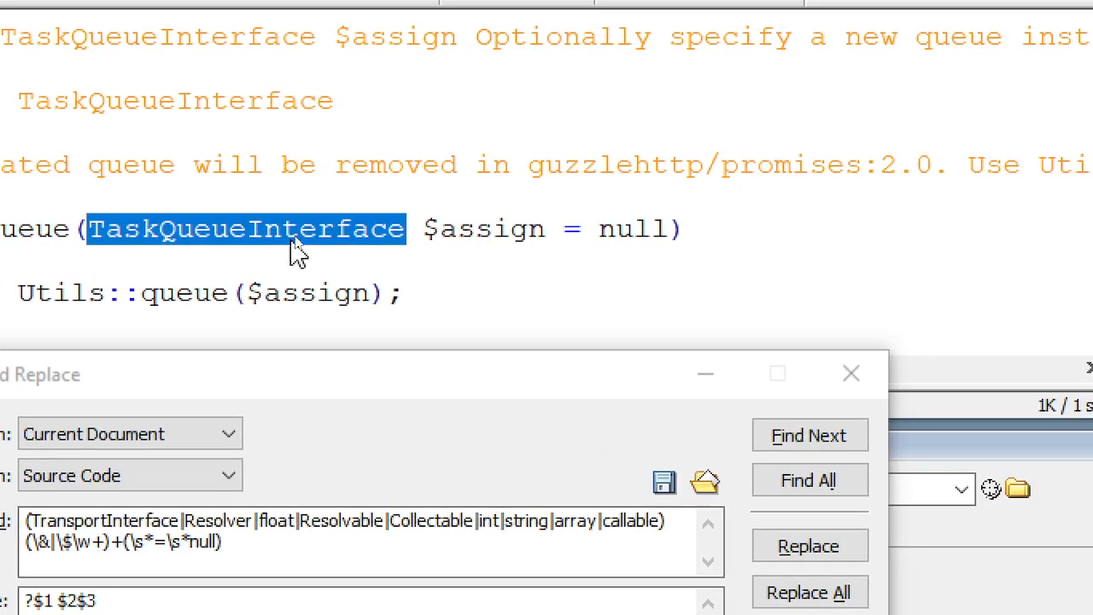
{"action": "right_click", "coordinate": [291, 231]}
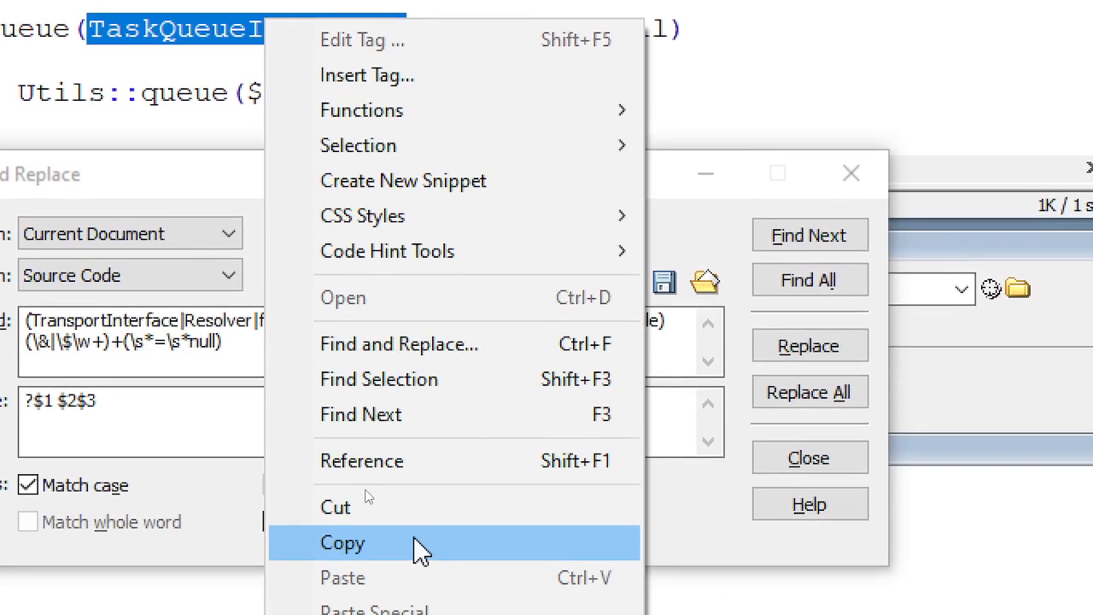
{"action": "left_click", "coordinate": [415, 551]}
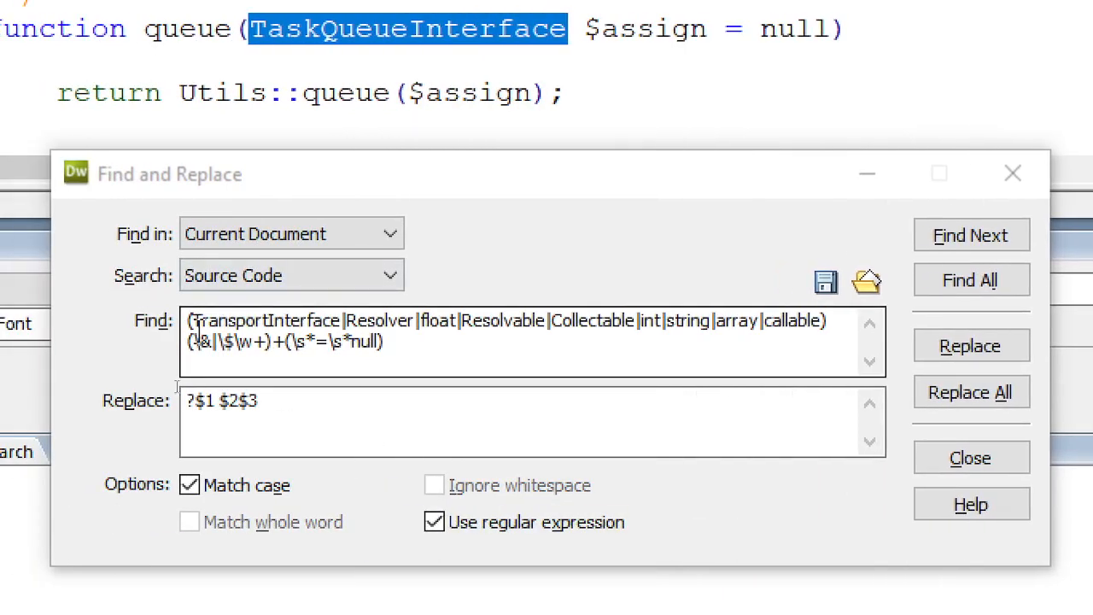
{"action": "left_click", "coordinate": [99, 324]}
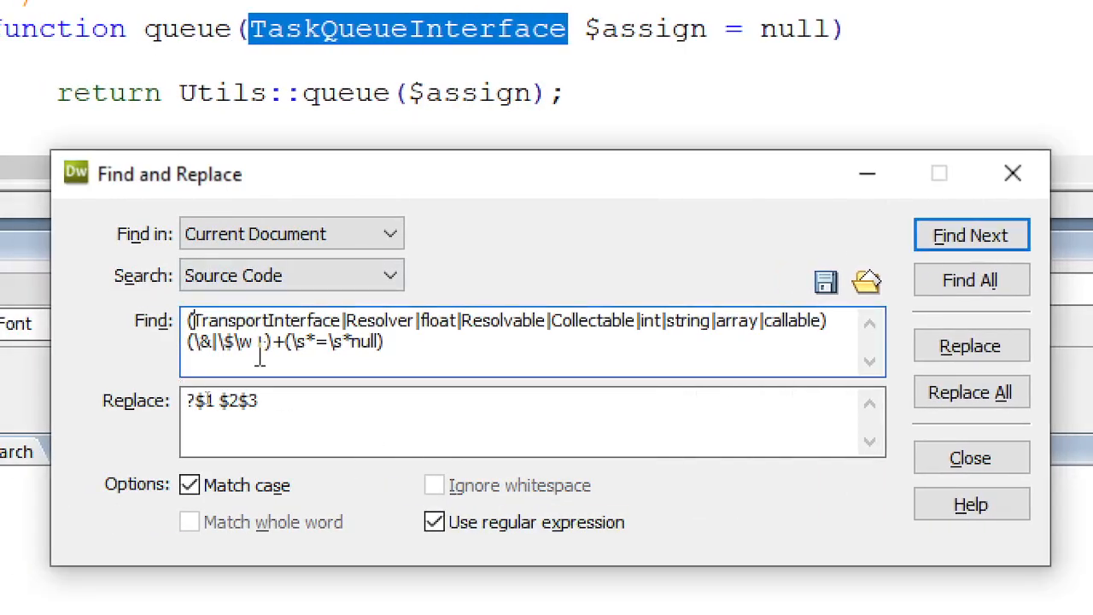
{"action": "key", "text": "ctrl+v"}
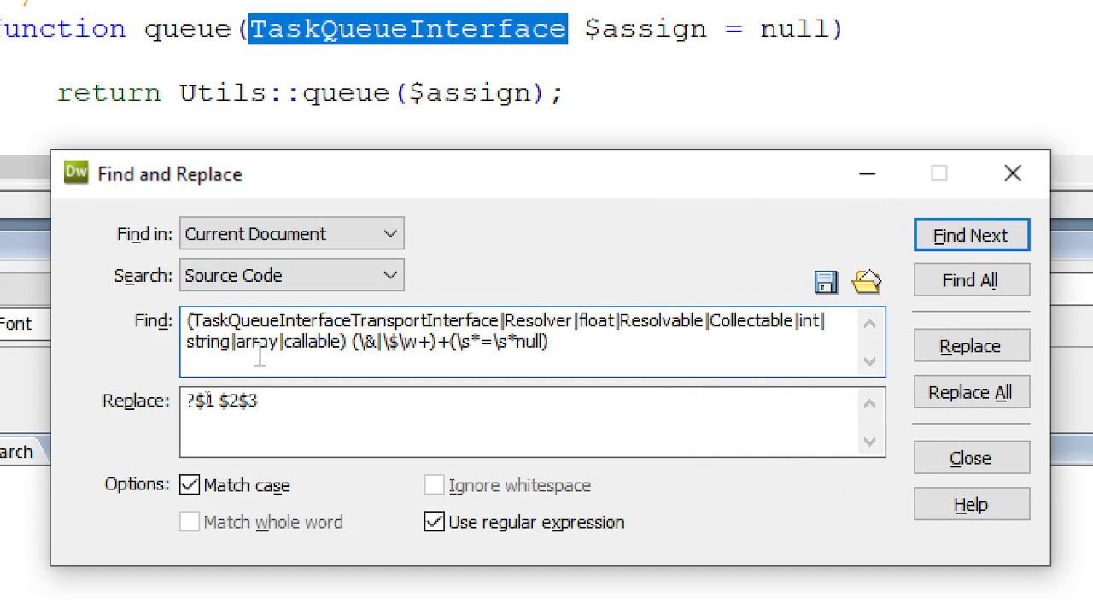
{"action": "type", "text": "|"}
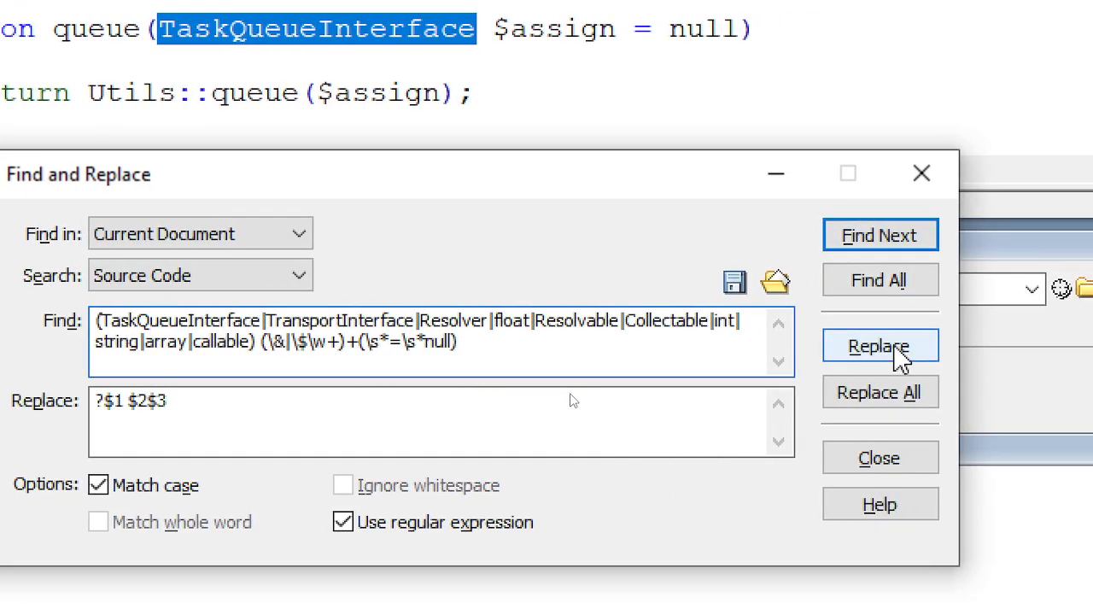
{"action": "left_click", "coordinate": [901, 357]}
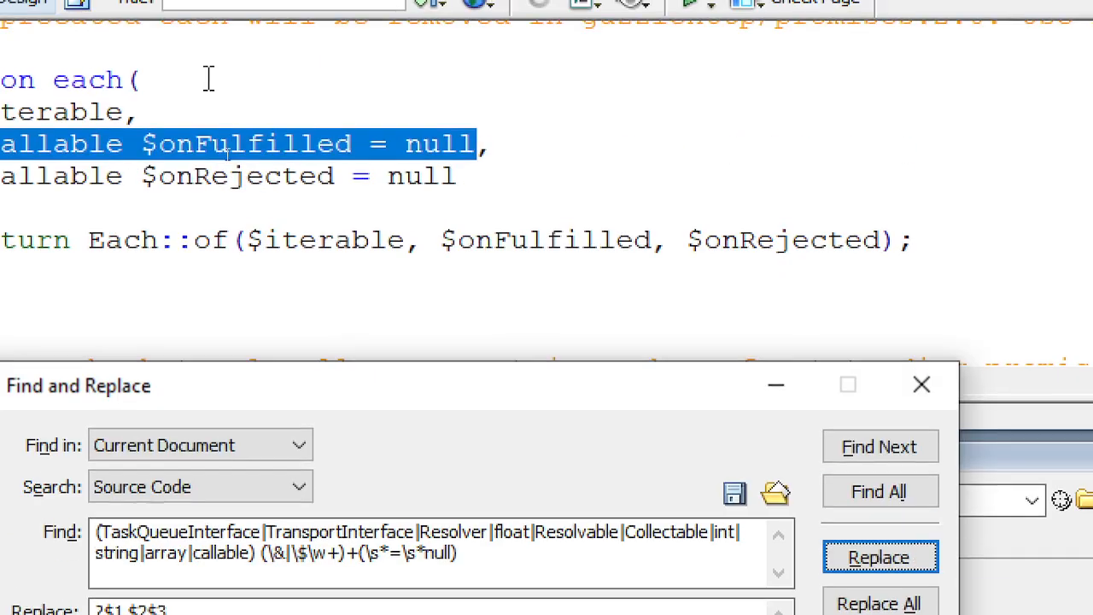
- From the top of functions.php, find queue()'s parameter and make it ?TaskQueueInterface $assign = null
{"action": "left_click", "coordinate": [580, 211]}
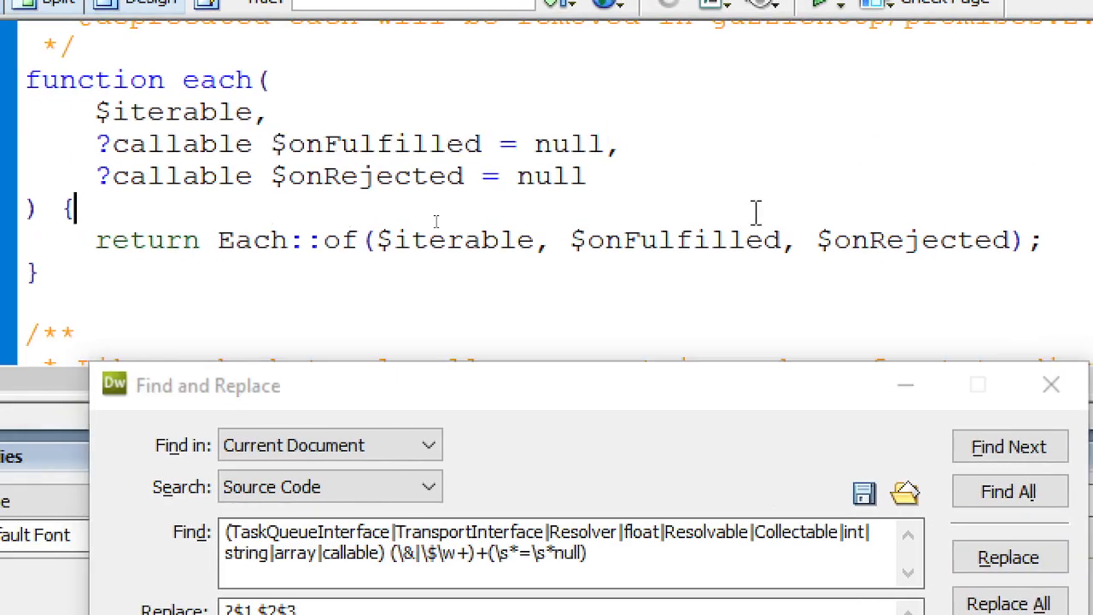
{"action": "key", "text": "ctrl+Home"}
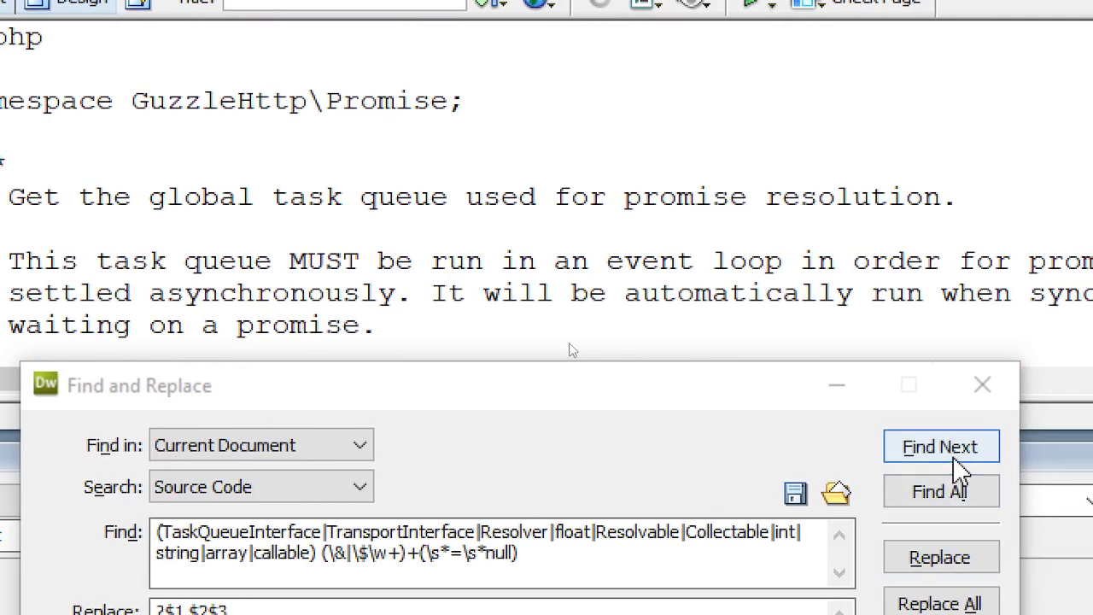
{"action": "left_click", "coordinate": [1023, 453]}
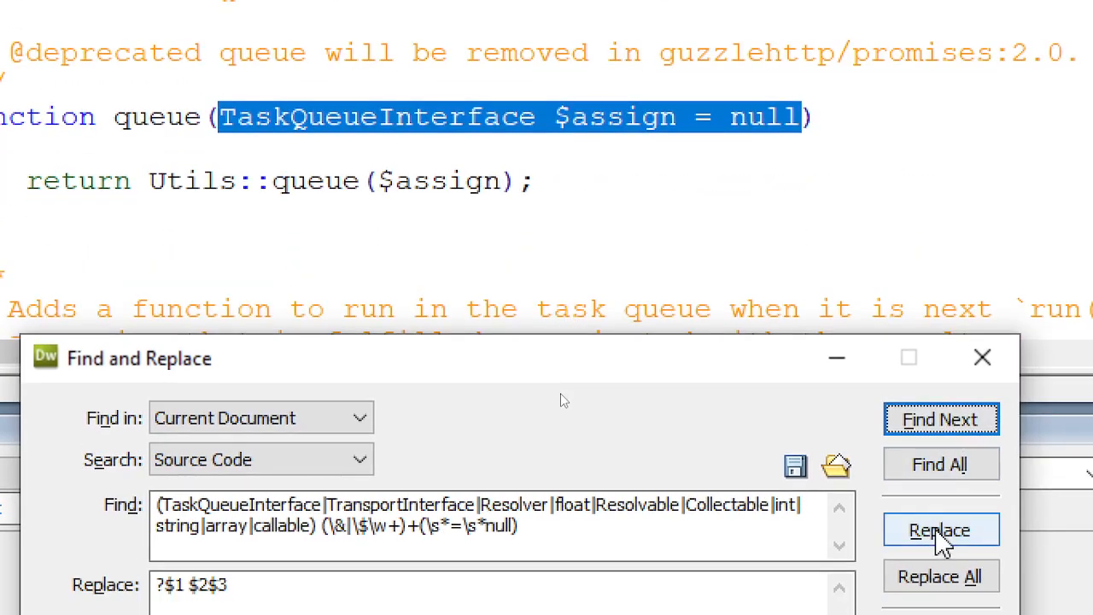
{"action": "left_click", "coordinate": [940, 560]}
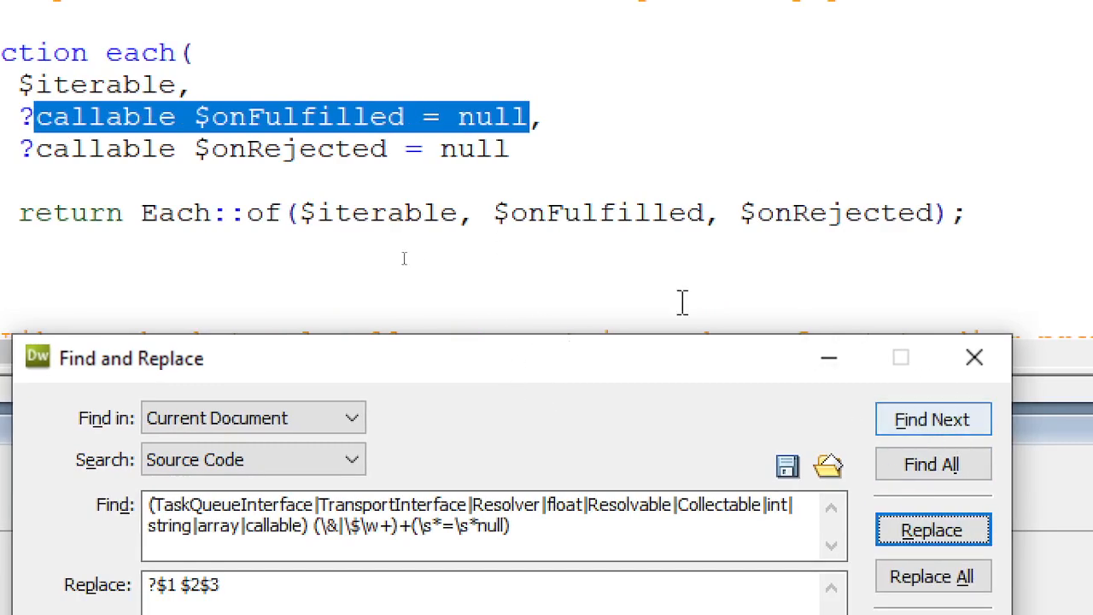
- Move on to the each() match, then compare with the browser's deprecation warnings
{"action": "left_click", "coordinate": [603, 145]}
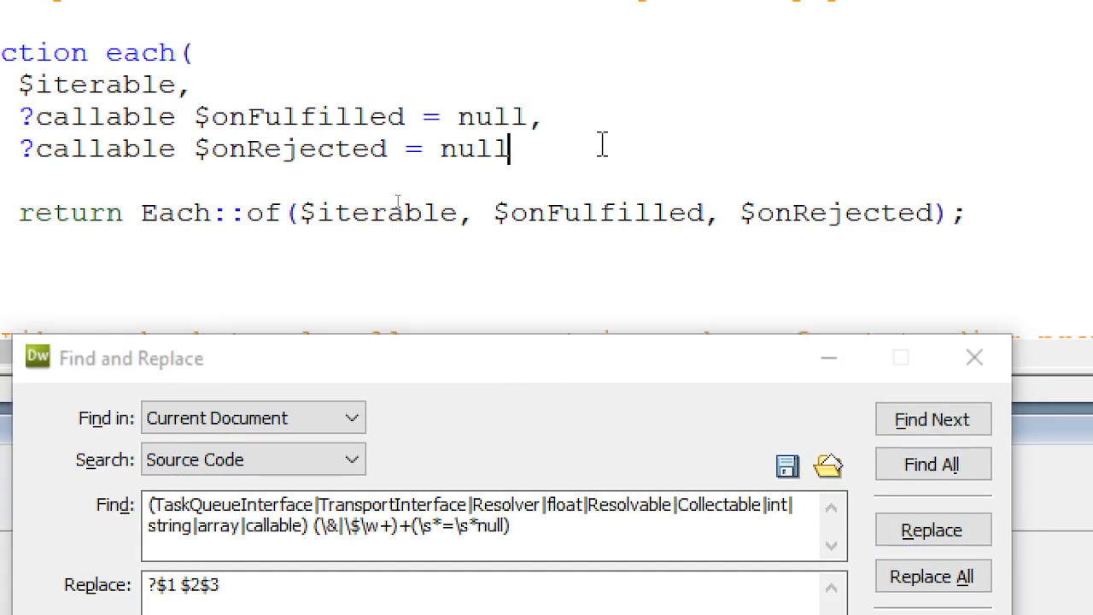
{"action": "key", "text": "ctrl+Home"}
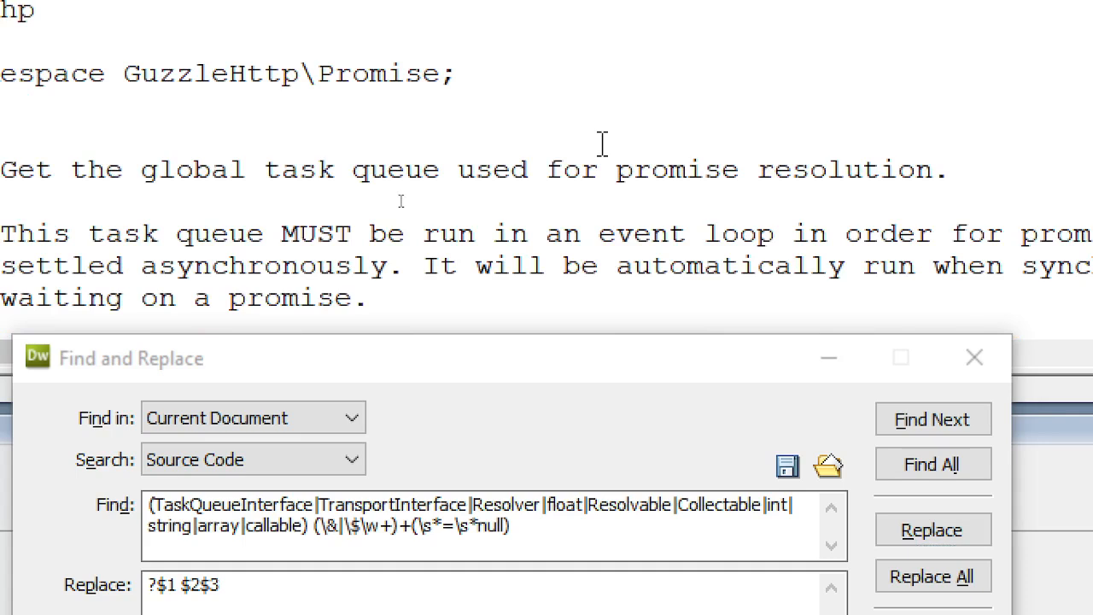
{"action": "left_click", "coordinate": [911, 419]}
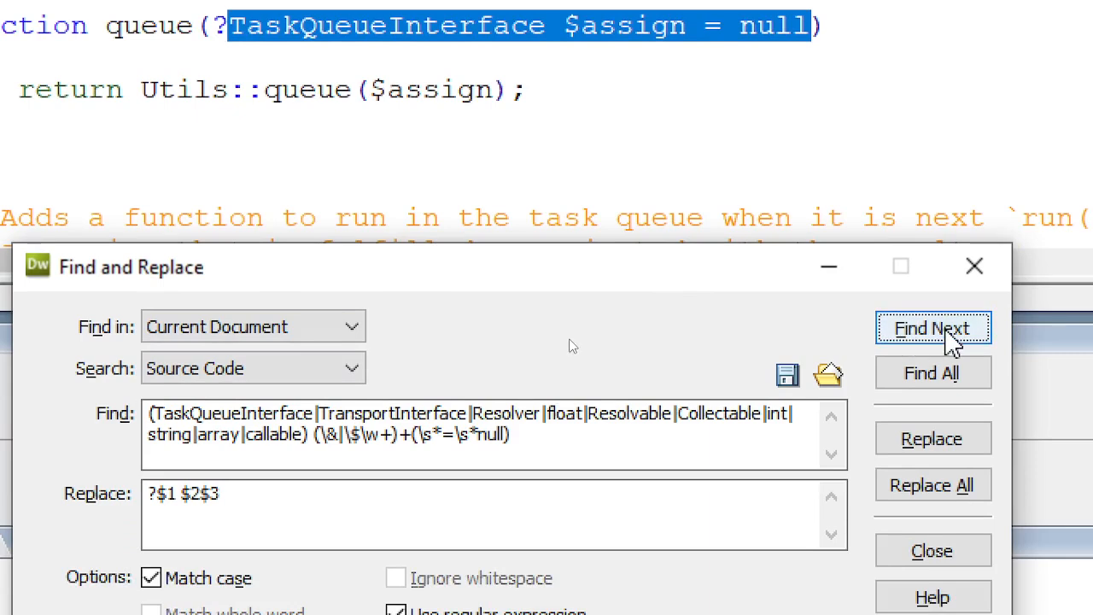
{"action": "left_click", "coordinate": [950, 335]}
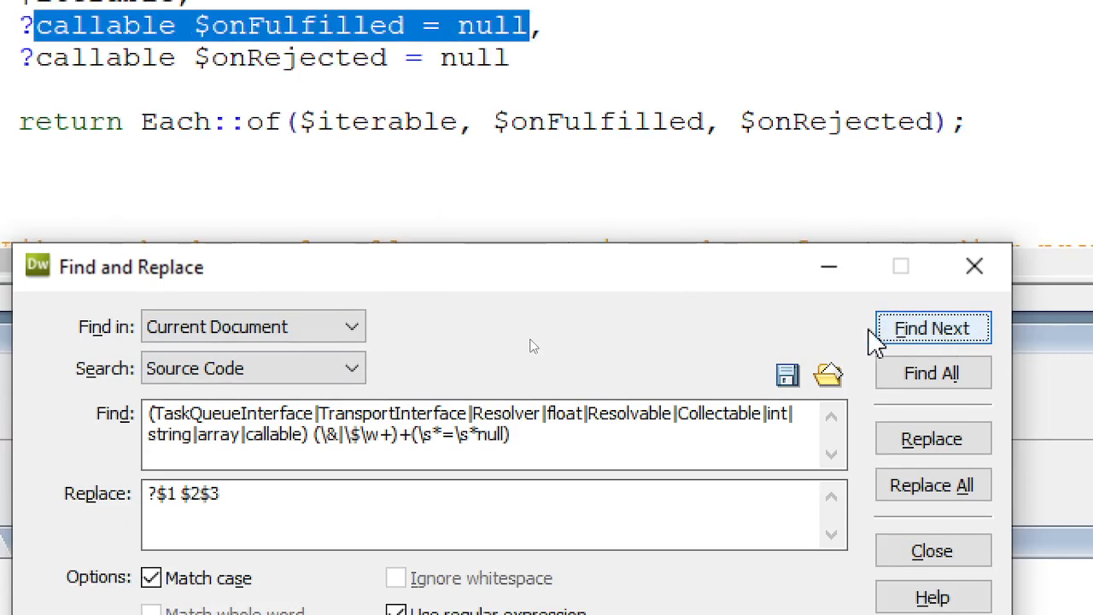
{"action": "key", "text": "alt+Tab"}
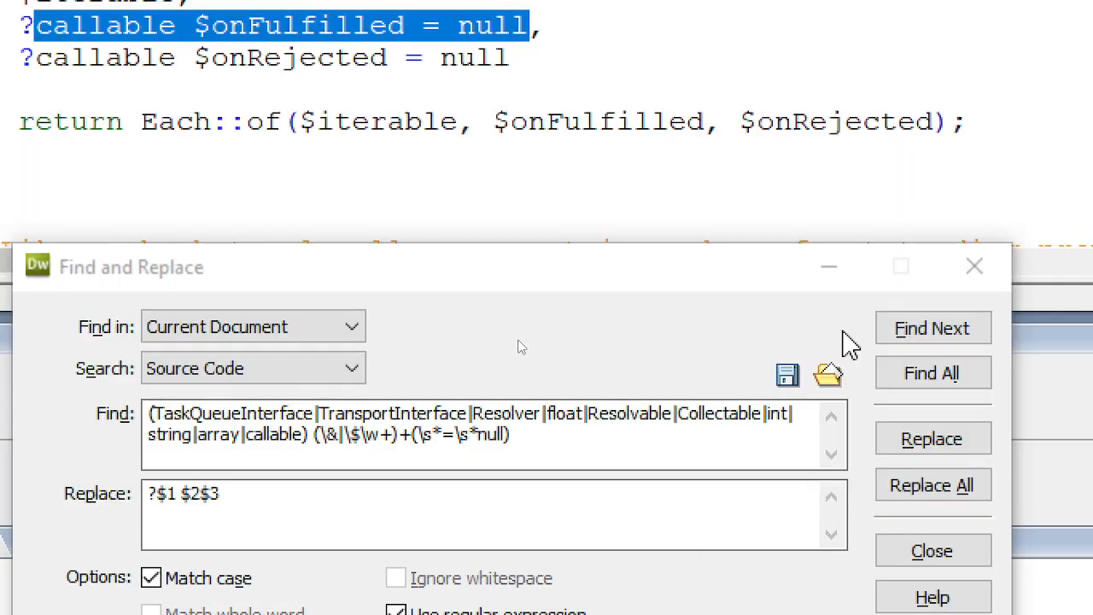
{"action": "key", "text": "alt+Tab"}
{"action": "key", "text": "alt+Tab"}
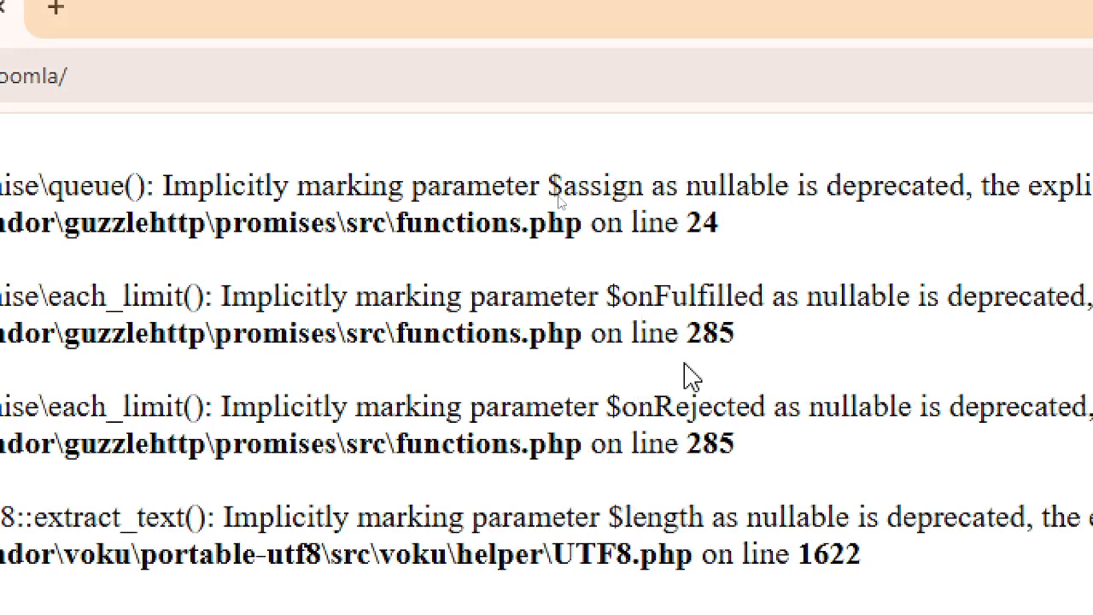
{"action": "key", "text": "alt+Tab"}
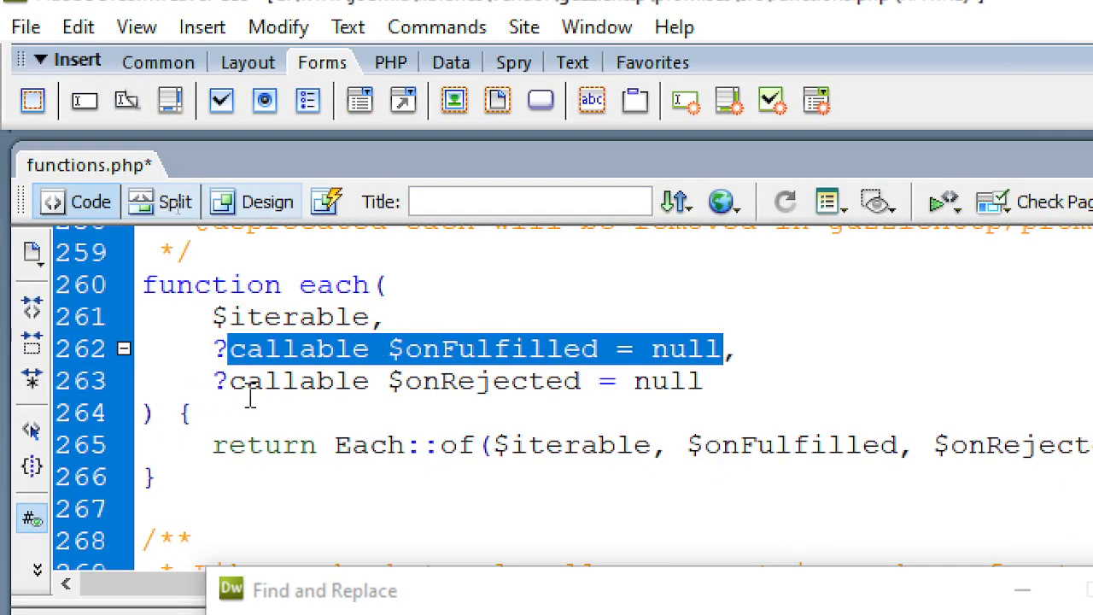
- Make each_limit()'s $onFulfilled and $onRejected parameters explicitly nullable as ?callable
{"action": "scroll", "coordinate": [485, 398], "scroll_direction": "down", "scroll_amount": 3}
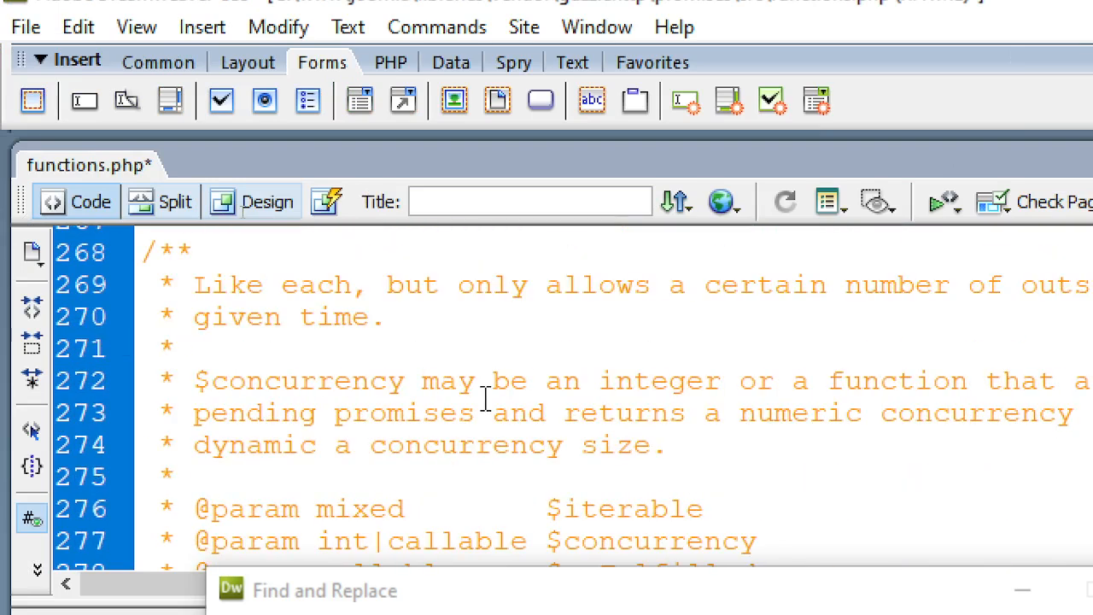
{"action": "scroll", "coordinate": [485, 398], "scroll_direction": "down", "scroll_amount": 3}
{"action": "scroll", "coordinate": [485, 398], "scroll_direction": "down", "scroll_amount": 1}
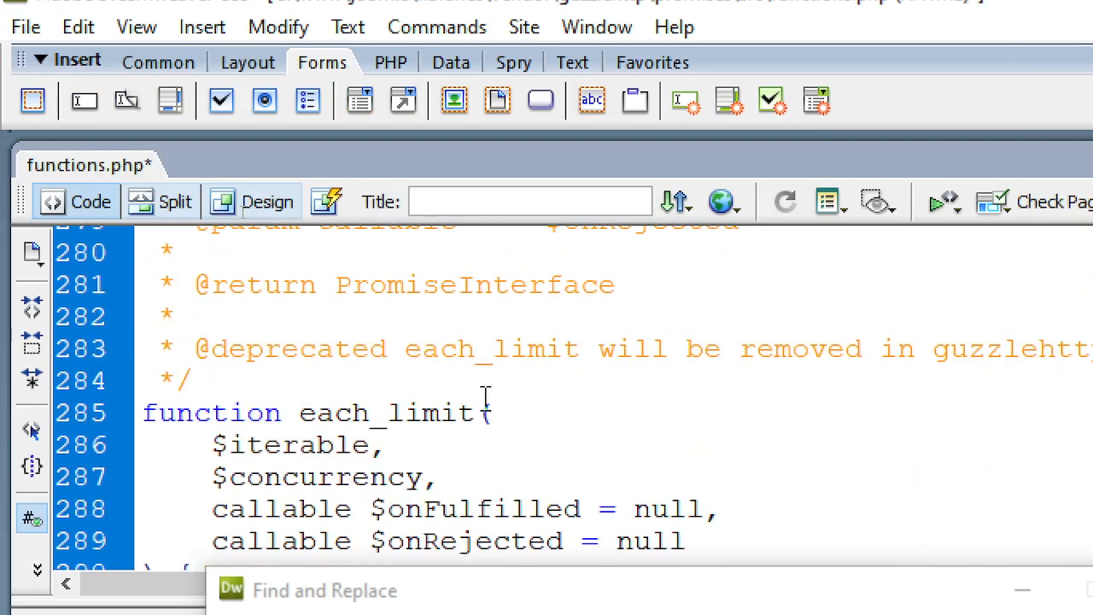
{"action": "scroll", "coordinate": [486, 412], "scroll_direction": "down", "scroll_amount": 1}
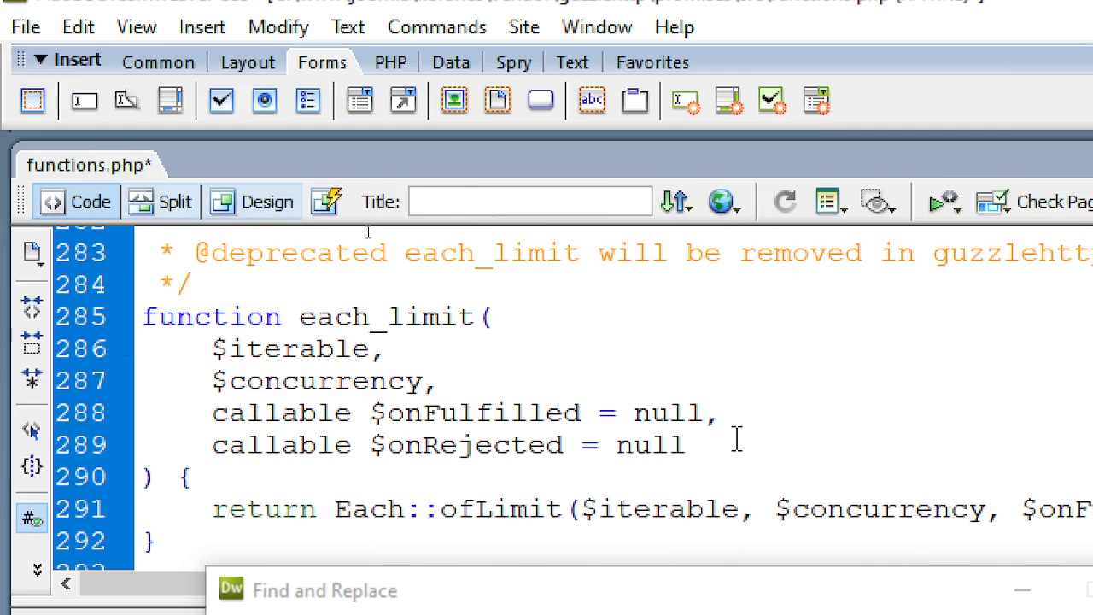
{"action": "left_click", "coordinate": [340, 294]}
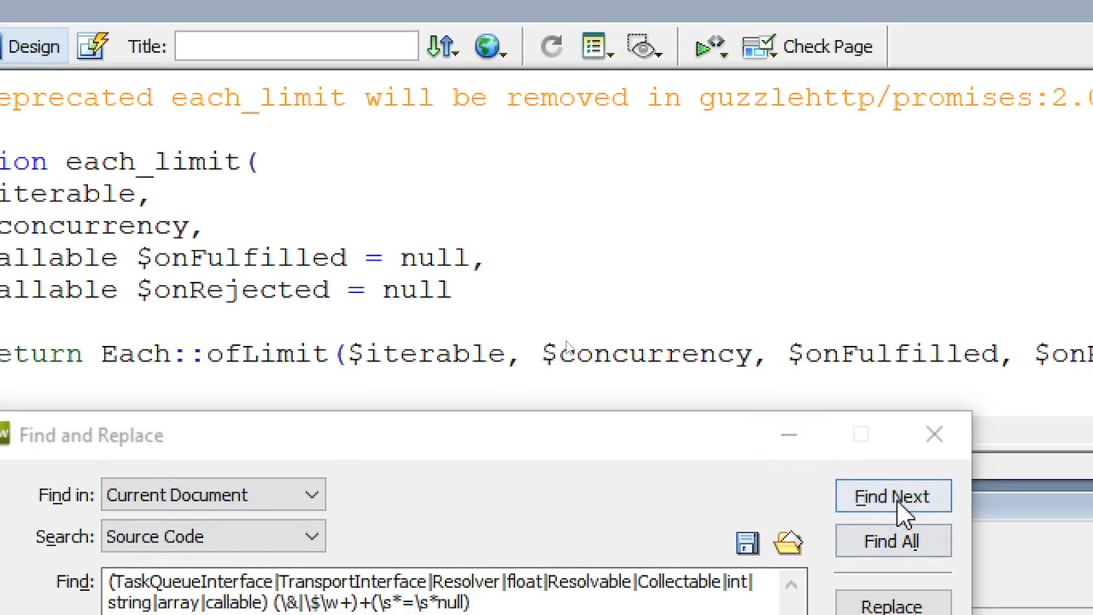
{"action": "left_click", "coordinate": [893, 497]}
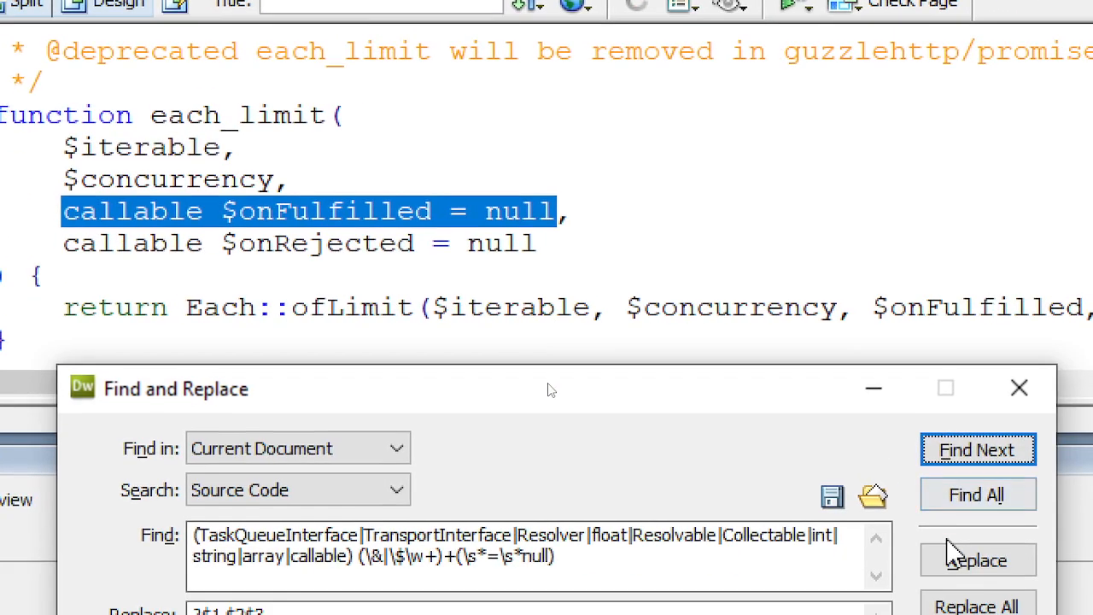
{"action": "left_click", "coordinate": [955, 559]}
{"action": "left_click", "coordinate": [955, 560]}
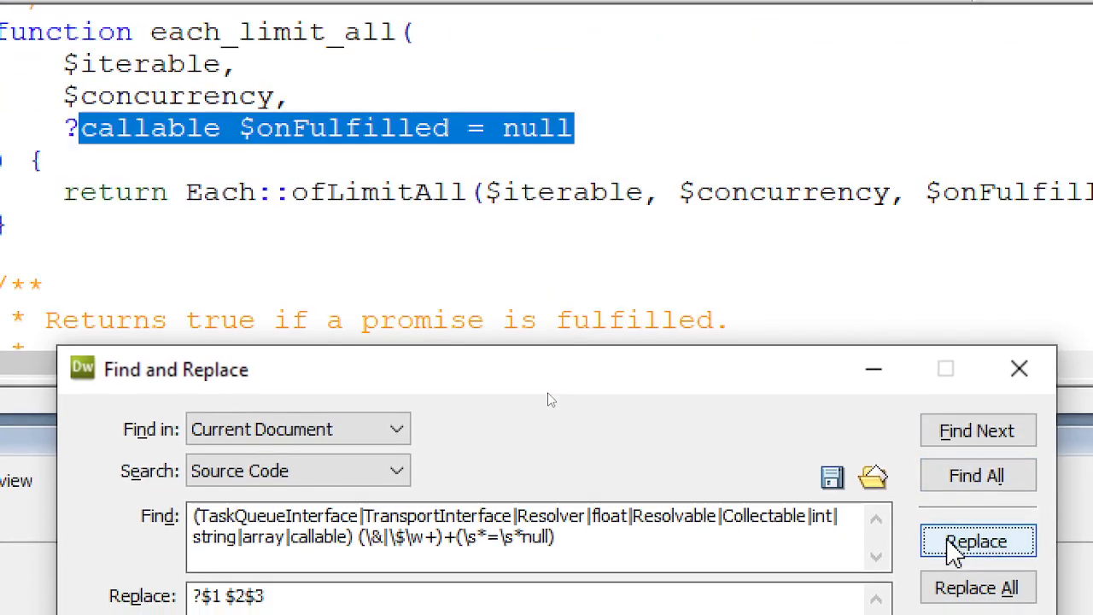
- Review the regex search pattern and the replacement pattern in Find and Replace
{"action": "left_click", "coordinate": [388, 193]}
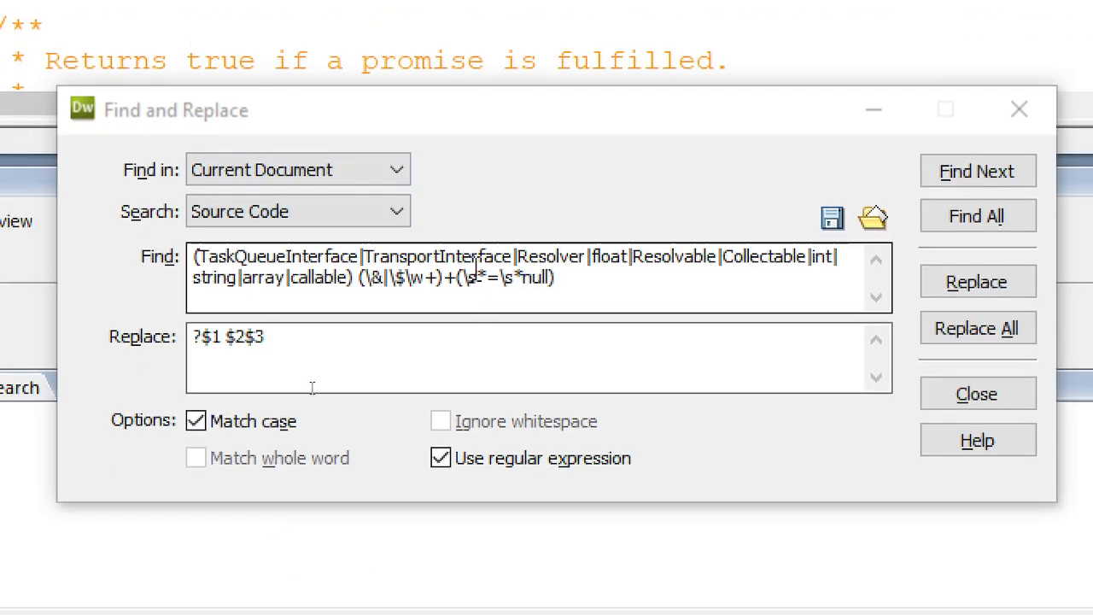
{"action": "left_click", "coordinate": [473, 271]}
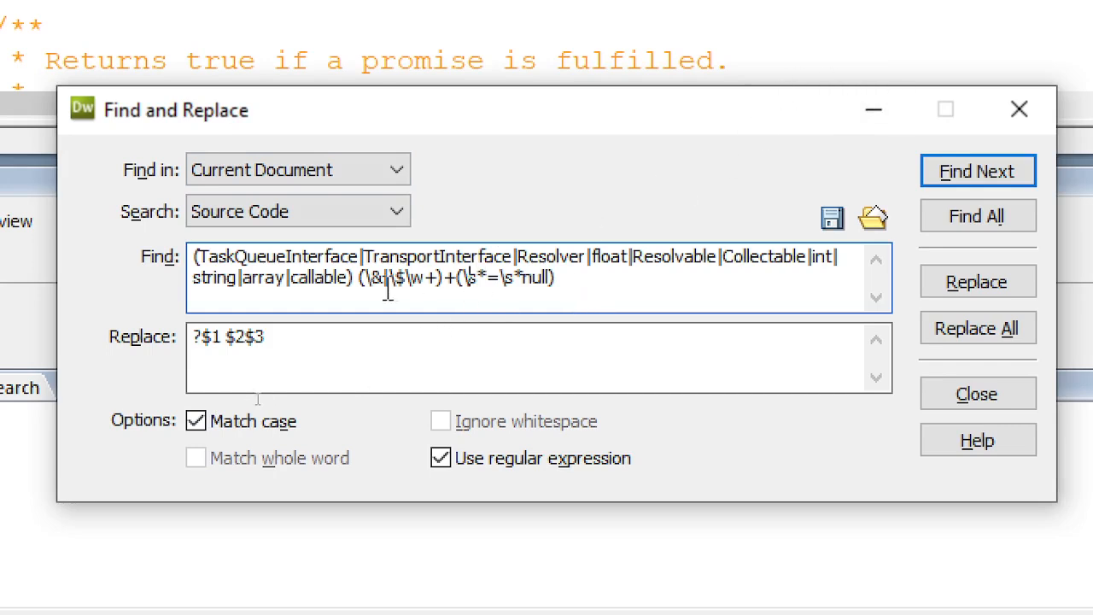
{"action": "left_click", "coordinate": [318, 339]}
{"action": "left_click_drag", "start_coordinate": [319, 339], "coordinate": [176, 350]}
{"action": "left_click", "coordinate": [245, 338]}
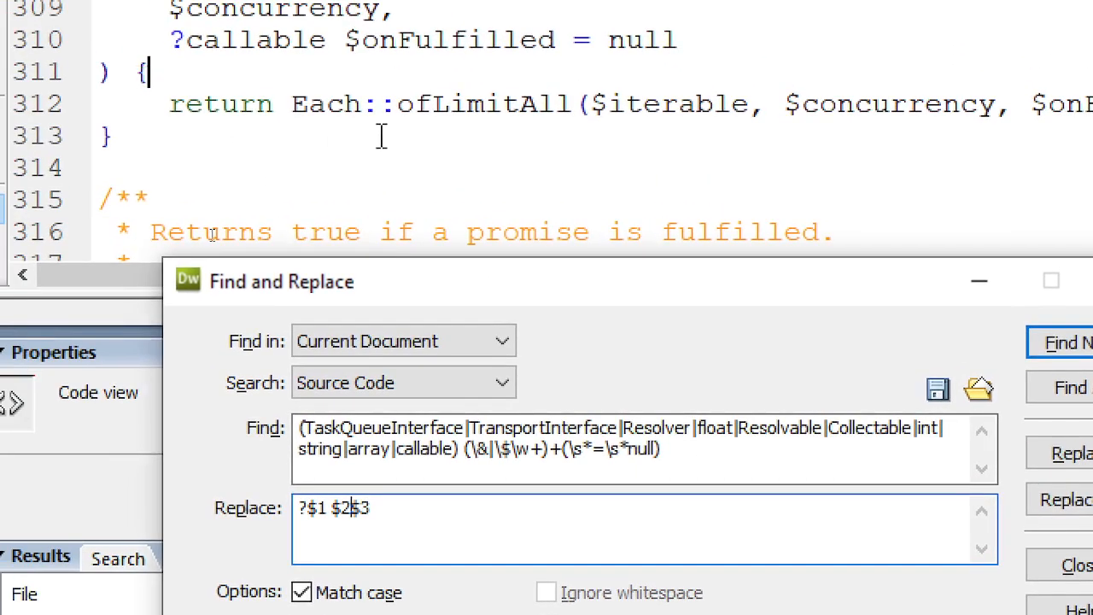
{"action": "left_click", "coordinate": [381, 136]}
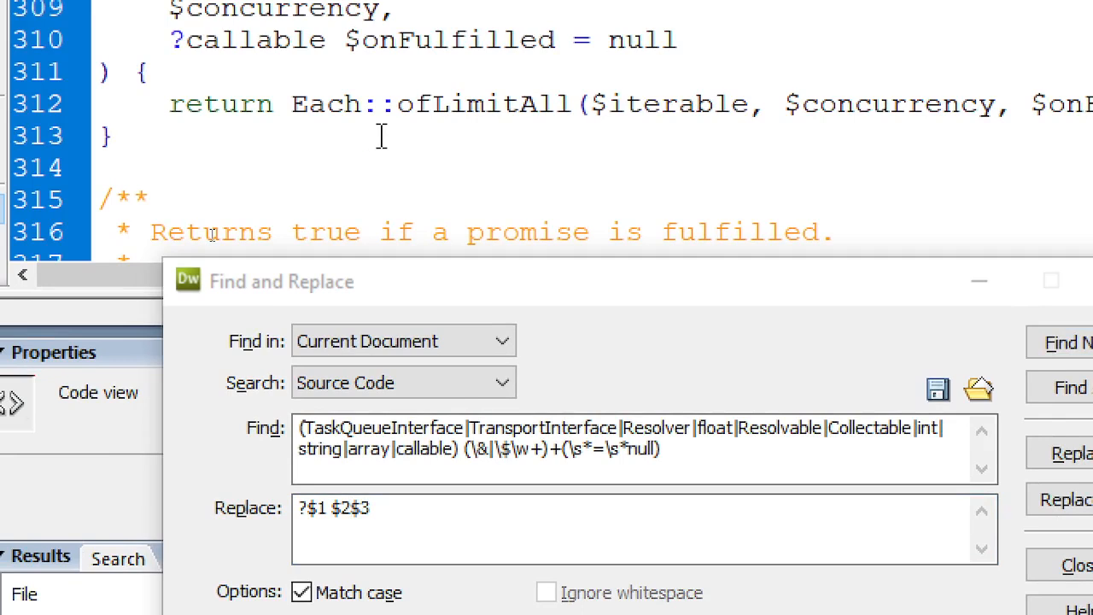
- Reload localhost:5555/joomla/ and review the remaining voku UTF8.php warnings at lines 1622 and 1842
{"action": "key", "text": "alt+Tab"}
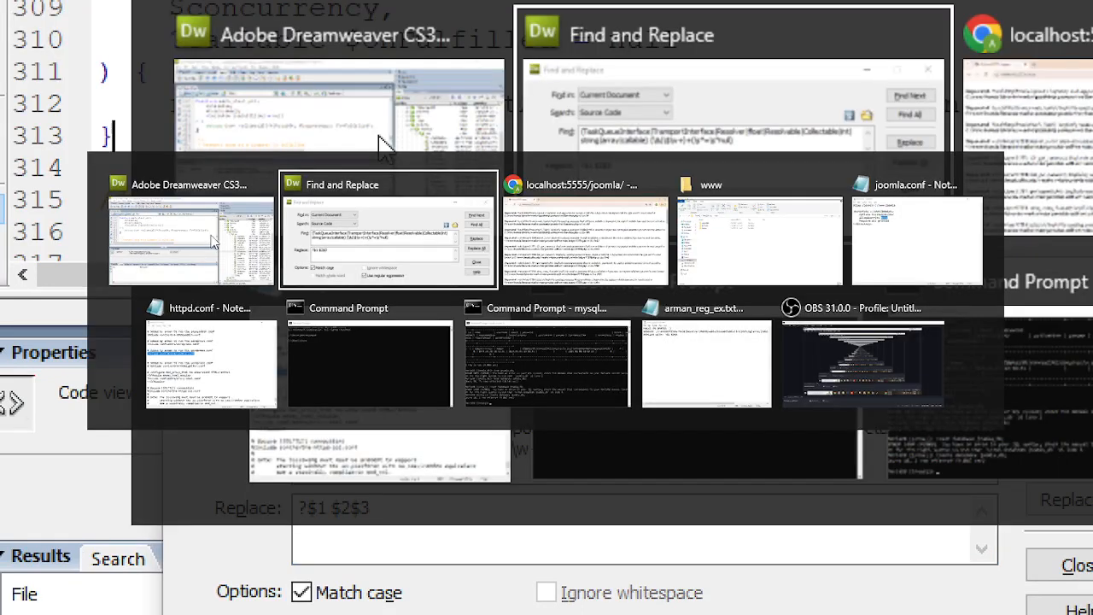
{"action": "key", "text": "alt+Tab"}
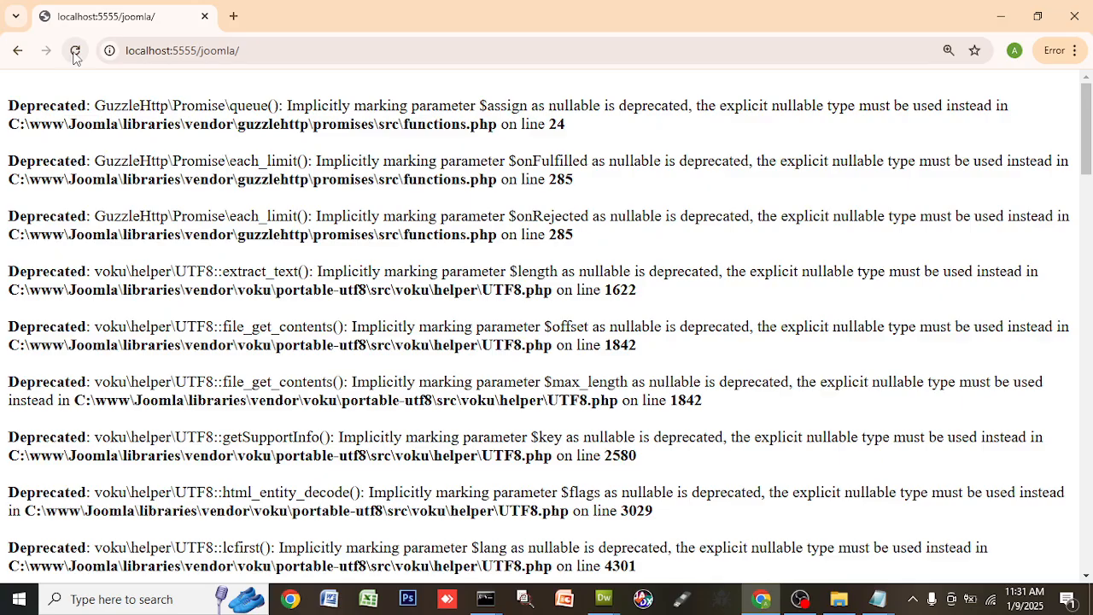
{"action": "left_click", "coordinate": [150, 104]}
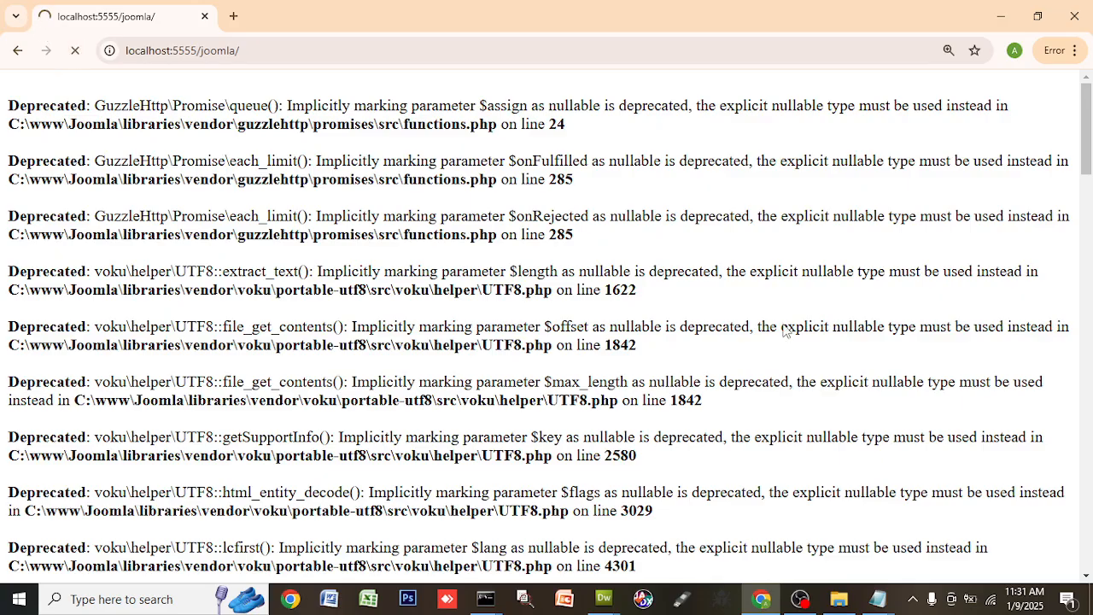
{"action": "scroll", "coordinate": [786, 325], "scroll_direction": "down", "scroll_amount": 2}
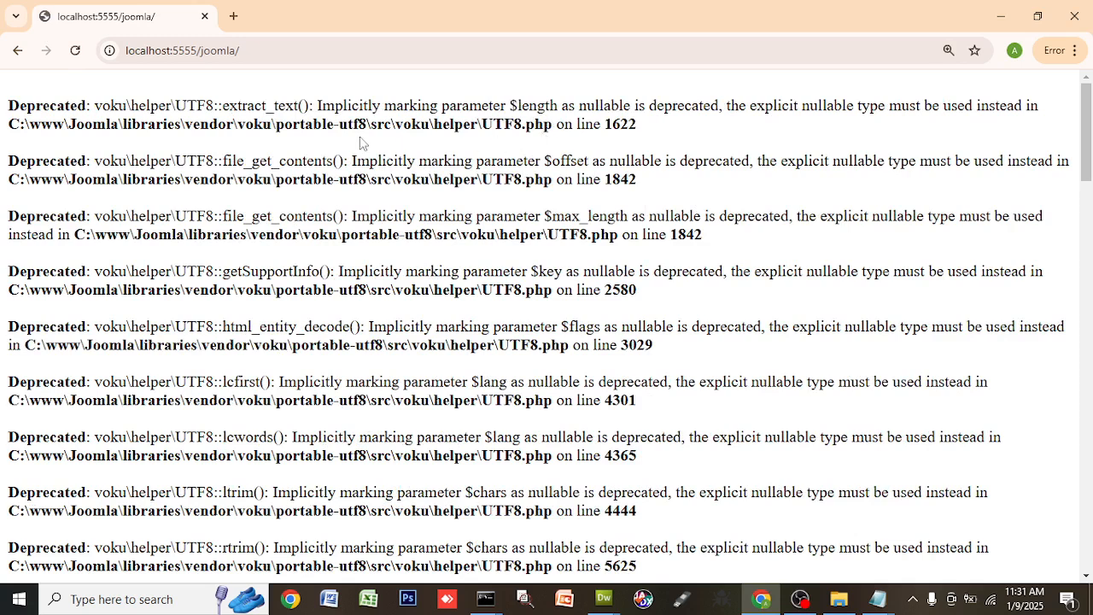
{"action": "left_click_drag", "start_coordinate": [196, 126], "coordinate": [750, 154]}
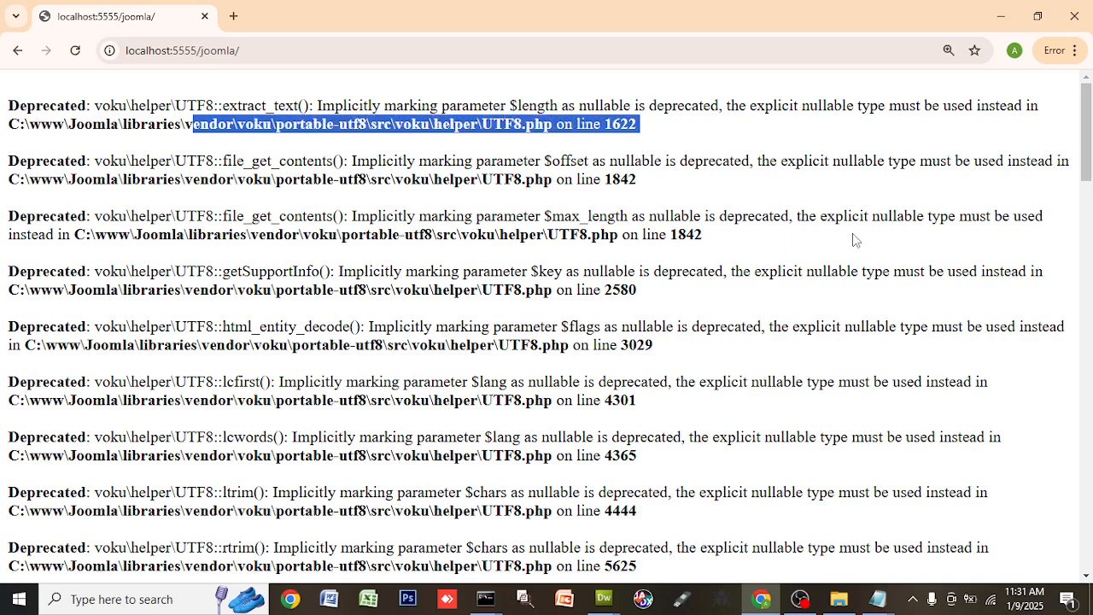
{"action": "key", "text": "alt+Tab"}
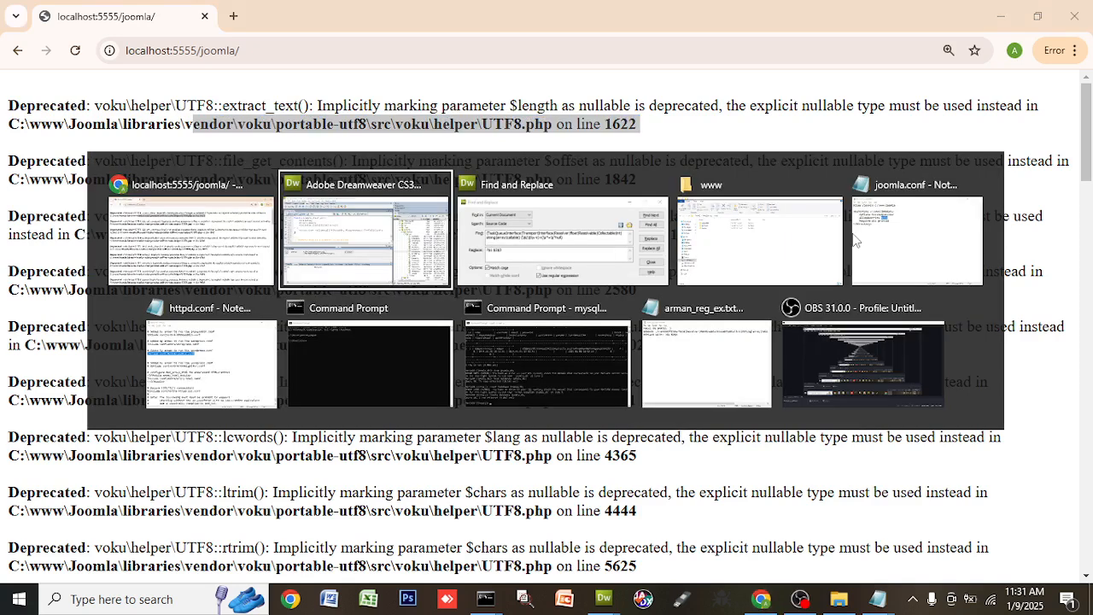
{"action": "key", "text": "alt+Tab"}
{"action": "key", "text": "alt+Tab"}
{"action": "key", "text": "alt+Tab"}
{"action": "key", "text": "alt+Tab"}
{"action": "key", "text": "alt+Tab"}
{"action": "key", "text": "alt+Tab"}
{"action": "key", "text": "alt+Tab"}
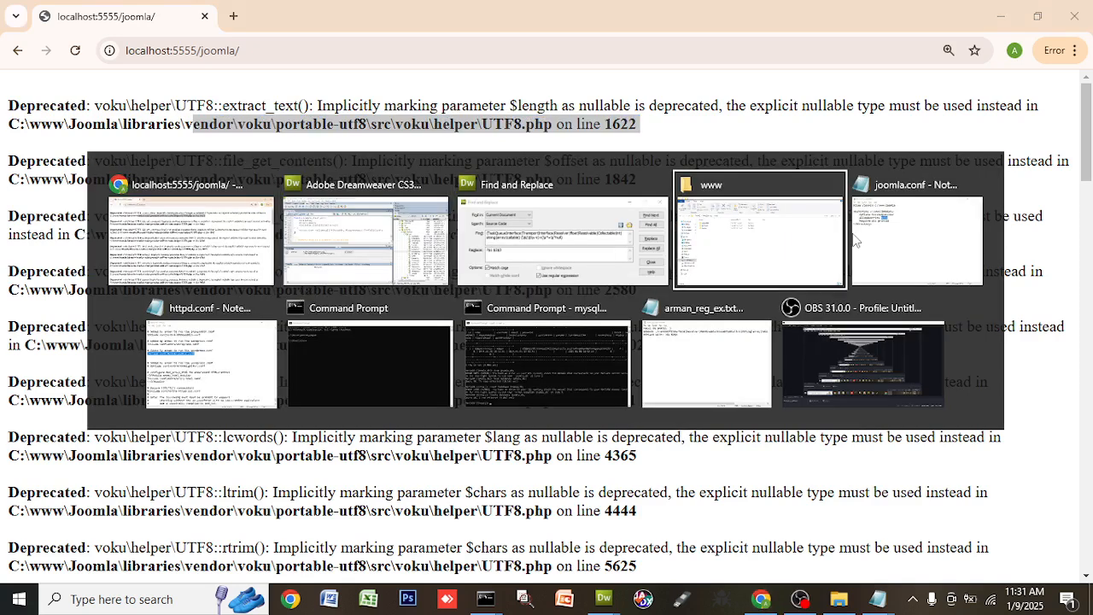
{"action": "key", "text": "alt+Tab"}
{"action": "key", "text": "alt+Tab"}
{"action": "key", "text": "alt+Tab"}
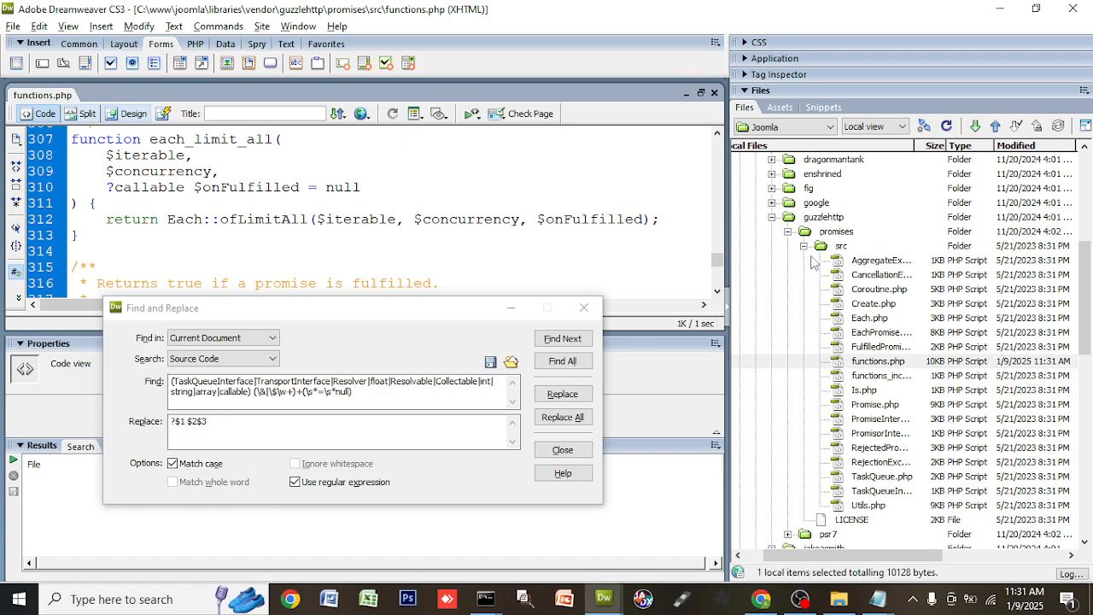
- Copy the first warning's full UTF8.php path and return to Dreamweaver
{"action": "key", "text": "alt+Tab"}
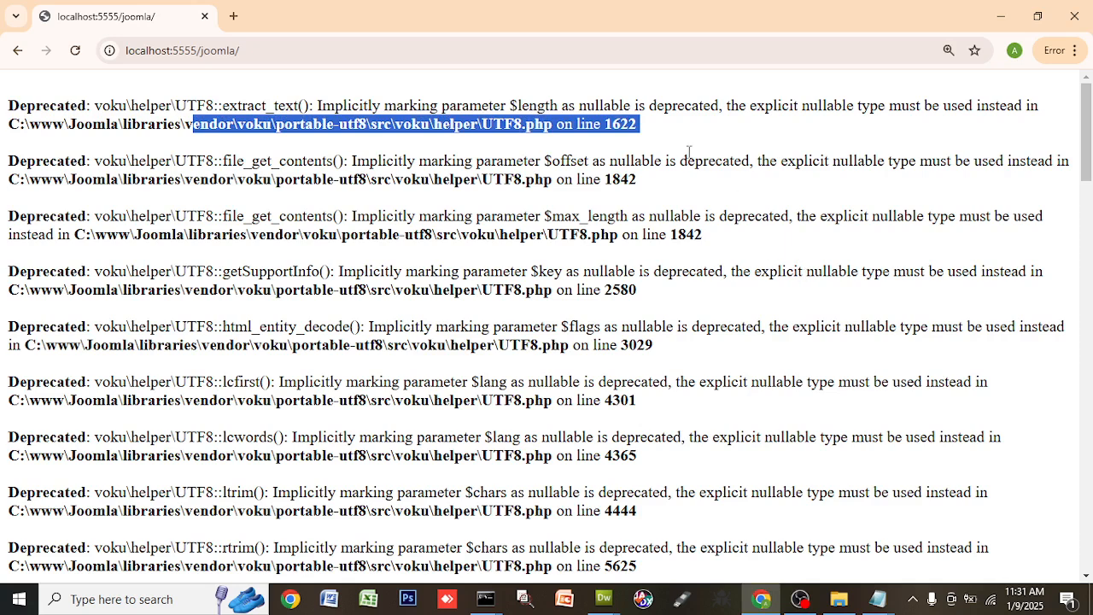
{"action": "left_click", "coordinate": [644, 139]}
{"action": "left_click_drag", "start_coordinate": [642, 136], "coordinate": [7, 128]}
{"action": "right_click", "coordinate": [117, 125]}
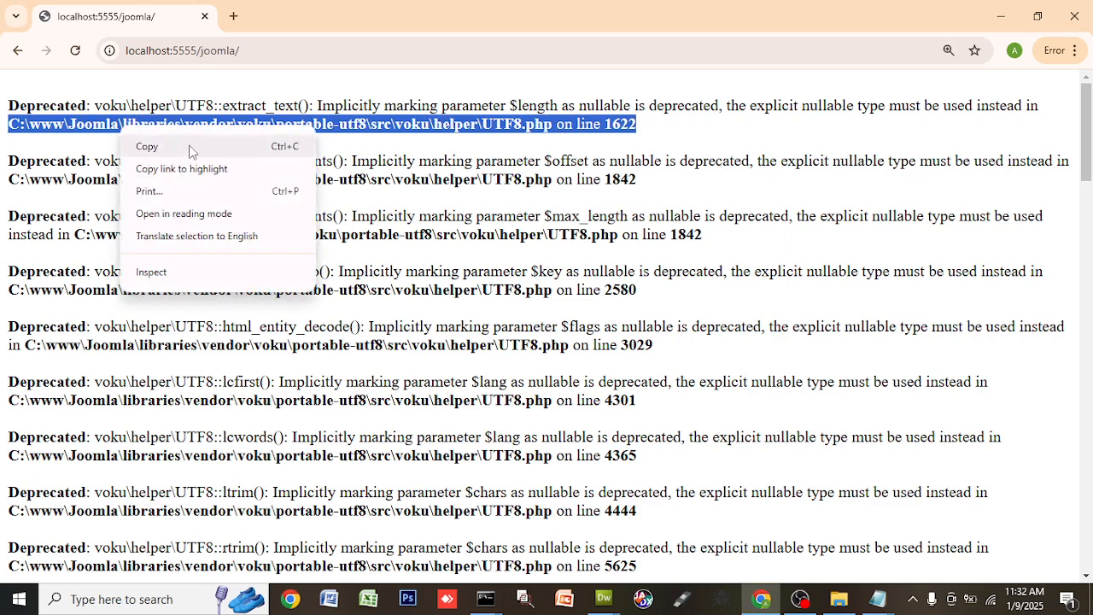
{"action": "left_click", "coordinate": [193, 151]}
{"action": "key", "text": "alt+Tab"}
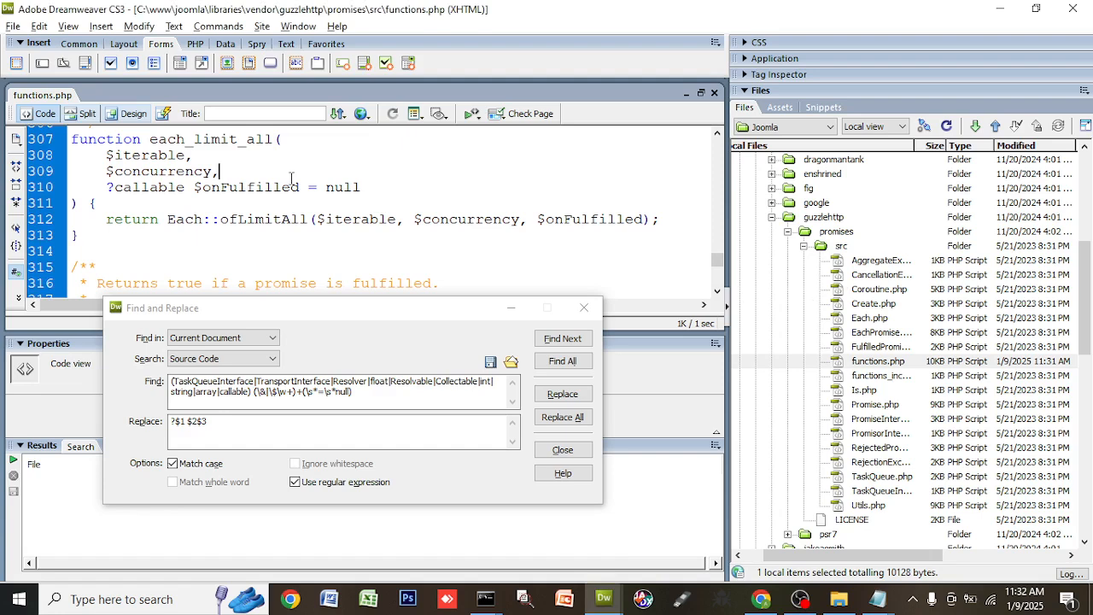
- Paste the copied UTF8.php path on a new first line of functions.php
{"action": "key", "text": "ctrl+Home"}
{"action": "key", "text": "Return"}
{"action": "key", "text": "ctrl+v"}
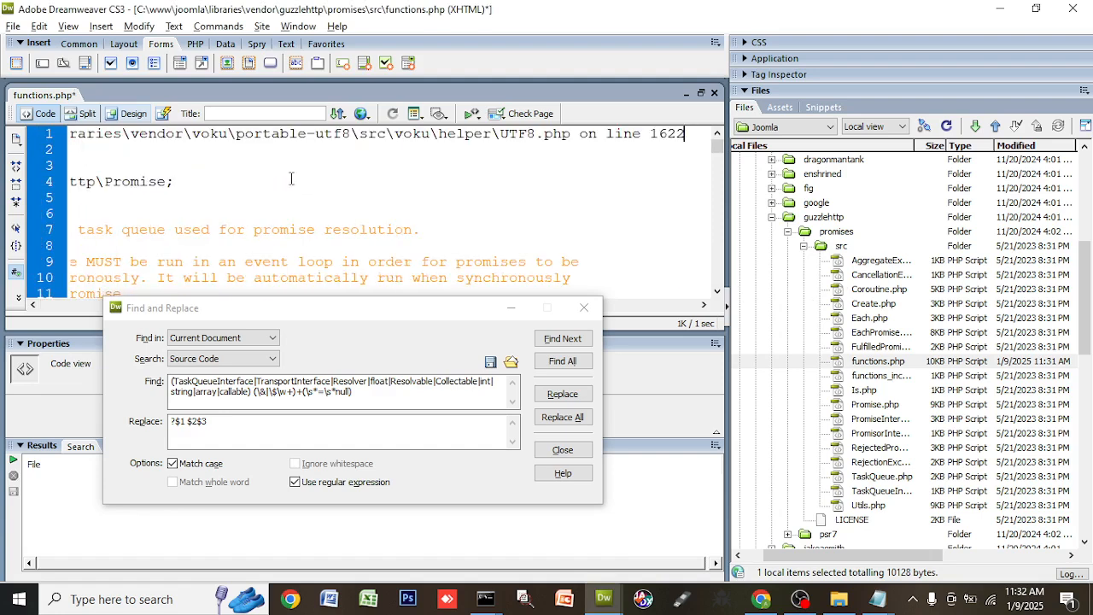
{"action": "key", "text": "Home"}
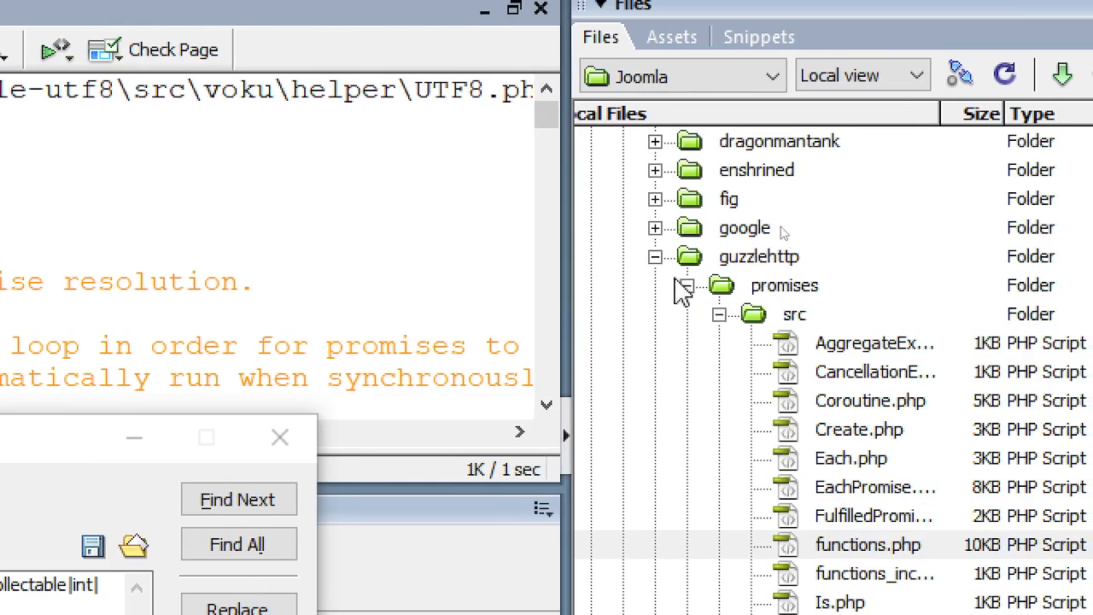
- Expand voku/portable-utf8/src/voku/helper in the Files panel and open UTF8.php
{"action": "left_click", "coordinate": [655, 256]}
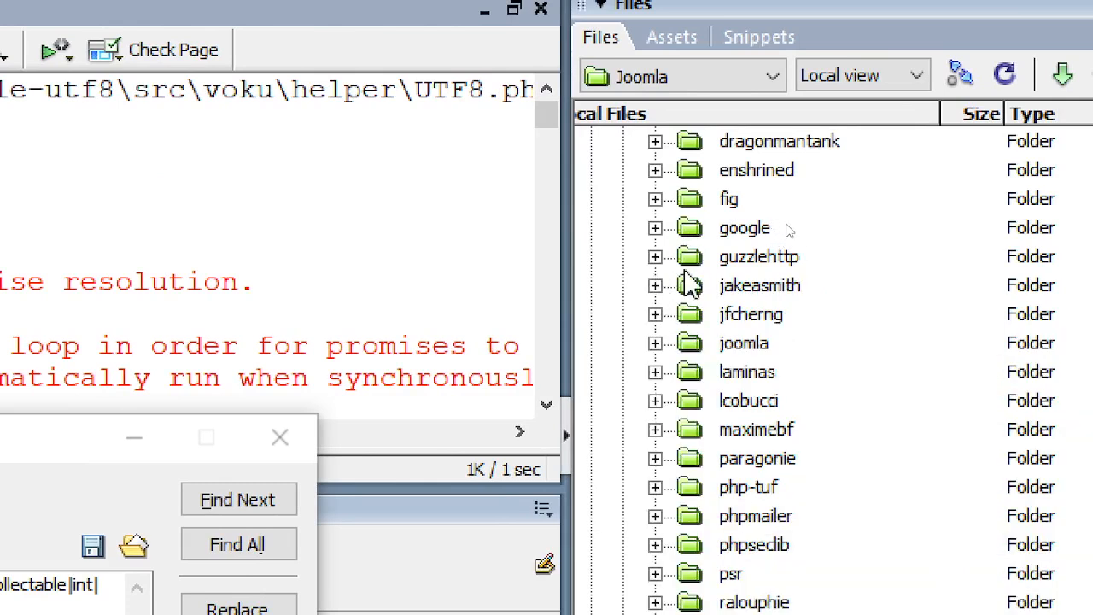
{"action": "scroll", "coordinate": [689, 304], "scroll_direction": "up", "scroll_amount": 2}
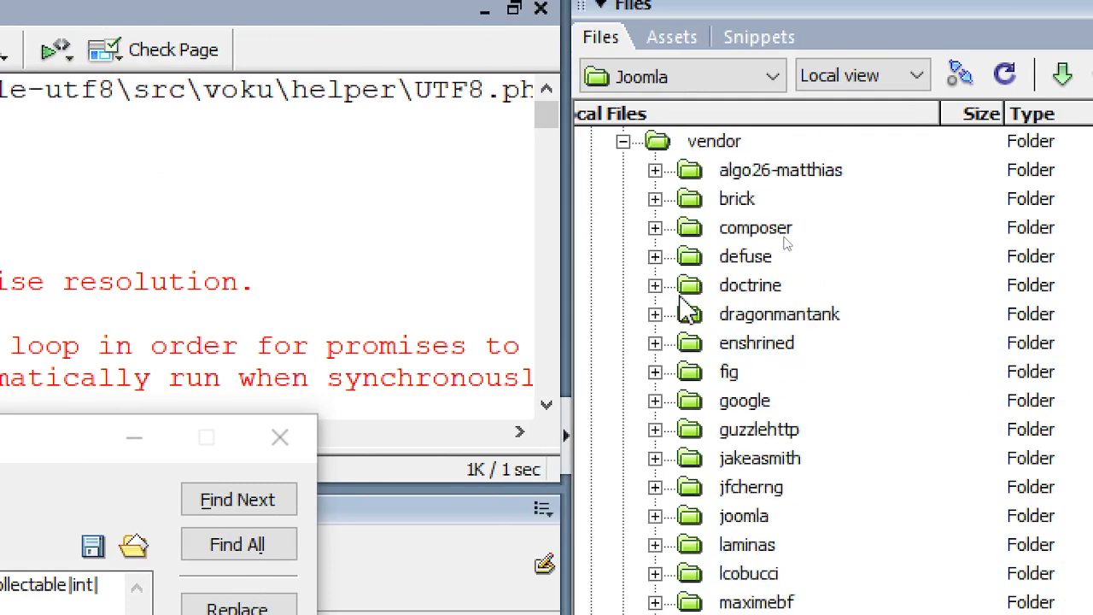
{"action": "scroll", "coordinate": [690, 214], "scroll_direction": "up", "scroll_amount": 2}
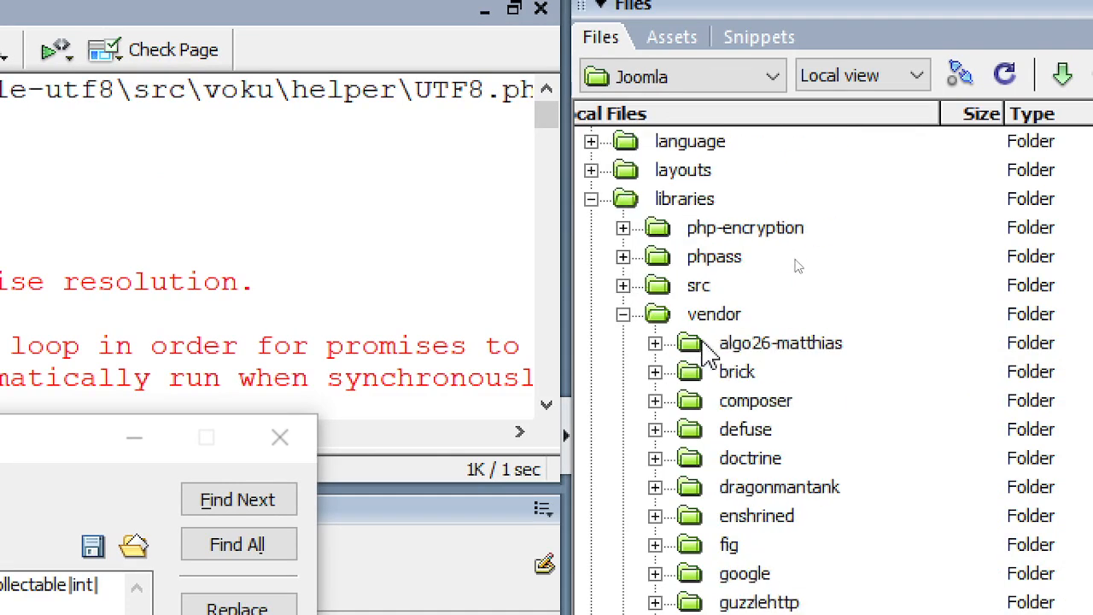
{"action": "scroll", "coordinate": [702, 341], "scroll_direction": "down", "scroll_amount": 3}
{"action": "scroll", "coordinate": [728, 427], "scroll_direction": "down", "scroll_amount": 3}
{"action": "scroll", "coordinate": [732, 458], "scroll_direction": "down", "scroll_amount": 4}
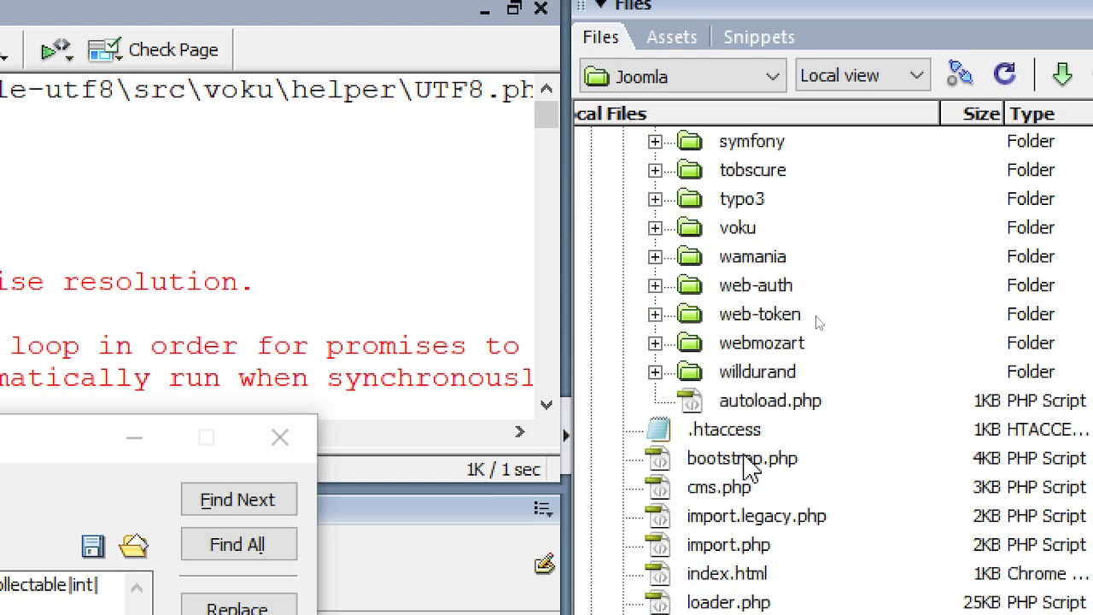
{"action": "double_click", "coordinate": [750, 229]}
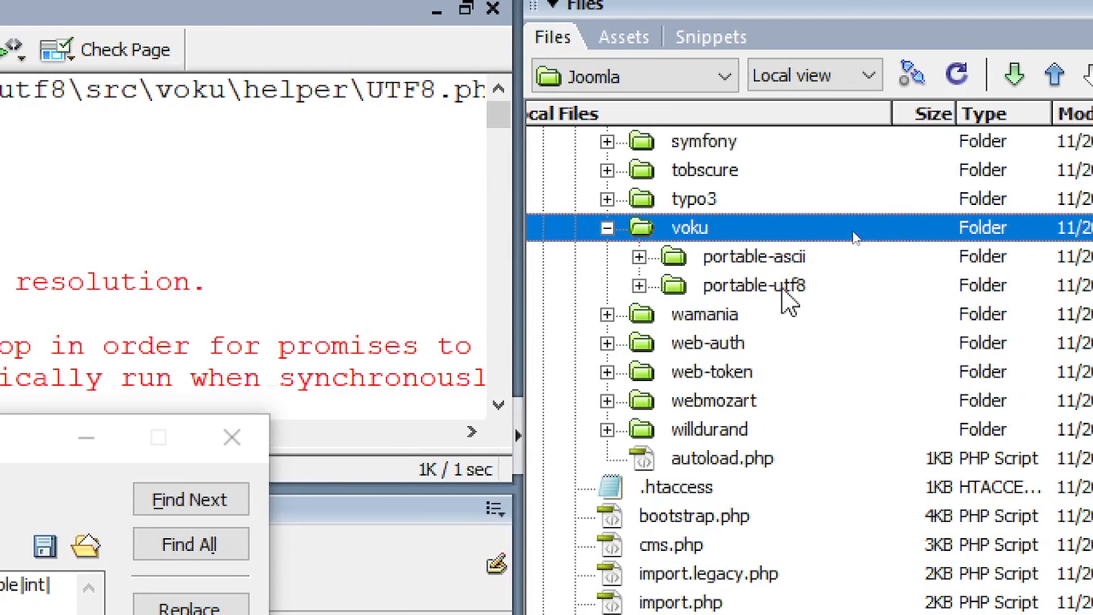
{"action": "double_click", "coordinate": [1057, 288]}
{"action": "double_click", "coordinate": [740, 316]}
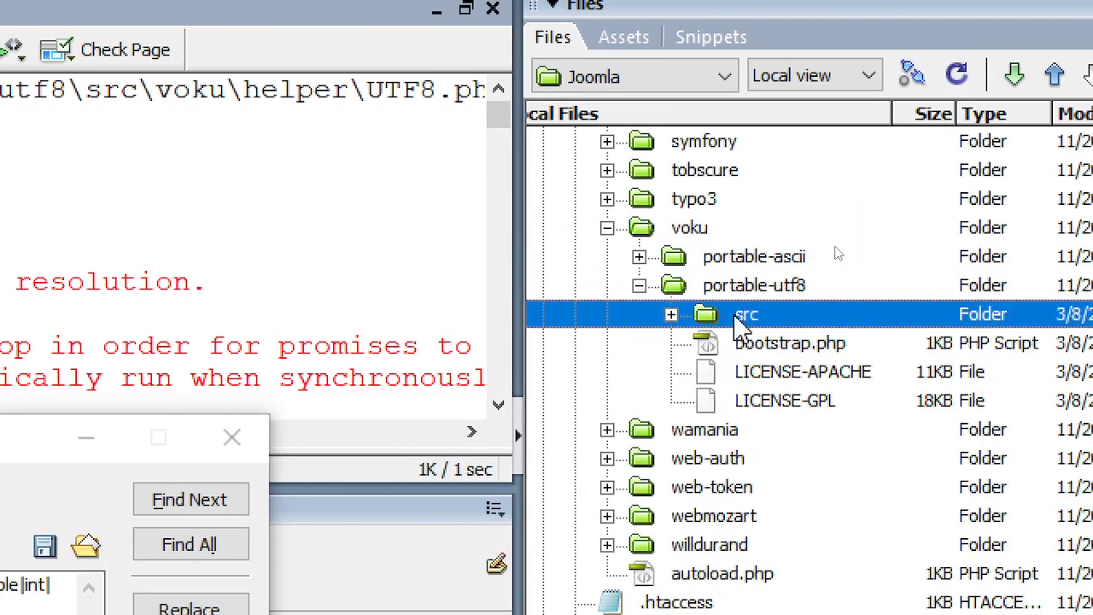
{"action": "double_click", "coordinate": [763, 343]}
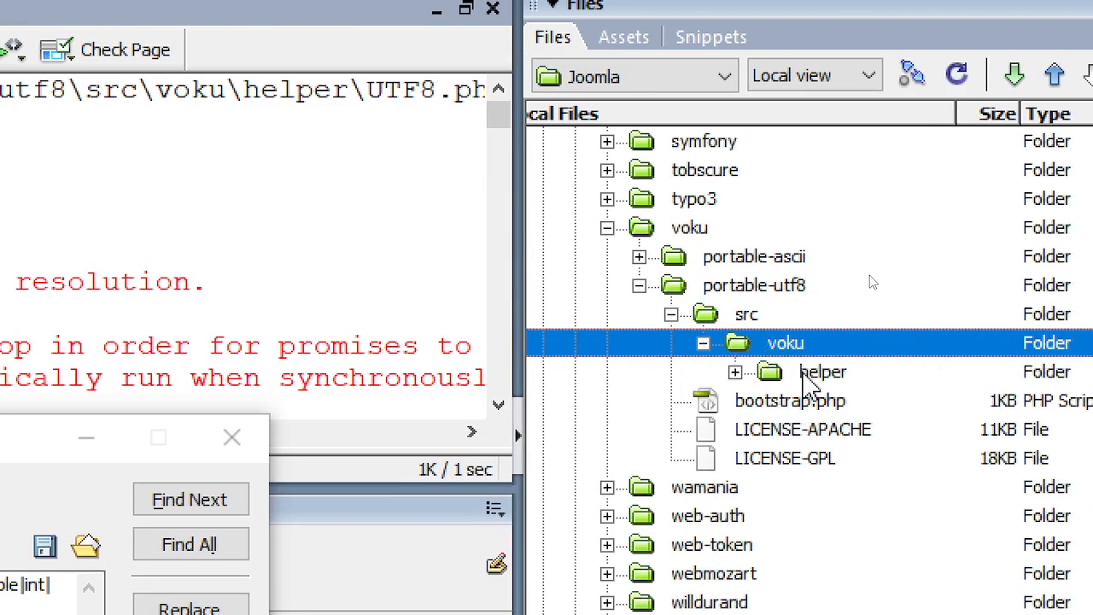
{"action": "double_click", "coordinate": [807, 372]}
{"action": "left_click", "coordinate": [847, 459]}
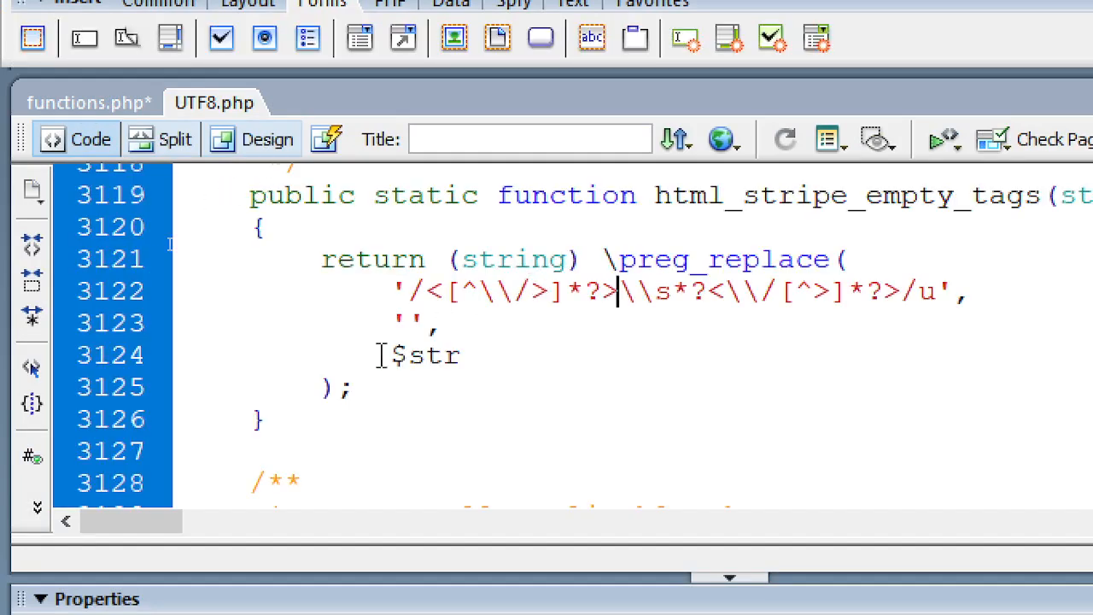
- Look through UTF8.php from its end back to the top
{"action": "left_click", "coordinate": [430, 421]}
{"action": "key", "text": "ctrl+End"}
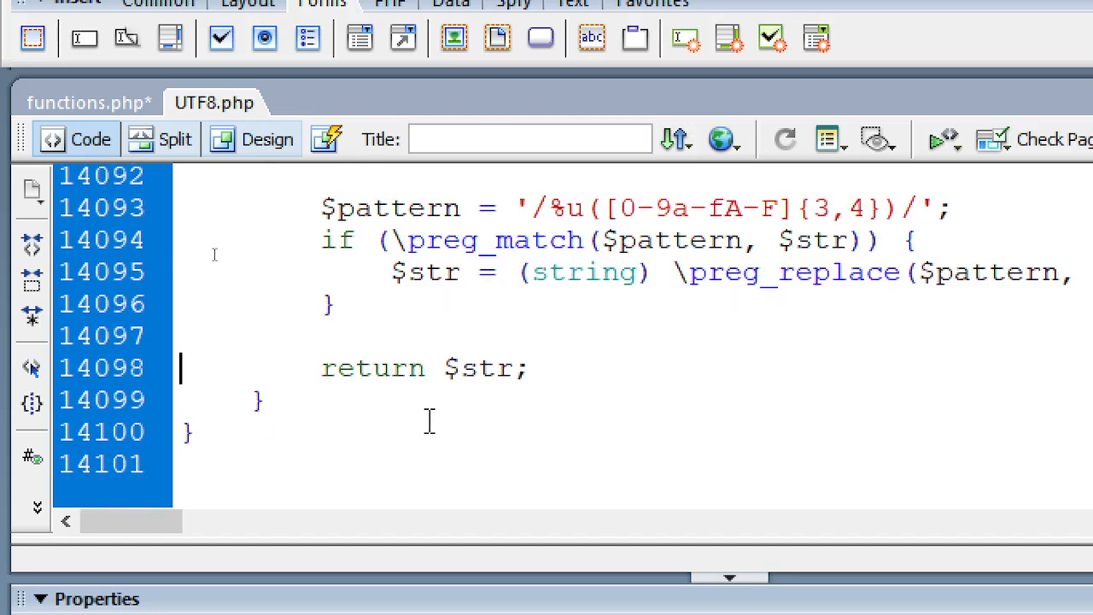
{"action": "key", "text": "Page_Up"}
{"action": "key", "text": "Page_Up"}
{"action": "key", "text": "Page_Up"}
{"action": "key", "text": "Page_Up"}
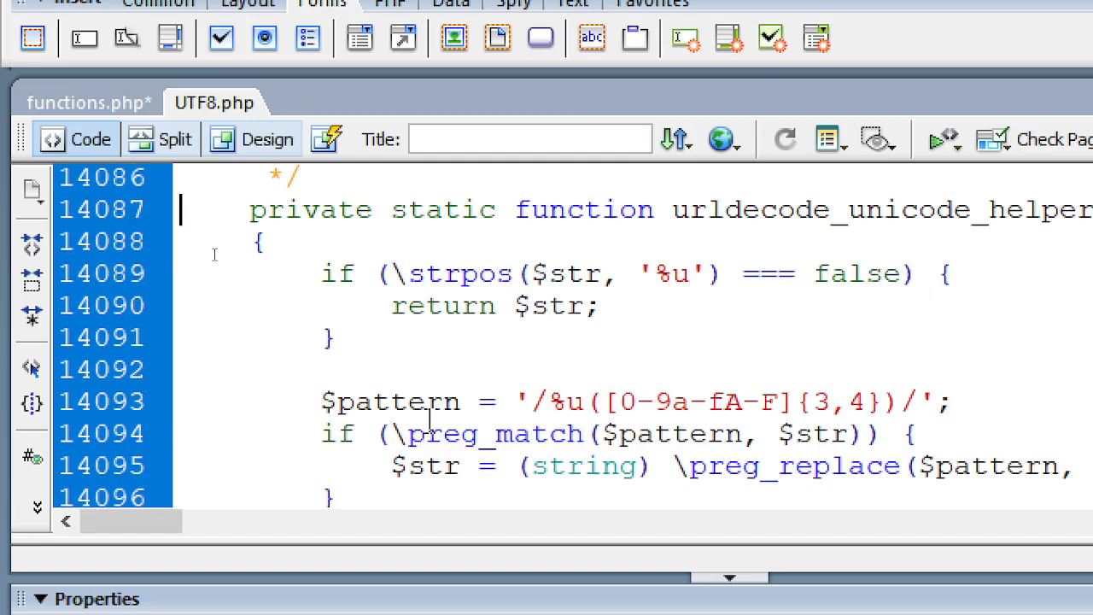
{"action": "key", "text": "ctrl+Home"}
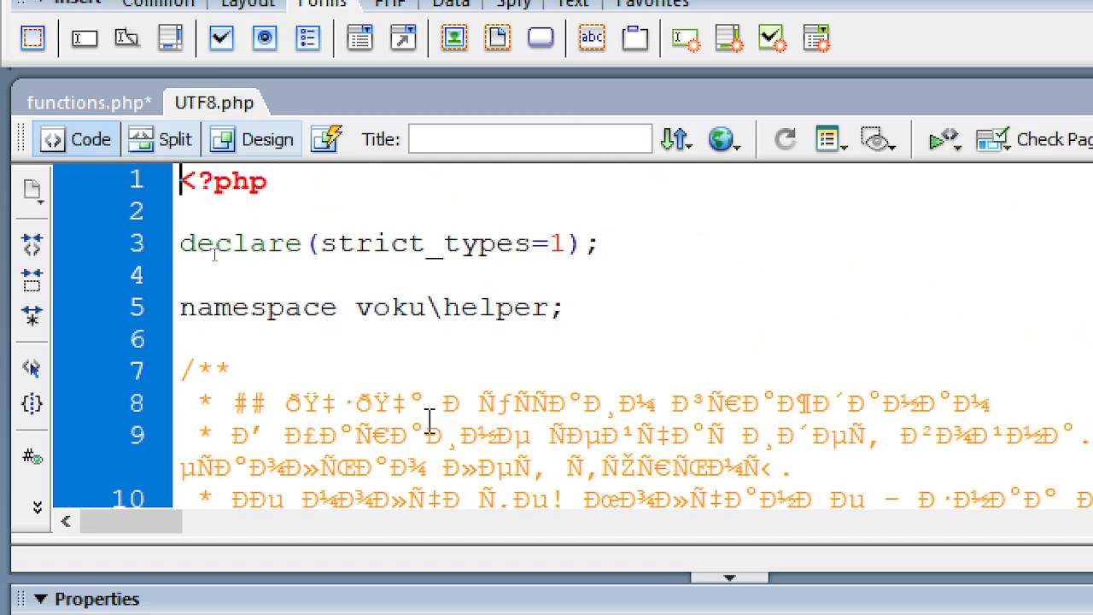
- Delete the pasted path from line 1 of functions.php, save it and close it
{"action": "left_click", "coordinate": [104, 110]}
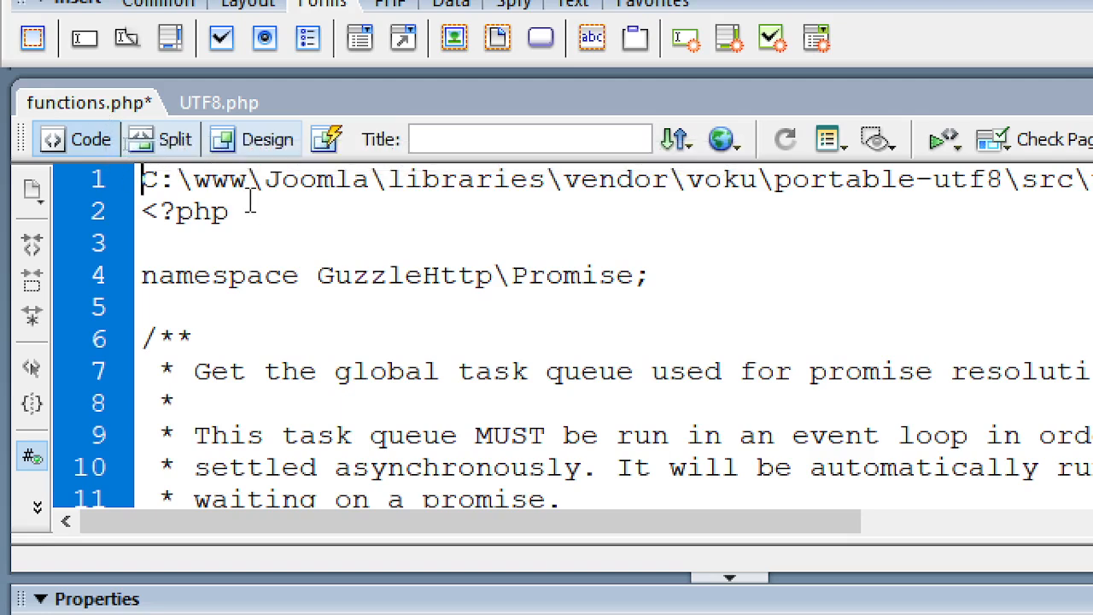
{"action": "key", "text": "shift+End"}
{"action": "key", "text": "Delete"}
{"action": "key", "text": "Delete"}
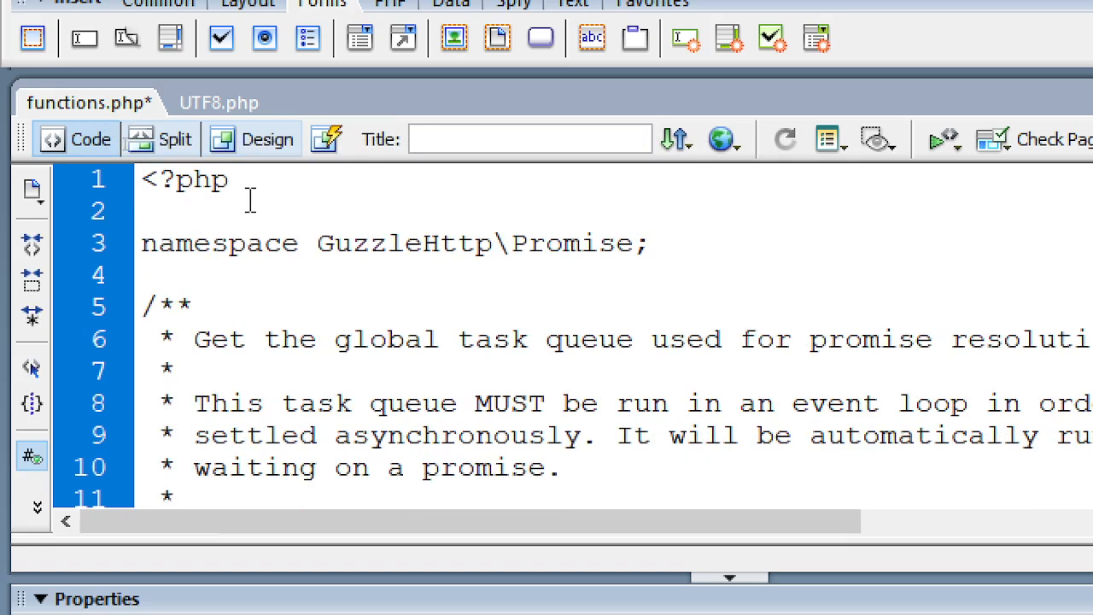
{"action": "key", "text": "ctrl+s"}
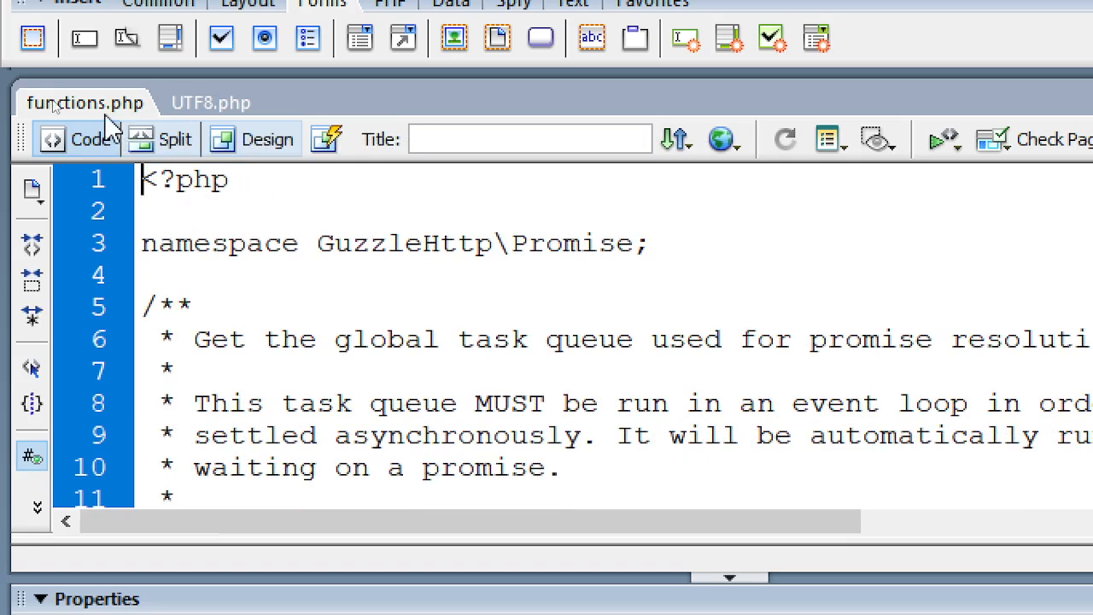
{"action": "right_click", "coordinate": [105, 113]}
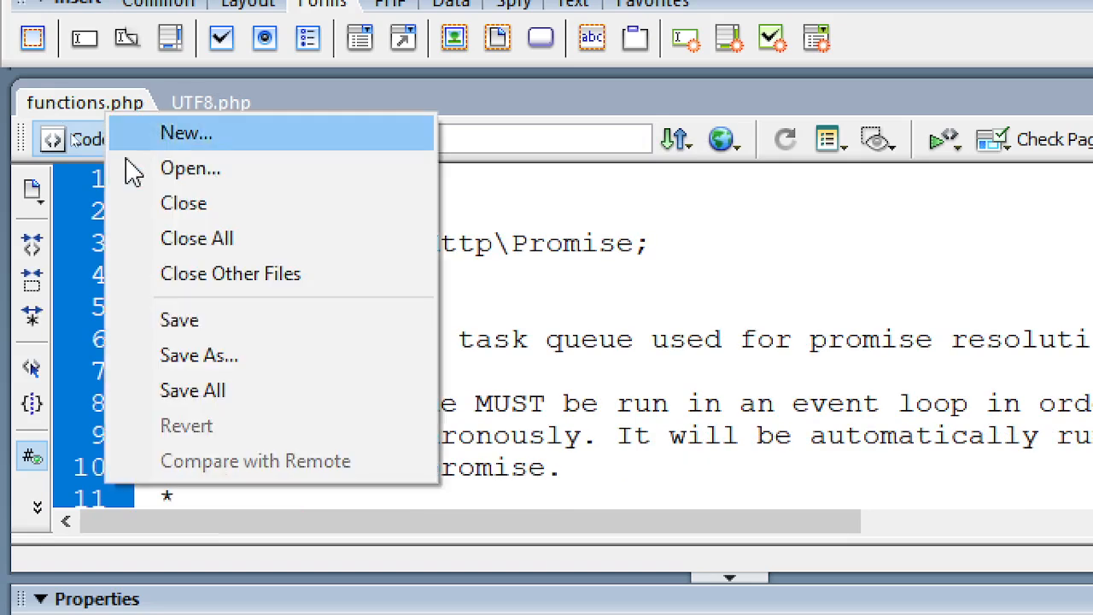
{"action": "left_click", "coordinate": [203, 215]}
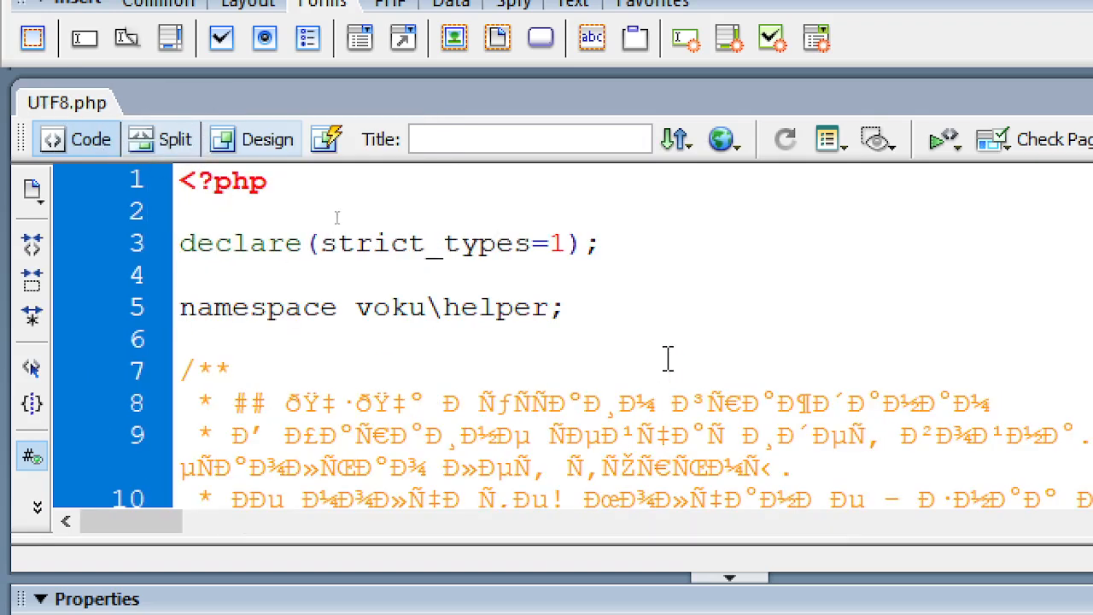
- Replace All in UTF8.php with the ?$1 $2$3 regex, fixing 35 parameters like ?string $lang = null
{"action": "key", "text": "ctrl+f"}
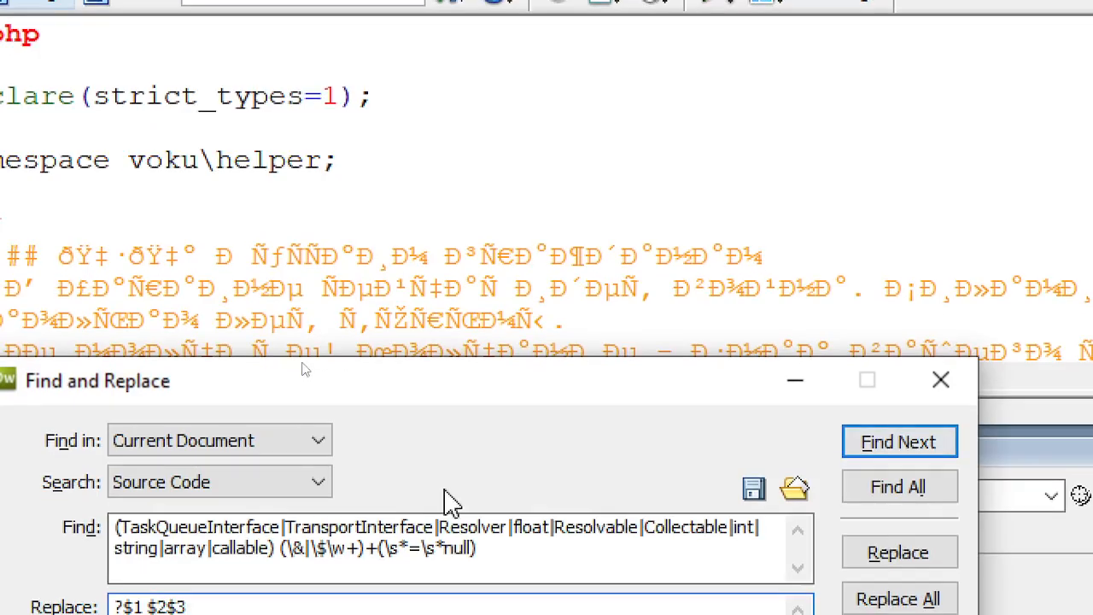
{"action": "left_click_drag", "start_coordinate": [432, 390], "coordinate": [527, 81]}
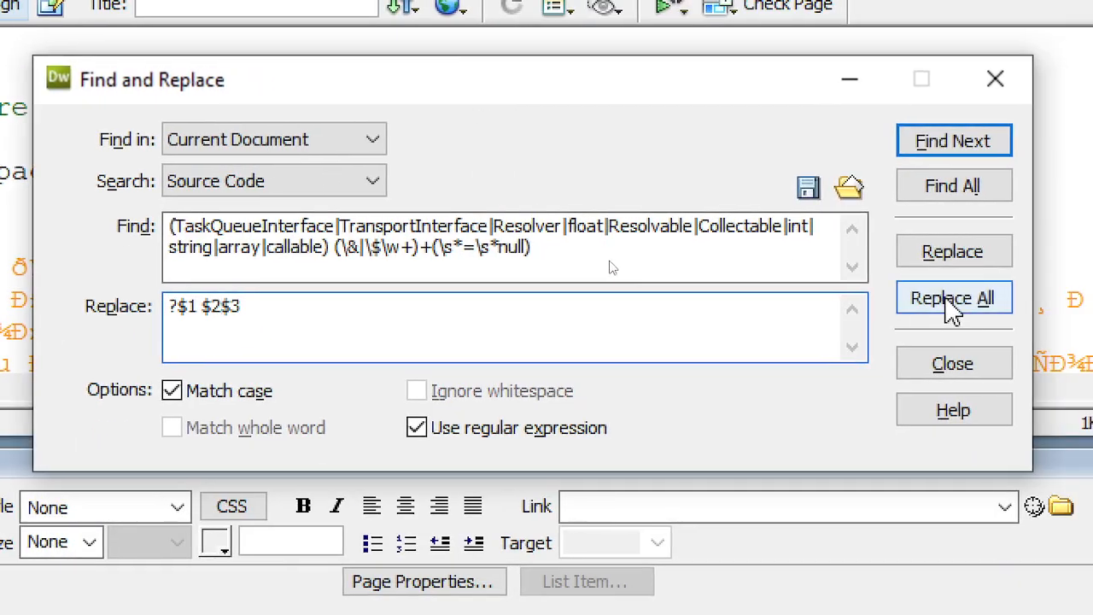
{"action": "left_click", "coordinate": [948, 300]}
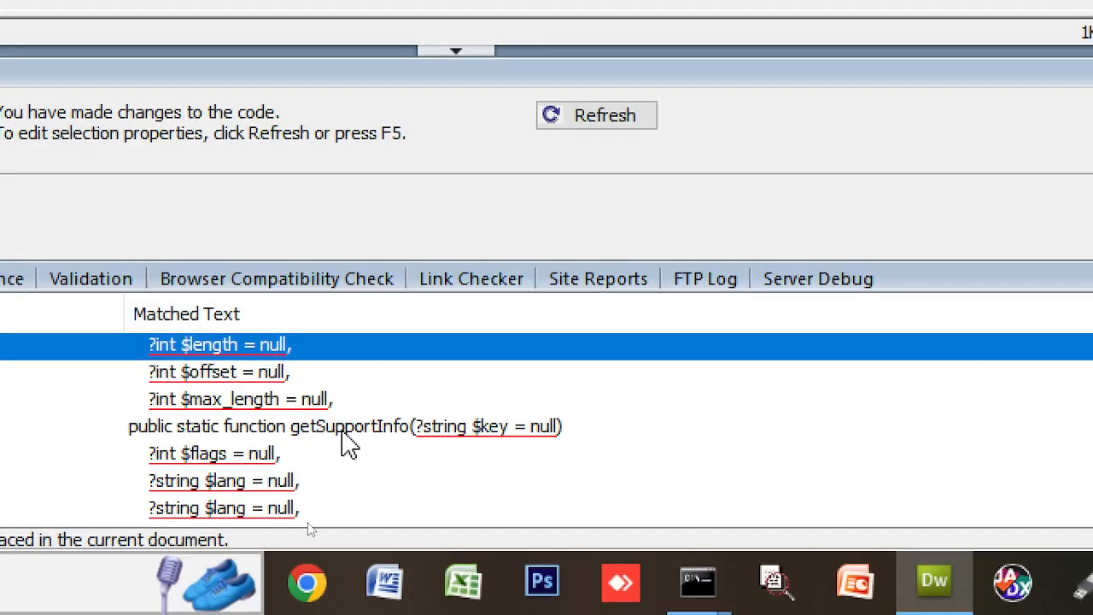
{"action": "scroll", "coordinate": [345, 518], "scroll_direction": "down", "scroll_amount": 2}
{"action": "scroll", "coordinate": [342, 449], "scroll_direction": "down", "scroll_amount": 5}
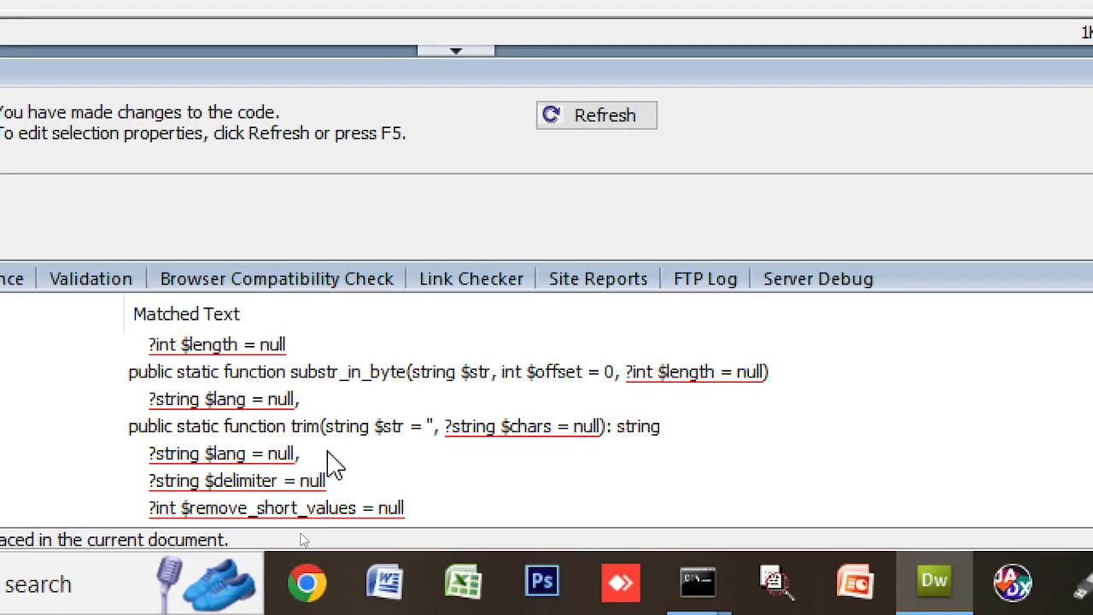
{"action": "scroll", "coordinate": [64, 461], "scroll_direction": "up", "scroll_amount": 8}
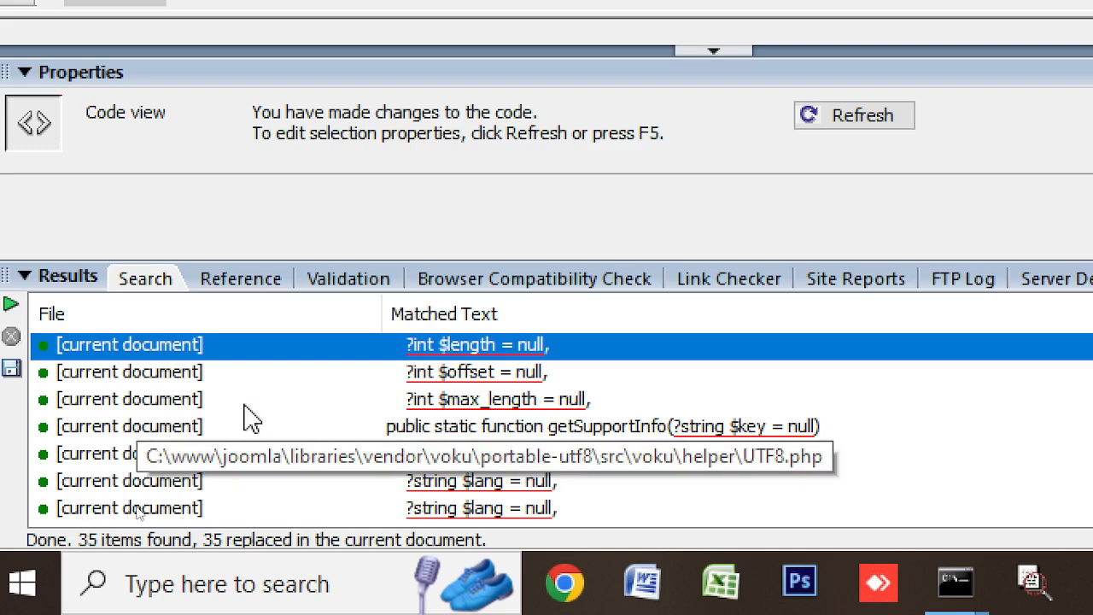
{"action": "scroll", "coordinate": [641, 408], "scroll_direction": "down", "scroll_amount": 6}
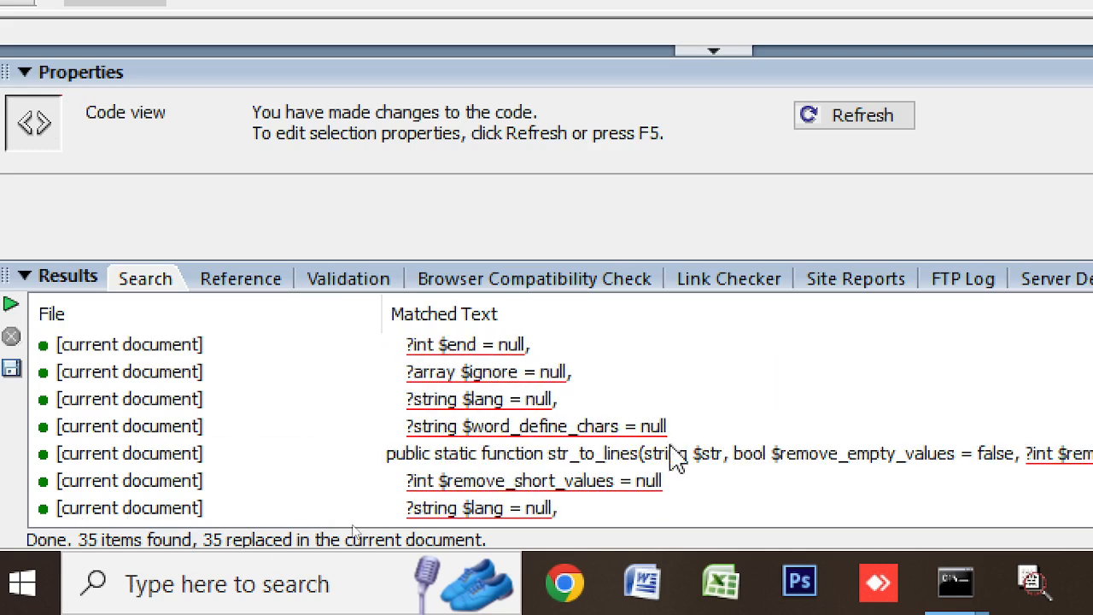
{"action": "scroll", "coordinate": [675, 453], "scroll_direction": "down", "scroll_amount": 5}
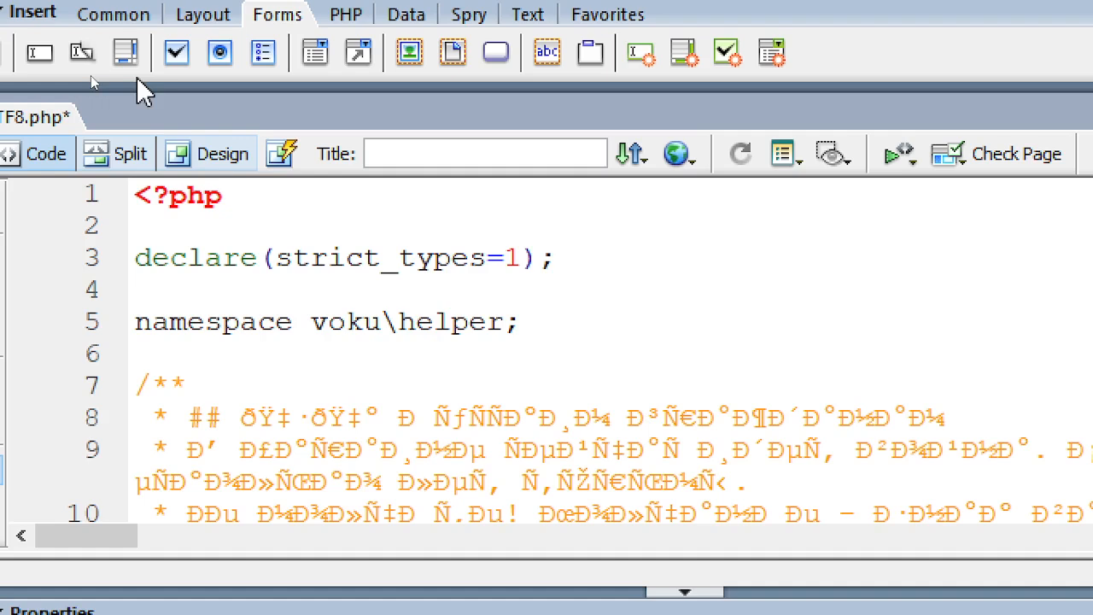
- Save the patched UTF8.php and switch back to the Joomla page in Chrome
{"action": "key", "text": "ctrl+a"}
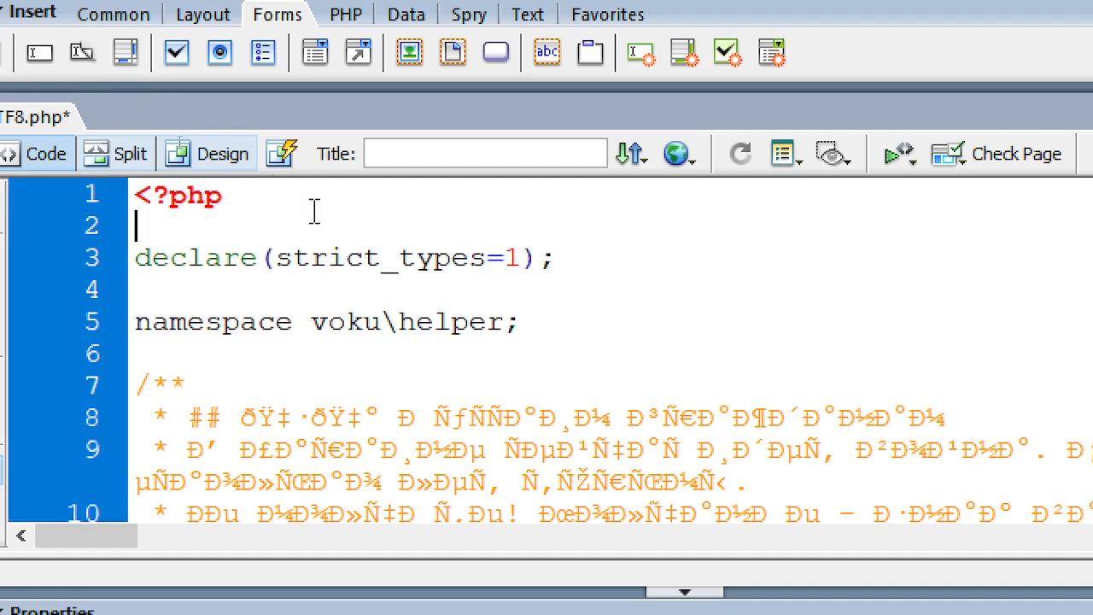
{"action": "key", "text": "ctrl+s"}
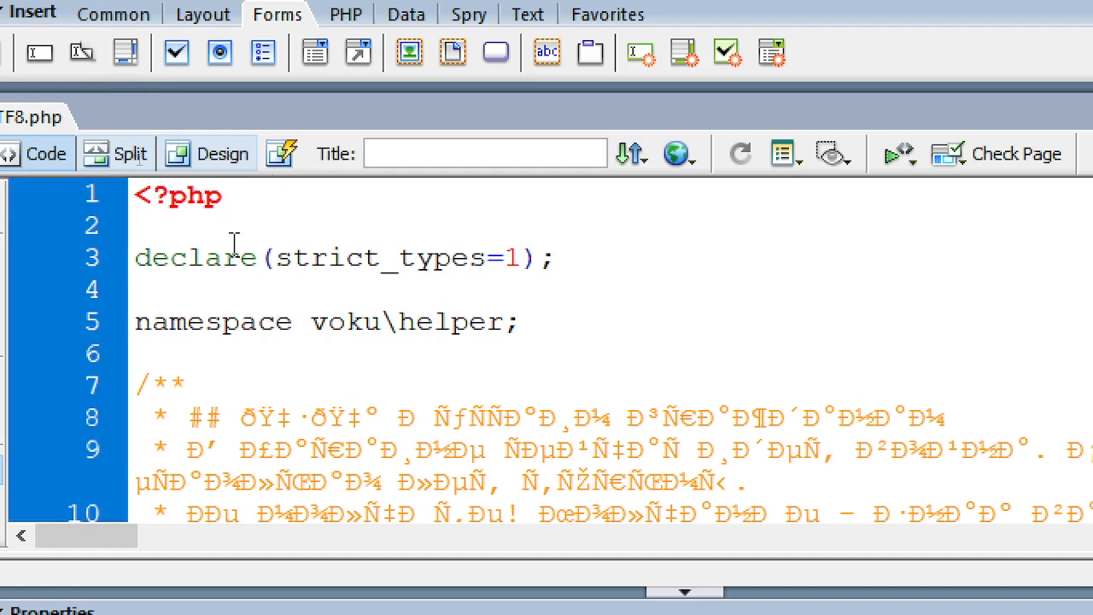
{"action": "left_click", "coordinate": [224, 253]}
{"action": "key", "text": "alt+Tab"}
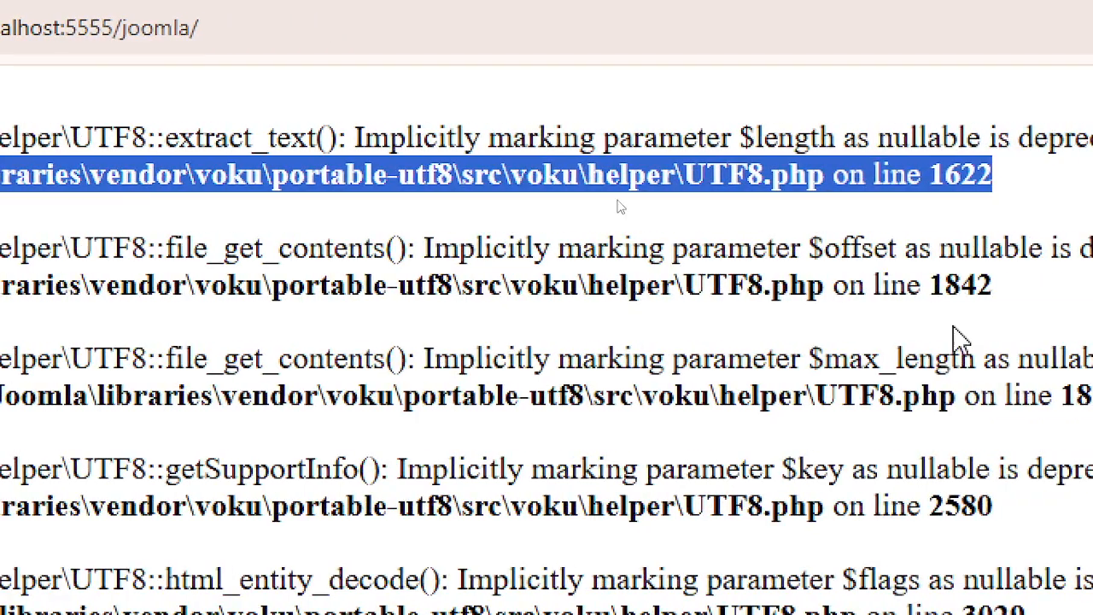
- Scroll through the Joomla installer warnings and reload the page to recheck them
{"action": "scroll", "coordinate": [617, 207], "scroll_direction": "down", "scroll_amount": 8}
{"action": "scroll", "coordinate": [556, 451], "scroll_direction": "down", "scroll_amount": 20}
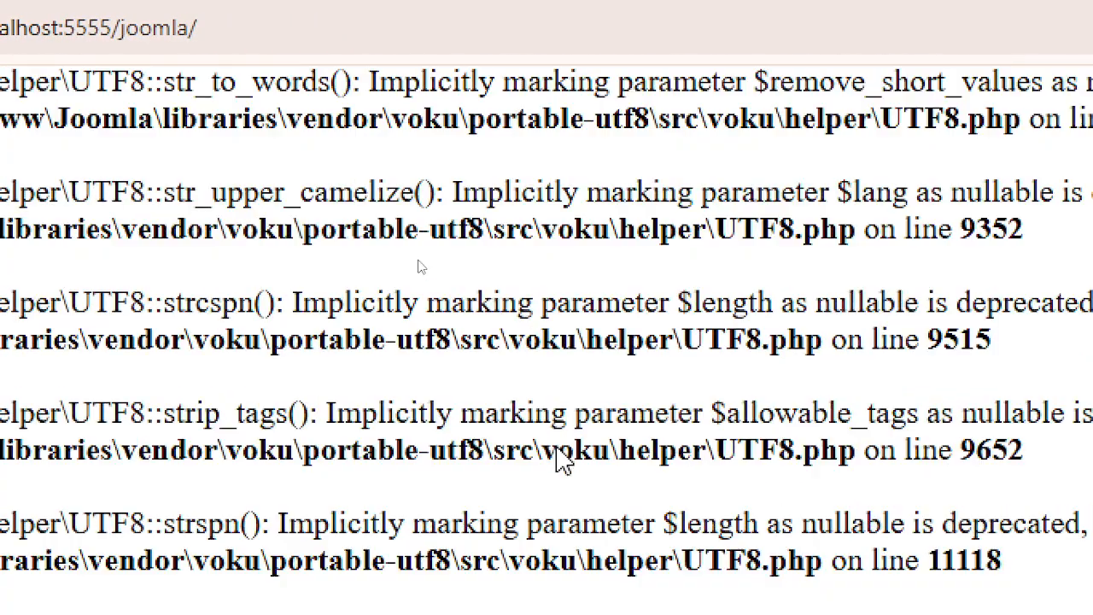
{"action": "scroll", "coordinate": [534, 457], "scroll_direction": "down", "scroll_amount": 3}
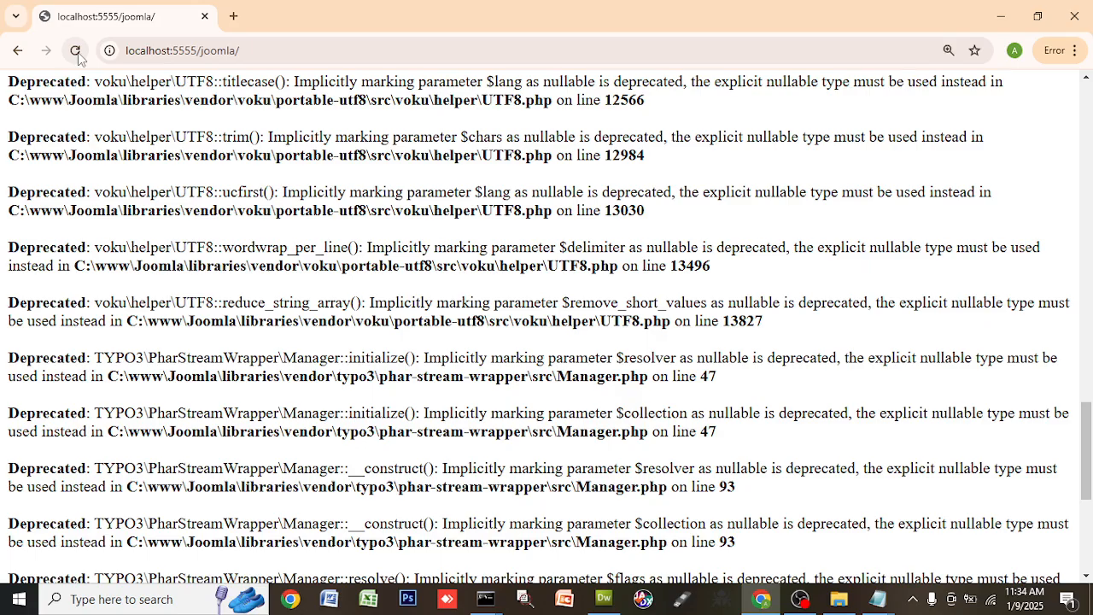
{"action": "left_click", "coordinate": [77, 52]}
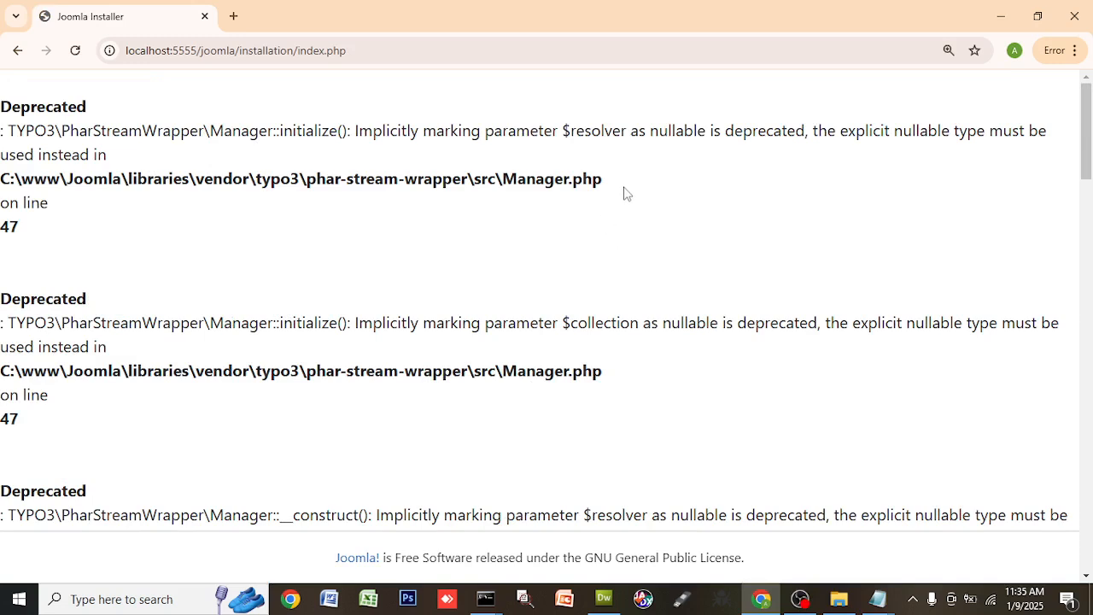
- Select the typo3 phar-stream-wrapper Manager.php path from the first Deprecated warning
{"action": "left_click_drag", "start_coordinate": [601, 180], "coordinate": [1, 186]}
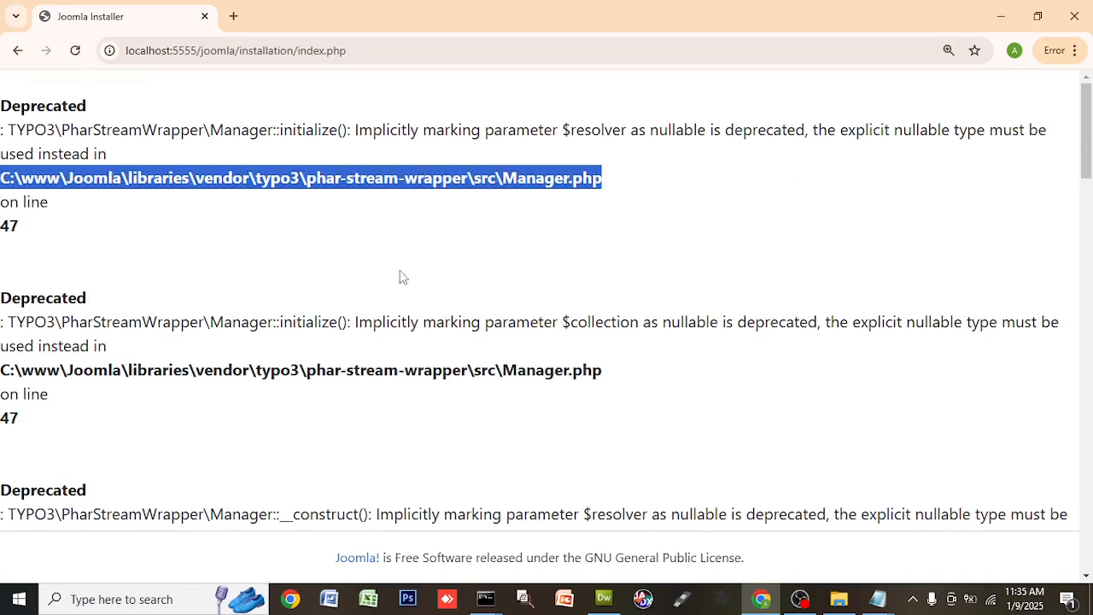
{"action": "scroll", "coordinate": [157, 270], "scroll_direction": "down", "scroll_amount": 2}
{"action": "scroll", "coordinate": [162, 298], "scroll_direction": "up", "scroll_amount": 2}
{"action": "scroll", "coordinate": [357, 385], "scroll_direction": "down", "scroll_amount": 5}
{"action": "scroll", "coordinate": [357, 384], "scroll_direction": "down", "scroll_amount": 12}
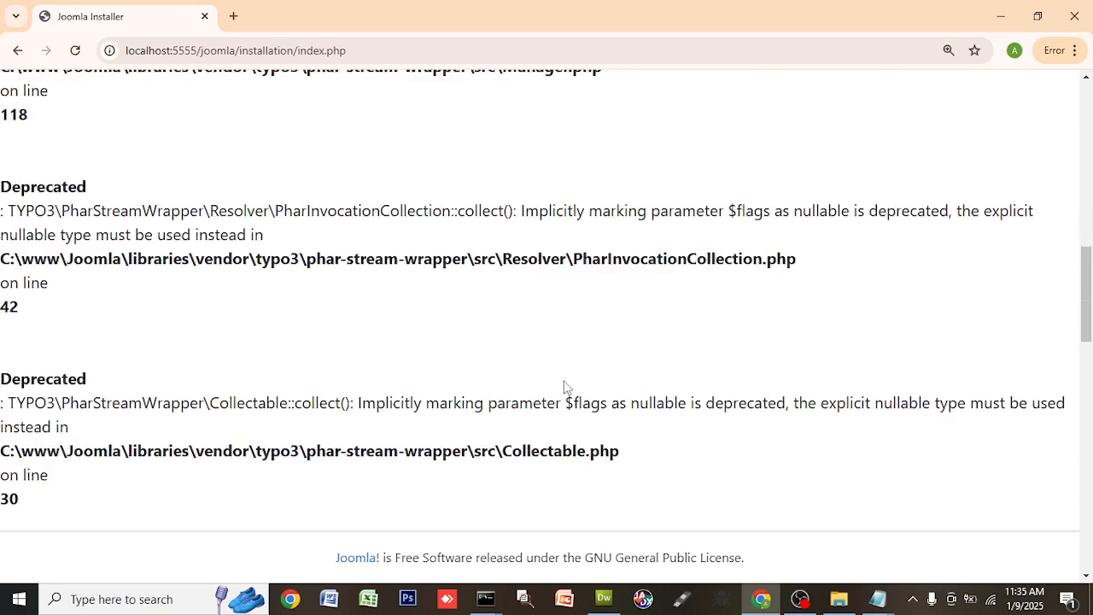
{"action": "scroll", "coordinate": [709, 446], "scroll_direction": "down", "scroll_amount": 1}
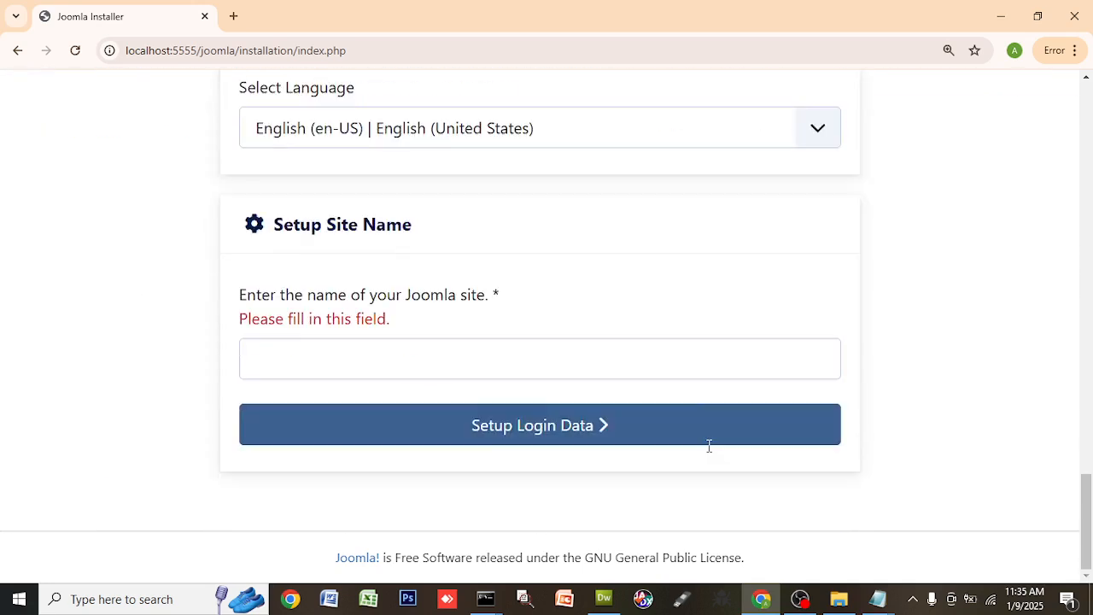
{"action": "scroll", "coordinate": [709, 451], "scroll_direction": "up", "scroll_amount": 8}
{"action": "scroll", "coordinate": [710, 453], "scroll_direction": "up", "scroll_amount": 15}
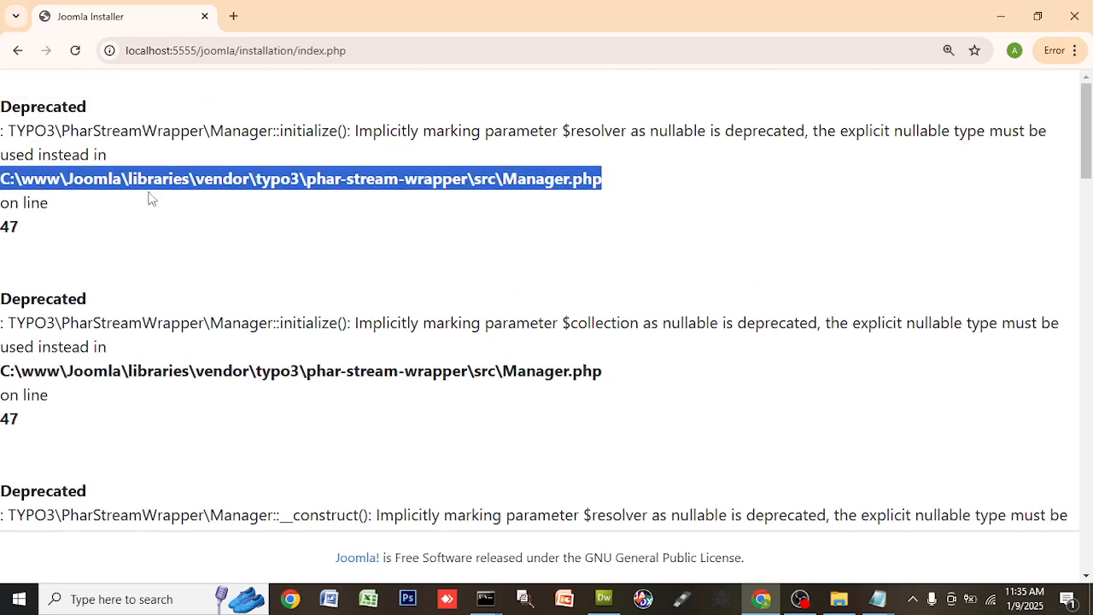
{"action": "left_click", "coordinate": [115, 187]}
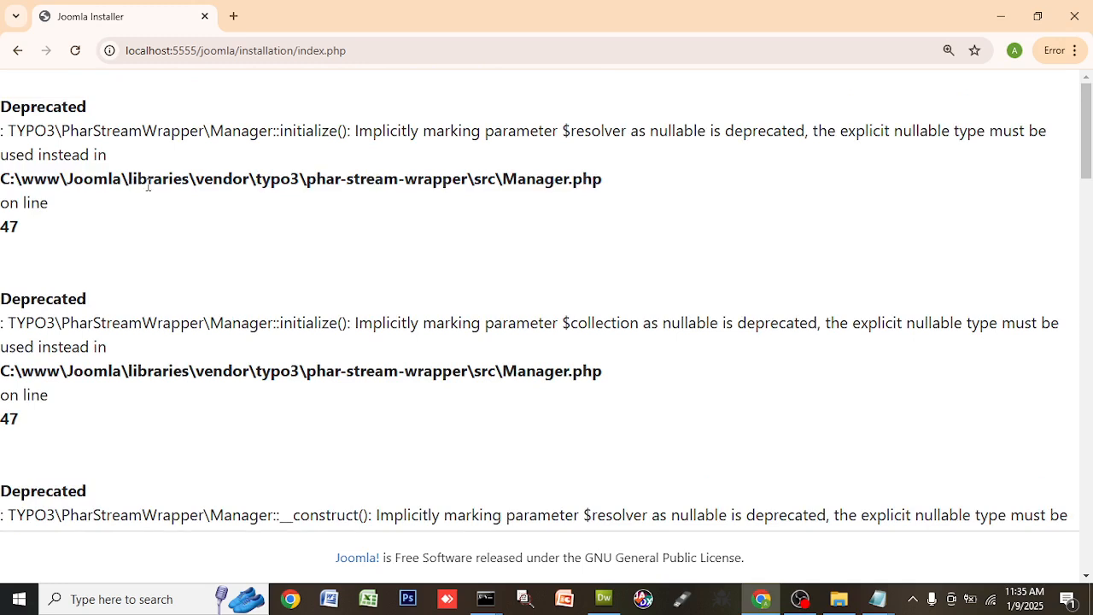
{"action": "left_click_drag", "start_coordinate": [290, 182], "coordinate": [398, 181]}
{"action": "left_click_drag", "start_coordinate": [608, 192], "coordinate": [75, 178]}
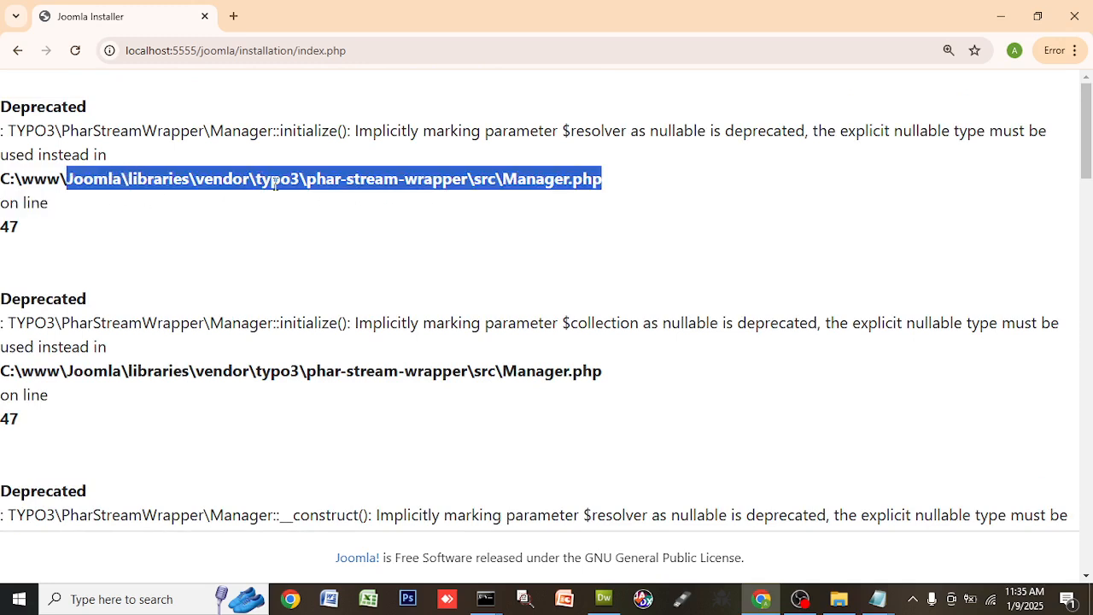
{"action": "left_click", "coordinate": [298, 195]}
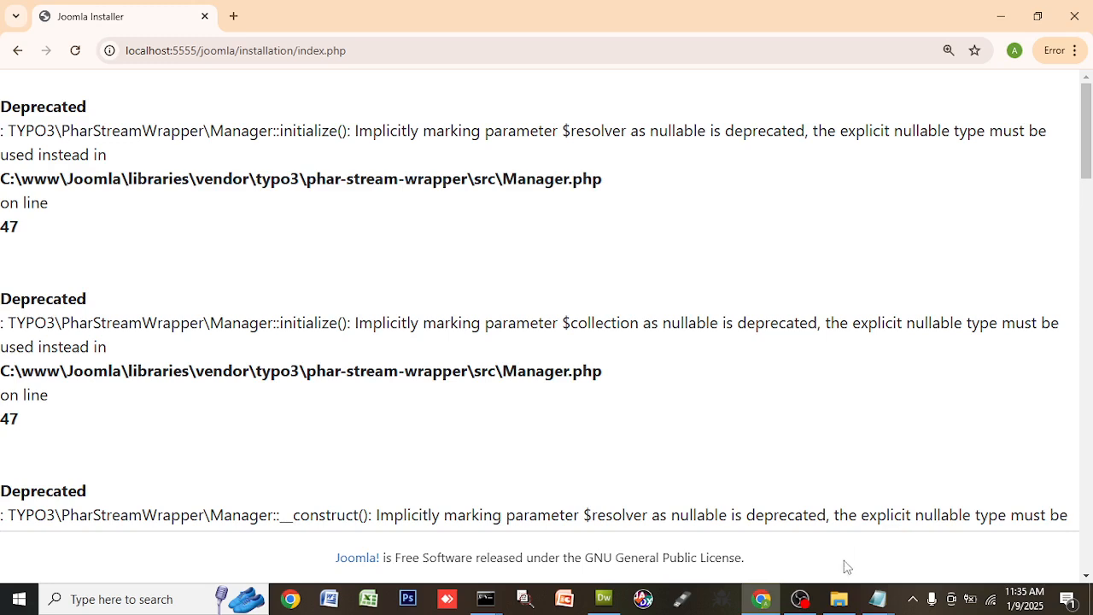
{"action": "mouse_move", "coordinate": [608, 610]}
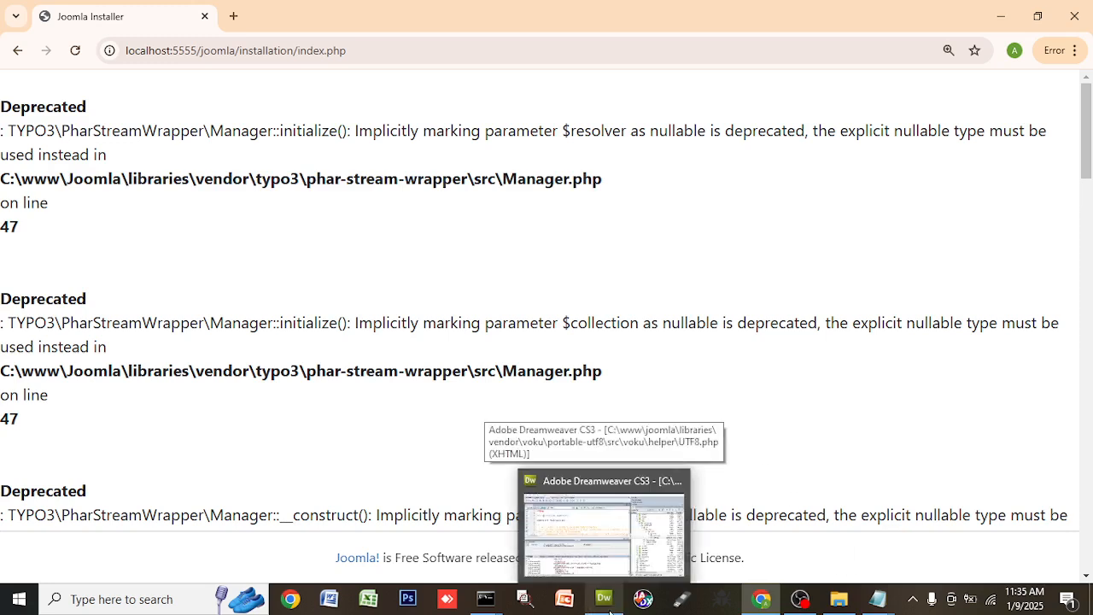
- Collapse voku and open Manager.php from typo3 > phar-stream-wrapper > src in Dreamweaver
{"action": "left_click", "coordinate": [610, 611]}
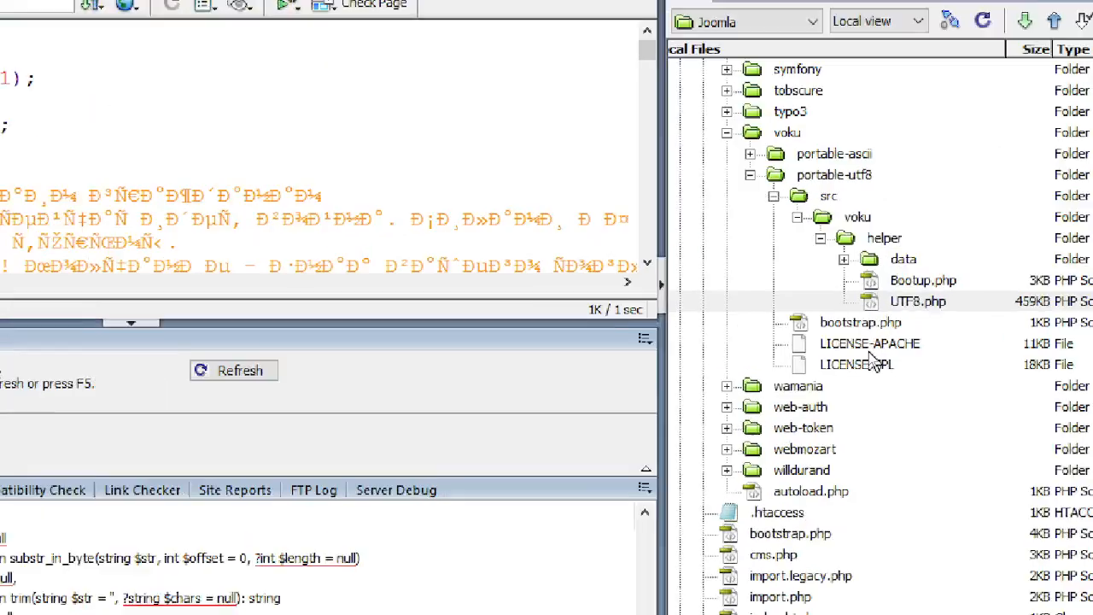
{"action": "left_click", "coordinate": [772, 202]}
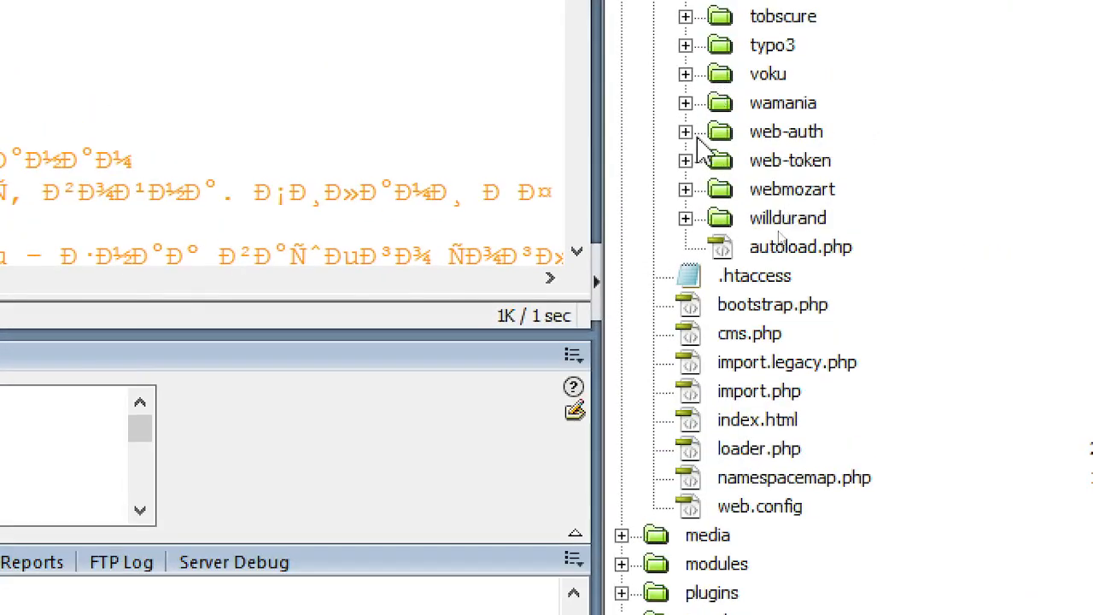
{"action": "double_click", "coordinate": [791, 46]}
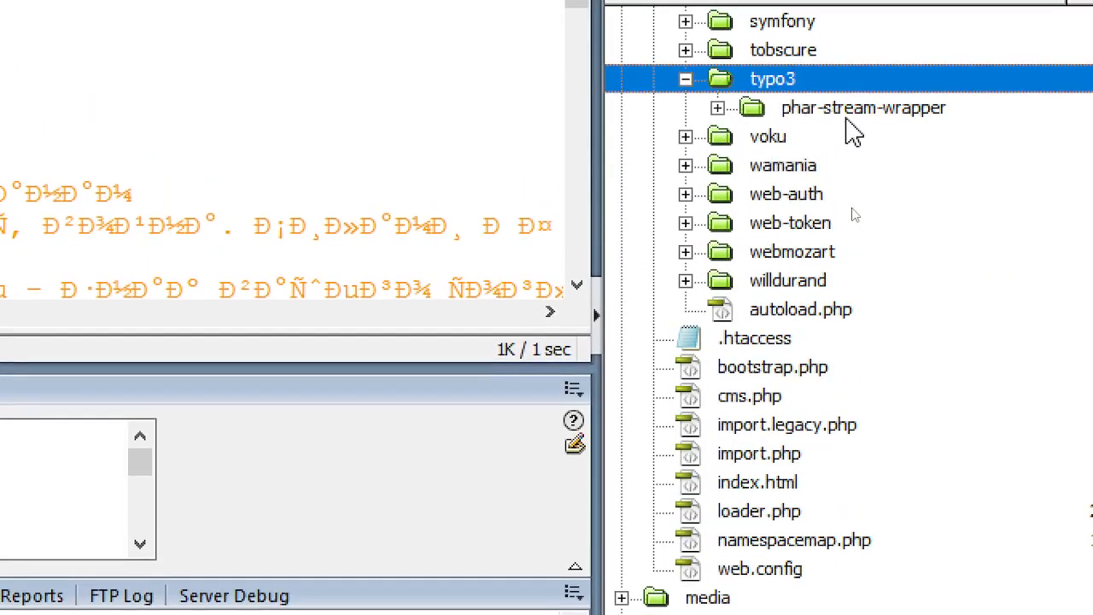
{"action": "double_click", "coordinate": [820, 110]}
{"action": "double_click", "coordinate": [779, 137]}
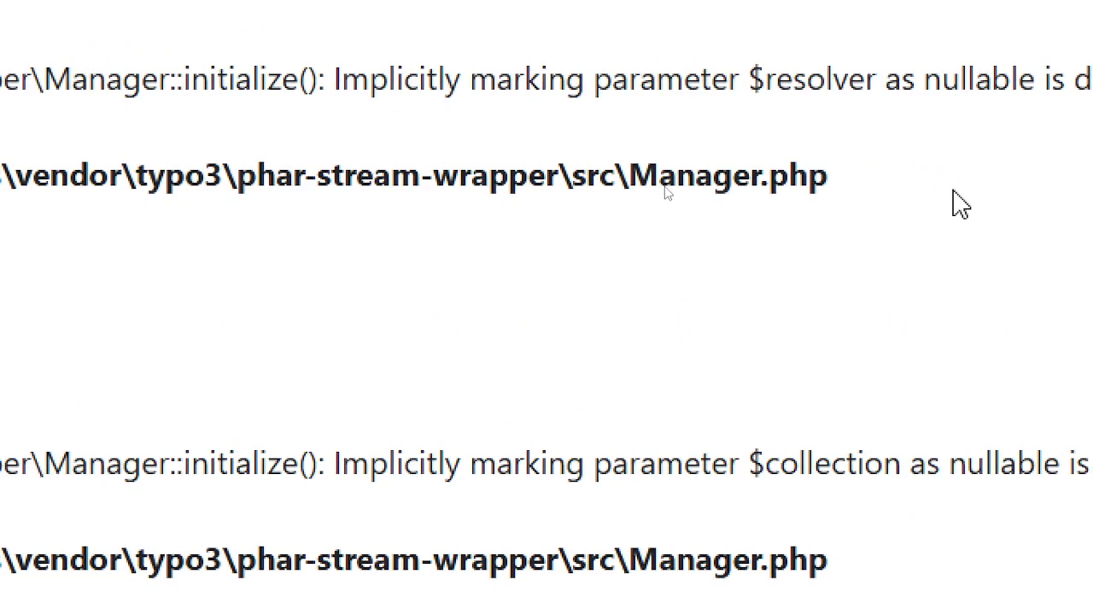
{"action": "key", "text": "alt+Tab"}
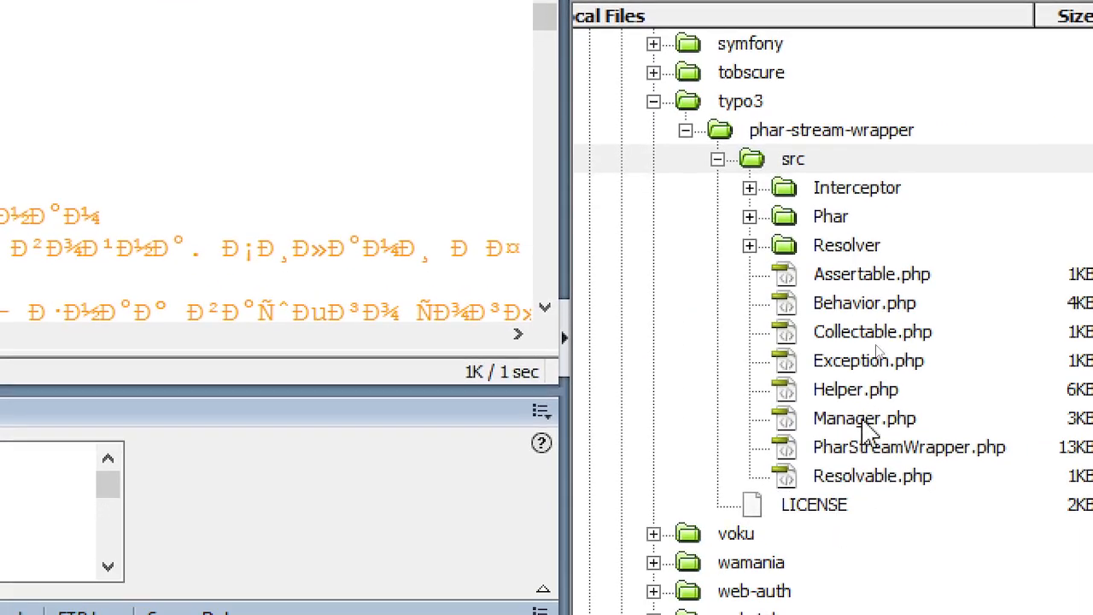
{"action": "double_click", "coordinate": [865, 468]}
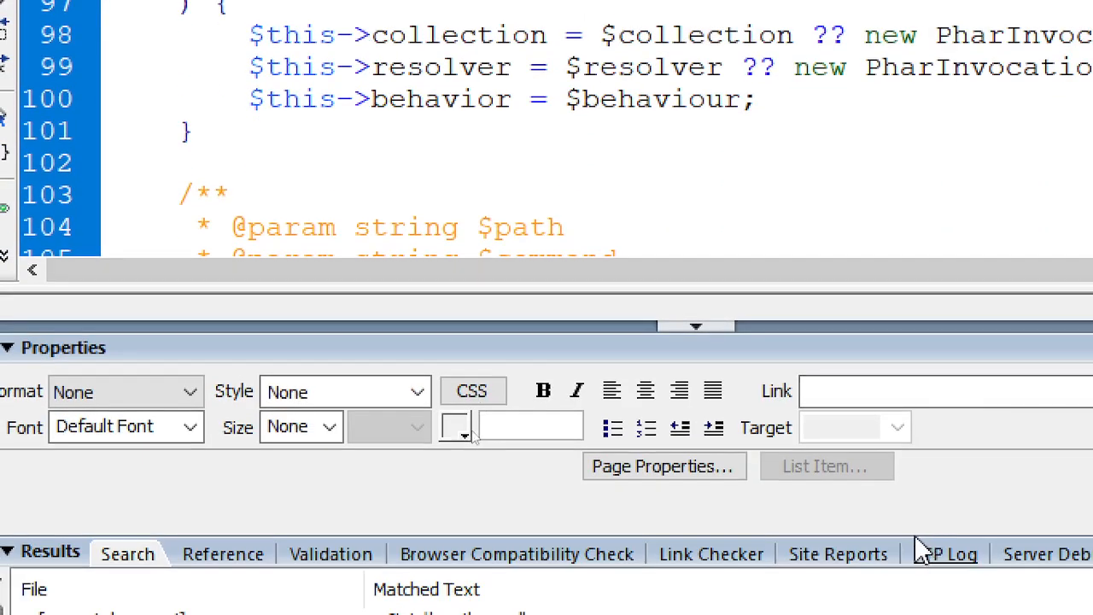
- Apply the ?$1 $2$3 regex replace to all 5 Manager.php matches, e.g. ?Resolvable $resolver, ?Collectable $collection
{"action": "key", "text": "ctrl+f"}
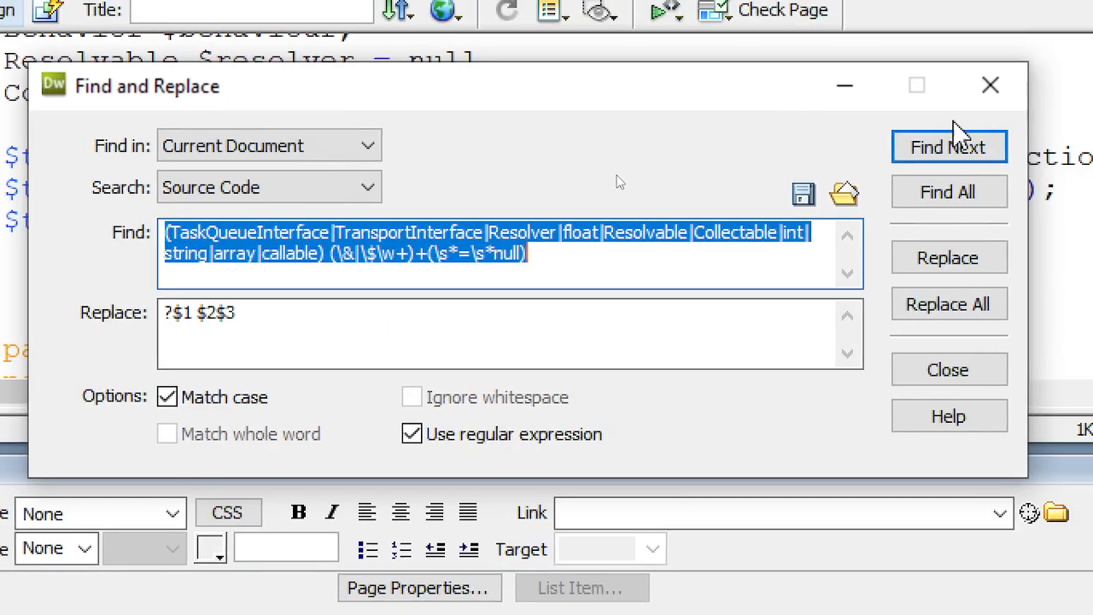
{"action": "left_click", "coordinate": [950, 147]}
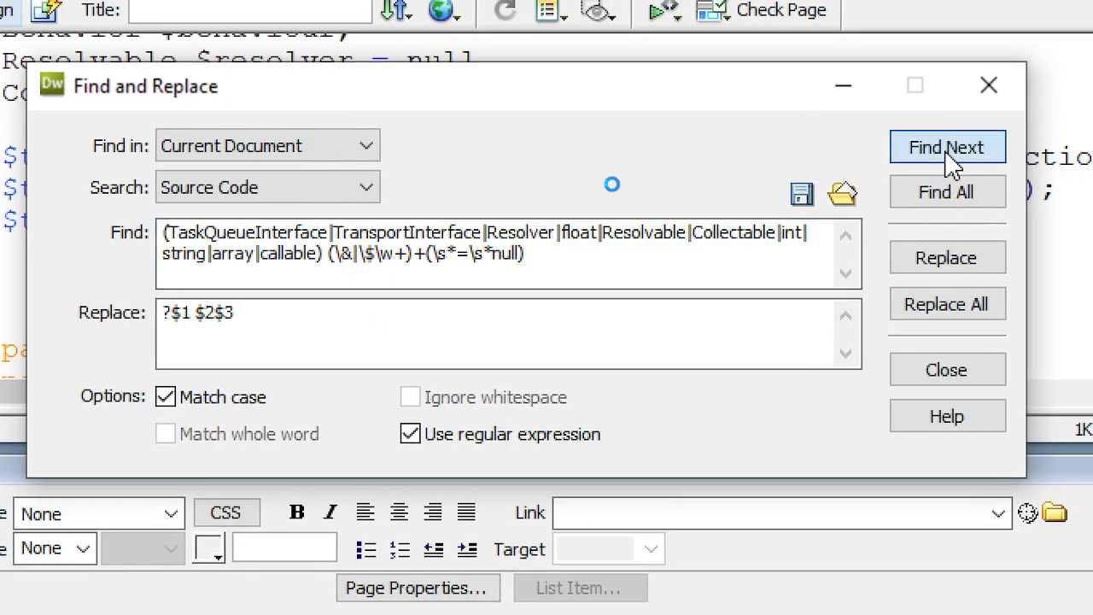
{"action": "left_click_drag", "start_coordinate": [626, 92], "coordinate": [643, 247]}
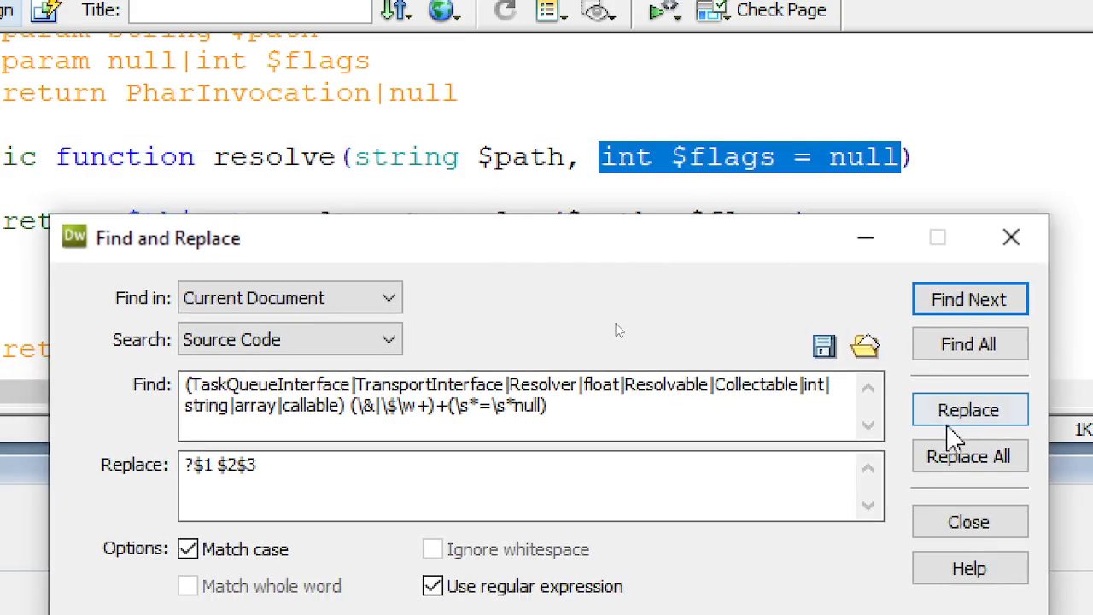
{"action": "left_click", "coordinate": [961, 414]}
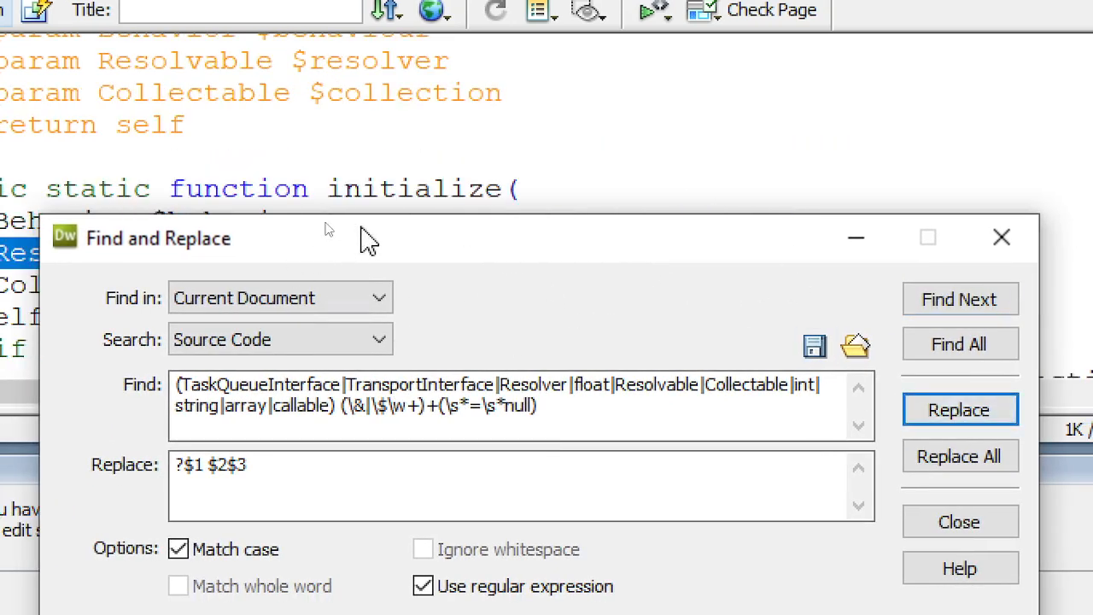
{"action": "left_click_drag", "start_coordinate": [361, 237], "coordinate": [152, 370]}
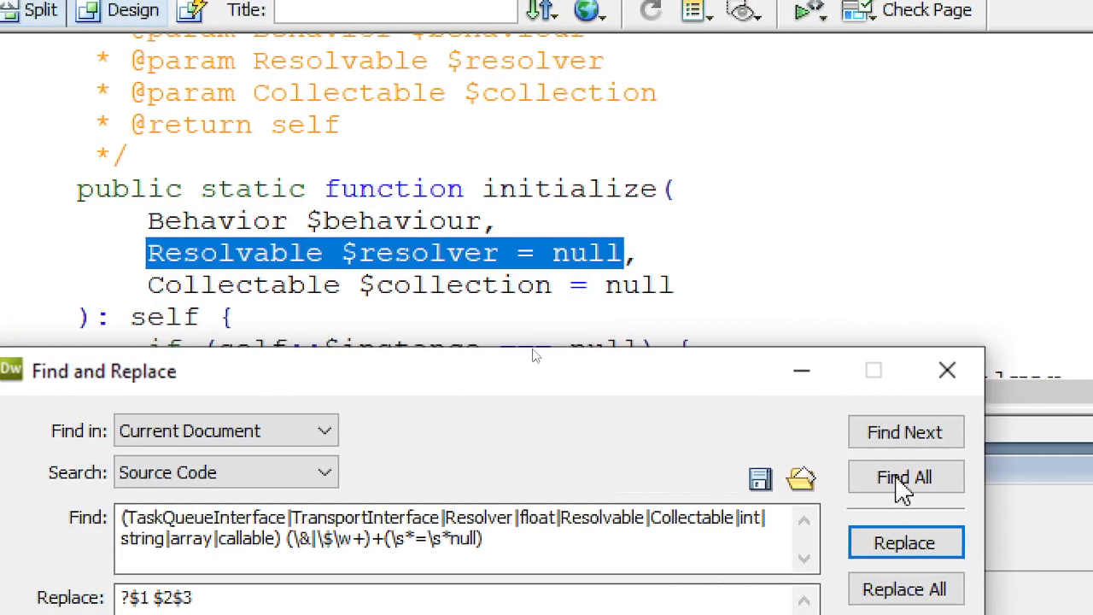
{"action": "left_click", "coordinate": [906, 544]}
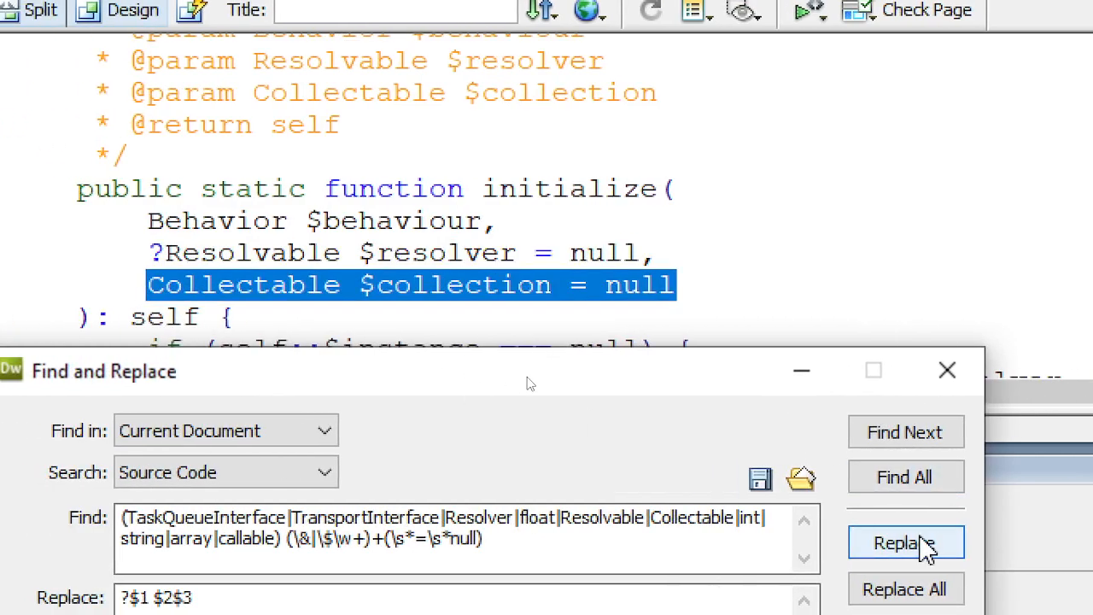
{"action": "left_click", "coordinate": [927, 547]}
{"action": "left_click", "coordinate": [927, 547]}
{"action": "left_click", "coordinate": [927, 547]}
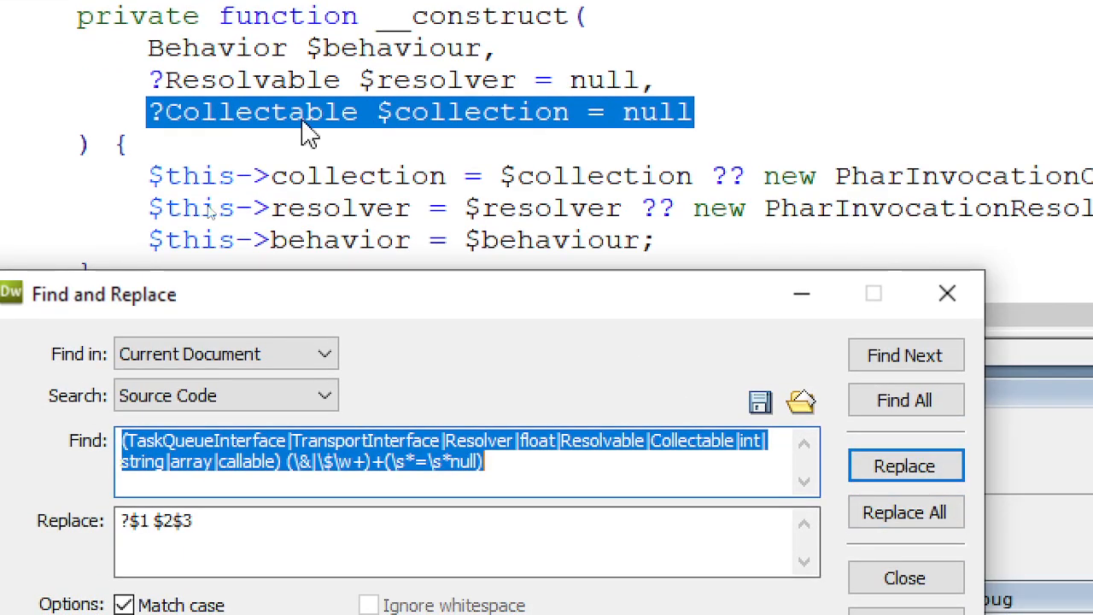
{"action": "left_click", "coordinate": [250, 75]}
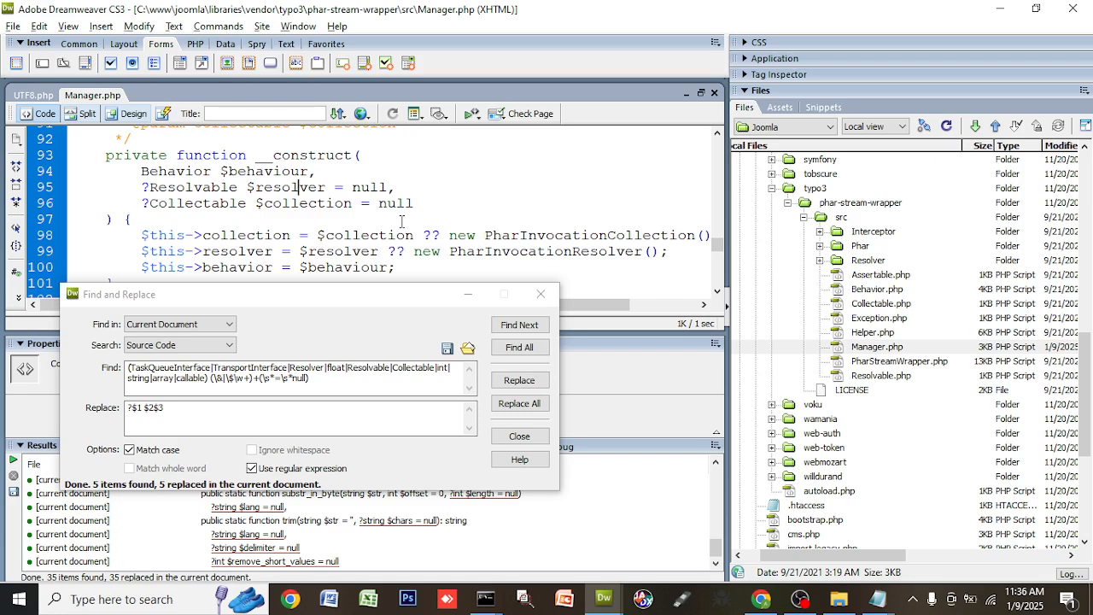
{"action": "key", "text": "alt+Tab"}
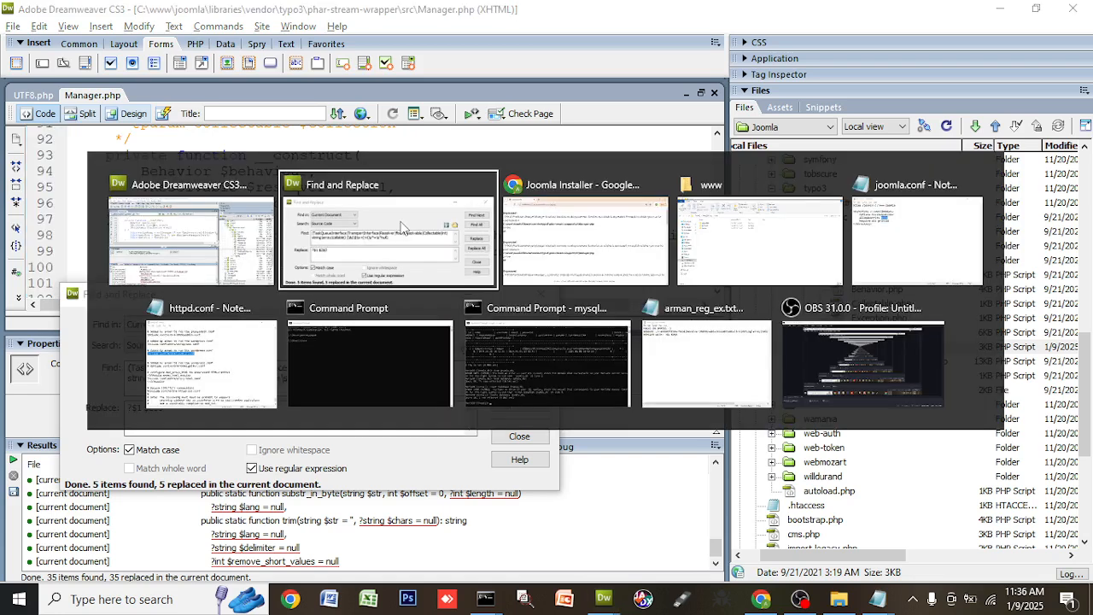
- Reload the Joomla installer, now leading with PharInvocationCollection.php line 42, then return to Dreamweaver
{"action": "key", "text": "alt+Tab"}
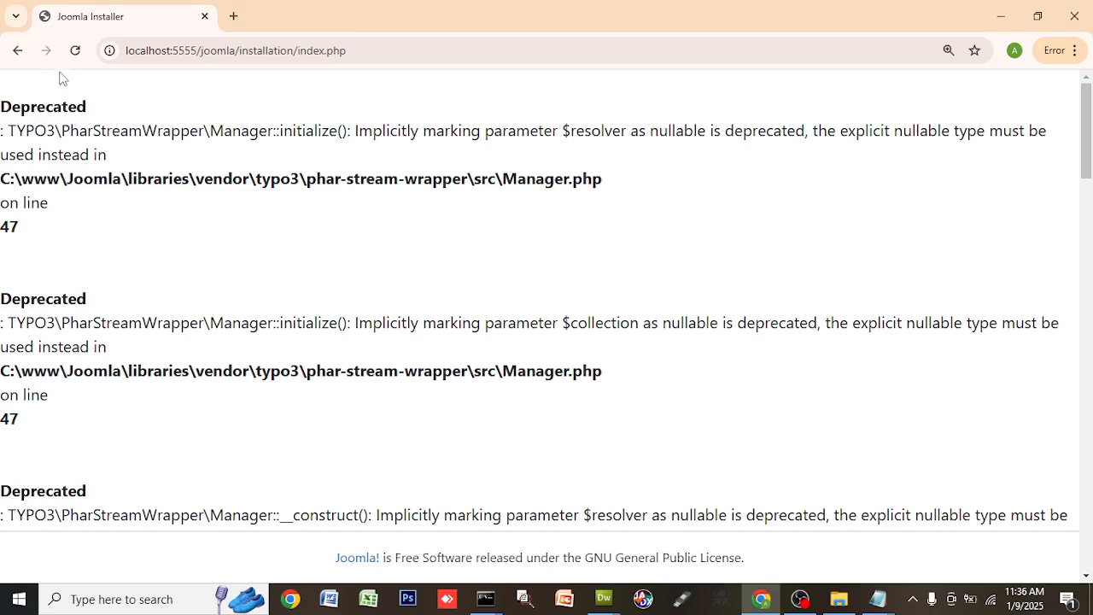
{"action": "left_click", "coordinate": [75, 53]}
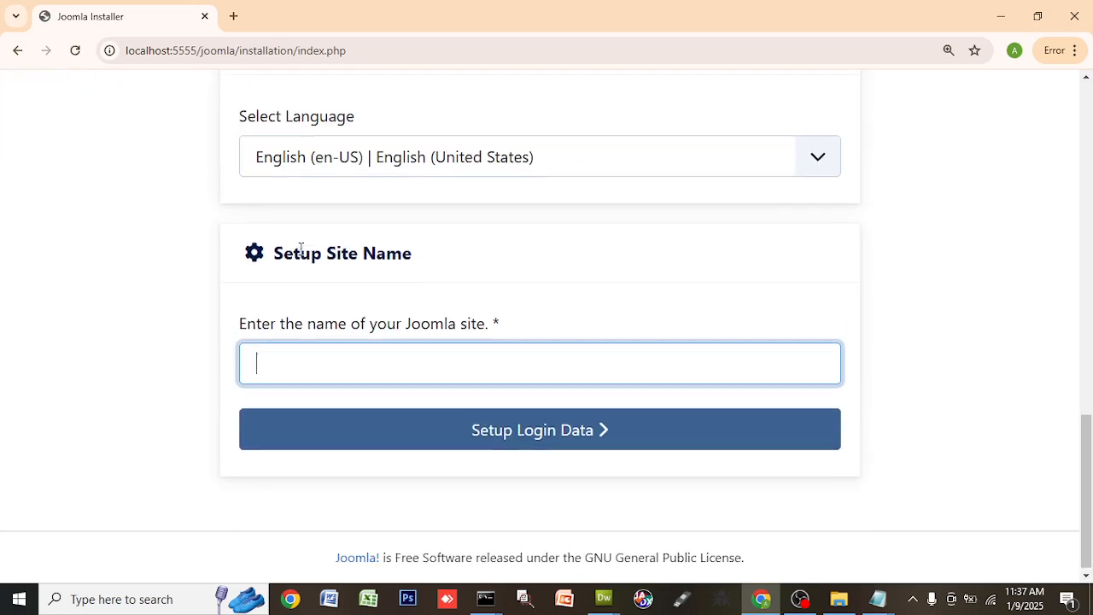
{"action": "scroll", "coordinate": [618, 212], "scroll_direction": "up", "scroll_amount": 10}
{"action": "scroll", "coordinate": [621, 208], "scroll_direction": "up", "scroll_amount": 5}
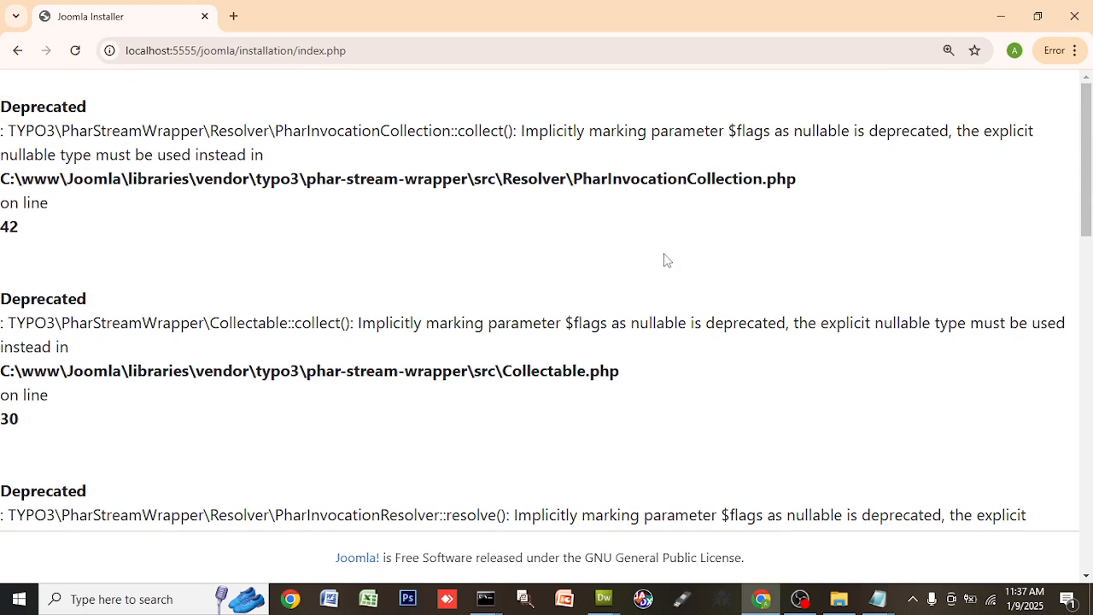
{"action": "key", "text": "alt+Tab"}
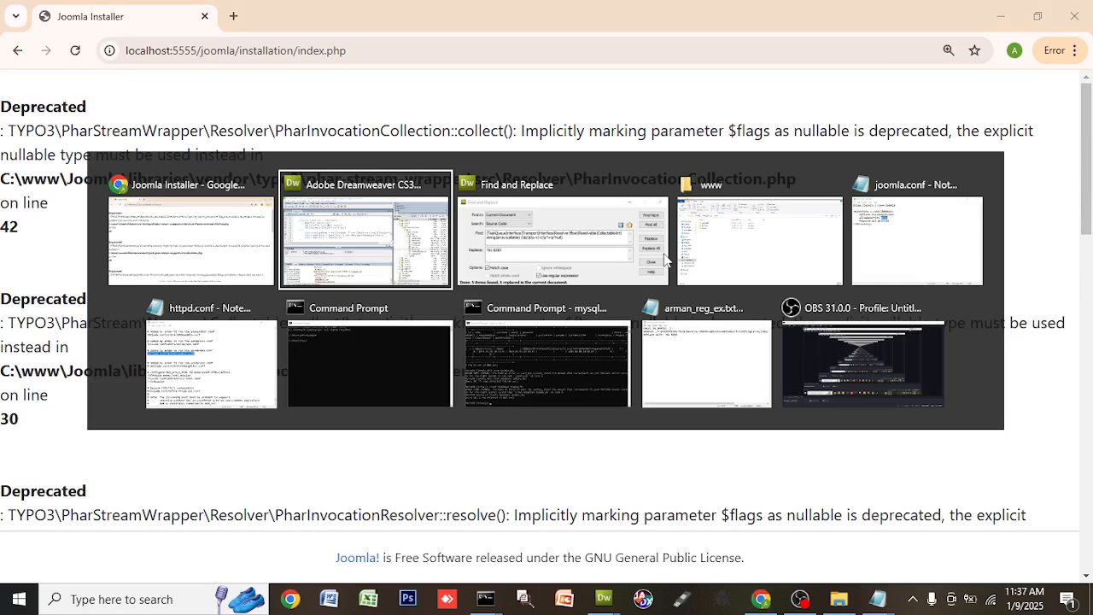
{"action": "key", "text": "Tab"}
{"action": "key", "text": "Tab"}
{"action": "key", "text": "Tab"}
{"action": "key", "text": "Tab"}
{"action": "key", "text": "Tab"}
{"action": "key", "text": "Tab"}
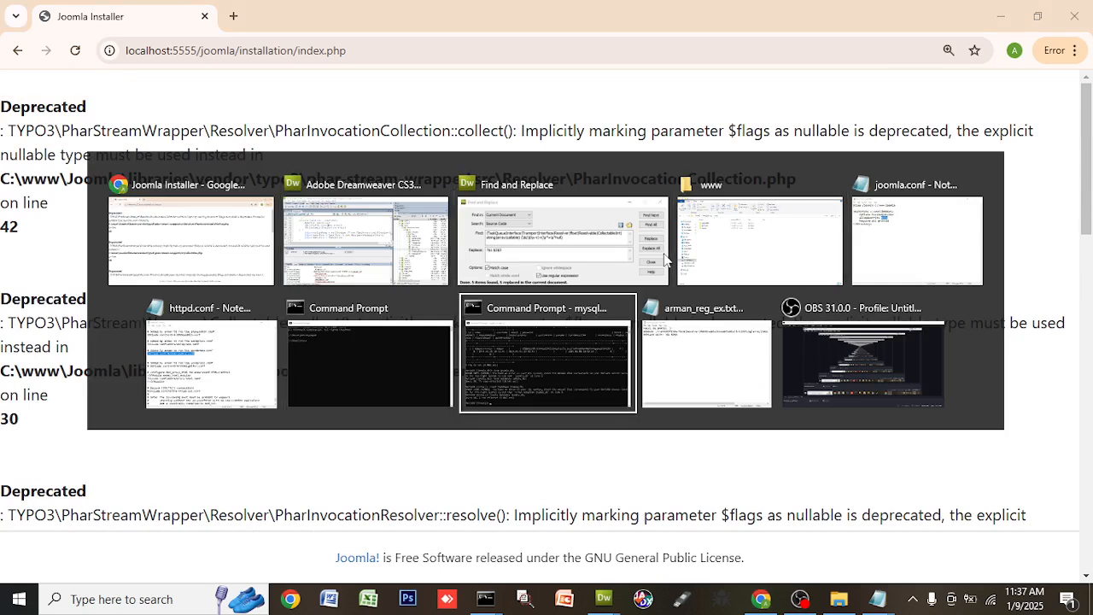
{"action": "key", "text": "Tab"}
{"action": "key", "text": "Tab"}
{"action": "key", "text": "Tab"}
{"action": "key", "text": "Tab"}
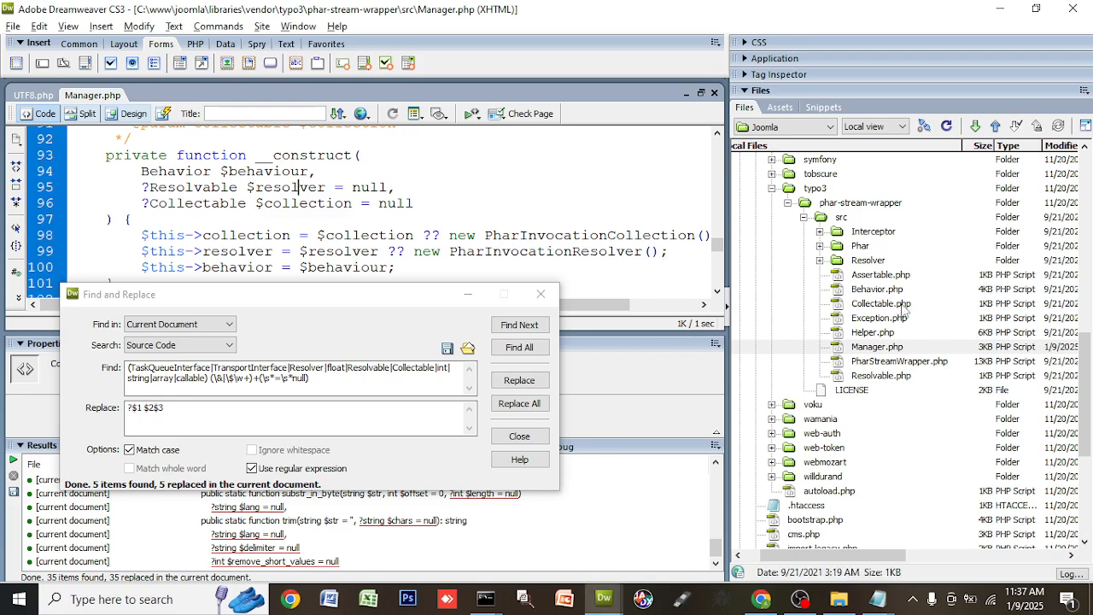
- Open PharInvocationCollection.php from Resolver and change its collect() parameter to ?int $flags = null
{"action": "double_click", "coordinate": [868, 262]}
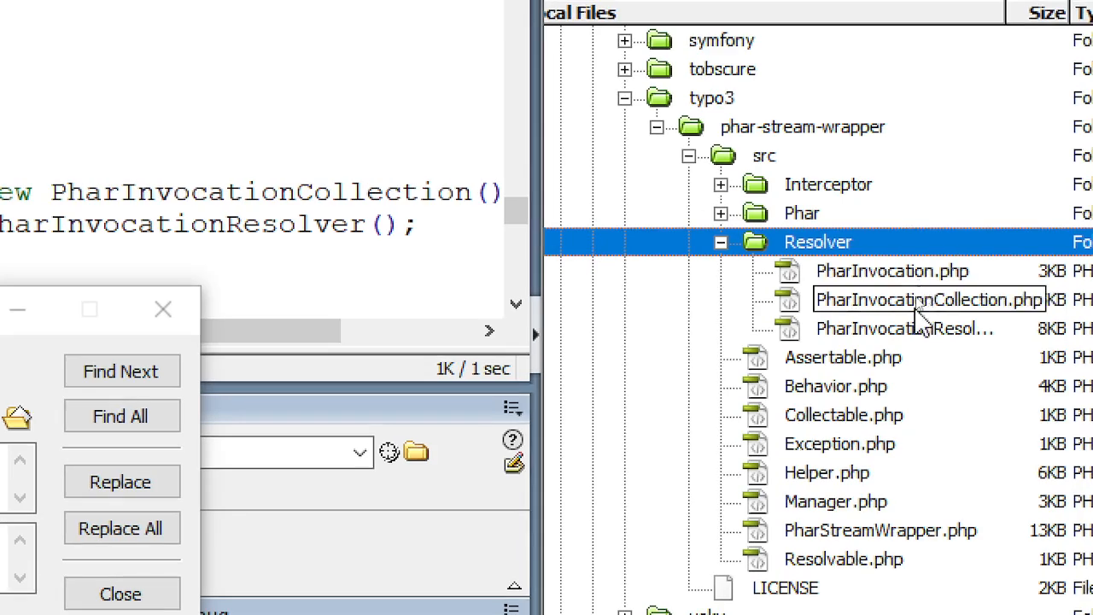
{"action": "key", "text": "alt+Tab"}
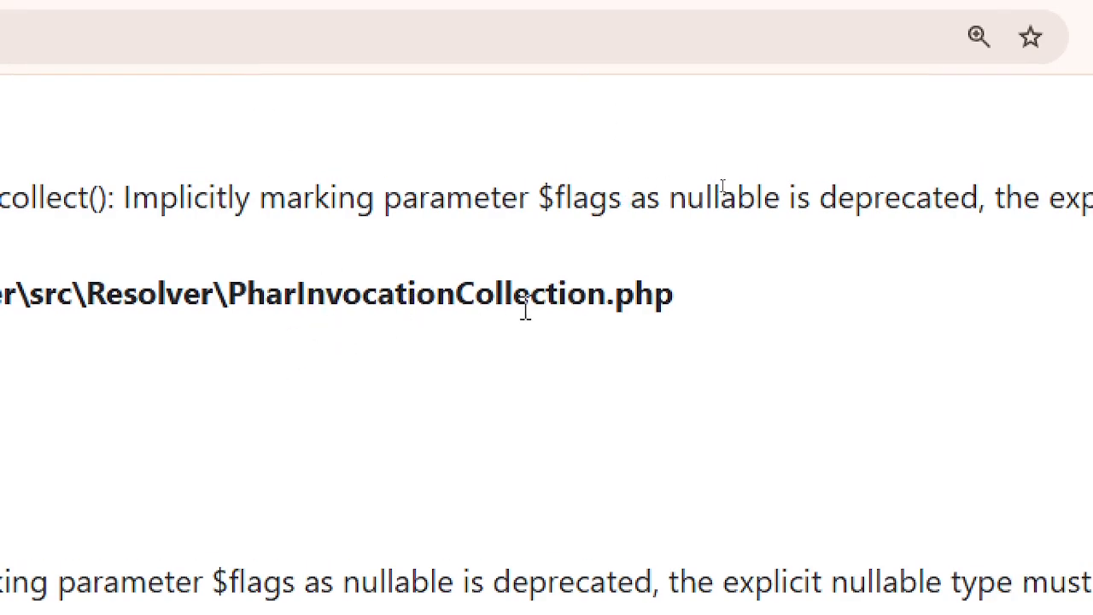
{"action": "key", "text": "alt+Tab"}
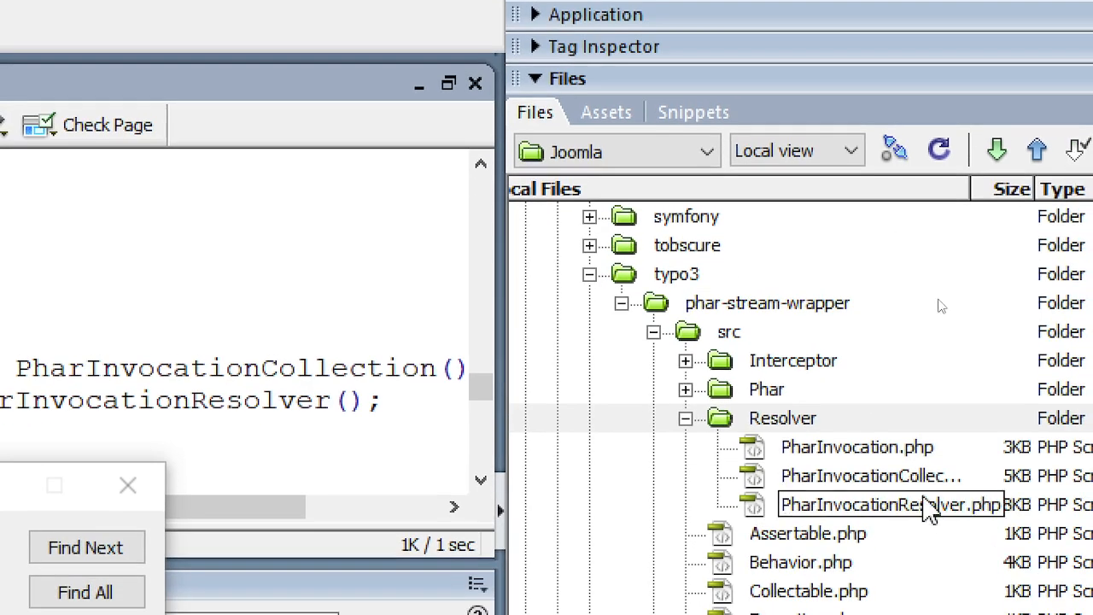
{"action": "left_click", "coordinate": [904, 478]}
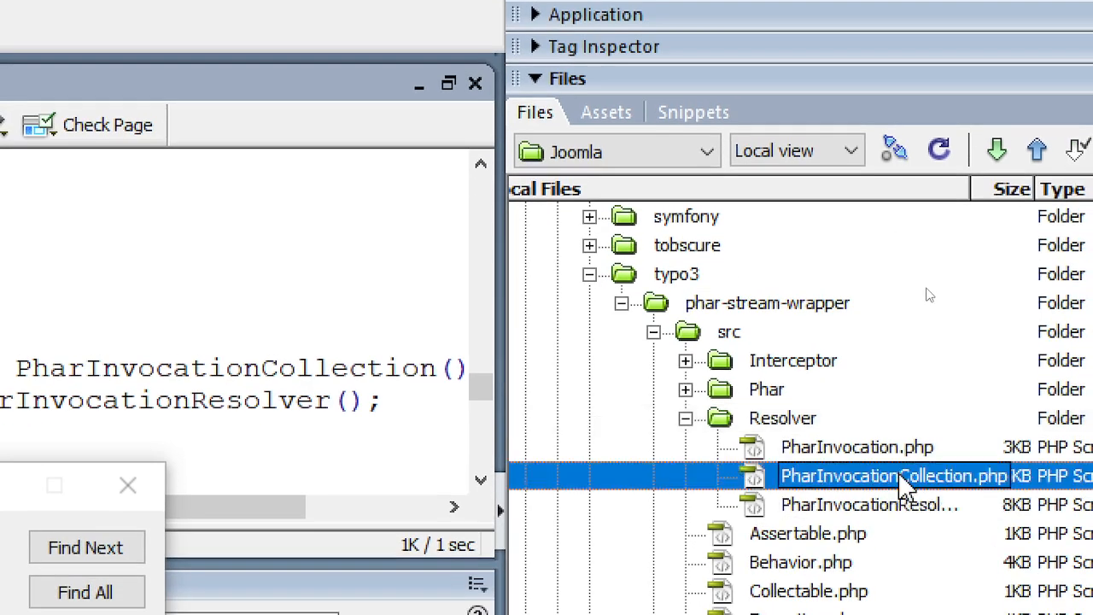
{"action": "double_click", "coordinate": [904, 478]}
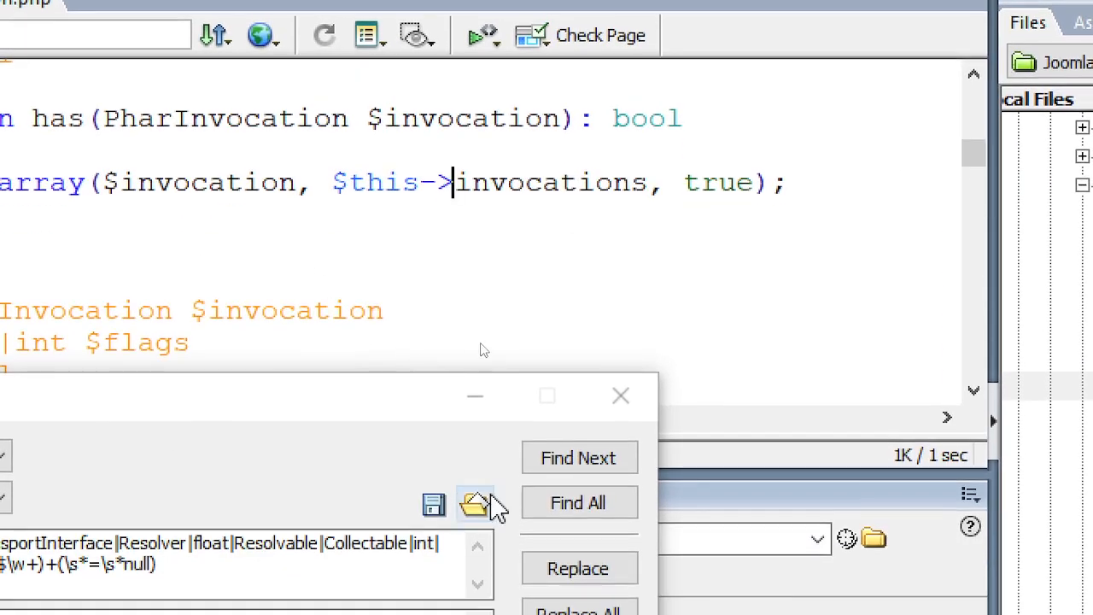
{"action": "left_click", "coordinate": [556, 475]}
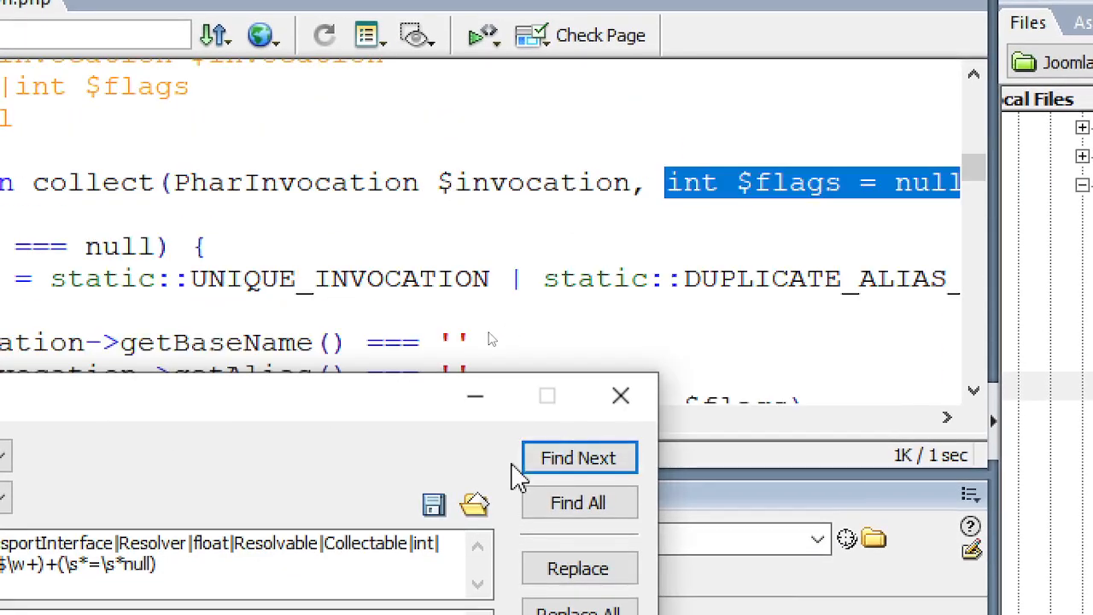
{"action": "left_click", "coordinate": [572, 568]}
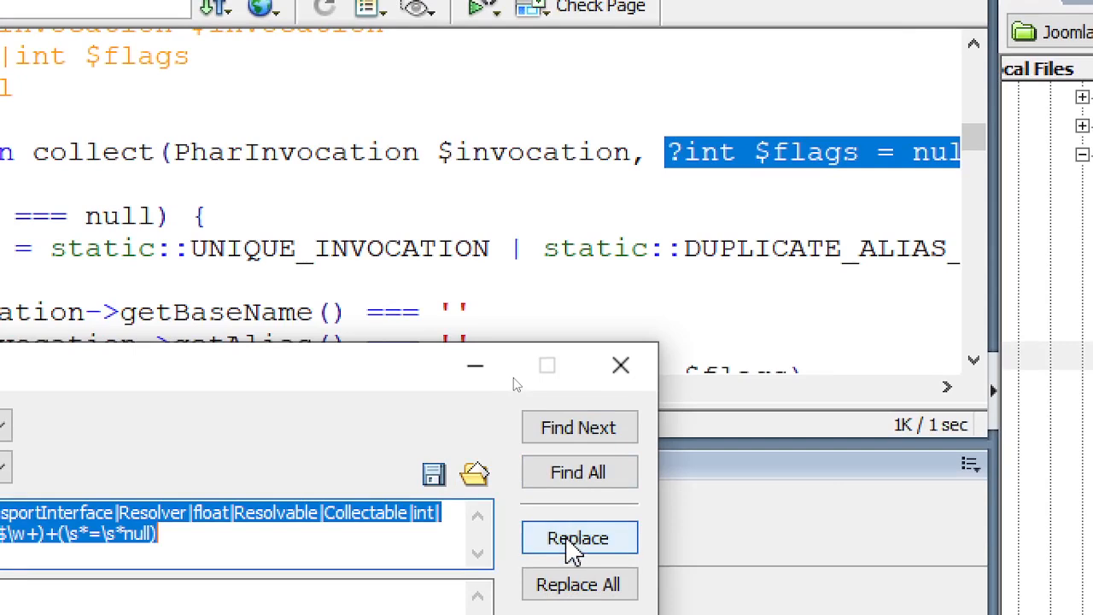
{"action": "left_click", "coordinate": [579, 428]}
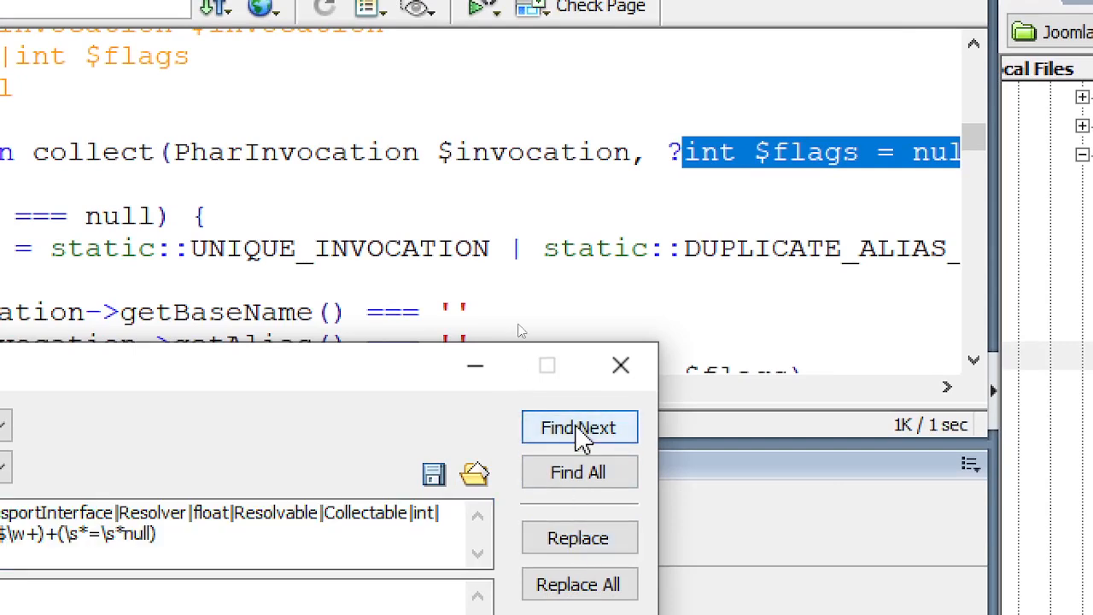
{"action": "left_click", "coordinate": [419, 202]}
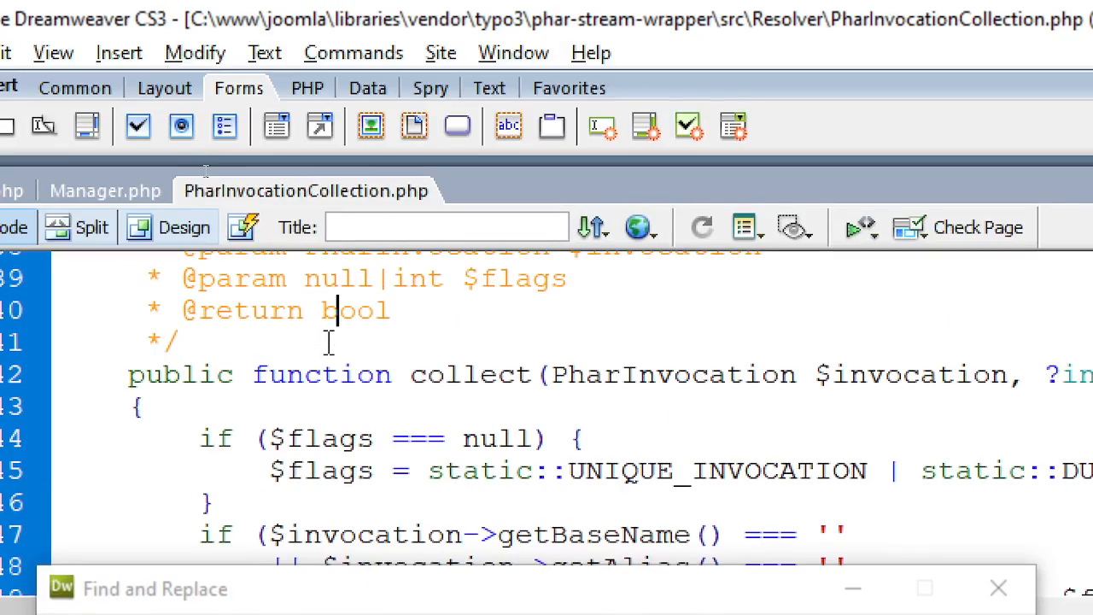
- Reload the Joomla installer in Chrome, now flagging Collectable::collect()'s implicitly nullable $flags
{"action": "key", "text": "alt+Tab"}
{"action": "key", "text": "alt+Tab"}
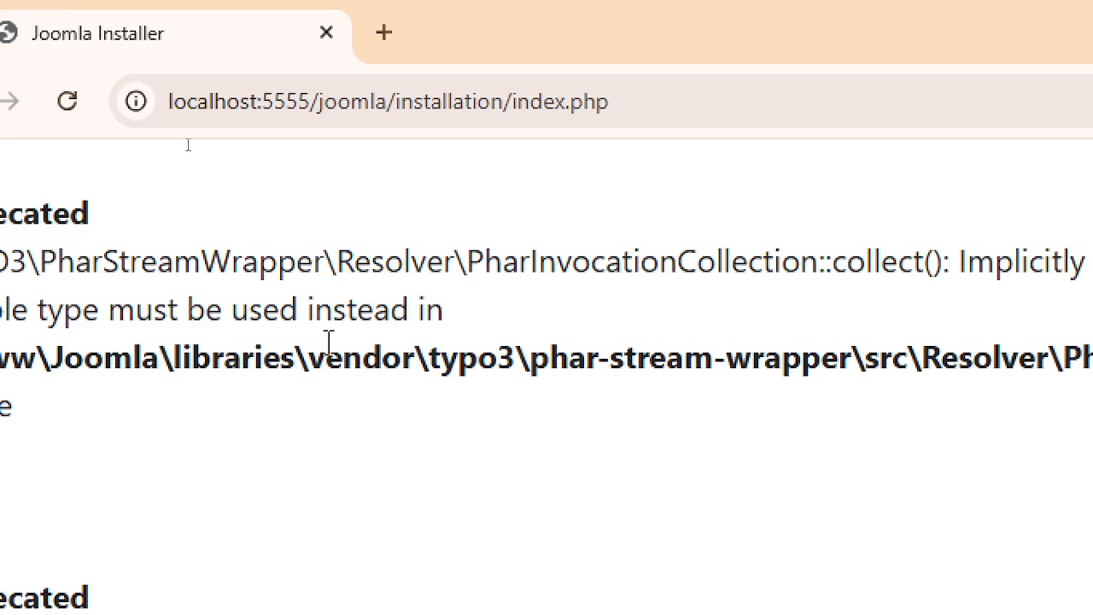
{"action": "left_click", "coordinate": [68, 103]}
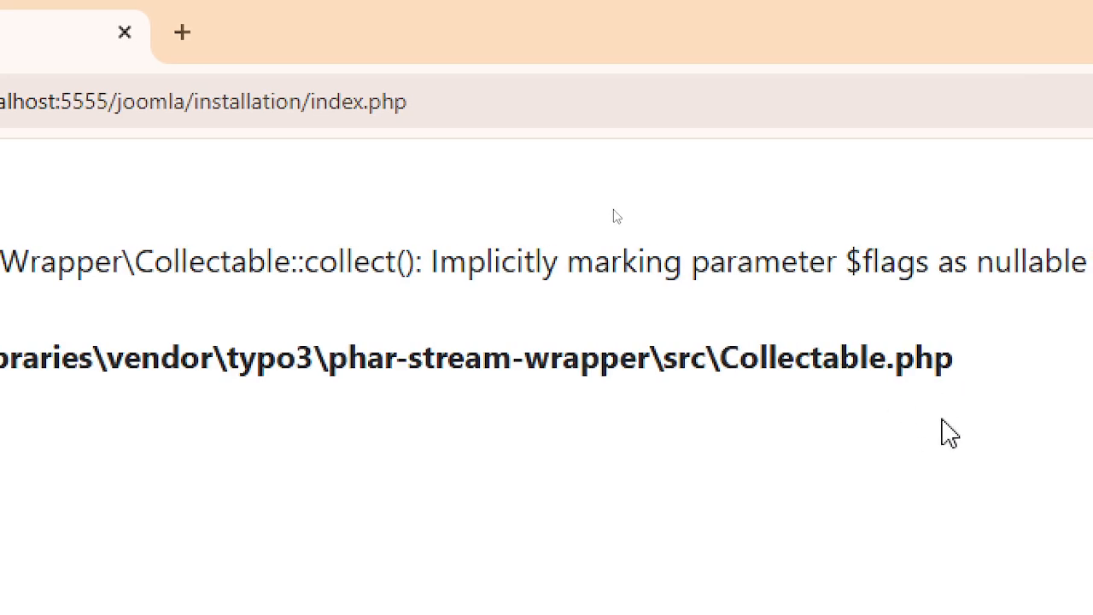
- Collapse the Resolver folder in Dreamweaver's Files panel to bring Collectable.php into view in src
{"action": "key", "text": "alt+Tab"}
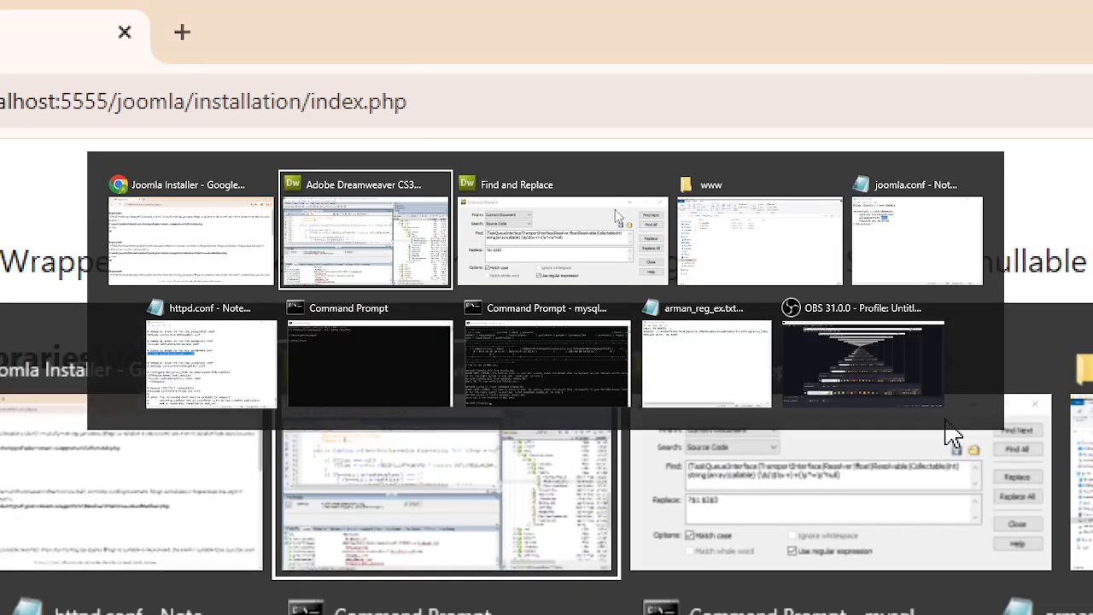
{"action": "key", "text": "Tab"}
{"action": "key", "text": "Tab"}
{"action": "key", "text": "Tab"}
{"action": "key", "text": "Tab"}
{"action": "key", "text": "Tab"}
{"action": "key", "text": "Tab"}
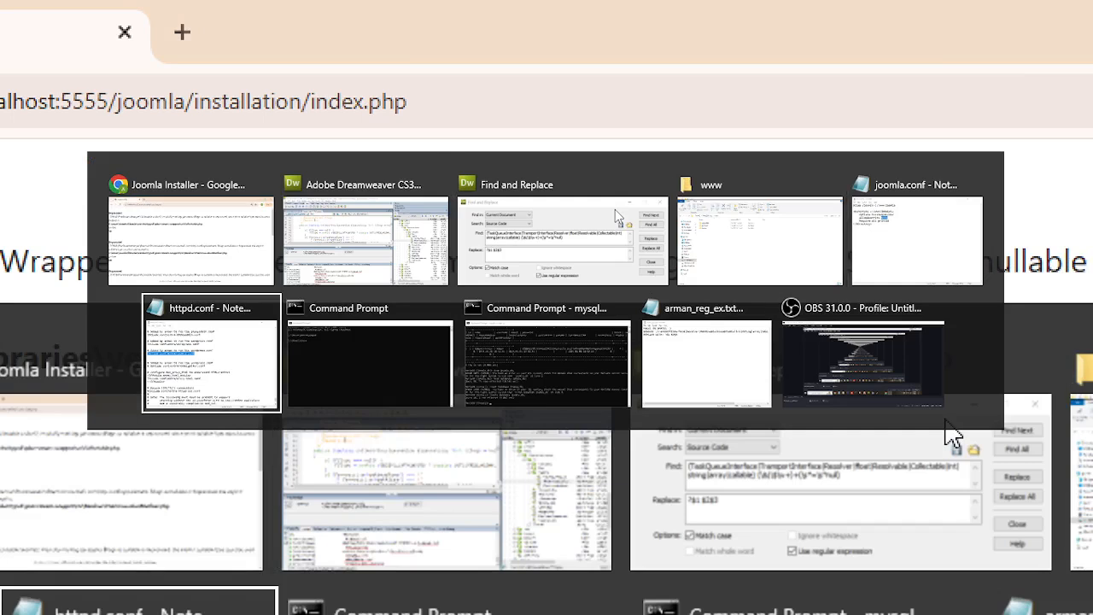
{"action": "key", "text": "Tab"}
{"action": "key", "text": "Tab"}
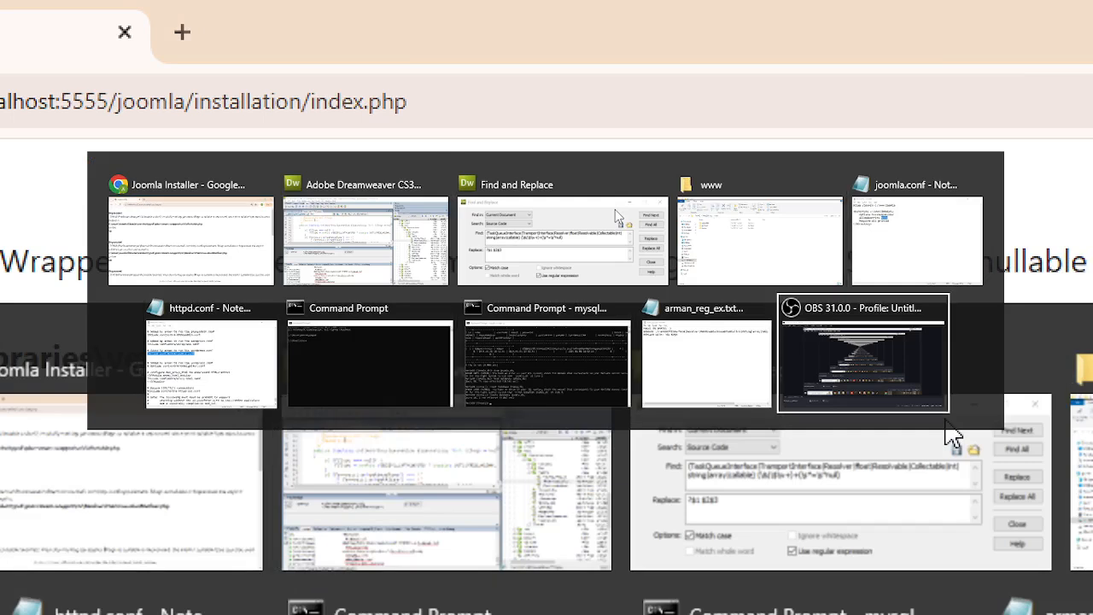
{"action": "key", "text": "Tab"}
{"action": "key", "text": "Tab"}
{"action": "key", "text": "Tab"}
{"action": "key", "text": "Tab"}
{"action": "key", "text": "Tab"}
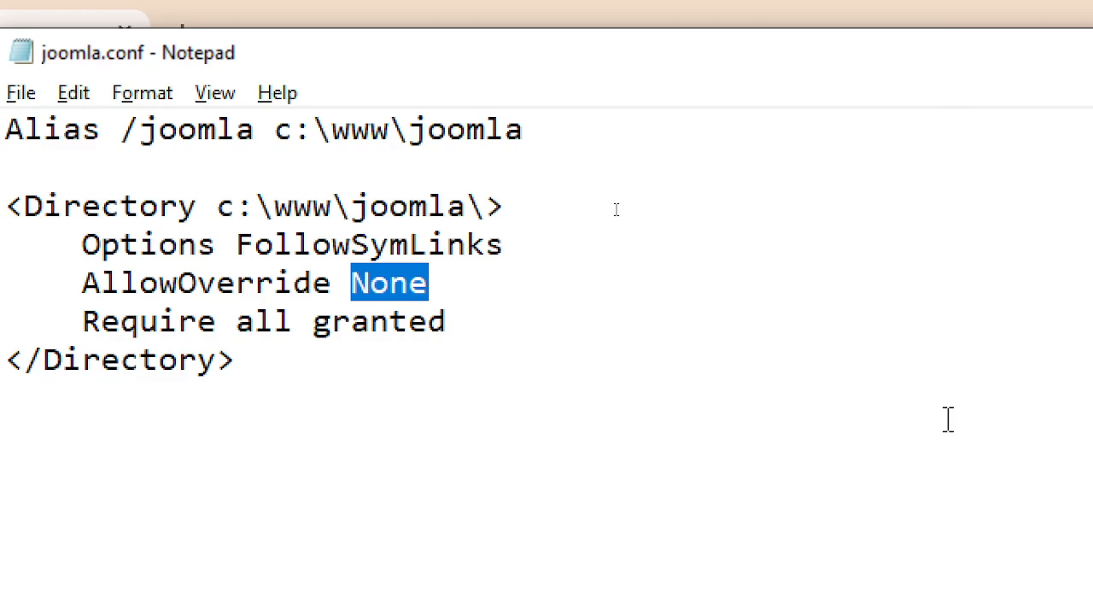
{"action": "key", "text": "alt+Tab"}
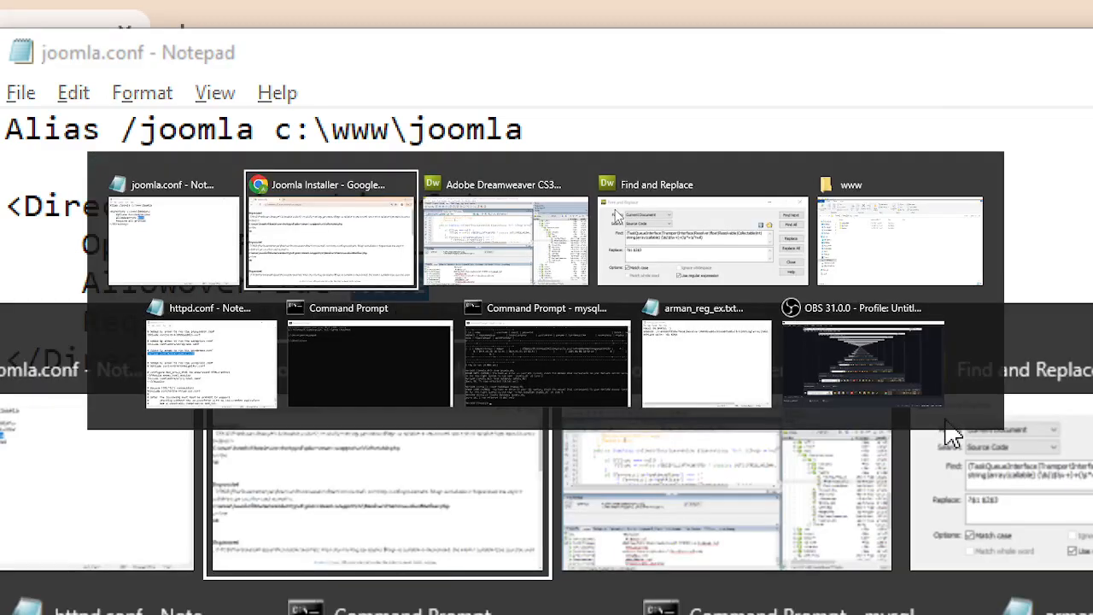
{"action": "key", "text": "Tab"}
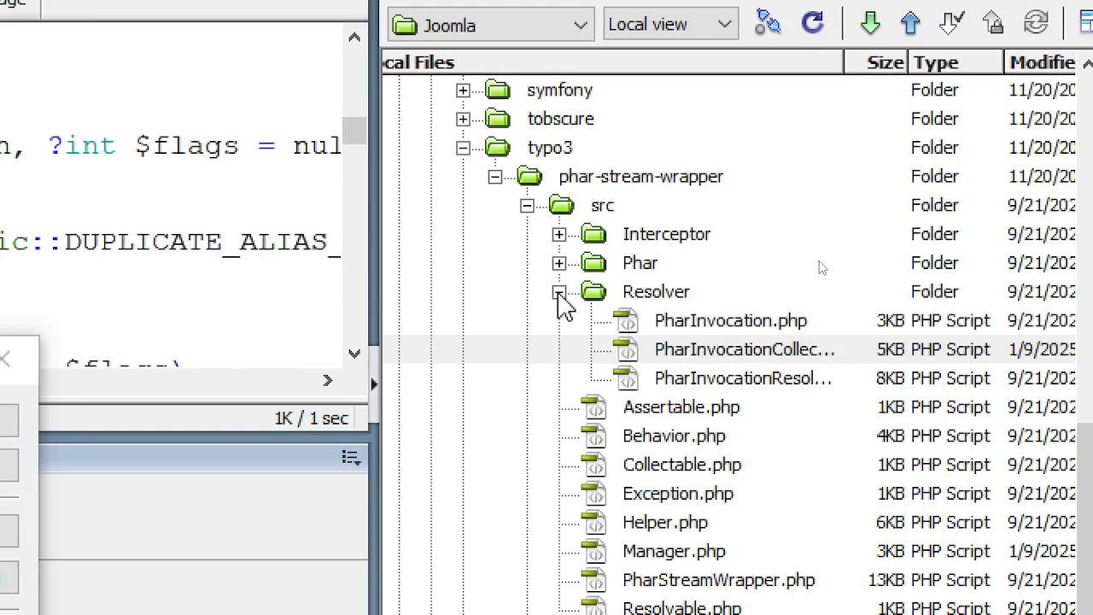
{"action": "left_click", "coordinate": [559, 292]}
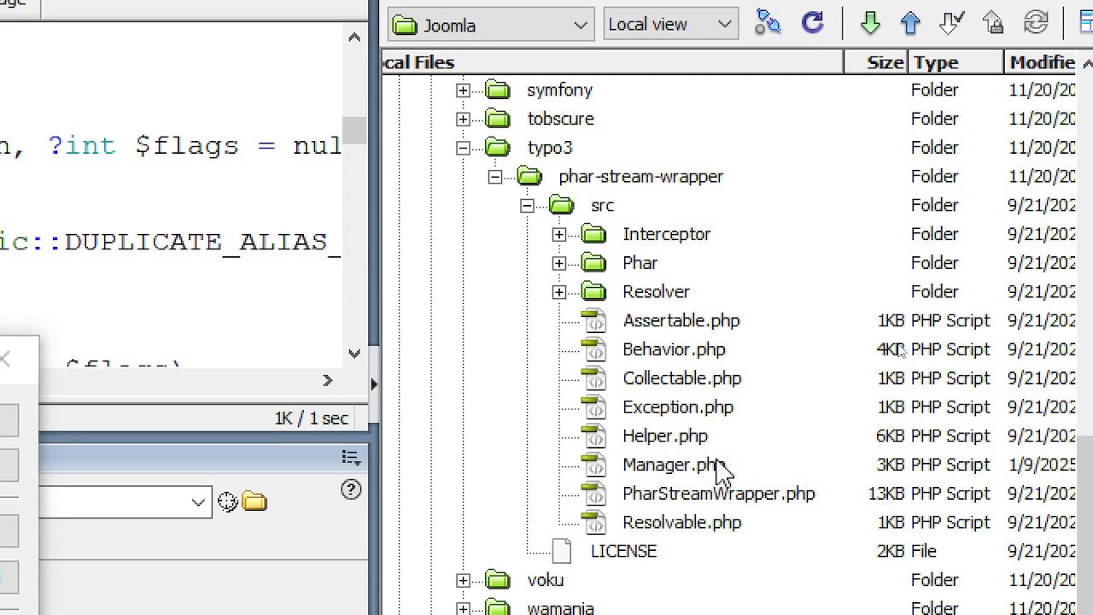
{"action": "key", "text": "alt+Tab"}
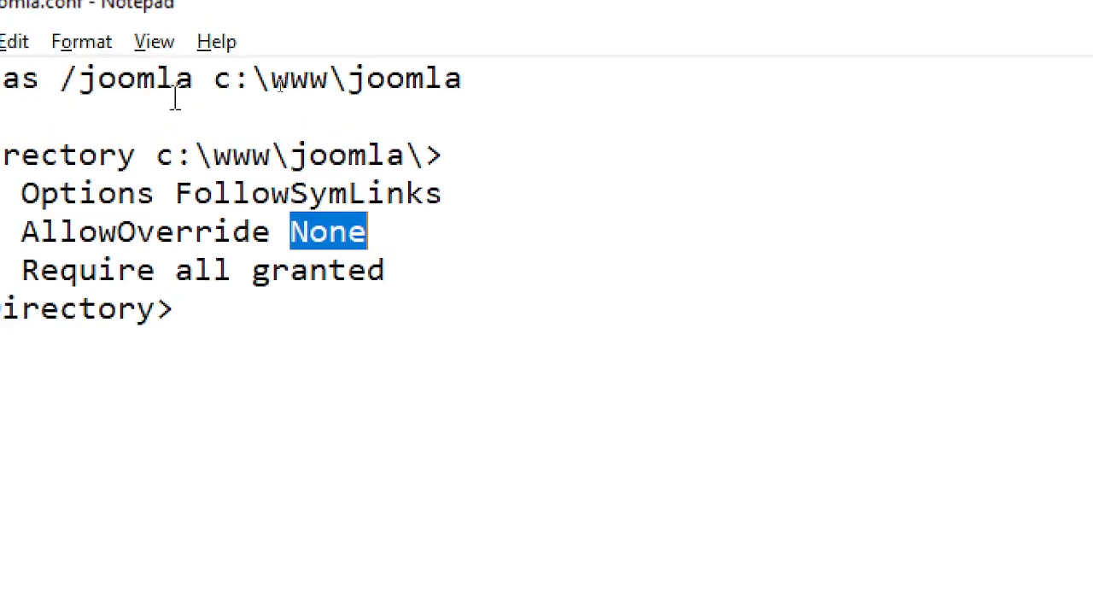
{"action": "key", "text": "alt+Tab"}
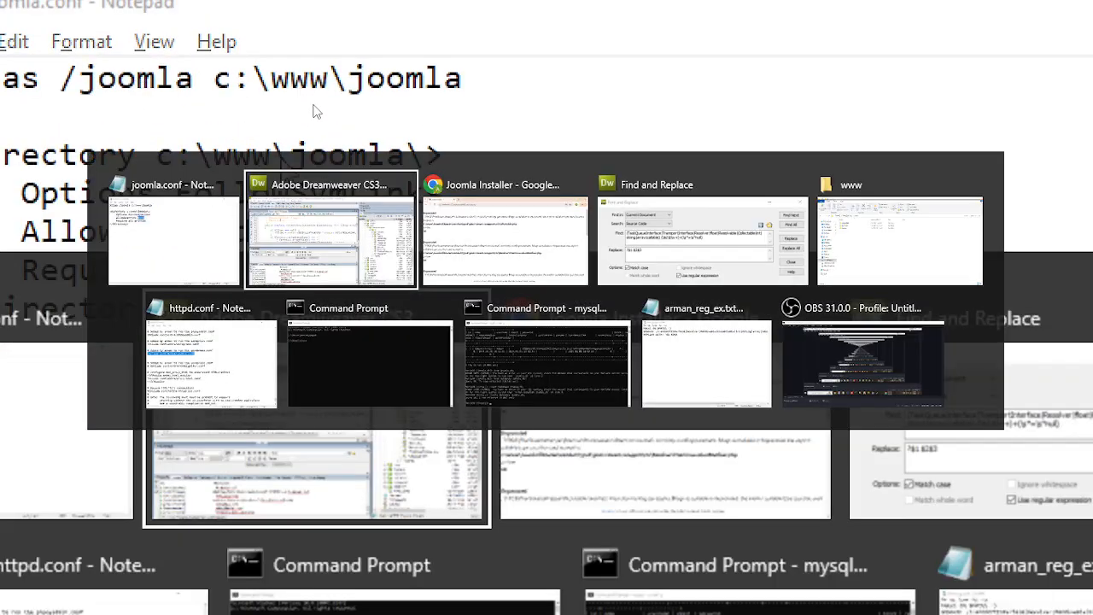
{"action": "key", "text": "alt+Tab"}
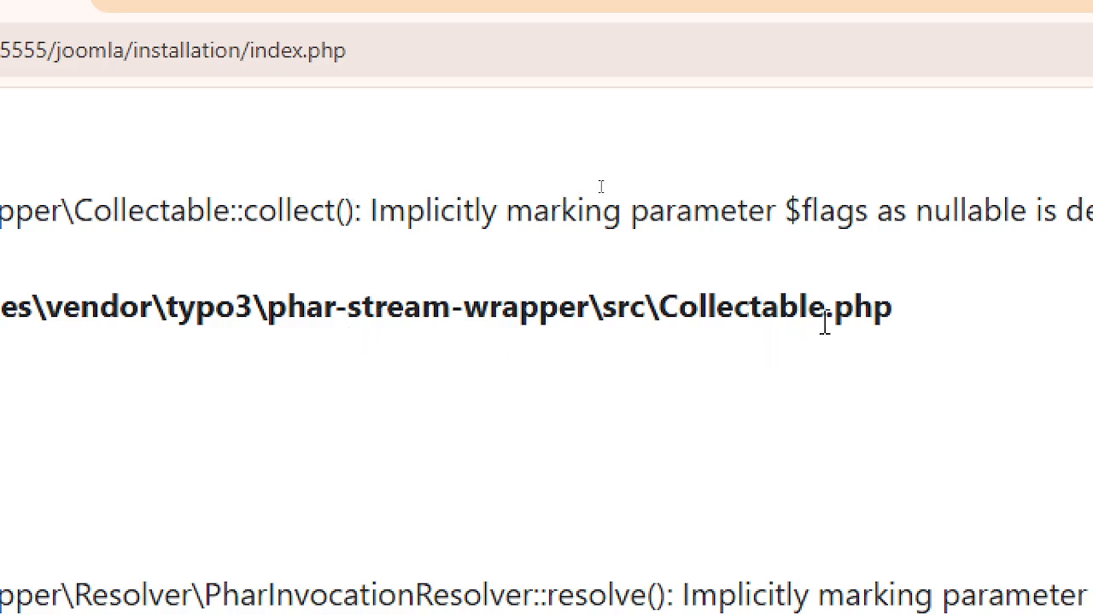
{"action": "key", "text": "alt+Tab"}
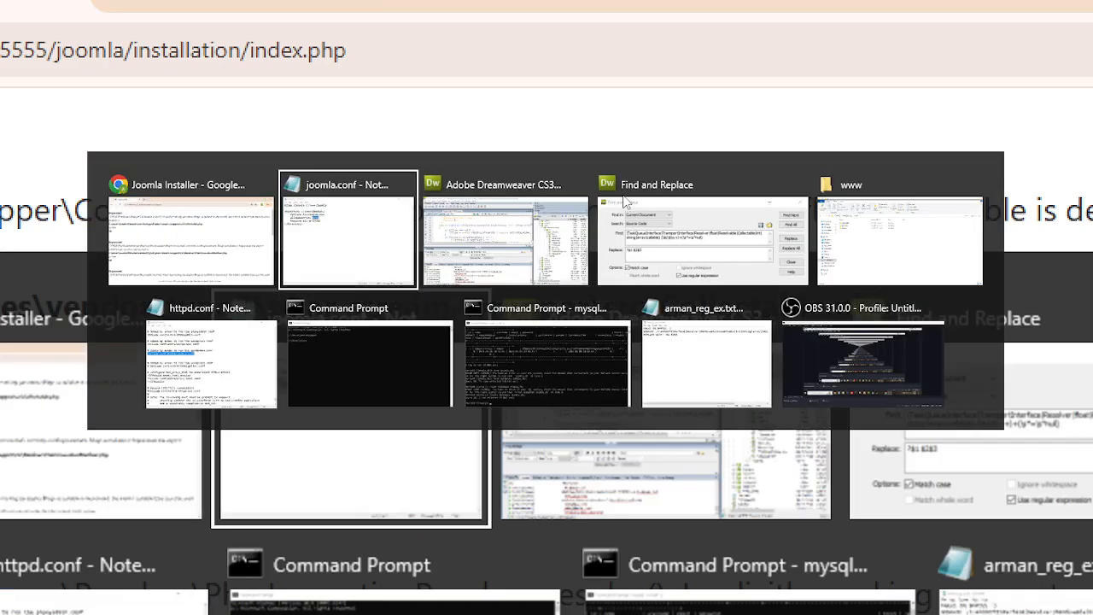
{"action": "key", "text": "alt+Tab"}
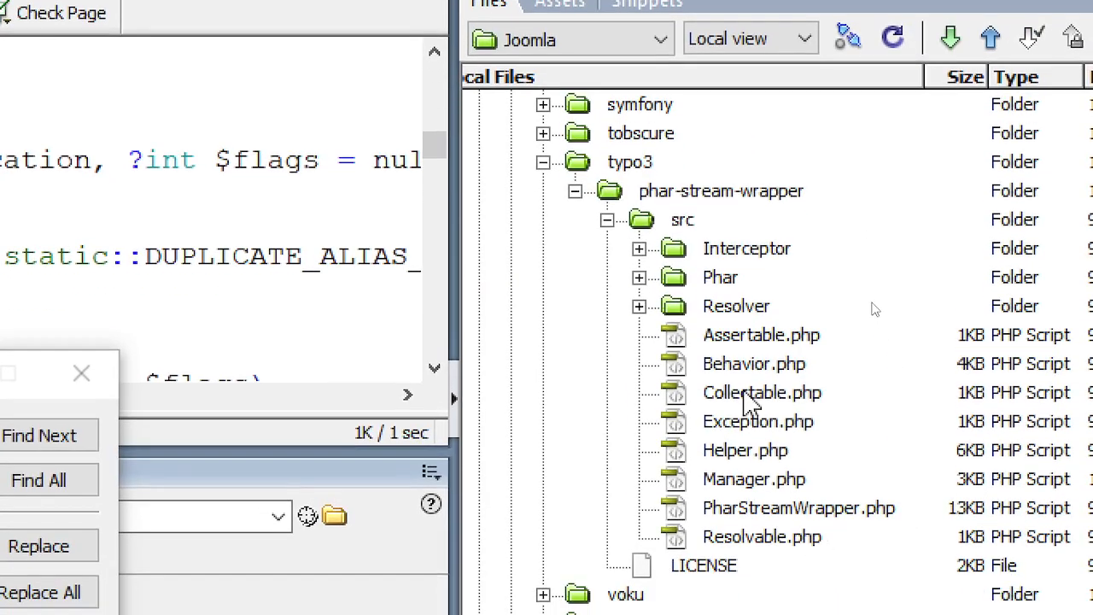
- Open Collectable.php and change its collect() parameter to ?int $flags
{"action": "left_click", "coordinate": [745, 437]}
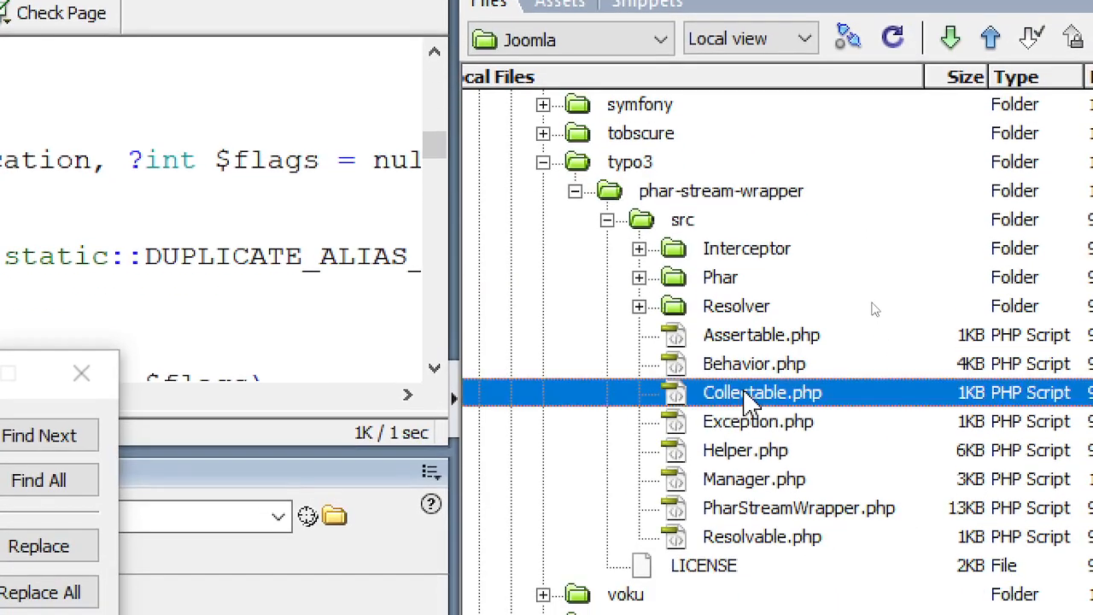
{"action": "double_click", "coordinate": [745, 394]}
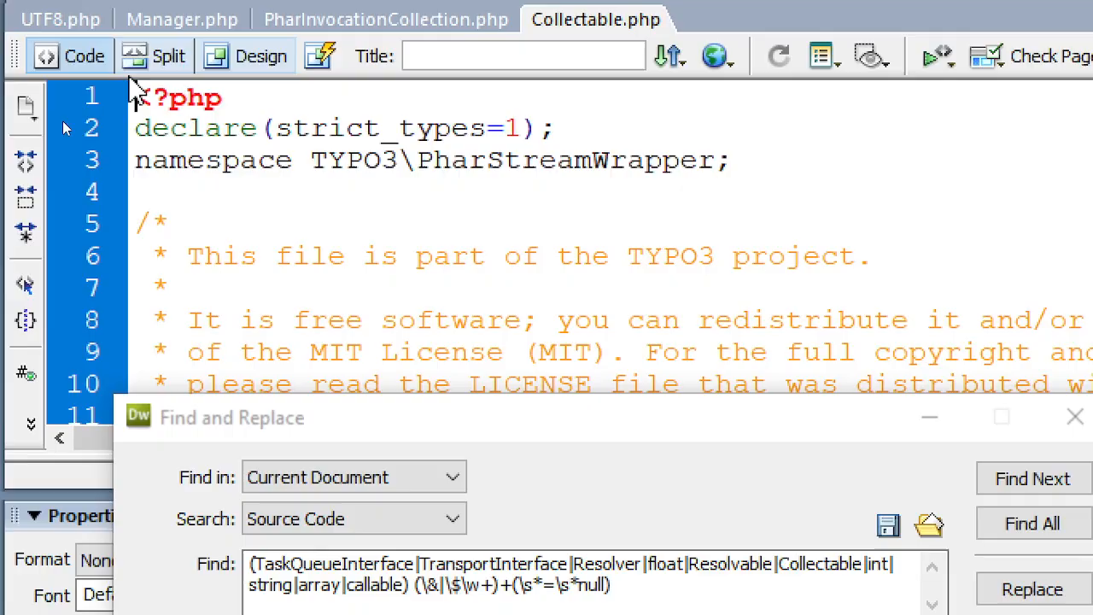
{"action": "left_click", "coordinate": [955, 483]}
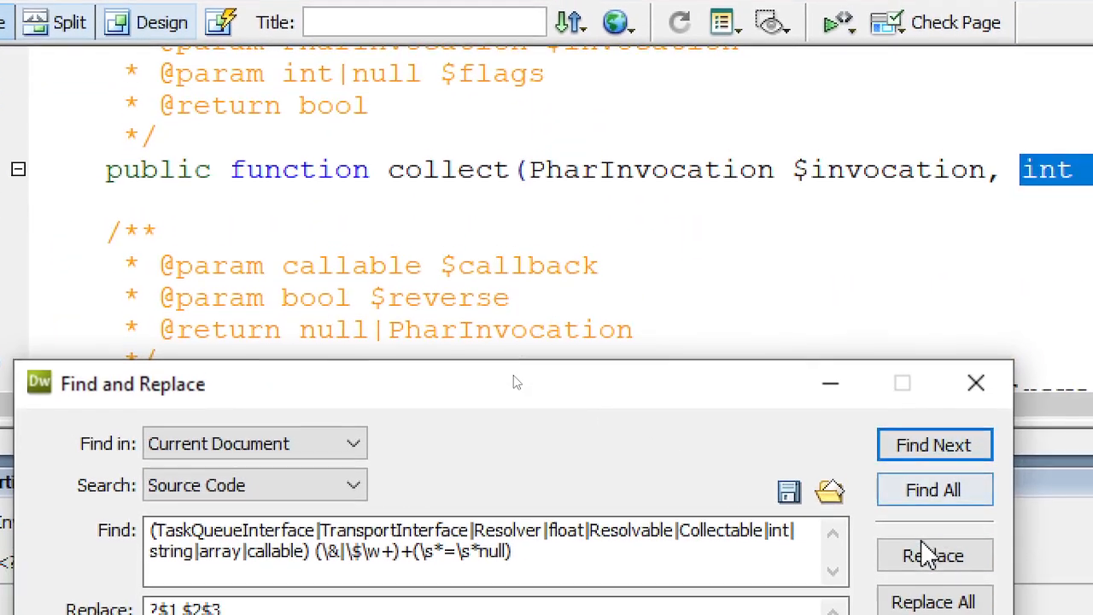
{"action": "left_click", "coordinate": [936, 595]}
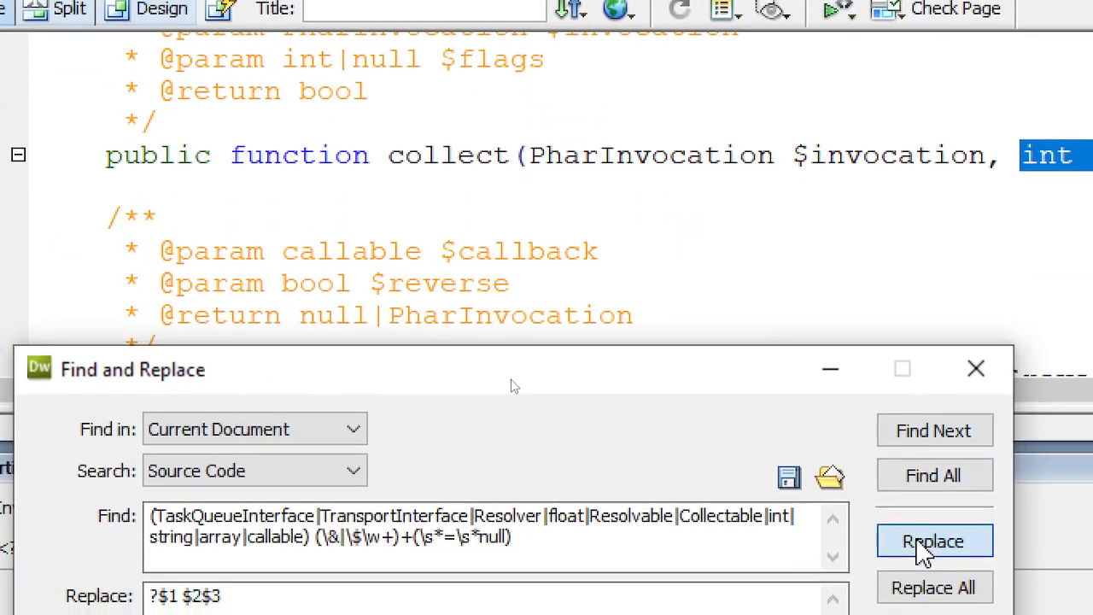
{"action": "left_click", "coordinate": [426, 217]}
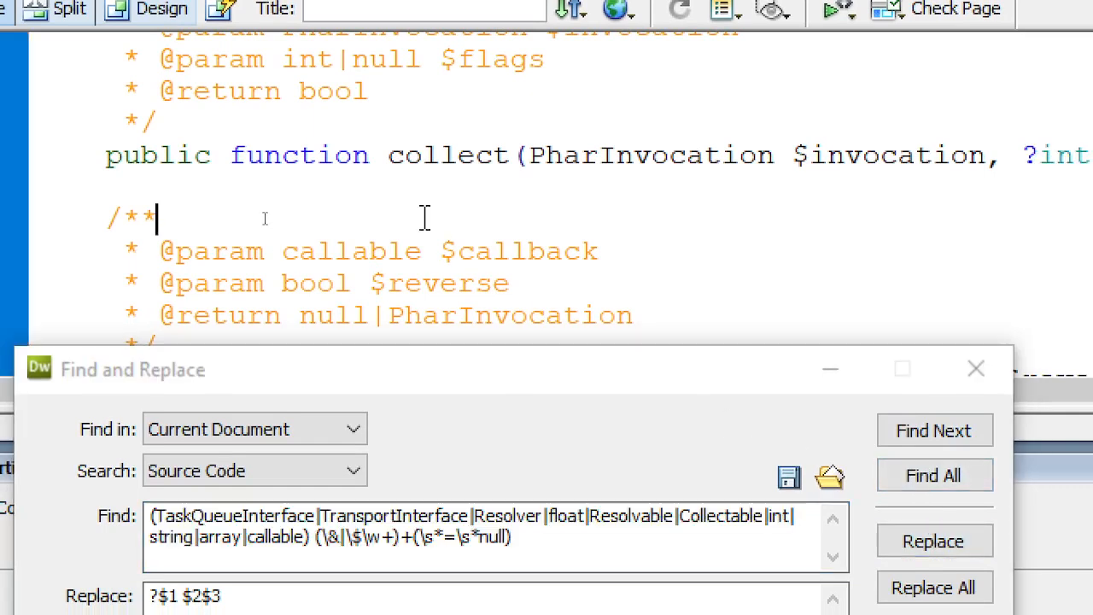
{"action": "key", "text": "alt+Tab"}
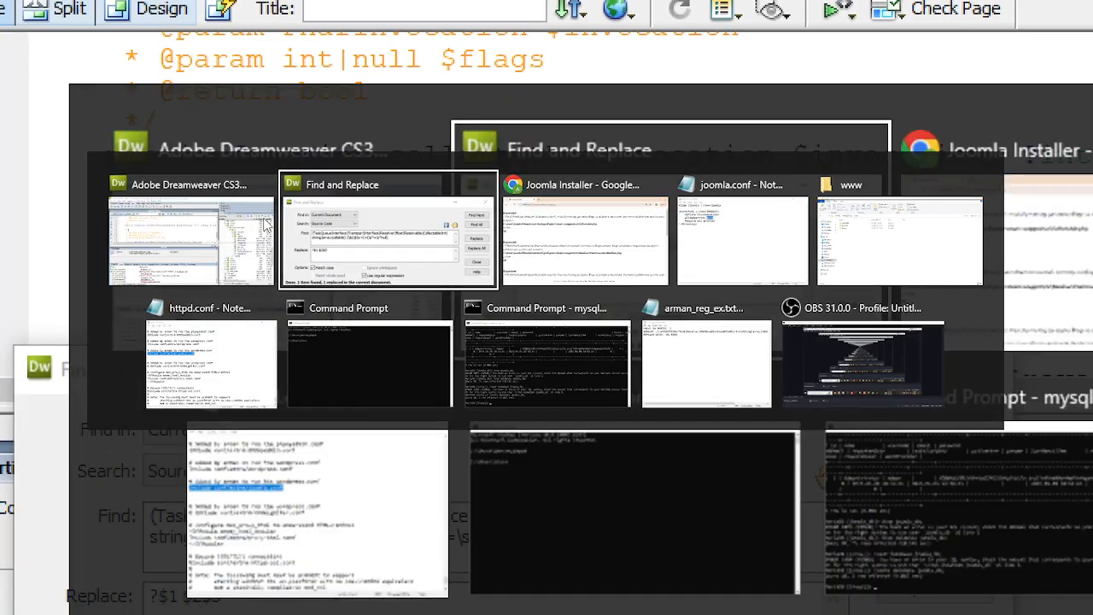
{"action": "key", "text": "alt+Tab"}
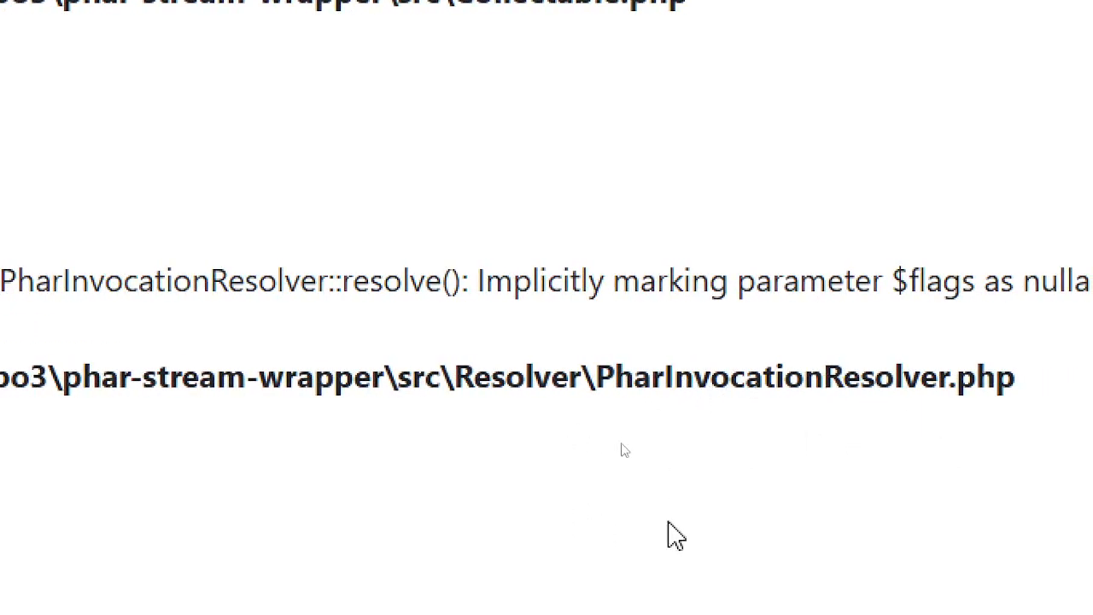
{"action": "key", "text": "alt+Tab"}
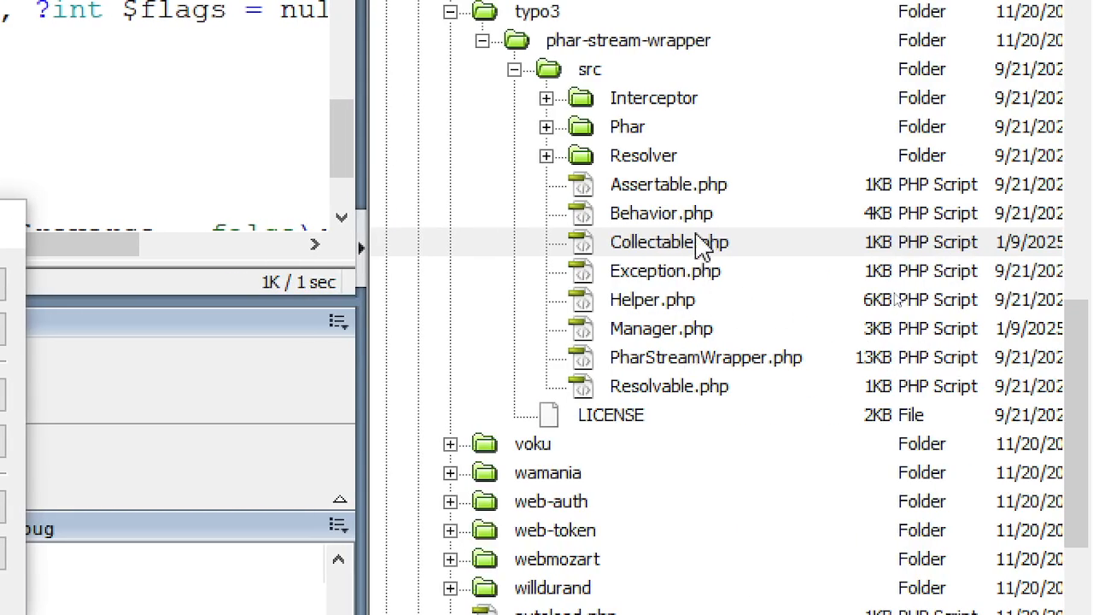
- Re-expand src and Resolver, reopen PharInvocationCollection.php and search it for remaining $flags = null parameters
{"action": "left_click", "coordinate": [547, 127]}
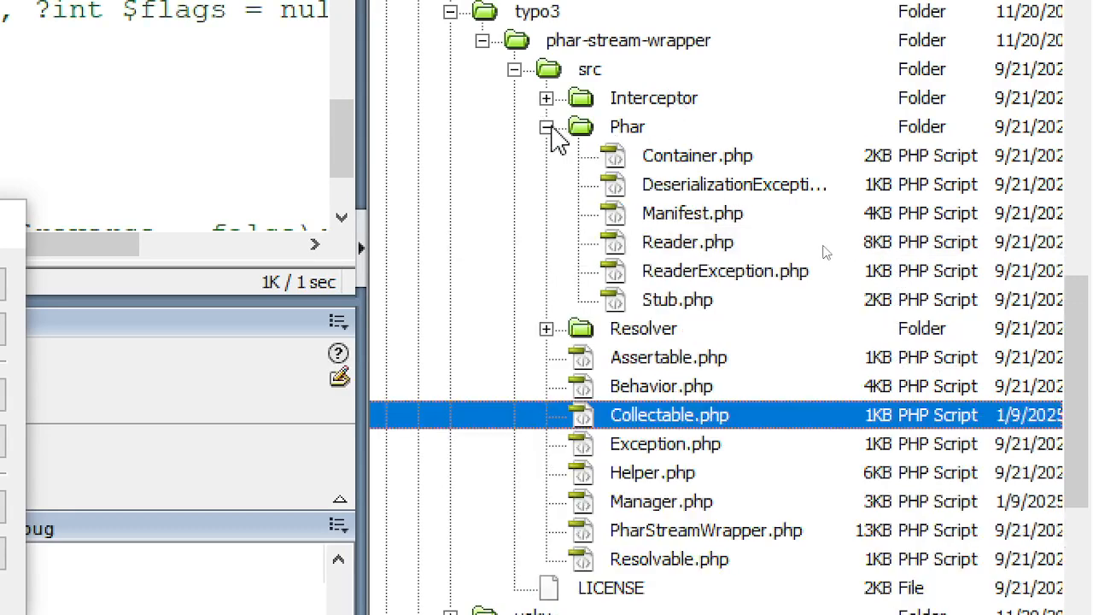
{"action": "left_click", "coordinate": [547, 128]}
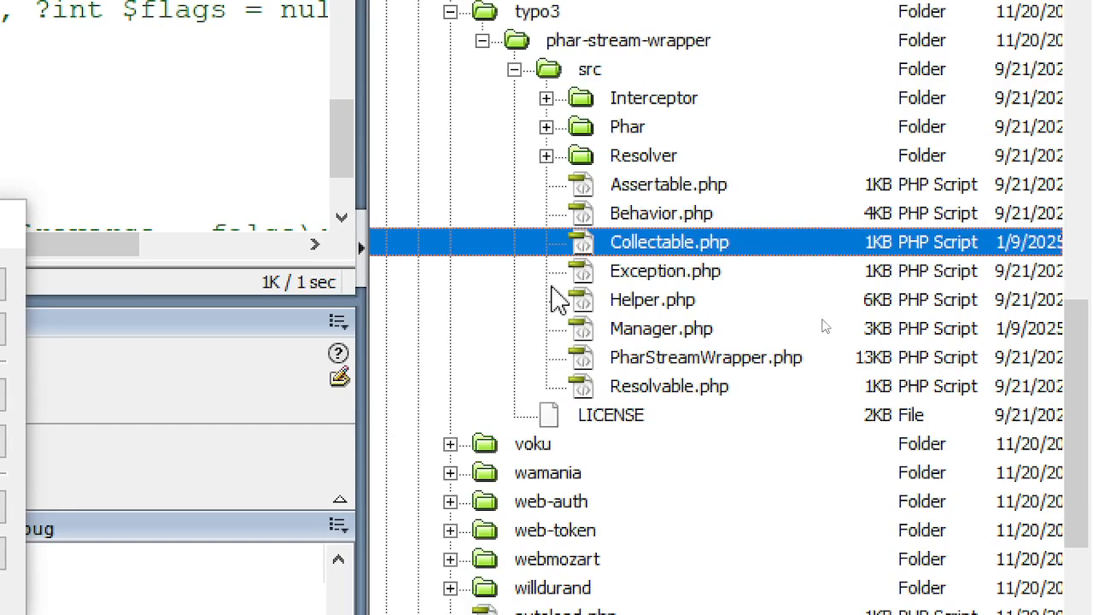
{"action": "left_click", "coordinate": [513, 69]}
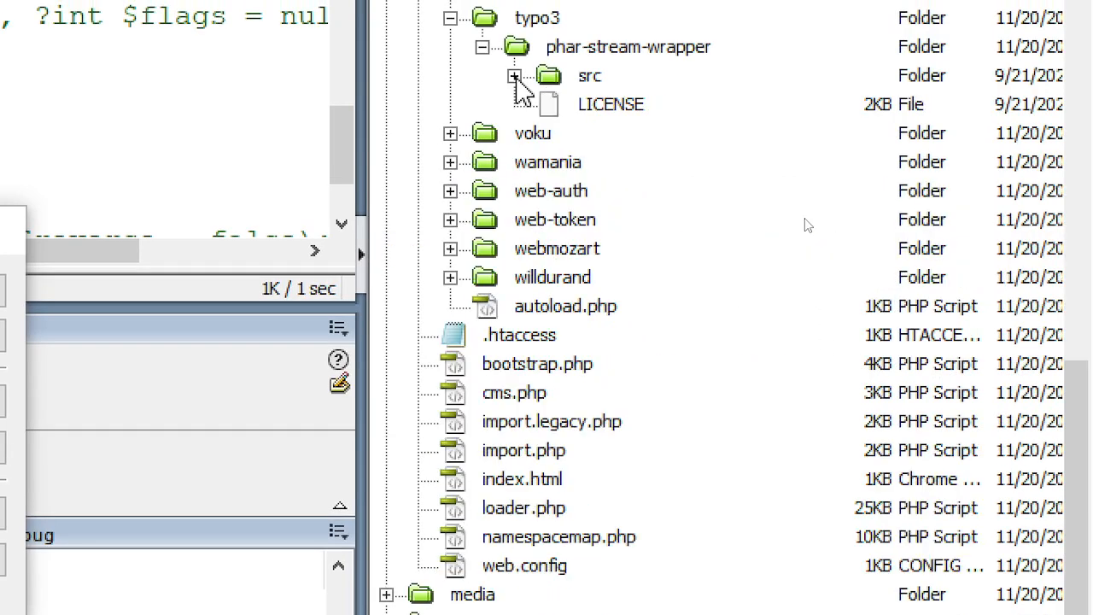
{"action": "key", "text": "alt+Tab"}
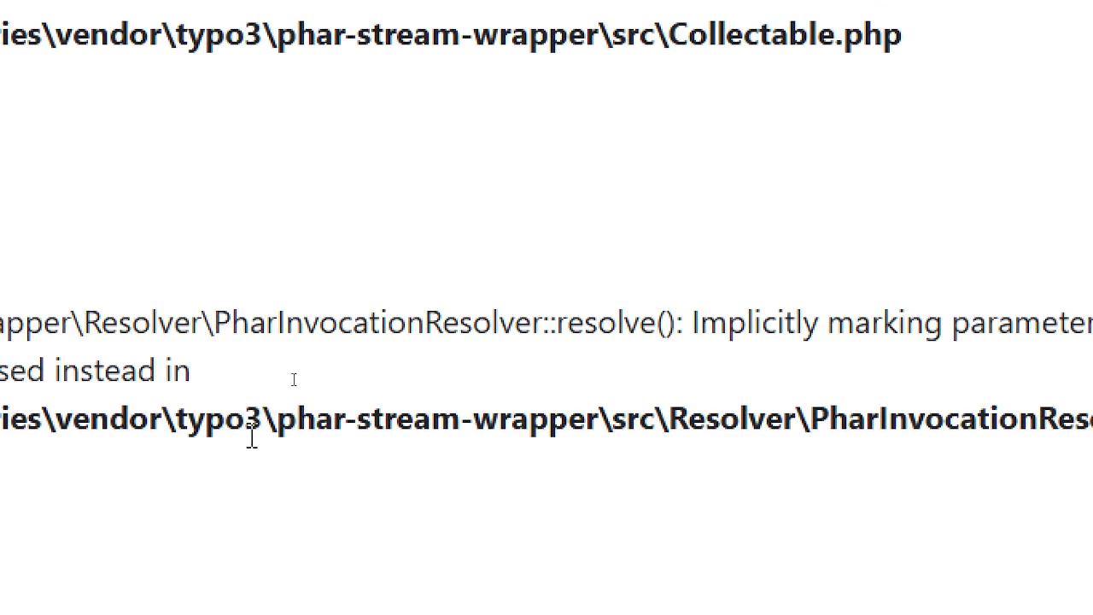
{"action": "key", "text": "alt+Tab"}
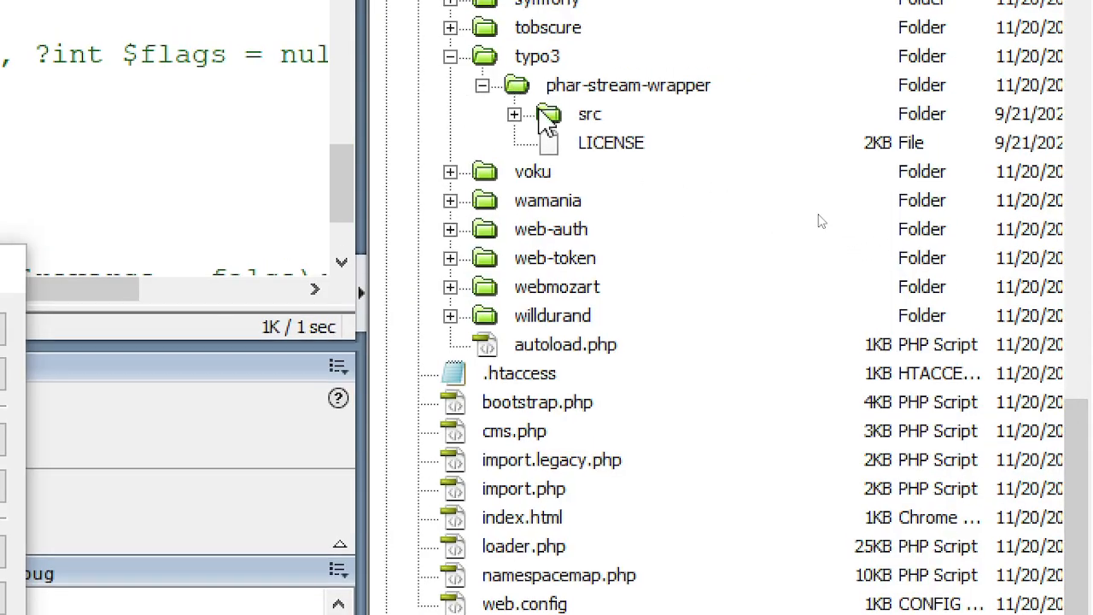
{"action": "left_click", "coordinate": [514, 113]}
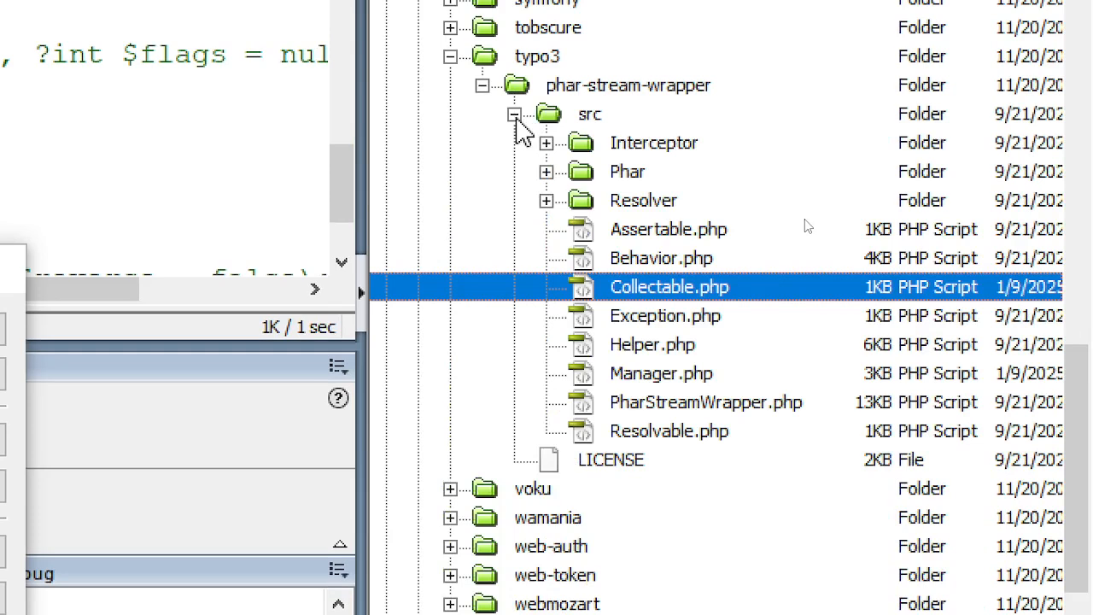
{"action": "left_click", "coordinate": [547, 201]}
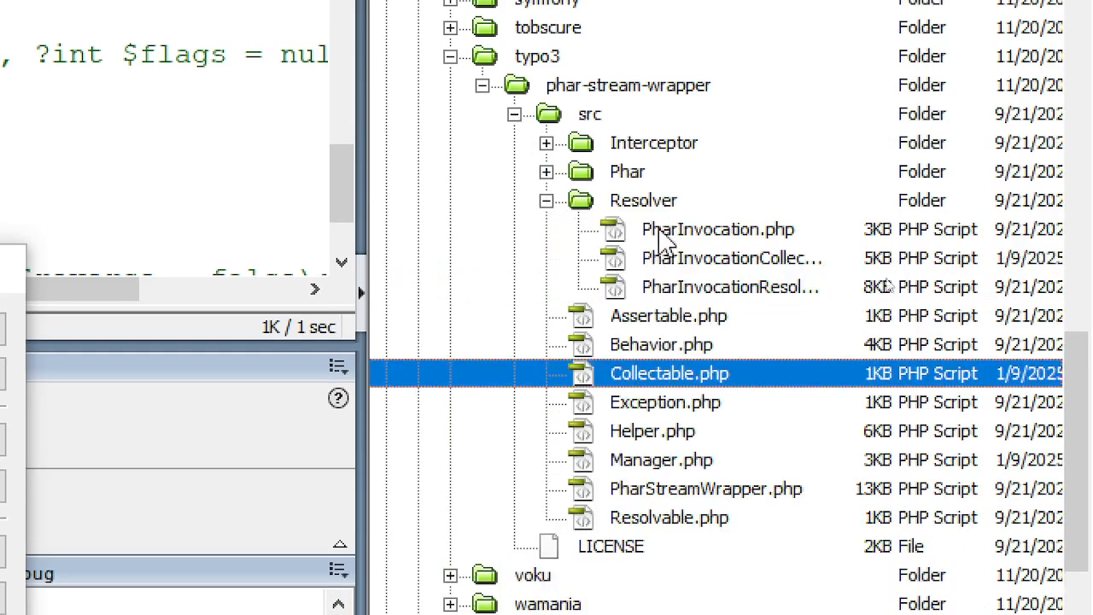
{"action": "double_click", "coordinate": [779, 265]}
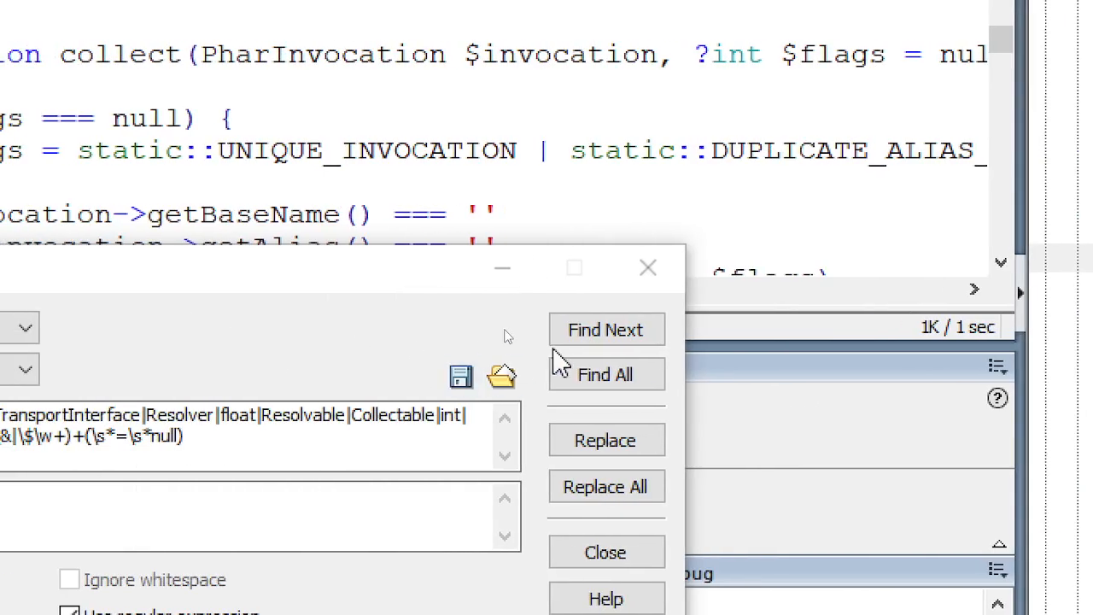
{"action": "left_click", "coordinate": [586, 335]}
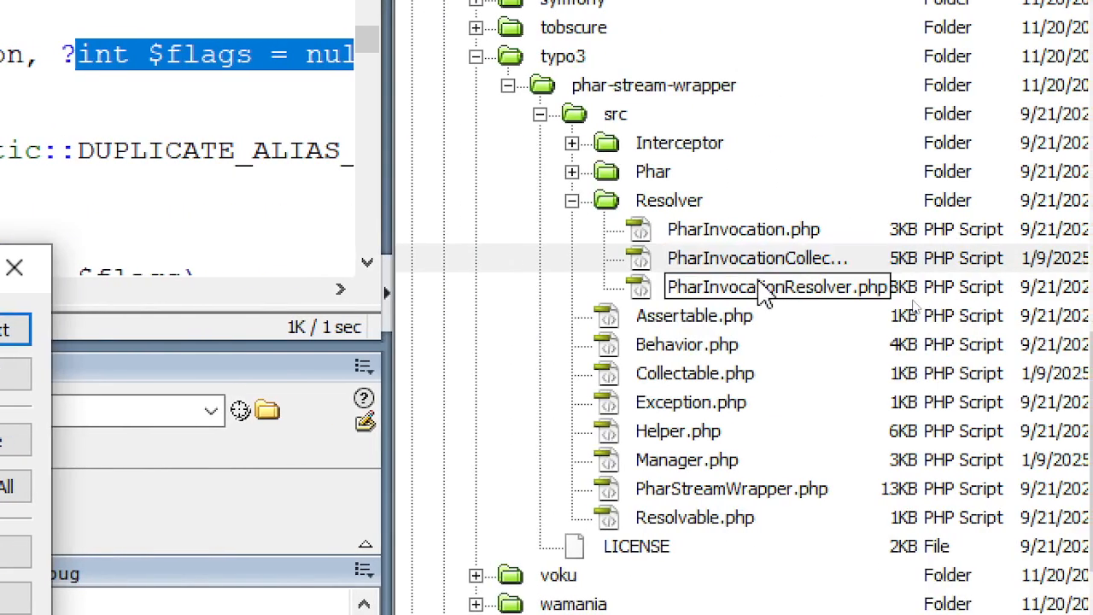
- Open PharInvocationResolver.php and change its resolve() parameter to ?int $flags = null
{"action": "left_click", "coordinate": [759, 287]}
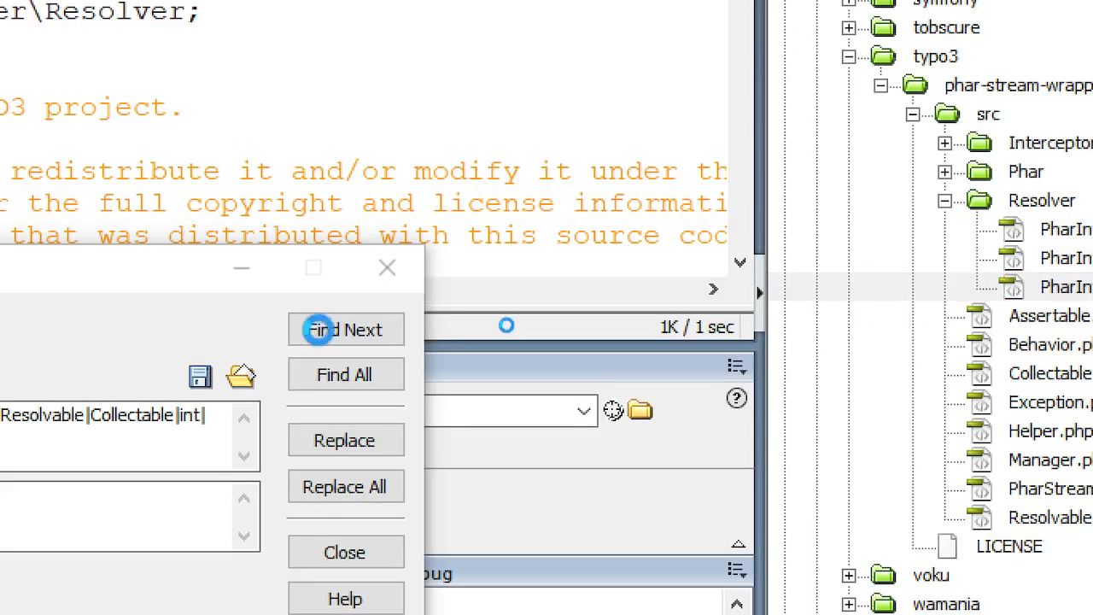
{"action": "left_click", "coordinate": [332, 330]}
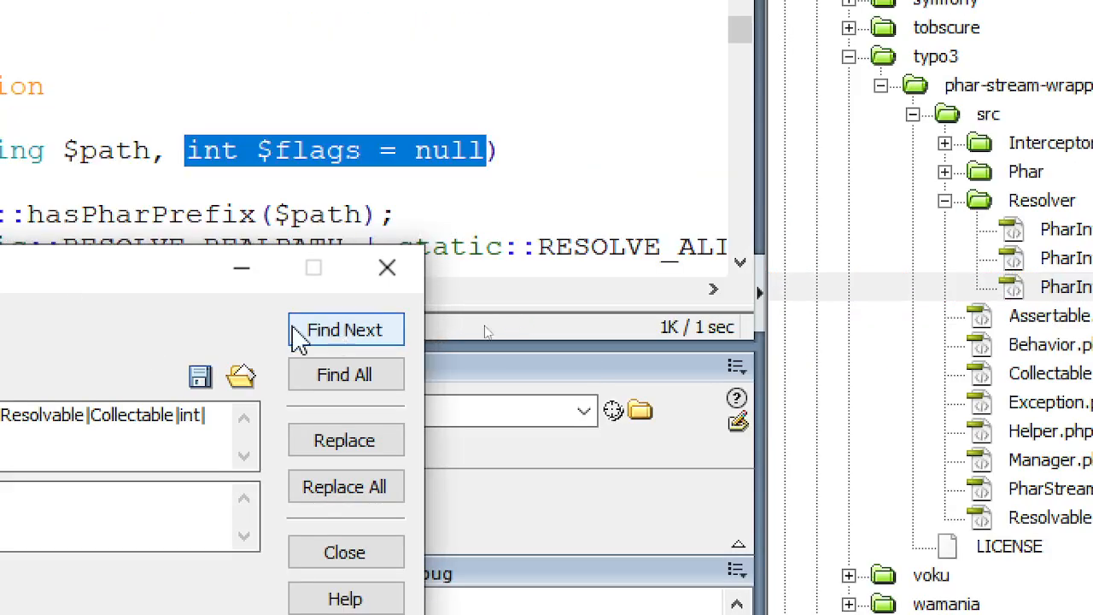
{"action": "left_click", "coordinate": [313, 438]}
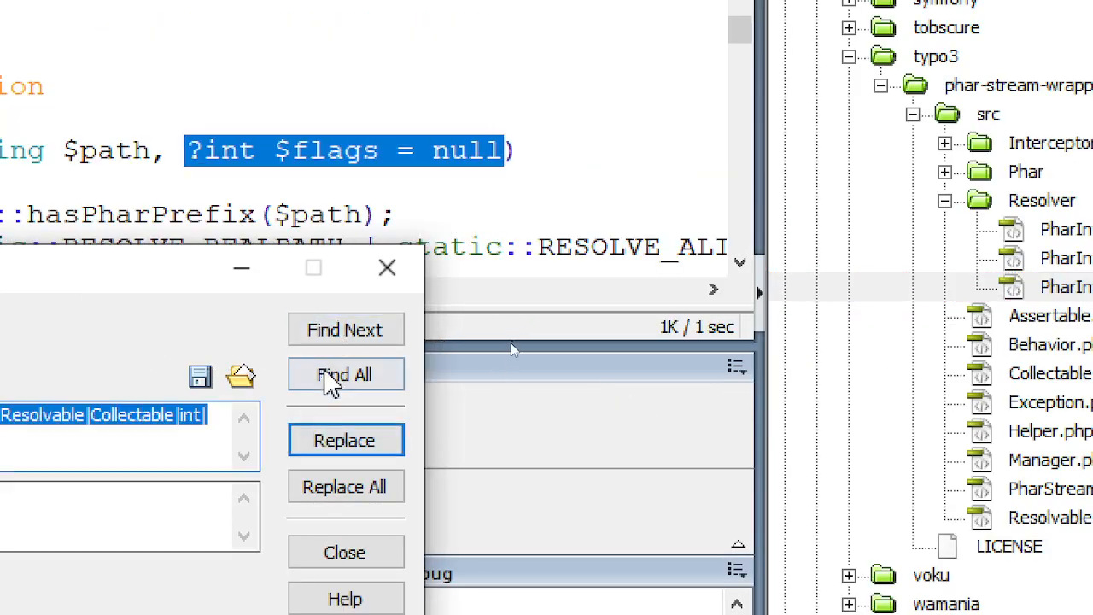
{"action": "left_click", "coordinate": [335, 335]}
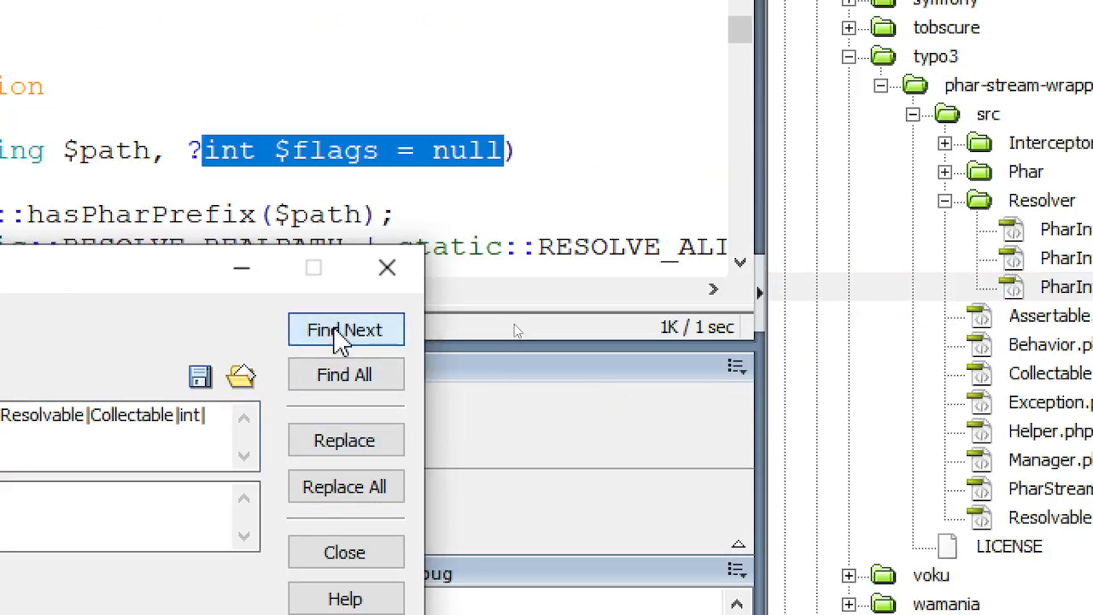
{"action": "left_click", "coordinate": [146, 117]}
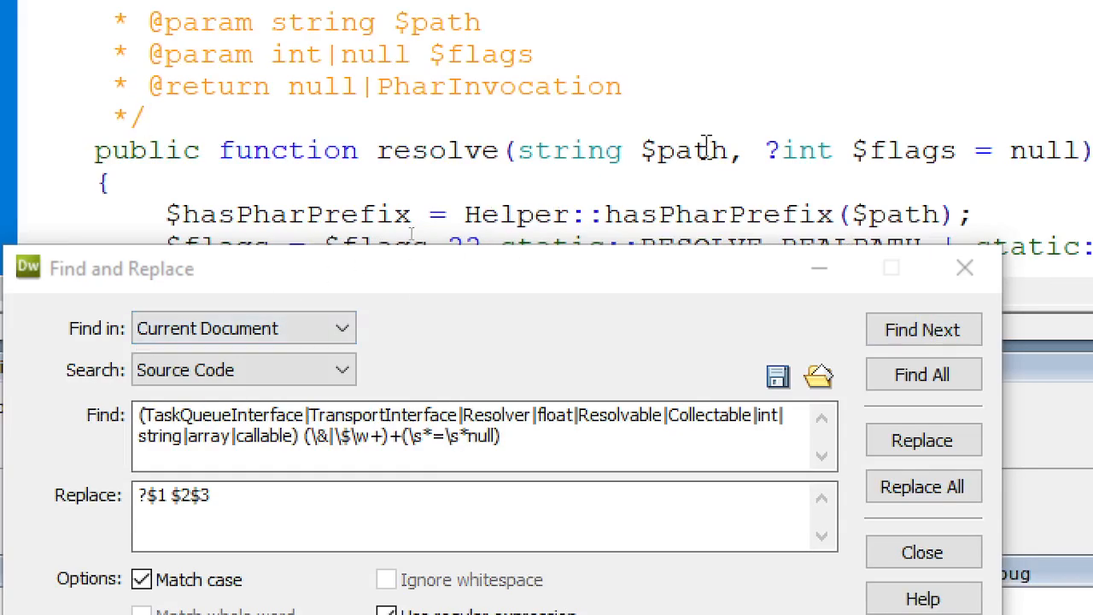
{"action": "key", "text": "alt+Tab"}
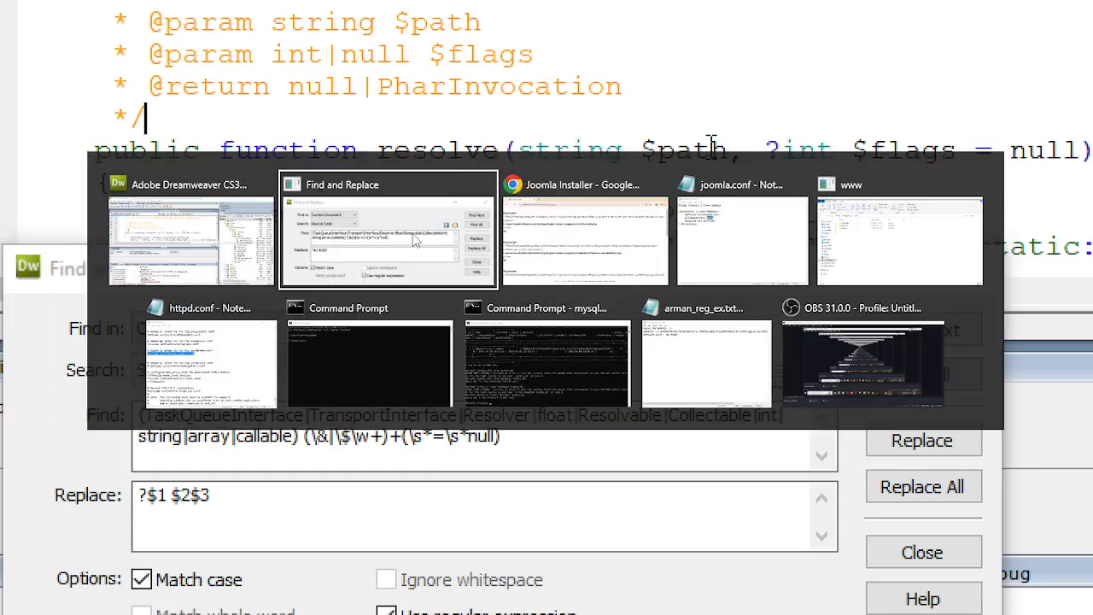
{"action": "key", "text": "alt+Tab"}
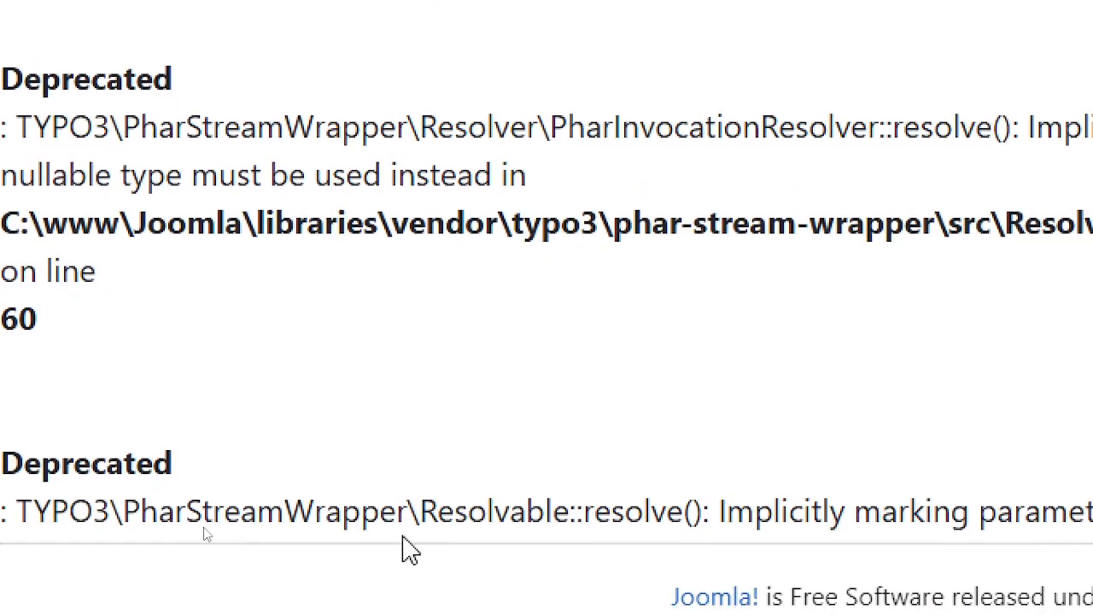
{"action": "scroll", "coordinate": [581, 498], "scroll_direction": "down", "scroll_amount": 5}
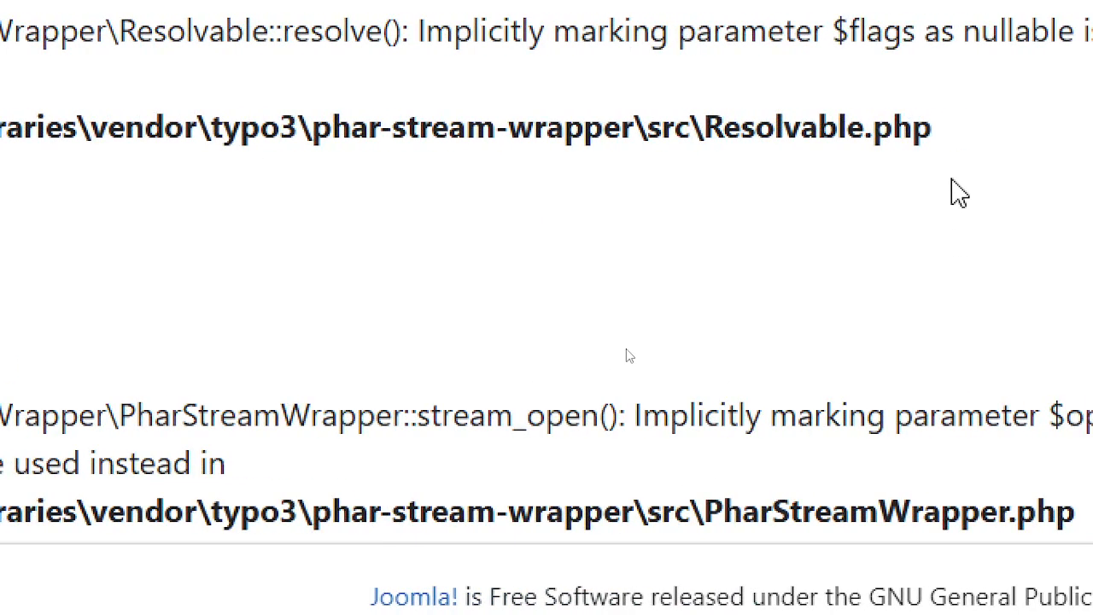
{"action": "key", "text": "alt+Tab"}
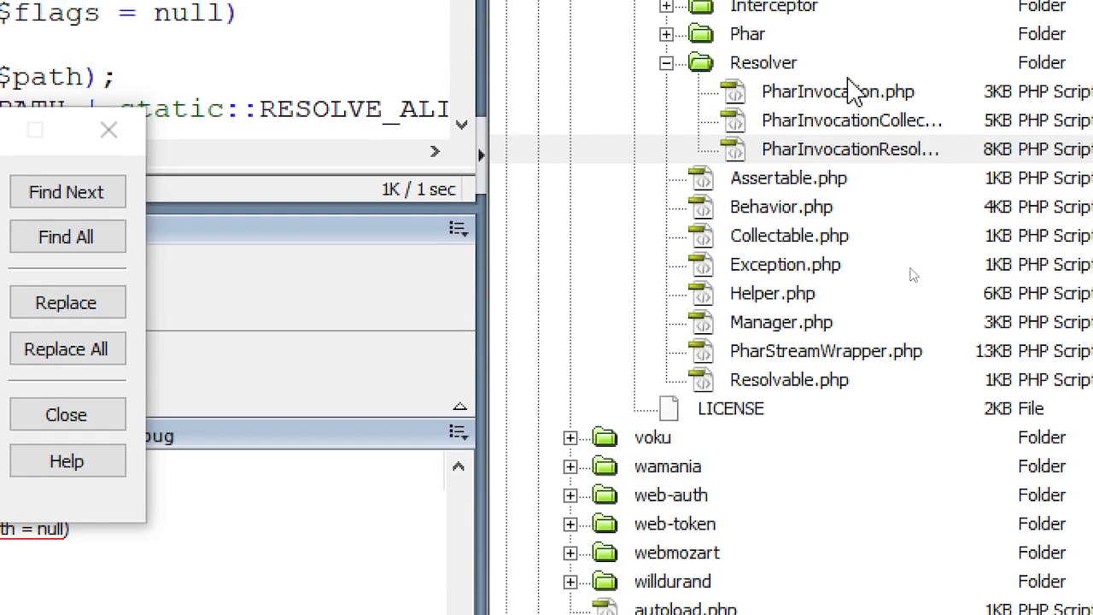
- Open Resolvable.php and replace resolve()'s $flags = null parameter with ?int $flags = null
{"action": "double_click", "coordinate": [773, 388]}
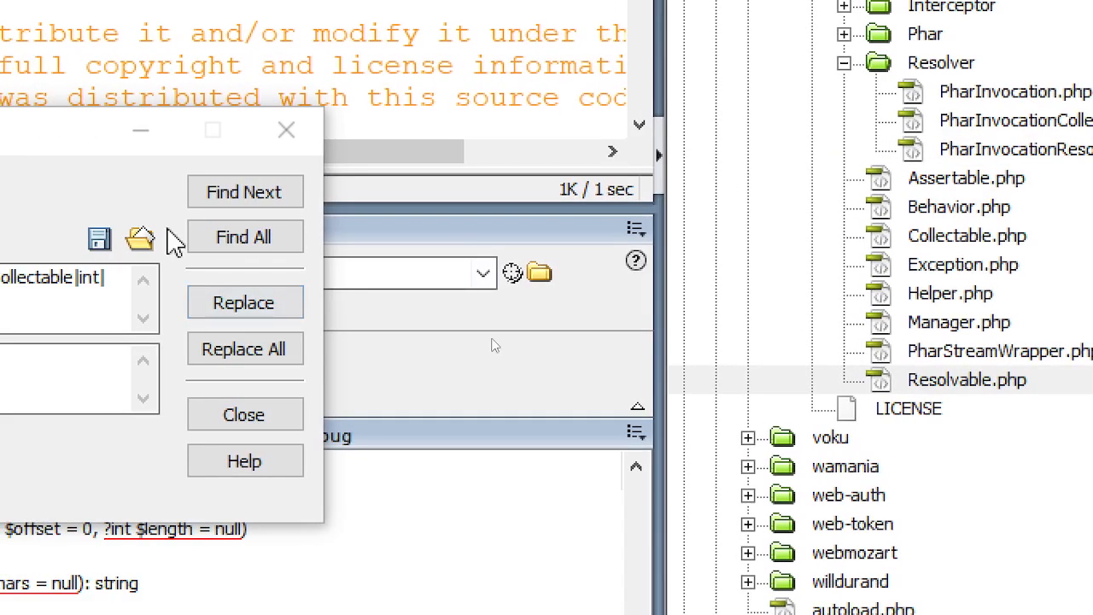
{"action": "left_click", "coordinate": [241, 196]}
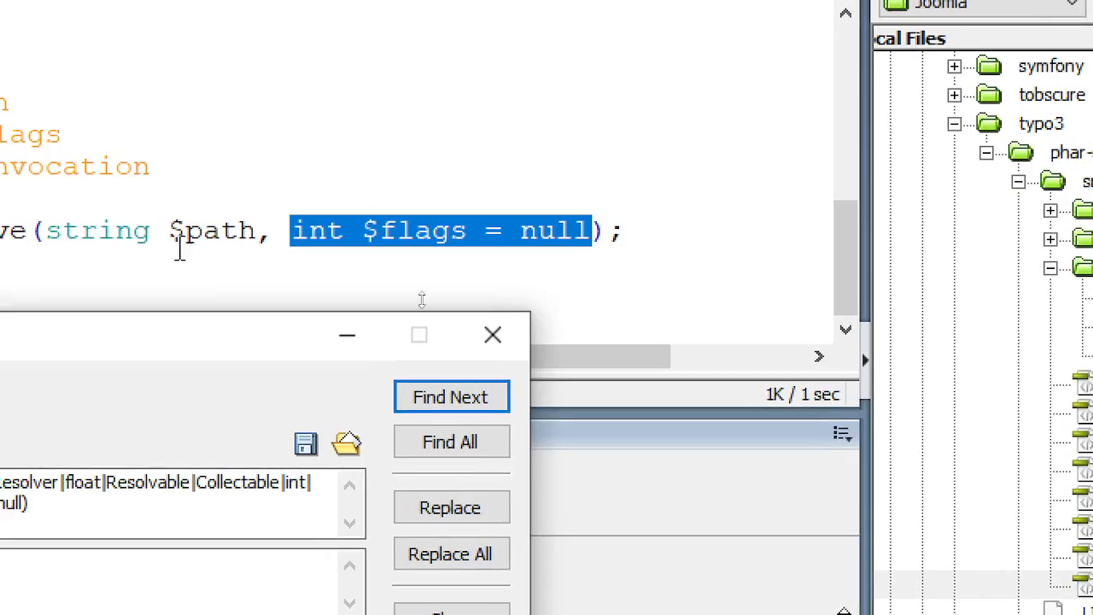
{"action": "left_click", "coordinate": [429, 526]}
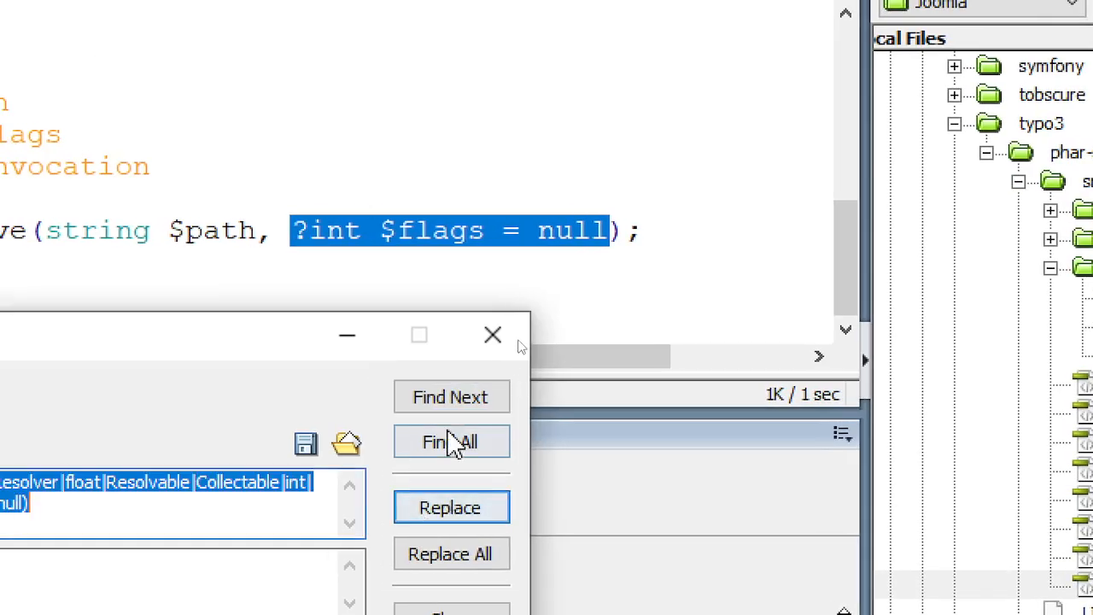
{"action": "left_click", "coordinate": [454, 402]}
{"action": "left_click", "coordinate": [453, 401]}
{"action": "left_click", "coordinate": [318, 114]}
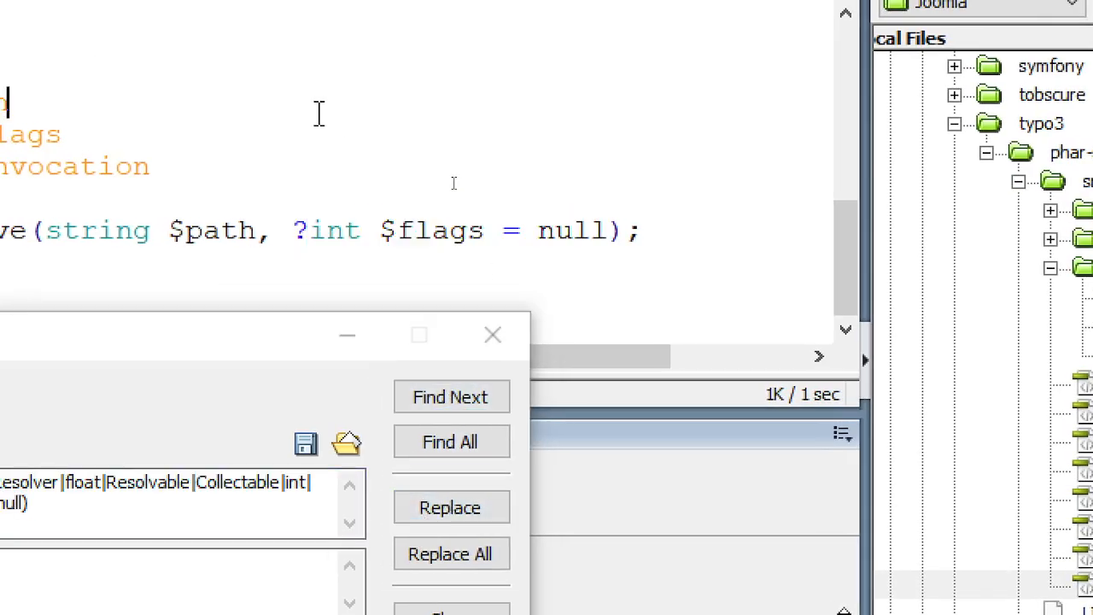
{"action": "key", "text": "alt+Tab"}
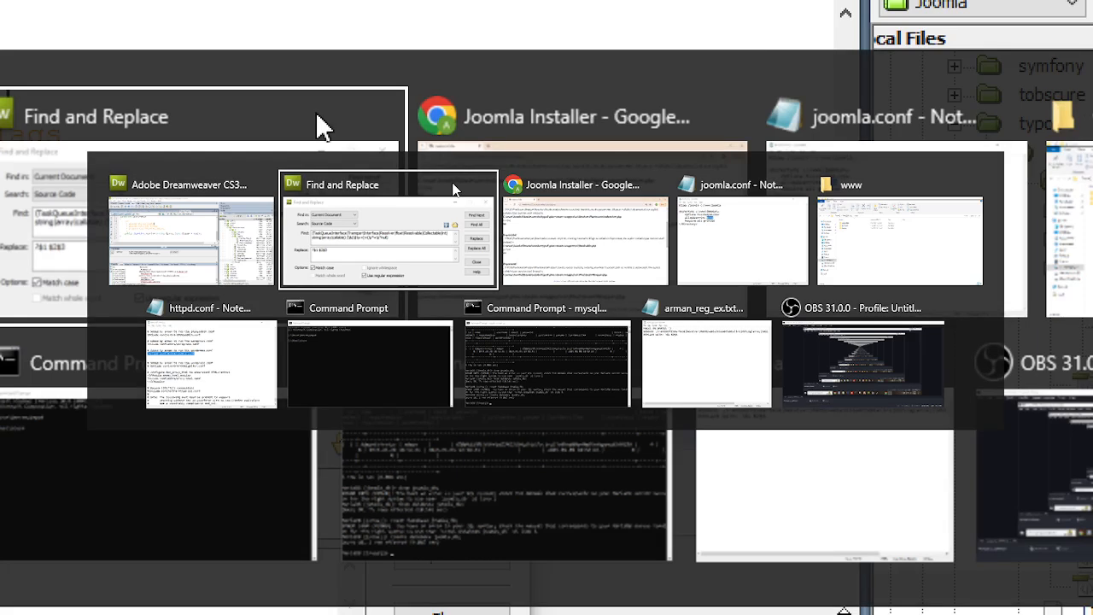
- Reload the Joomla Installer page and confirm only the PharStreamWrapper::stream_open() deprecation warning remains
{"action": "key", "text": "alt+Tab"}
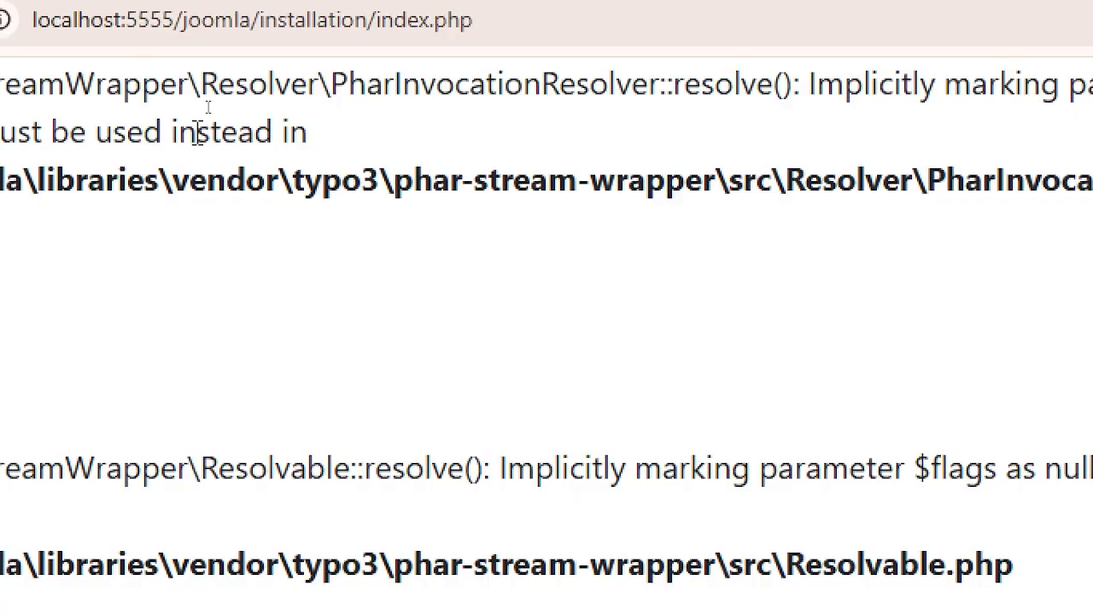
{"action": "left_click", "coordinate": [151, 86]}
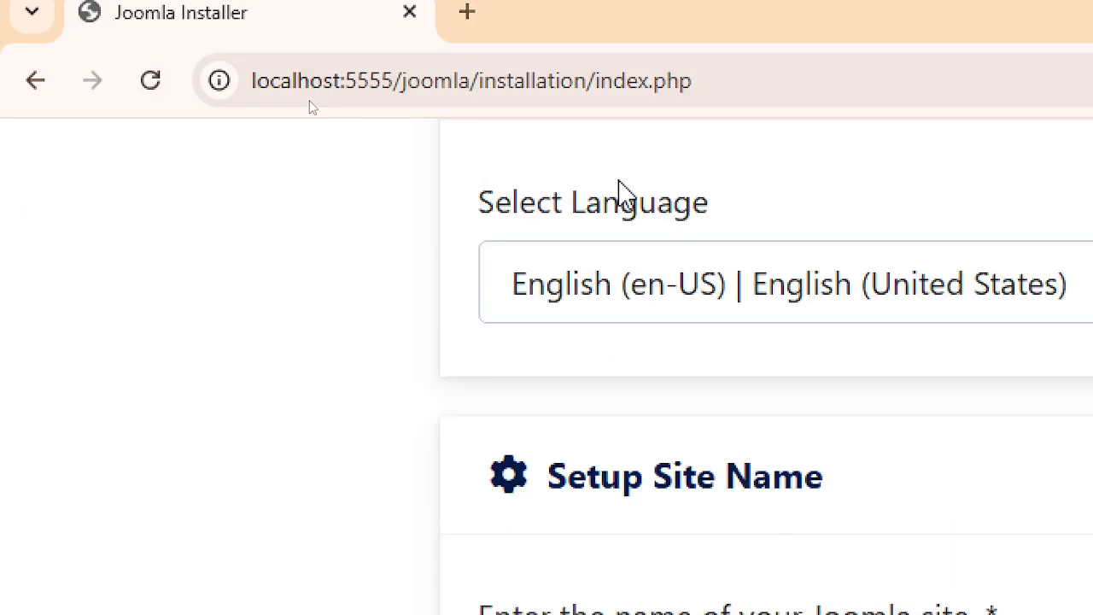
{"action": "scroll", "coordinate": [622, 189], "scroll_direction": "up", "scroll_amount": 5}
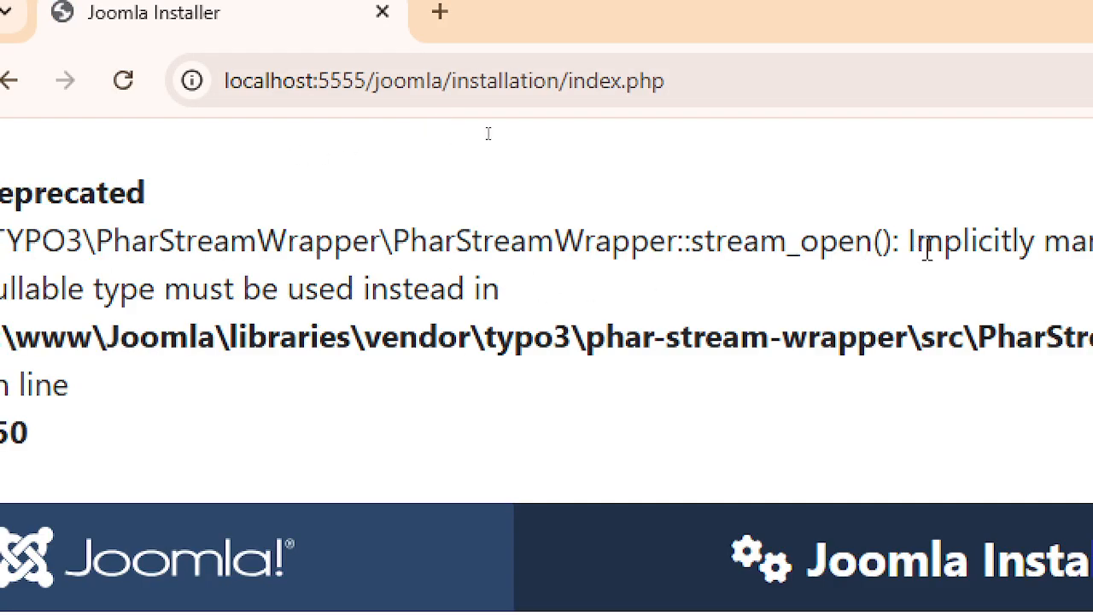
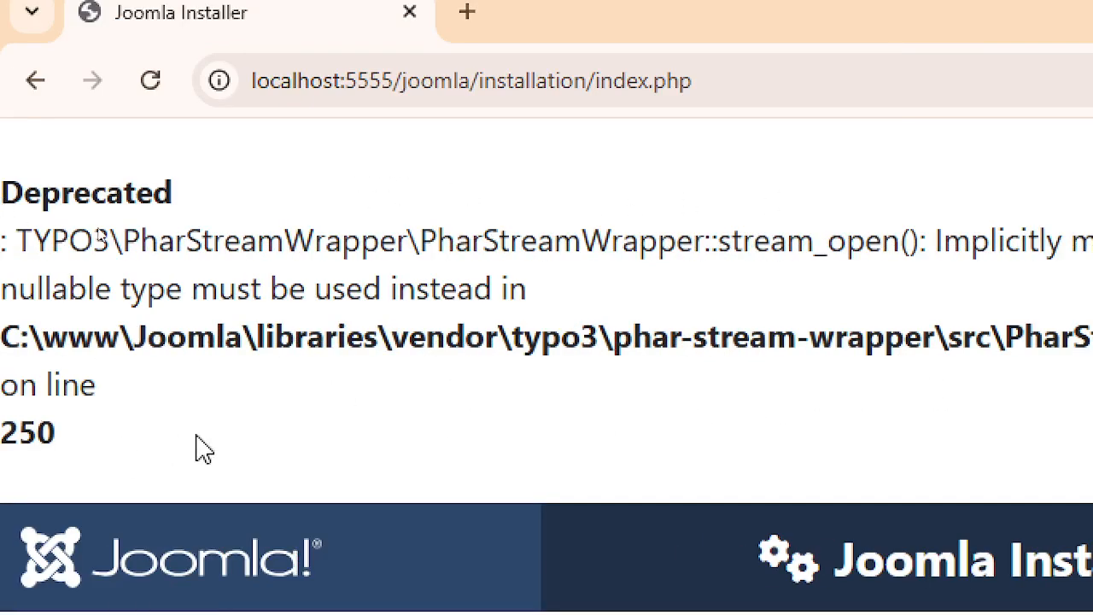
- Switch from the Joomla Installer's deprecation warning to Dreamweaver's Files panel
{"action": "key", "text": "alt+Tab"}
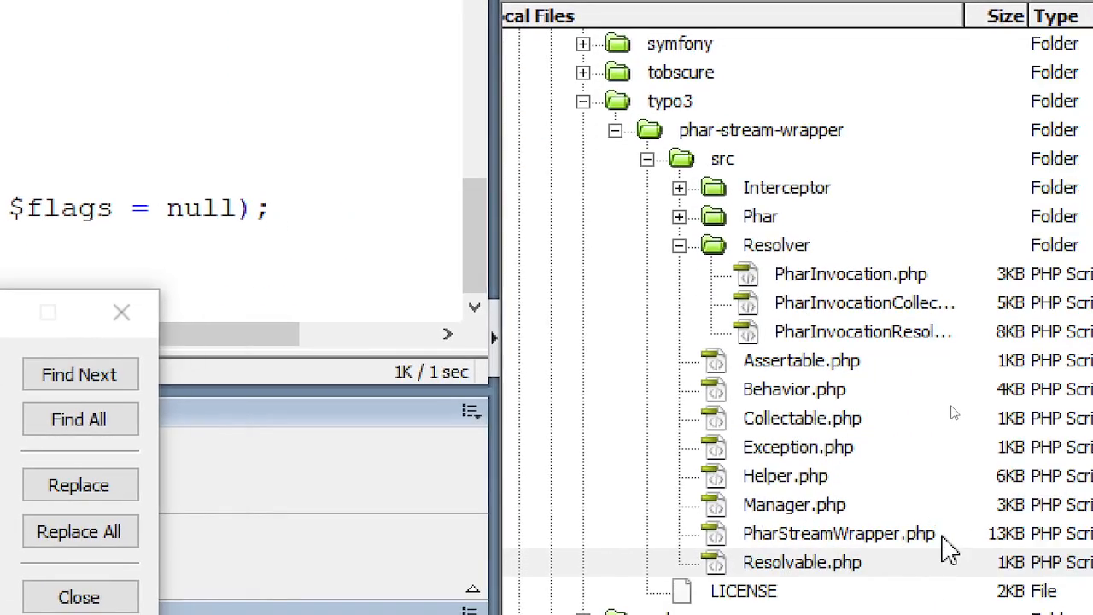
- Open PharStreamWrapper.php and replace the $opened_path match with the nullable string type
{"action": "left_click", "coordinate": [919, 546]}
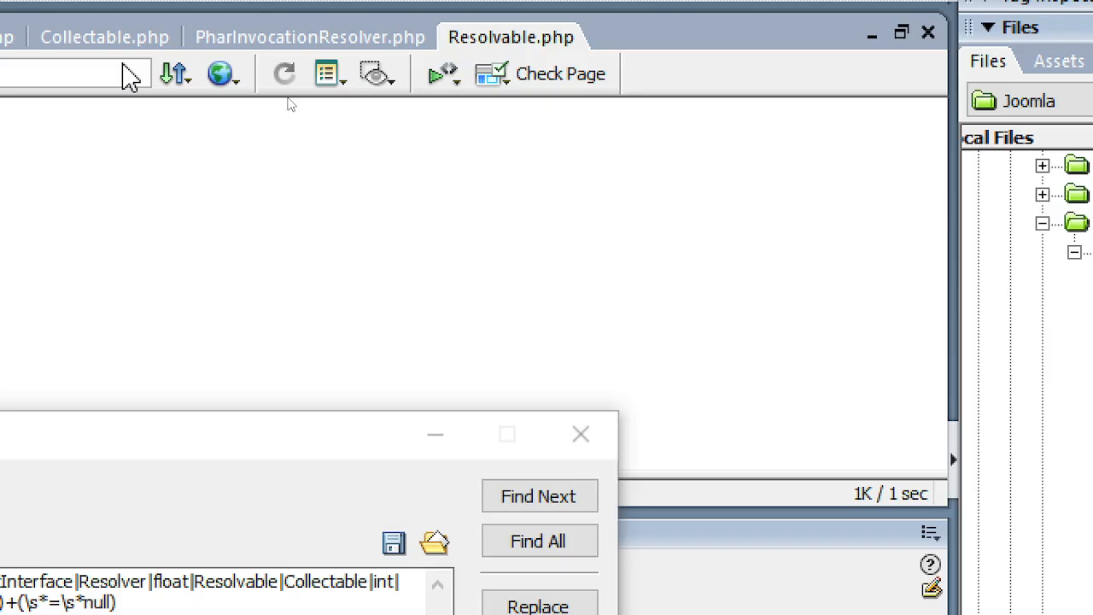
{"action": "scroll", "coordinate": [166, 256], "scroll_direction": "down", "scroll_amount": 13}
{"action": "left_click", "coordinate": [354, 273]}
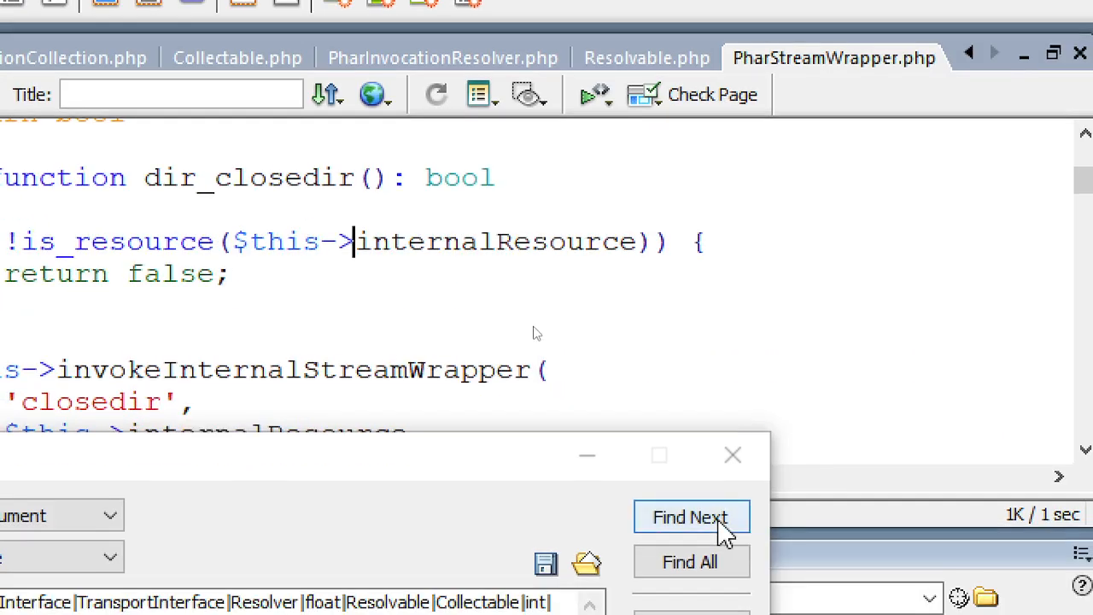
{"action": "left_click", "coordinate": [690, 517]}
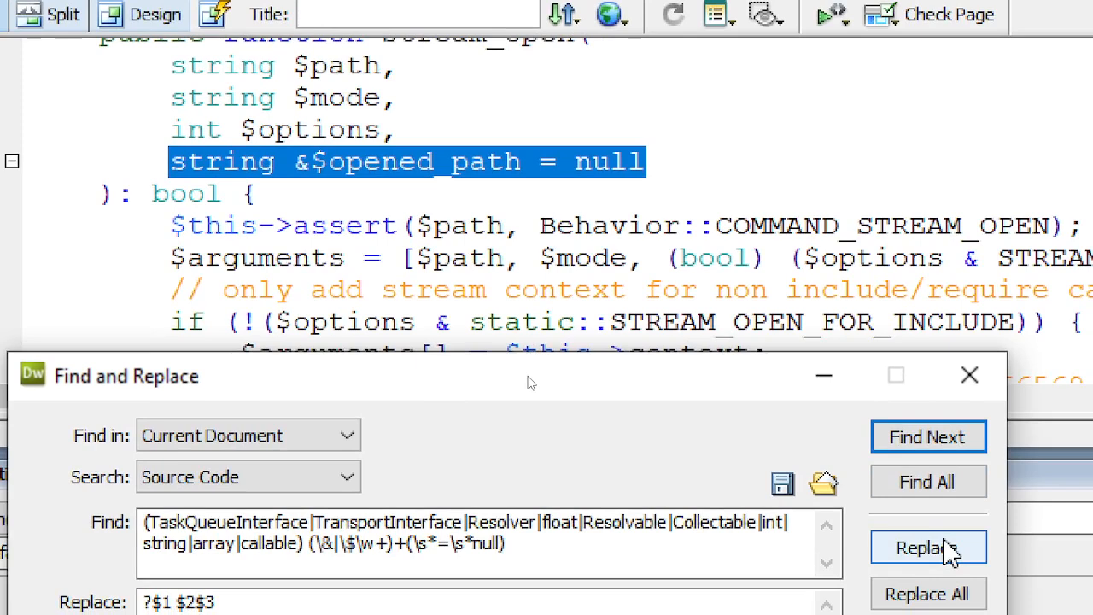
{"action": "left_click", "coordinate": [314, 169]}
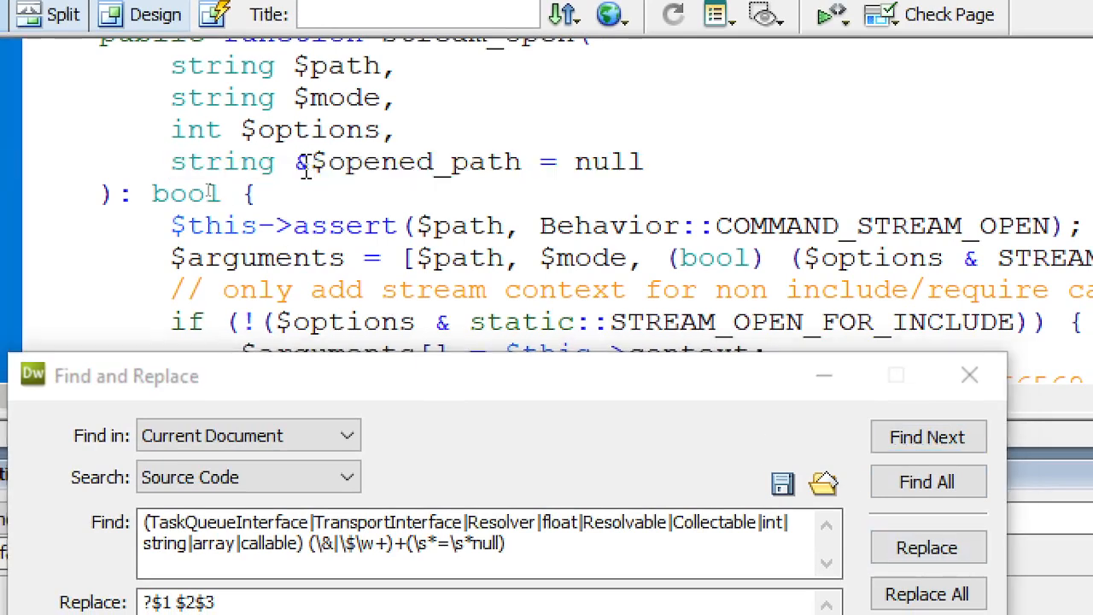
{"action": "left_click_drag", "start_coordinate": [299, 163], "coordinate": [313, 176]}
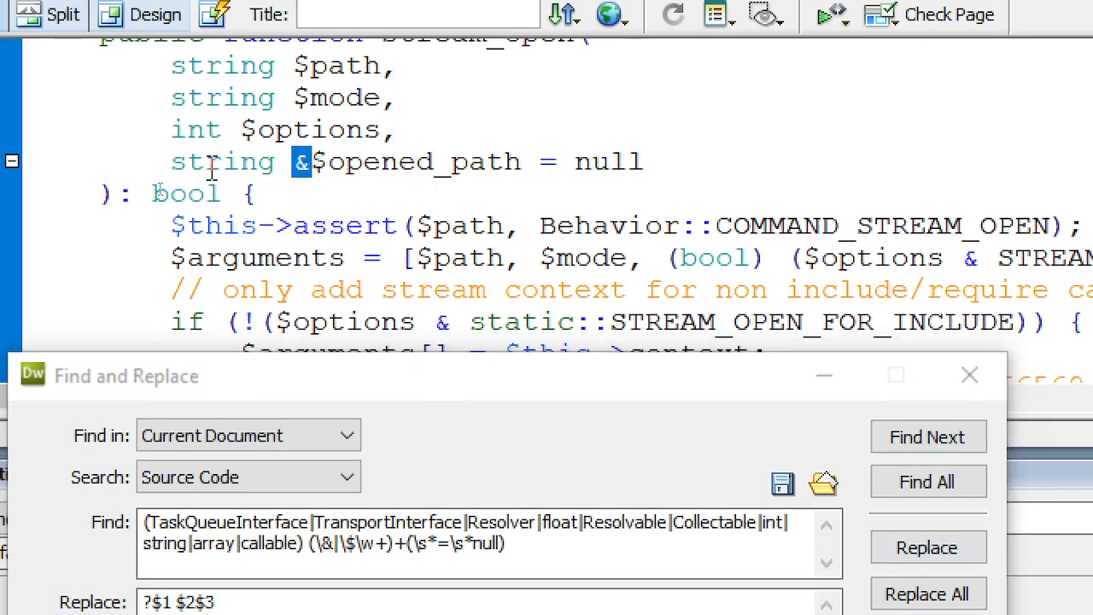
{"action": "left_click", "coordinate": [186, 162]}
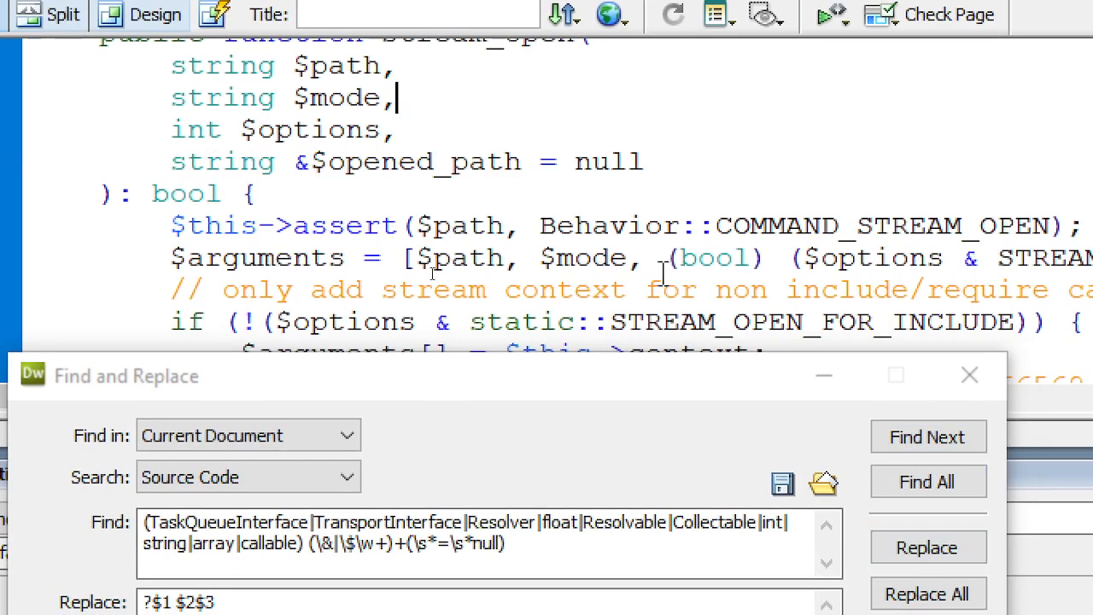
{"action": "left_click", "coordinate": [955, 440]}
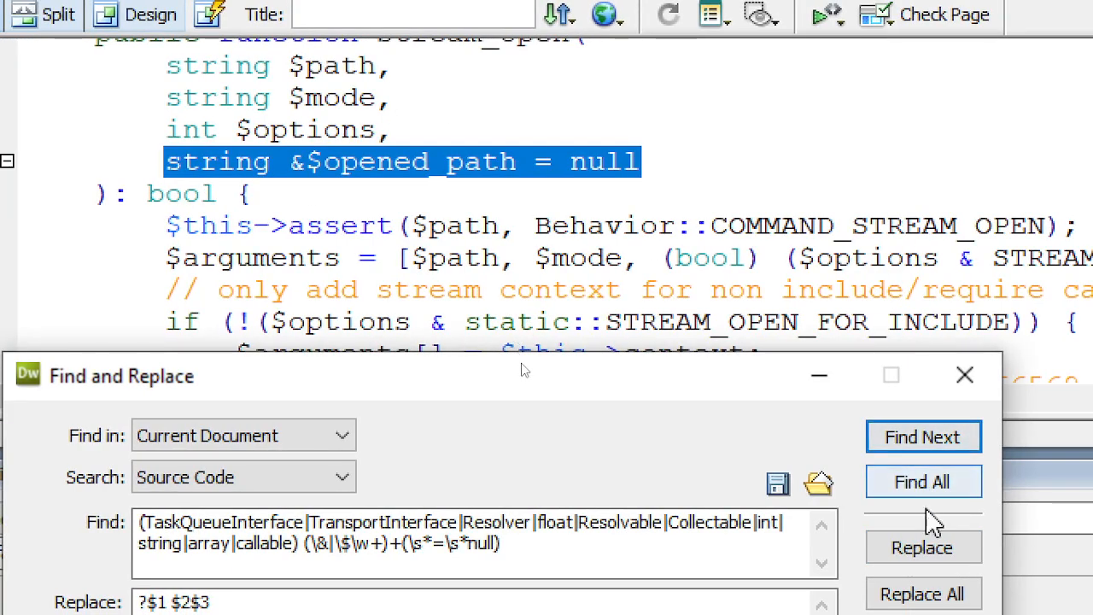
{"action": "left_click", "coordinate": [921, 545]}
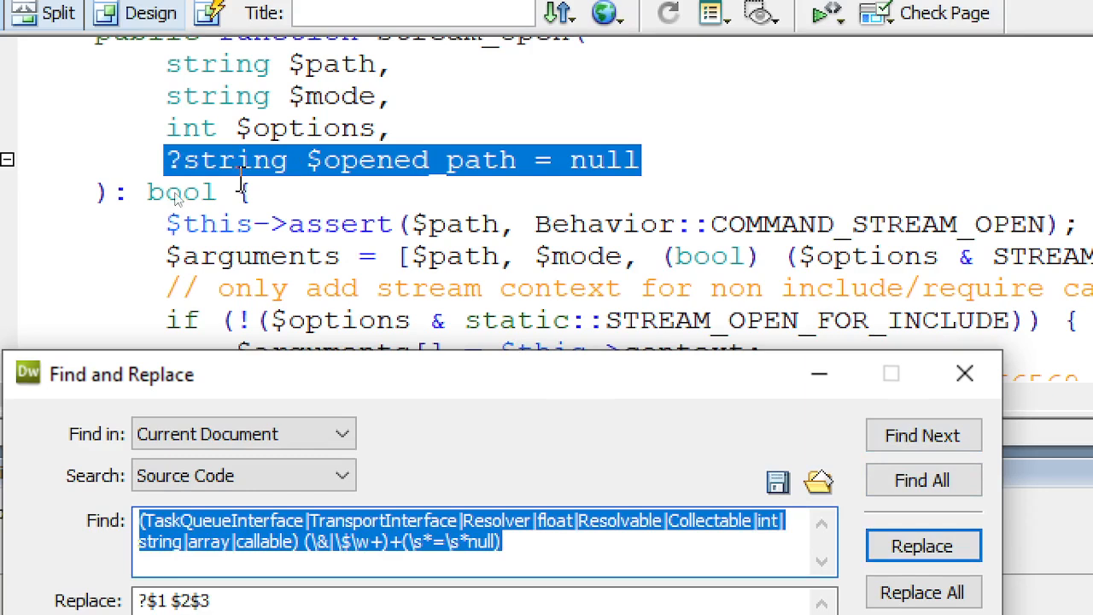
- Restore the & before $opened_path and add a space between $1 and $2 in the Replace pattern
{"action": "left_click", "coordinate": [299, 160]}
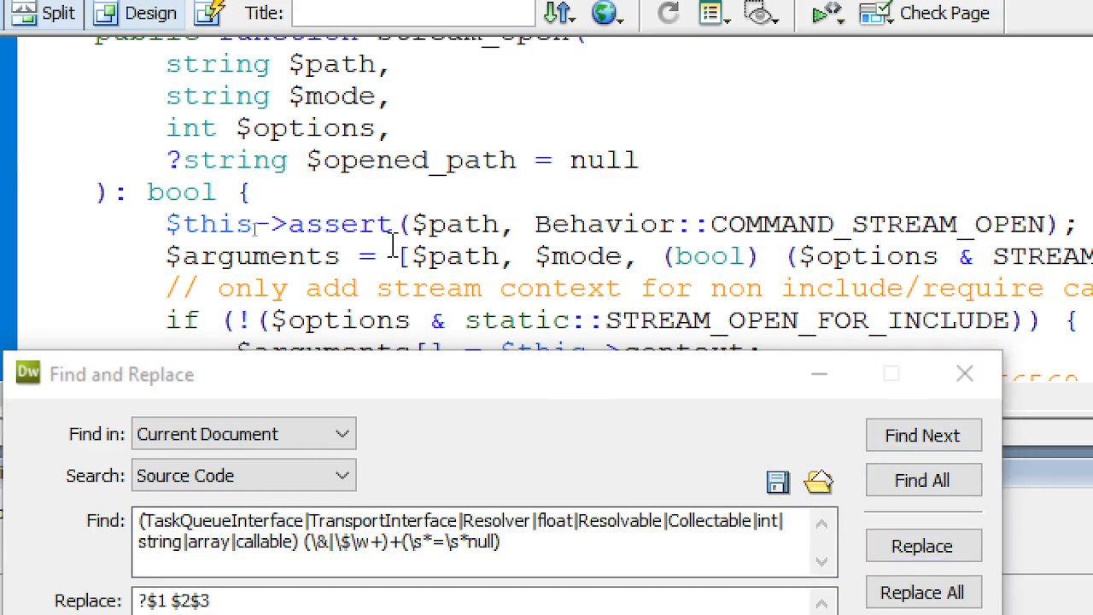
{"action": "type", "text": "&"}
{"action": "left_click", "coordinate": [569, 128]}
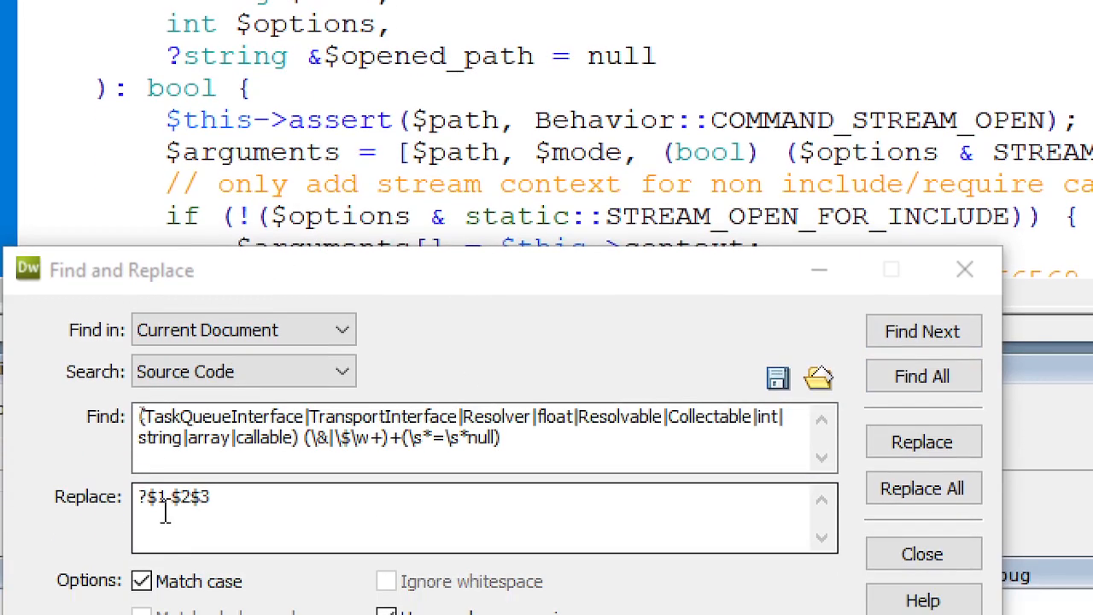
{"action": "left_click", "coordinate": [160, 504]}
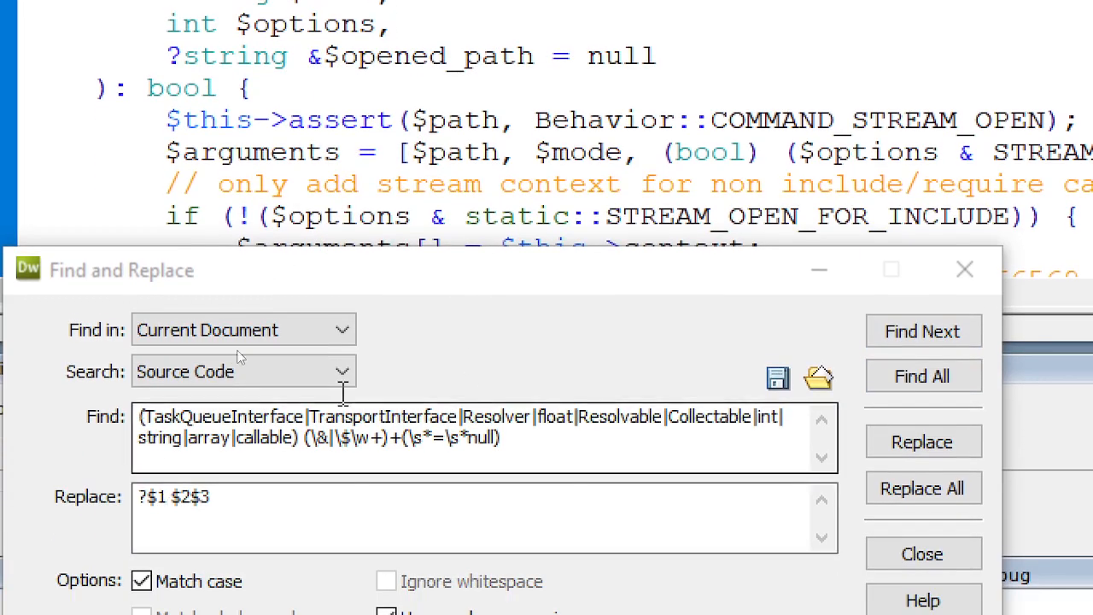
{"action": "left_click", "coordinate": [315, 443]}
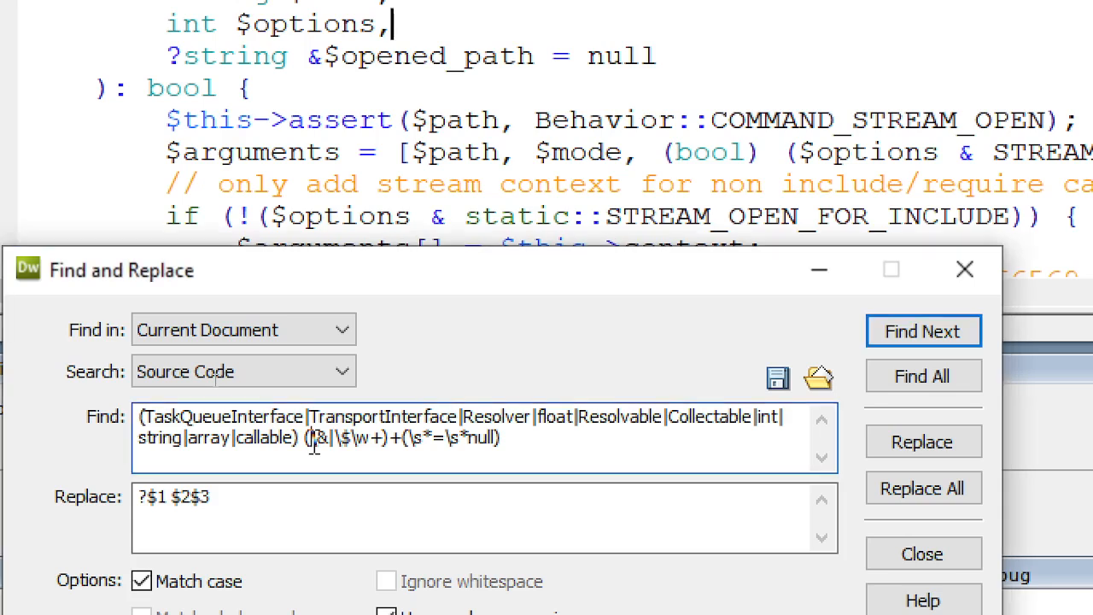
{"action": "left_click", "coordinate": [175, 505]}
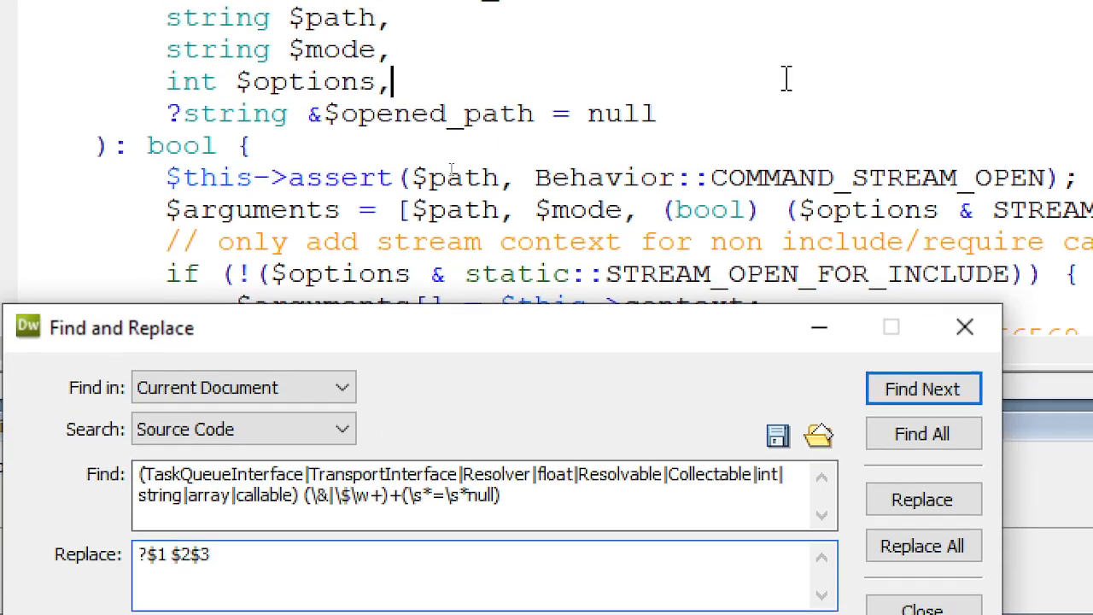
{"action": "left_click", "coordinate": [791, 21]}
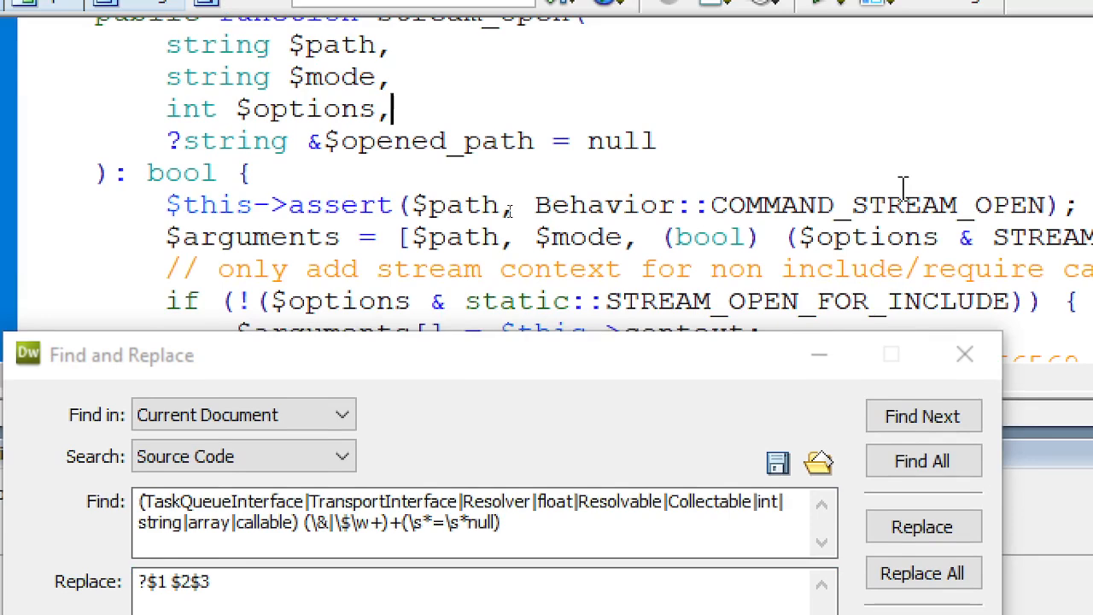
{"action": "key", "text": "alt+Tab"}
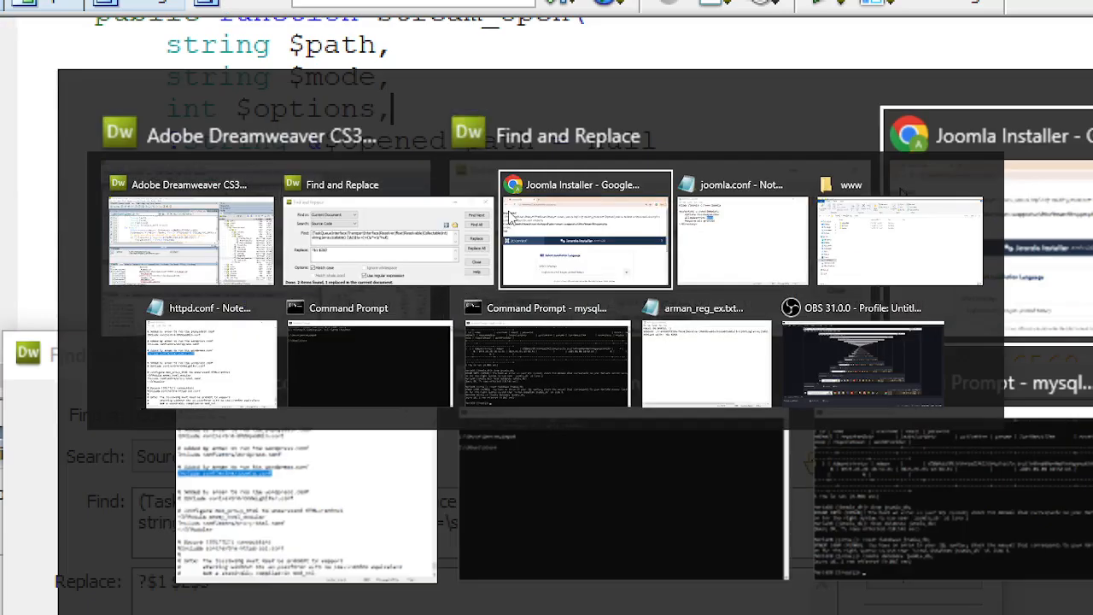
- Reload the installer page and enter TeachYourSelf as the site name
{"action": "left_click", "coordinate": [510, 216]}
{"action": "left_click", "coordinate": [151, 119]}
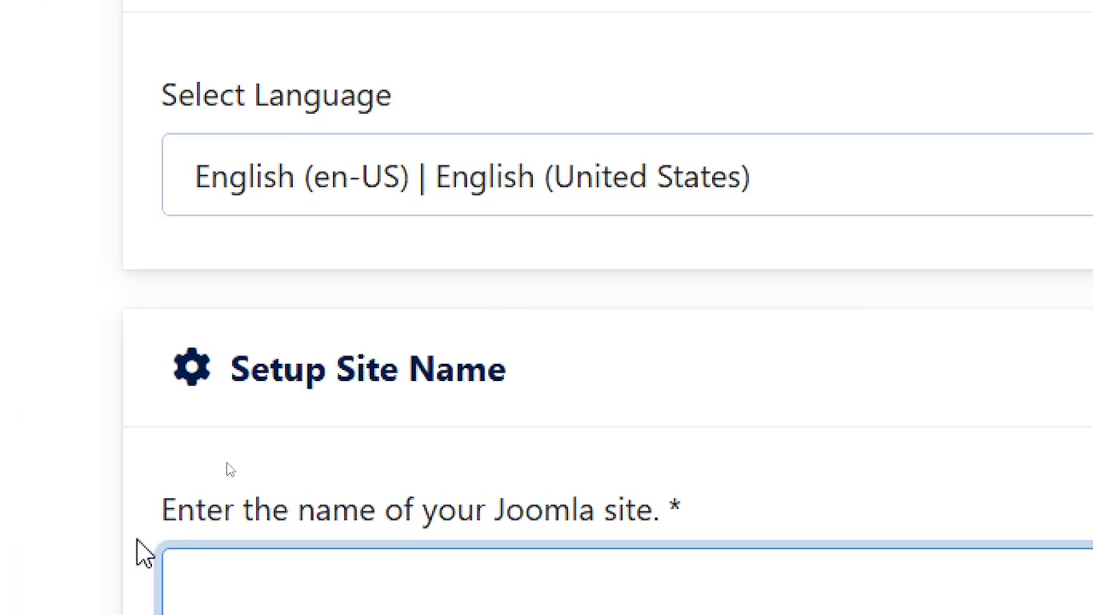
{"action": "type", "text": "tea"}
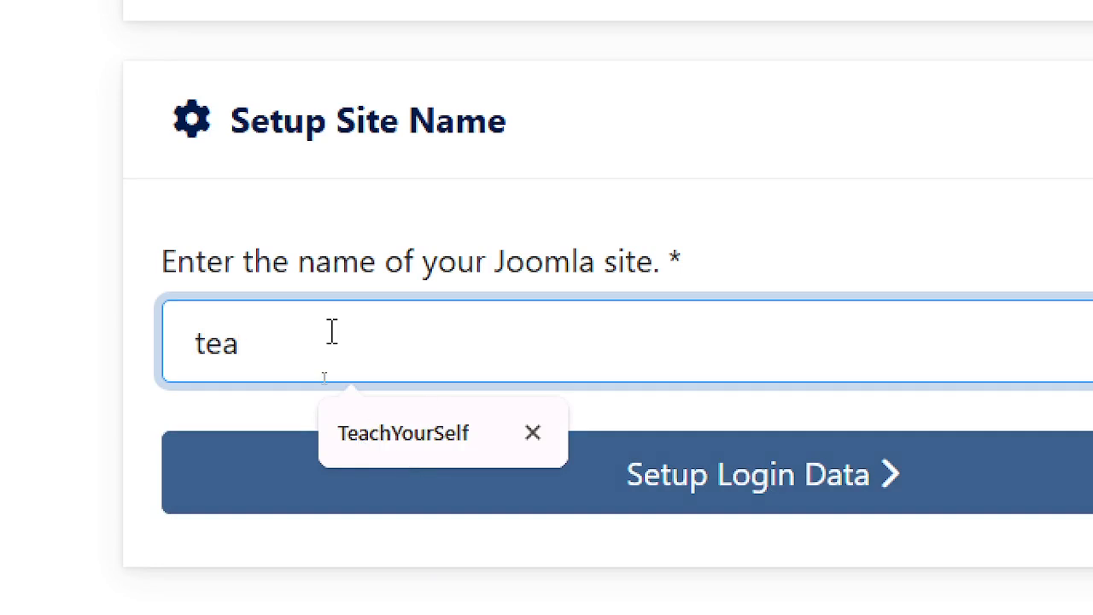
{"action": "left_click_drag", "start_coordinate": [269, 342], "coordinate": [85, 324]}
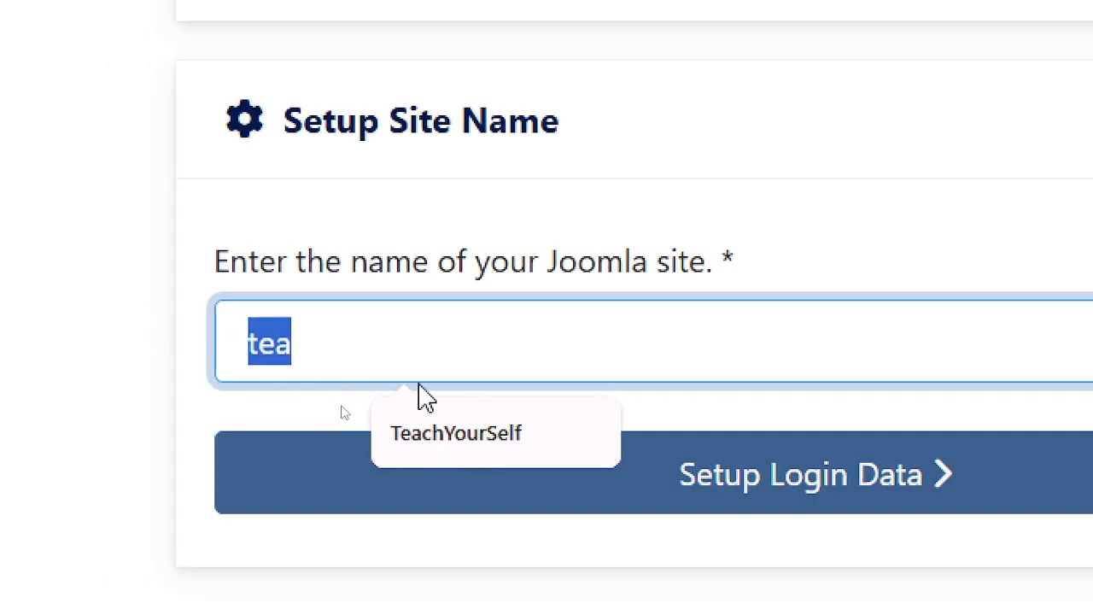
{"action": "type", "text": "Teac"}
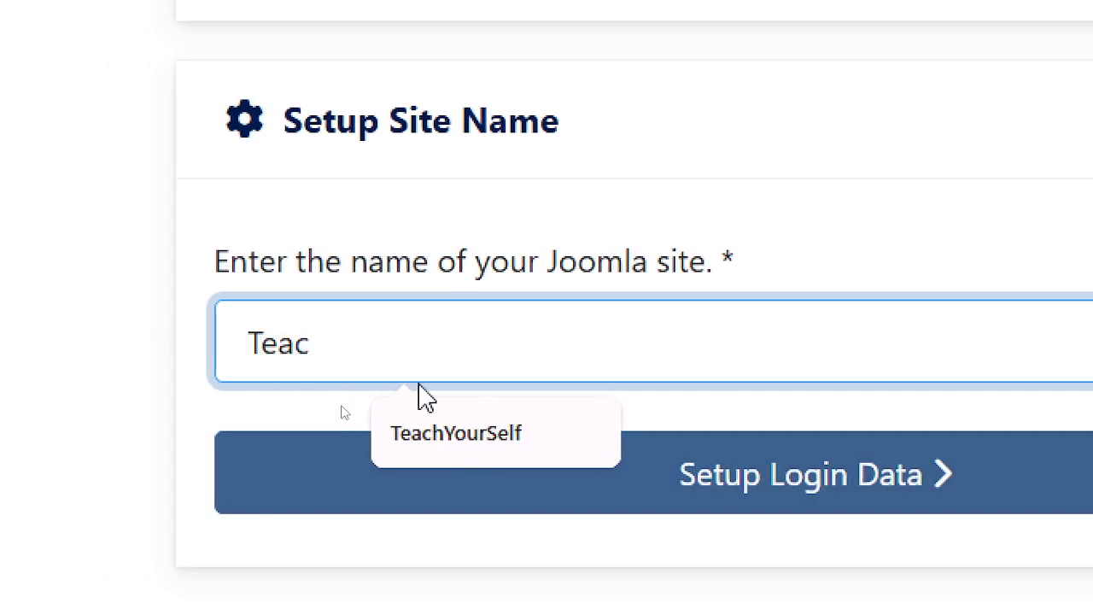
{"action": "type", "text": "hYourS"}
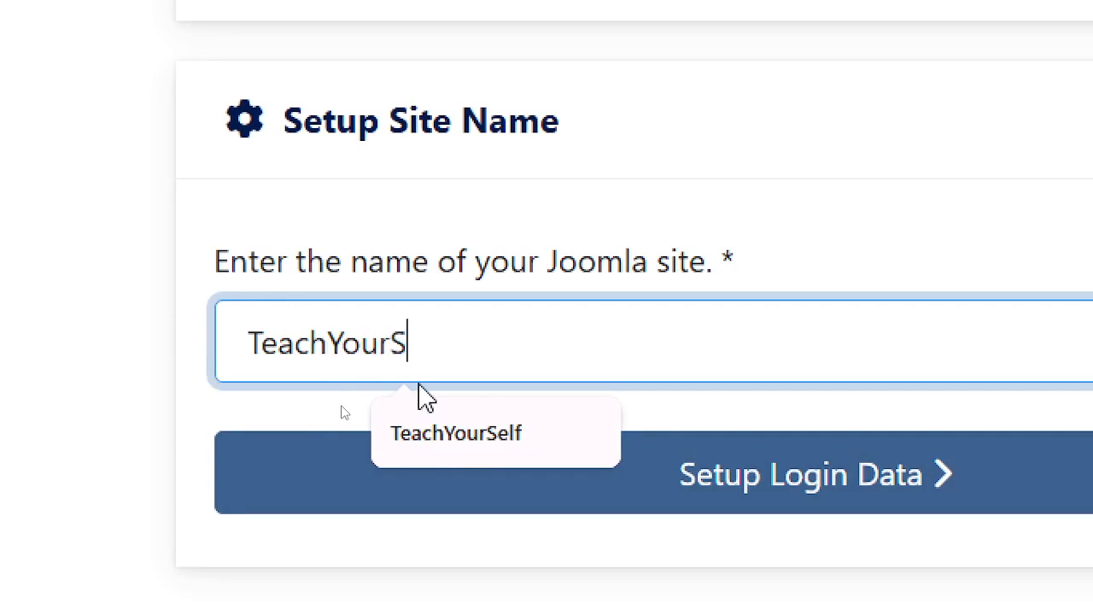
{"action": "type", "text": "elf"}
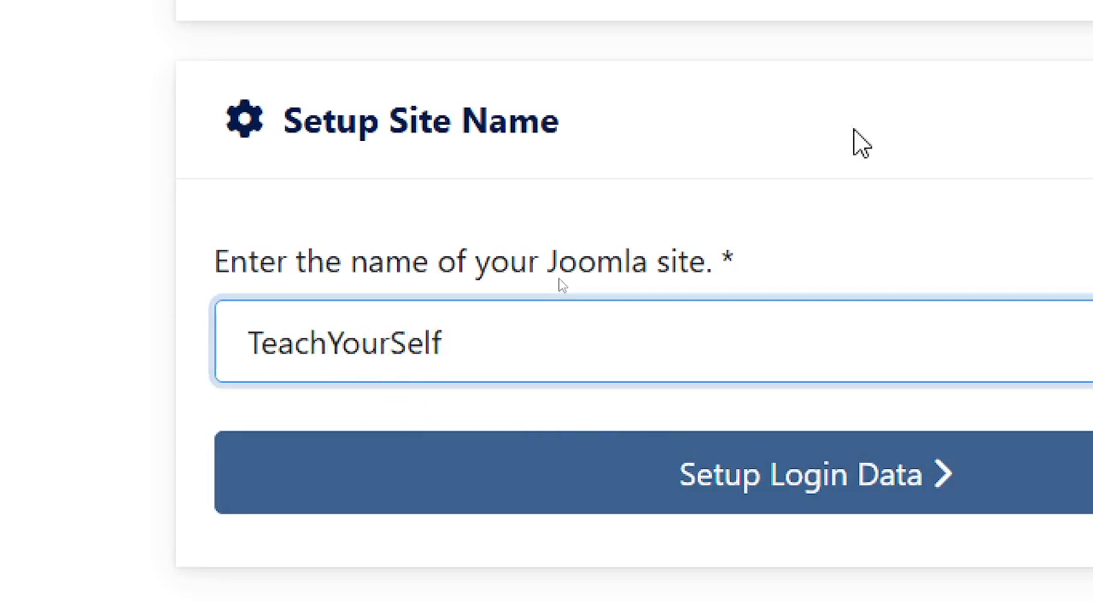
{"action": "left_click", "coordinate": [855, 130]}
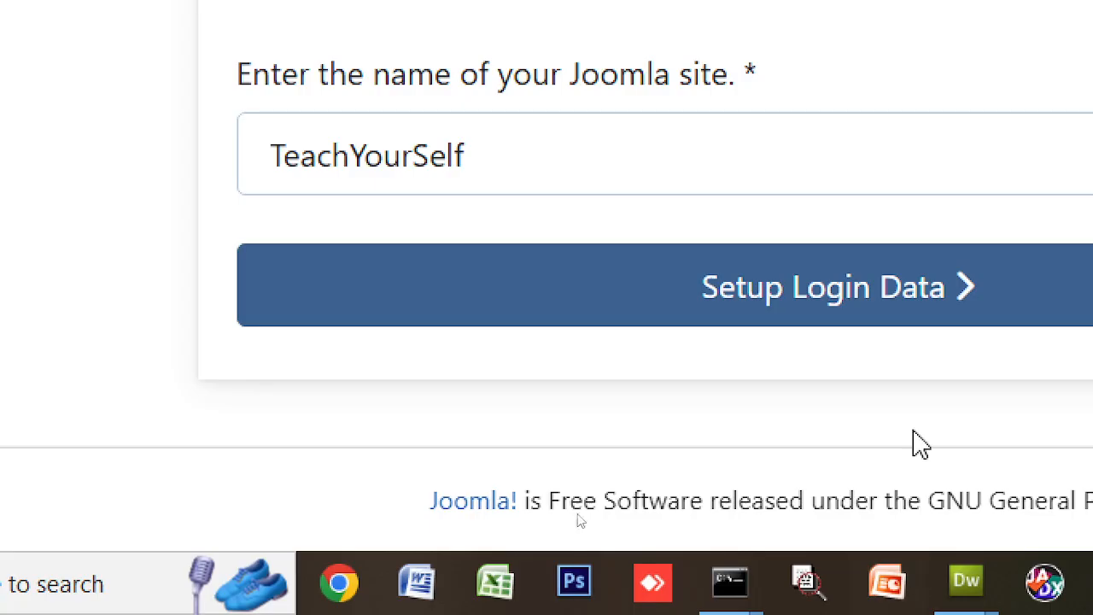
- Set the Super User real name and username to SuperUser
{"action": "left_click", "coordinate": [891, 313]}
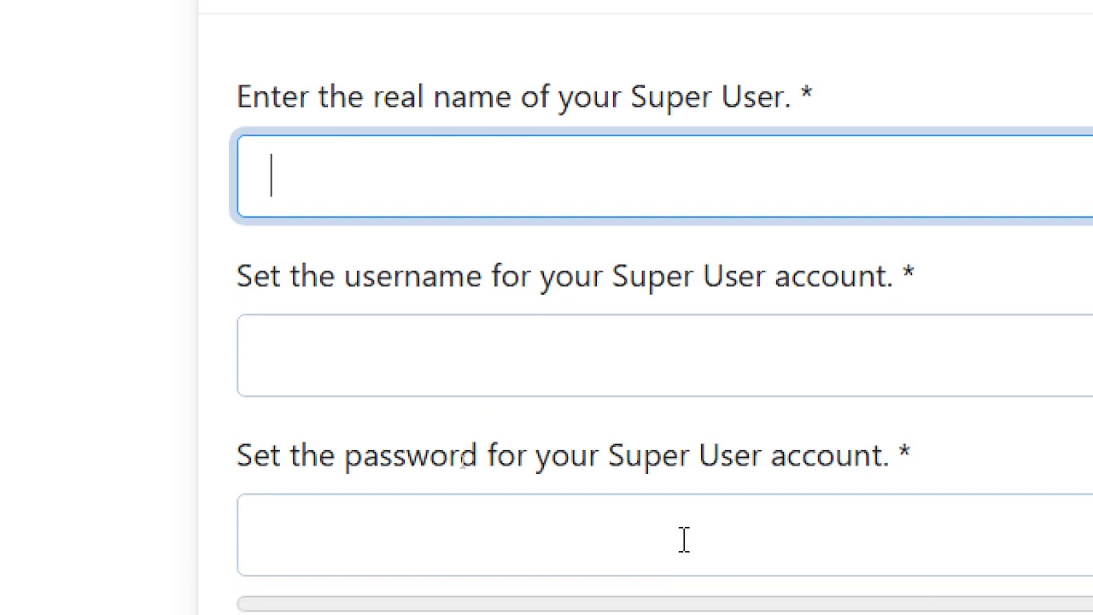
{"action": "type", "text": "Super"}
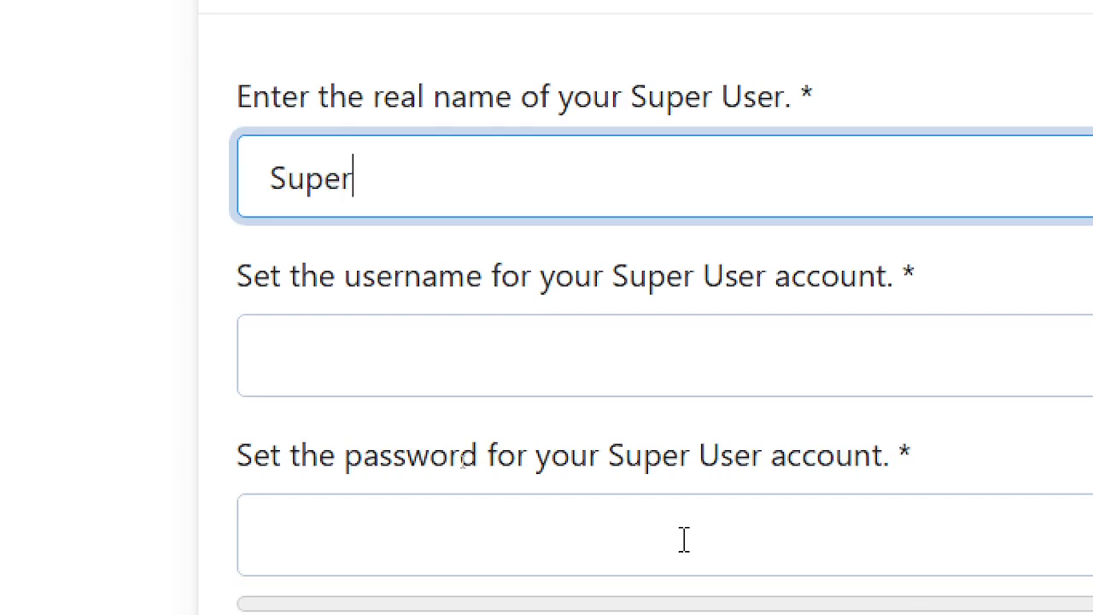
{"action": "type", "text": "User"}
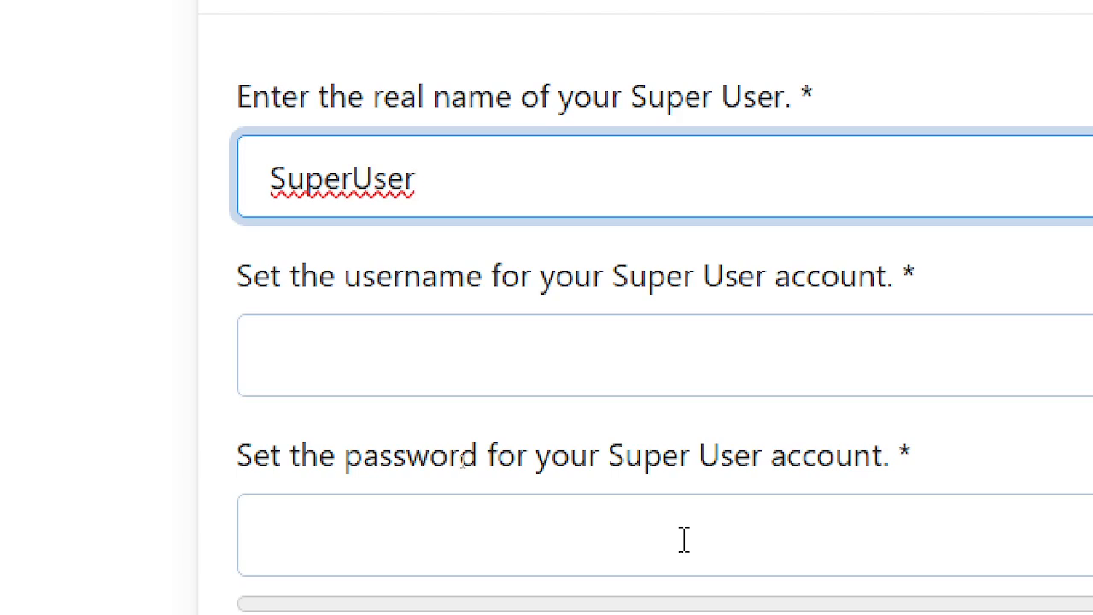
{"action": "key", "text": "Tab"}
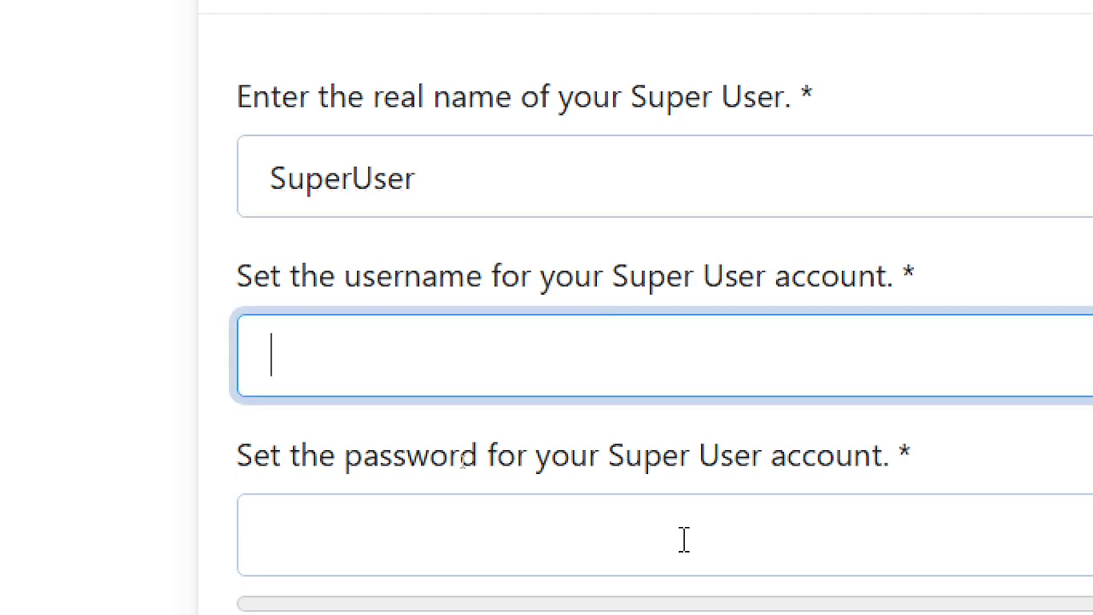
{"action": "type", "text": "S"}
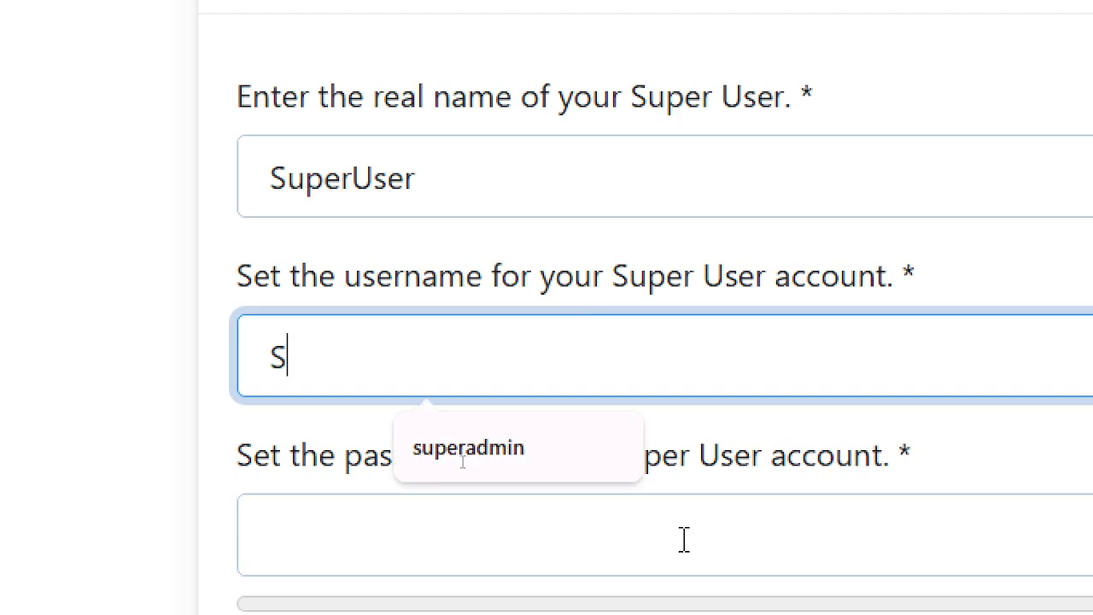
{"action": "type", "text": "uperUser"}
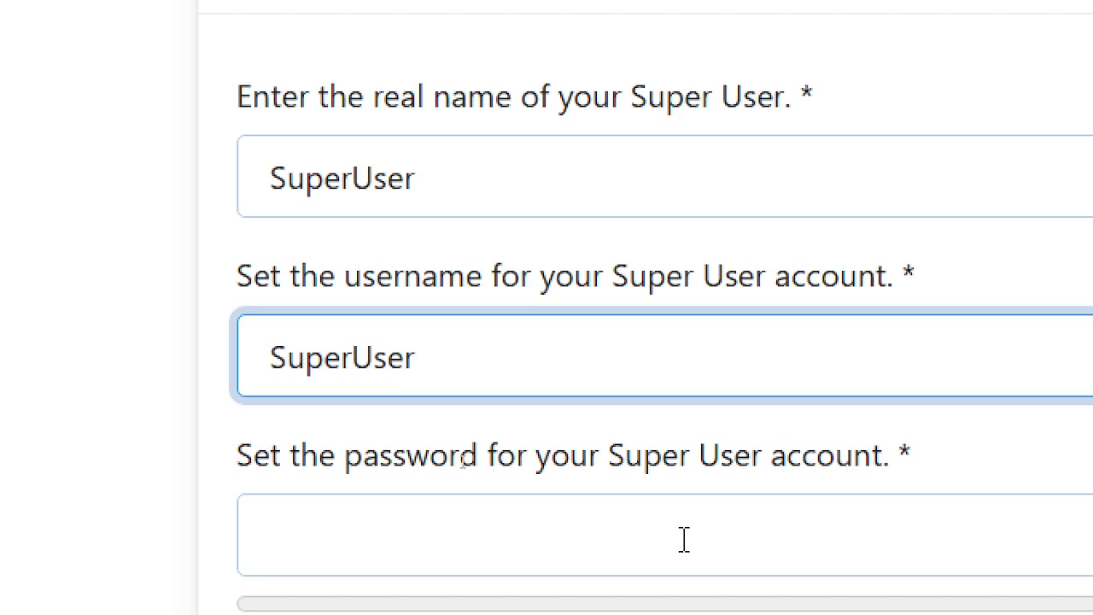
- Enter a 12-character Super User password, revealing it to delete a stray character
{"action": "scroll", "coordinate": [683, 540], "scroll_direction": "down", "scroll_amount": 2}
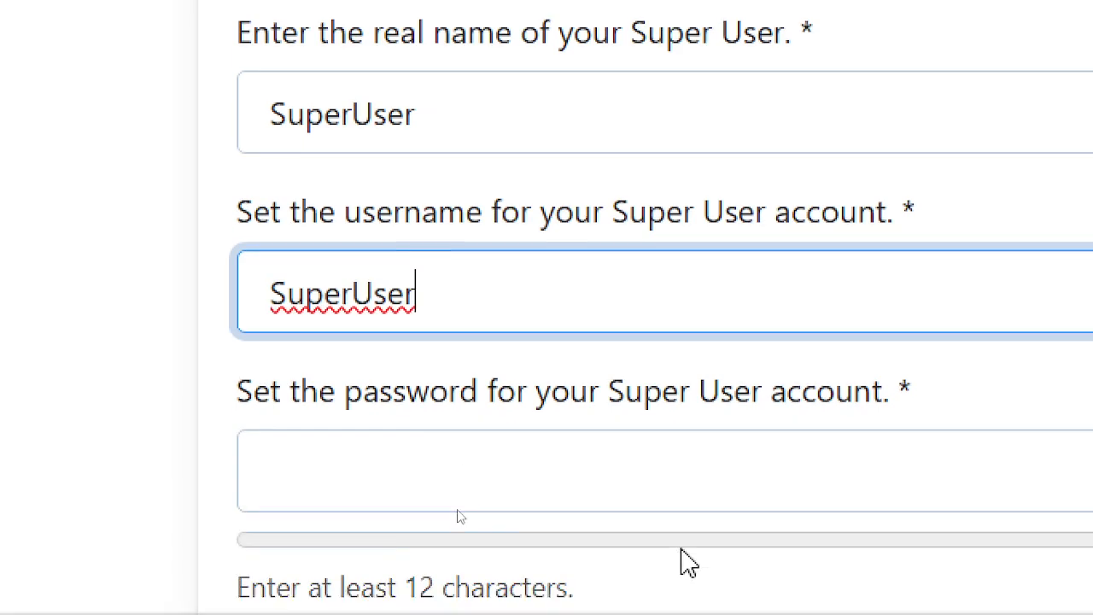
{"action": "left_click", "coordinate": [573, 384]}
{"action": "type", "text": "P"}
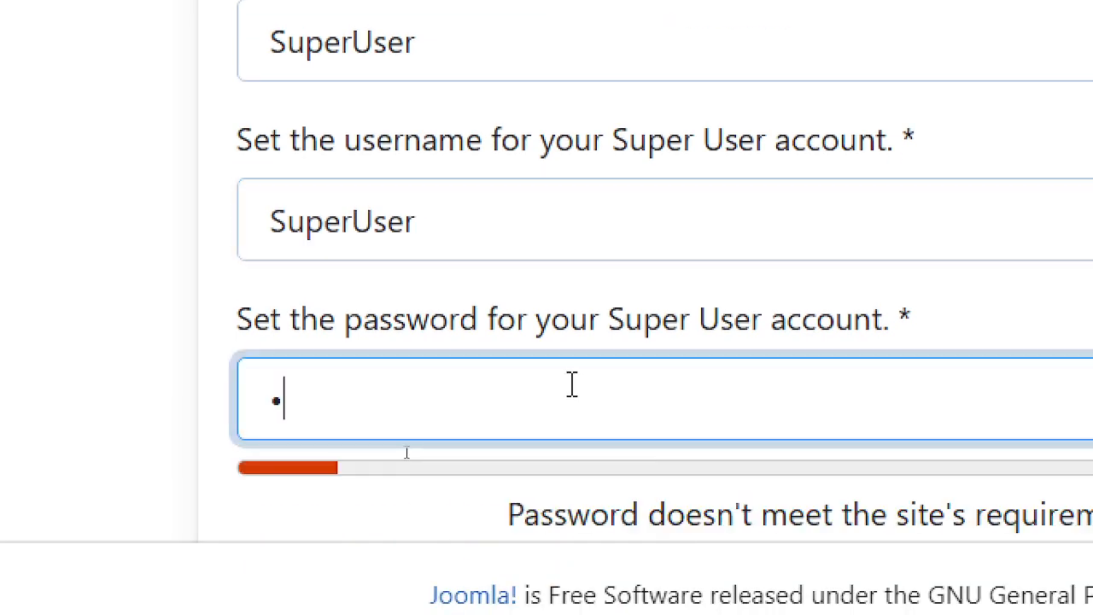
{"action": "left_click", "coordinate": [1092, 398]}
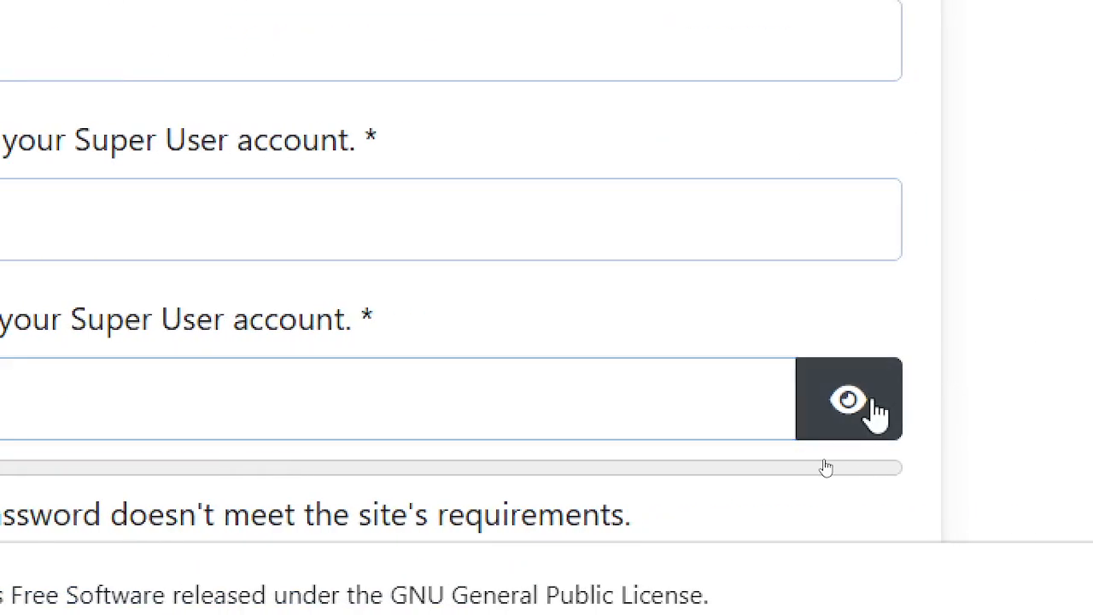
{"action": "left_click", "coordinate": [276, 375]}
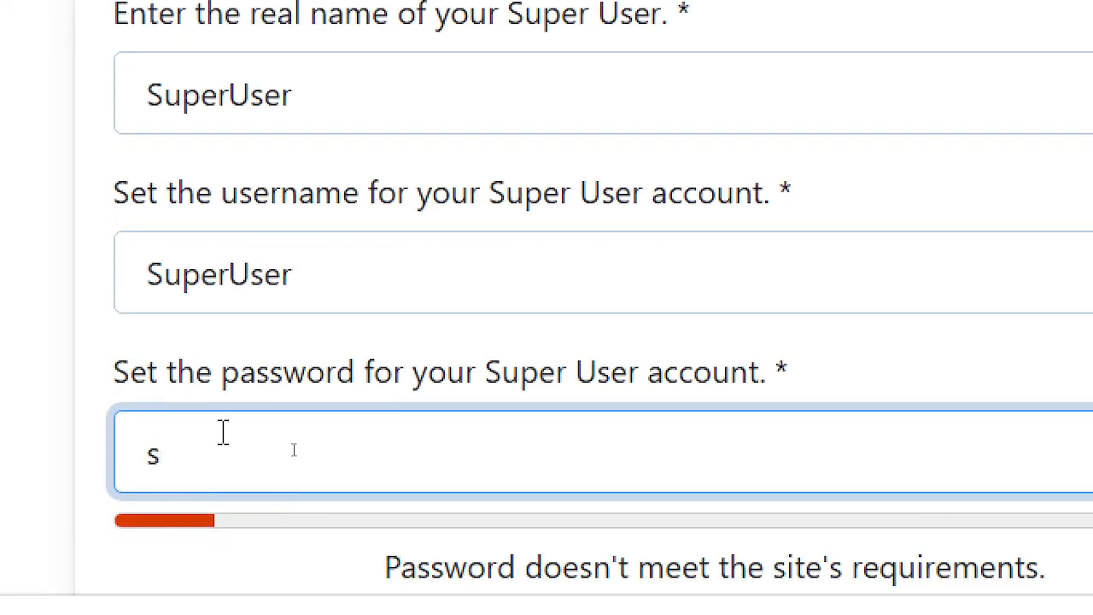
{"action": "key", "text": "BackSpace"}
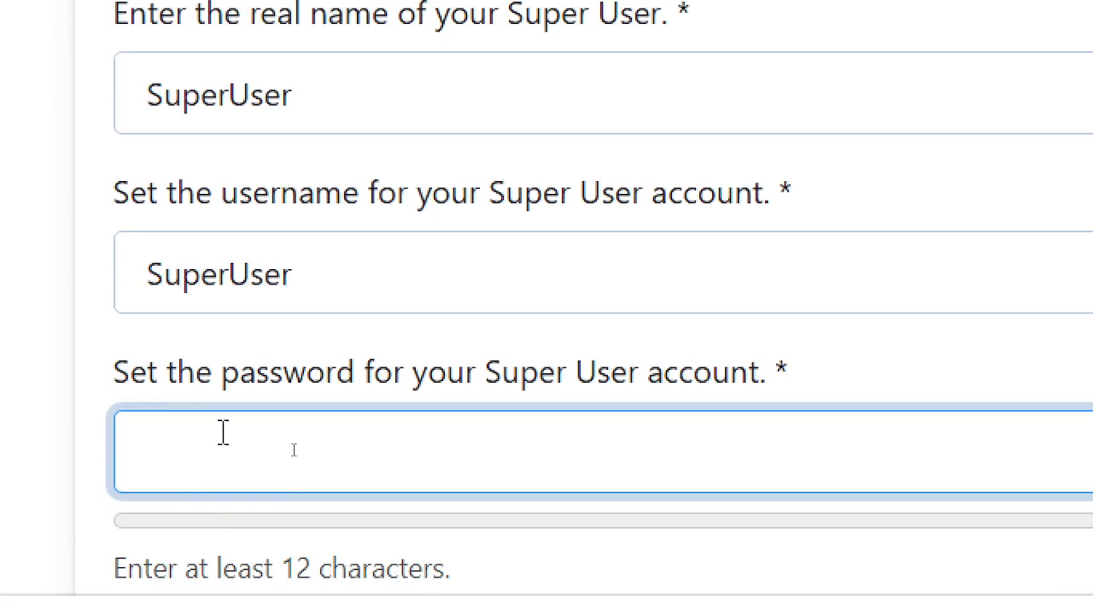
{"action": "type", "text": "SuperUser123"}
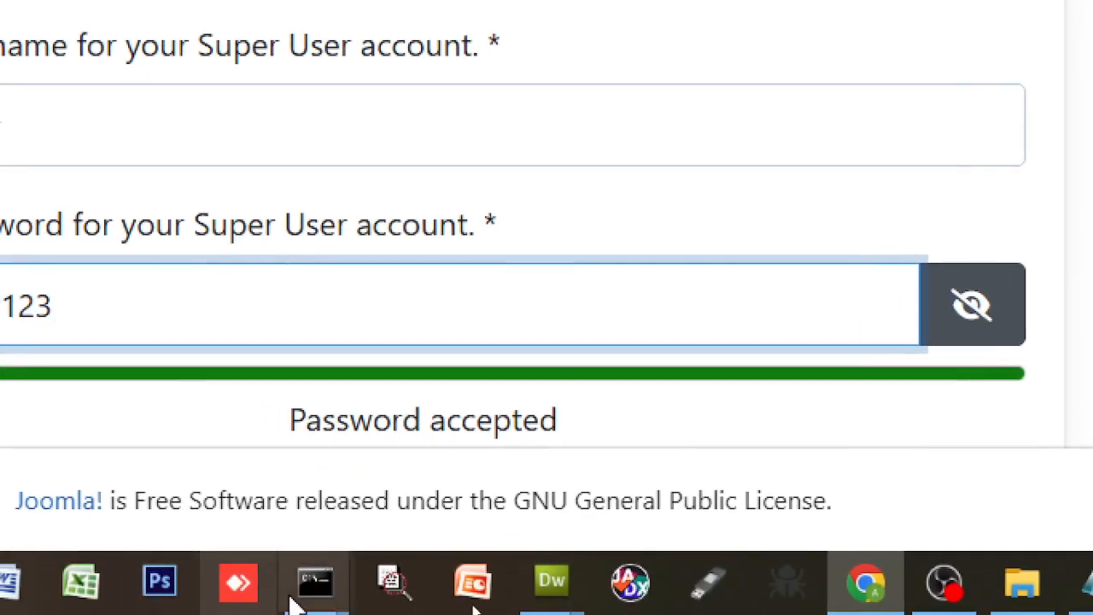
- Exit MariaDB, clear the console with cls and log back in as root
{"action": "mouse_move", "coordinate": [298, 581]}
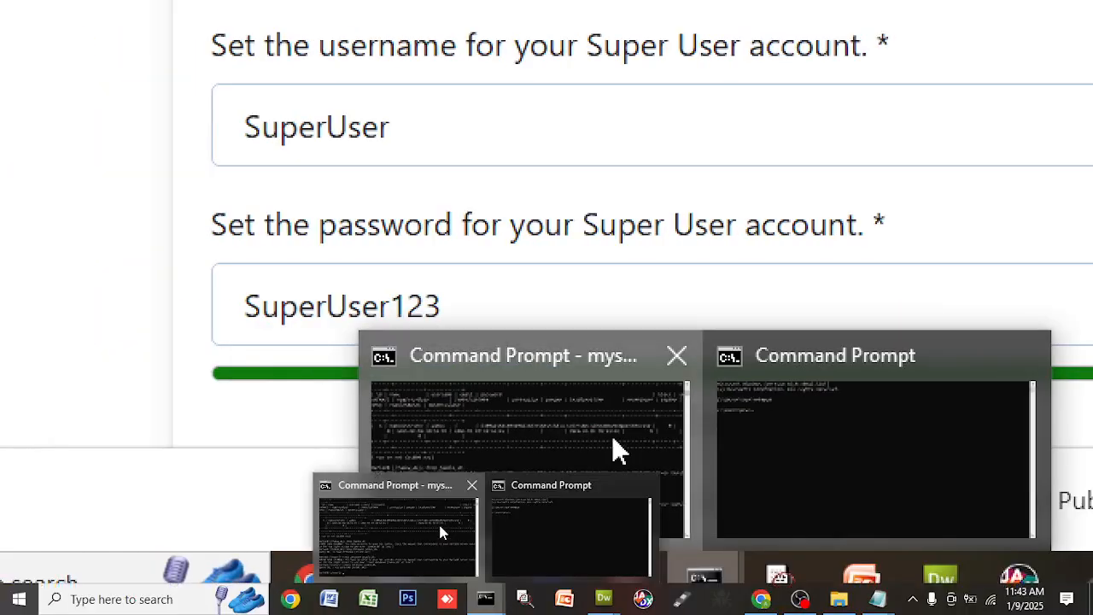
{"action": "left_click", "coordinate": [619, 451]}
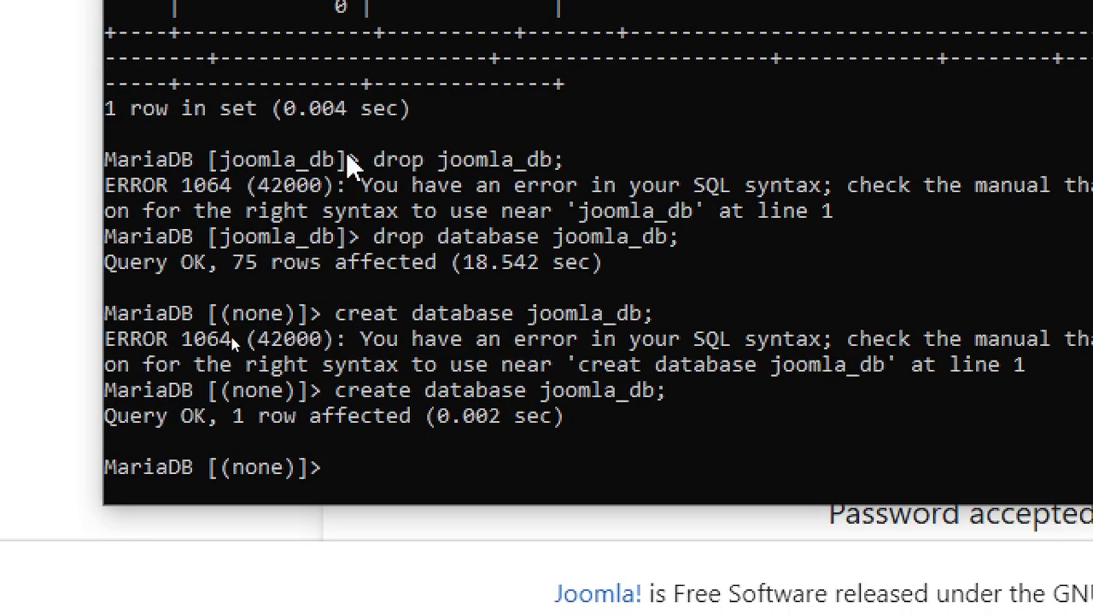
{"action": "key", "text": "ctrl+c"}
{"action": "type", "text": "cl"}
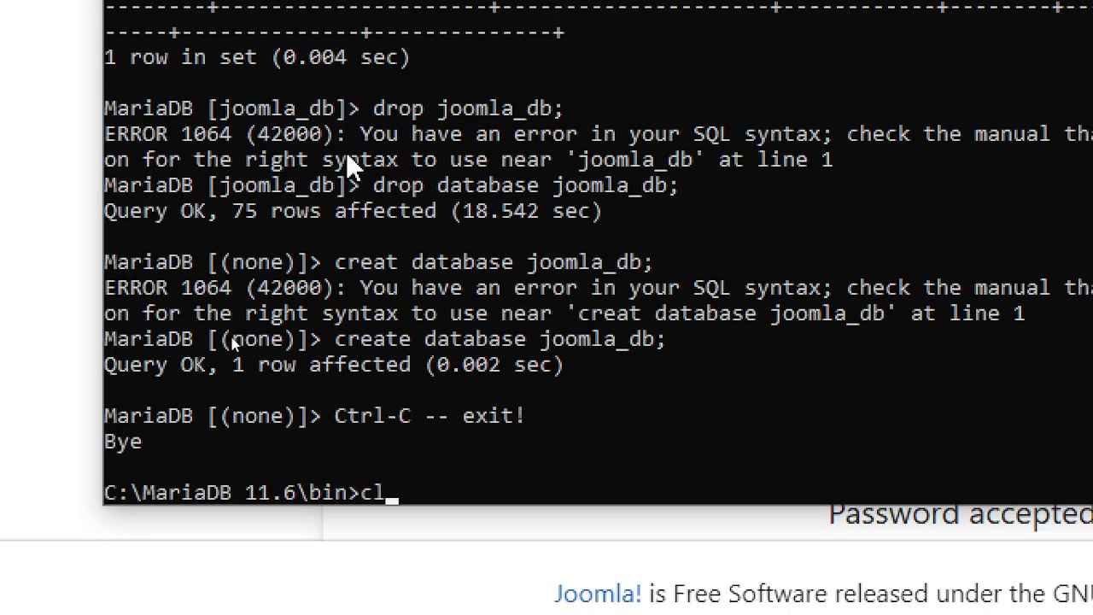
{"action": "type", "text": "s"}
{"action": "key", "text": "Return"}
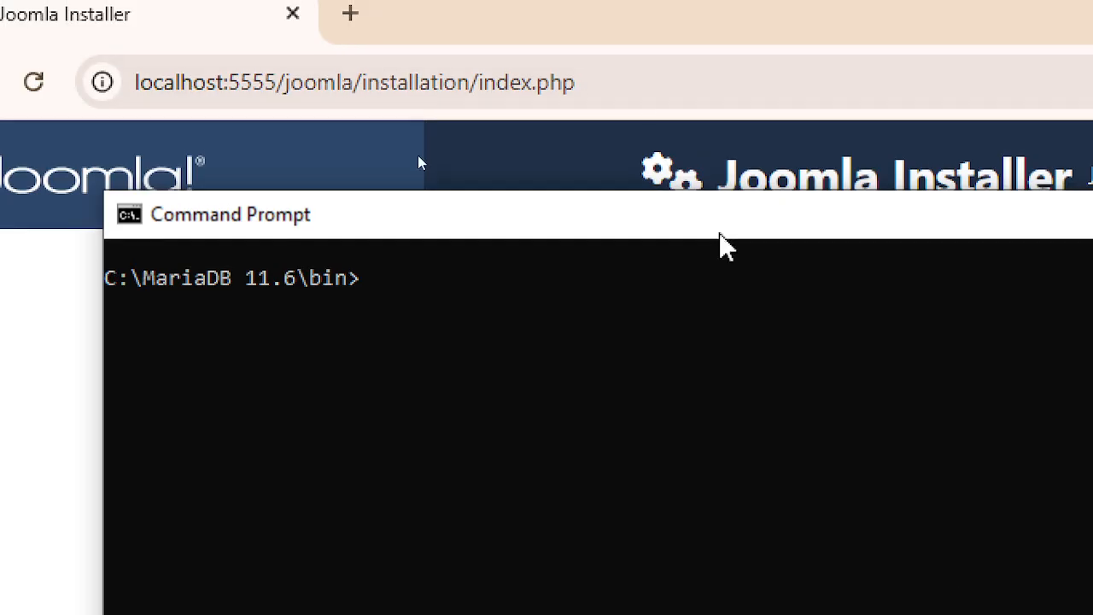
{"action": "type", "text": "m"}
{"action": "key", "text": "BackSpace"}
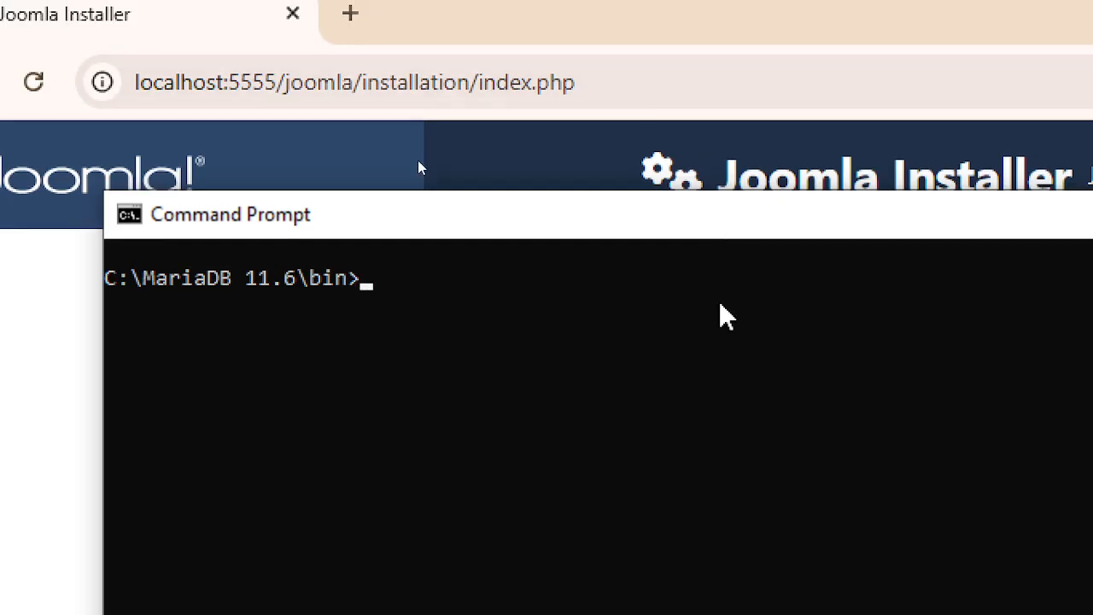
{"action": "key", "text": "Up"}
{"action": "key", "text": "Up"}
{"action": "key", "text": "Return"}
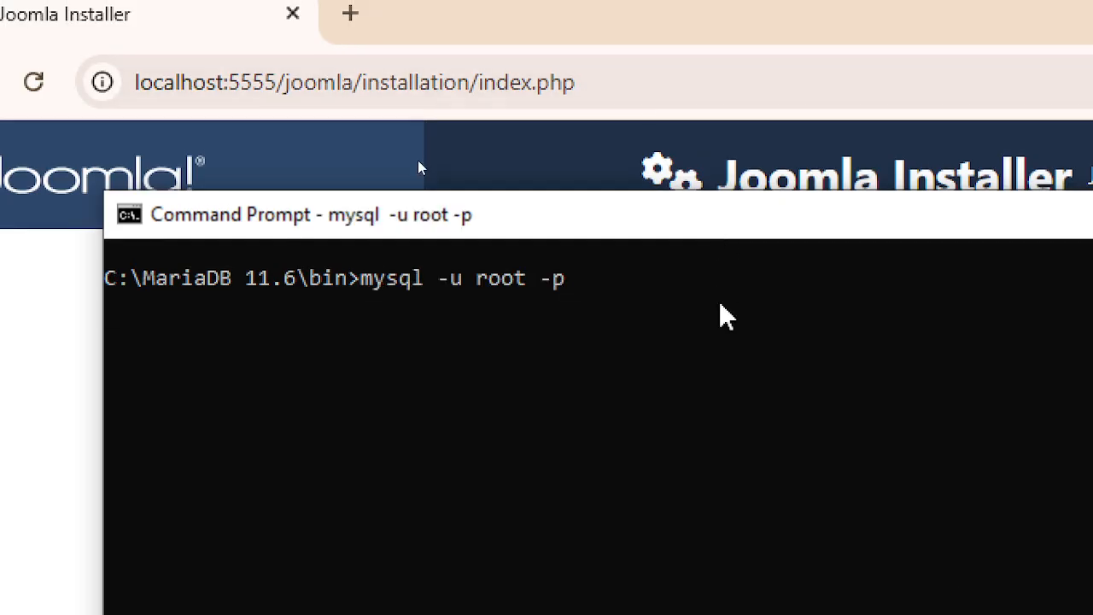
{"action": "type", "text": "****"}
{"action": "key", "text": "Return"}
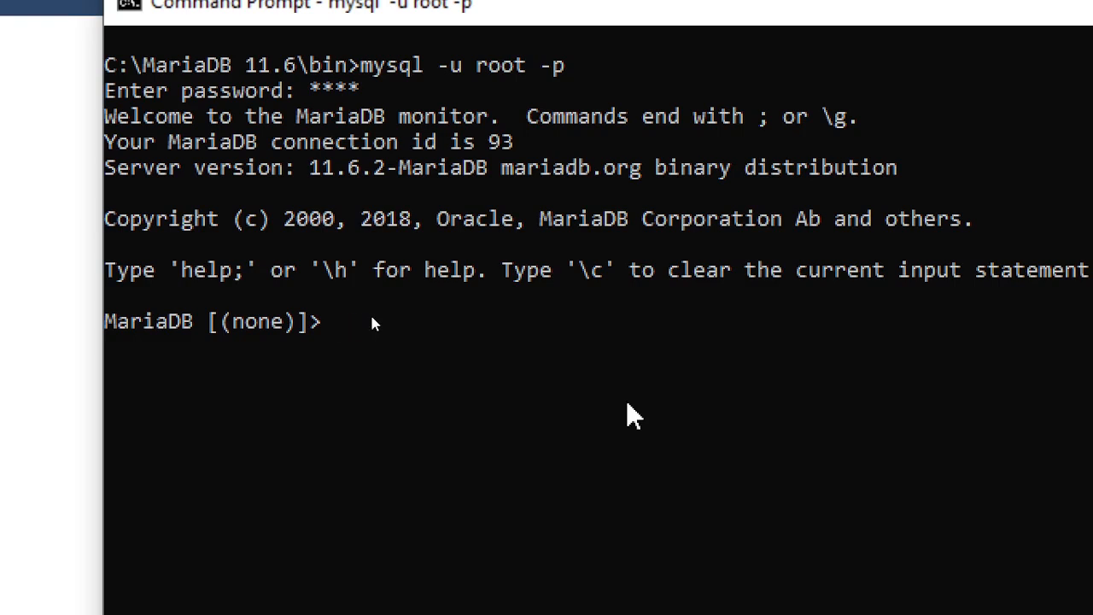
- Run show databases; to confirm joomla_db exists
{"action": "type", "text": "create dat"}
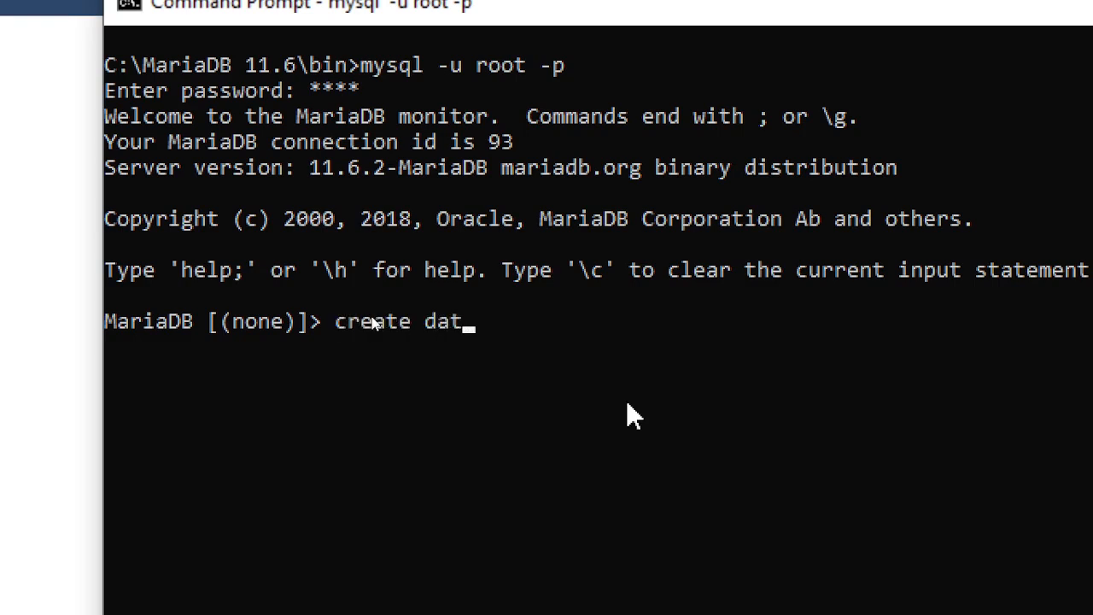
{"action": "type", "text": "abase joomla"}
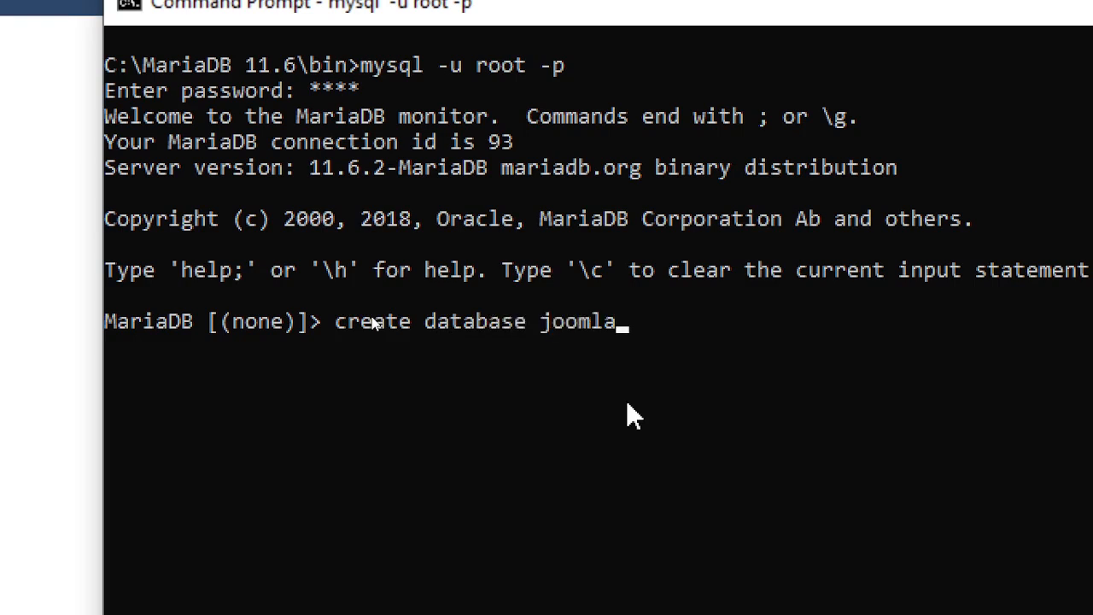
{"action": "type", "text": "_db;"}
{"action": "key", "text": "BackSpace"}
{"action": "key", "text": "BackSpace"}
{"action": "key", "text": "BackSpace"}
{"action": "key", "text": "BackSpace"}
{"action": "key", "text": "BackSpace"}
{"action": "key", "text": "BackSpace"}
{"action": "key", "text": "BackSpace"}
{"action": "key", "text": "BackSpace"}
{"action": "key", "text": "BackSpace"}
{"action": "key", "text": "BackSpace"}
{"action": "key", "text": "BackSpace"}
{"action": "key", "text": "BackSpace"}
{"action": "key", "text": "BackSpace"}
{"action": "key", "text": "BackSpace"}
{"action": "key", "text": "BackSpace"}
{"action": "key", "text": "BackSpace"}
{"action": "key", "text": "BackSpace"}
{"action": "key", "text": "BackSpace"}
{"action": "key", "text": "BackSpace"}
{"action": "key", "text": "BackSpace"}
{"action": "key", "text": "BackSpace"}
{"action": "key", "text": "BackSpace"}
{"action": "key", "text": "BackSpace"}
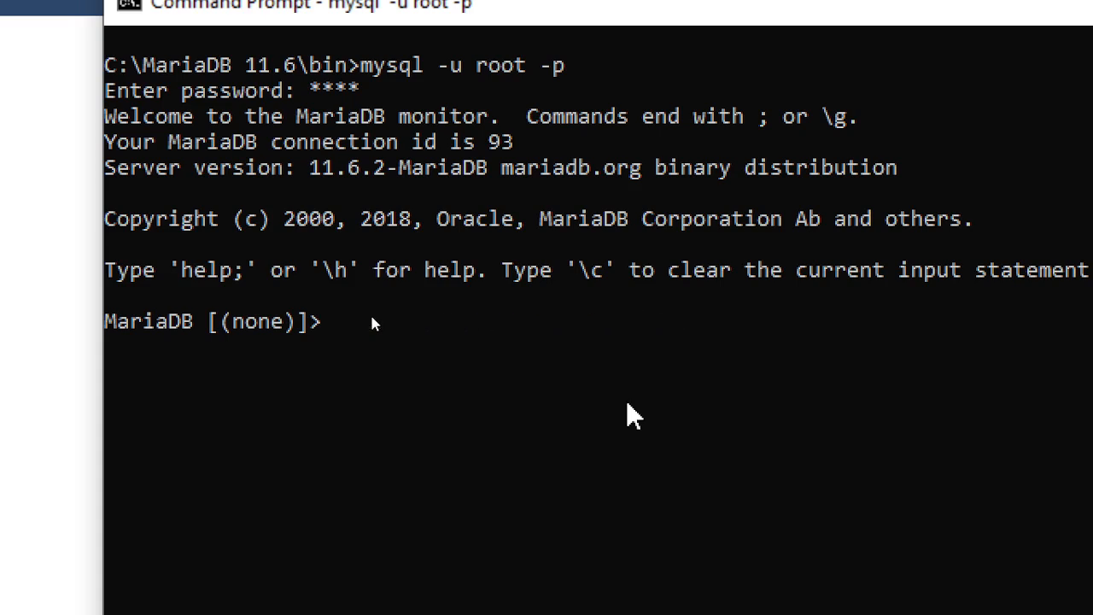
{"action": "type", "text": "show database"}
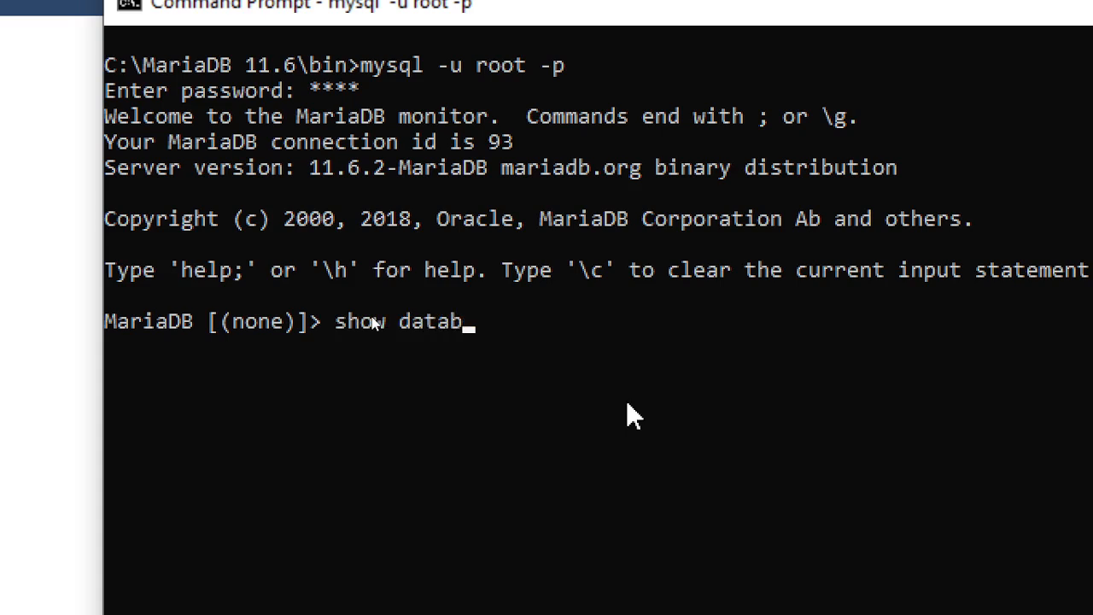
{"action": "key", "text": "BackSpace"}
{"action": "type", "text": "ses;"}
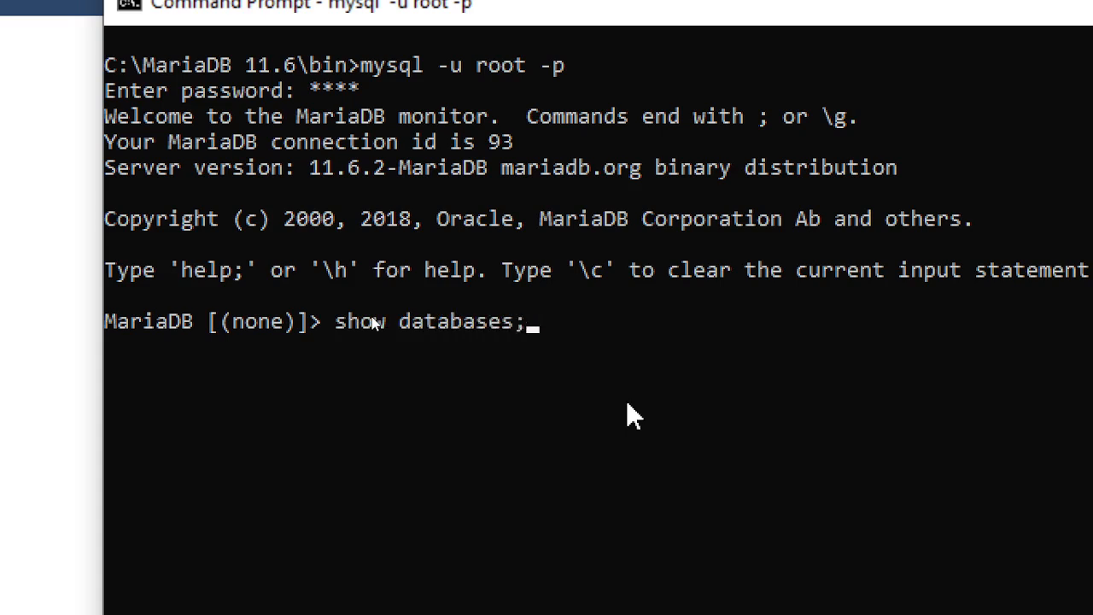
{"action": "key", "text": "Return"}
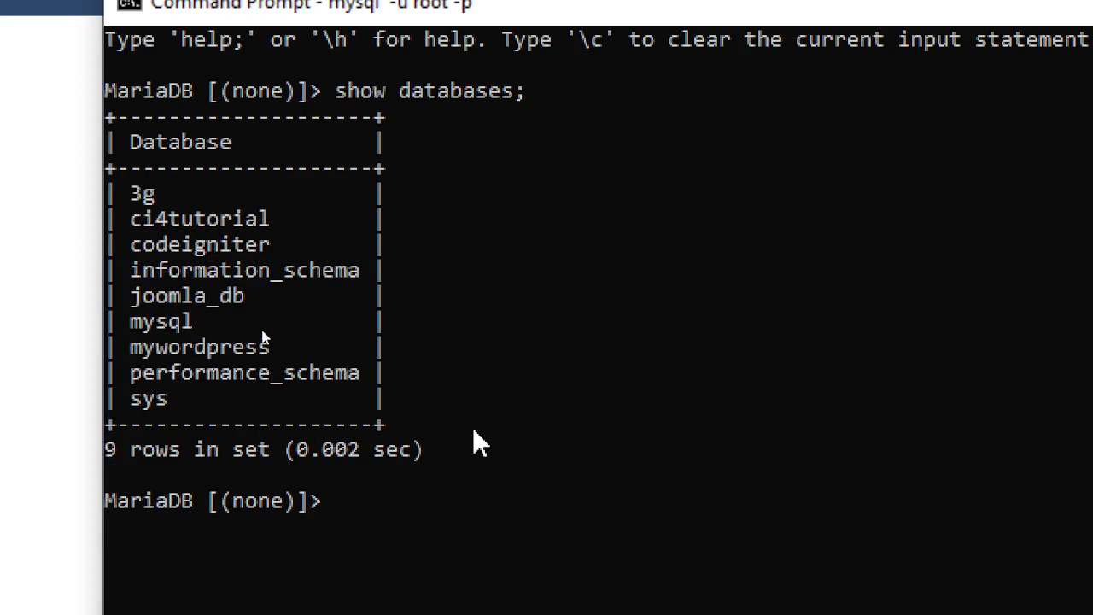
- Switch to joomla_db and run show tables; to confirm it is empty
{"action": "left_click_drag", "start_coordinate": [138, 298], "coordinate": [225, 300]}
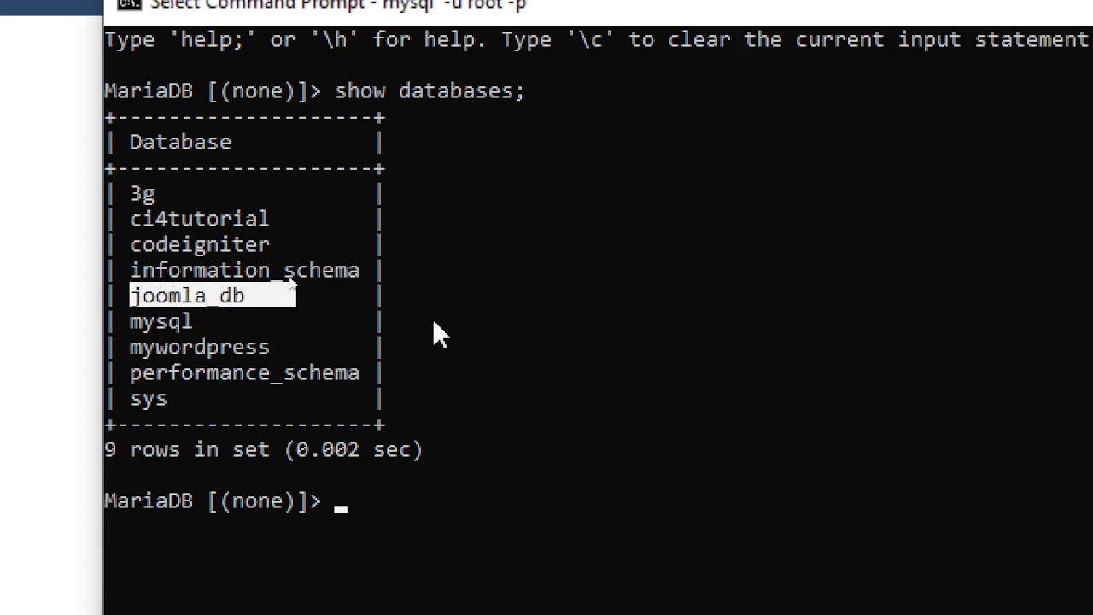
{"action": "left_click", "coordinate": [629, 342]}
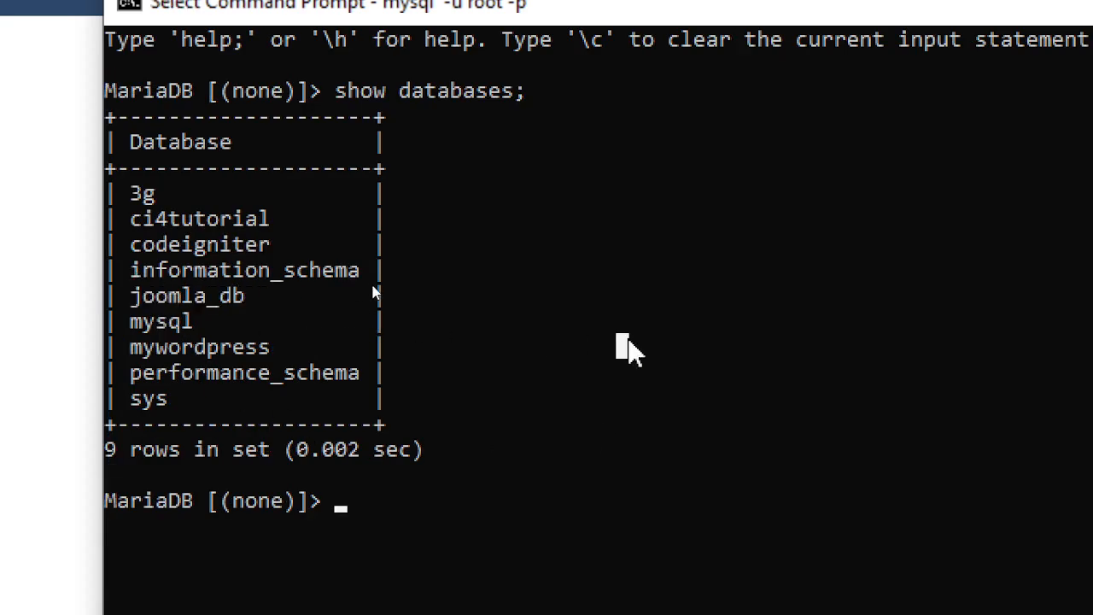
{"action": "type", "text": "use"}
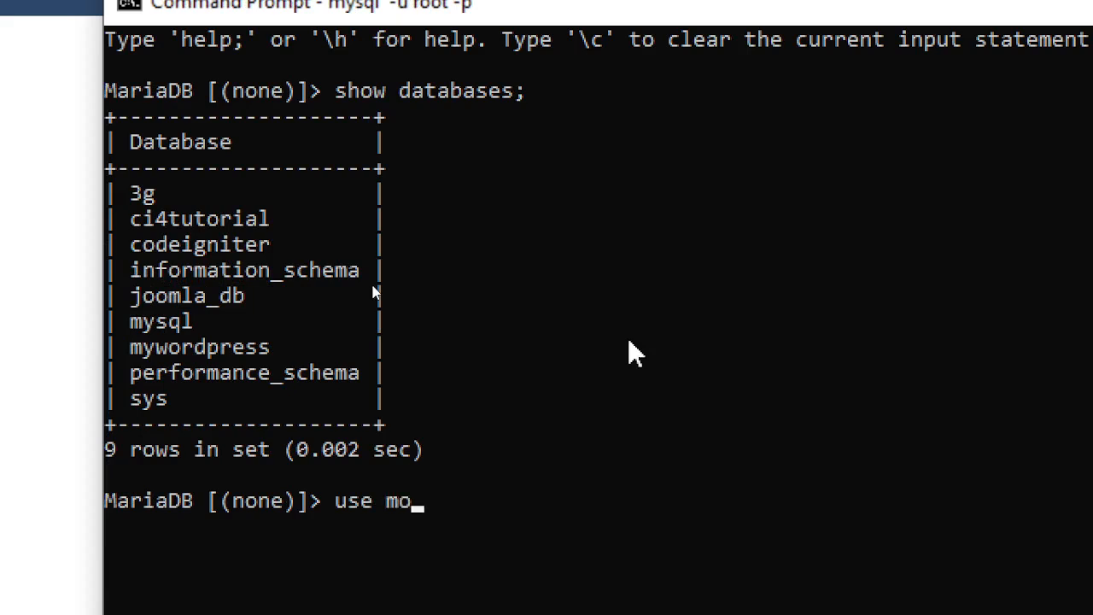
{"action": "type", "text": " mo"}
{"action": "key", "text": "BackSpace"}
{"action": "key", "text": "BackSpace"}
{"action": "type", "text": "joomla"}
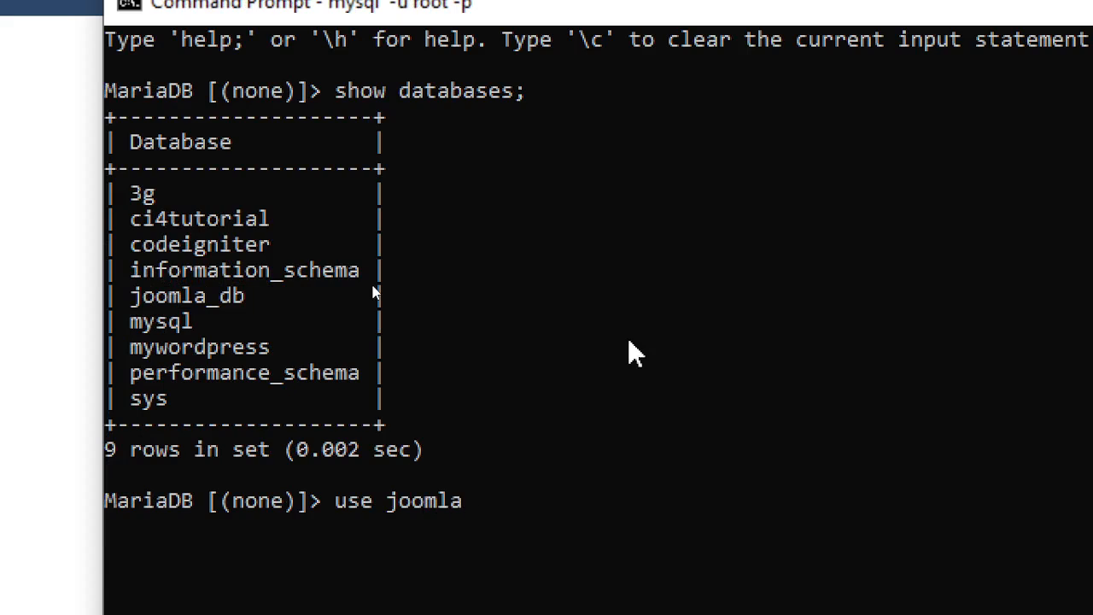
{"action": "type", "text": "_db;"}
{"action": "key", "text": "Return"}
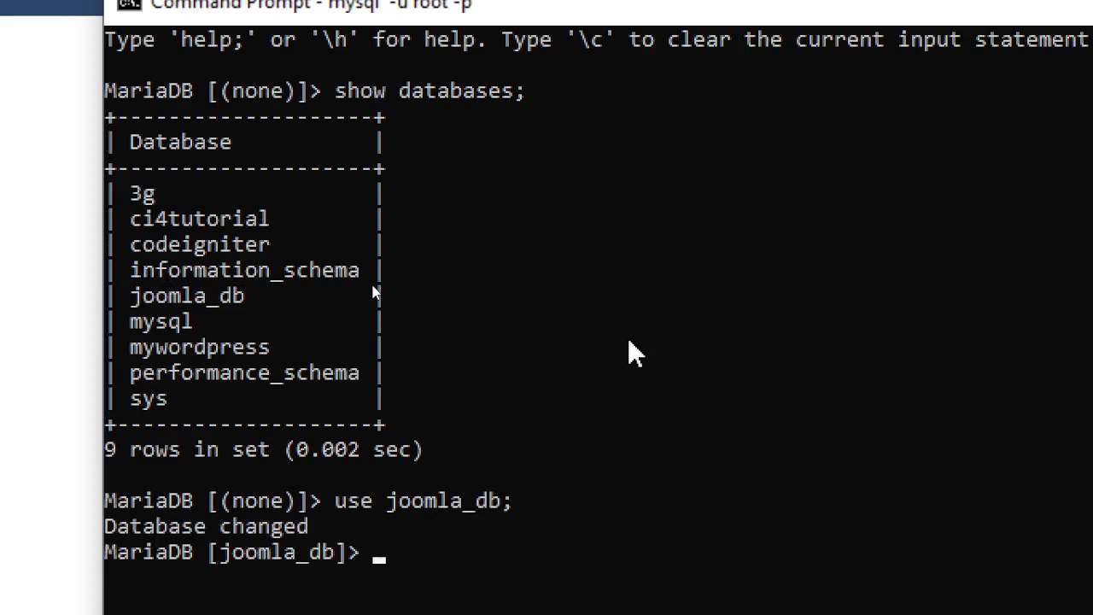
{"action": "type", "text": "show tabl"}
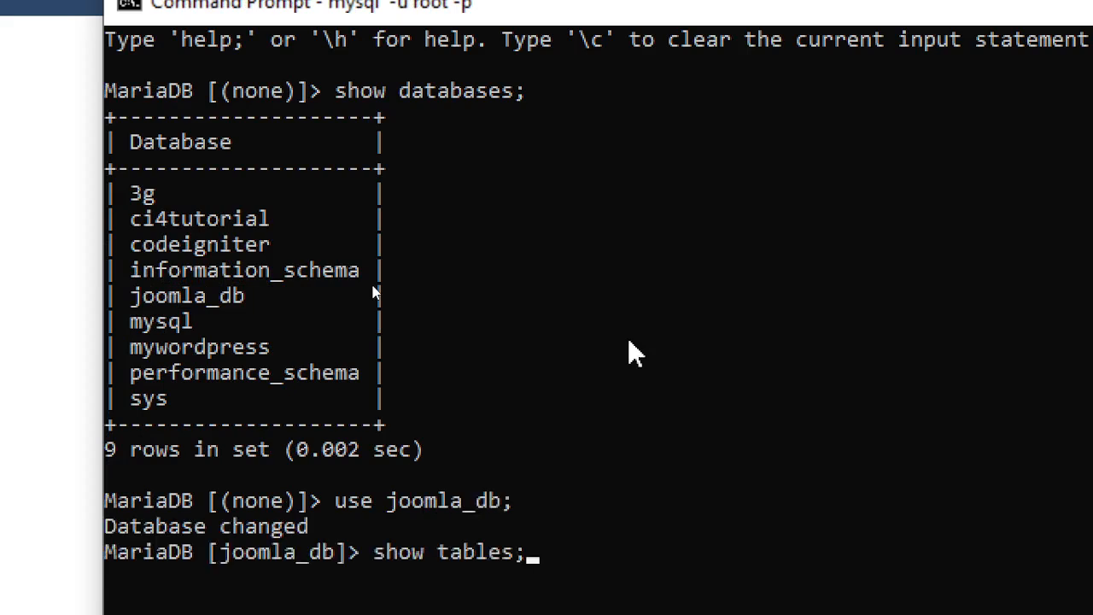
{"action": "type", "text": "es;"}
{"action": "key", "text": "Return"}
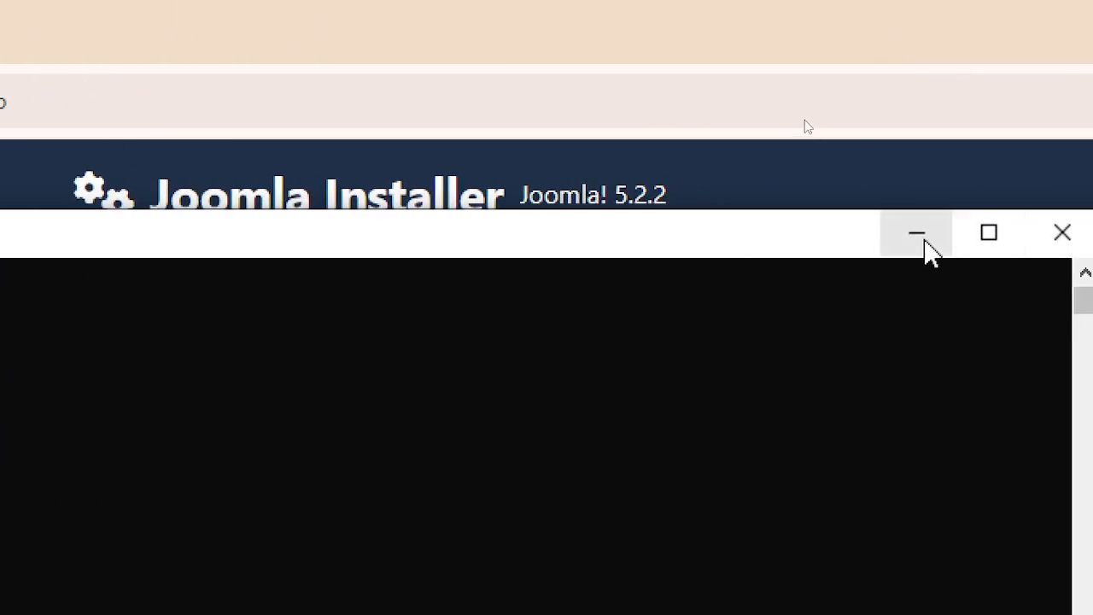
- Fill the Super User e-mail from the saved autofill address and continue to database setup
{"action": "left_click", "coordinate": [1008, 235]}
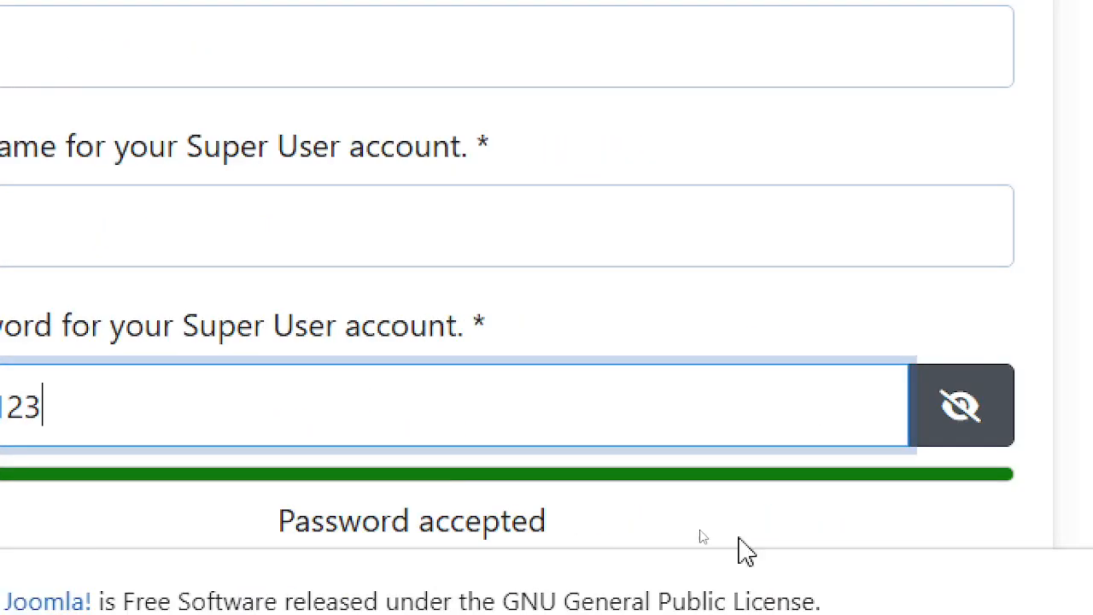
{"action": "scroll", "coordinate": [382, 376], "scroll_direction": "down", "scroll_amount": 3}
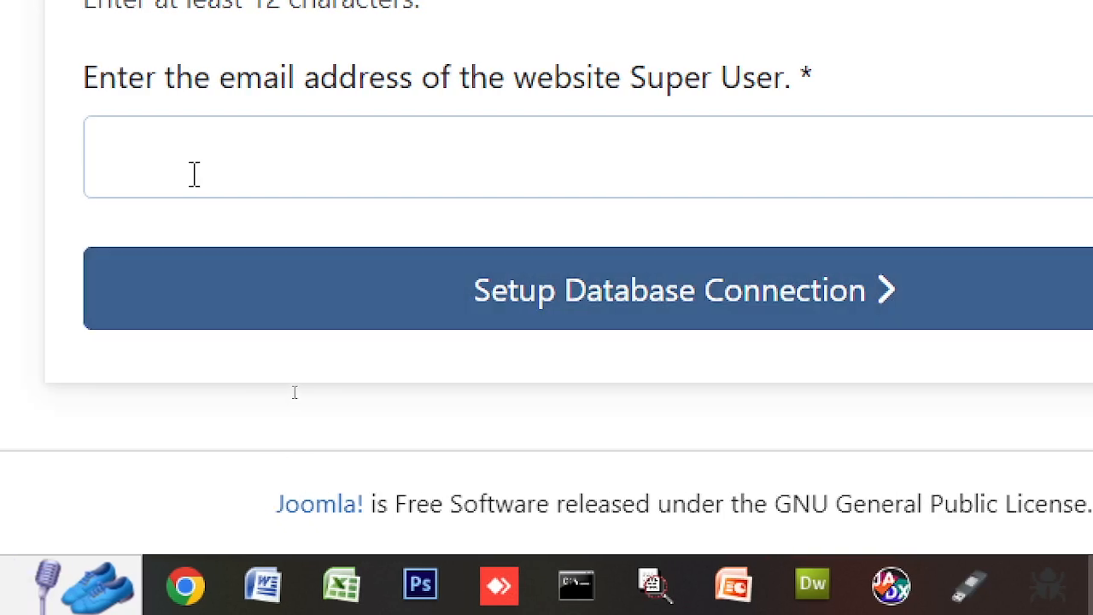
{"action": "left_click", "coordinate": [162, 172]}
{"action": "left_click", "coordinate": [363, 260]}
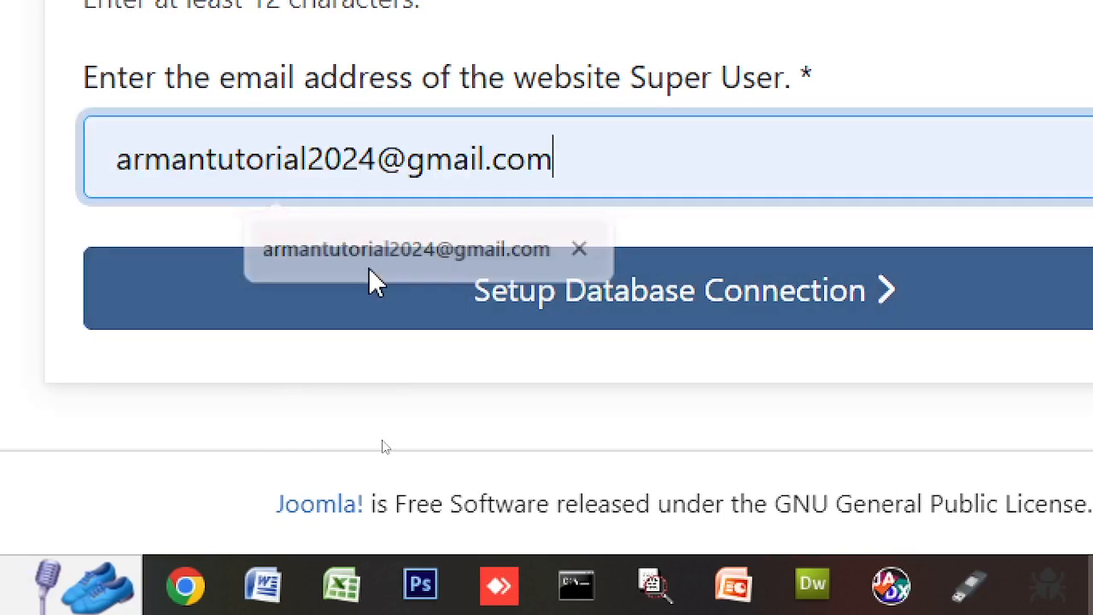
{"action": "left_click", "coordinate": [658, 323]}
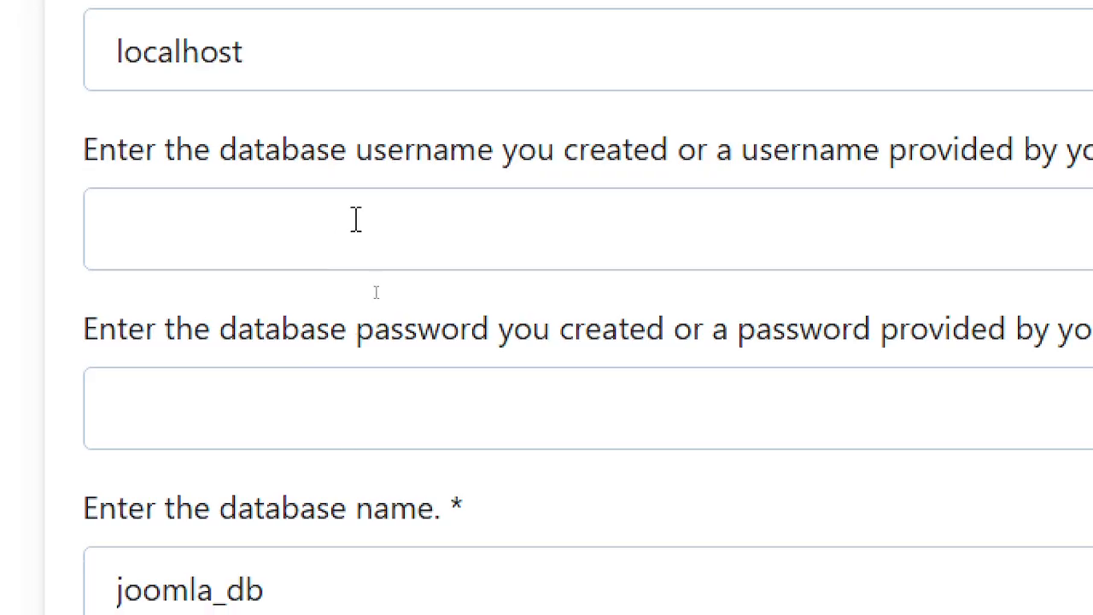
- Enter root as the database username and fill in the database password, revealing it to check
{"action": "left_click", "coordinate": [410, 461]}
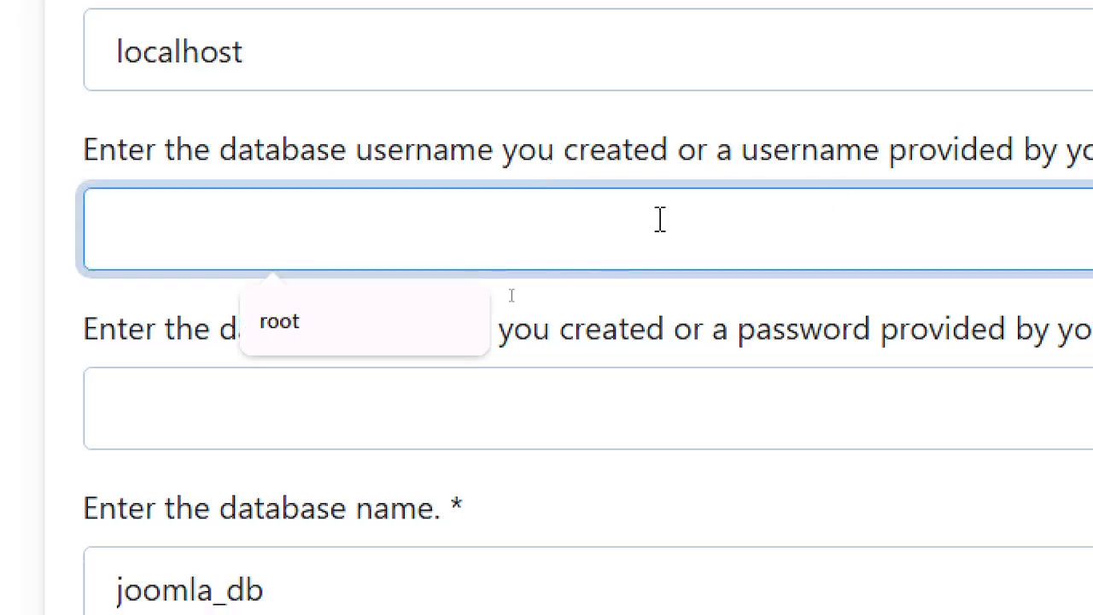
{"action": "type", "text": "root"}
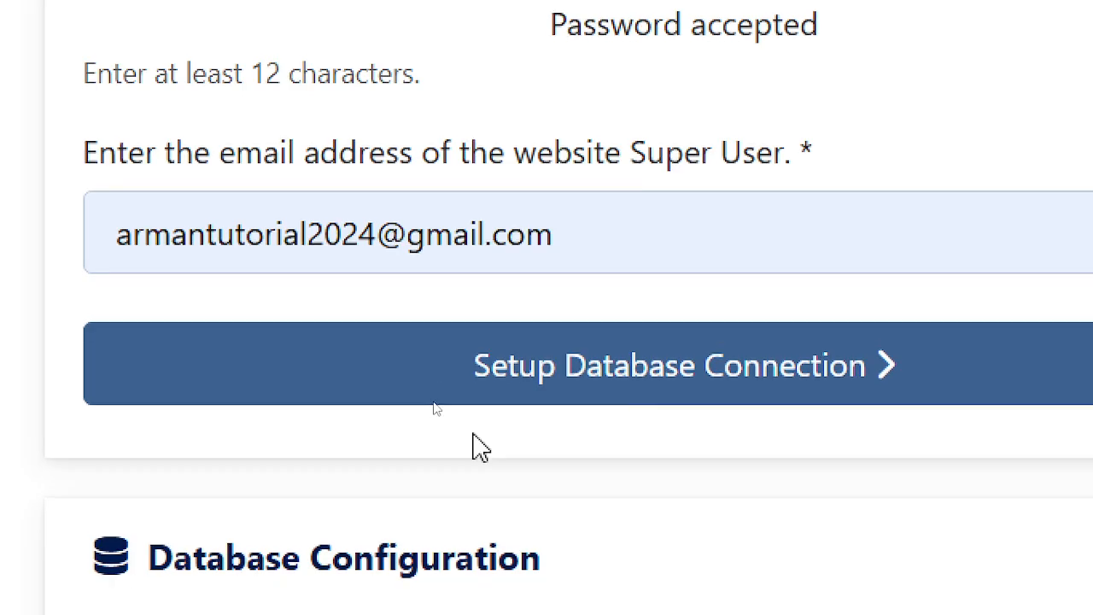
{"action": "left_click", "coordinate": [639, 399]}
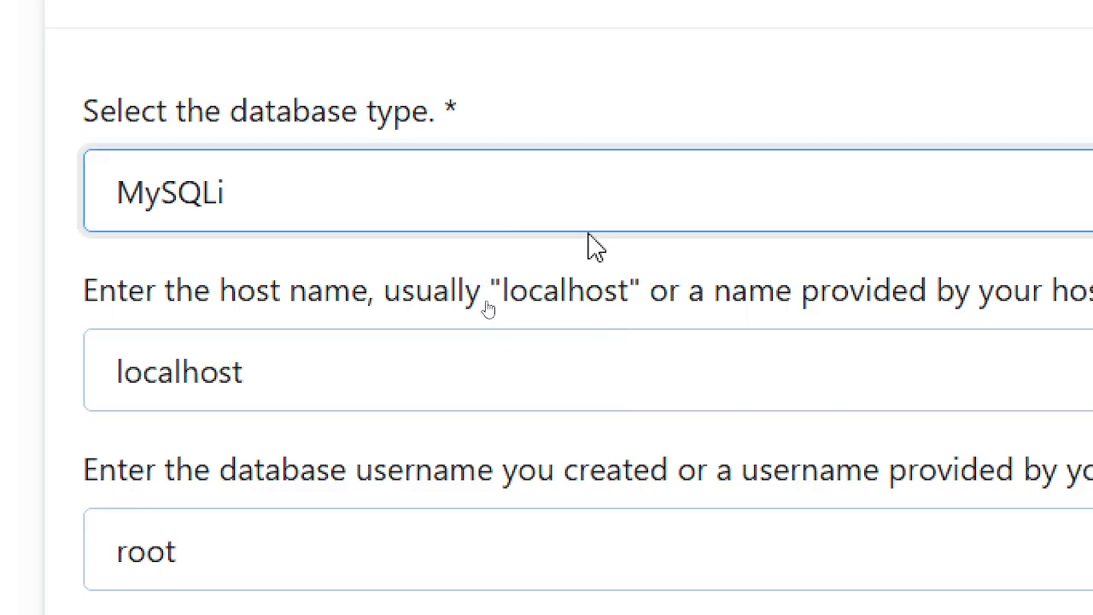
{"action": "scroll", "coordinate": [256, 487], "scroll_direction": "down", "scroll_amount": 5}
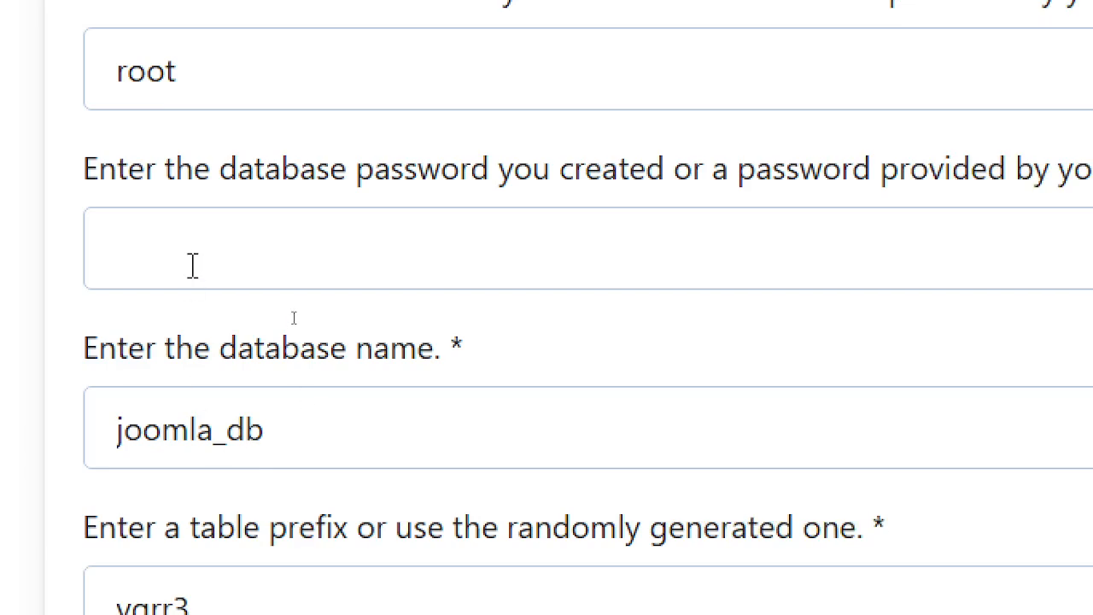
{"action": "left_click", "coordinate": [193, 265]}
{"action": "type", "text": "root"}
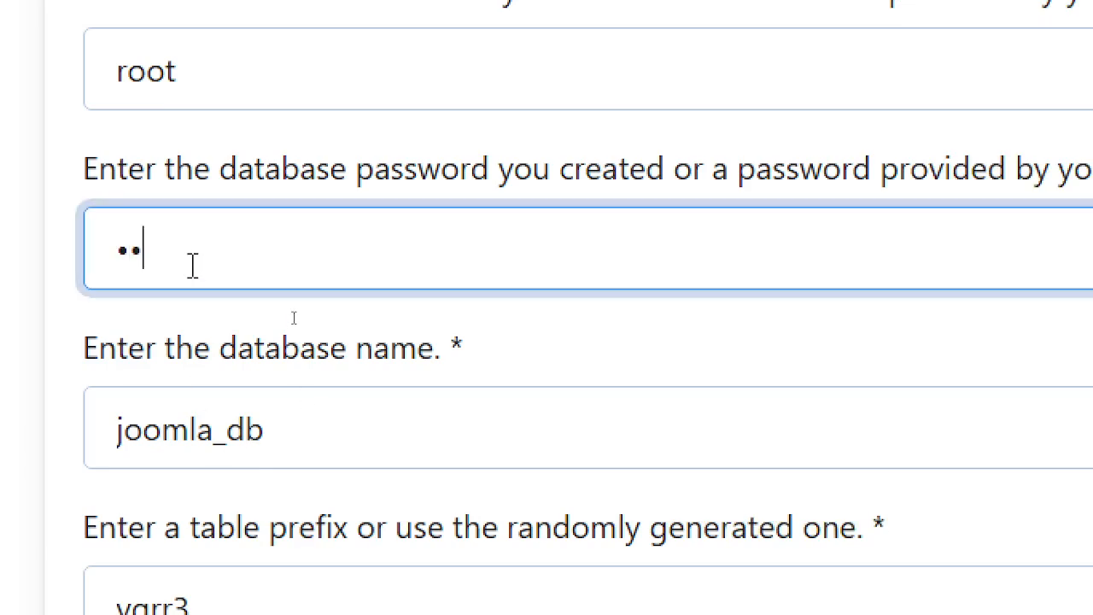
{"action": "left_click", "coordinate": [911, 274]}
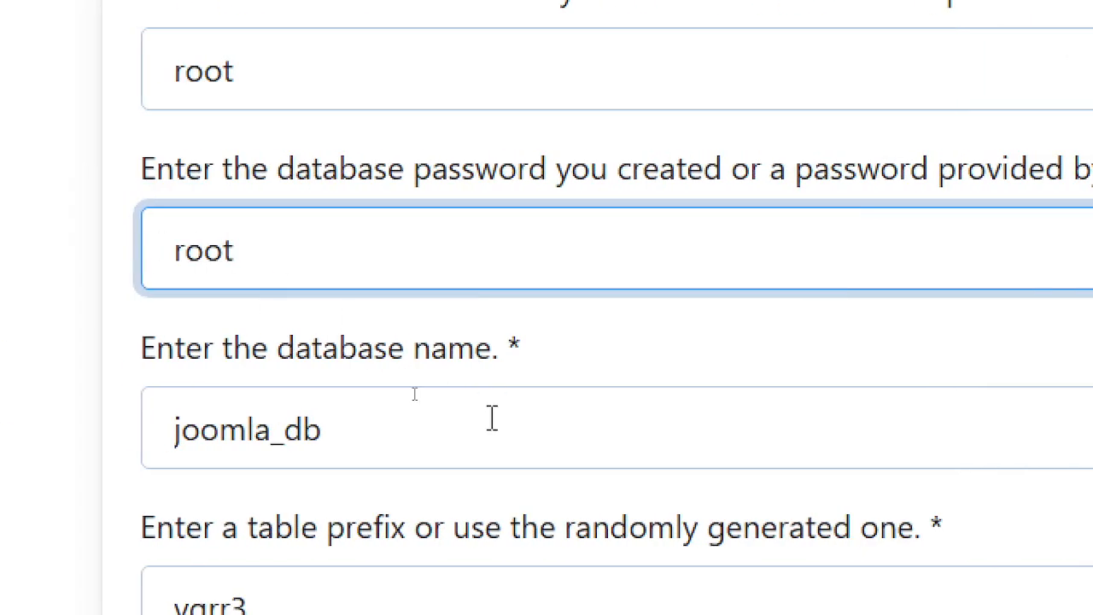
{"action": "left_click", "coordinate": [492, 419]}
- Replace the generated table prefix vgrr3 with tys
{"action": "scroll", "coordinate": [654, 412], "scroll_direction": "down", "scroll_amount": 5}
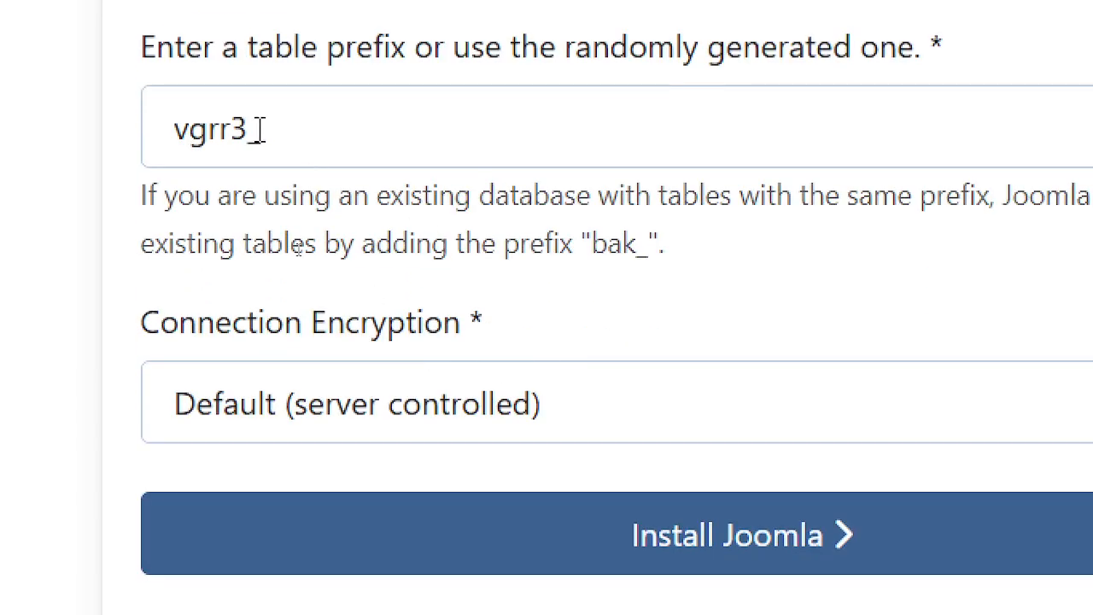
{"action": "left_click_drag", "start_coordinate": [249, 129], "coordinate": [116, 117]}
{"action": "type", "text": "ts"}
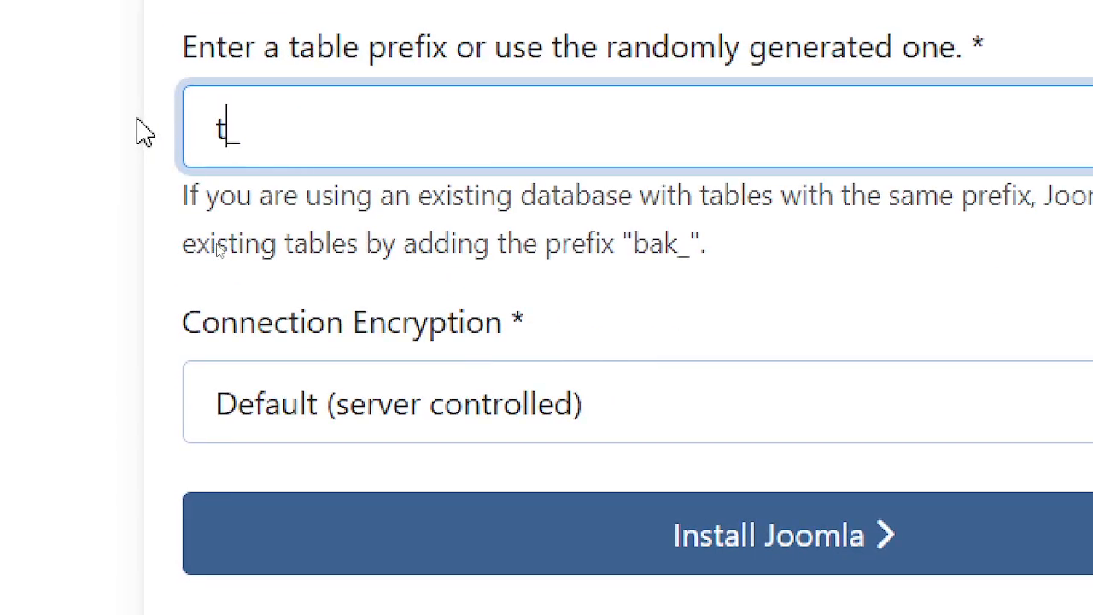
{"action": "type", "text": "y"}
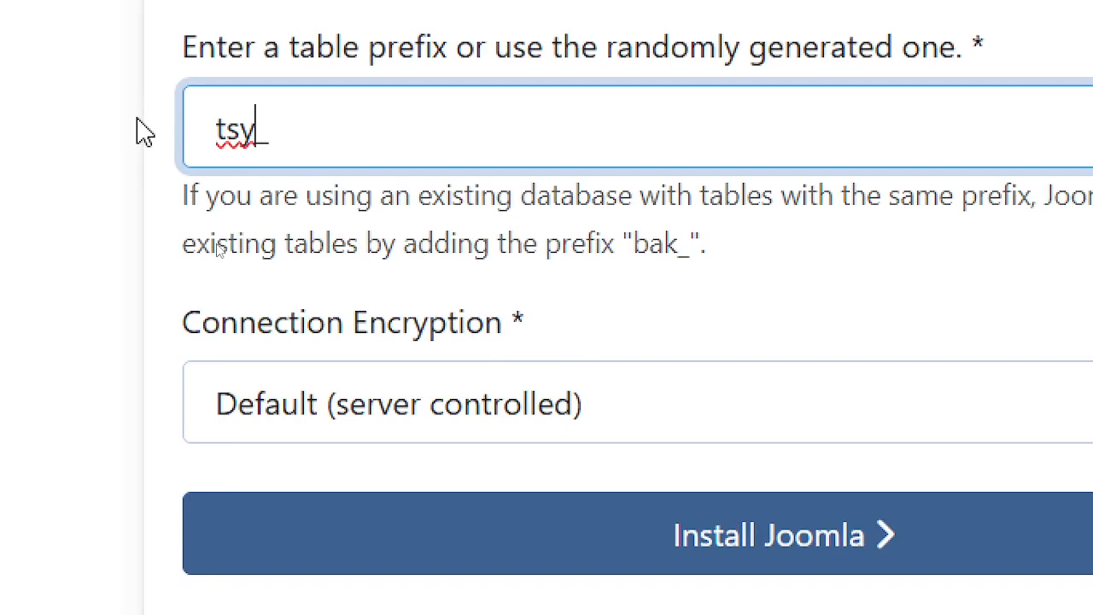
{"action": "key", "text": "BackSpace"}
{"action": "key", "text": "BackSpace"}
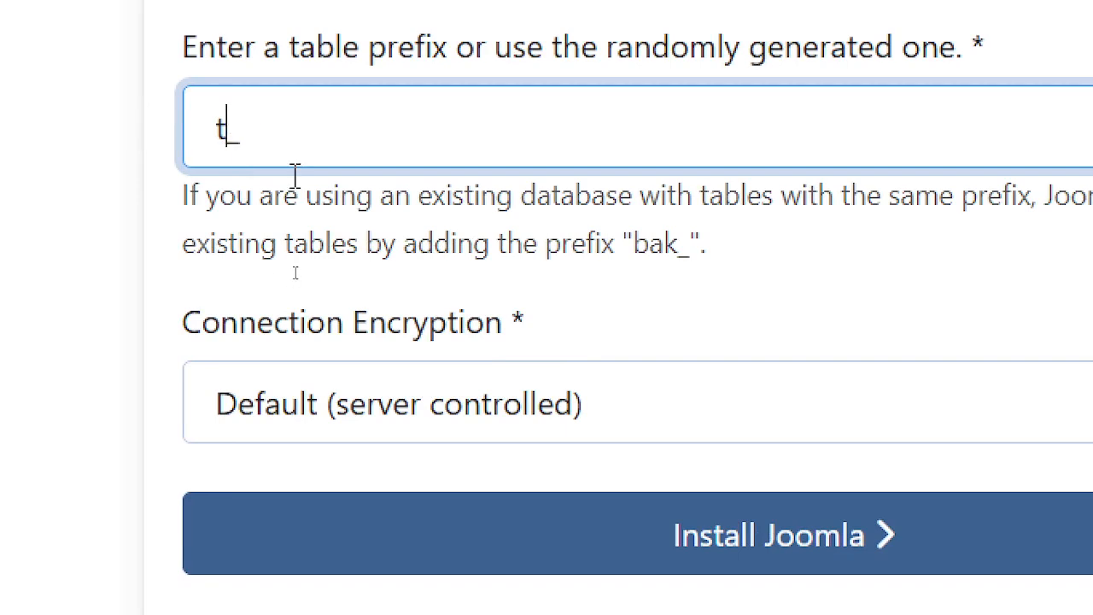
{"action": "key", "text": "BackSpace"}
{"action": "type", "text": "TYS"}
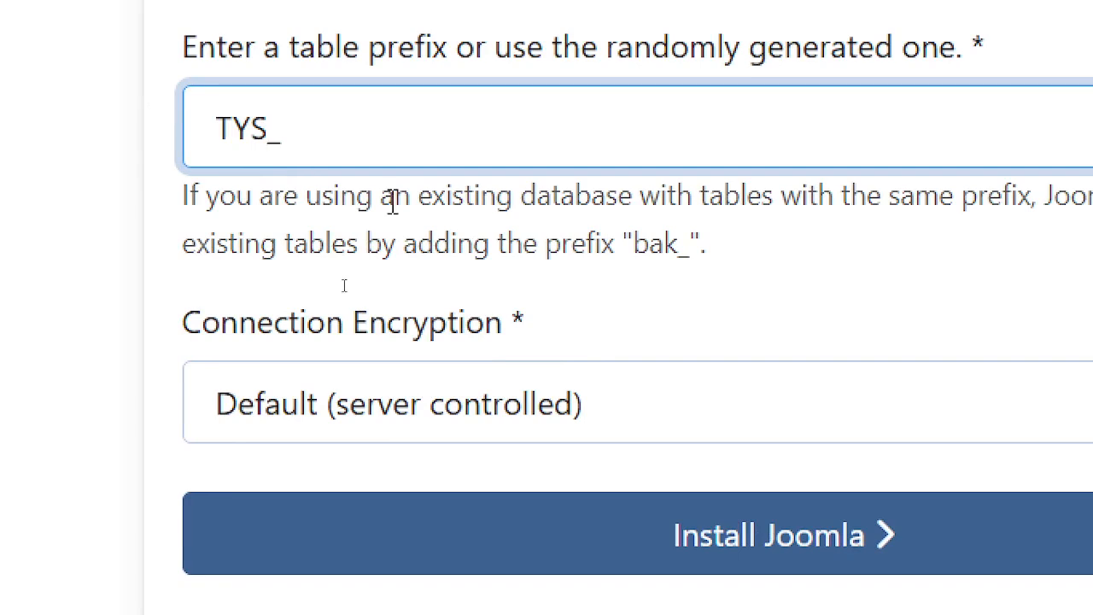
{"action": "key", "text": "BackSpace"}
{"action": "key", "text": "BackSpace"}
{"action": "key", "text": "BackSpace"}
{"action": "type", "text": "TY"}
{"action": "key", "text": "BackSpace"}
{"action": "key", "text": "BackSpace"}
{"action": "type", "text": "tys_"}
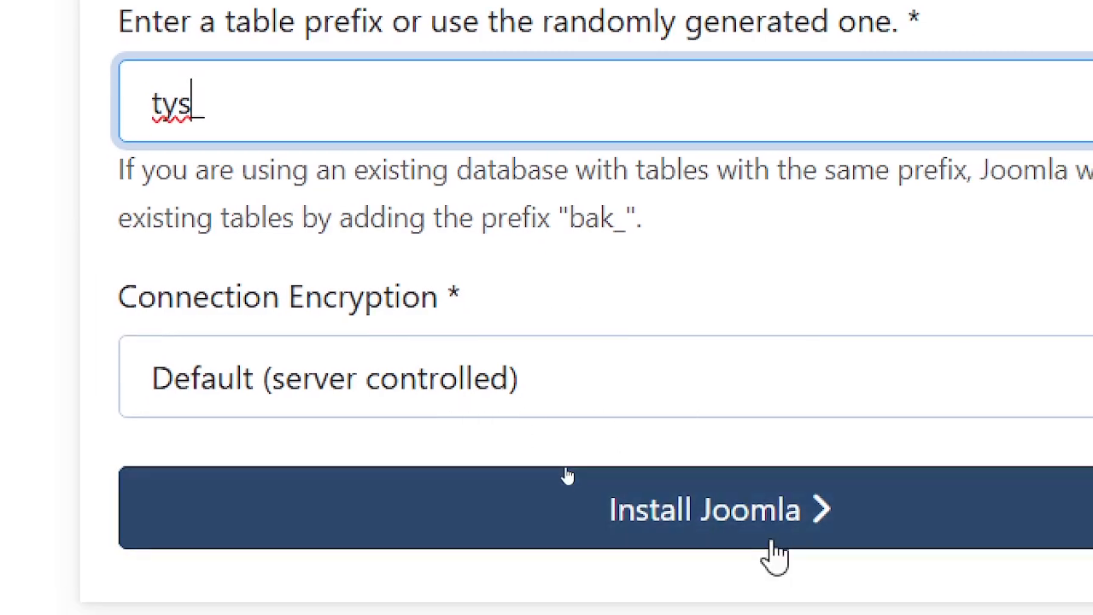
- Start the Joomla installation and select the PunycodeInterface.php folder path from the deprecation warning
{"action": "left_click", "coordinate": [772, 549]}
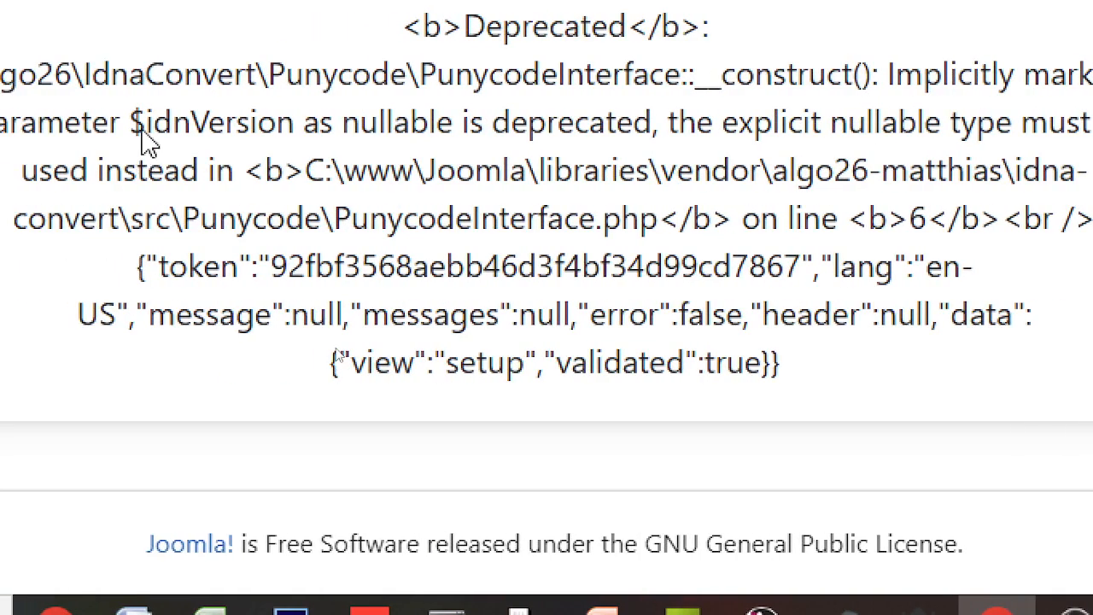
{"action": "left_click_drag", "start_coordinate": [378, 124], "coordinate": [530, 124]}
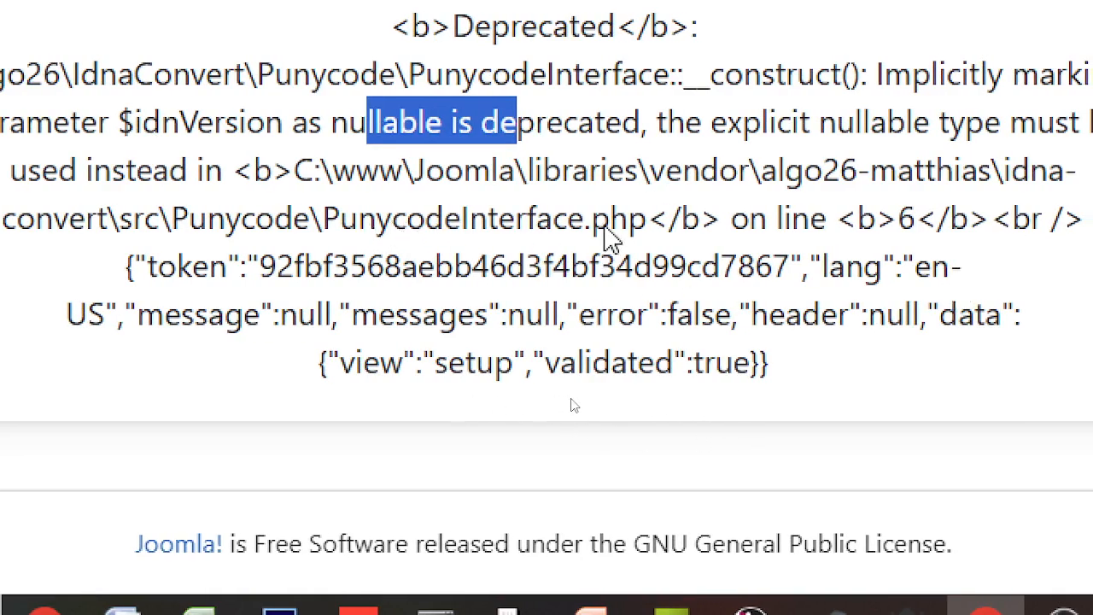
{"action": "left_click_drag", "start_coordinate": [323, 224], "coordinate": [316, 183]}
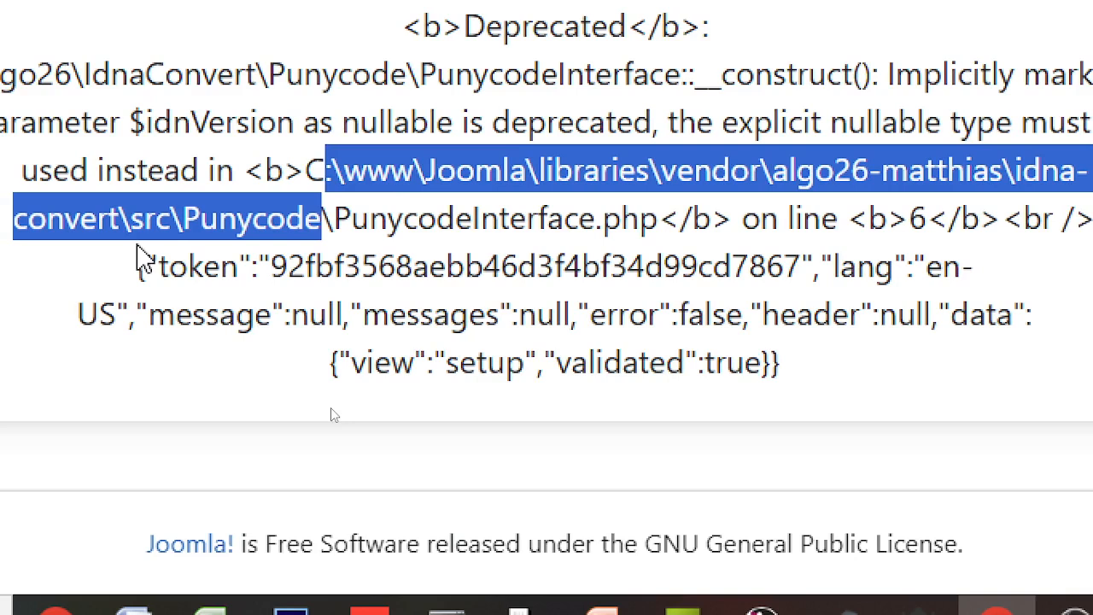
{"action": "key", "text": "alt+Tab"}
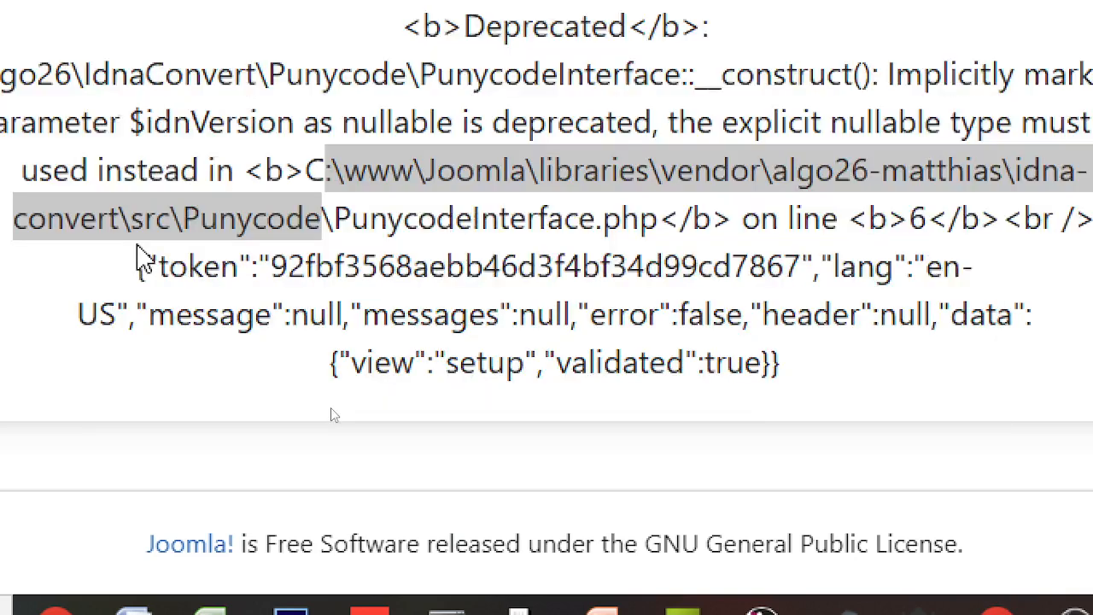
{"action": "key", "text": "alt+Tab"}
{"action": "key", "text": "alt+Tab"}
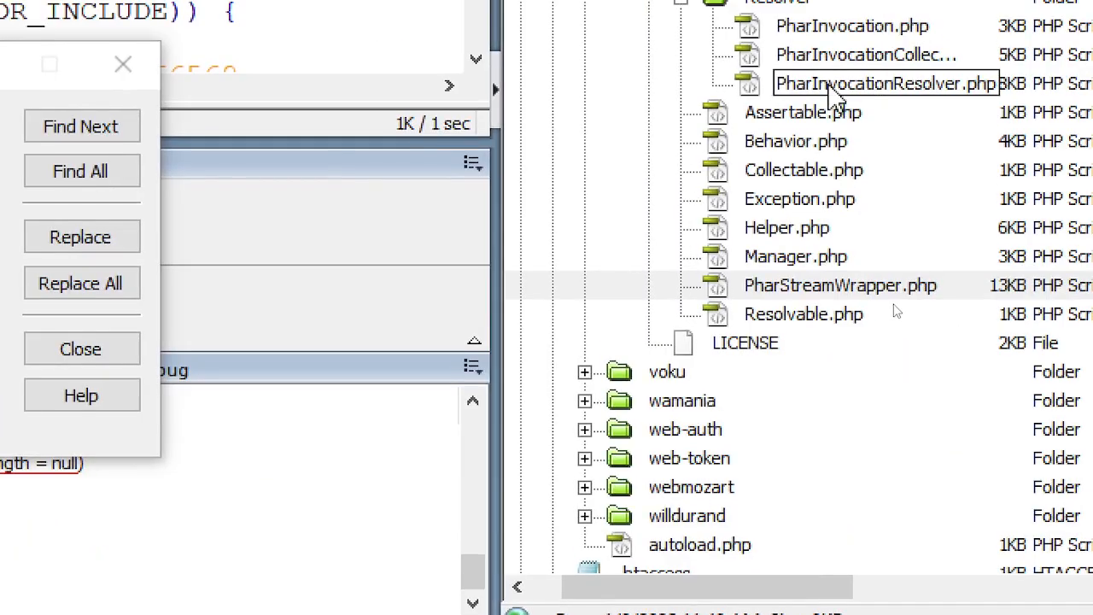
- Browse libraries/vendor/algo26-matthias/idna-convert/src/Punycode and open PunycodeInterface.php
{"action": "scroll", "coordinate": [600, 90], "scroll_direction": "up", "scroll_amount": 3}
{"action": "left_click", "coordinate": [585, 174]}
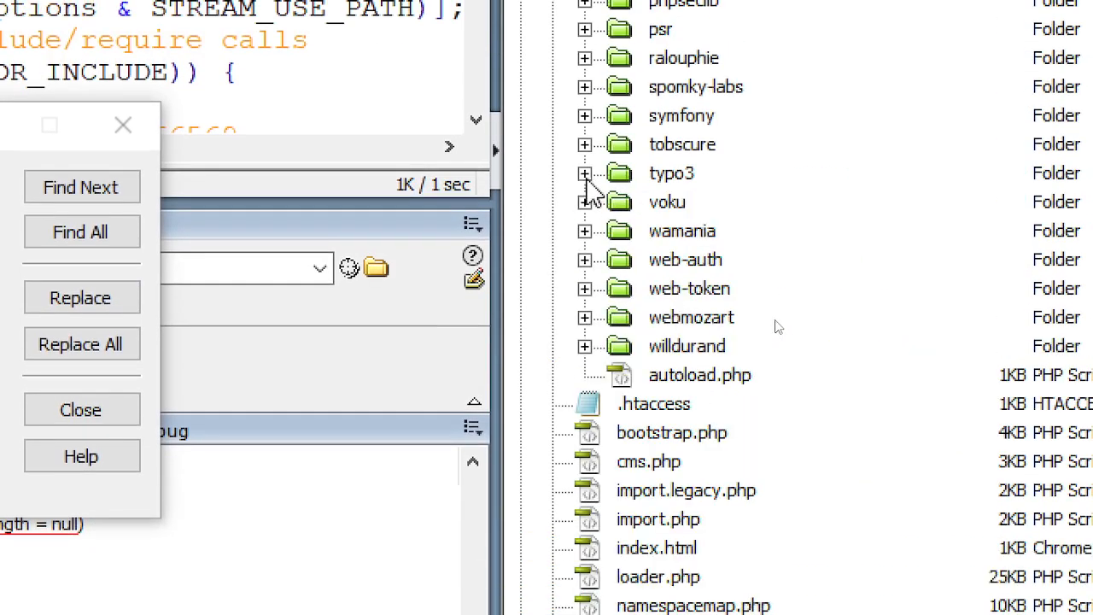
{"action": "scroll", "coordinate": [602, 115], "scroll_direction": "up", "scroll_amount": 3}
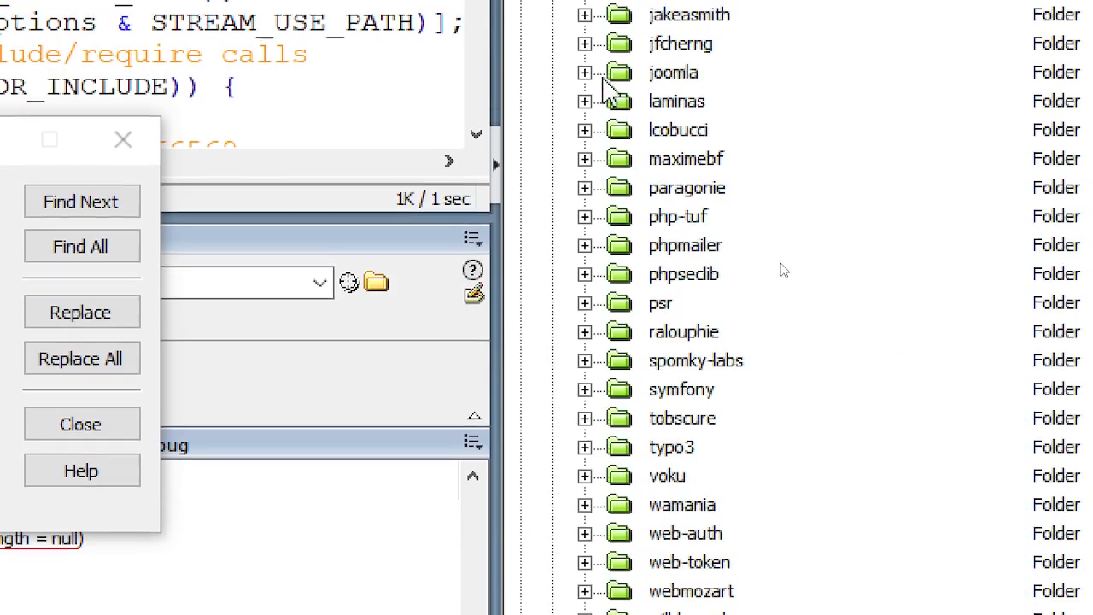
{"action": "scroll", "coordinate": [614, 119], "scroll_direction": "up", "scroll_amount": 1}
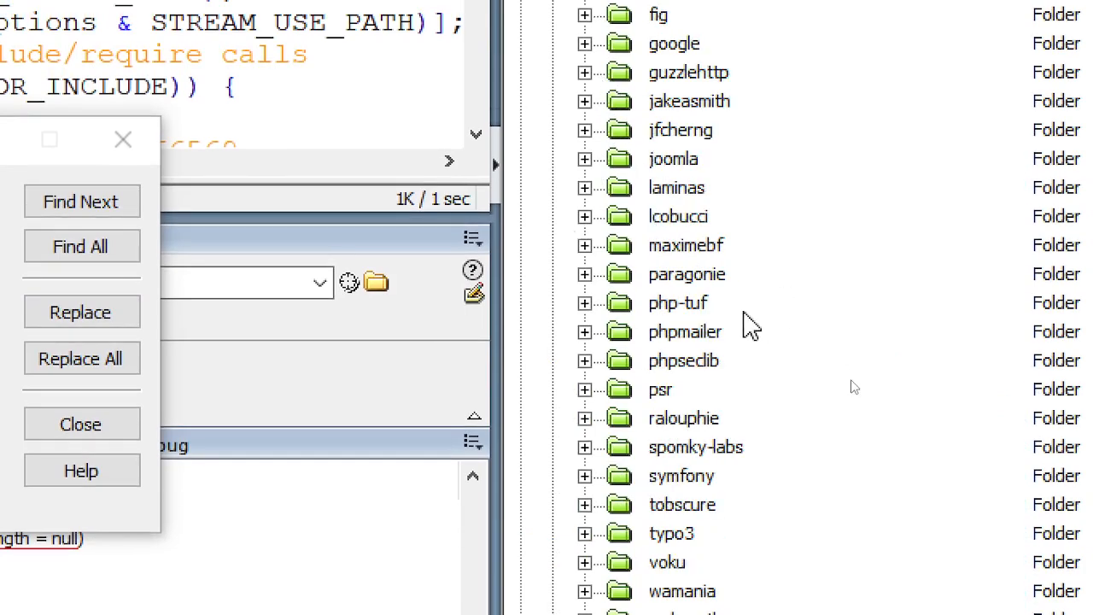
{"action": "scroll", "coordinate": [745, 322], "scroll_direction": "down", "scroll_amount": 2}
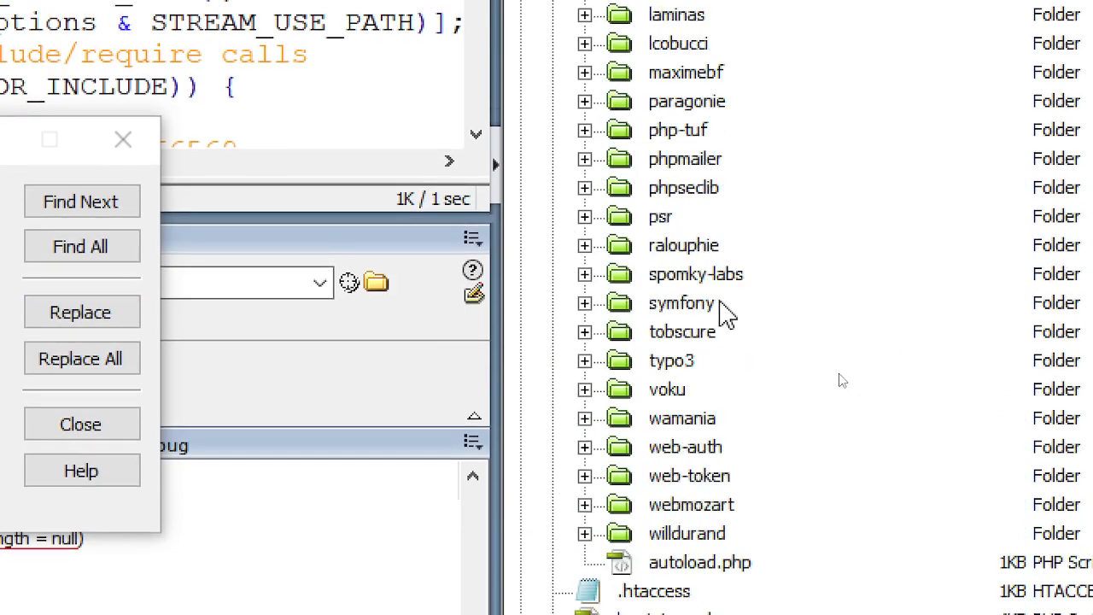
{"action": "scroll", "coordinate": [727, 308], "scroll_direction": "up", "scroll_amount": 6}
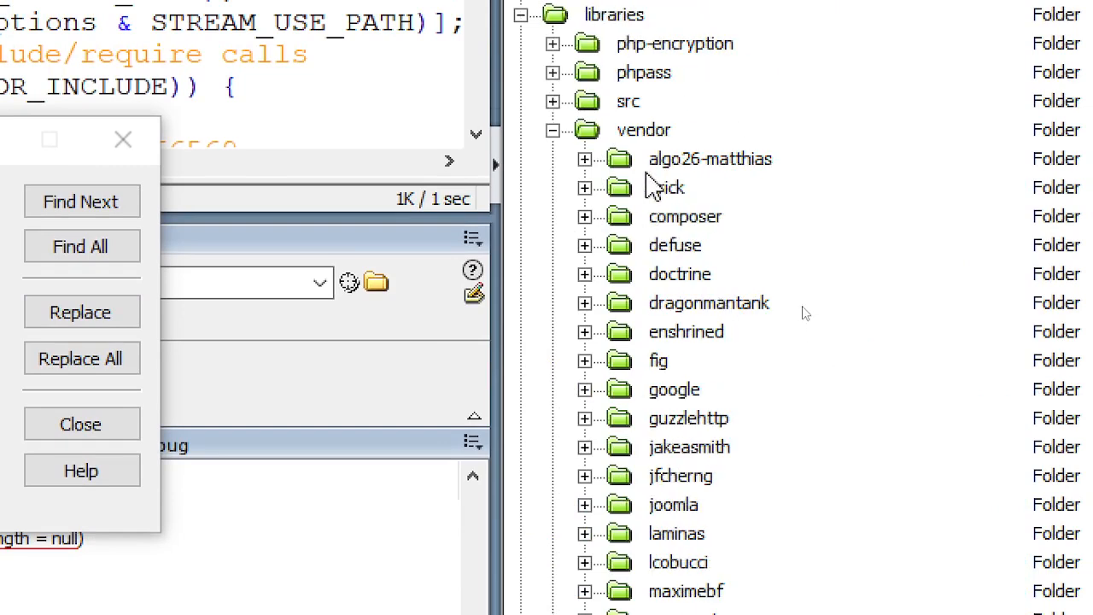
{"action": "left_click", "coordinate": [666, 159]}
{"action": "double_click", "coordinate": [683, 163]}
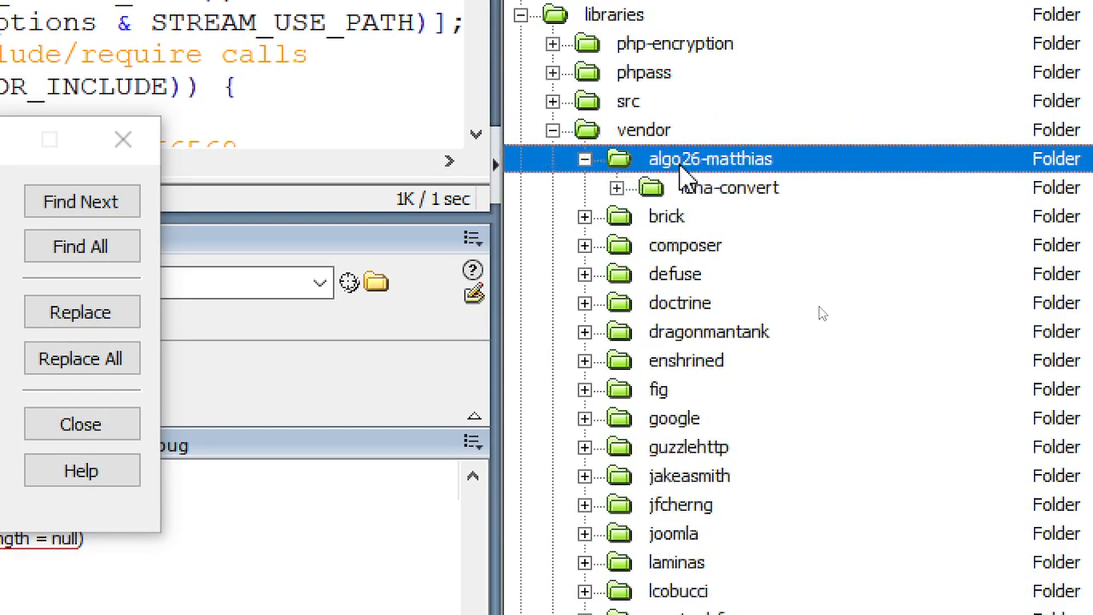
{"action": "double_click", "coordinate": [687, 188]}
{"action": "double_click", "coordinate": [713, 216]}
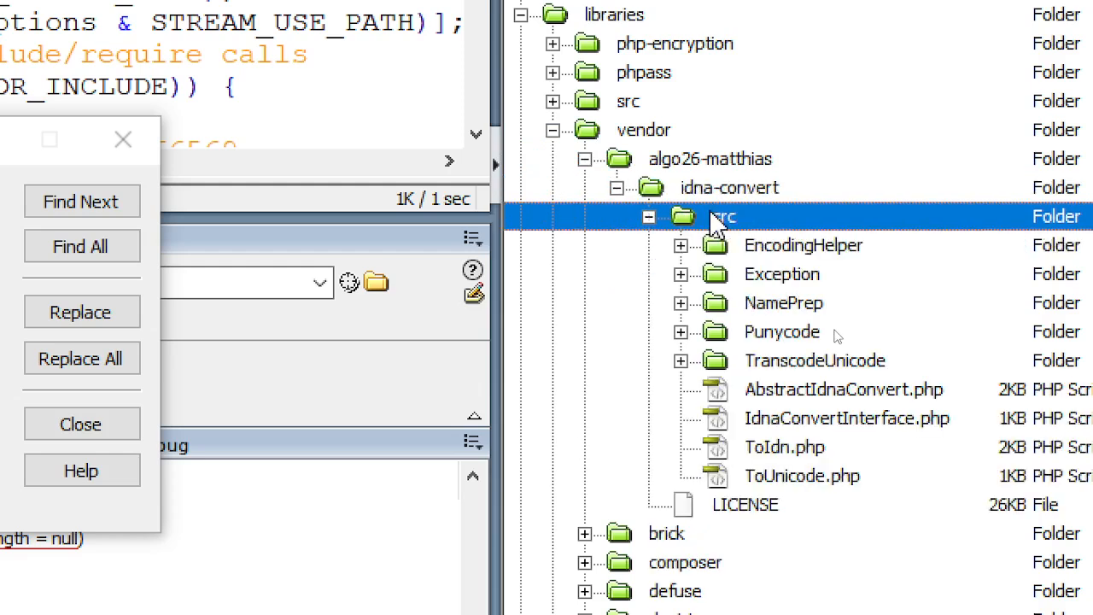
{"action": "double_click", "coordinate": [819, 335]}
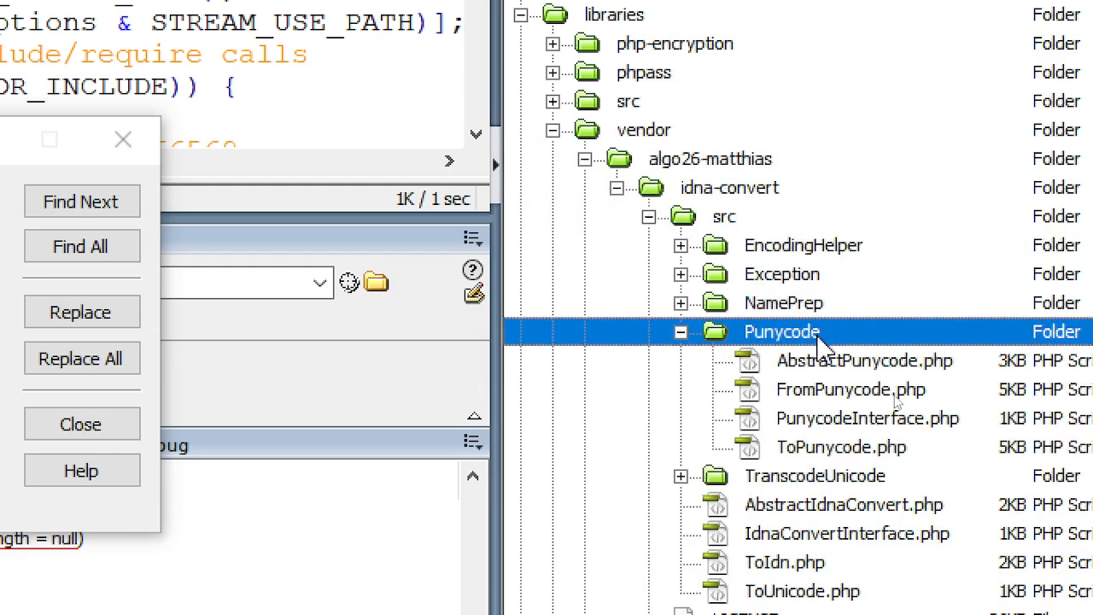
{"action": "left_click", "coordinate": [881, 423]}
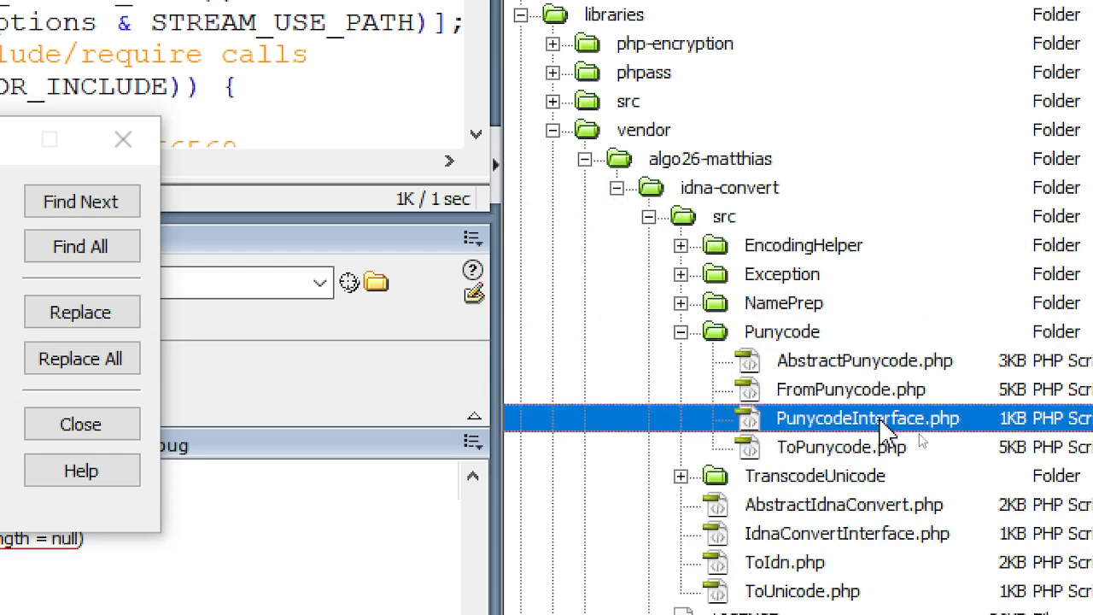
{"action": "double_click", "coordinate": [881, 423]}
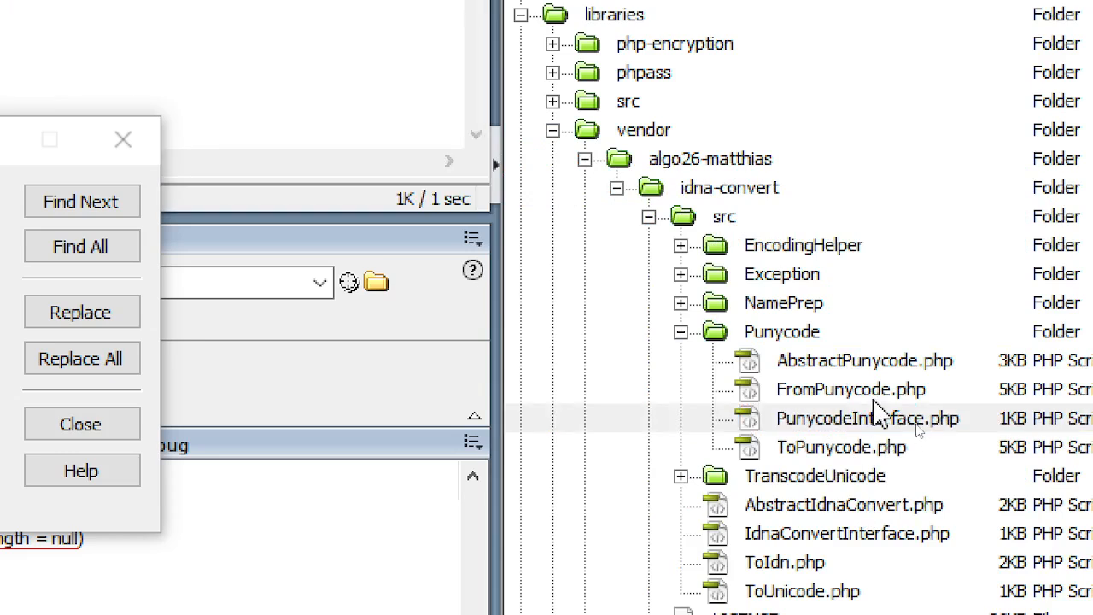
- Change the constructor parameter to ?string $idnVersion = null and return to the installer
{"action": "key", "text": "alt+Tab"}
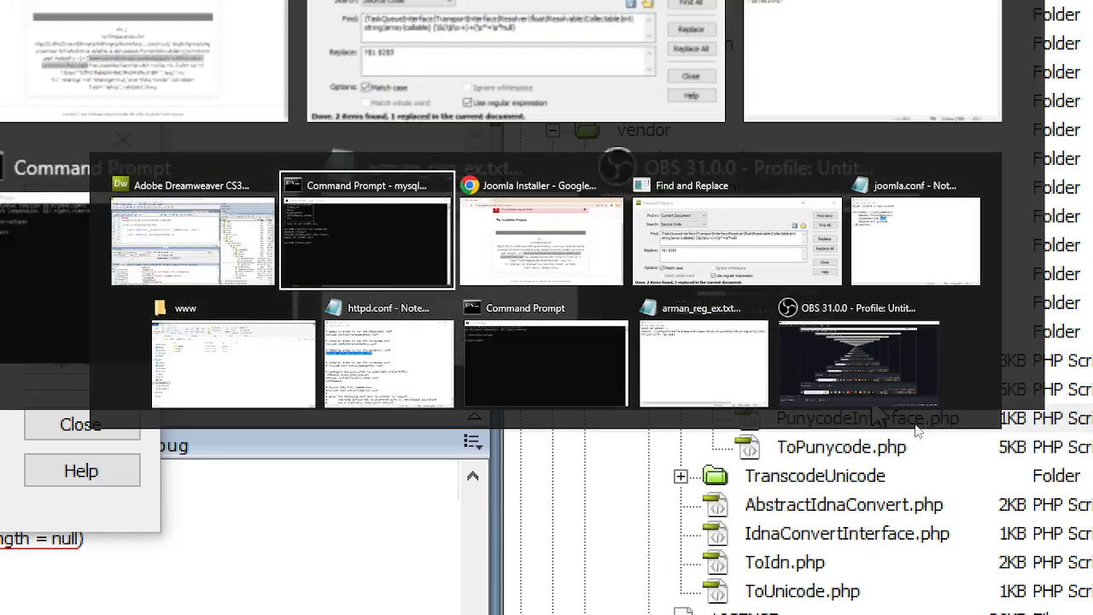
{"action": "key", "text": "alt+Tab"}
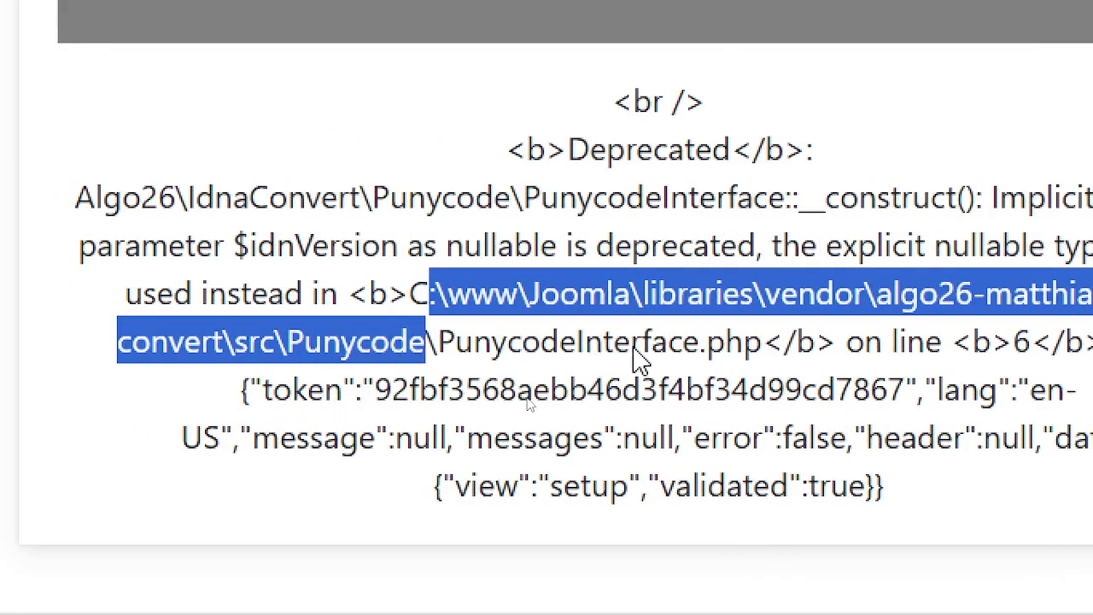
{"action": "key", "text": "alt+Tab"}
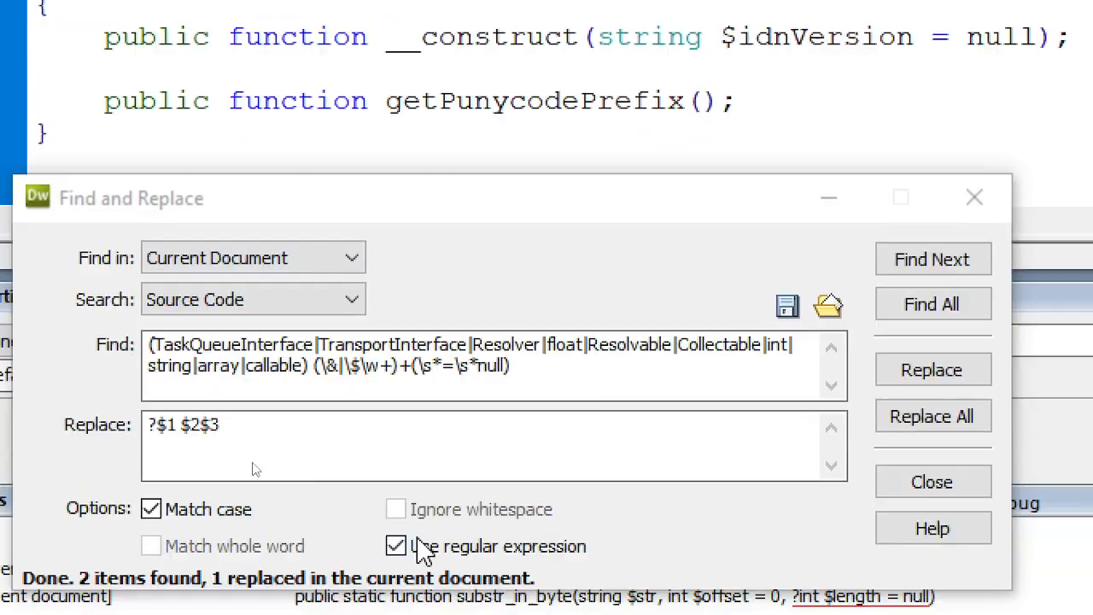
{"action": "left_click", "coordinate": [914, 261]}
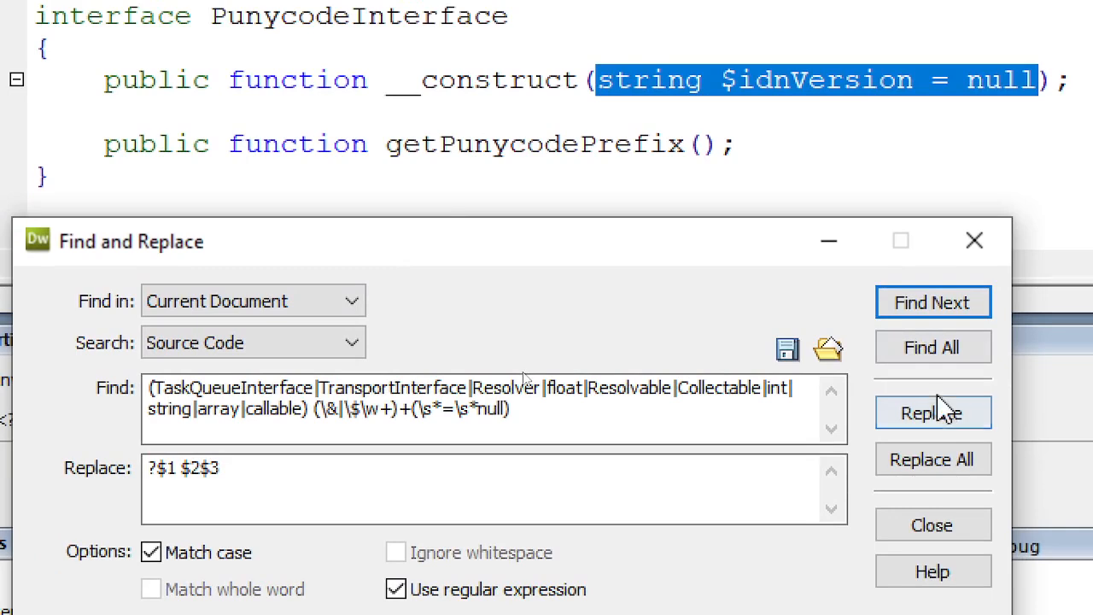
{"action": "left_click", "coordinate": [933, 413]}
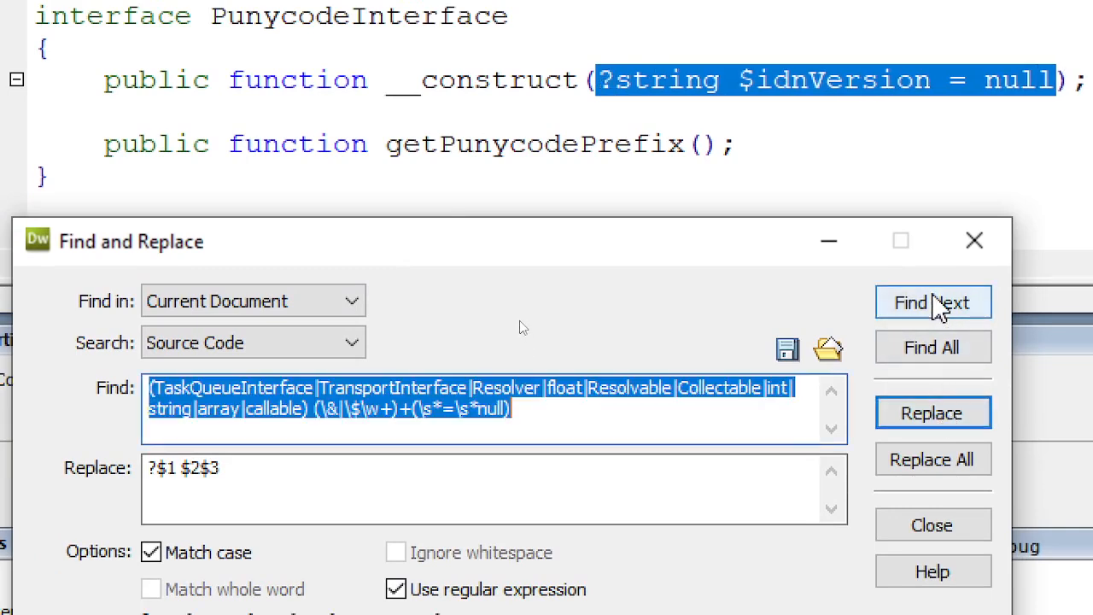
{"action": "left_click", "coordinate": [939, 305]}
{"action": "left_click", "coordinate": [590, 124]}
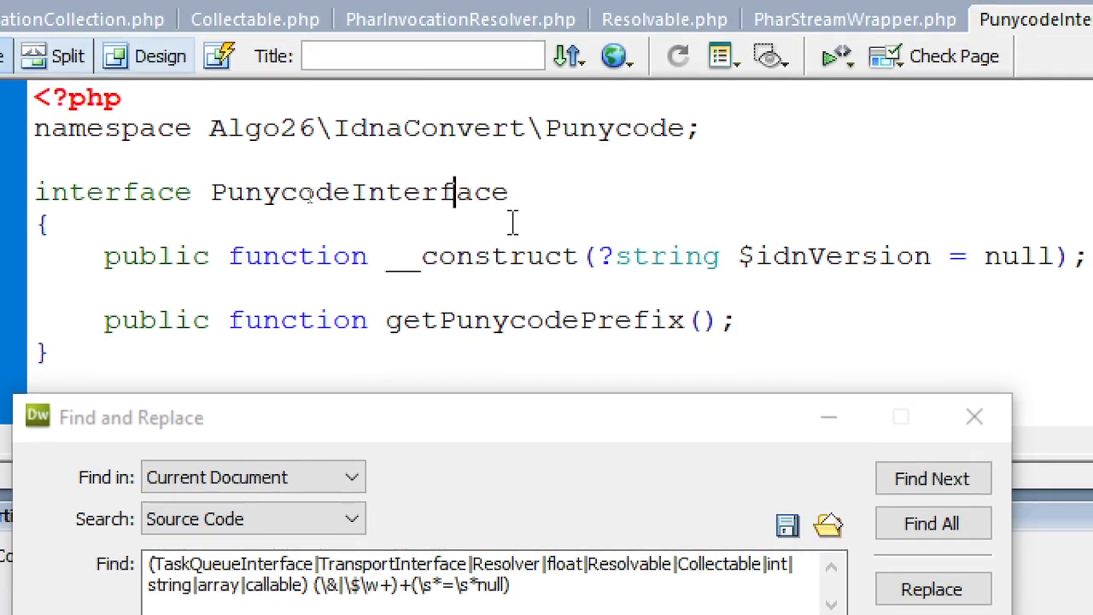
{"action": "key", "text": "alt+Tab"}
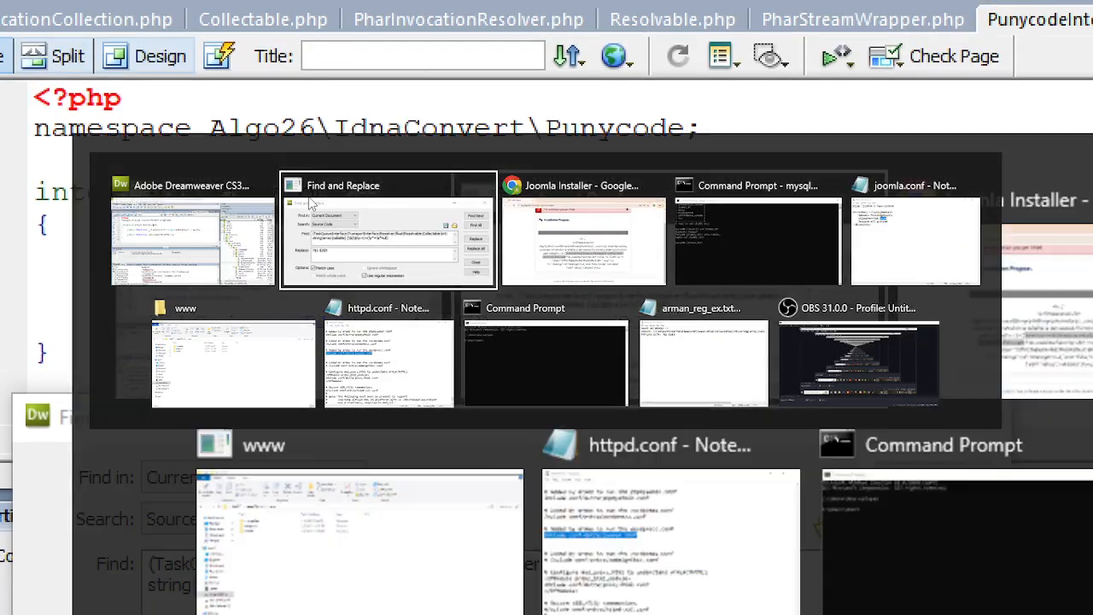
{"action": "key", "text": "alt+Tab"}
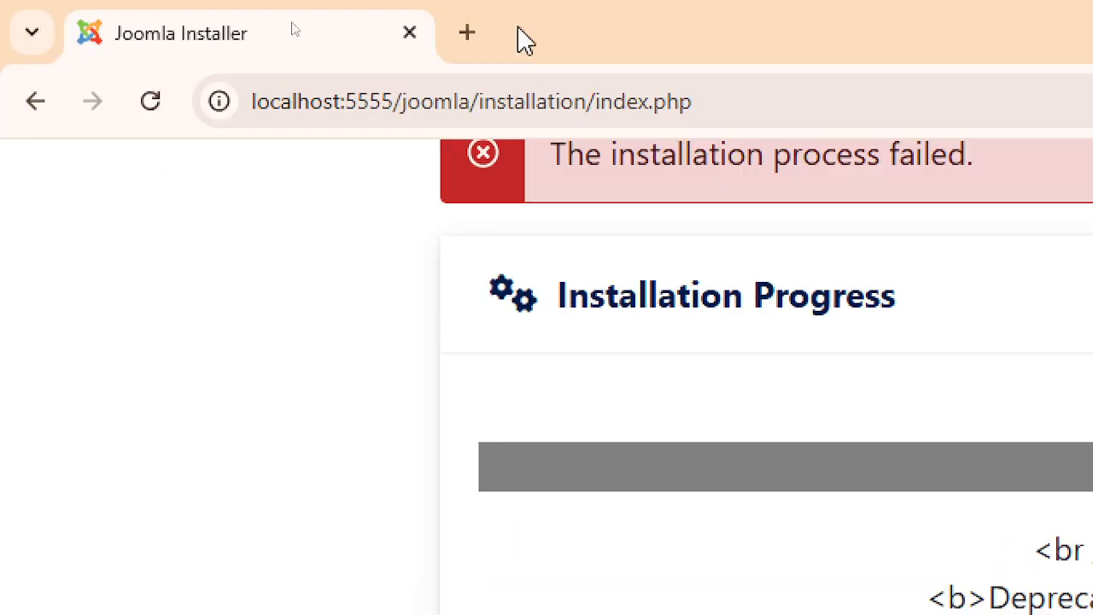
- Reload the installer page and proceed to the Super User login setup
{"action": "left_click", "coordinate": [150, 101]}
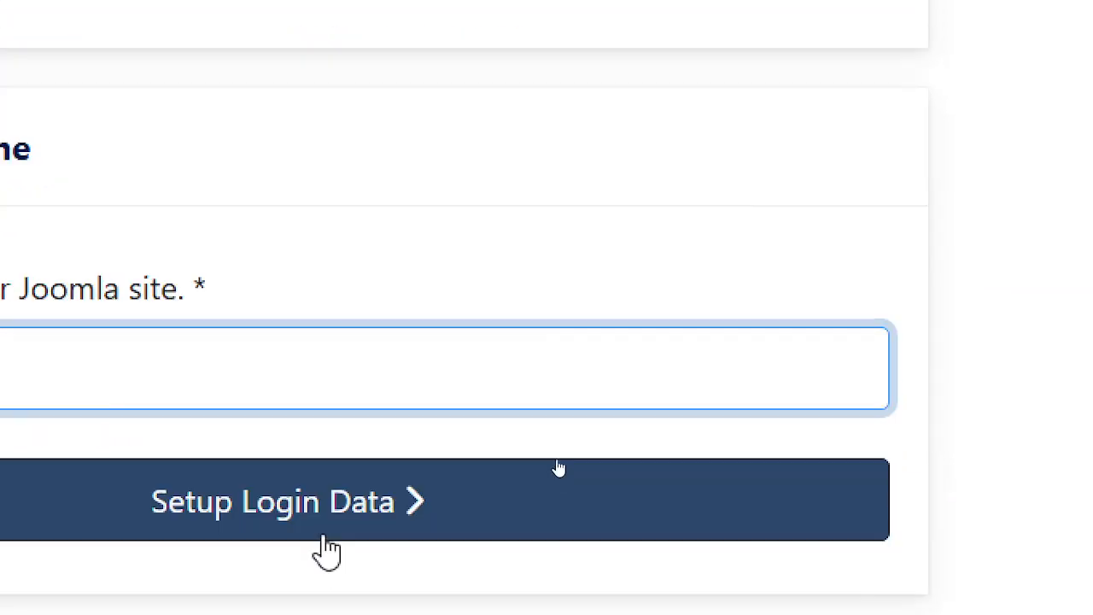
{"action": "left_click", "coordinate": [318, 581]}
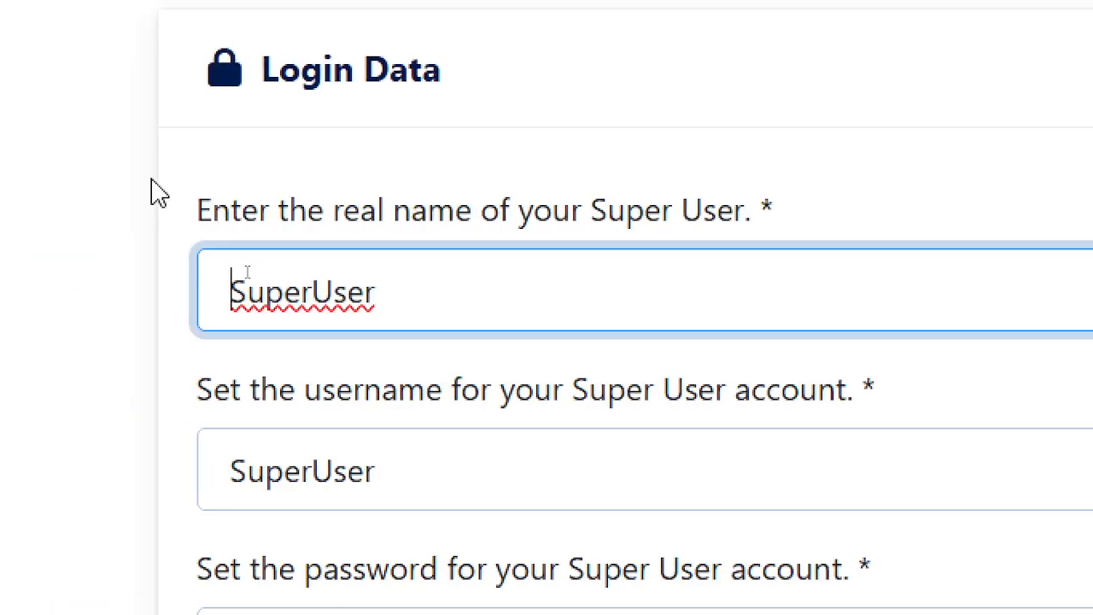
{"action": "scroll", "coordinate": [534, 555], "scroll_direction": "down", "scroll_amount": 3}
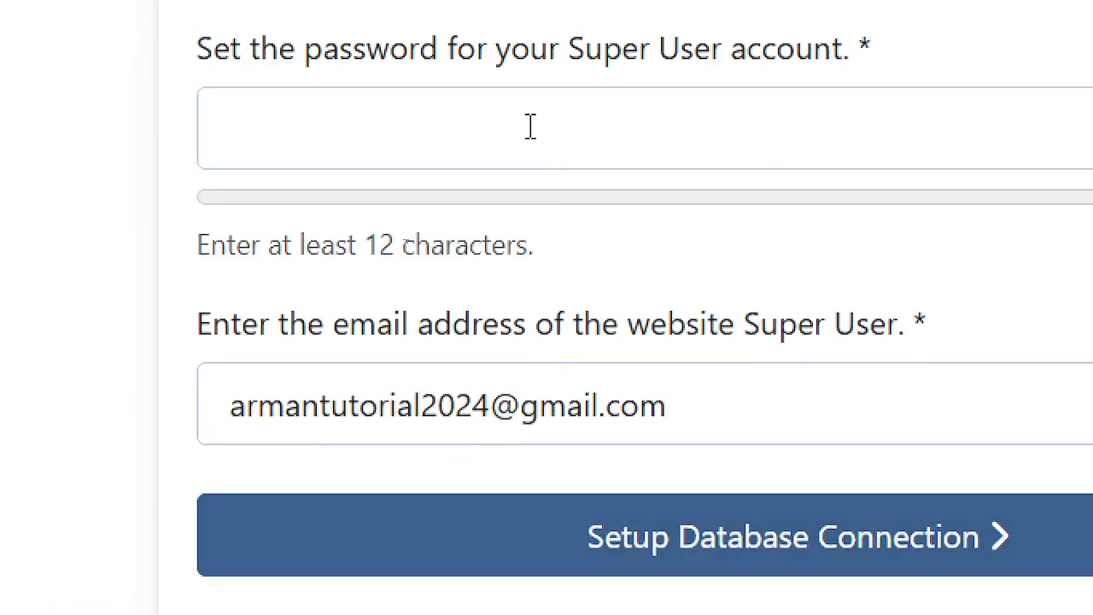
{"action": "scroll", "coordinate": [530, 127], "scroll_direction": "up", "scroll_amount": 3}
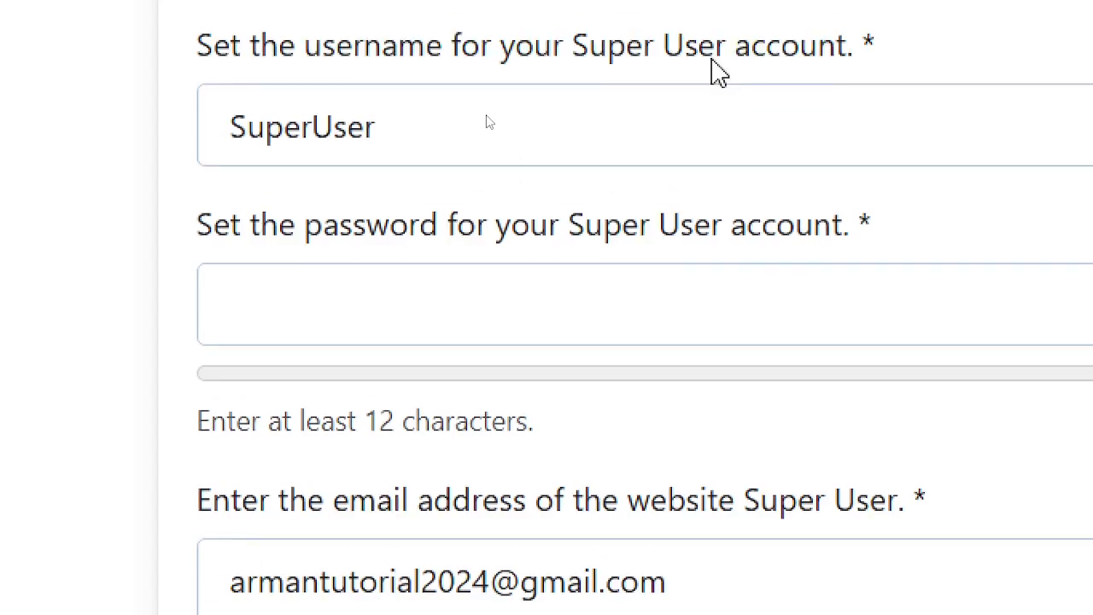
- Enter a 12+ character Super User password and reveal it to check it
{"action": "left_click", "coordinate": [339, 361]}
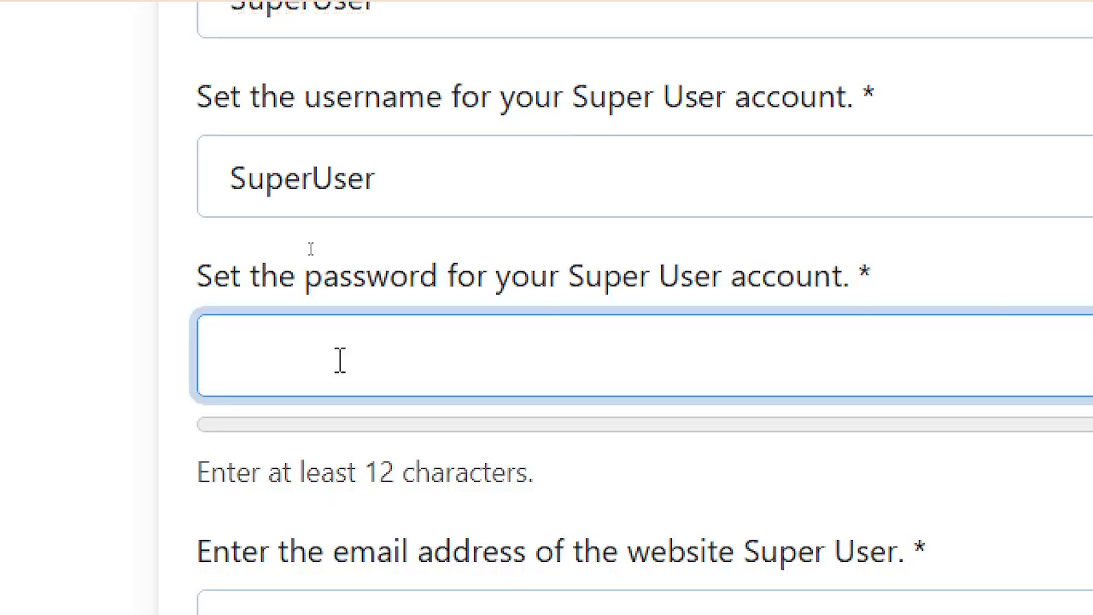
{"action": "type", "text": "•"}
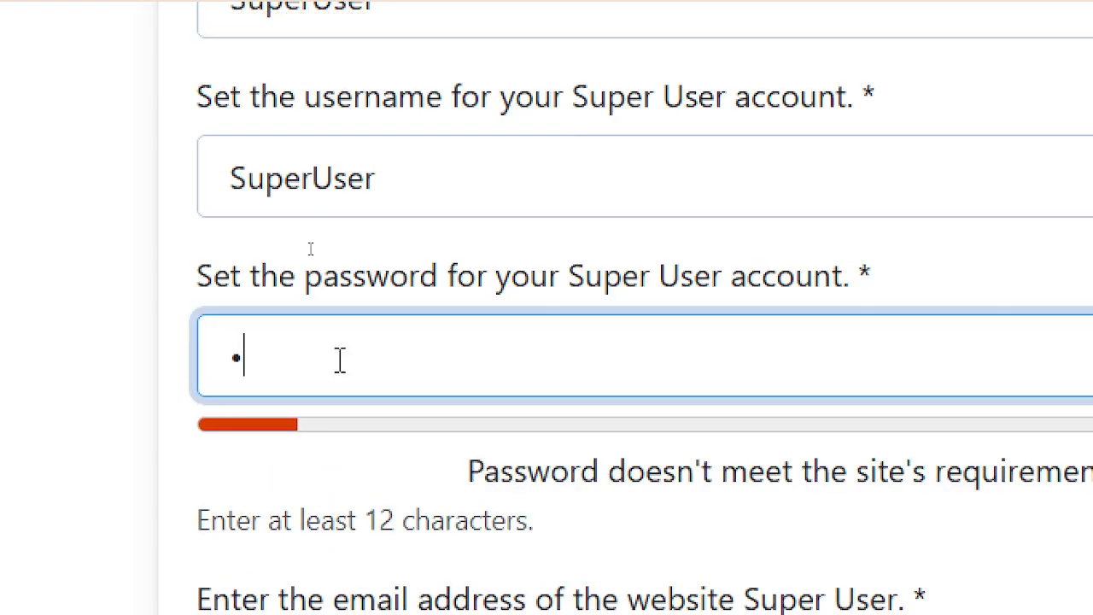
{"action": "left_click", "coordinate": [885, 383]}
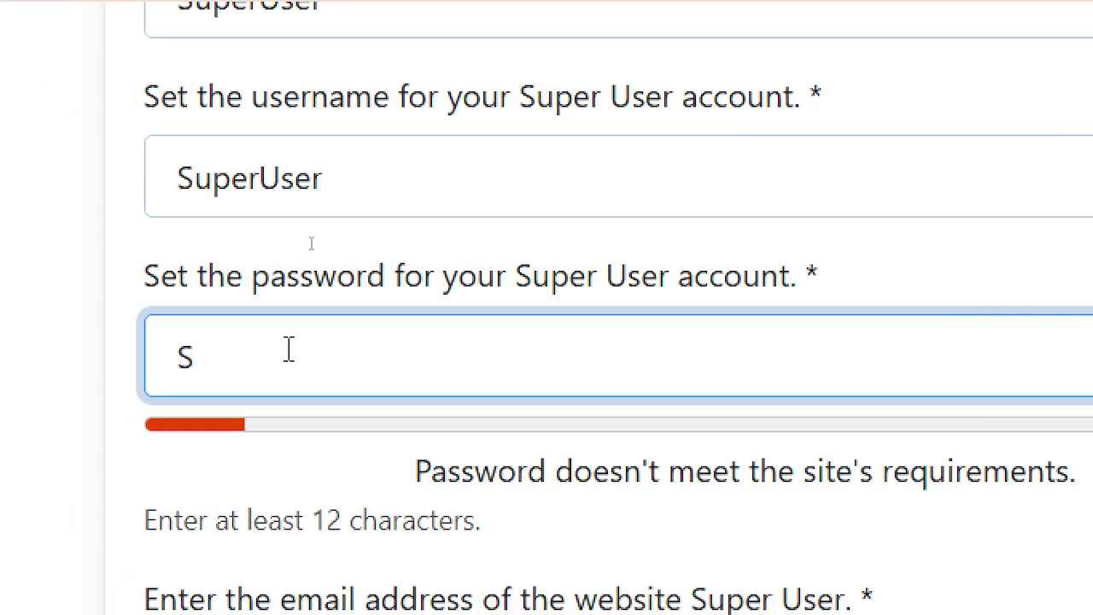
{"action": "type", "text": "uper"}
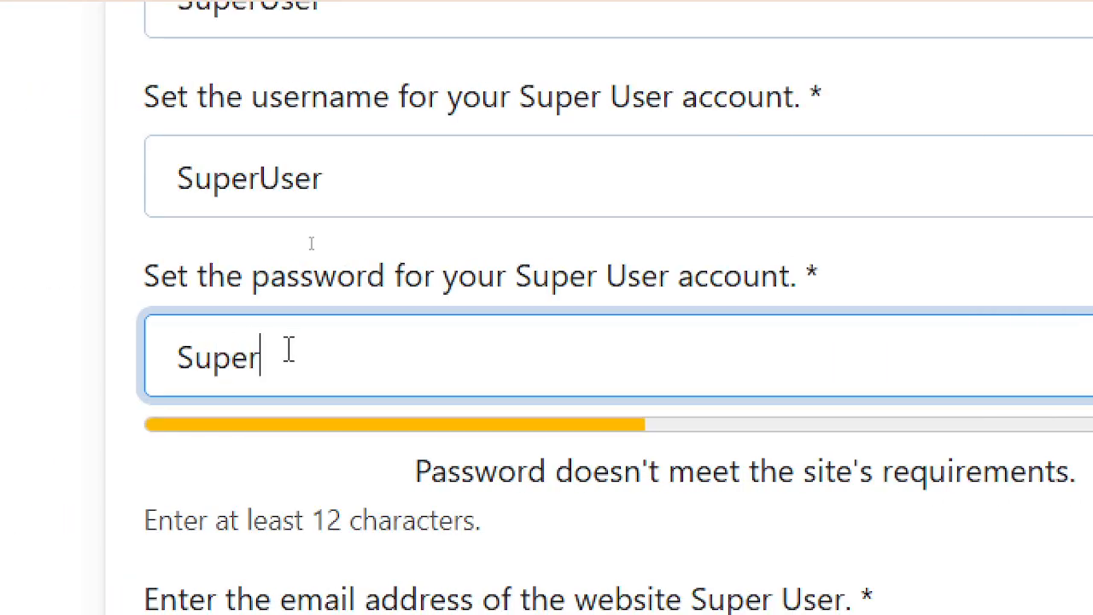
{"action": "type", "text": "user"}
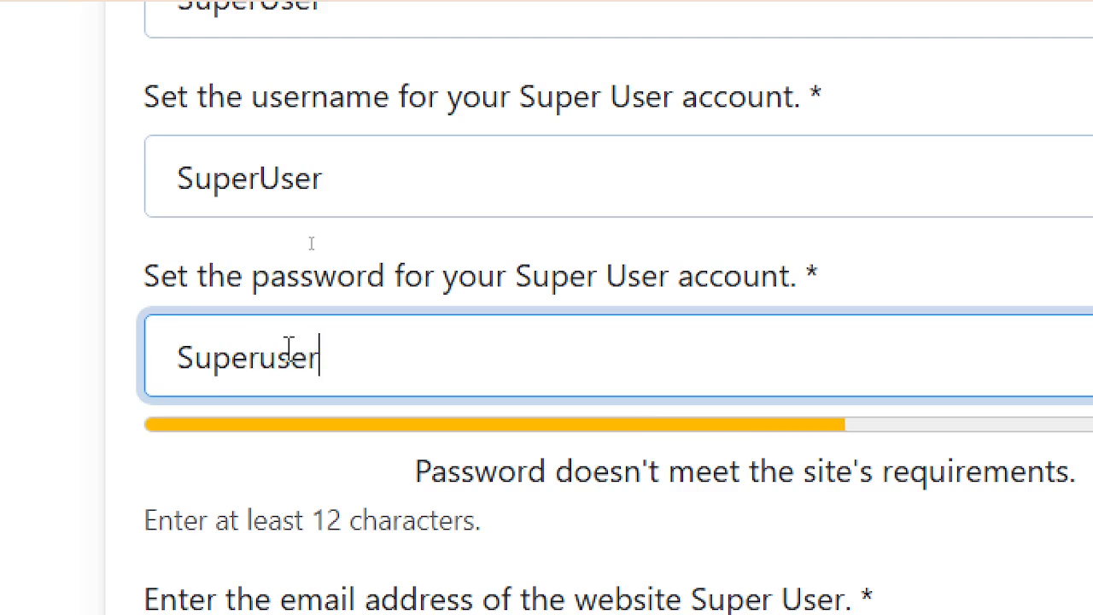
{"action": "type", "text": "1234"}
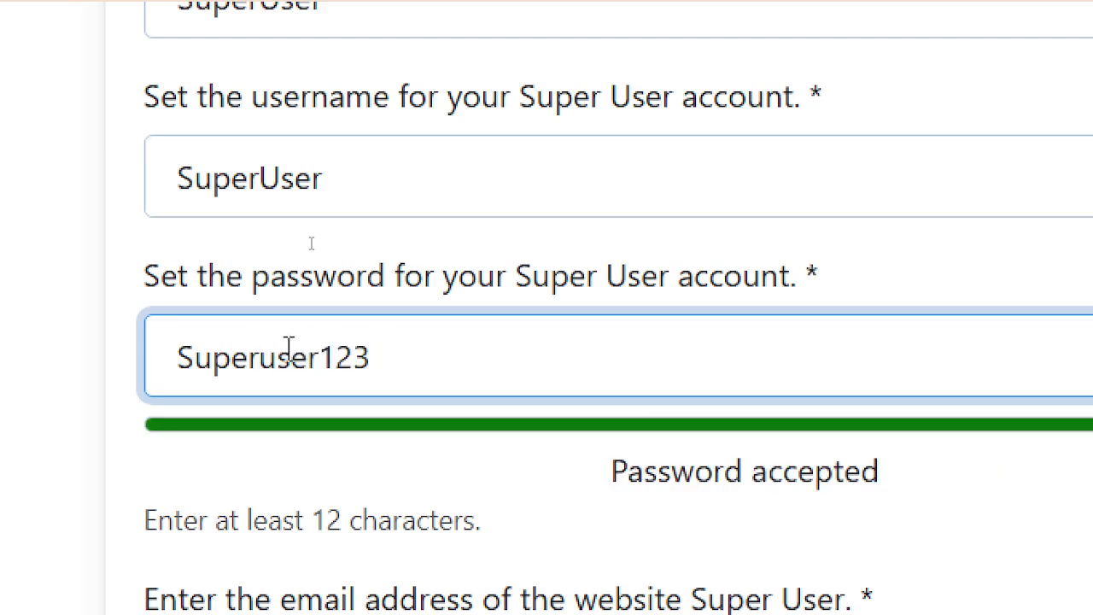
- Replace the Super User username with 'su'
{"action": "left_click", "coordinate": [282, 173]}
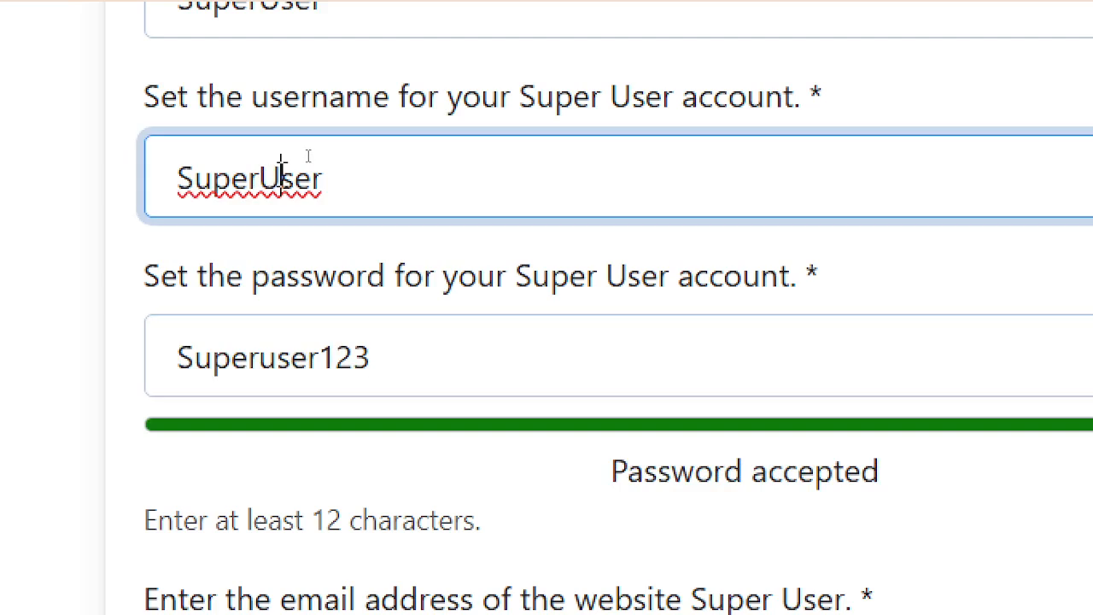
{"action": "key", "text": "BackSpace"}
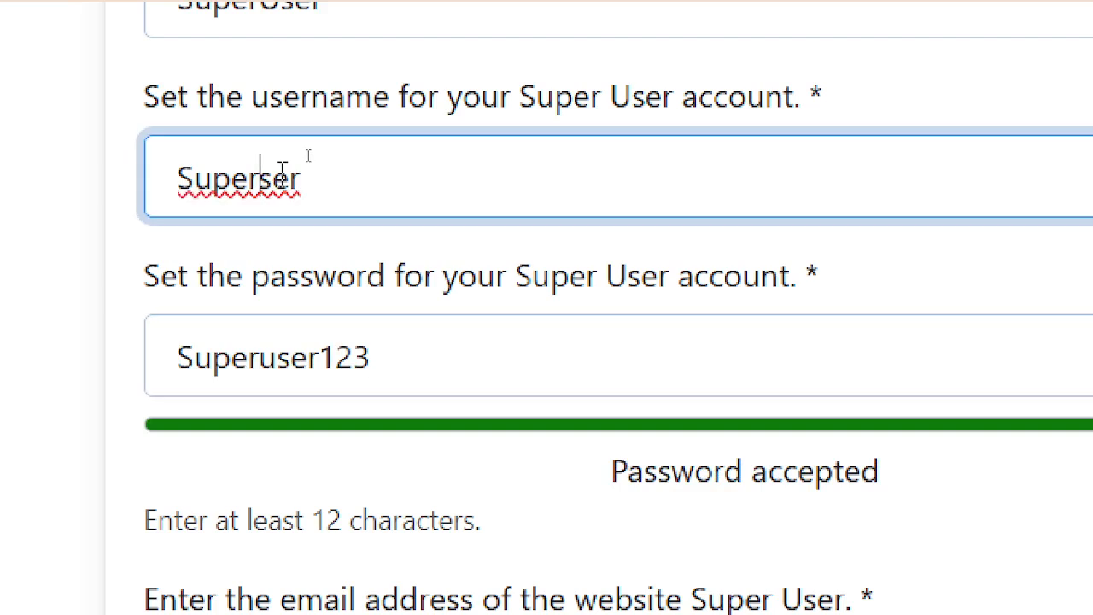
{"action": "key", "text": "ctrl+a"}
{"action": "type", "text": "su"}
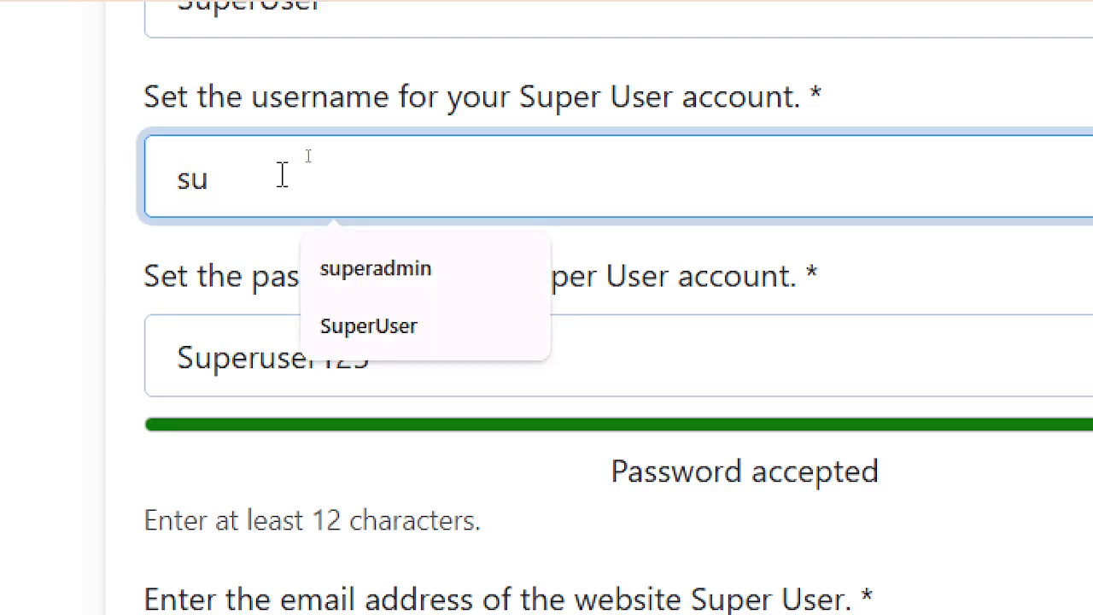
{"action": "left_click", "coordinate": [355, 25]}
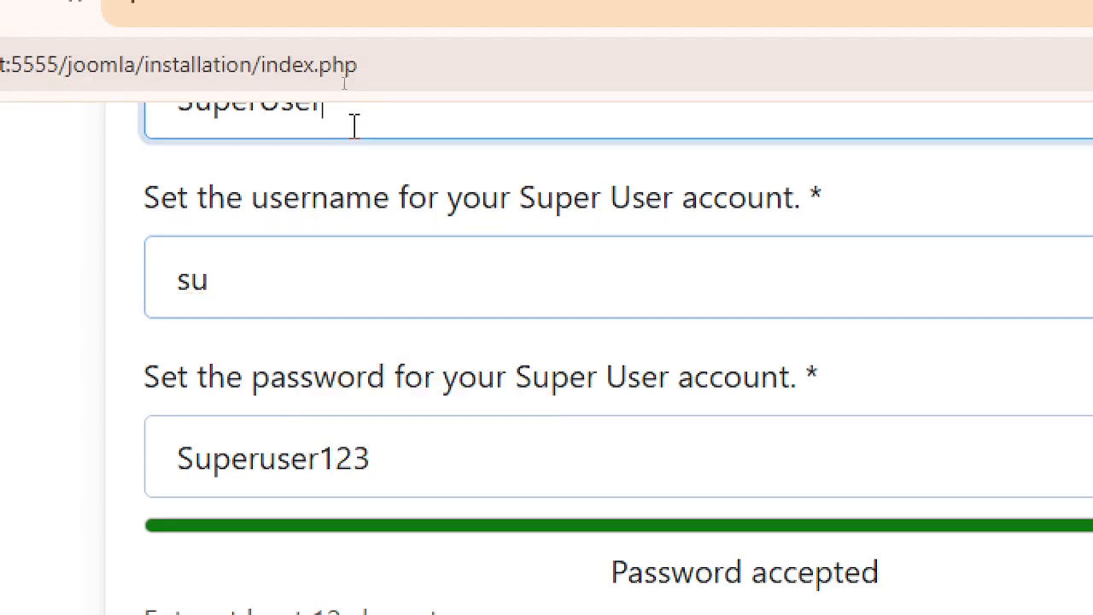
{"action": "left_click", "coordinate": [287, 284]}
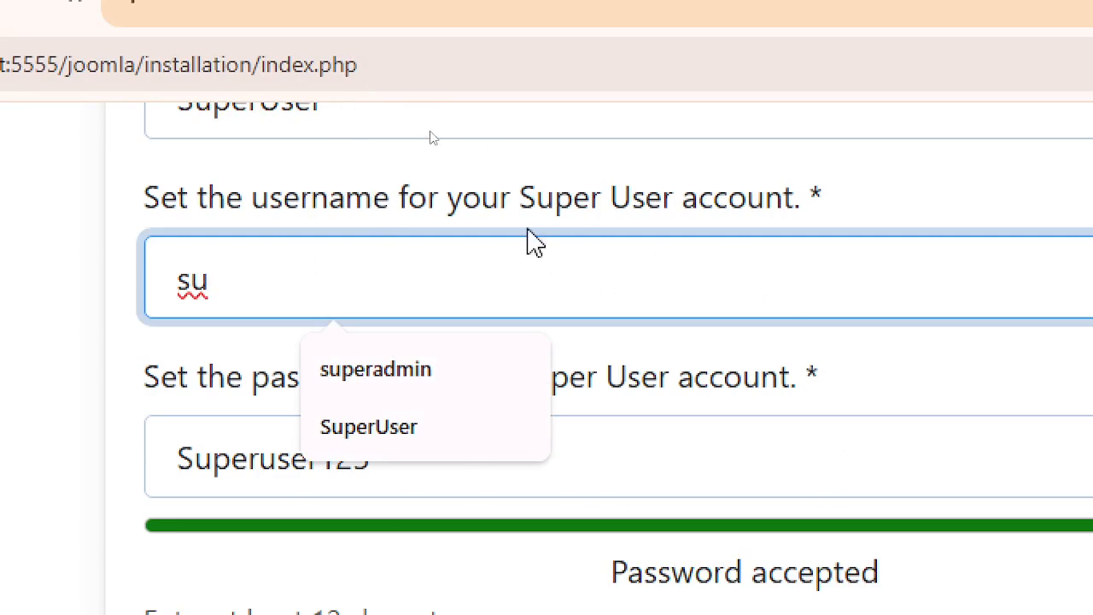
{"action": "left_click", "coordinate": [492, 166]}
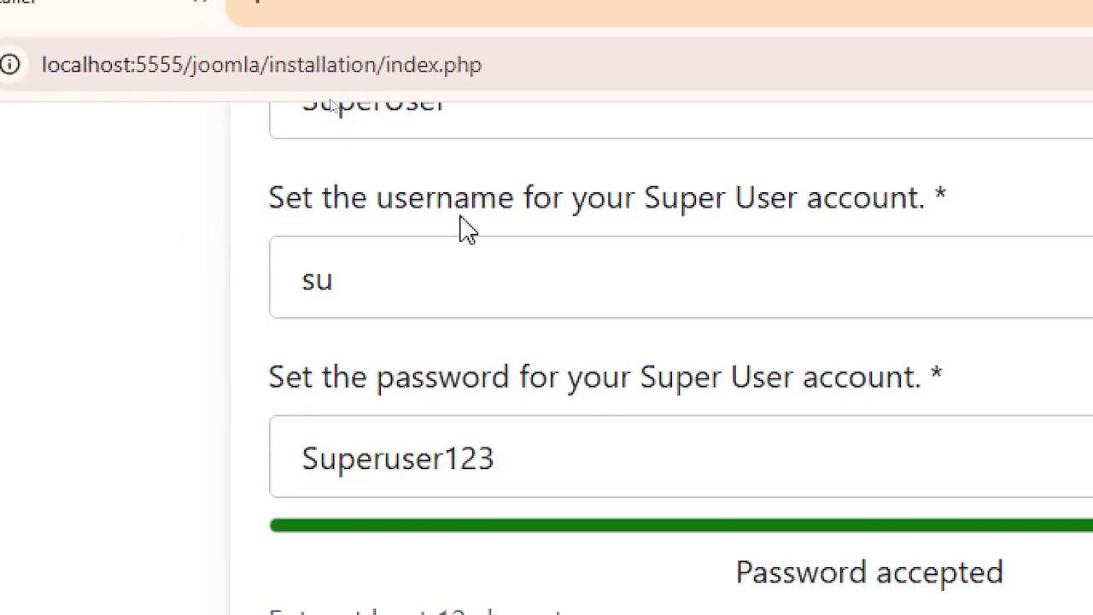
{"action": "scroll", "coordinate": [457, 161], "scroll_direction": "up", "scroll_amount": 2}
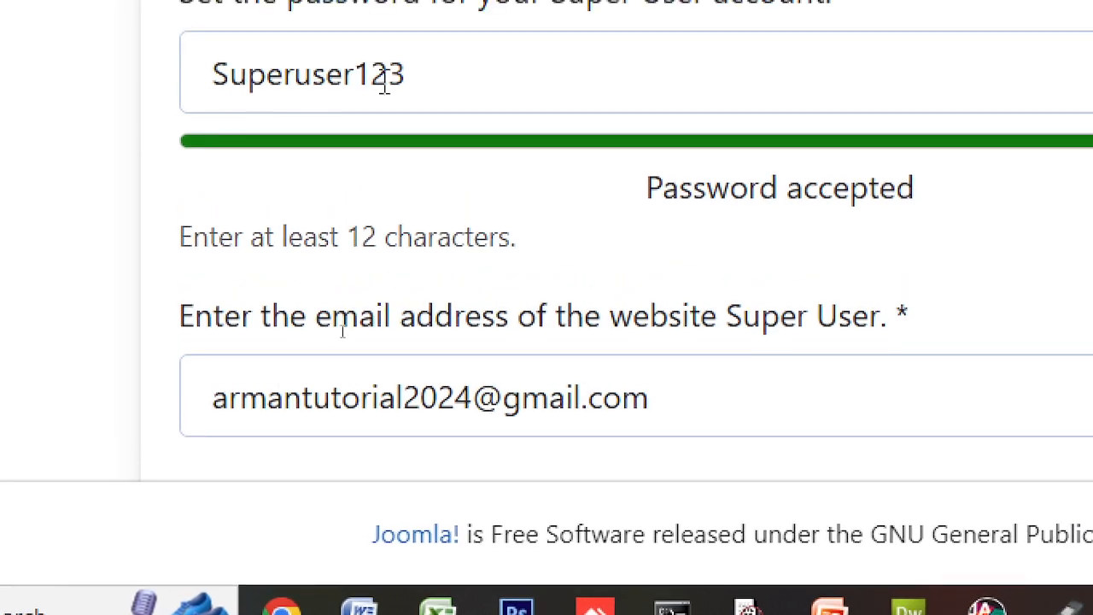
{"action": "scroll", "coordinate": [932, 402], "scroll_direction": "down", "scroll_amount": 3}
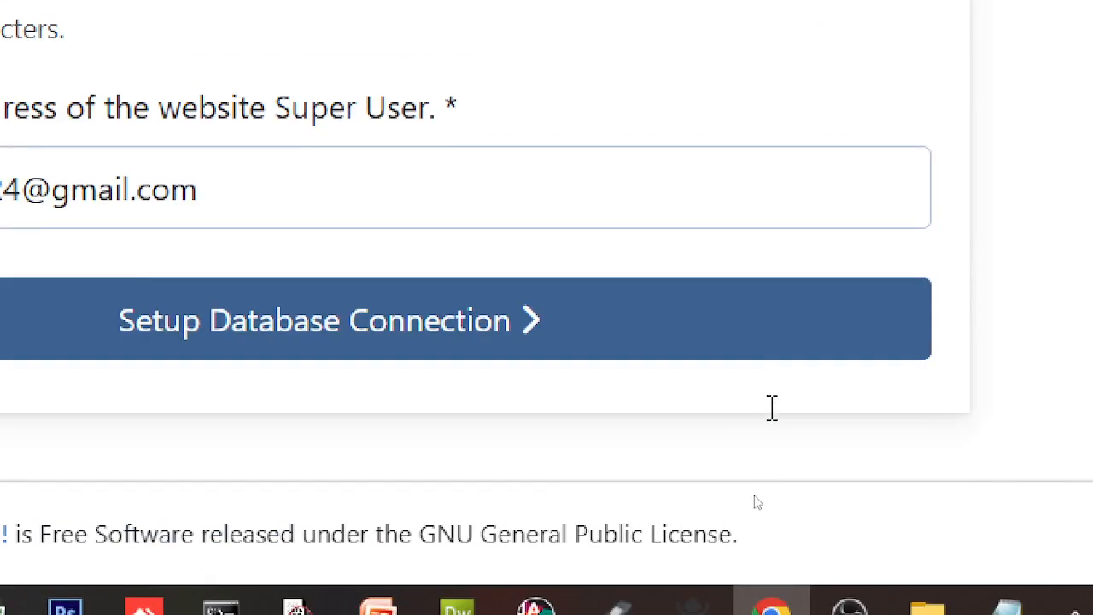
- Continue to the database connection settings and review the form
{"action": "left_click", "coordinate": [376, 346]}
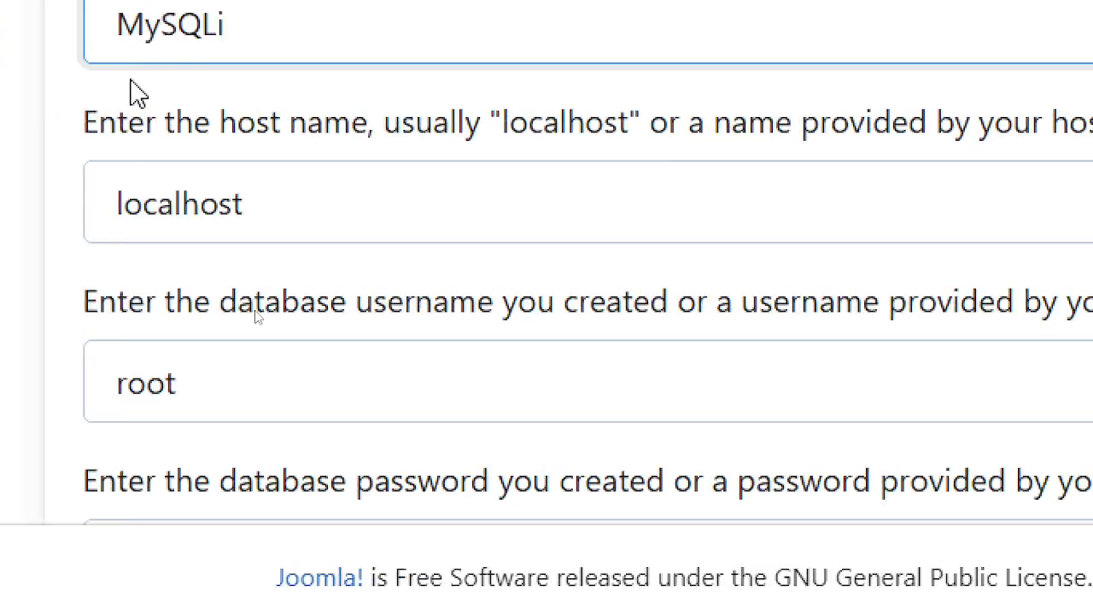
{"action": "scroll", "coordinate": [300, 278], "scroll_direction": "down", "scroll_amount": 4}
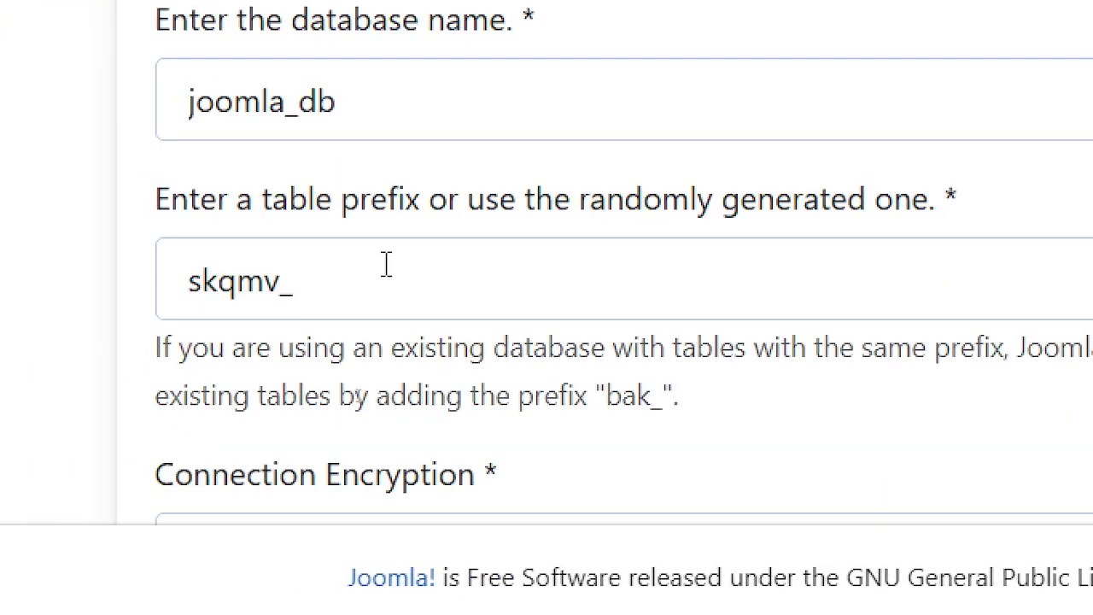
{"action": "scroll", "coordinate": [481, 220], "scroll_direction": "down", "scroll_amount": 4}
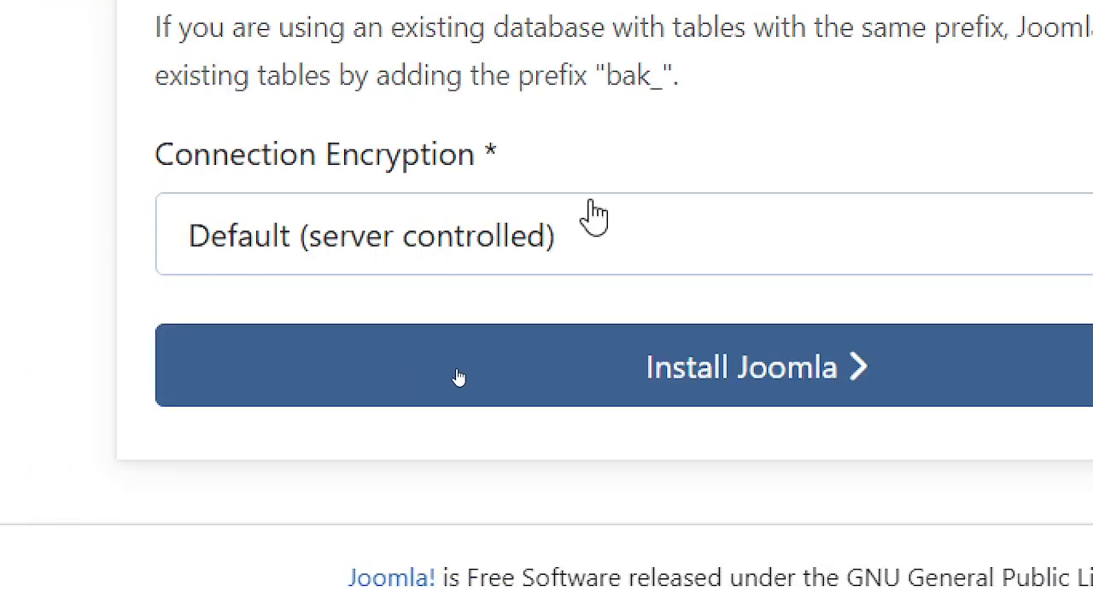
{"action": "scroll", "coordinate": [596, 215], "scroll_direction": "up", "scroll_amount": 4}
{"action": "scroll", "coordinate": [590, 214], "scroll_direction": "up", "scroll_amount": 3}
{"action": "scroll", "coordinate": [591, 200], "scroll_direction": "down", "scroll_amount": 3}
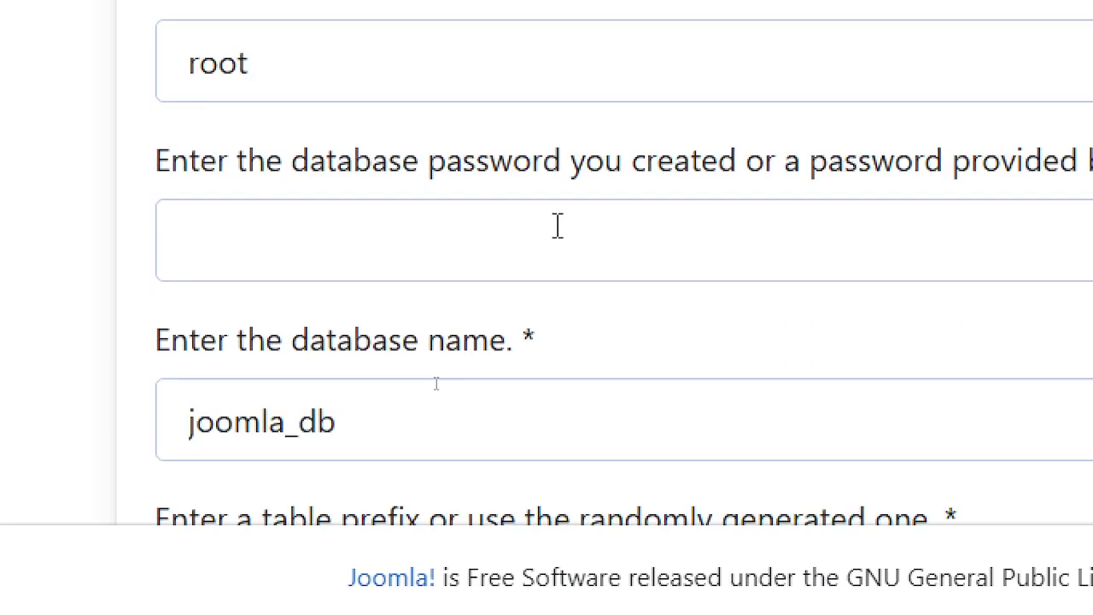
- Enter and verify the database password, then launch the Joomla installation
{"action": "left_click", "coordinate": [445, 250]}
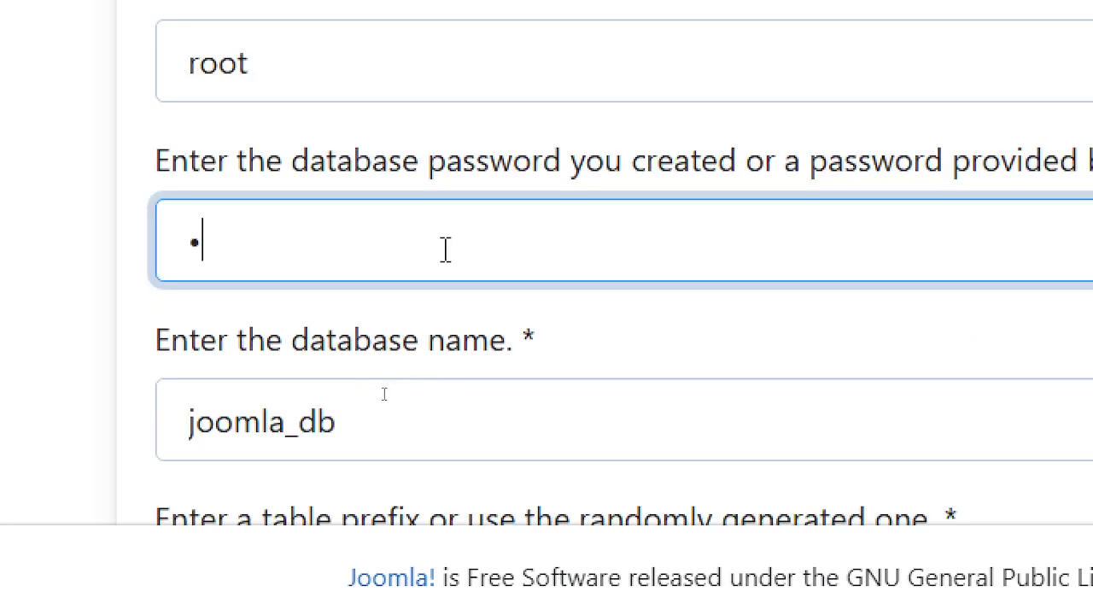
{"action": "type", "text": "••••"}
{"action": "left_click", "coordinate": [933, 245]}
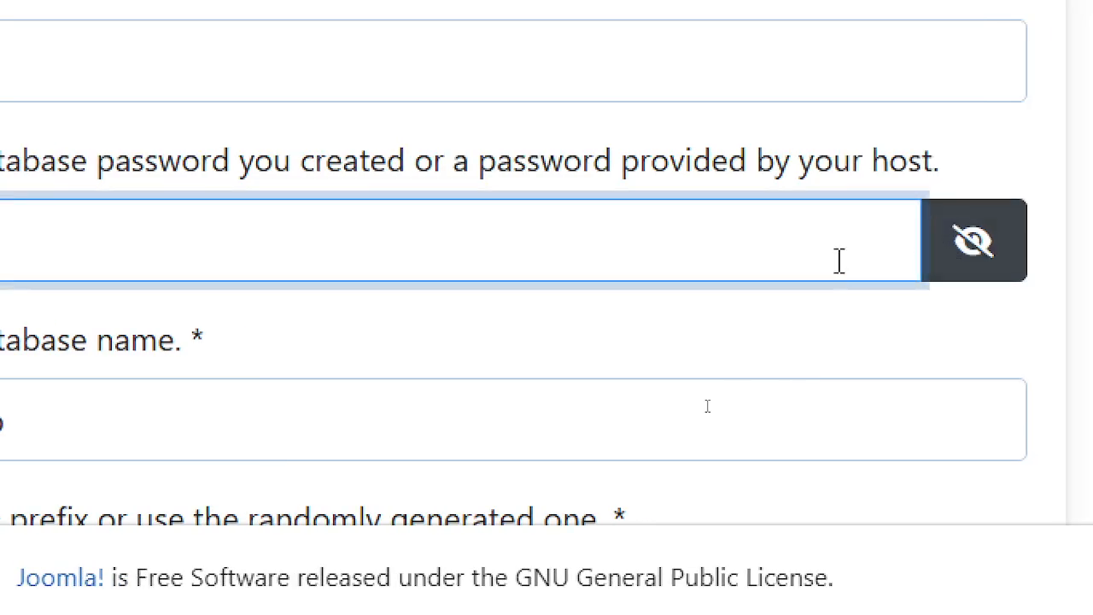
{"action": "scroll", "coordinate": [1041, 487], "scroll_direction": "down", "scroll_amount": 5}
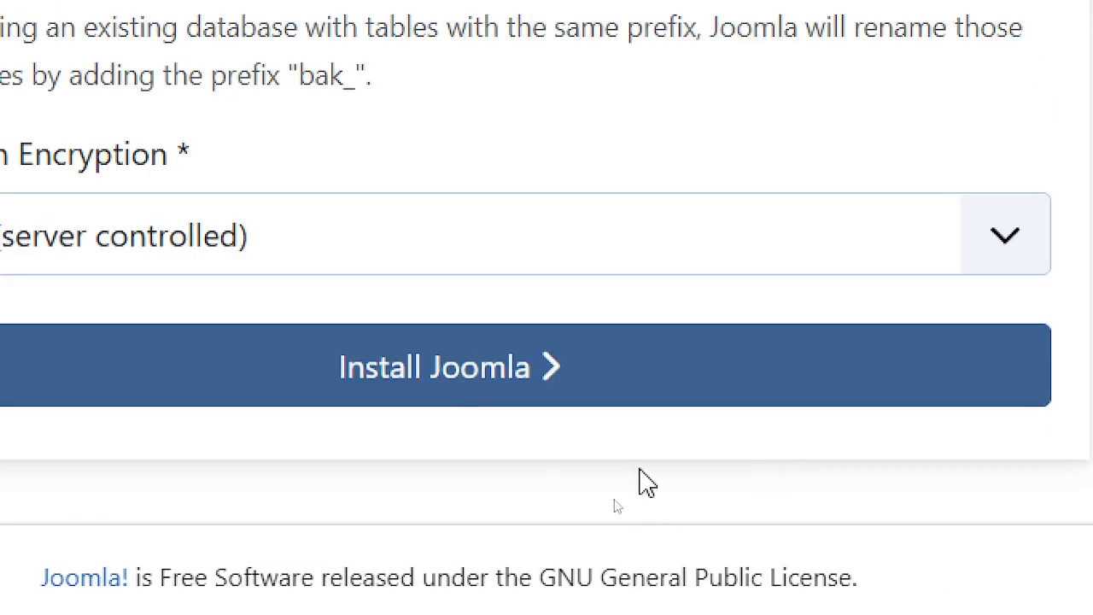
{"action": "left_click", "coordinate": [456, 382]}
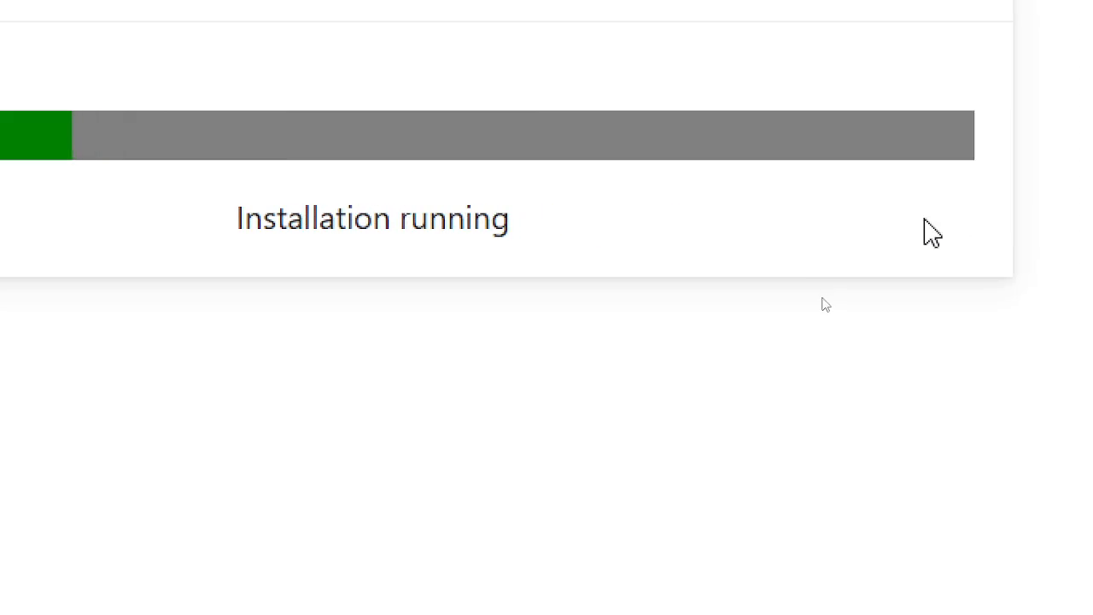
- Cycle through the open windows and return to the Joomla installer while installation finishes
{"action": "key", "text": "alt+Tab"}
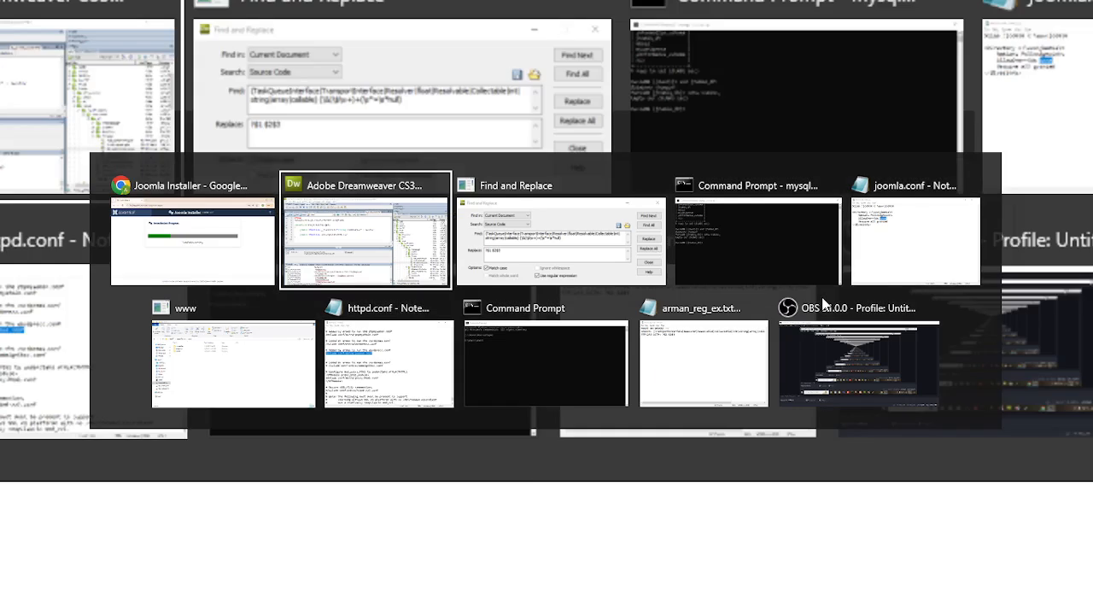
{"action": "key", "text": "alt+Tab"}
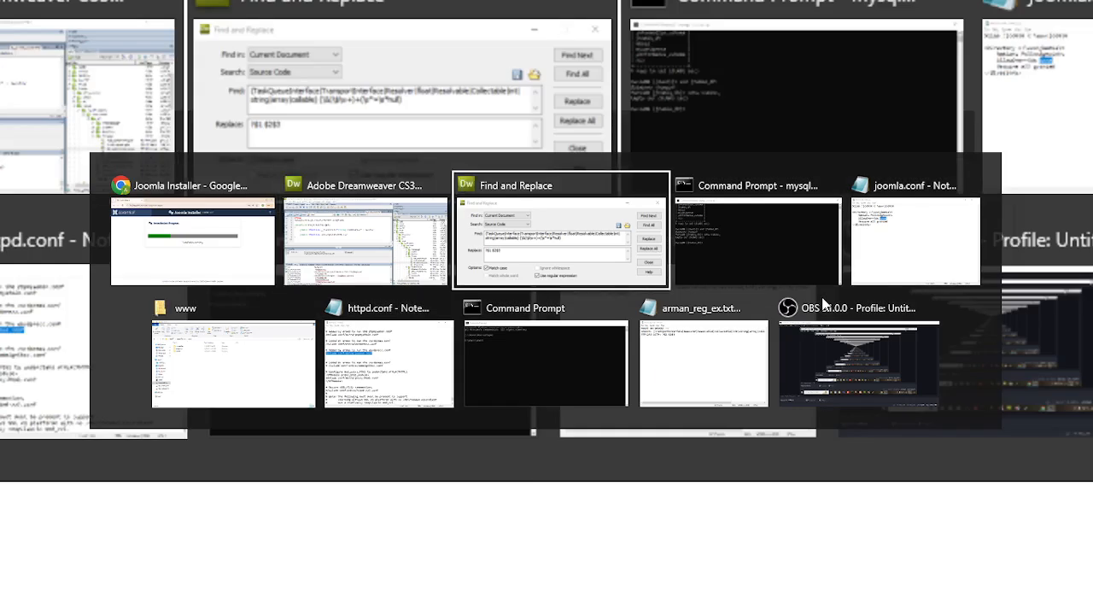
{"action": "key", "text": "alt+shift+Tab"}
{"action": "key", "text": "alt+shift+Tab"}
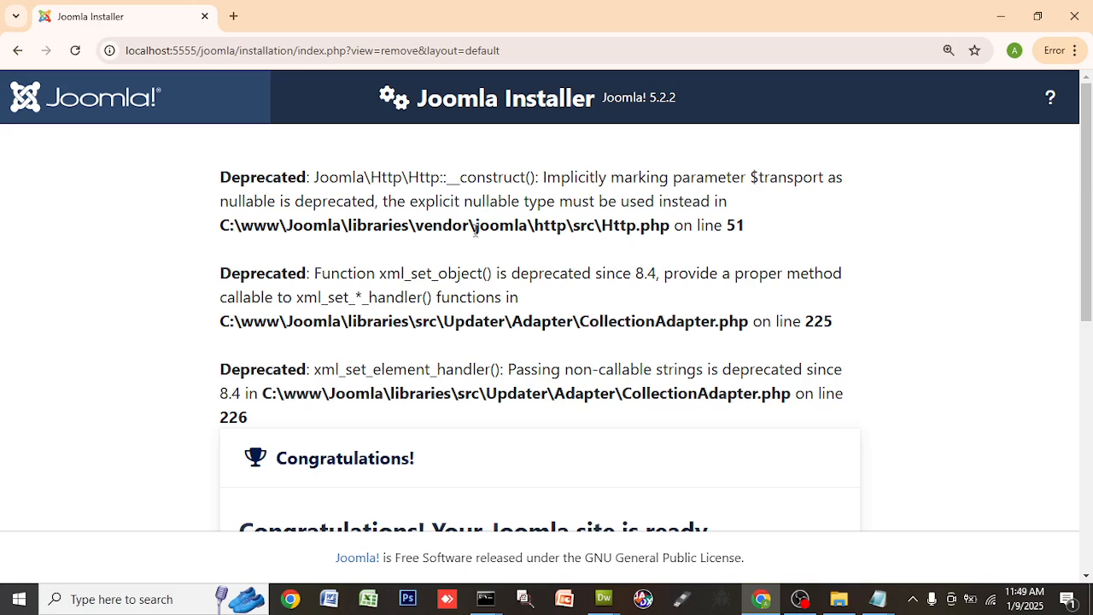
- Select the Http.php path in the first deprecation warning and switch to Dreamweaver
{"action": "left_click_drag", "start_coordinate": [475, 228], "coordinate": [715, 232]}
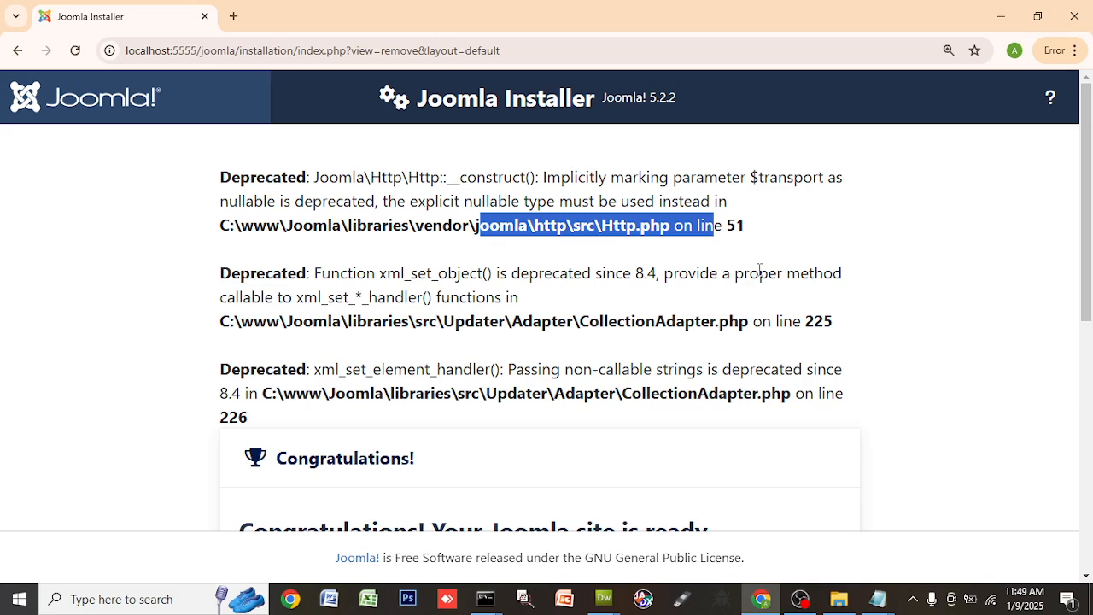
{"action": "key", "text": "alt+Tab"}
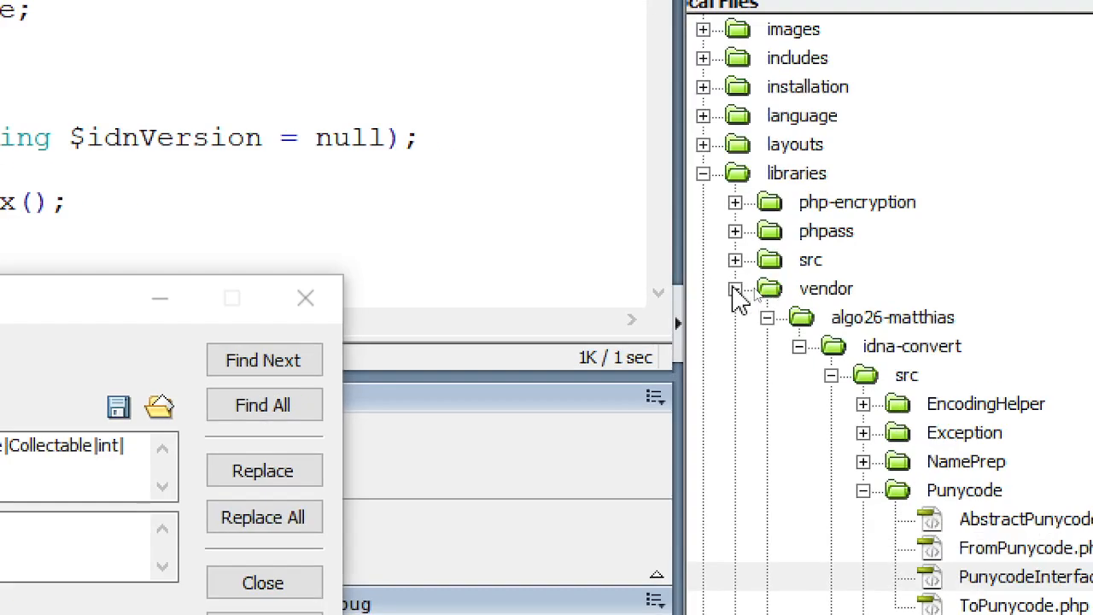
- Collapse the vendor and libraries folders in the Files panel and recheck the warning path
{"action": "left_click", "coordinate": [733, 289]}
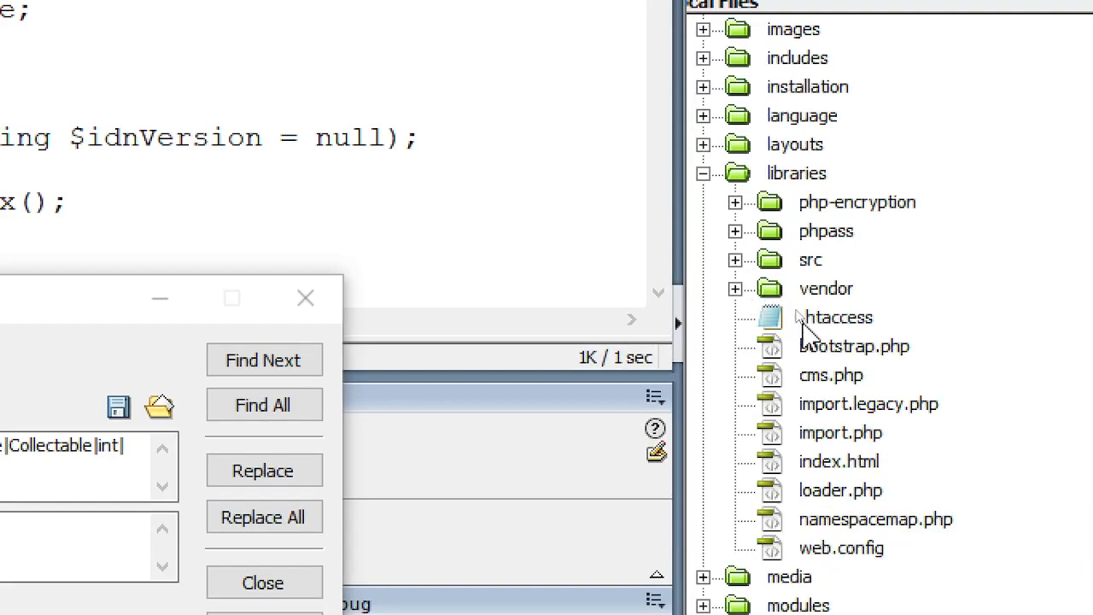
{"action": "left_click", "coordinate": [736, 290]}
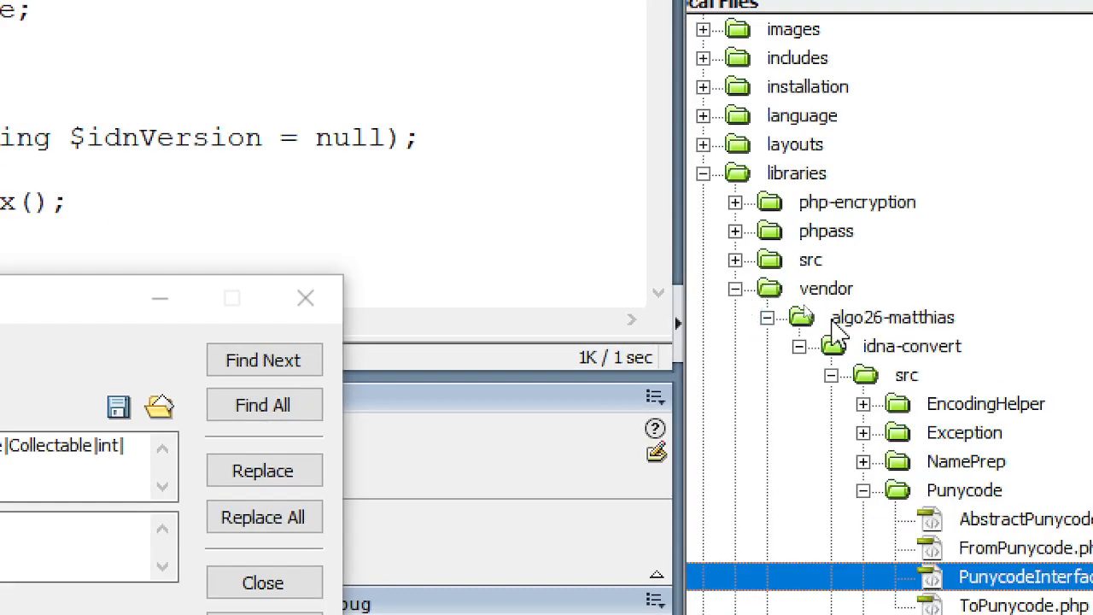
{"action": "left_click", "coordinate": [735, 289]}
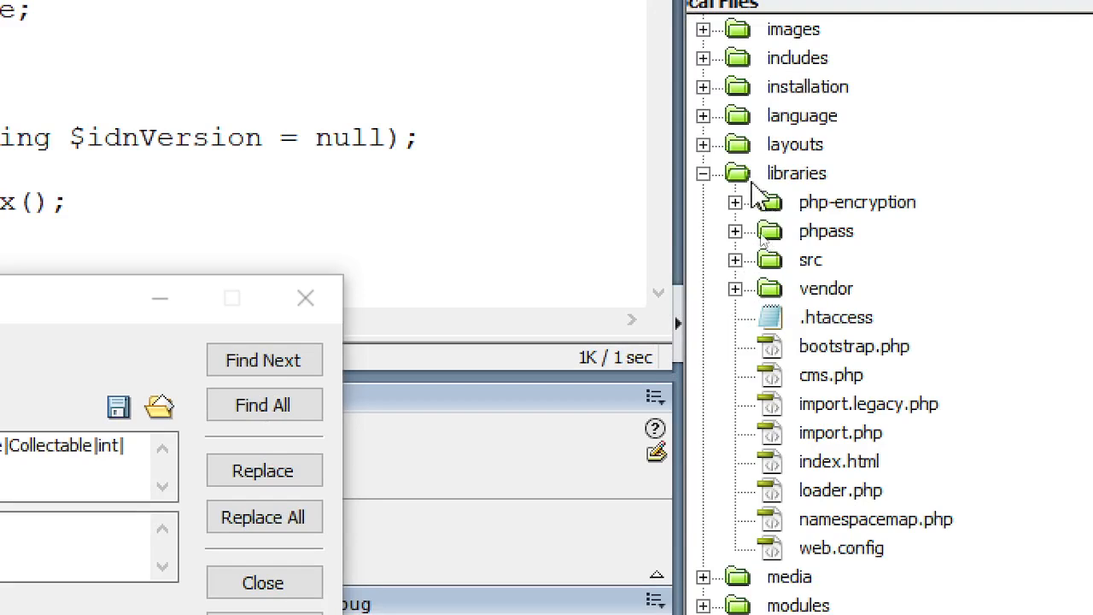
{"action": "left_click", "coordinate": [702, 173]}
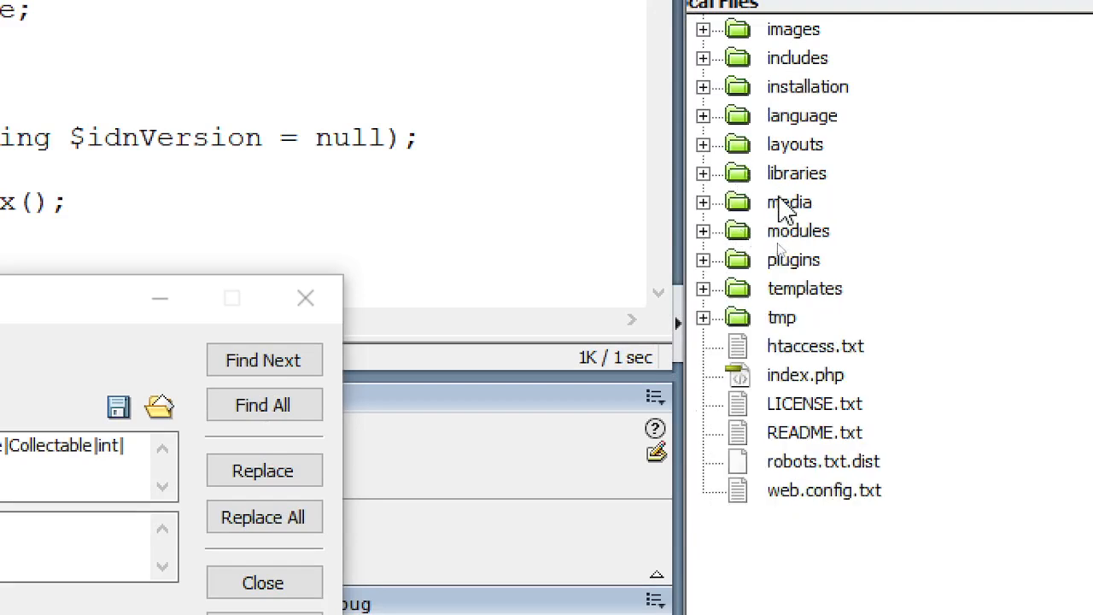
{"action": "scroll", "coordinate": [784, 209], "scroll_direction": "up", "scroll_amount": 2}
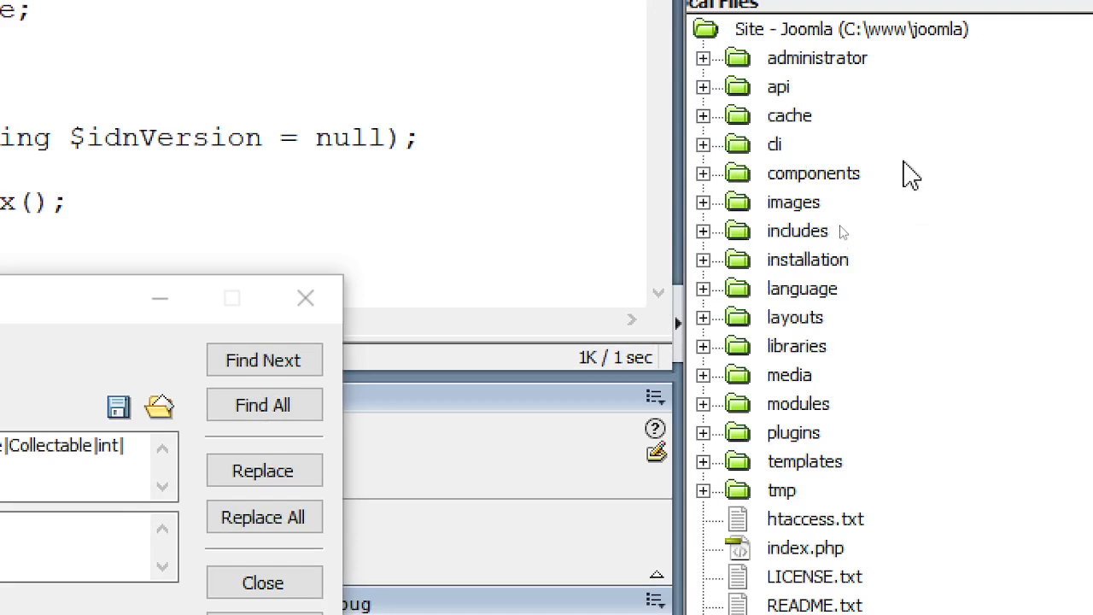
{"action": "key", "text": "alt+Tab"}
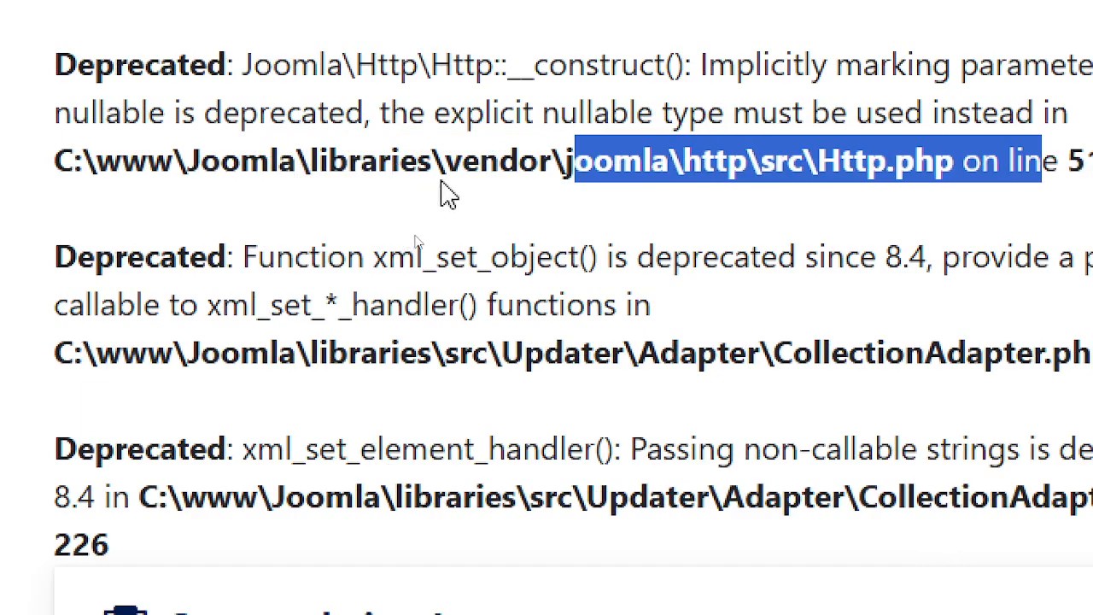
{"action": "key", "text": "alt+Tab"}
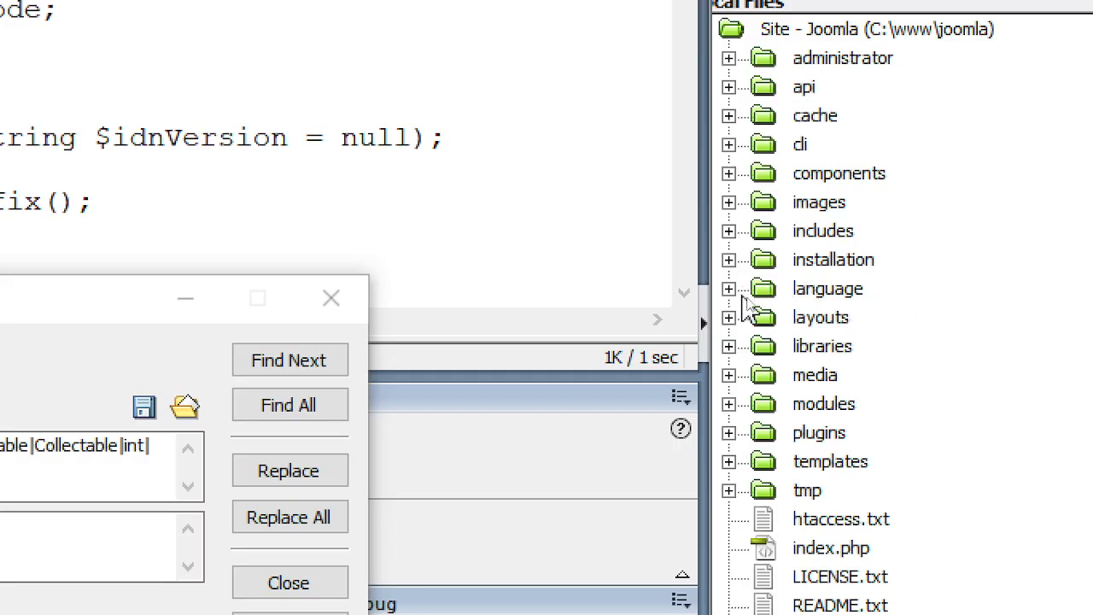
- Expand libraries/vendor/joomla/http/src and open Http.php
{"action": "left_click", "coordinate": [729, 346]}
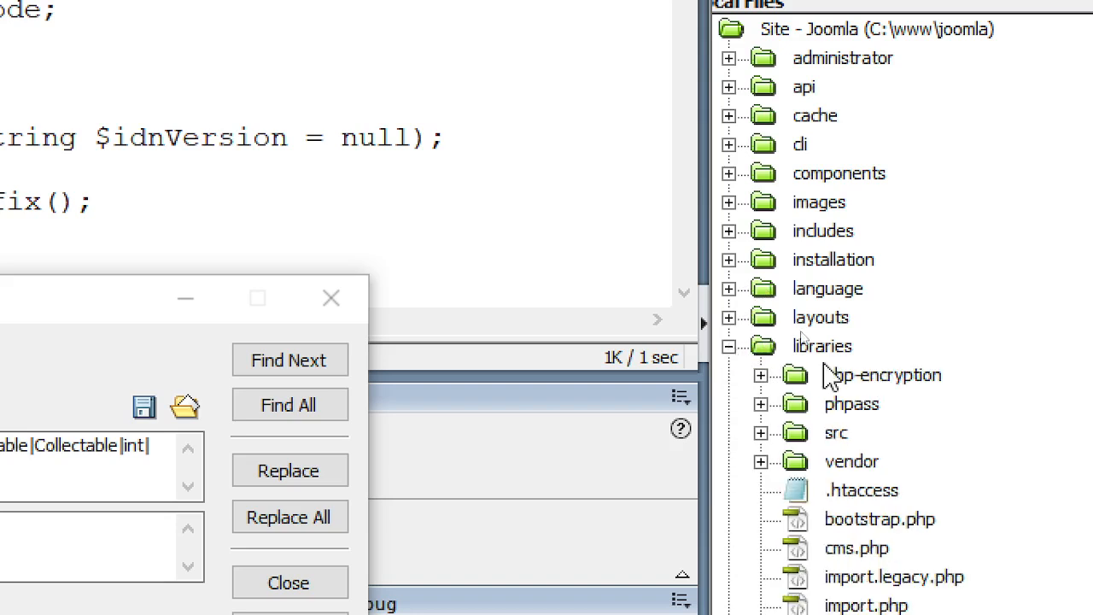
{"action": "left_click", "coordinate": [760, 462]}
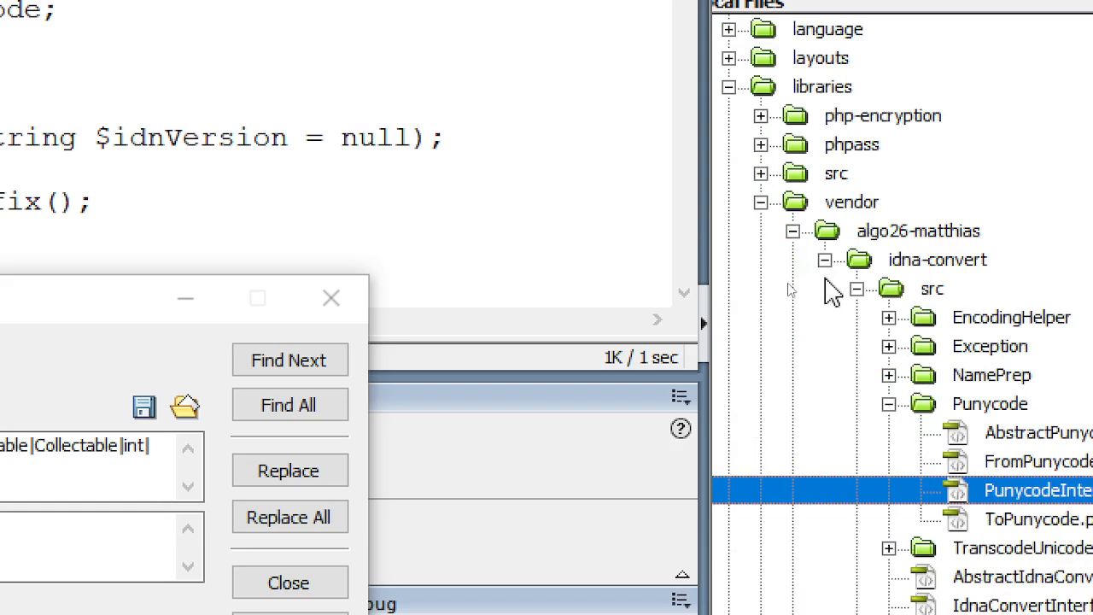
{"action": "left_click", "coordinate": [825, 260]}
{"action": "left_click", "coordinate": [793, 231]}
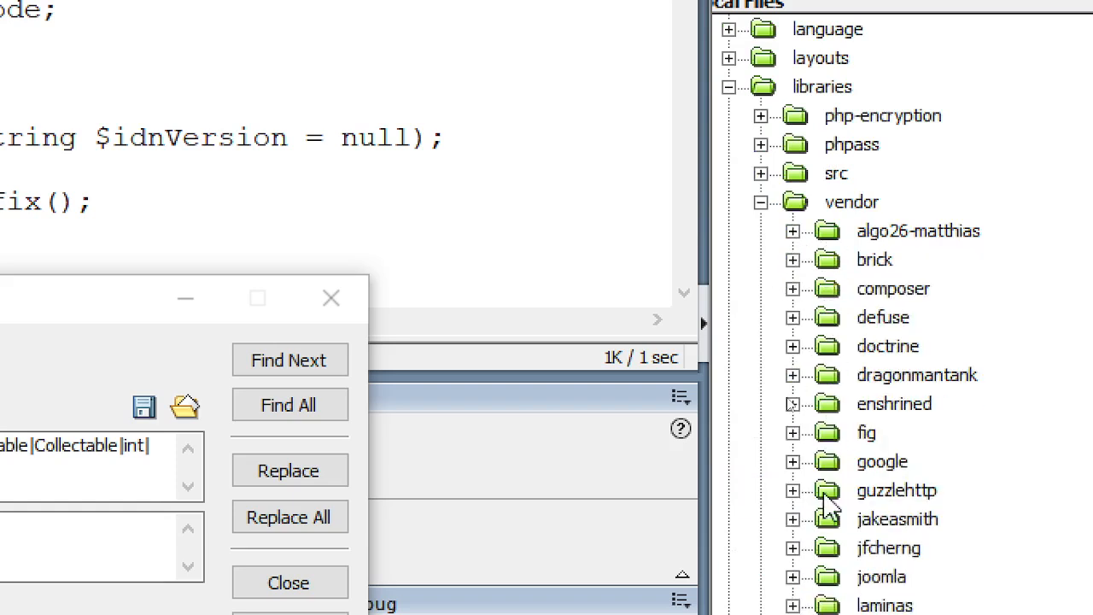
{"action": "scroll", "coordinate": [830, 509], "scroll_direction": "down", "scroll_amount": 4}
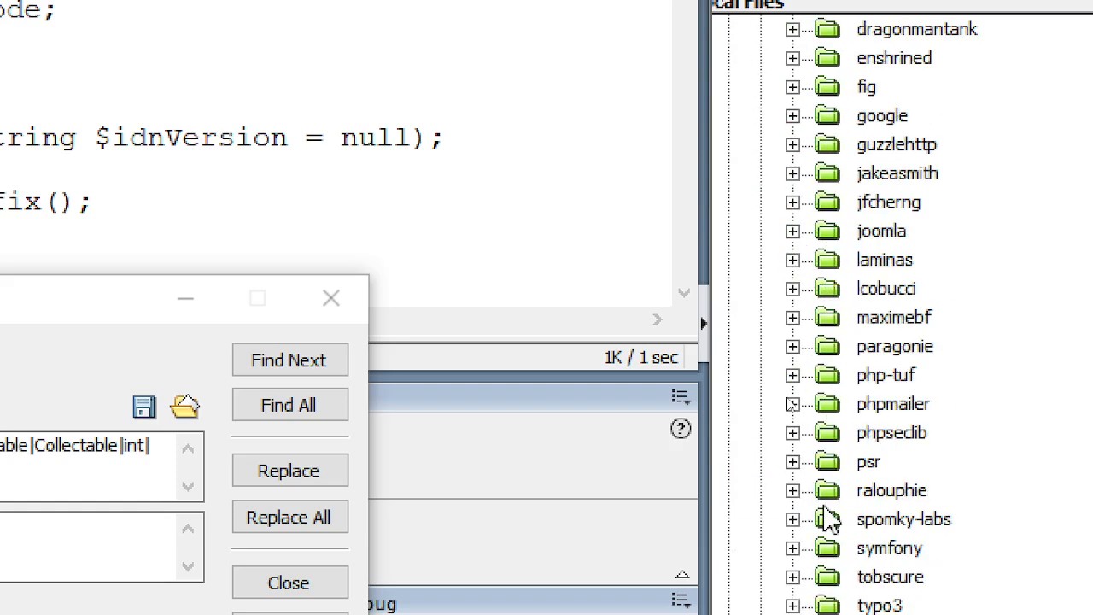
{"action": "left_click", "coordinate": [793, 230]}
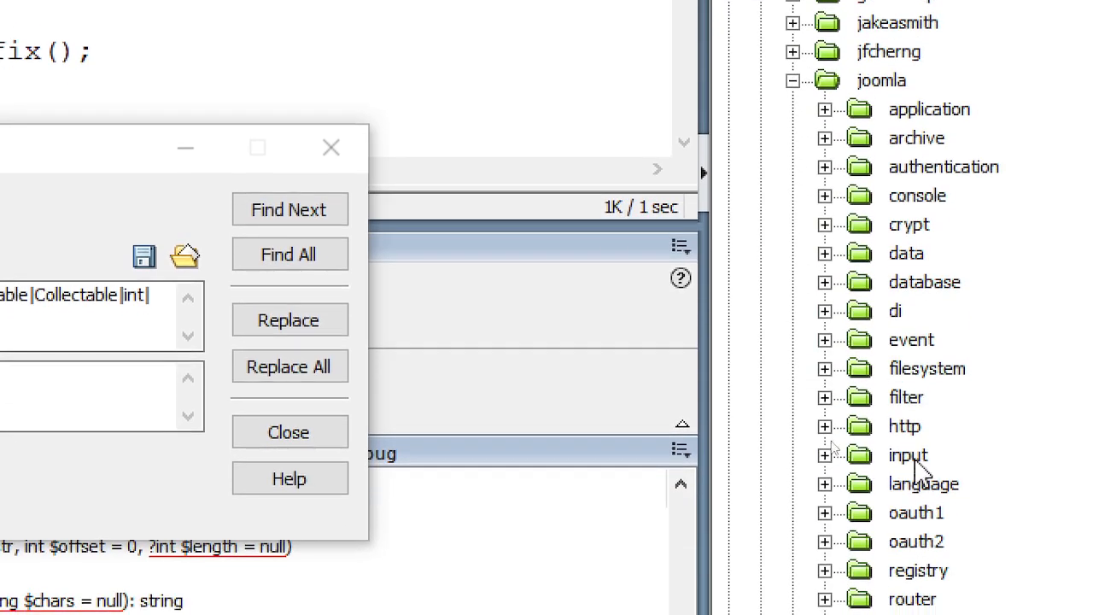
{"action": "left_click", "coordinate": [907, 579]}
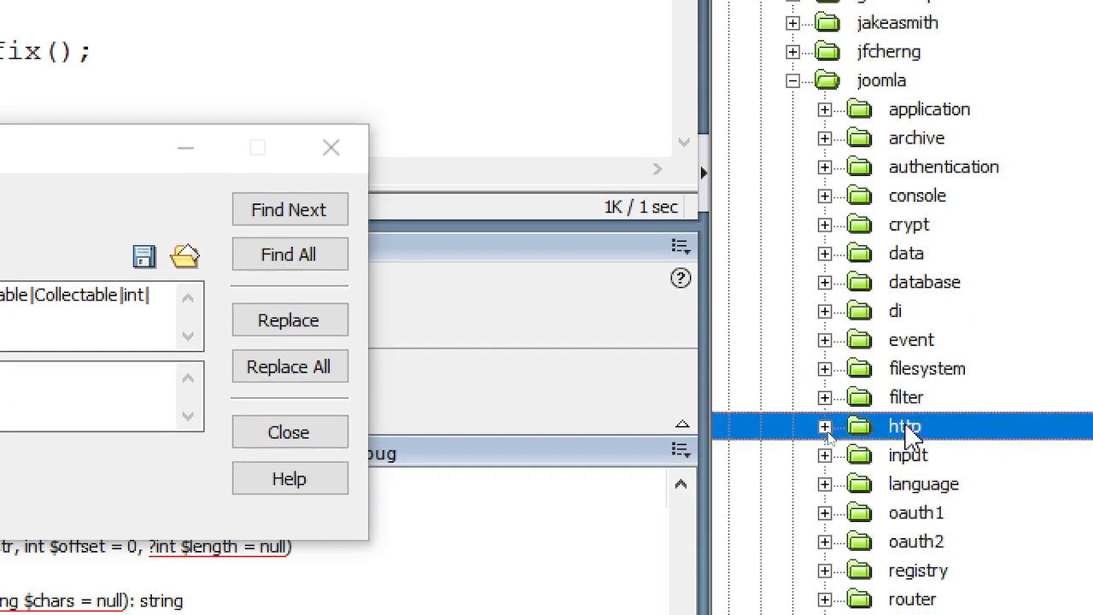
{"action": "double_click", "coordinate": [911, 428]}
{"action": "left_click", "coordinate": [948, 459]}
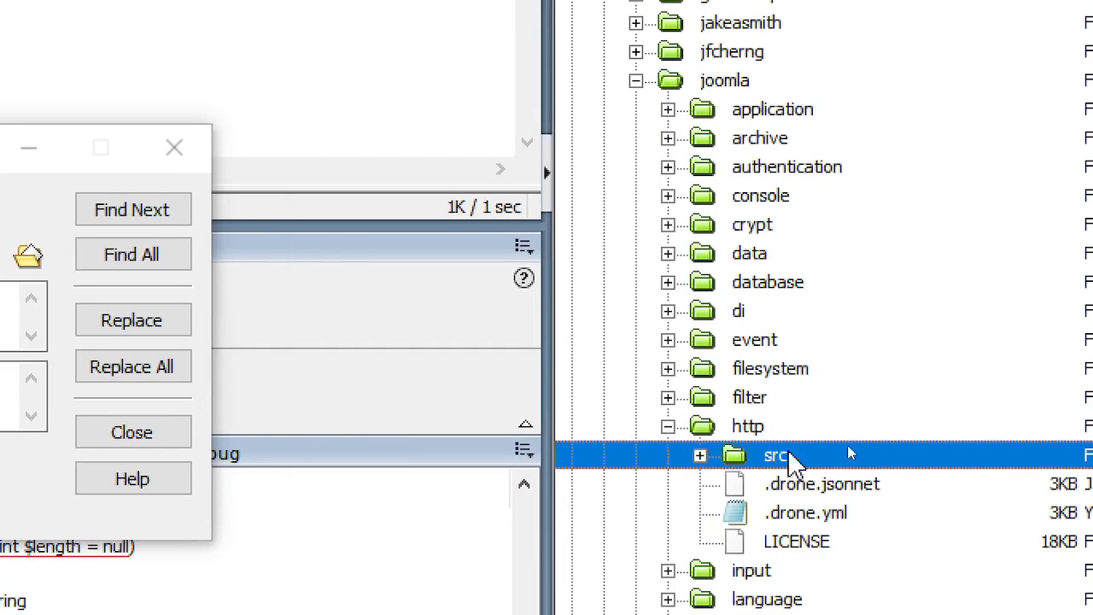
{"action": "double_click", "coordinate": [791, 459]}
{"action": "left_click", "coordinate": [845, 569]}
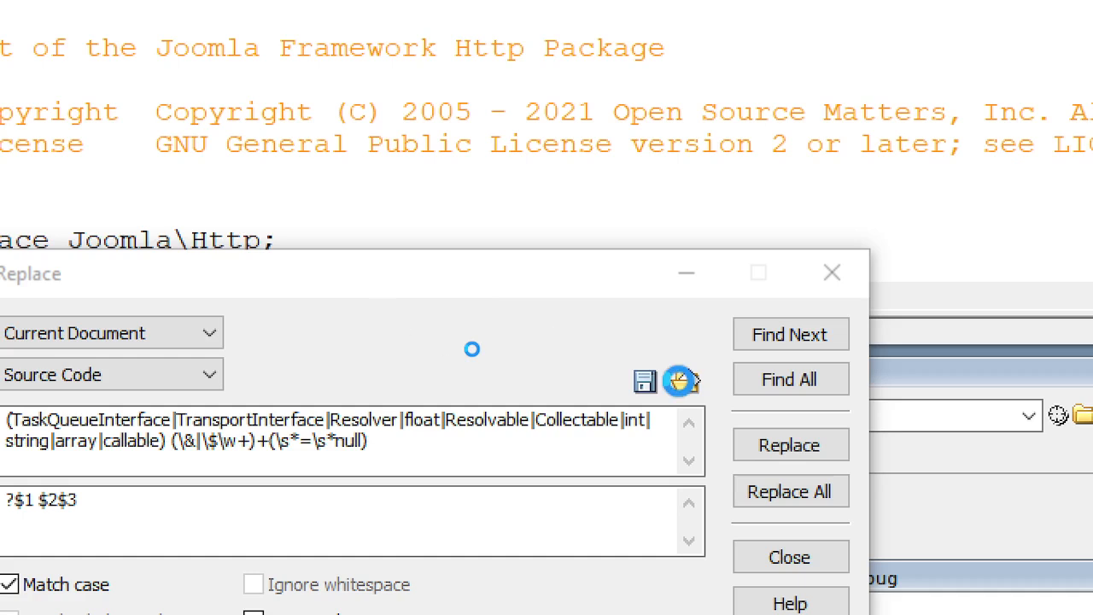
- Replace the constructor's TransportInterface parameter with ?TransportInterface via the ?$1 $2$3 regex
{"action": "left_click", "coordinate": [126, 128]}
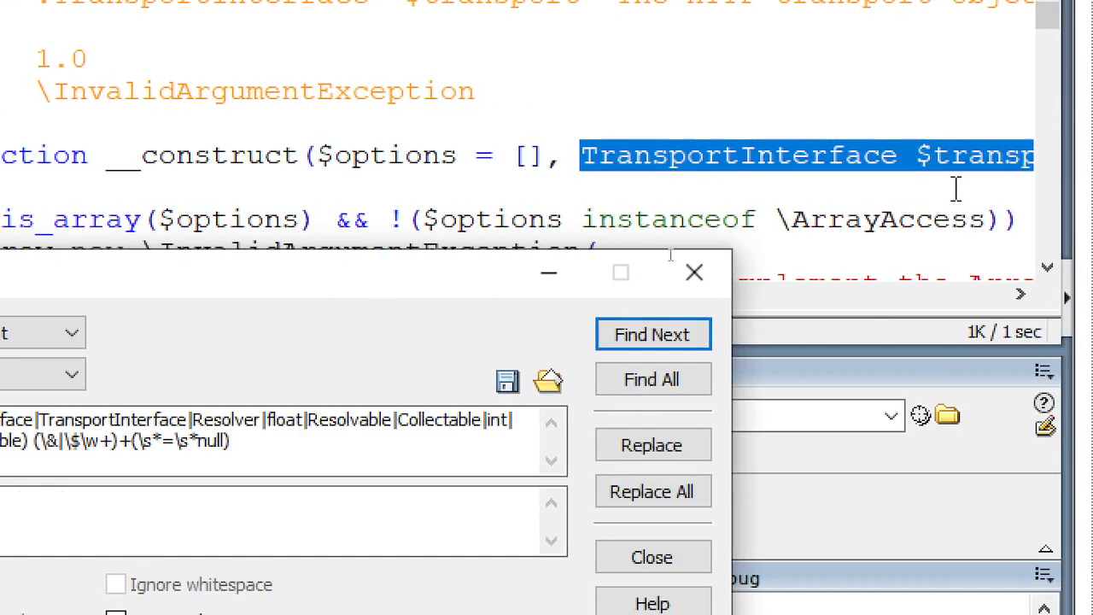
{"action": "left_click", "coordinate": [660, 453]}
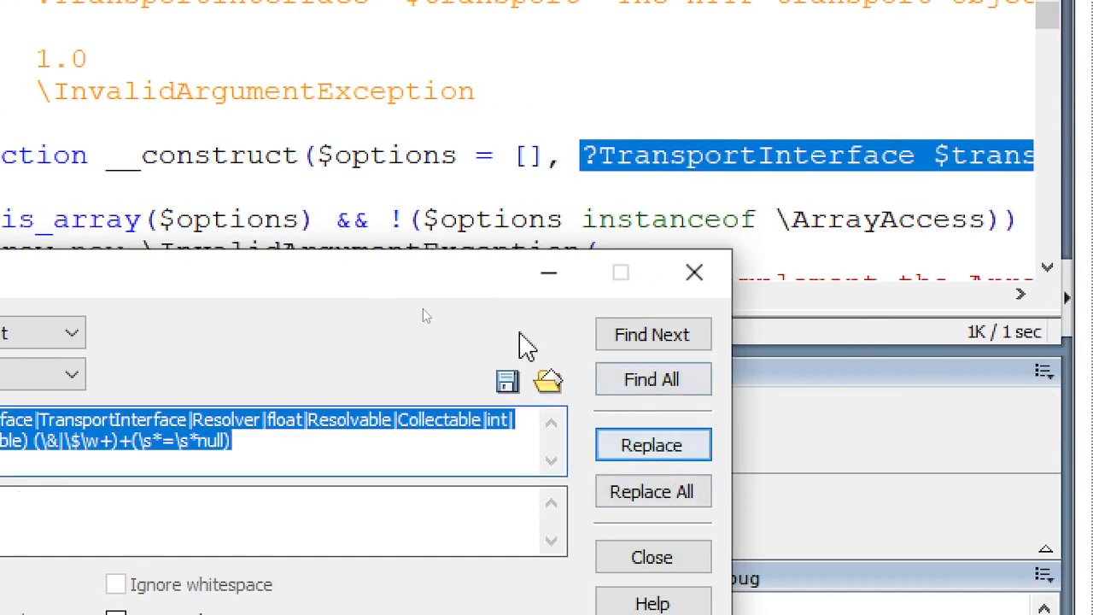
{"action": "left_click", "coordinate": [220, 80]}
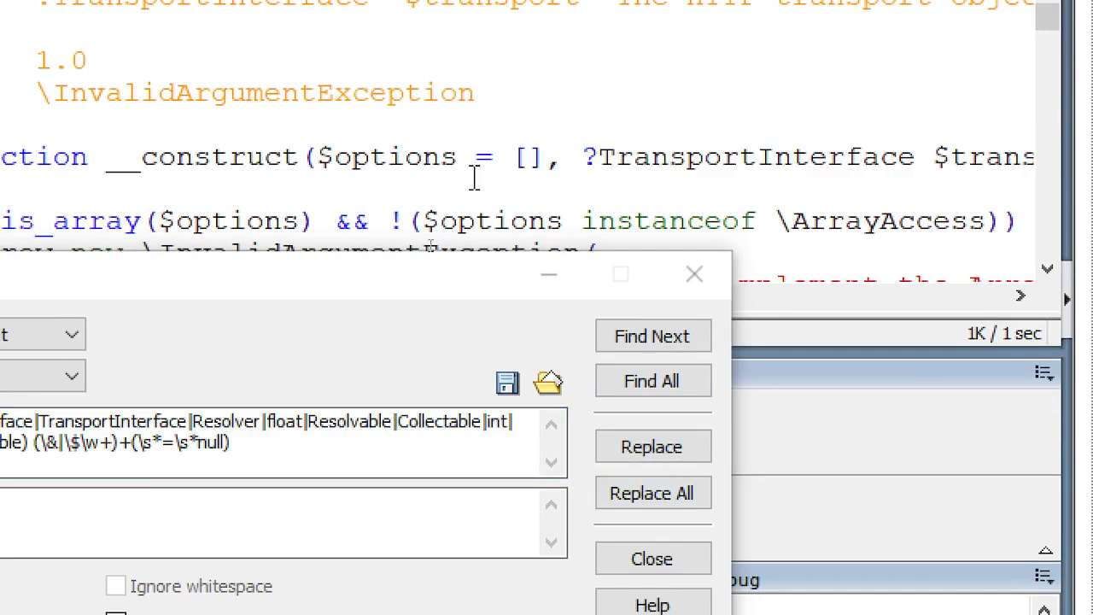
{"action": "key", "text": "alt+Tab"}
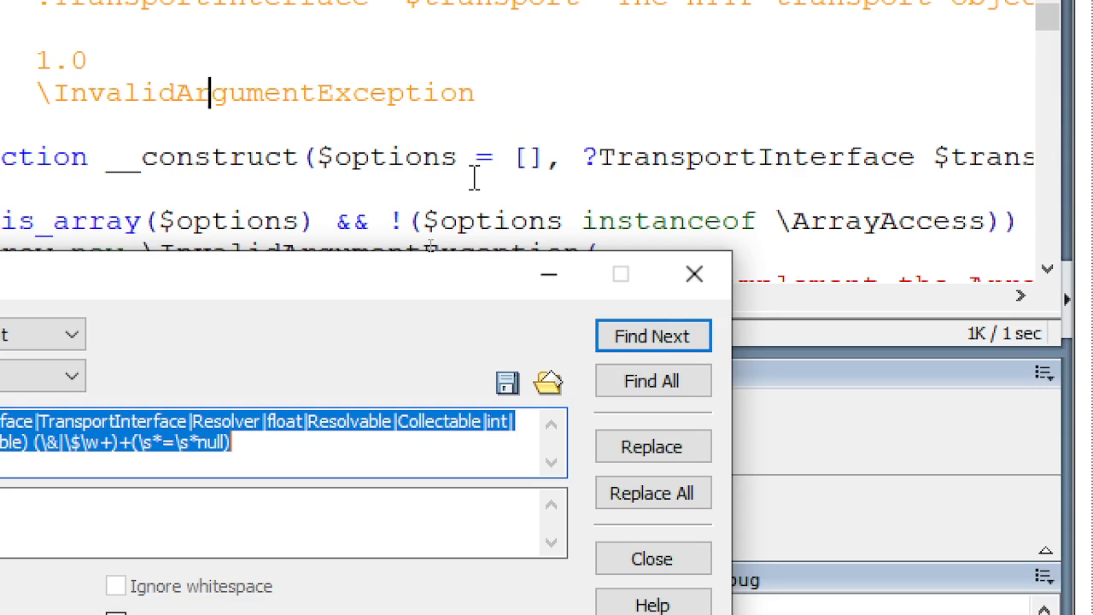
{"action": "key", "text": "alt+Tab"}
{"action": "key", "text": "alt+Tab"}
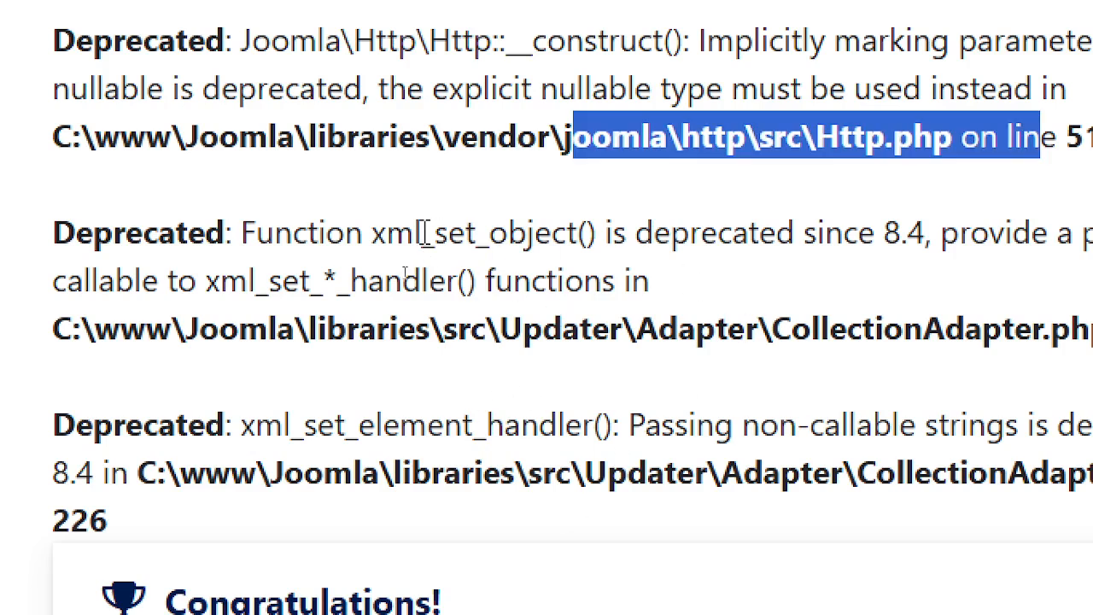
- Select xml_set_object in the second deprecation warning and return to Dreamweaver
{"action": "left_click_drag", "start_coordinate": [373, 235], "coordinate": [580, 248]}
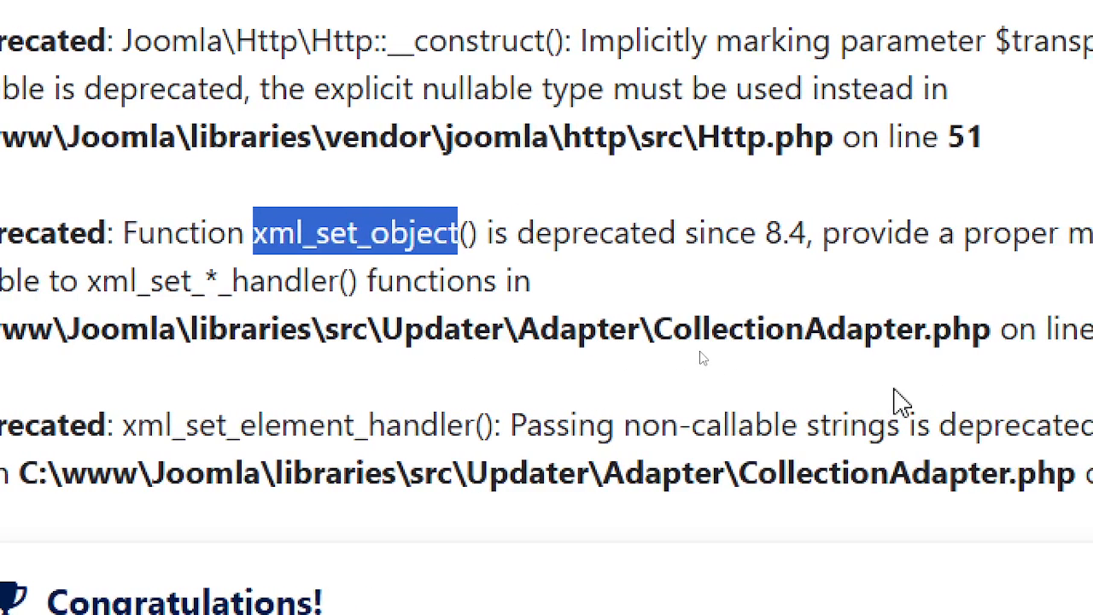
{"action": "key", "text": "alt+Tab"}
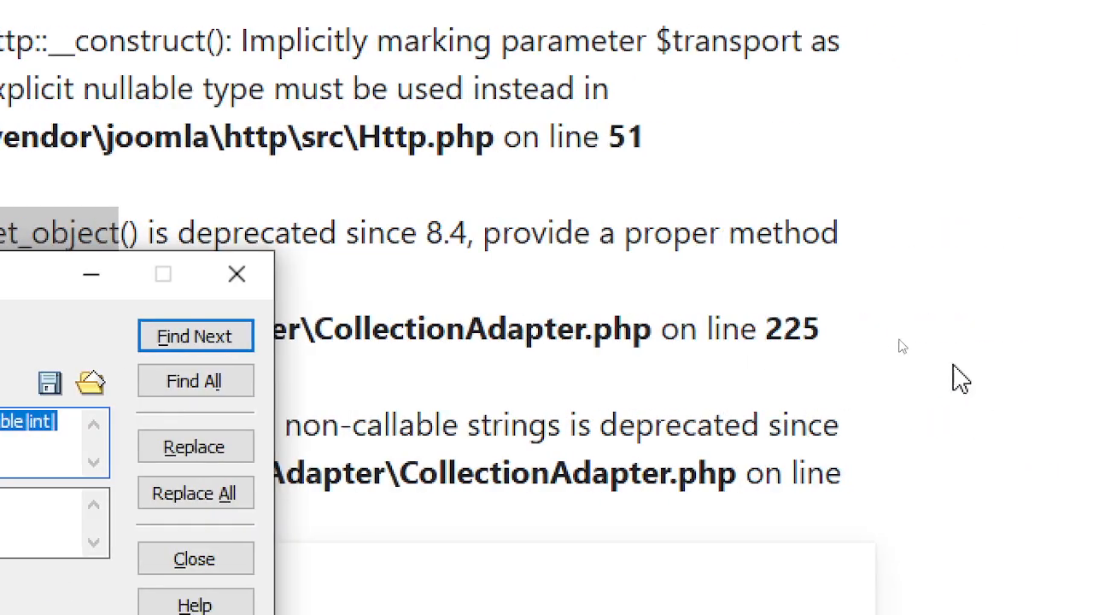
{"action": "key", "text": "alt+Tab"}
{"action": "key", "text": "alt+Tab"}
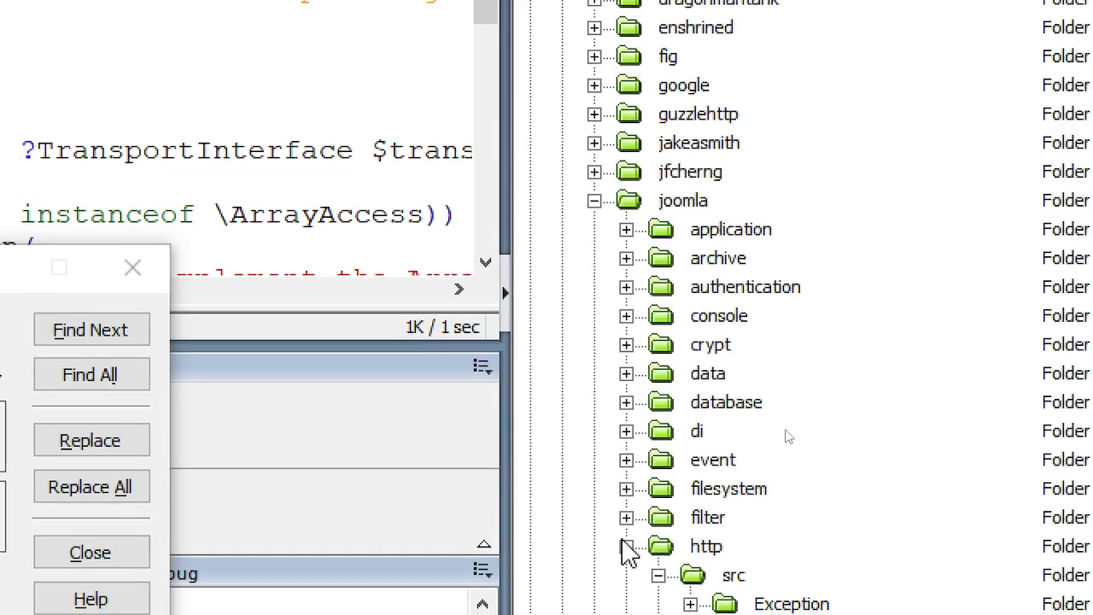
- Collapse the http, joomla, vendor and libraries folders in the Files panel
{"action": "left_click", "coordinate": [626, 546]}
{"action": "scroll", "coordinate": [794, 533], "scroll_direction": "down", "scroll_amount": 5}
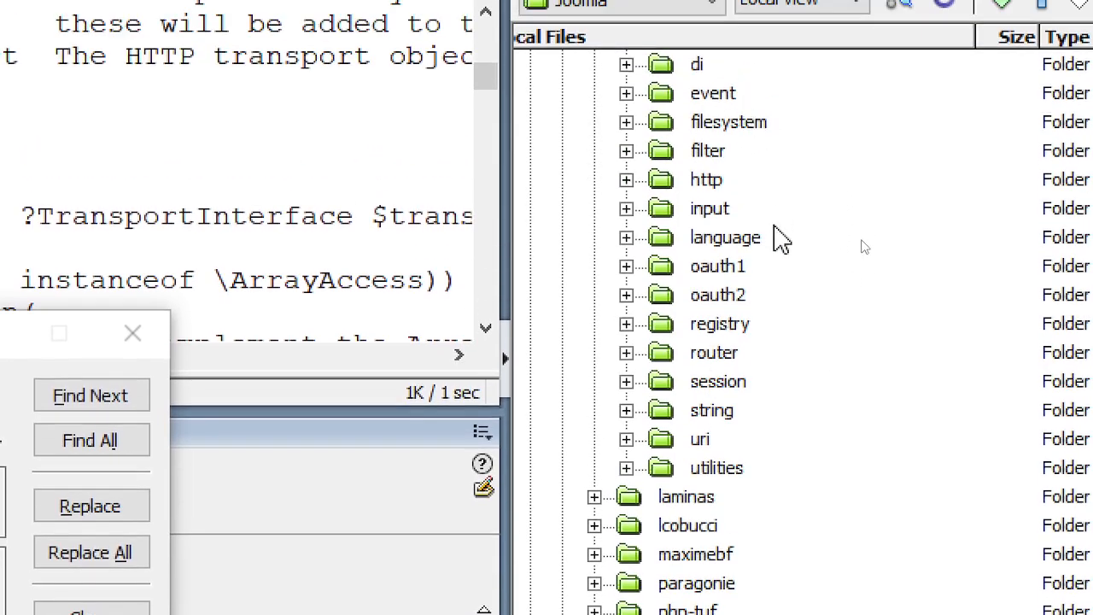
{"action": "scroll", "coordinate": [779, 235], "scroll_direction": "up", "scroll_amount": 3}
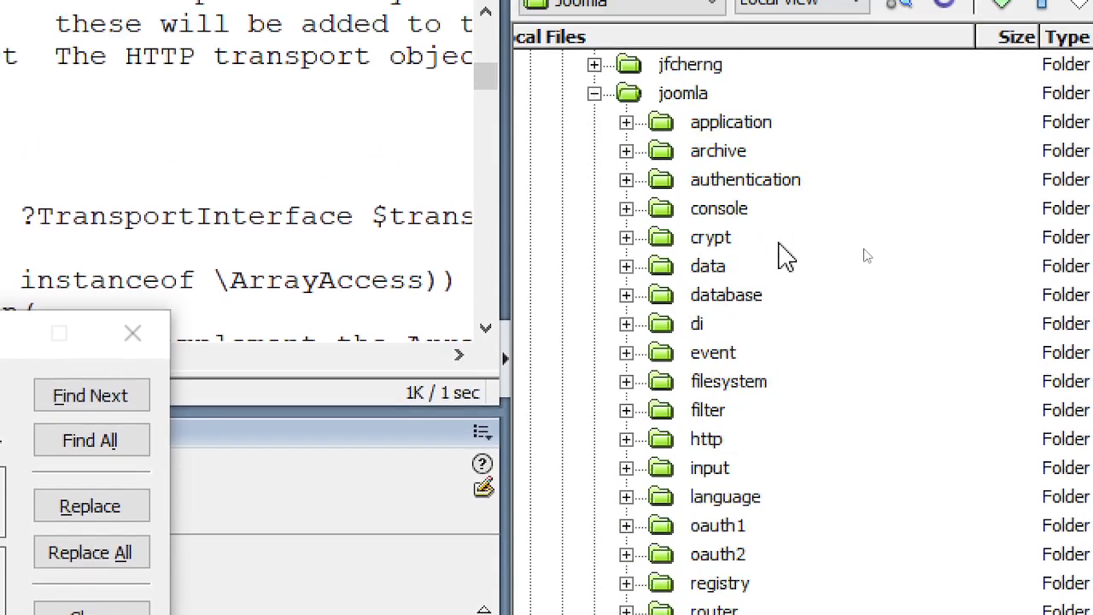
{"action": "left_click", "coordinate": [594, 94]}
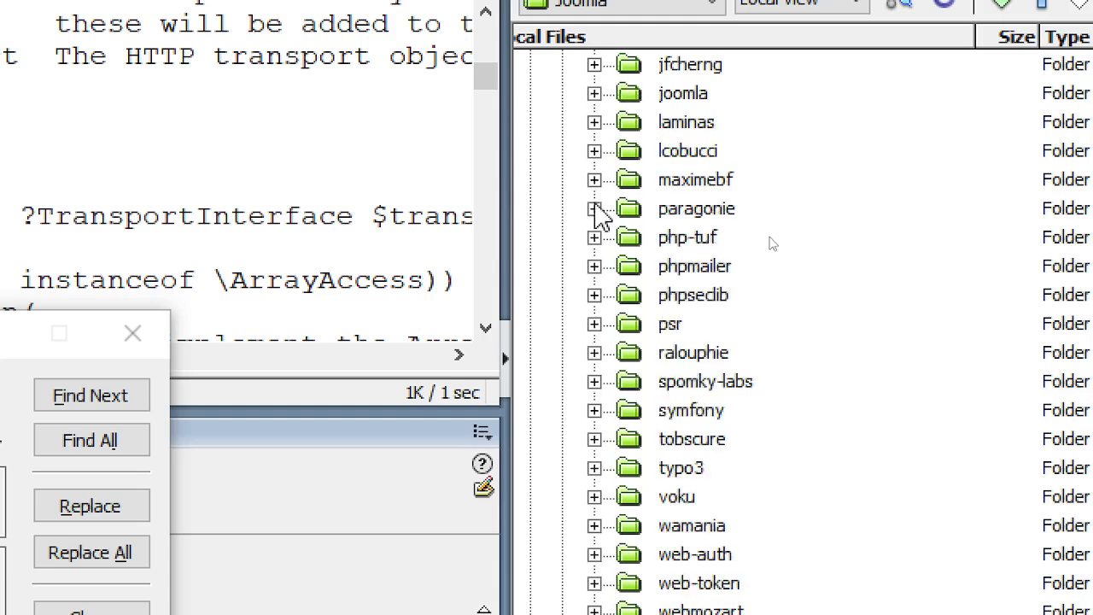
{"action": "scroll", "coordinate": [598, 222], "scroll_direction": "up", "scroll_amount": 4}
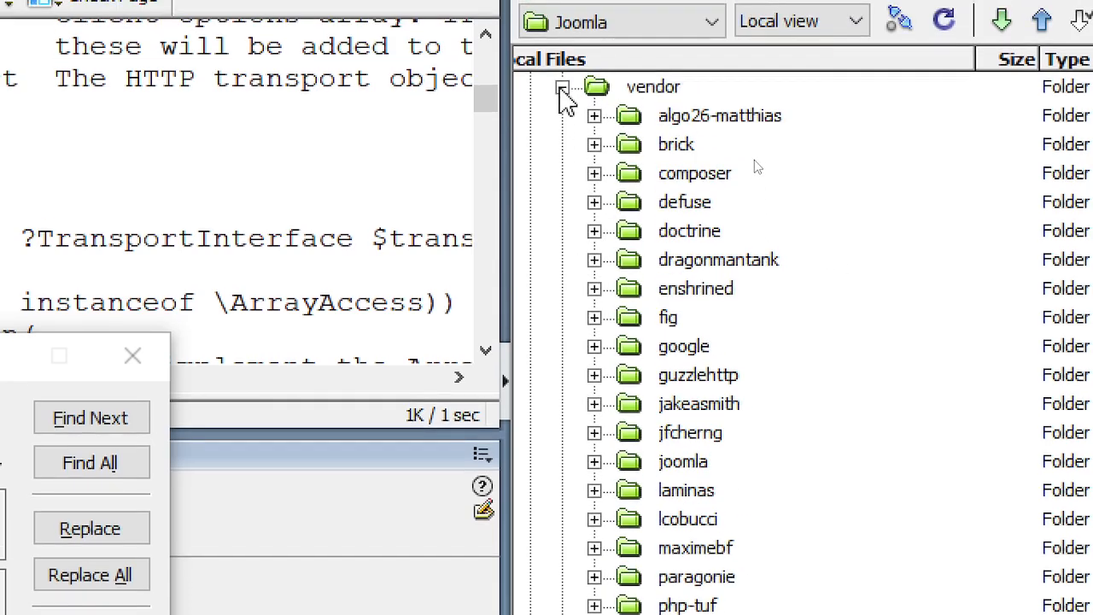
{"action": "left_click", "coordinate": [562, 64]}
{"action": "scroll", "coordinate": [581, 171], "scroll_direction": "up", "scroll_amount": 5}
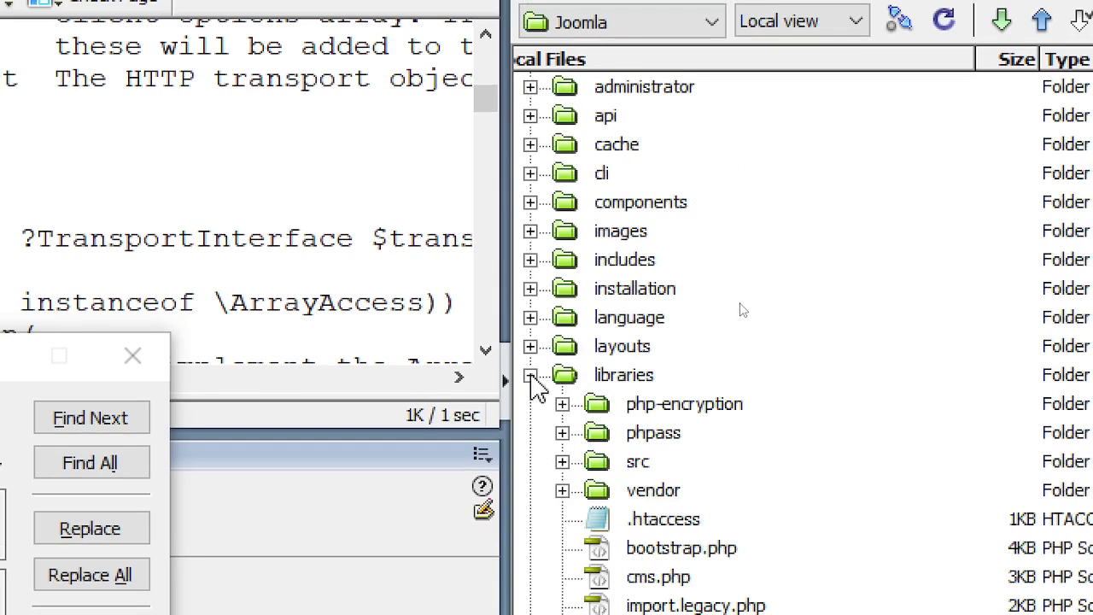
{"action": "scroll", "coordinate": [781, 379], "scroll_direction": "down", "scroll_amount": 3}
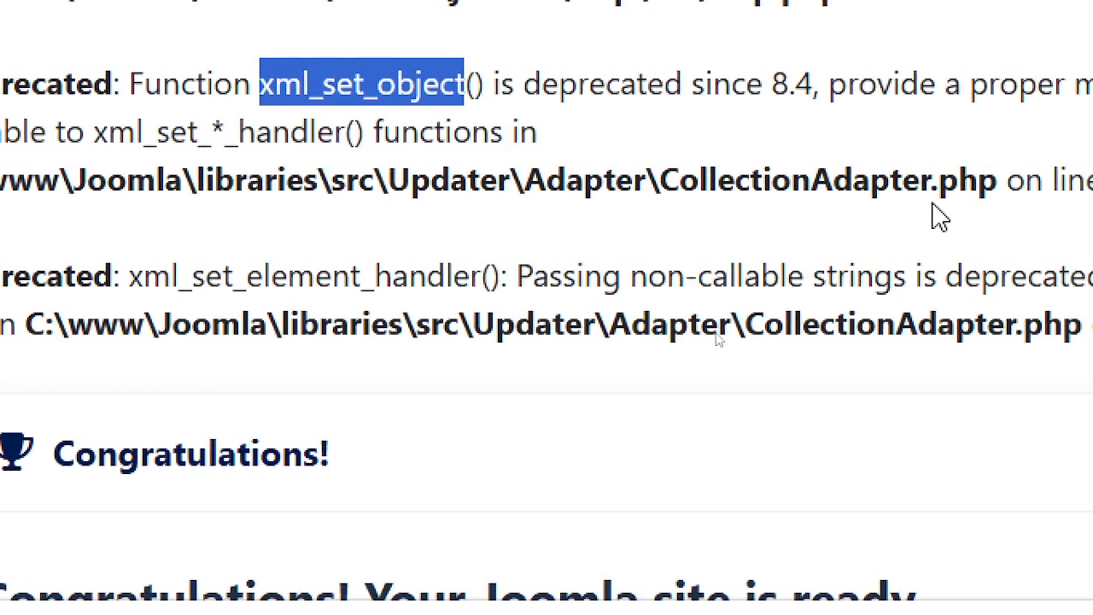
{"action": "key", "text": "alt+Tab"}
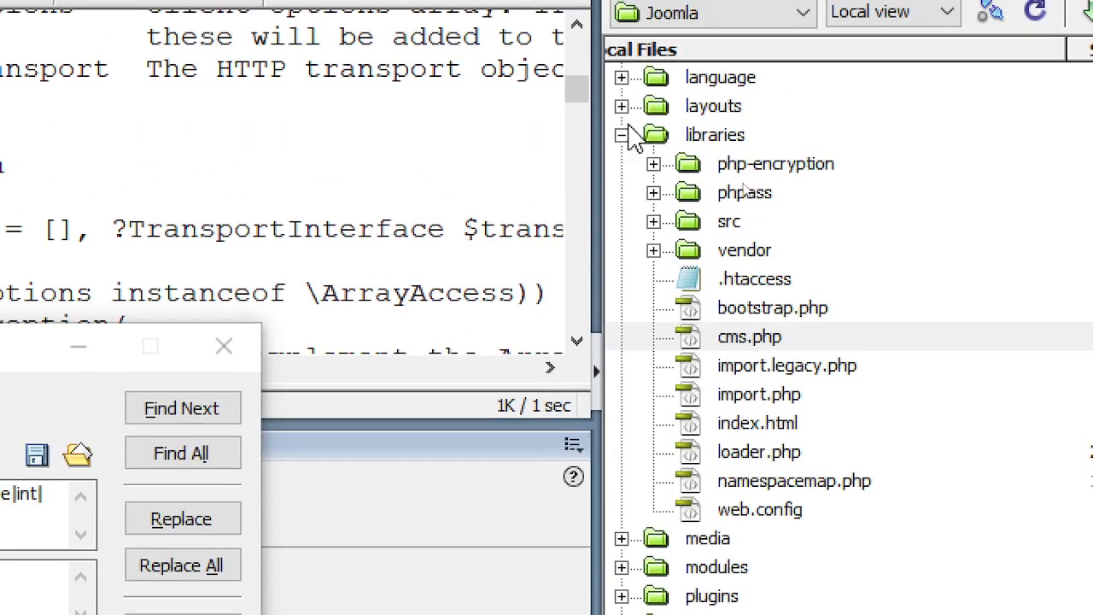
{"action": "left_click", "coordinate": [622, 135]}
{"action": "scroll", "coordinate": [632, 145], "scroll_direction": "up", "scroll_amount": 3}
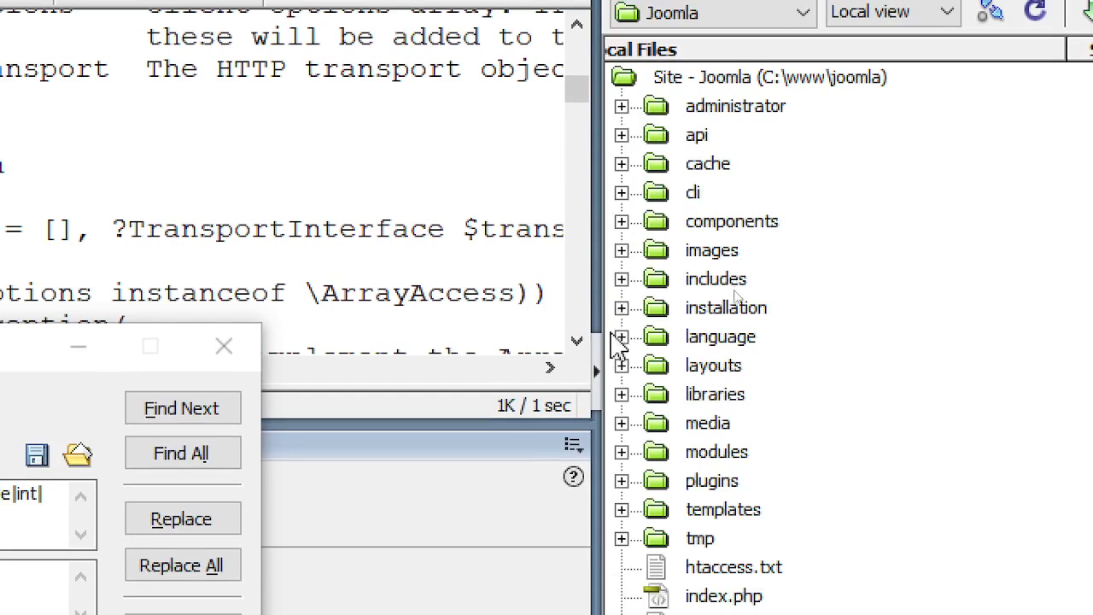
- Expand libraries/src and the Adapter folder, checking the warning in the browser
{"action": "left_click", "coordinate": [622, 394]}
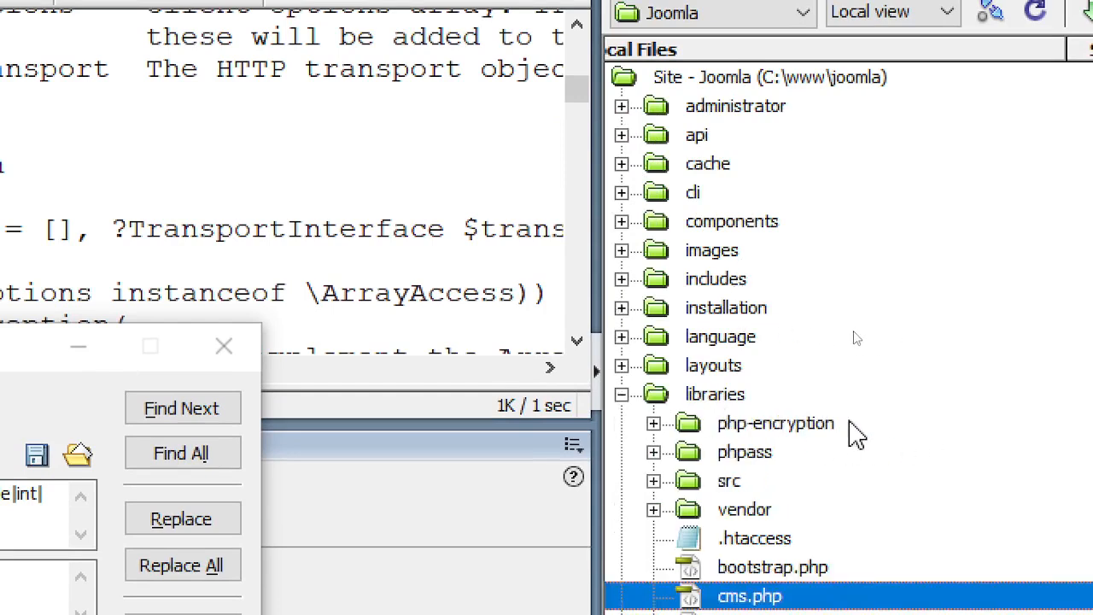
{"action": "left_click", "coordinate": [654, 481]}
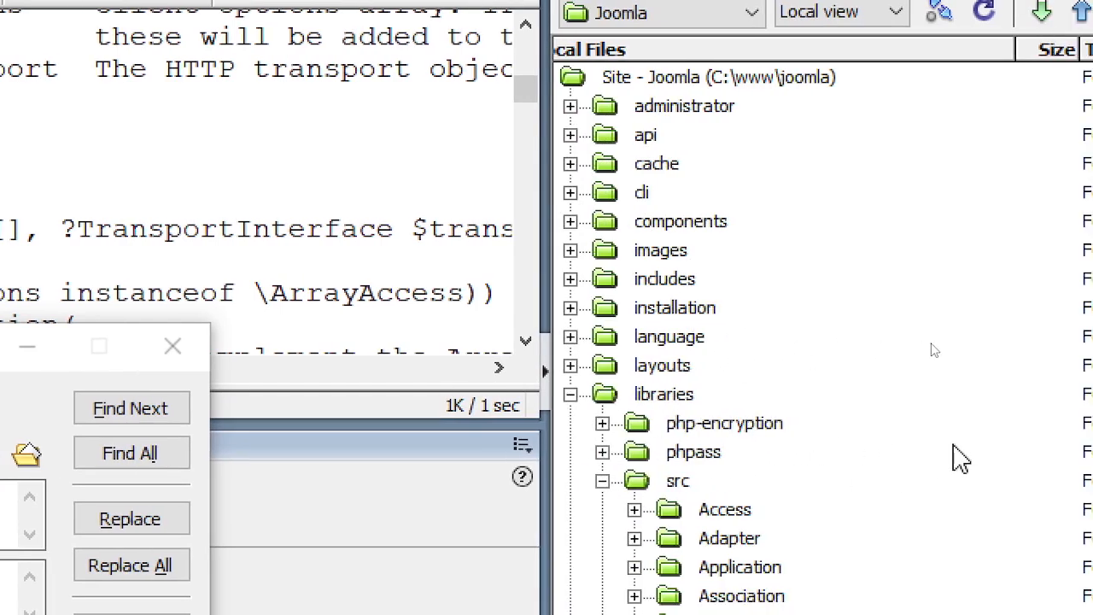
{"action": "scroll", "coordinate": [1000, 466], "scroll_direction": "down", "scroll_amount": 3}
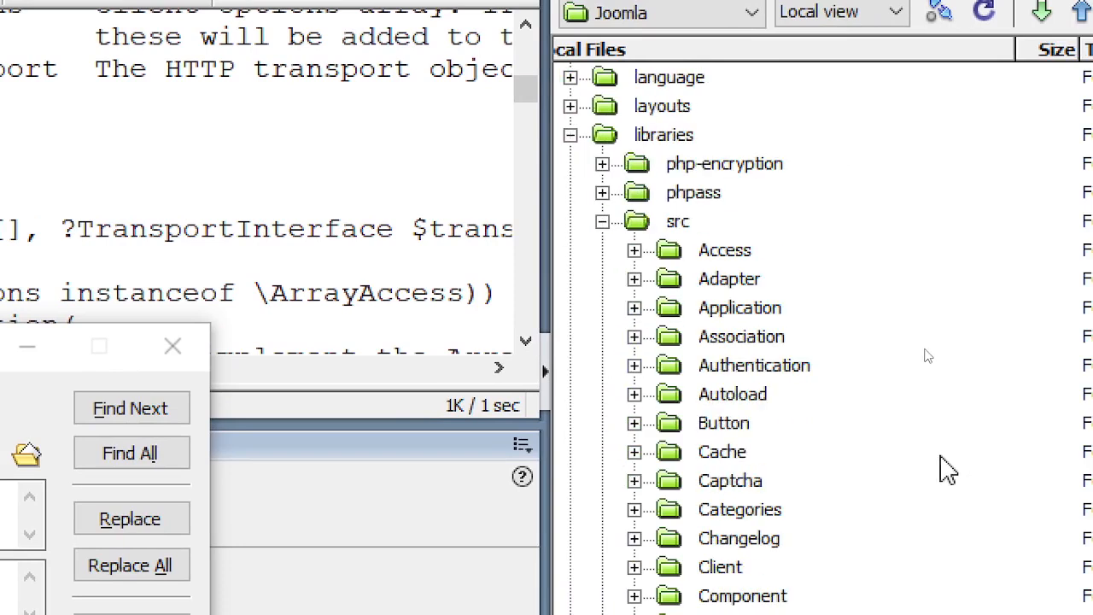
{"action": "left_click", "coordinate": [634, 280]}
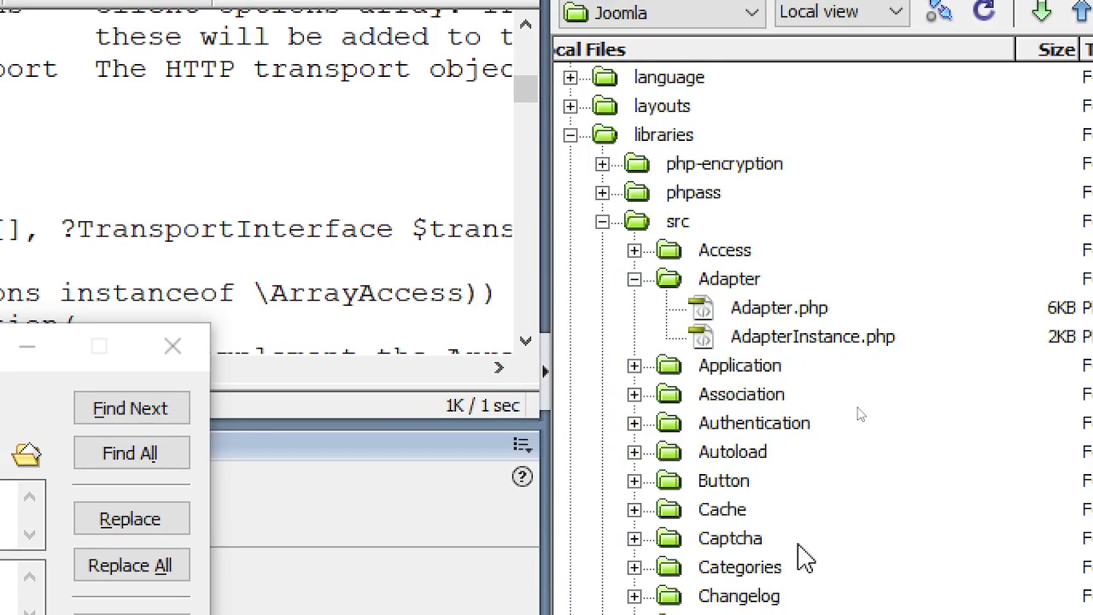
{"action": "key", "text": "alt+Tab"}
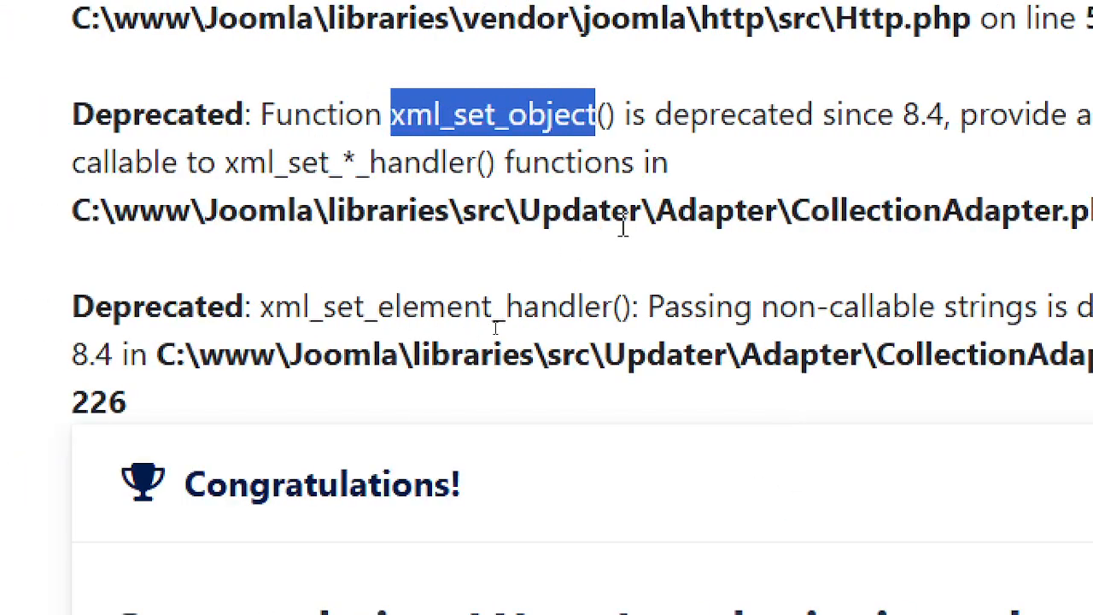
{"action": "key", "text": "alt+Tab"}
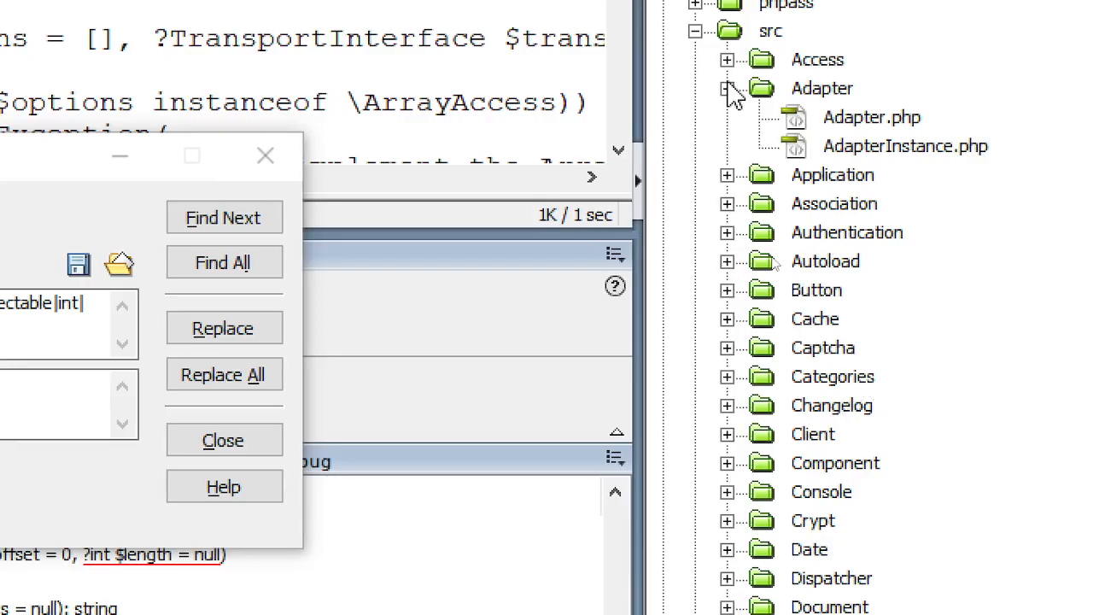
{"action": "left_click", "coordinate": [727, 90]}
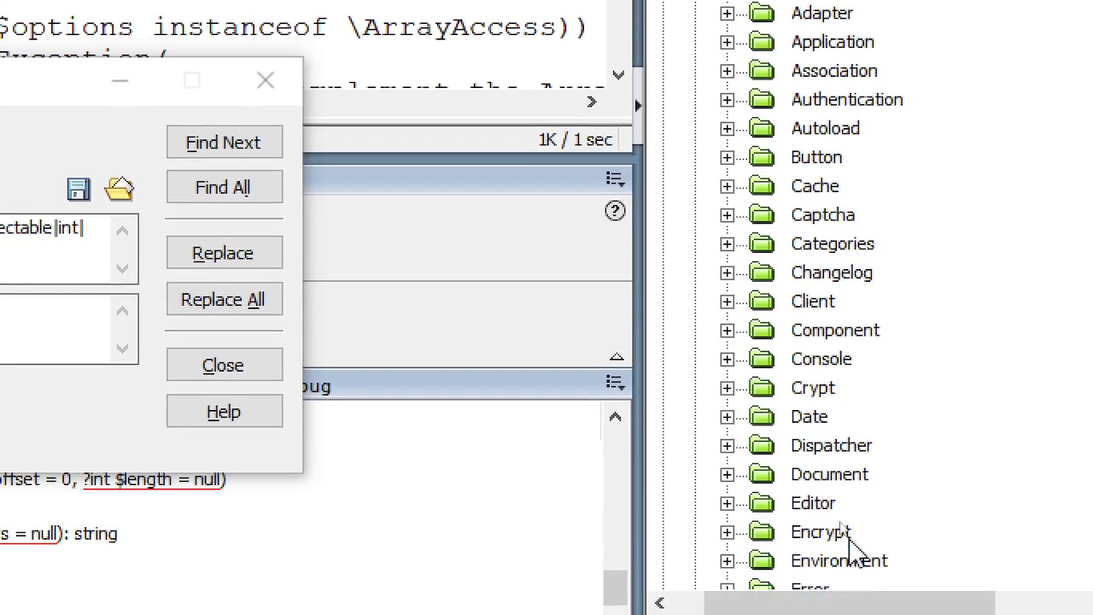
- Expand Updater/Adapter and open CollectionAdapter.php
{"action": "scroll", "coordinate": [855, 547], "scroll_direction": "down", "scroll_amount": 4}
{"action": "scroll", "coordinate": [882, 526], "scroll_direction": "down", "scroll_amount": 3}
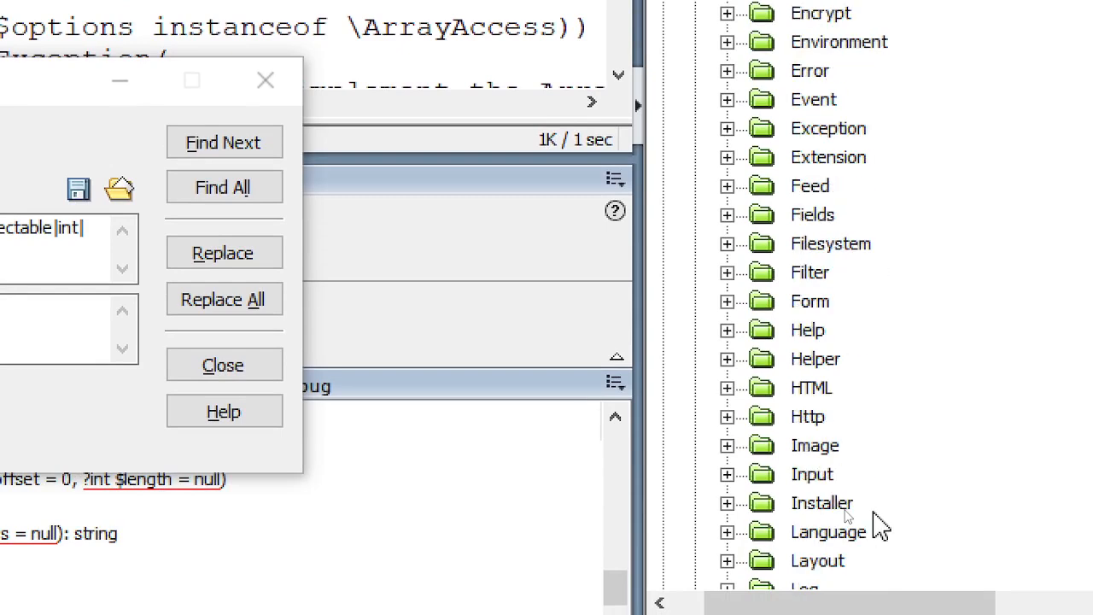
{"action": "scroll", "coordinate": [883, 526], "scroll_direction": "down", "scroll_amount": 6}
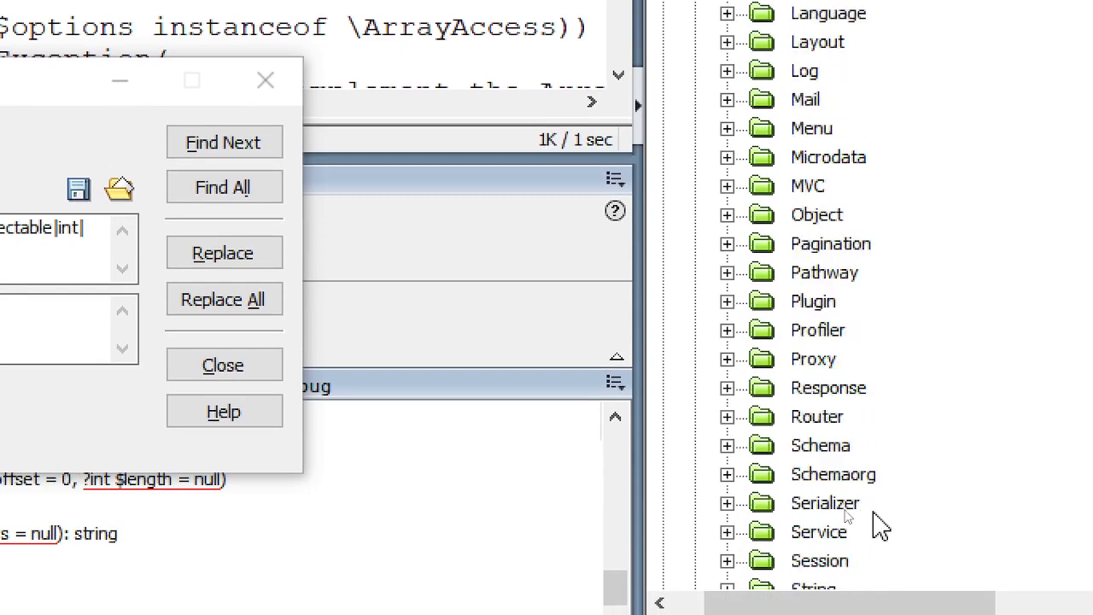
{"action": "scroll", "coordinate": [880, 527], "scroll_direction": "down", "scroll_amount": 2}
{"action": "scroll", "coordinate": [881, 527], "scroll_direction": "down", "scroll_amount": 2}
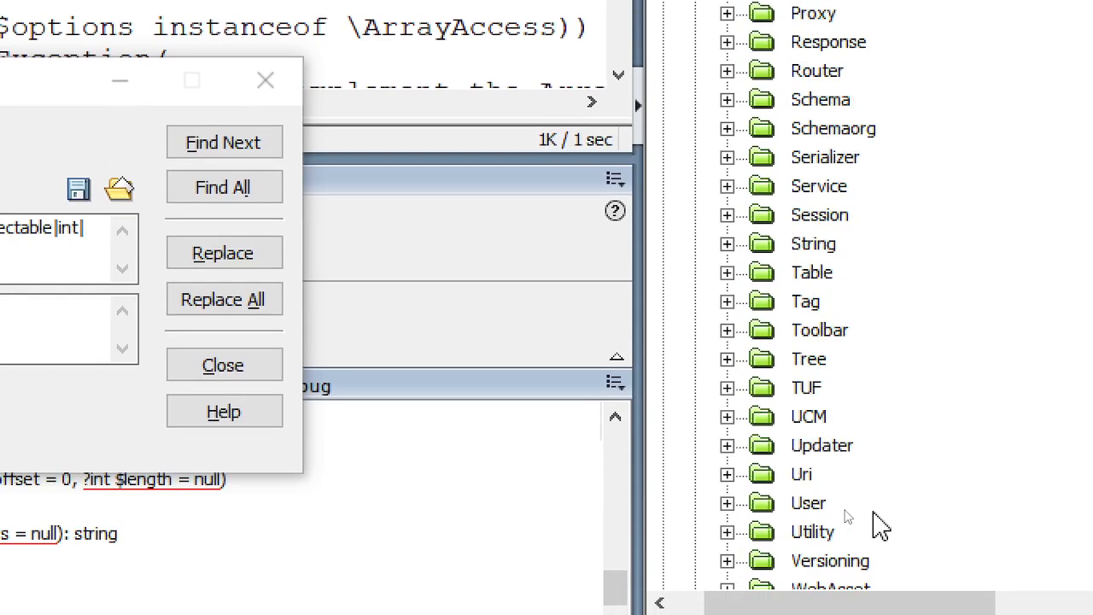
{"action": "double_click", "coordinate": [818, 446]}
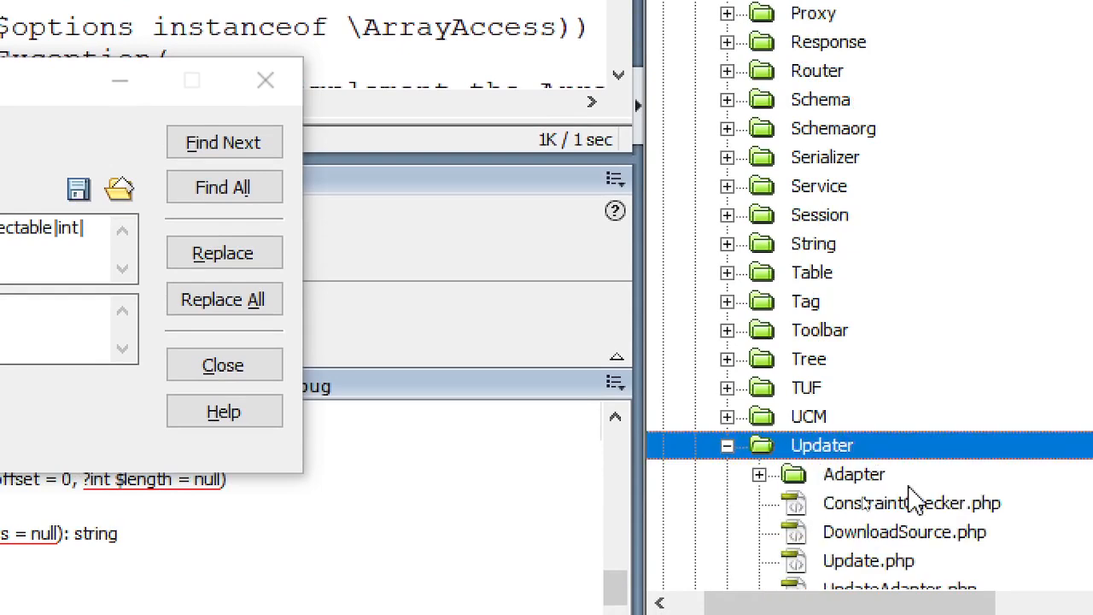
{"action": "double_click", "coordinate": [854, 475]}
{"action": "scroll", "coordinate": [974, 474], "scroll_direction": "down", "scroll_amount": 3}
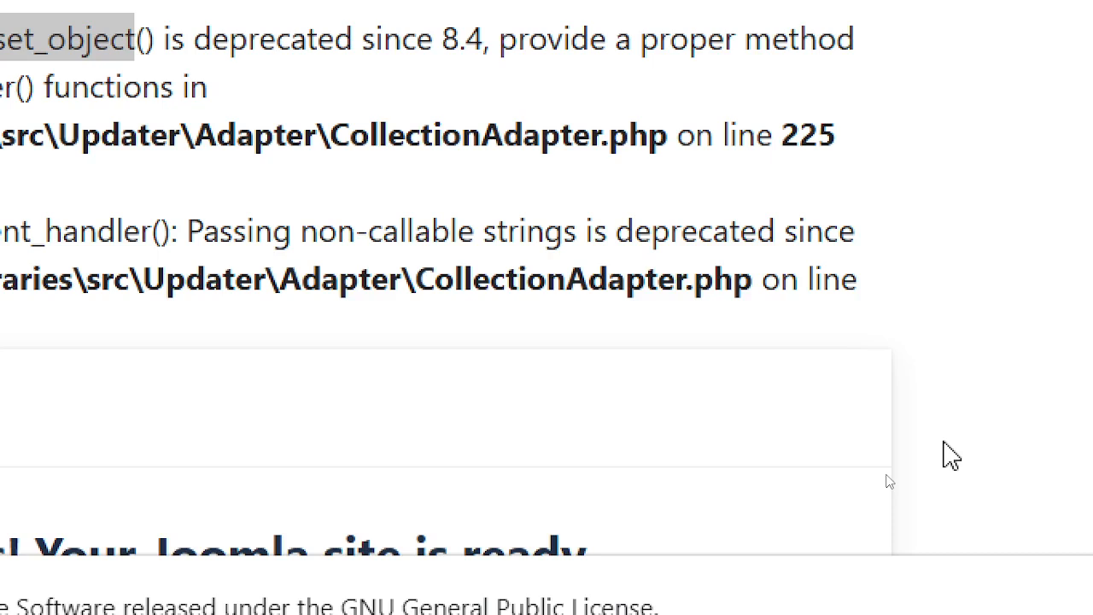
{"action": "key", "text": "alt+Tab"}
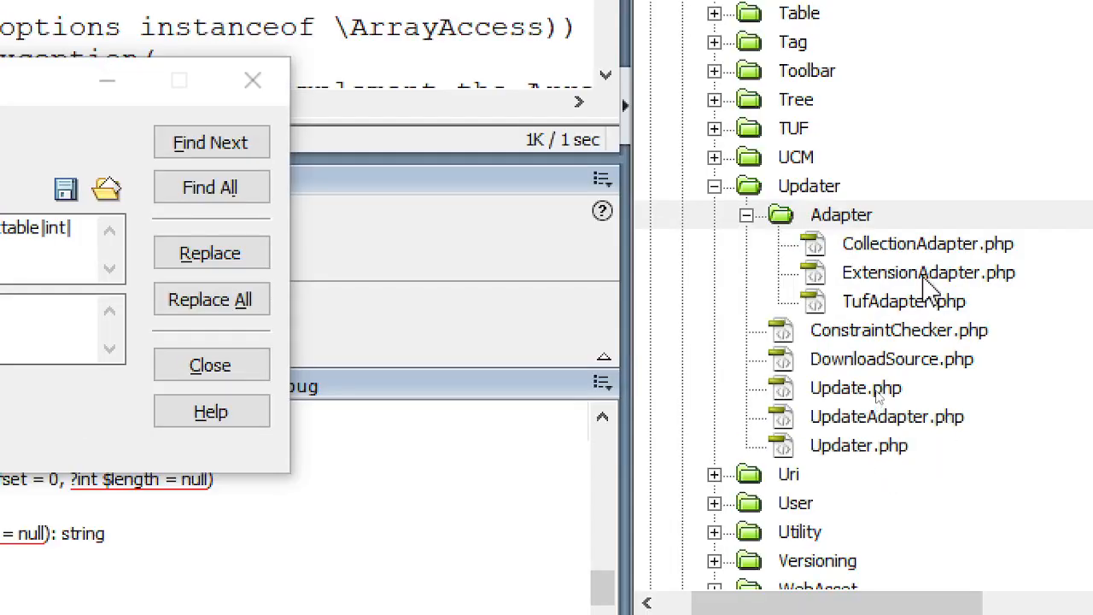
{"action": "left_click", "coordinate": [928, 257]}
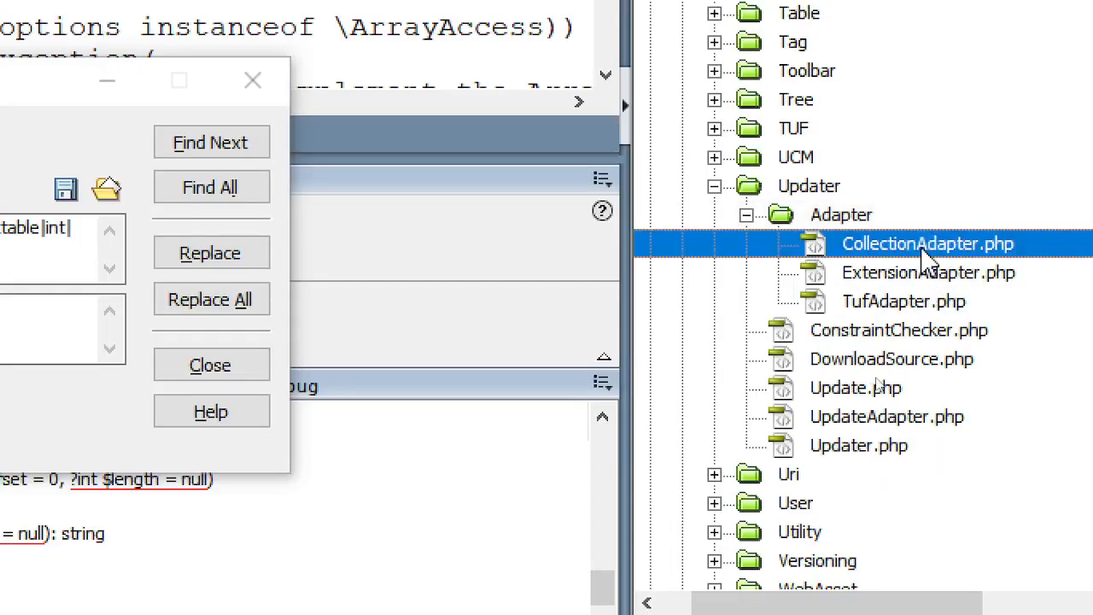
{"action": "double_click", "coordinate": [928, 257]}
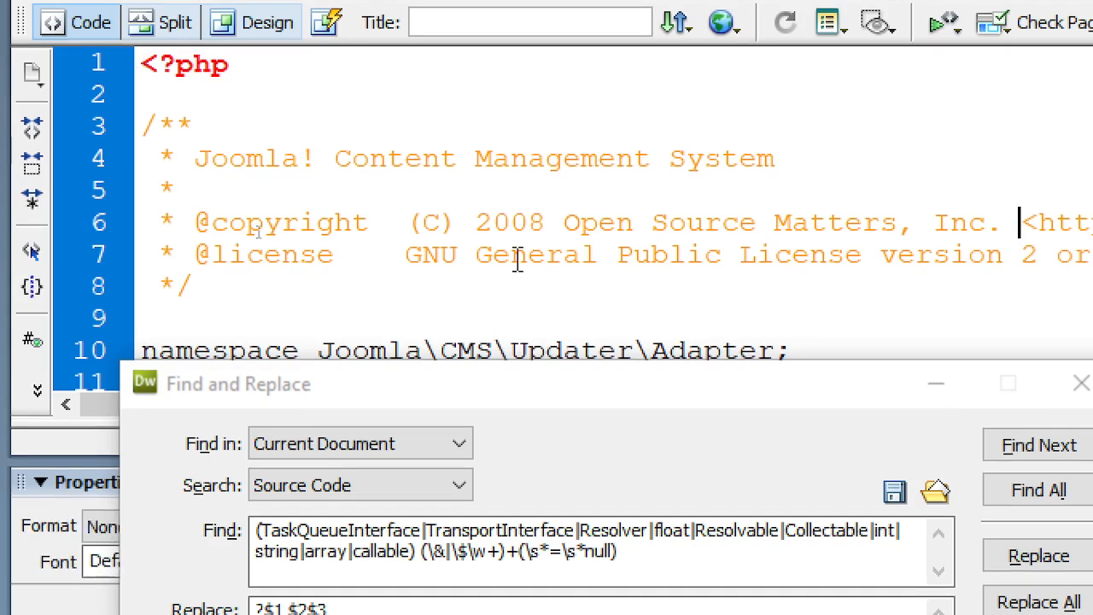
- Jump to line 225 and prefix xml_set_object and xml_set_element_handler with @
{"action": "key", "text": "alt+Tab"}
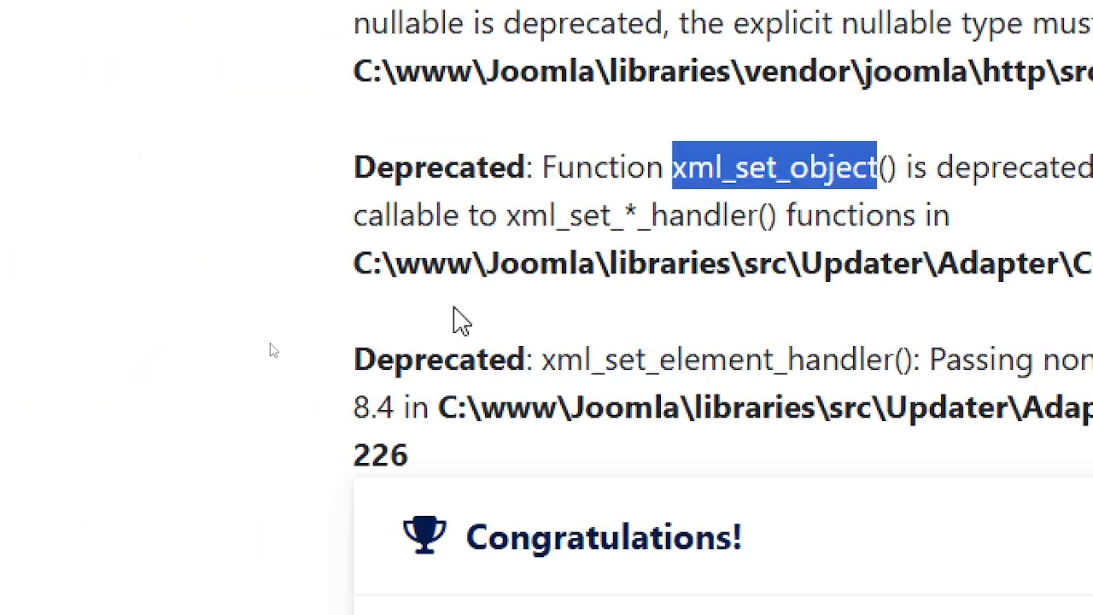
{"action": "key", "text": "alt+Tab"}
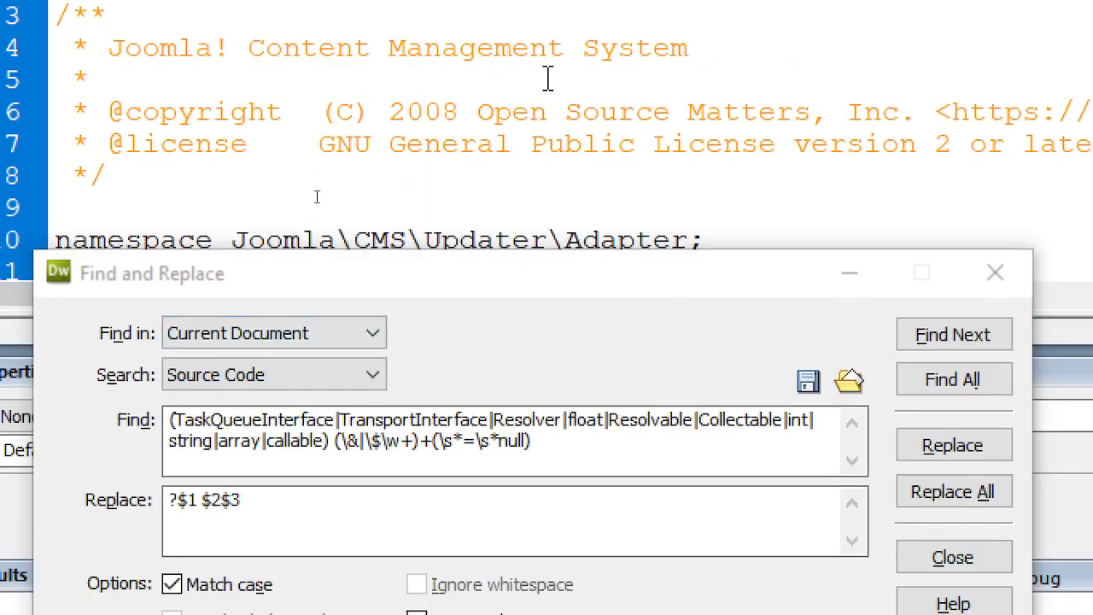
{"action": "key", "text": "ctrl+g"}
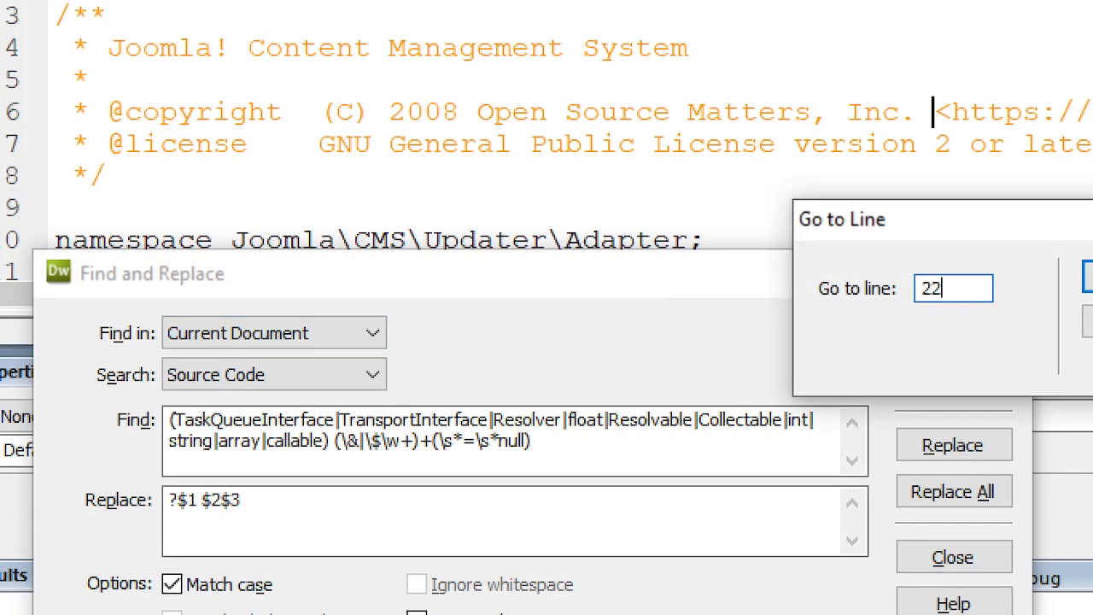
{"action": "key", "text": "Return"}
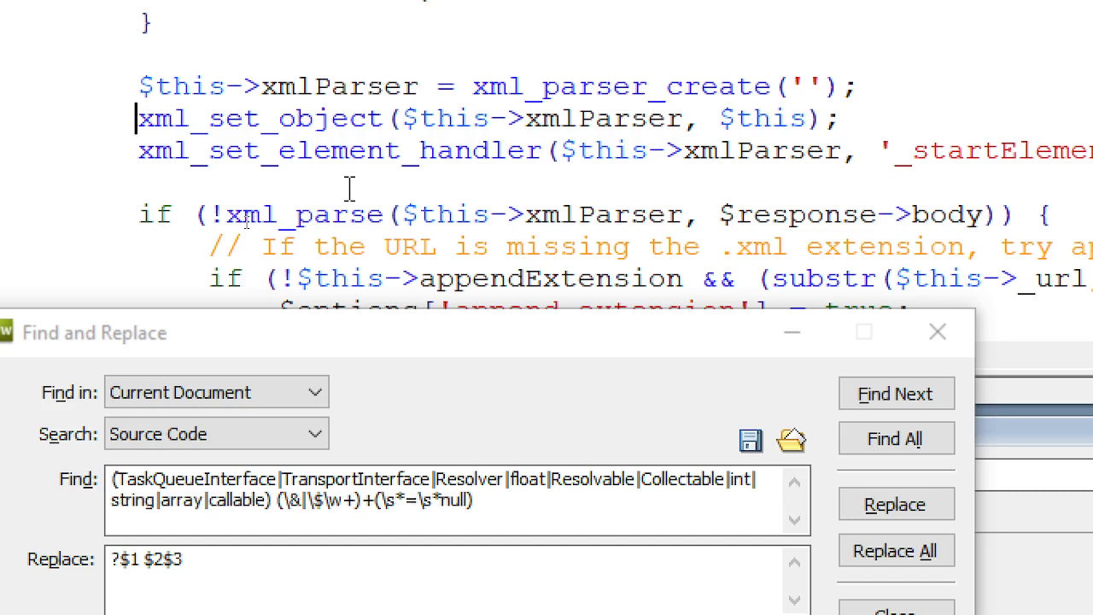
{"action": "type", "text": "@"}
{"action": "key", "text": "Down"}
{"action": "key", "text": "Home"}
{"action": "type", "text": "@"}
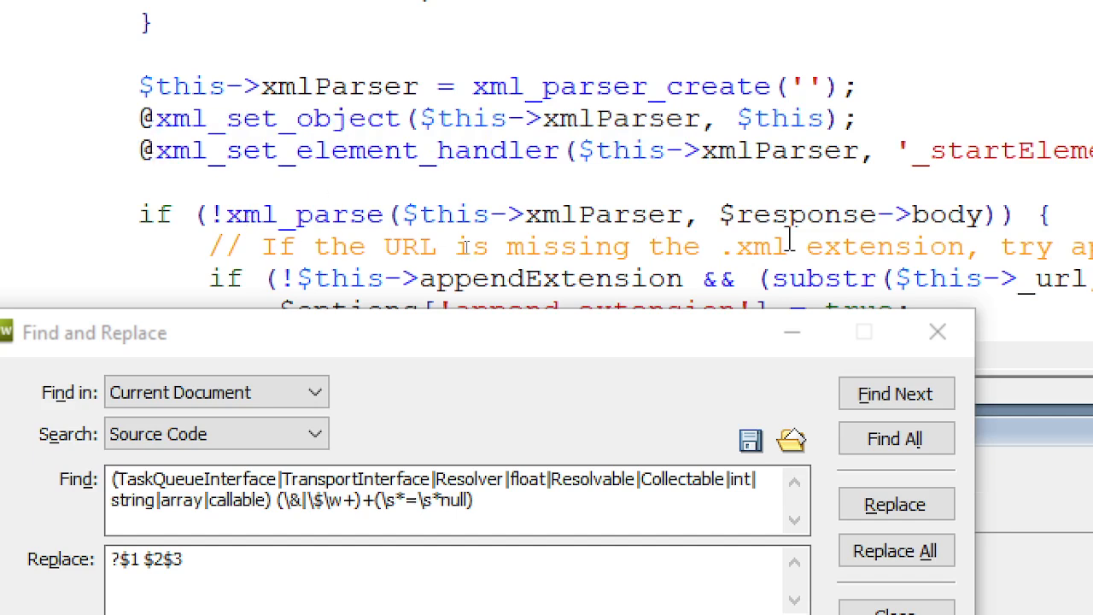
{"action": "key", "text": "alt+Tab"}
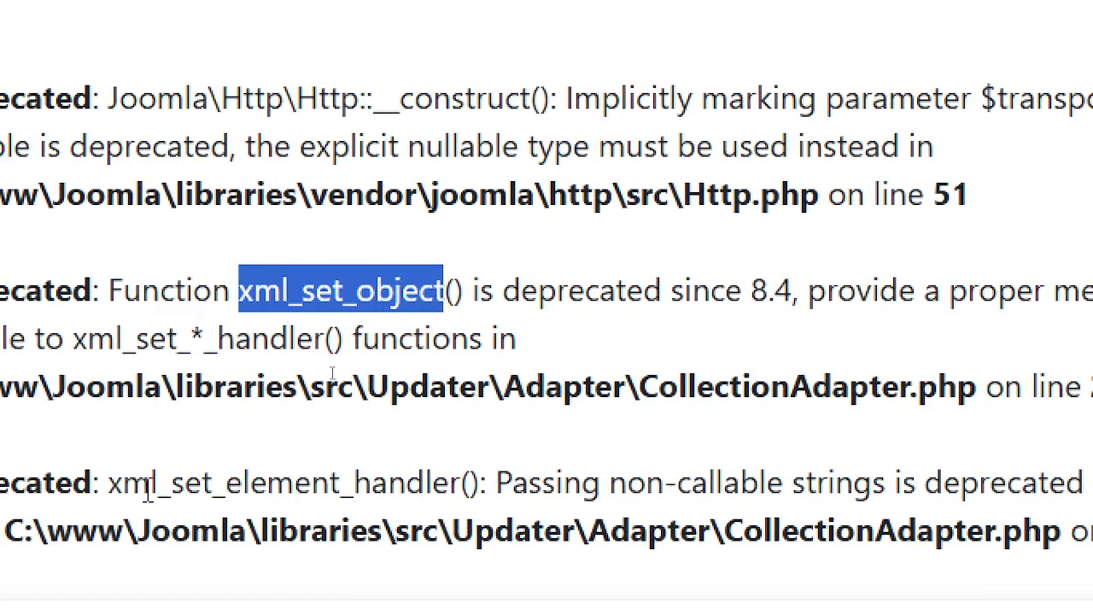
- Reload the installer page, which now shows a 500 error for the 30-second execution limit
{"action": "left_click_drag", "start_coordinate": [151, 487], "coordinate": [462, 495]}
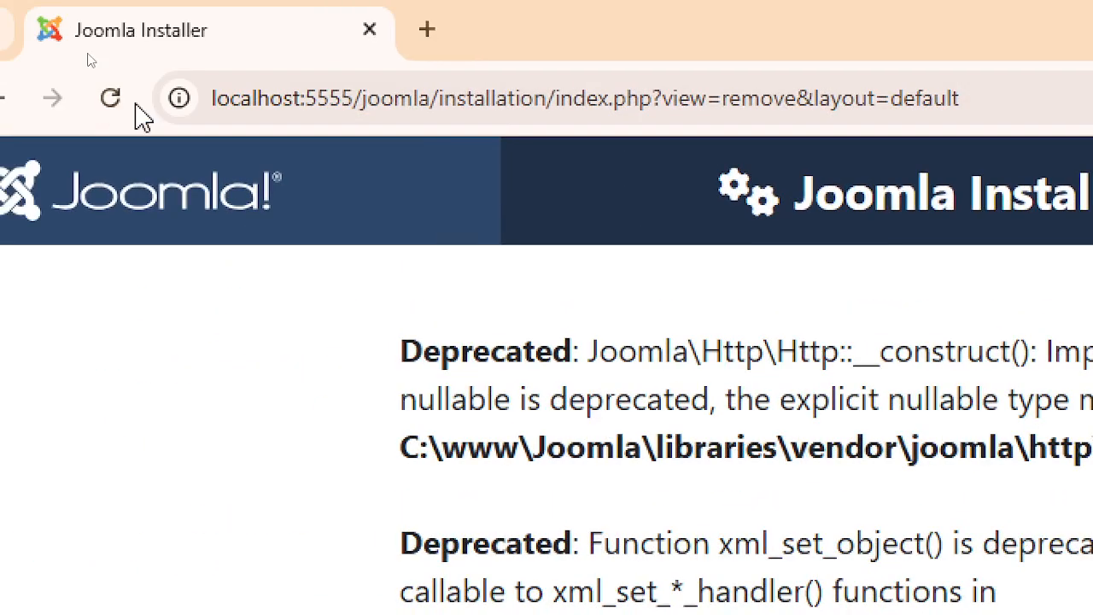
{"action": "left_click", "coordinate": [121, 106]}
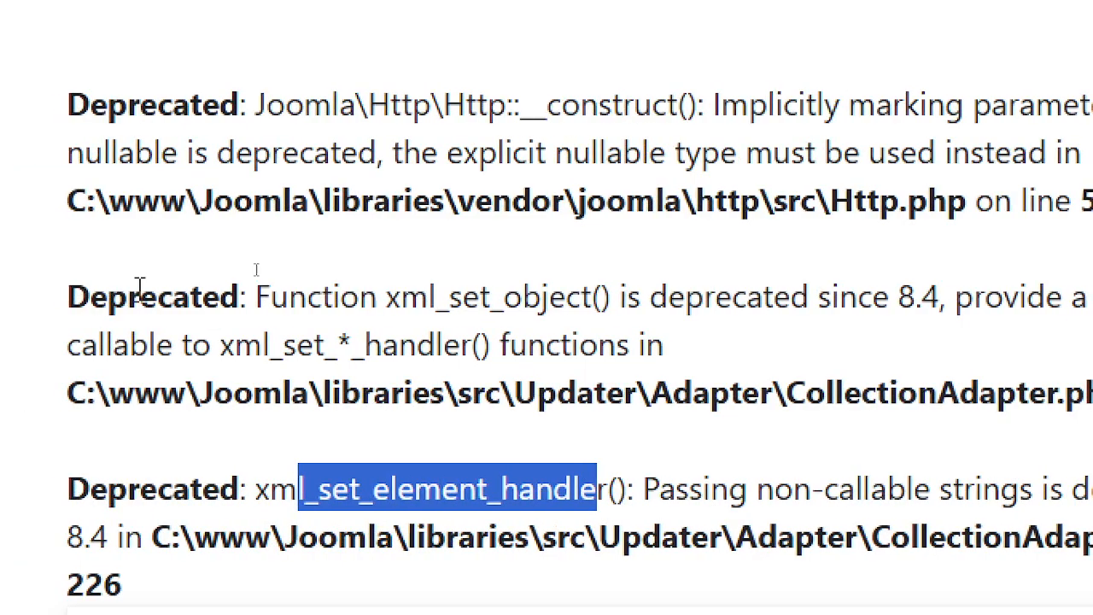
{"action": "left_click", "coordinate": [135, 290]}
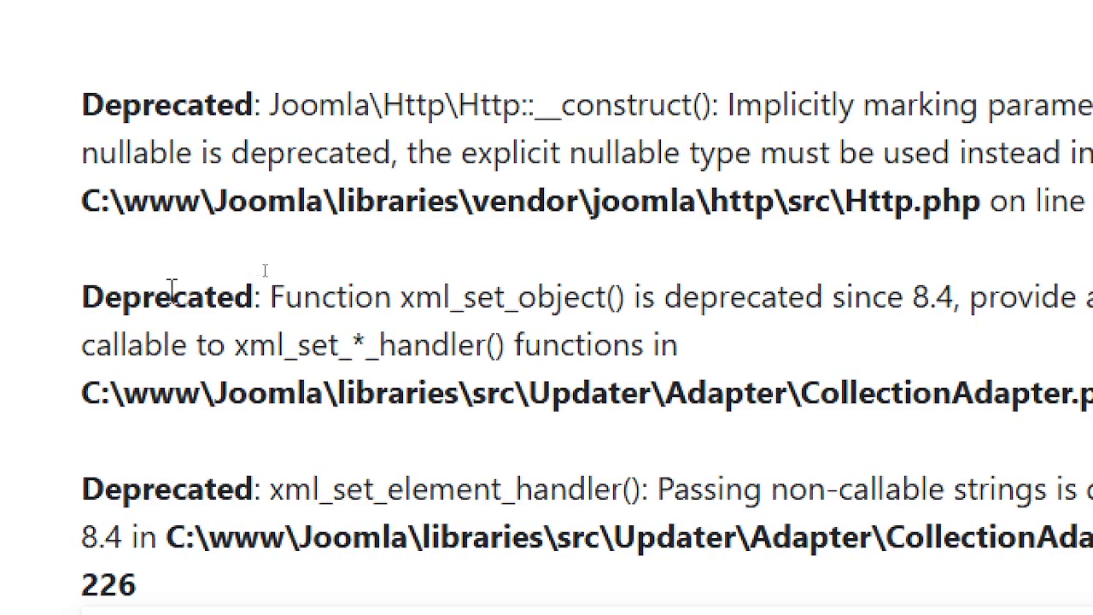
{"action": "left_click_drag", "start_coordinate": [171, 295], "coordinate": [232, 344]}
{"action": "left_click", "coordinate": [1008, 188]}
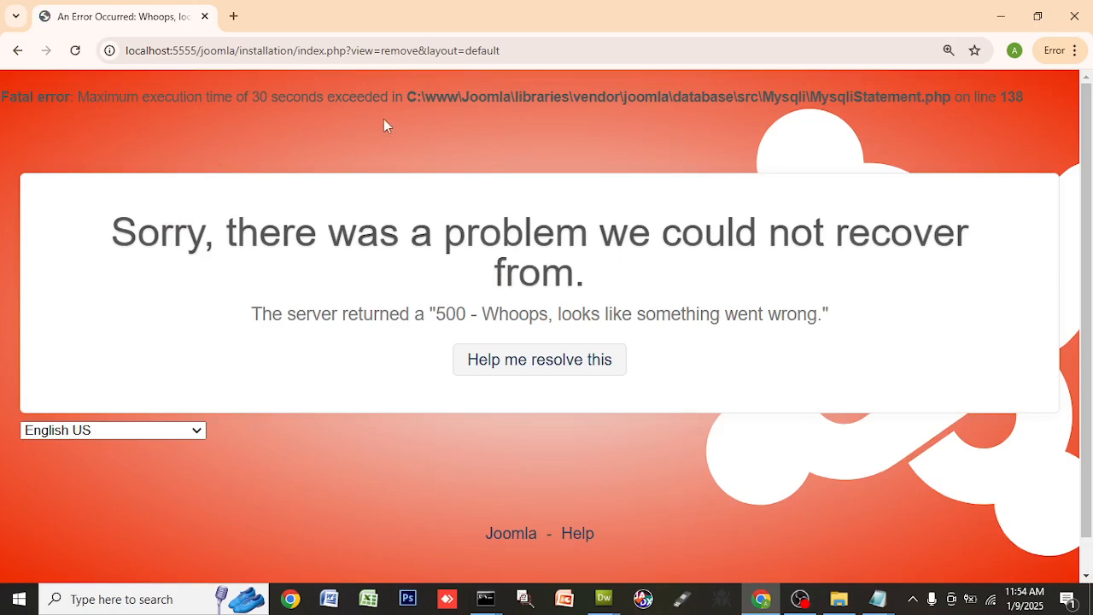
- Strip ?view=remove&layout=default from the installer address and load plain installation/index.php
{"action": "left_click_drag", "start_coordinate": [521, 99], "coordinate": [998, 137]}
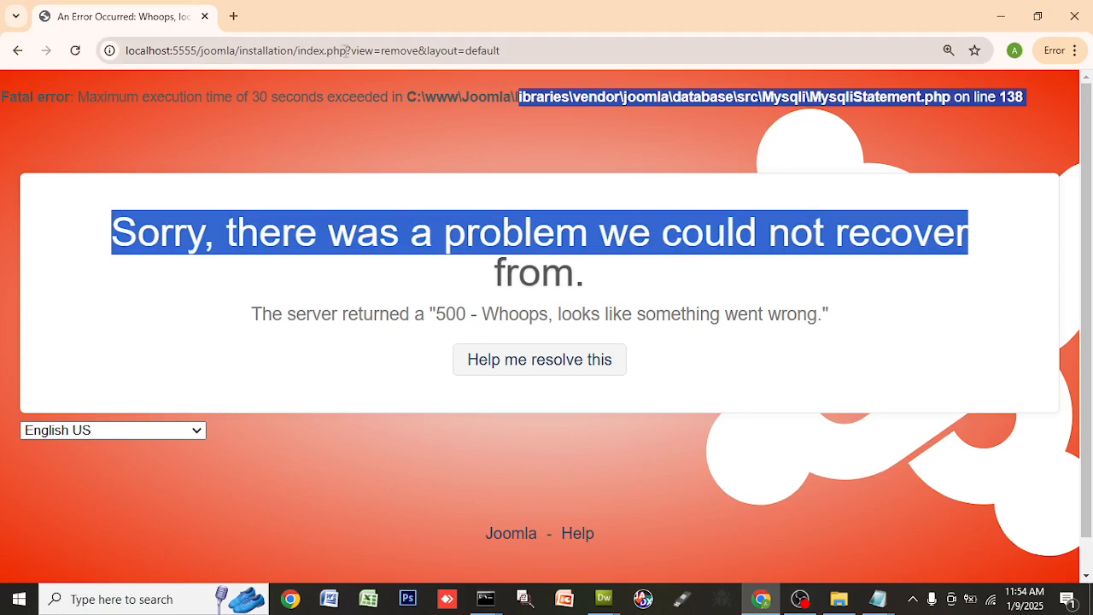
{"action": "left_click_drag", "start_coordinate": [298, 51], "coordinate": [576, 66]}
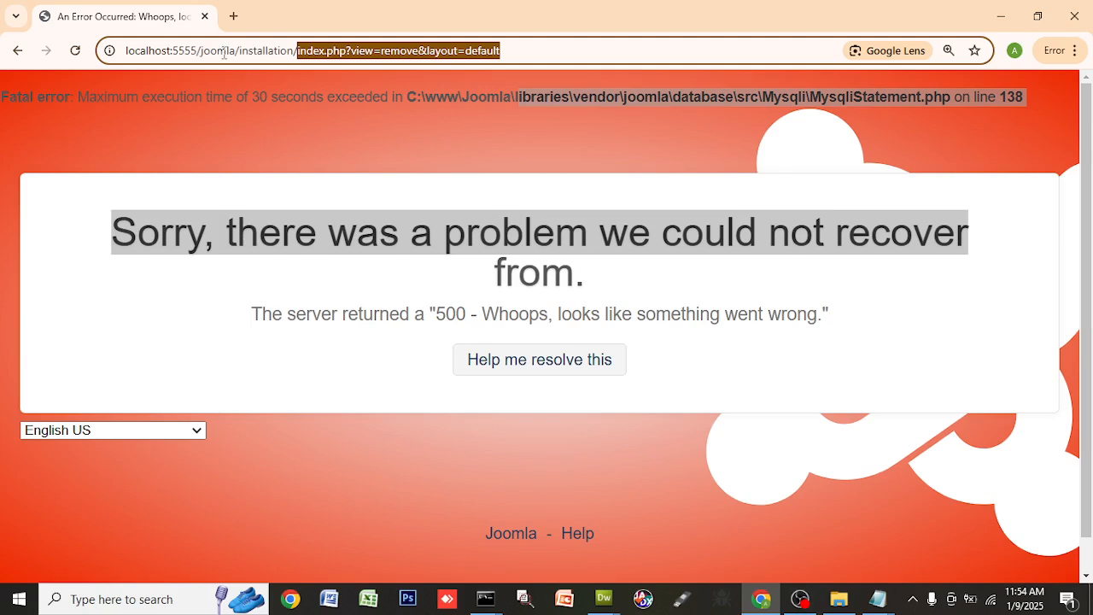
{"action": "left_click", "coordinate": [347, 53]}
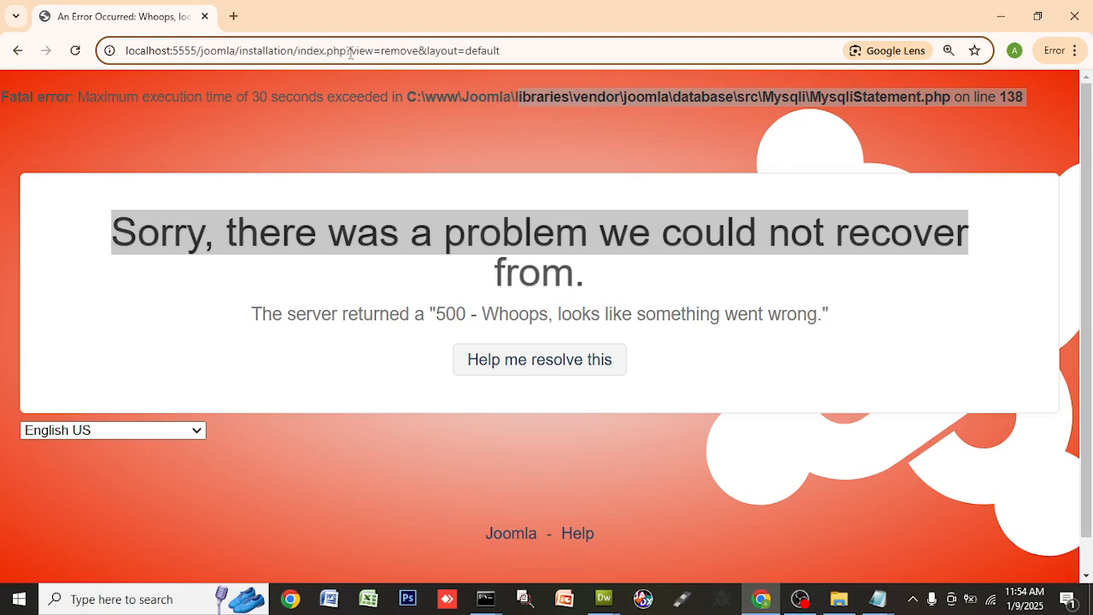
{"action": "left_click_drag", "start_coordinate": [350, 53], "coordinate": [610, 62]}
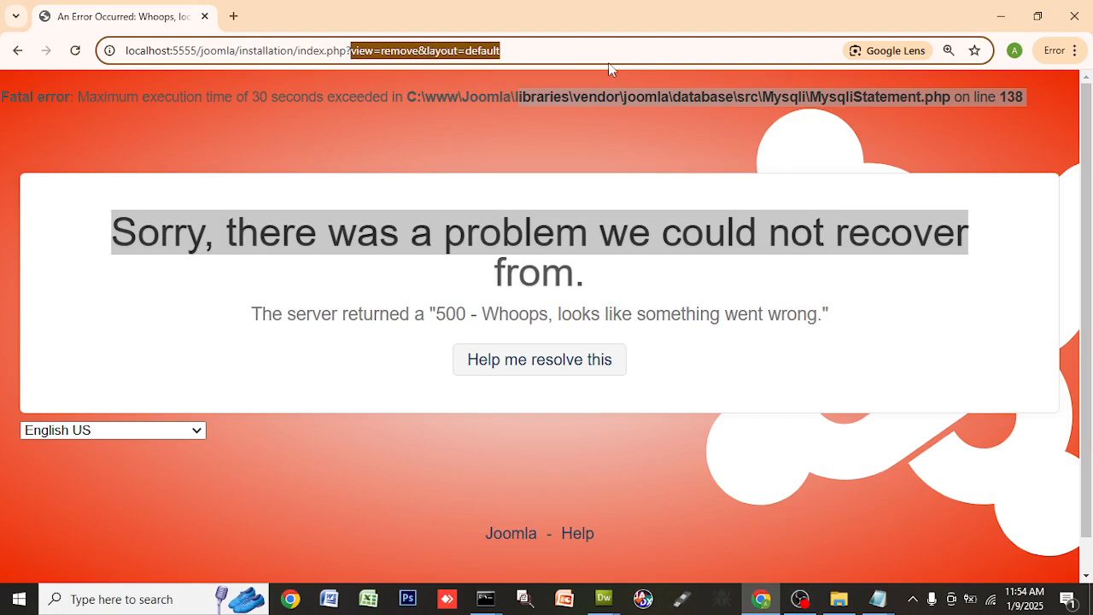
{"action": "left_click", "coordinate": [75, 51]}
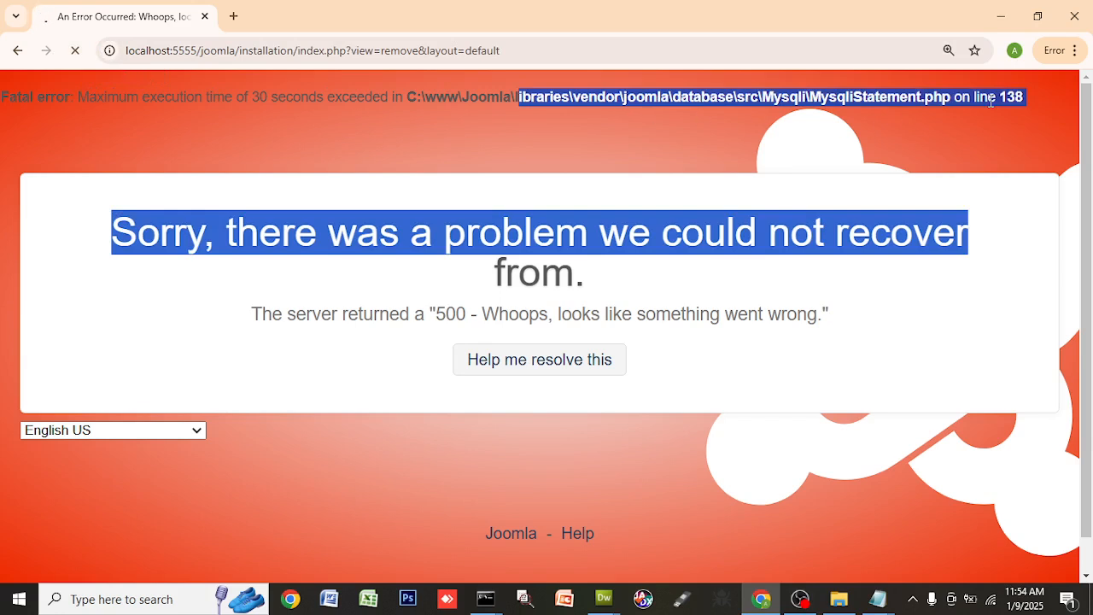
{"action": "left_click", "coordinate": [76, 53]}
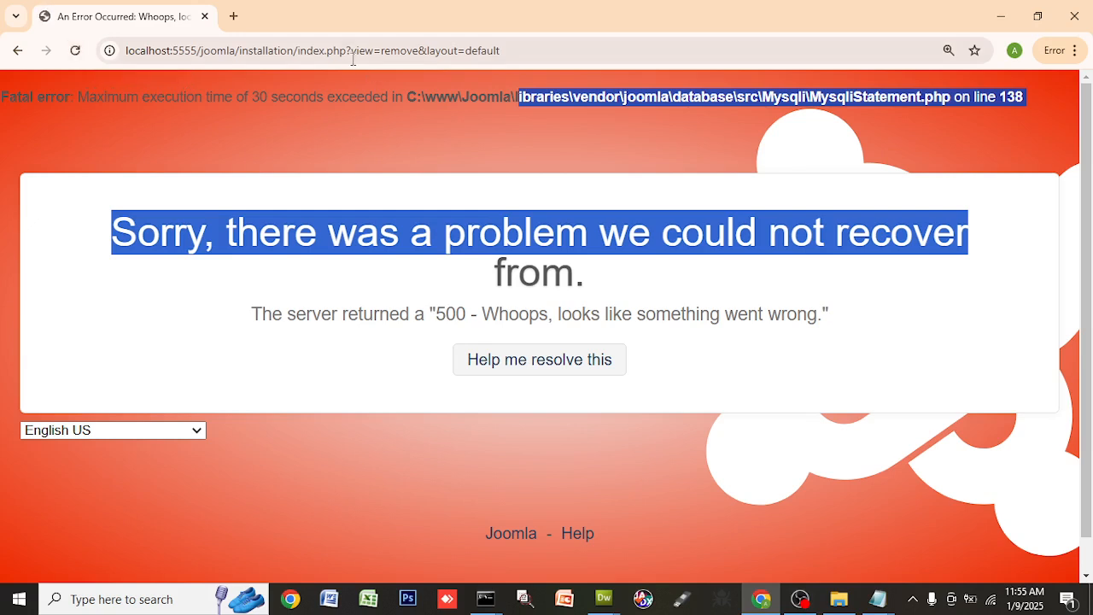
{"action": "left_click_drag", "start_coordinate": [346, 51], "coordinate": [678, 68]}
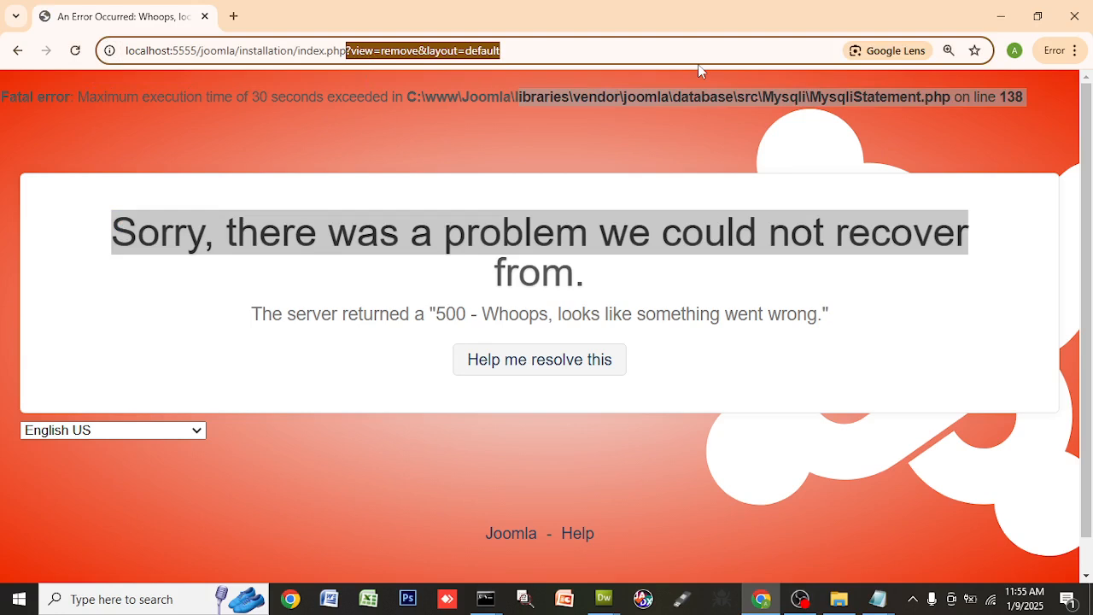
{"action": "key", "text": "BackSpace"}
{"action": "key", "text": "Return"}
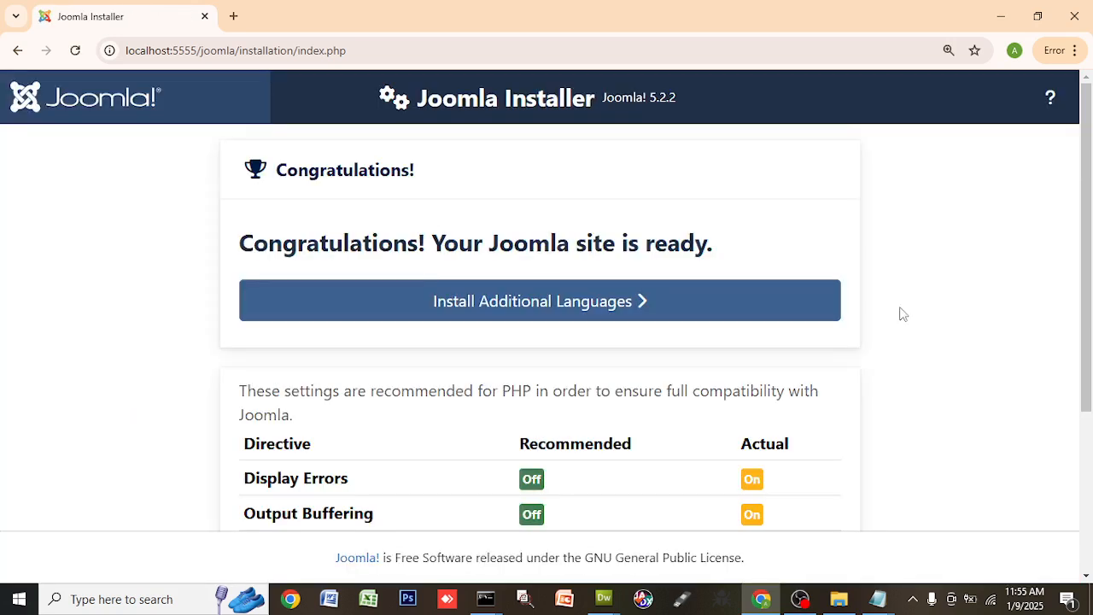
{"action": "scroll", "coordinate": [905, 469], "scroll_direction": "down", "scroll_amount": 3}
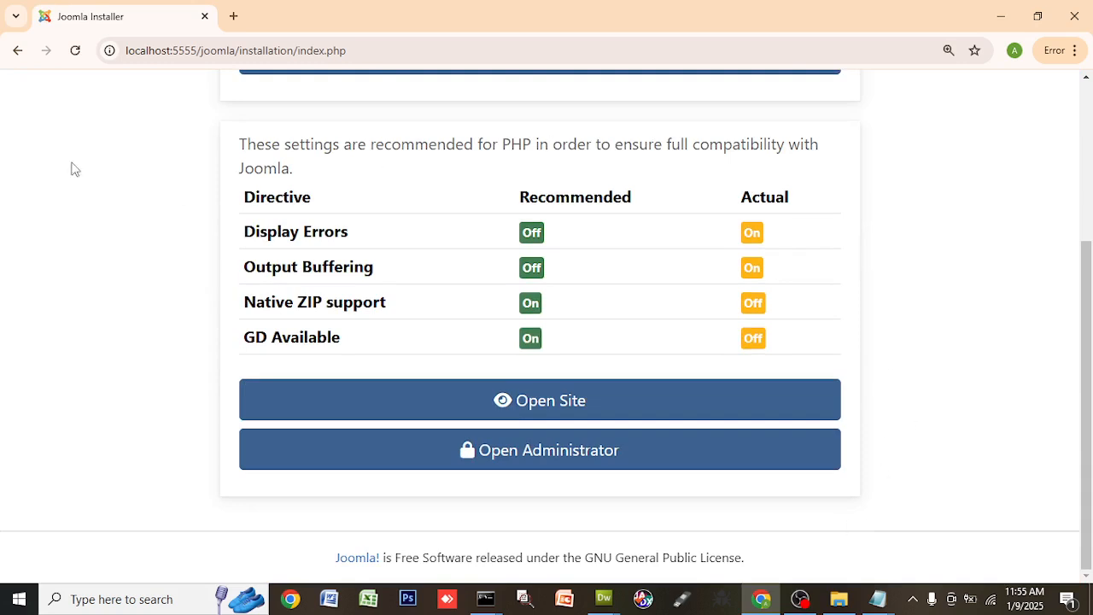
{"action": "scroll", "coordinate": [149, 128], "scroll_direction": "up", "scroll_amount": 3}
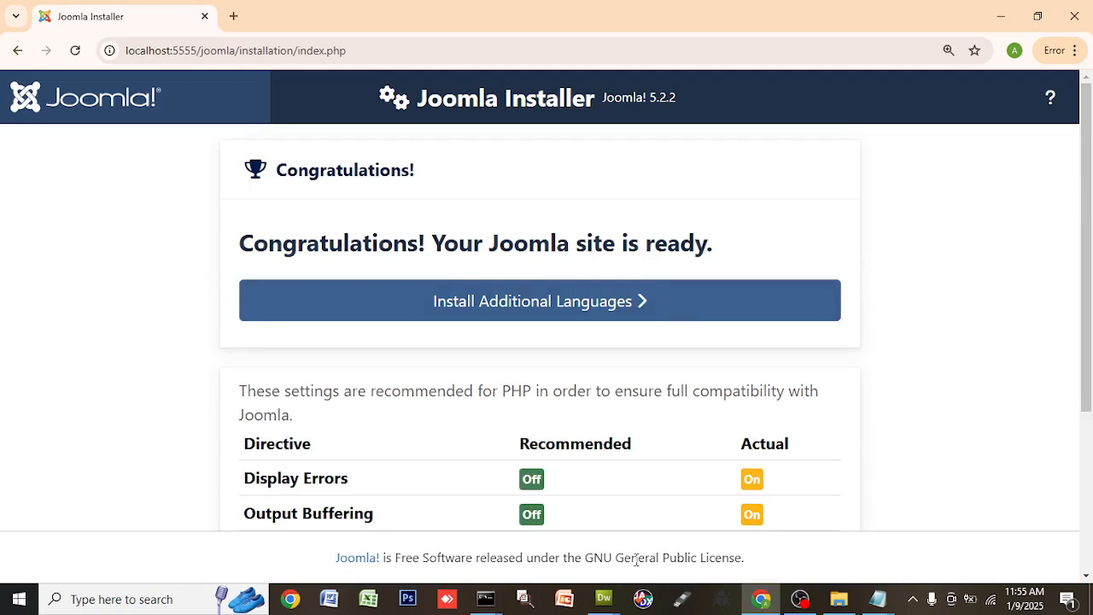
{"action": "left_click", "coordinate": [75, 51]}
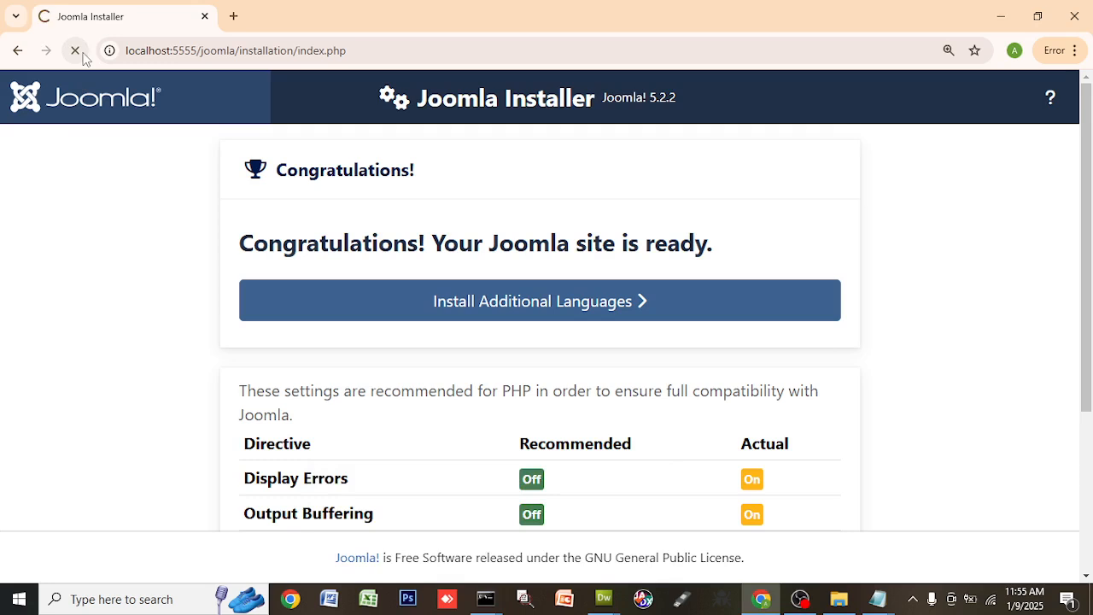
{"action": "scroll", "coordinate": [906, 444], "scroll_direction": "down", "scroll_amount": 3}
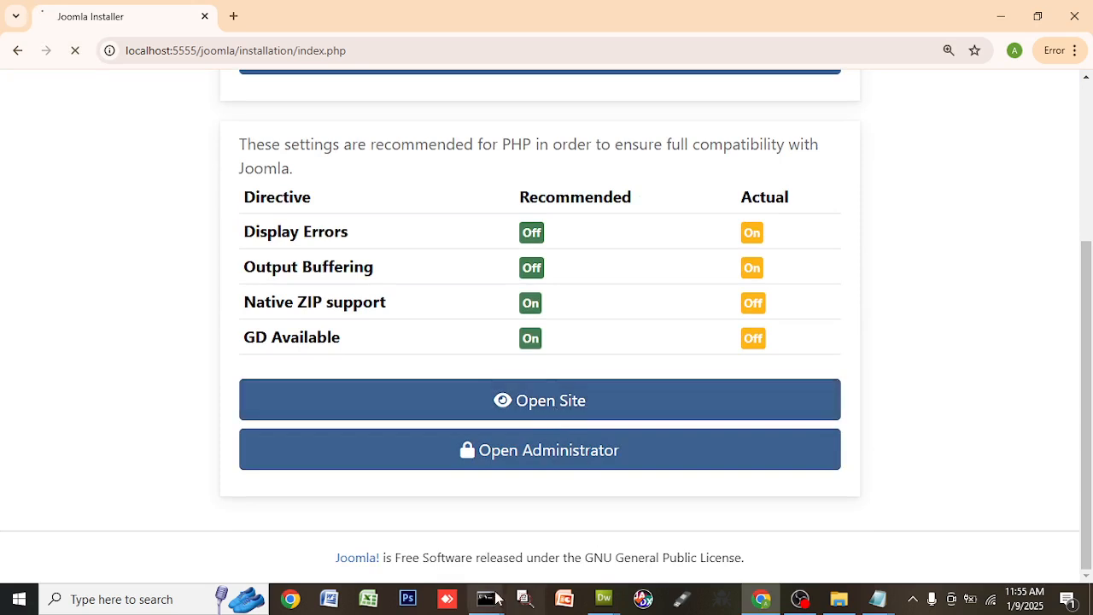
- Switch the MariaDB client to the joomla_db database with 'use joomla_db;'
{"action": "mouse_move", "coordinate": [487, 598]}
{"action": "left_click", "coordinate": [500, 532]}
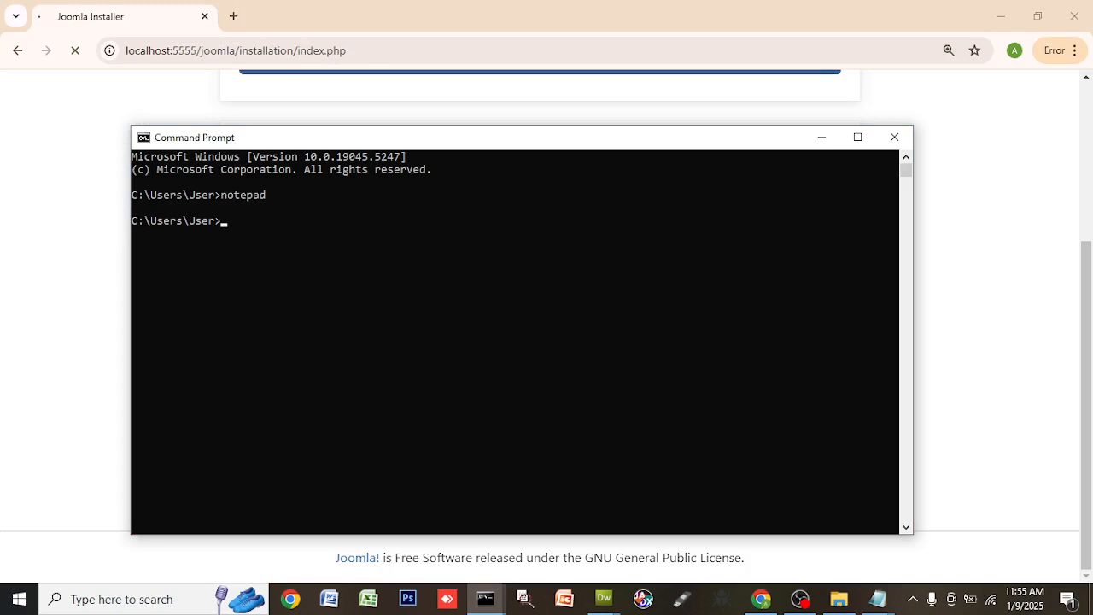
{"action": "mouse_move", "coordinate": [487, 598]}
{"action": "left_click", "coordinate": [422, 500]}
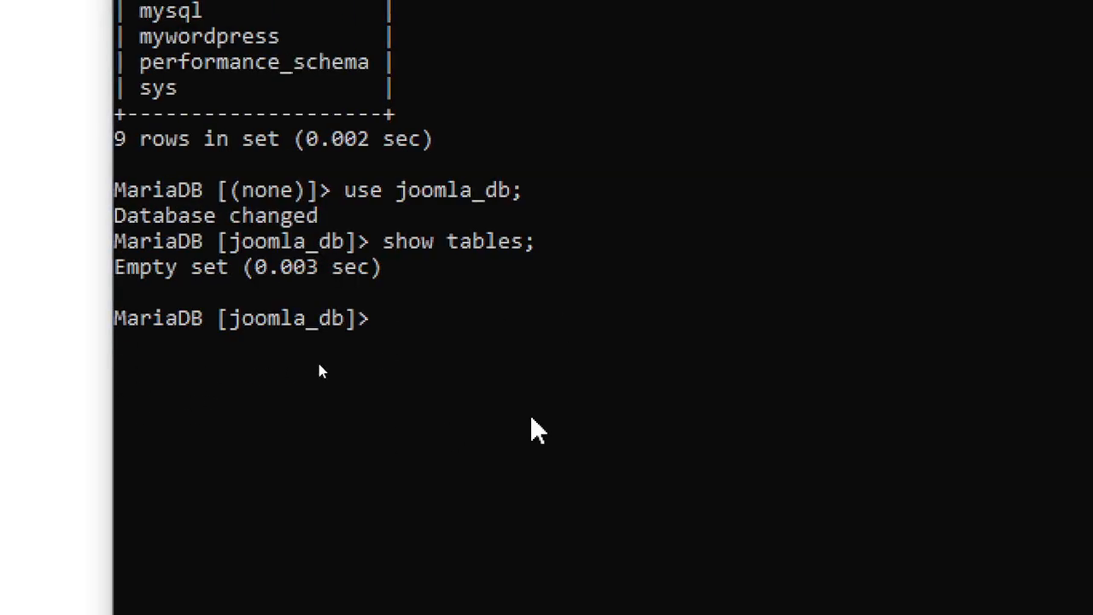
{"action": "type", "text": "use jom"}
{"action": "key", "text": "BackSpace"}
{"action": "type", "text": "o"}
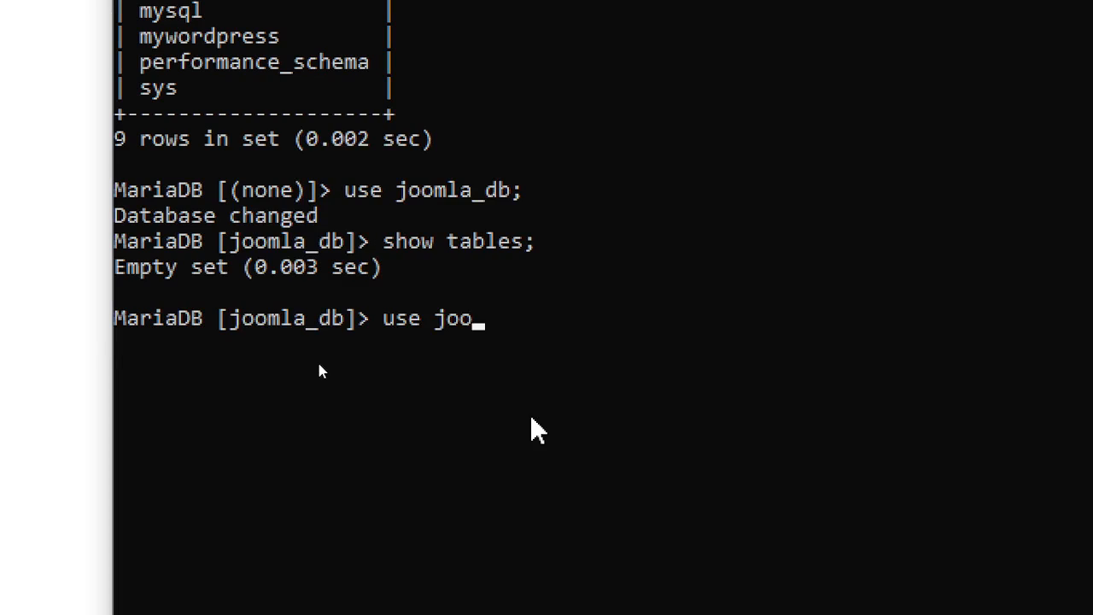
{"action": "type", "text": "mla_d"}
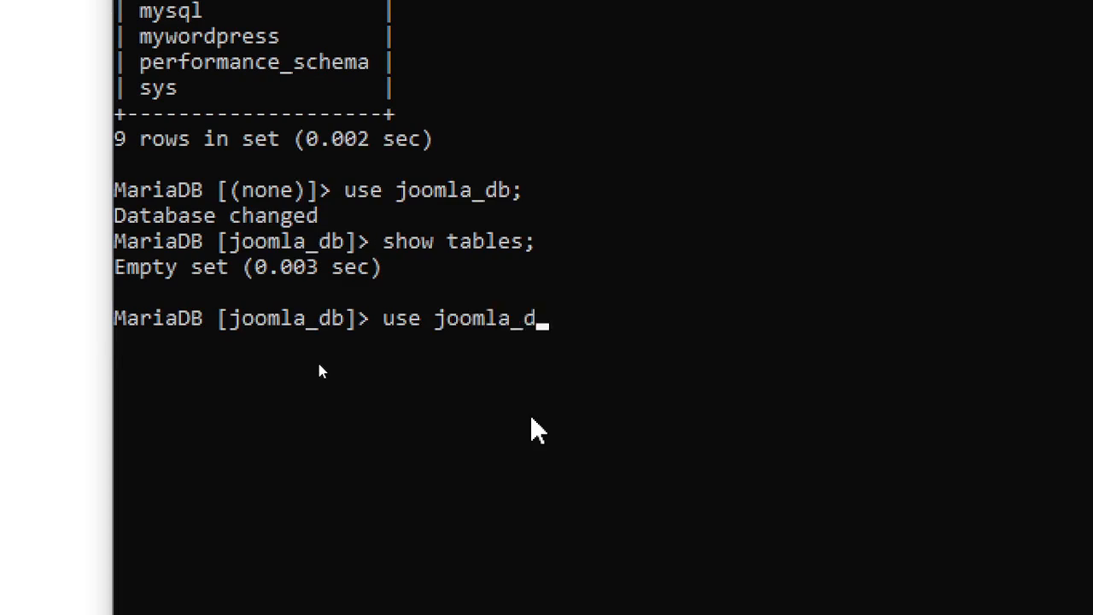
{"action": "type", "text": "b;"}
{"action": "key", "text": "Return"}
- List the 75 tables with 'show tables;' and copy the skqmv_users table name
{"action": "type", "text": "s"}
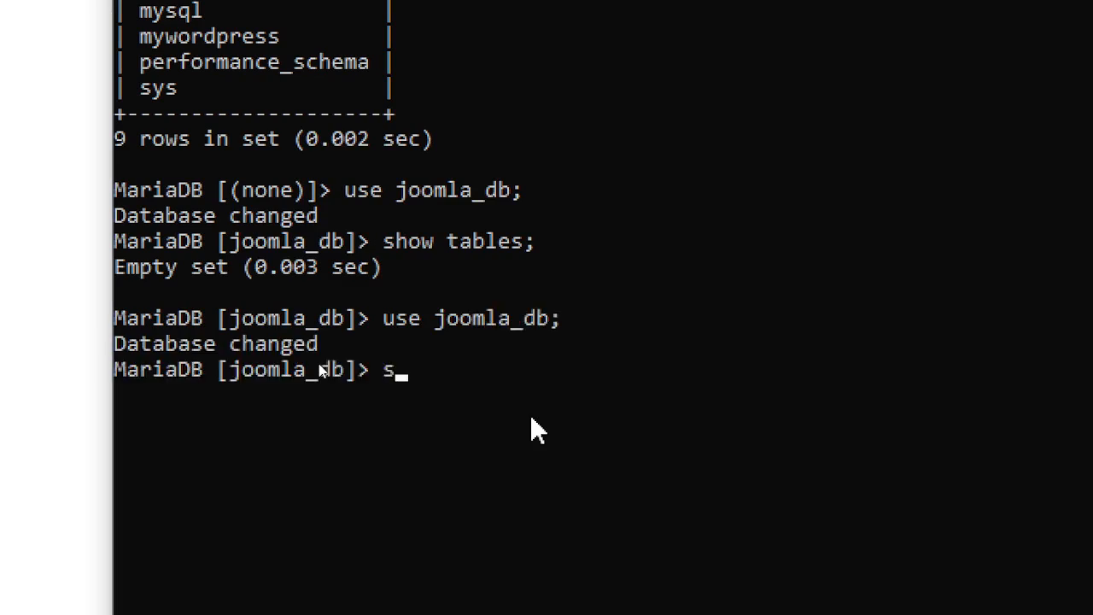
{"action": "type", "text": "how tables;"}
{"action": "key", "text": "Return"}
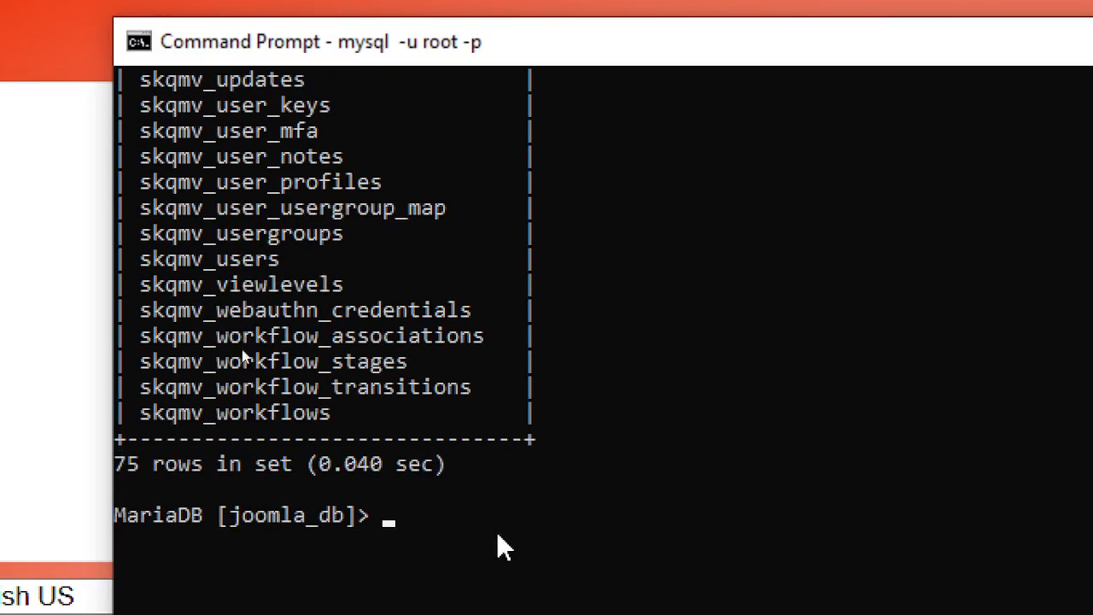
{"action": "left_click_drag", "start_coordinate": [139, 338], "coordinate": [261, 339]}
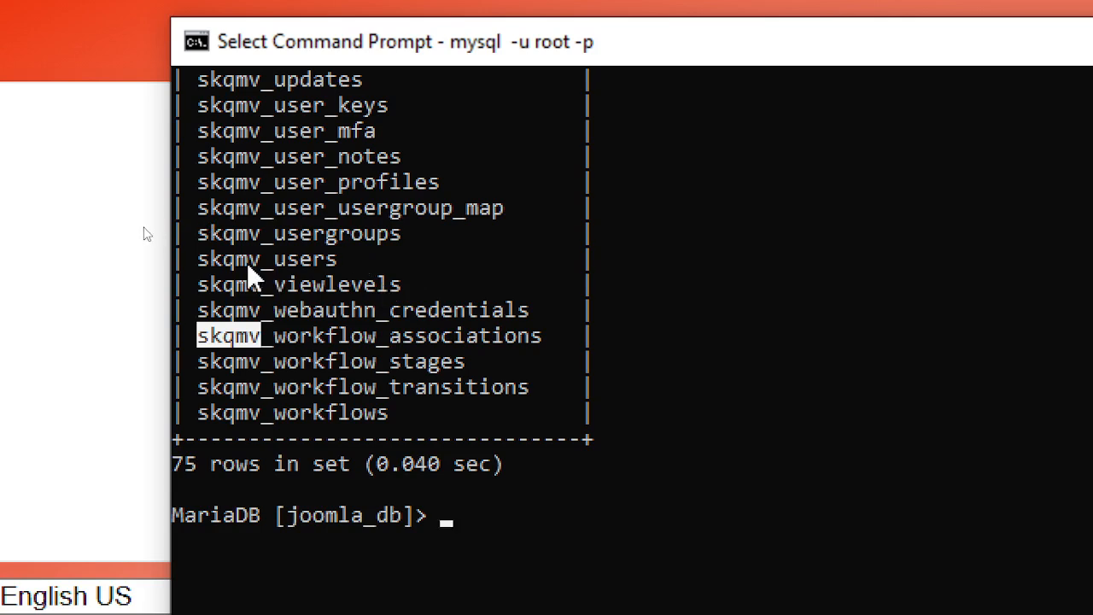
{"action": "left_click_drag", "start_coordinate": [211, 261], "coordinate": [336, 264]}
{"action": "right_click", "coordinate": [335, 266]}
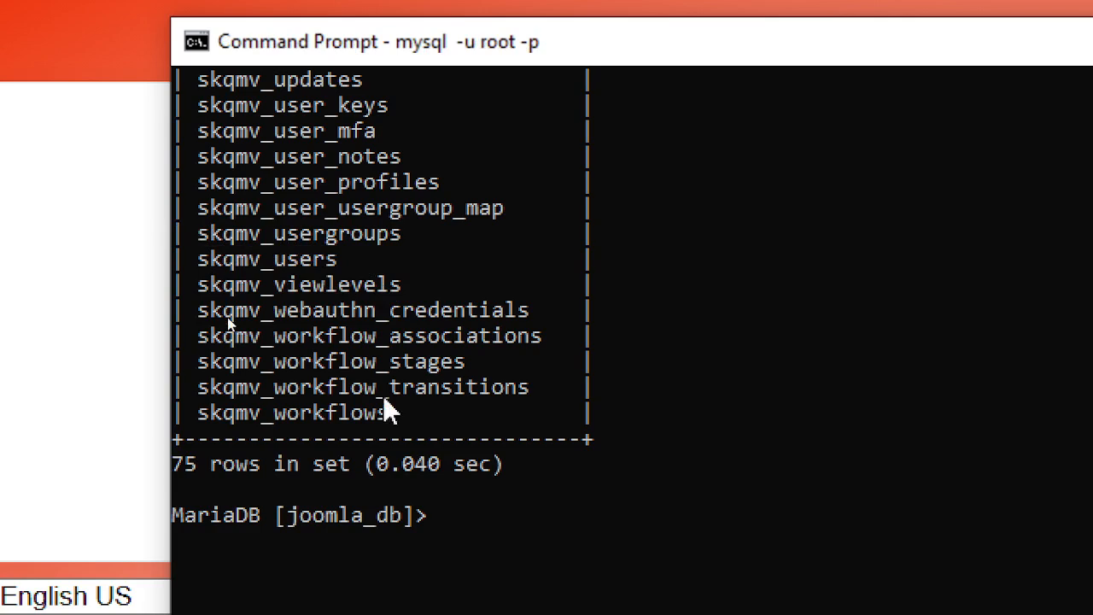
- Describe the skqmv_users table with 'desc skqmv_users;' to see its 17 fields
{"action": "type", "text": "desc"}
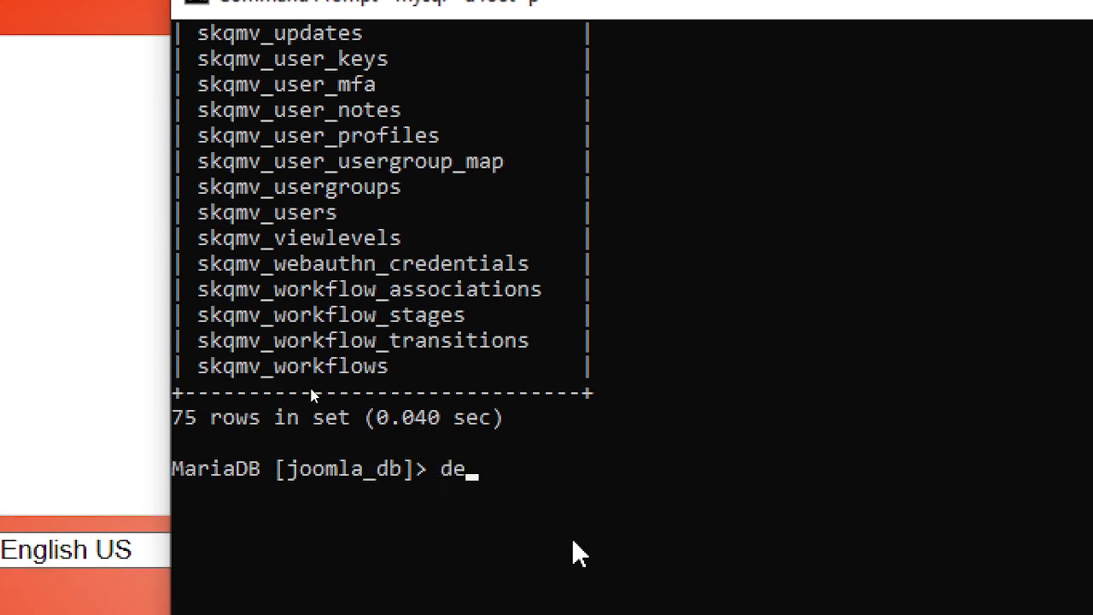
{"action": "right_click", "coordinate": [554, 554]}
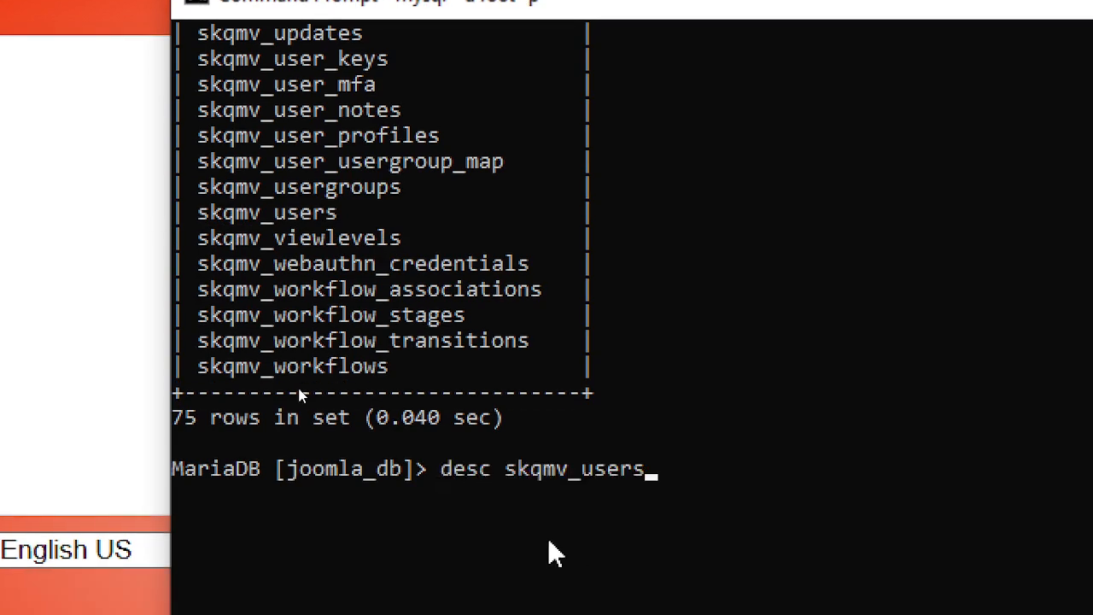
{"action": "type", "text": ";"}
{"action": "key", "text": "Return"}
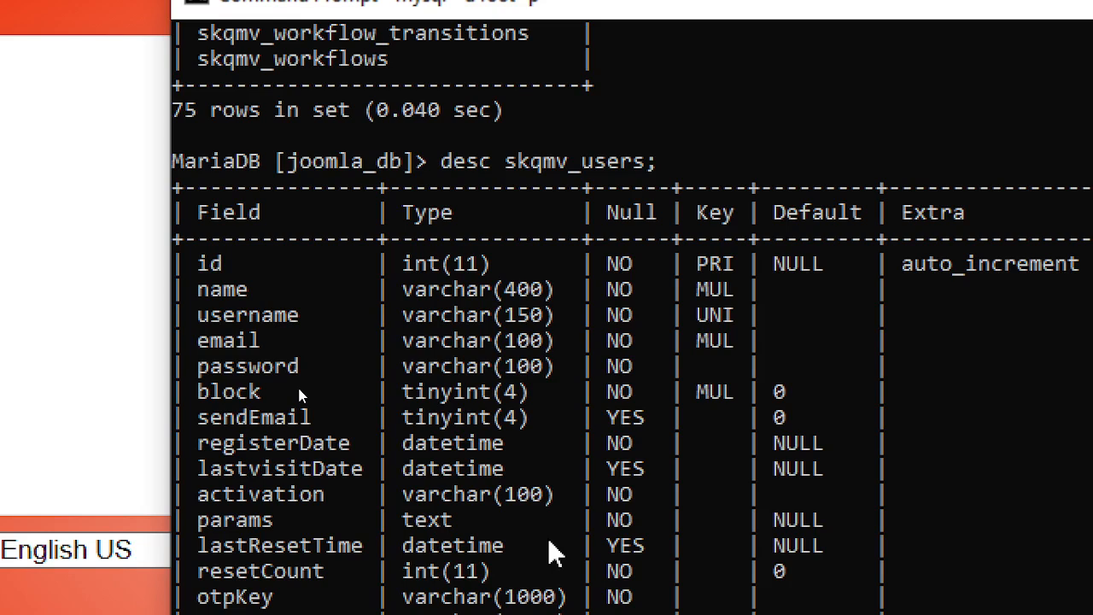
{"action": "scroll", "coordinate": [432, 446], "scroll_direction": "down", "scroll_amount": 2}
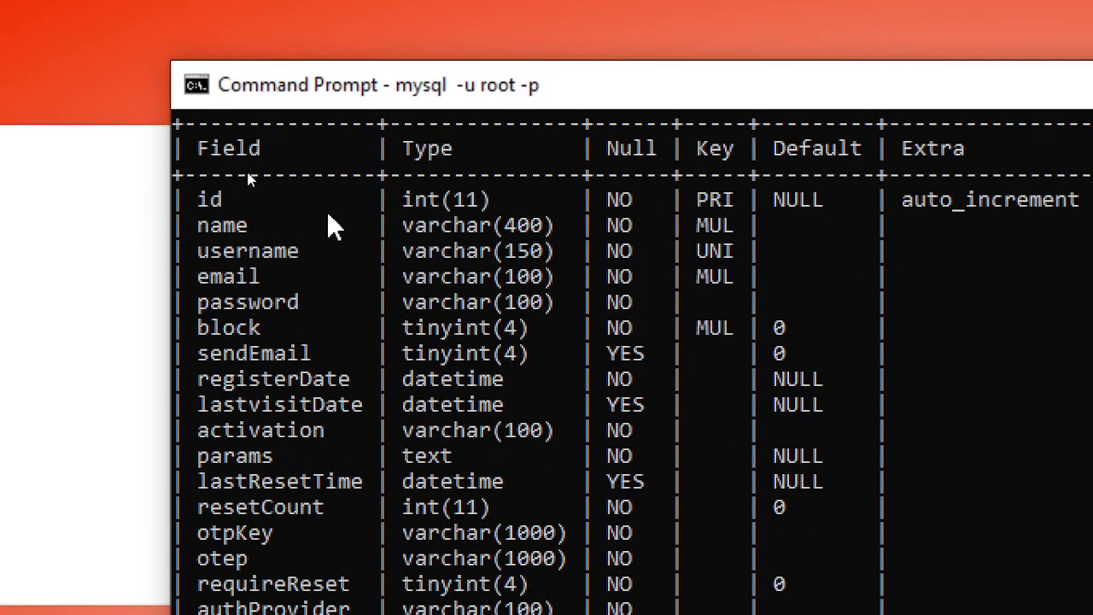
{"action": "scroll", "coordinate": [500, 220], "scroll_direction": "up", "scroll_amount": 4}
{"action": "scroll", "coordinate": [530, 256], "scroll_direction": "down", "scroll_amount": 4}
{"action": "scroll", "coordinate": [588, 547], "scroll_direction": "down", "scroll_amount": 4}
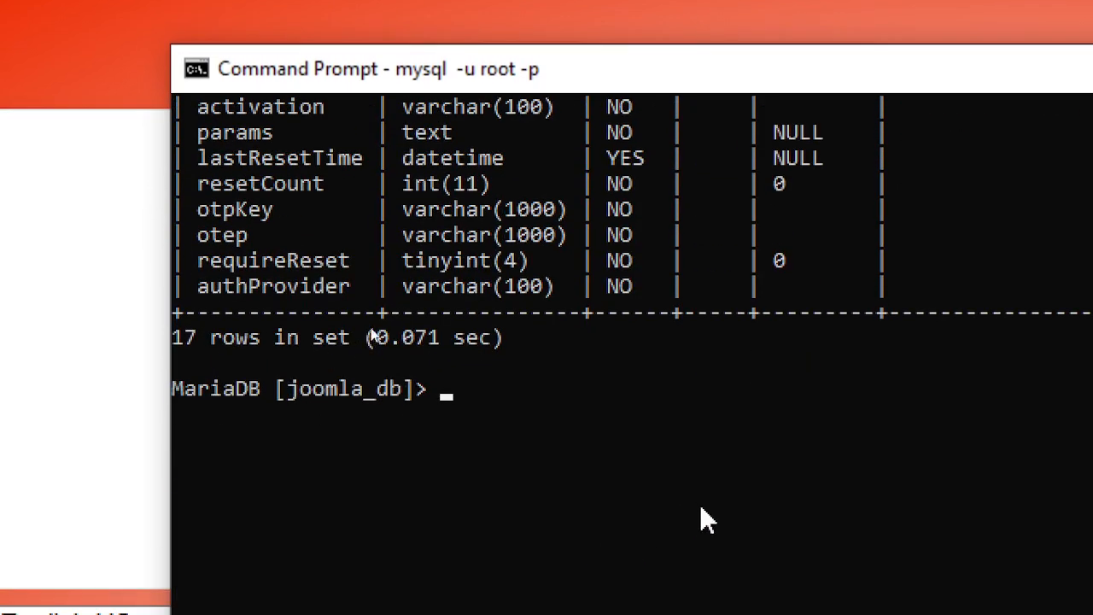
{"action": "scroll", "coordinate": [684, 445], "scroll_direction": "up", "scroll_amount": 3}
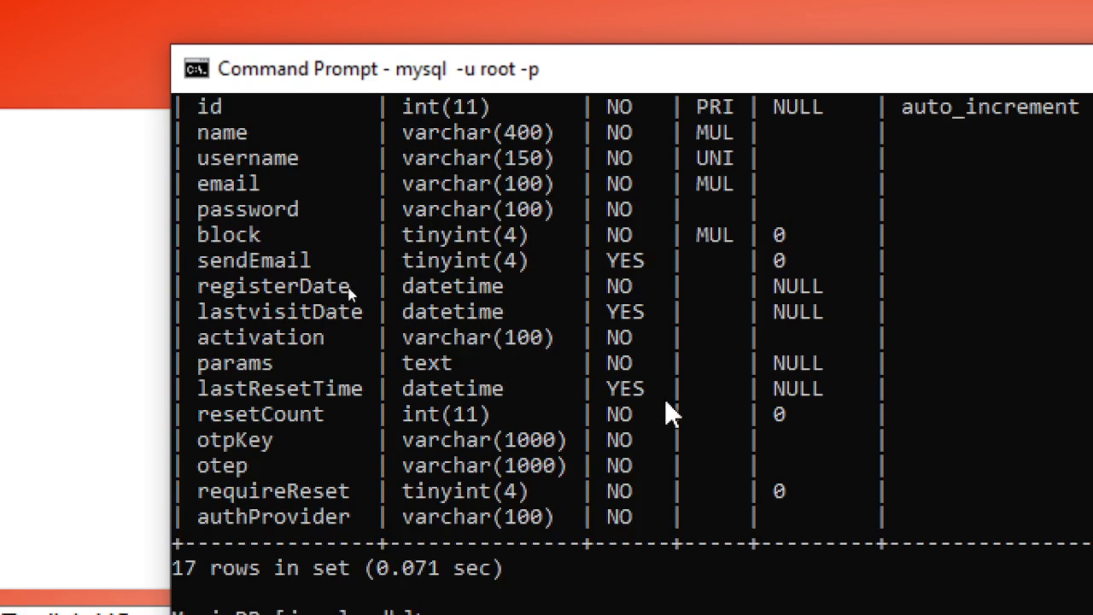
{"action": "scroll", "coordinate": [664, 402], "scroll_direction": "down", "scroll_amount": 1}
- Run 'select name, username from skqmv_users;', which returns an empty set
{"action": "type", "text": "select *f"}
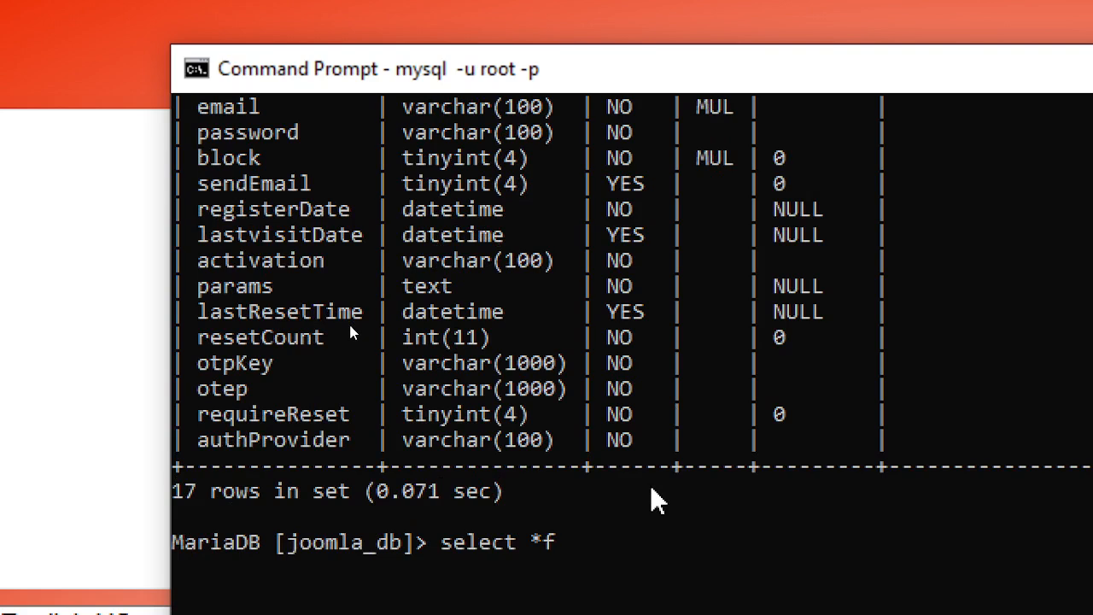
{"action": "key", "text": "BackSpace"}
{"action": "type", "text": "from"}
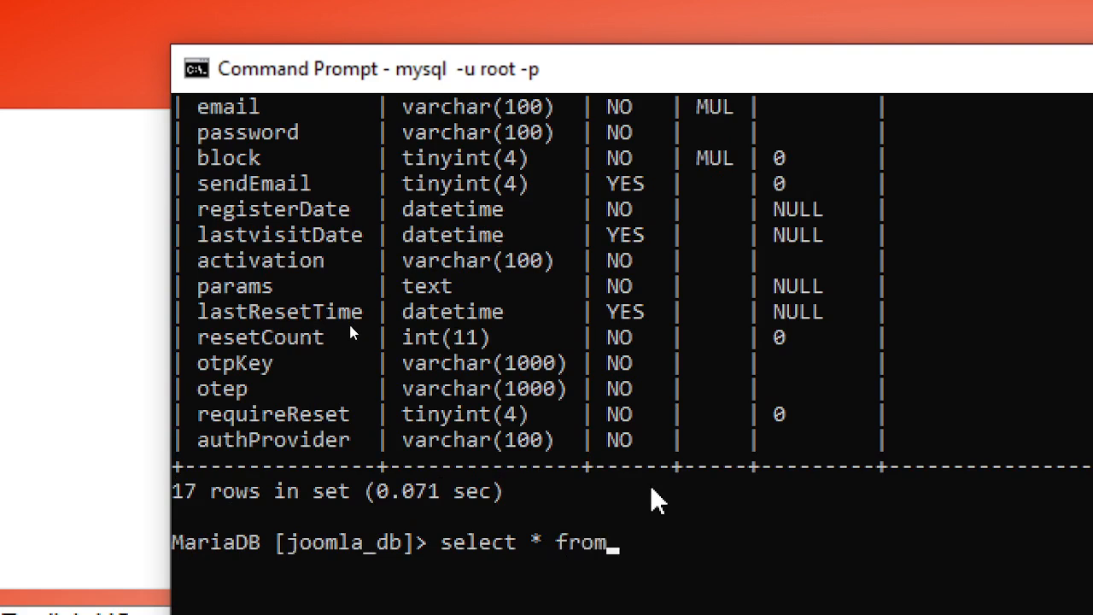
{"action": "key", "text": "BackSpace"}
{"action": "key", "text": "BackSpace"}
{"action": "key", "text": "BackSpace"}
{"action": "key", "text": "BackSpace"}
{"action": "key", "text": "BackSpace"}
{"action": "key", "text": "BackSpace"}
{"action": "key", "text": "BackSpace"}
{"action": "key", "text": "BackSpace"}
{"action": "type", "text": "t name"}
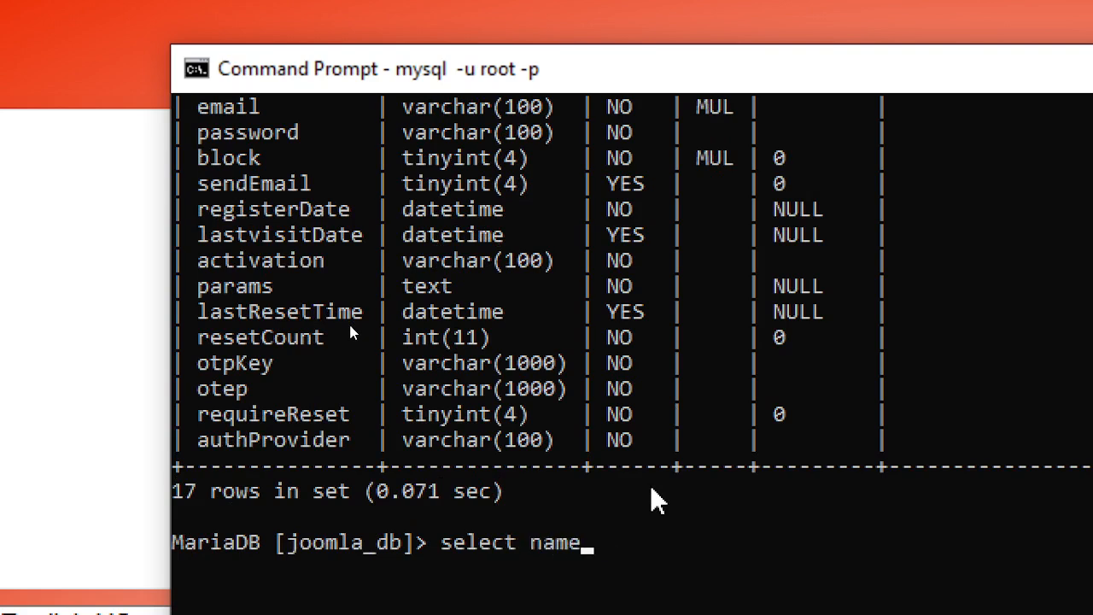
{"action": "scroll", "coordinate": [350, 329], "scroll_direction": "up", "scroll_amount": 3}
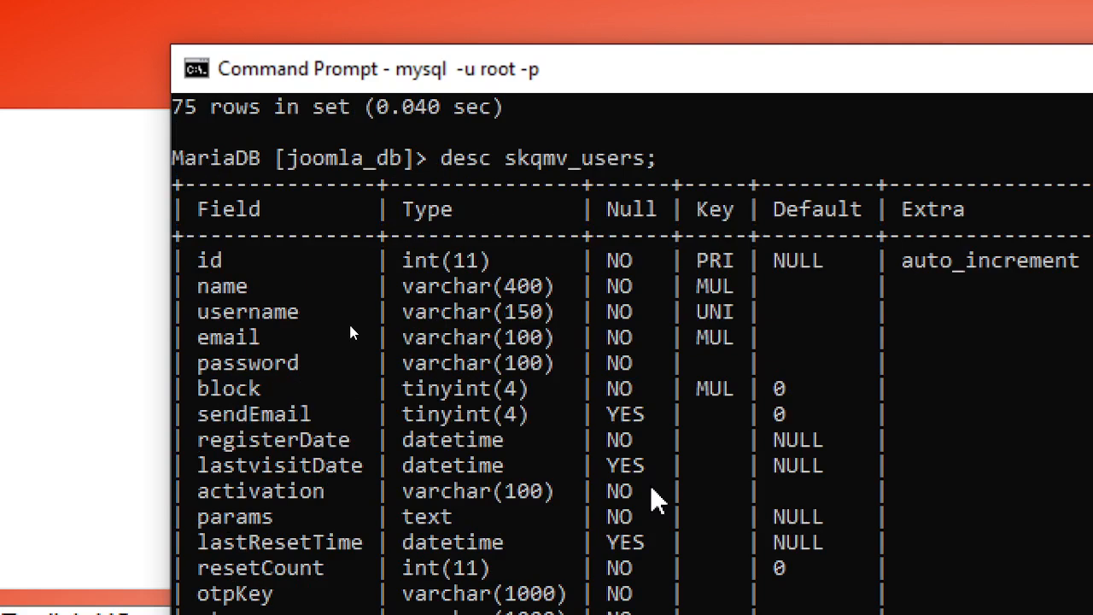
{"action": "scroll", "coordinate": [746, 537], "scroll_direction": "down", "scroll_amount": 4}
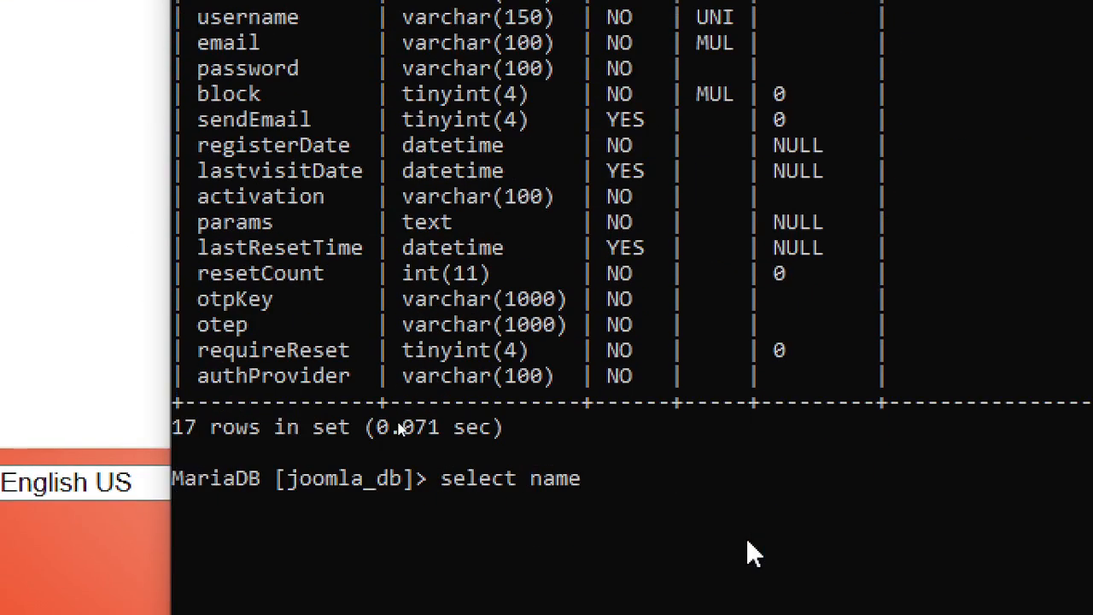
{"action": "type", "text": ", username from"}
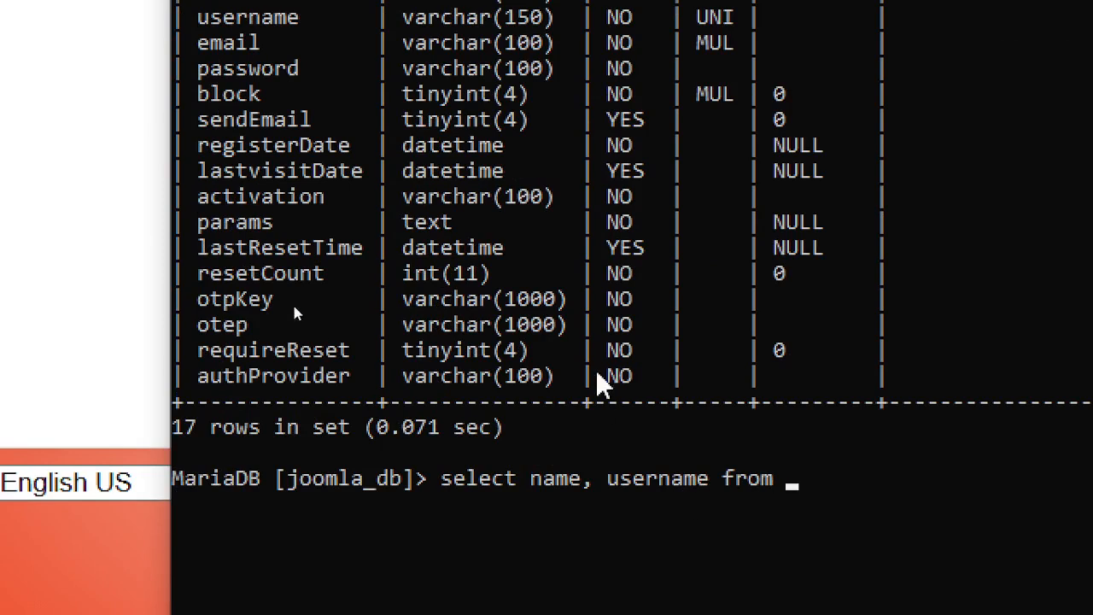
{"action": "type", "text": " skqmv_users"}
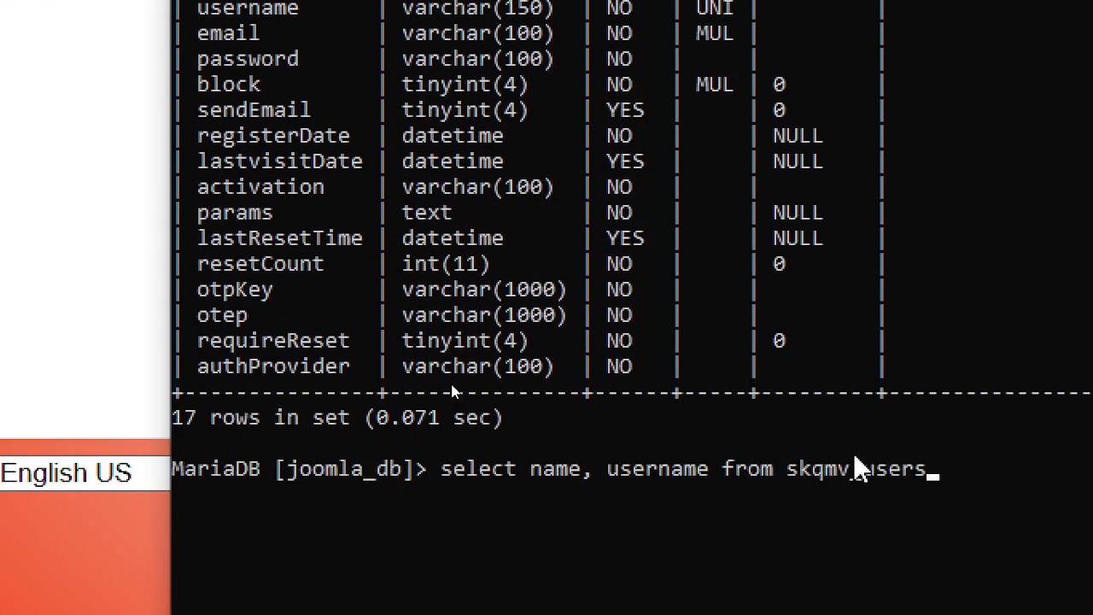
{"action": "type", "text": ";"}
{"action": "key", "text": "Return"}
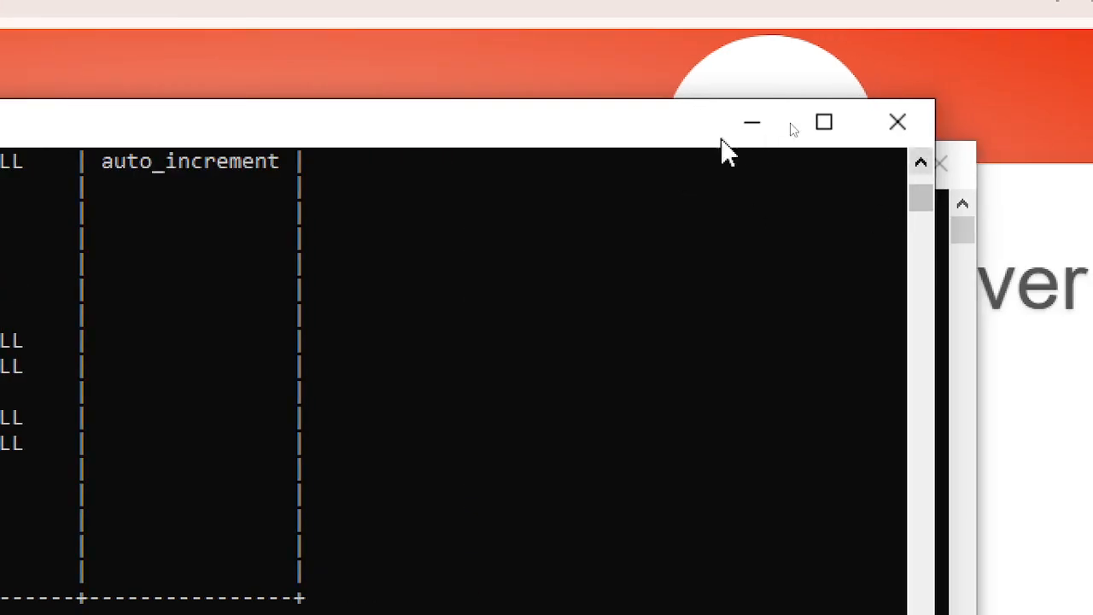
- Hide both console windows and switch between the browser and Command Prompt
{"action": "left_click", "coordinate": [753, 123]}
{"action": "left_click", "coordinate": [788, 179]}
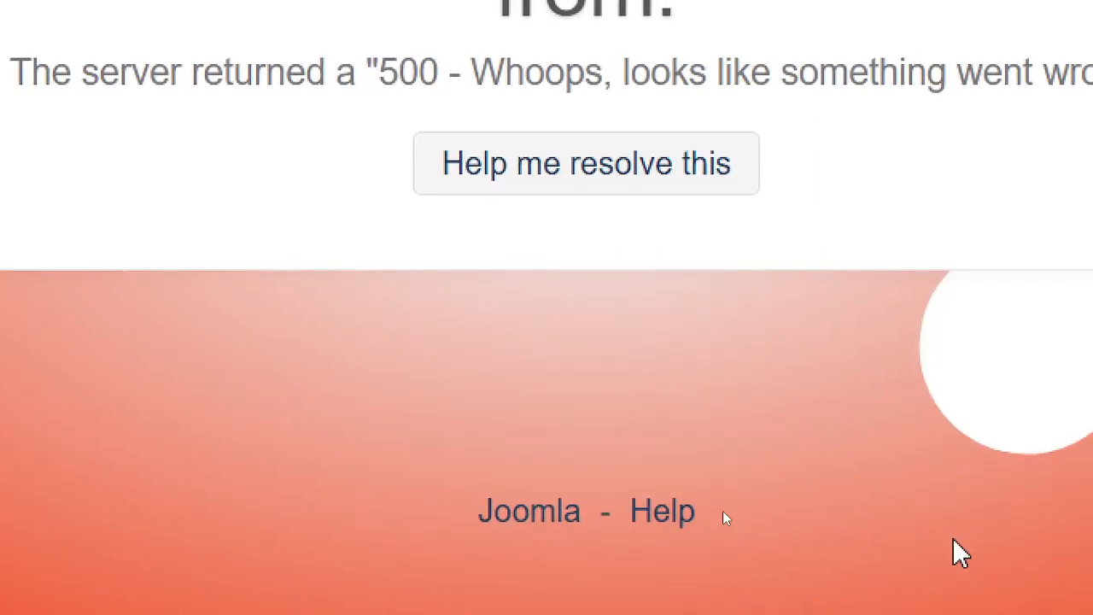
{"action": "key", "text": "alt+Tab"}
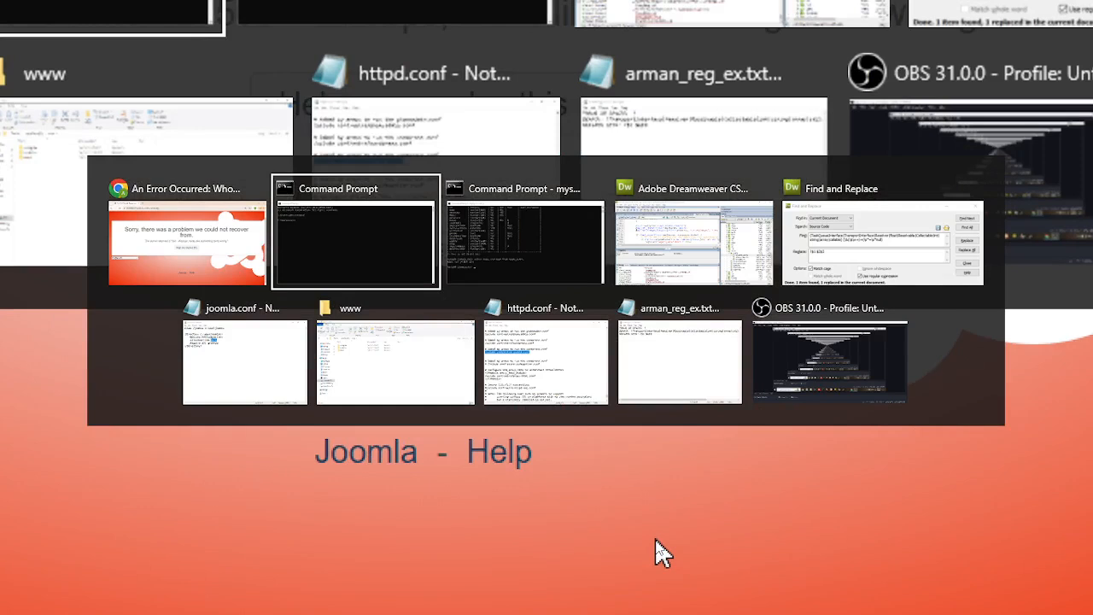
{"action": "key", "text": "alt+shift+Tab"}
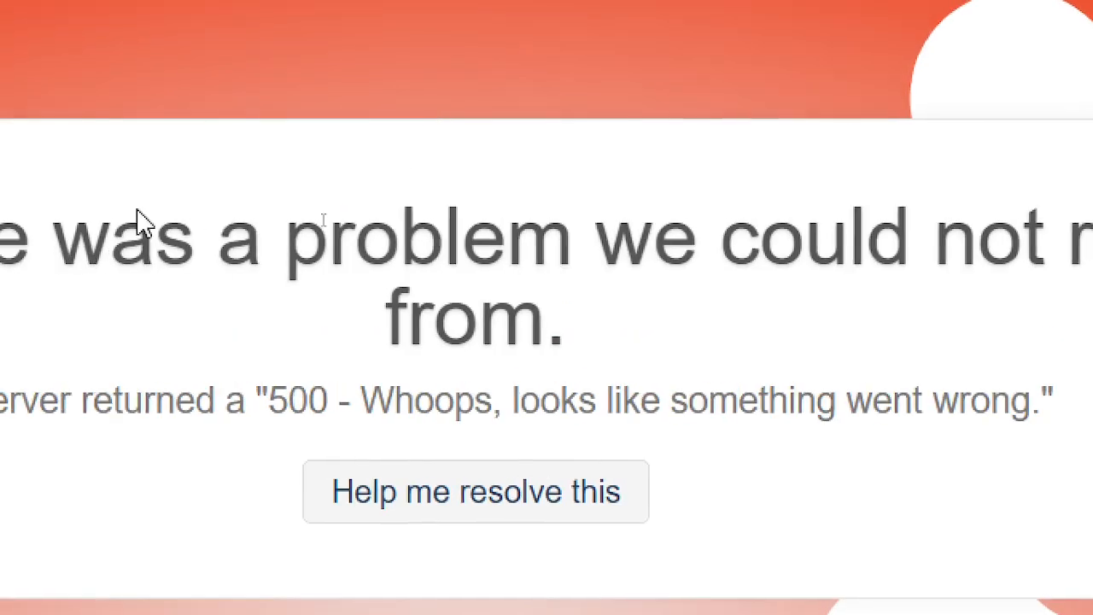
{"action": "key", "text": "alt+Tab"}
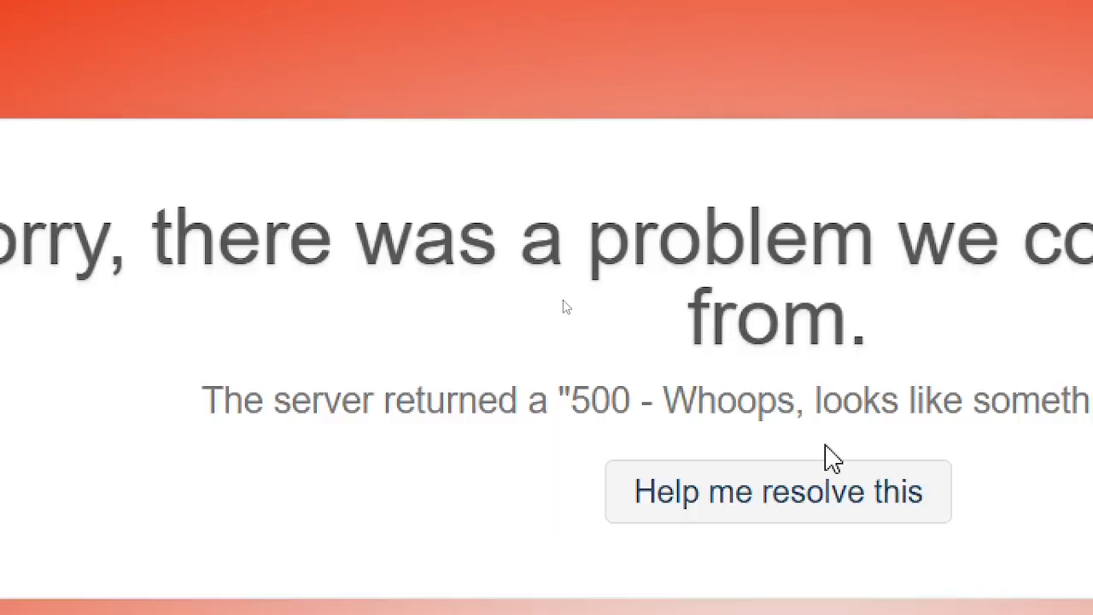
{"action": "key", "text": "alt+Tab"}
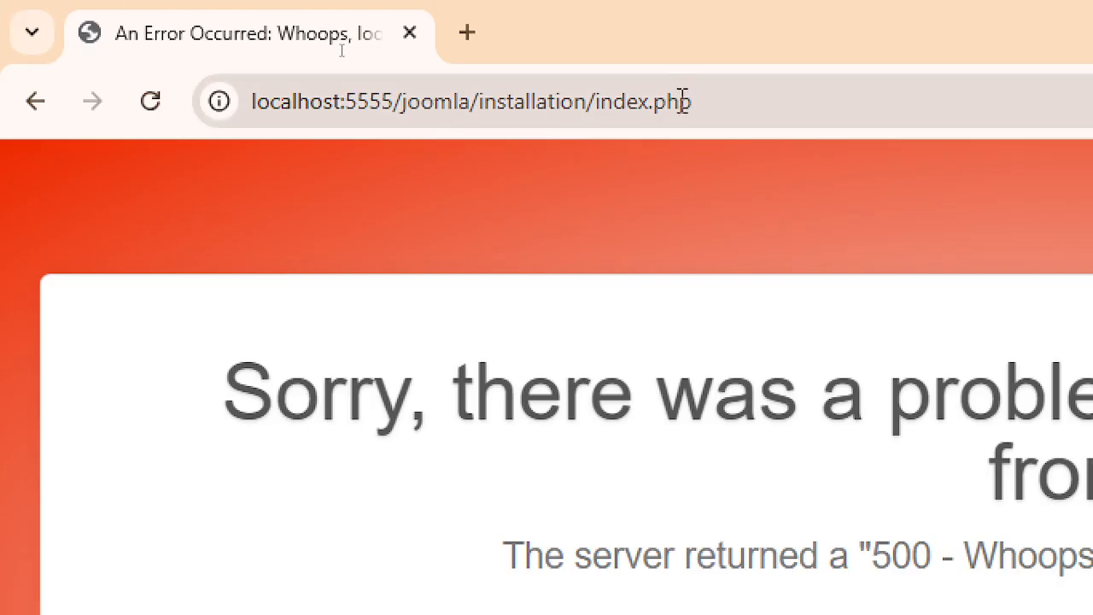
- Trim the address back to the joomla site root and load it, then return to the error page
{"action": "left_click", "coordinate": [684, 100]}
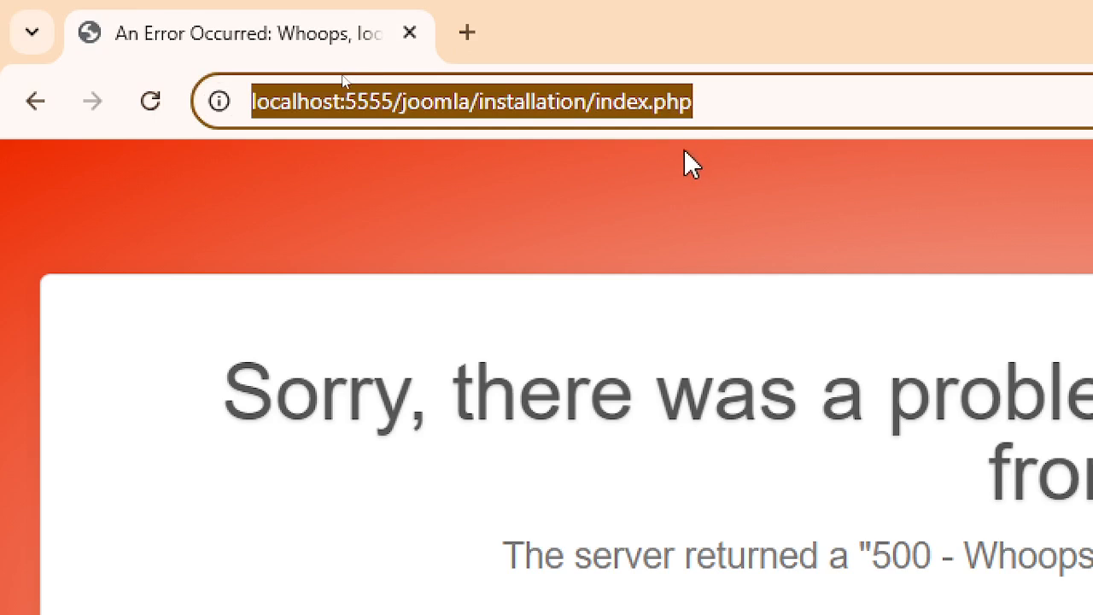
{"action": "key", "text": "End"}
{"action": "key", "text": "BackSpace"}
{"action": "key", "text": "BackSpace"}
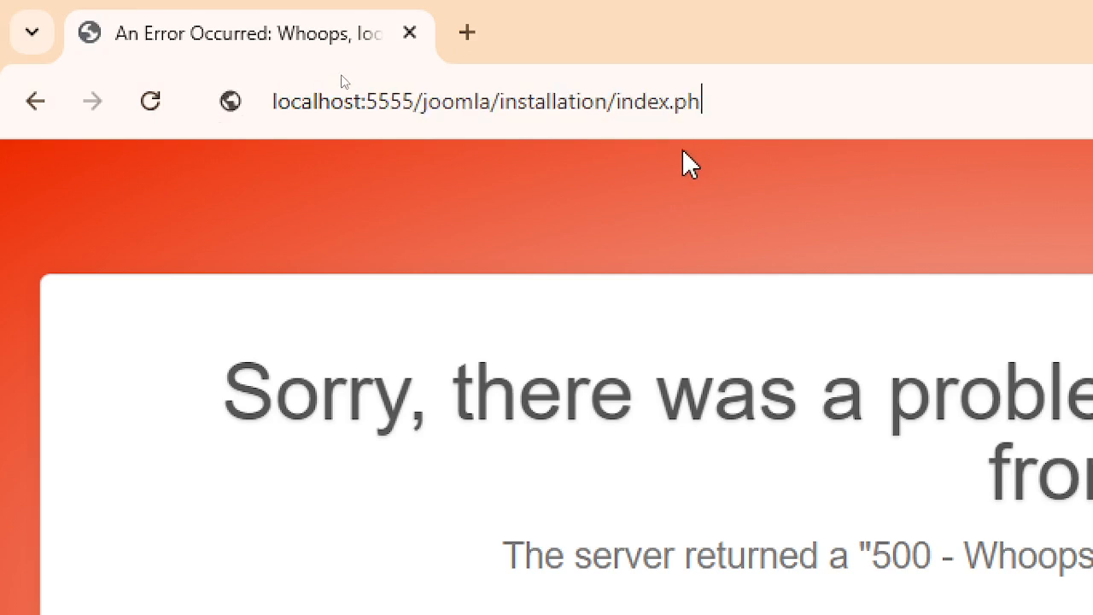
{"action": "key", "text": "BackSpace"}
{"action": "key", "text": "BackSpace"}
{"action": "key", "text": "BackSpace"}
{"action": "key", "text": "BackSpace"}
{"action": "key", "text": "BackSpace"}
{"action": "key", "text": "BackSpace"}
{"action": "key", "text": "BackSpace"}
{"action": "key", "text": "BackSpace"}
{"action": "key", "text": "BackSpace"}
{"action": "key", "text": "BackSpace"}
{"action": "key", "text": "BackSpace"}
{"action": "key", "text": "BackSpace"}
{"action": "key", "text": "BackSpace"}
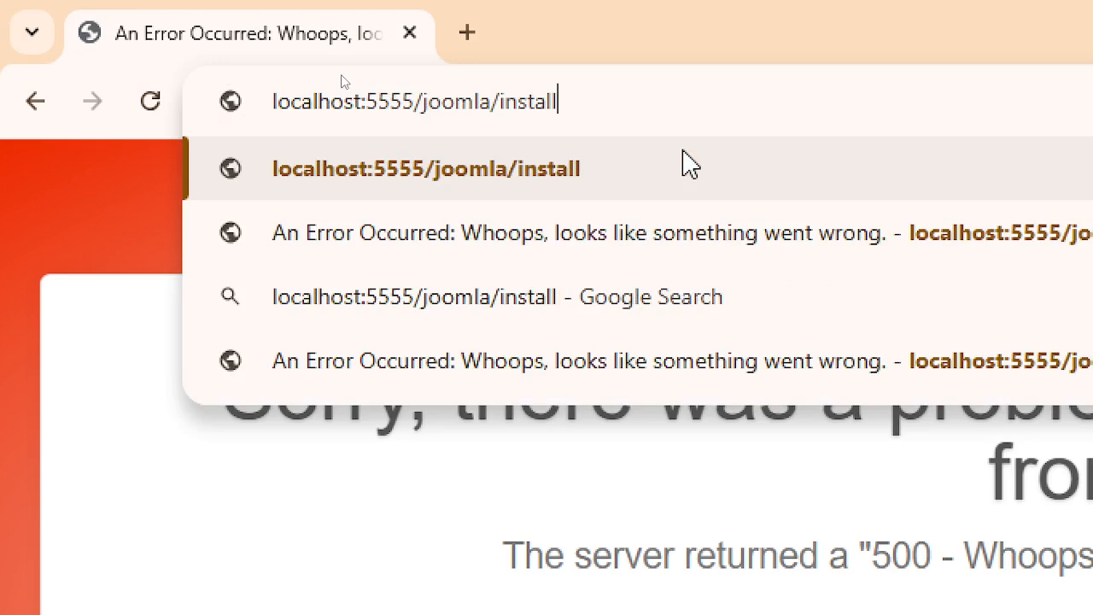
{"action": "key", "text": "BackSpace"}
{"action": "key", "text": "BackSpace"}
{"action": "key", "text": "BackSpace"}
{"action": "key", "text": "BackSpace"}
{"action": "key", "text": "BackSpace"}
{"action": "key", "text": "BackSpace"}
{"action": "key", "text": "BackSpace"}
{"action": "key", "text": "BackSpace"}
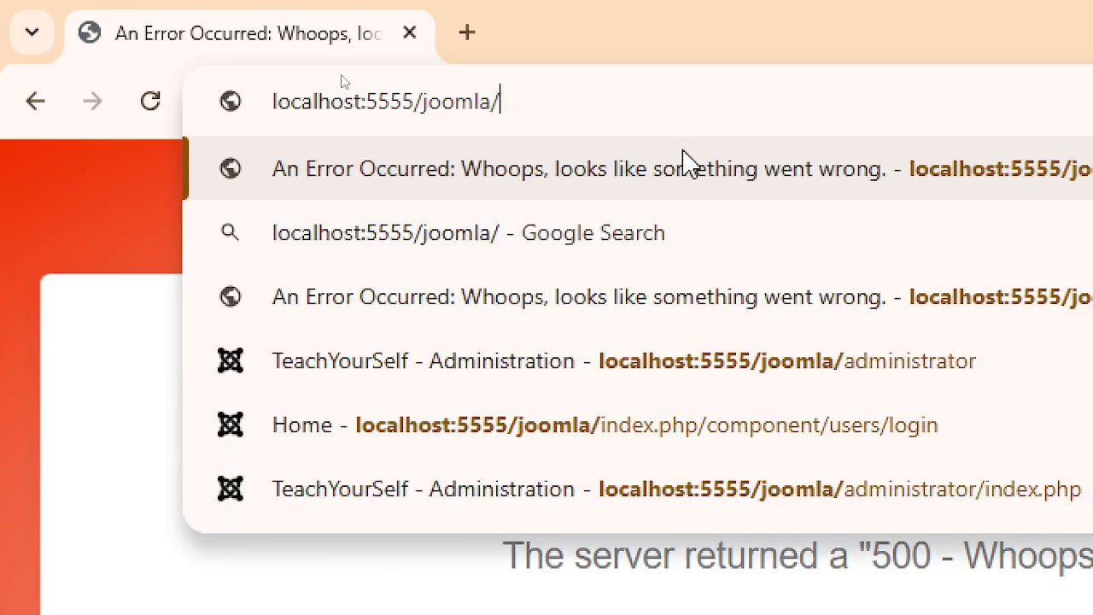
{"action": "key", "text": "Return"}
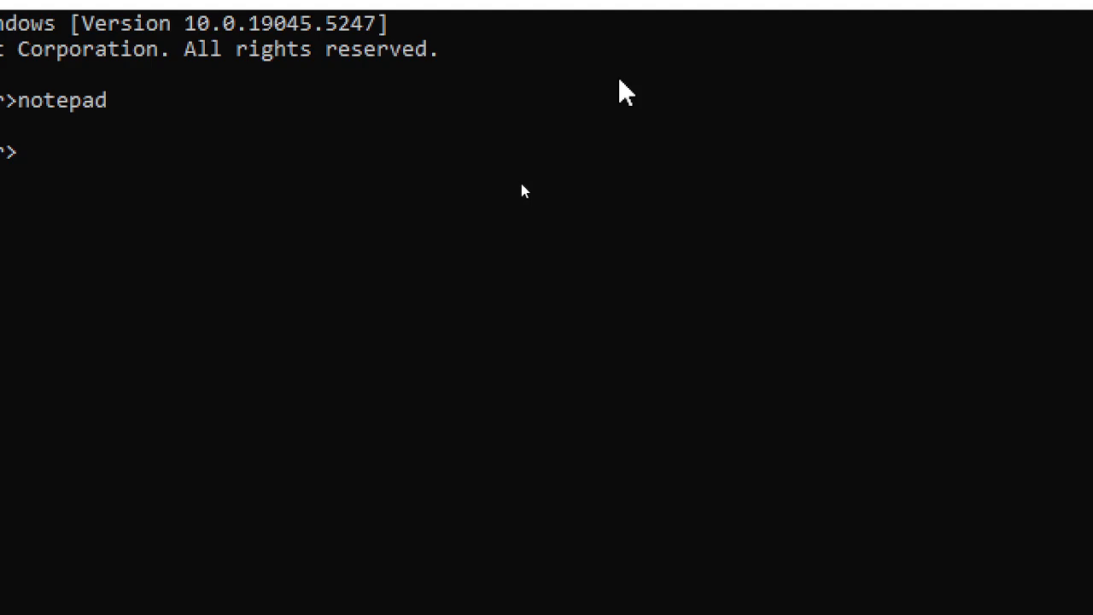
{"action": "key", "text": "alt+Tab"}
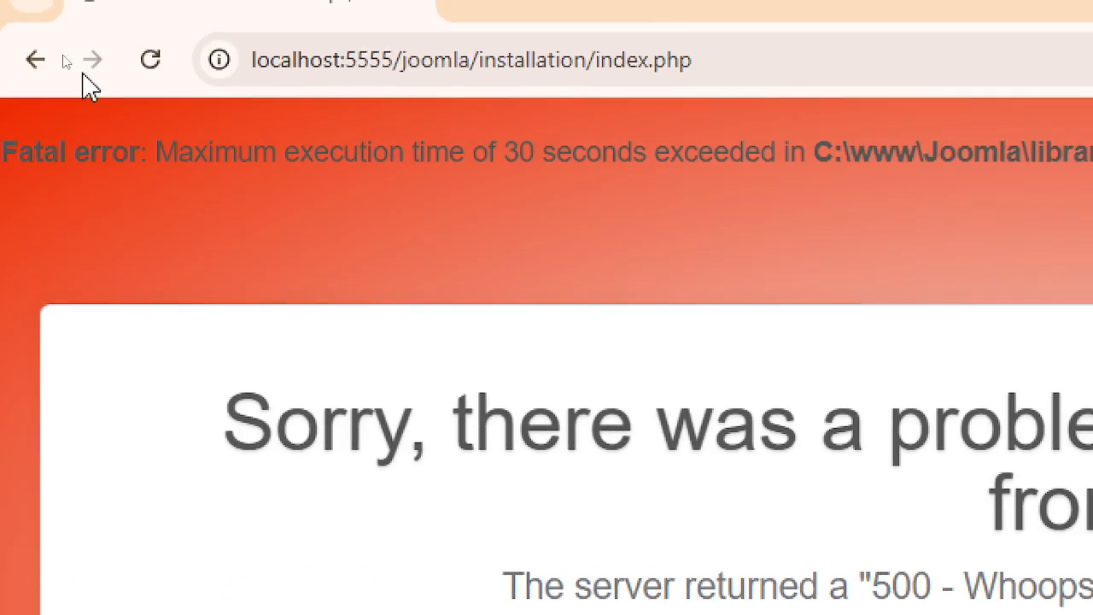
- Reload the installer page and restart Apache2.4 from the Apache Monitor tray menu
{"action": "left_click", "coordinate": [146, 61]}
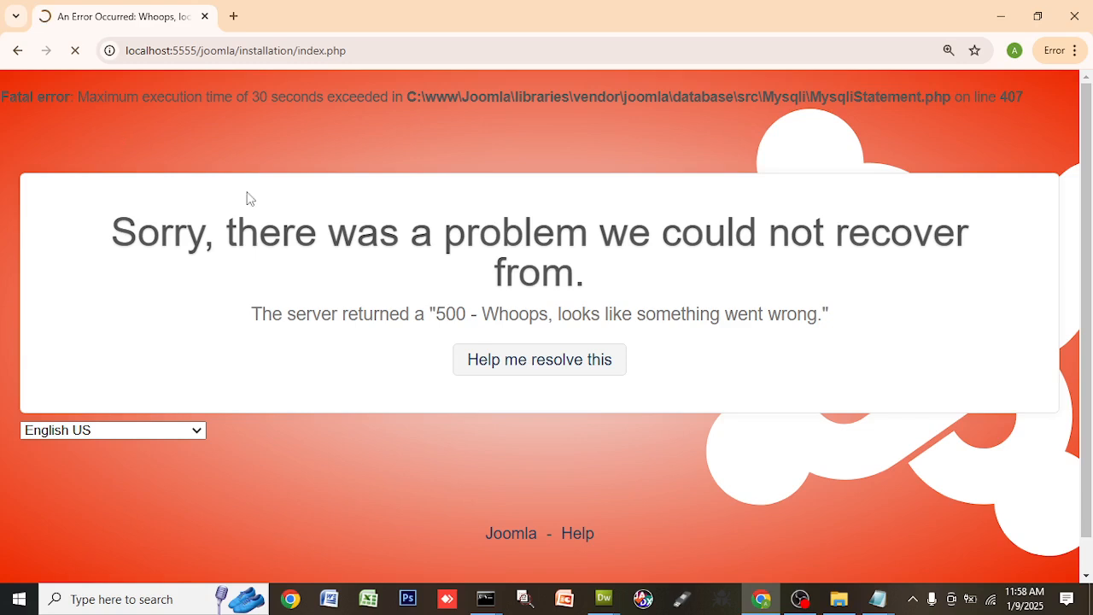
{"action": "left_click", "coordinate": [912, 600]}
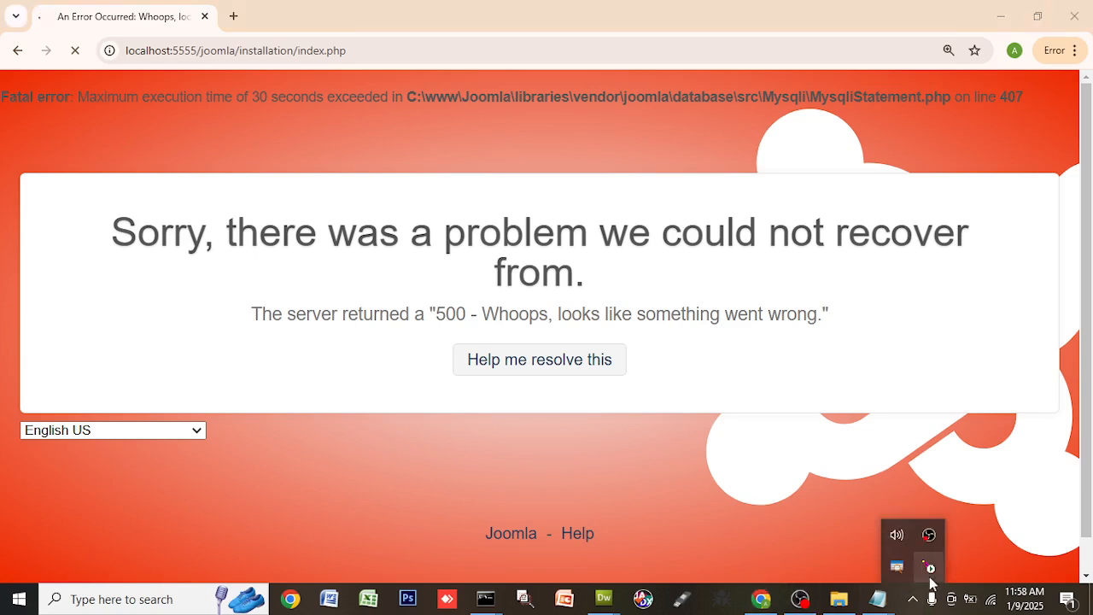
{"action": "left_click", "coordinate": [928, 566]}
{"action": "mouse_move", "coordinate": [948, 564]}
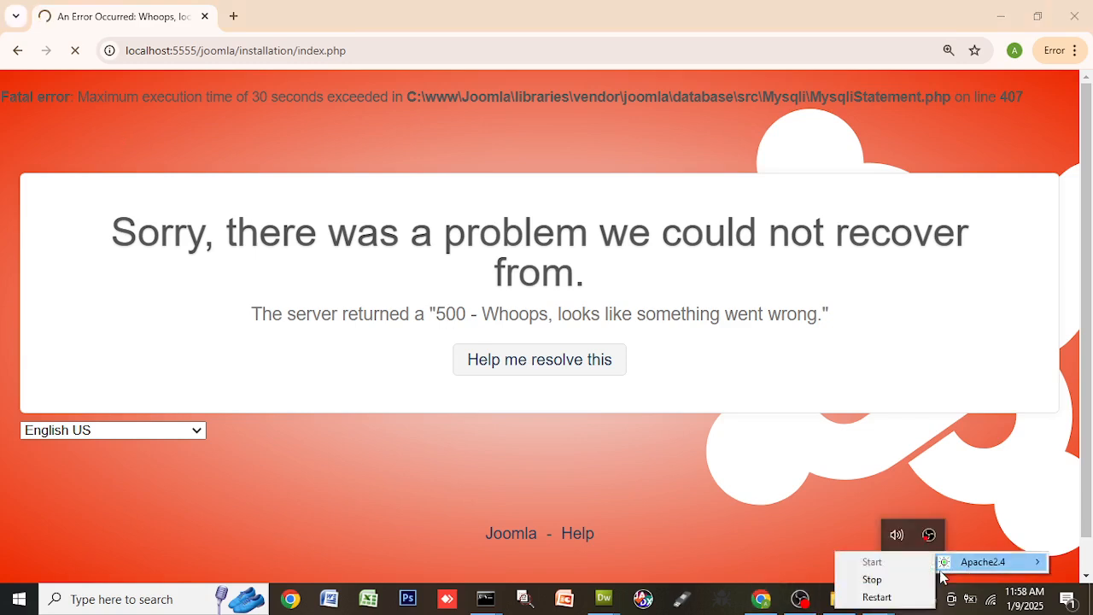
{"action": "left_click", "coordinate": [893, 596]}
{"action": "mouse_move", "coordinate": [897, 604]}
{"action": "mouse_move", "coordinate": [893, 559]}
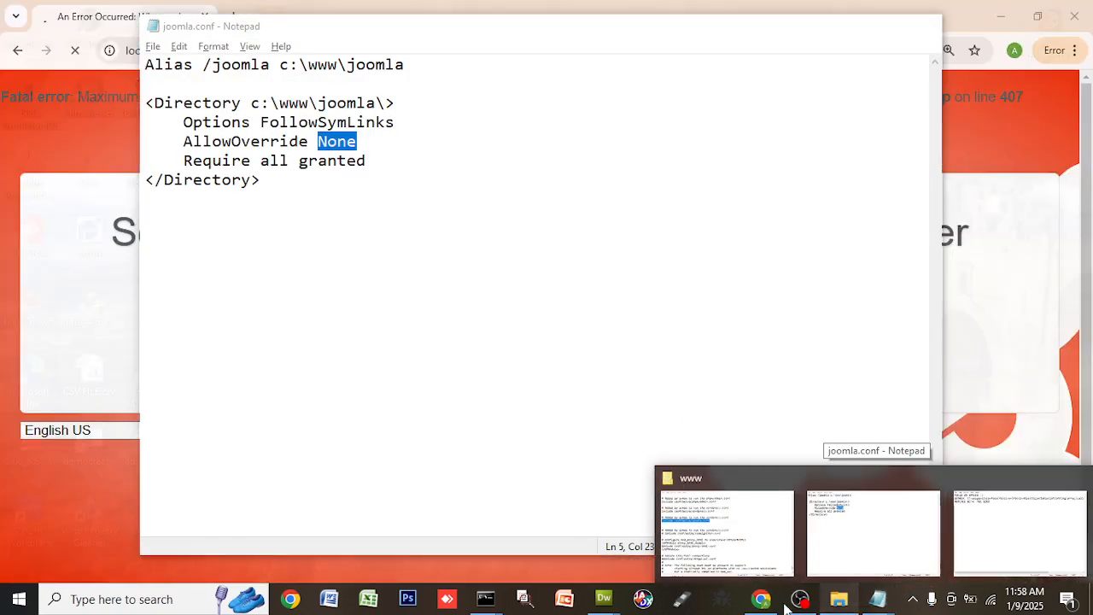
{"action": "left_click", "coordinate": [761, 599]}
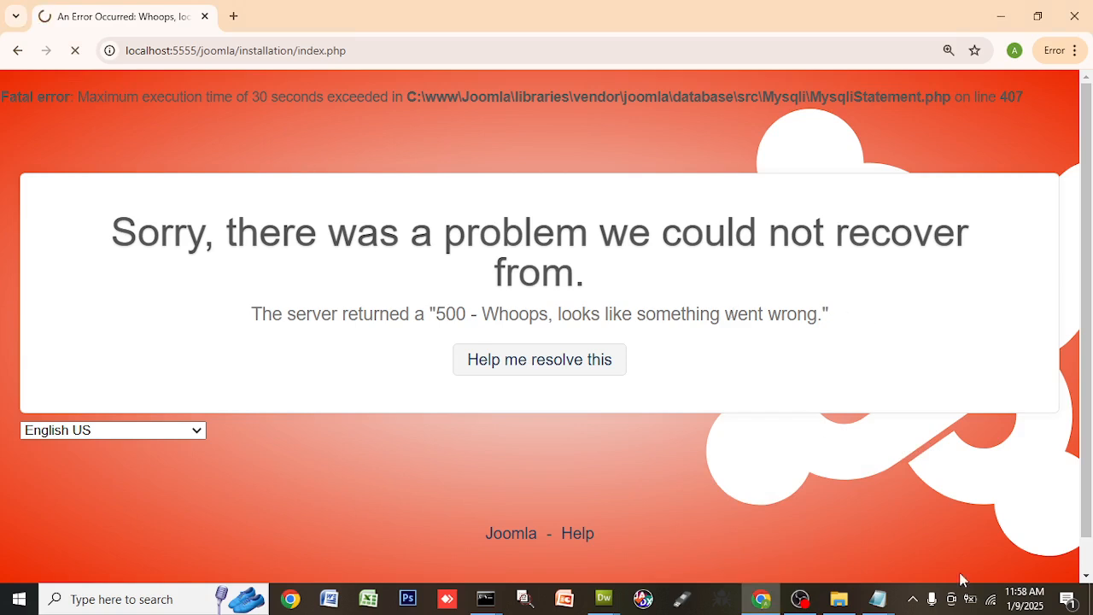
- Stop Apache2.4 from the Apache Monitor tray menu and bring the browser back
{"action": "left_click", "coordinate": [912, 600]}
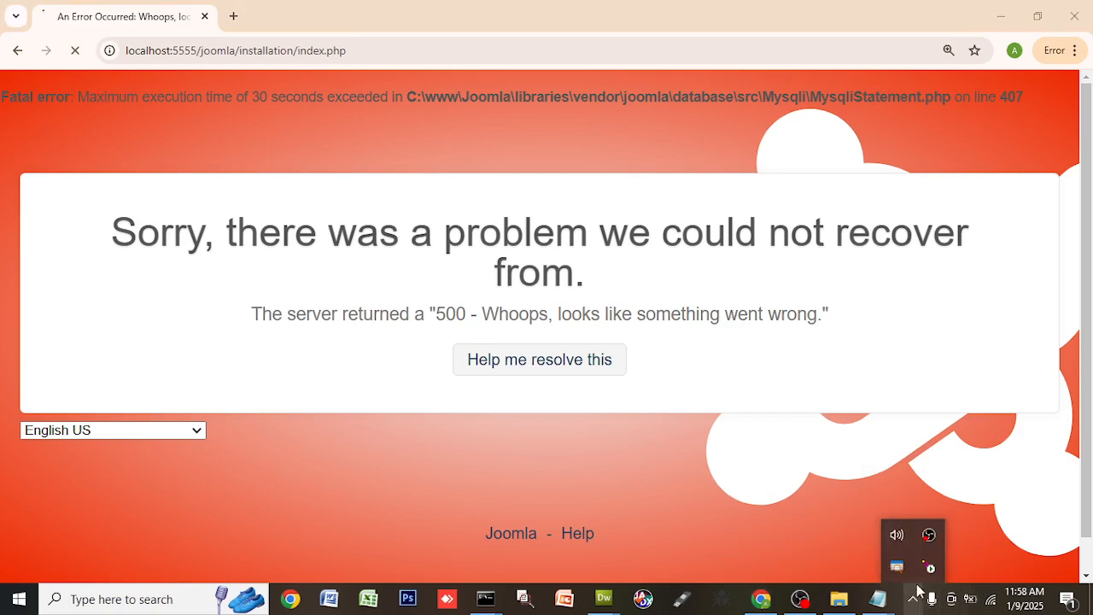
{"action": "left_click", "coordinate": [929, 567]}
{"action": "mouse_move", "coordinate": [975, 567]}
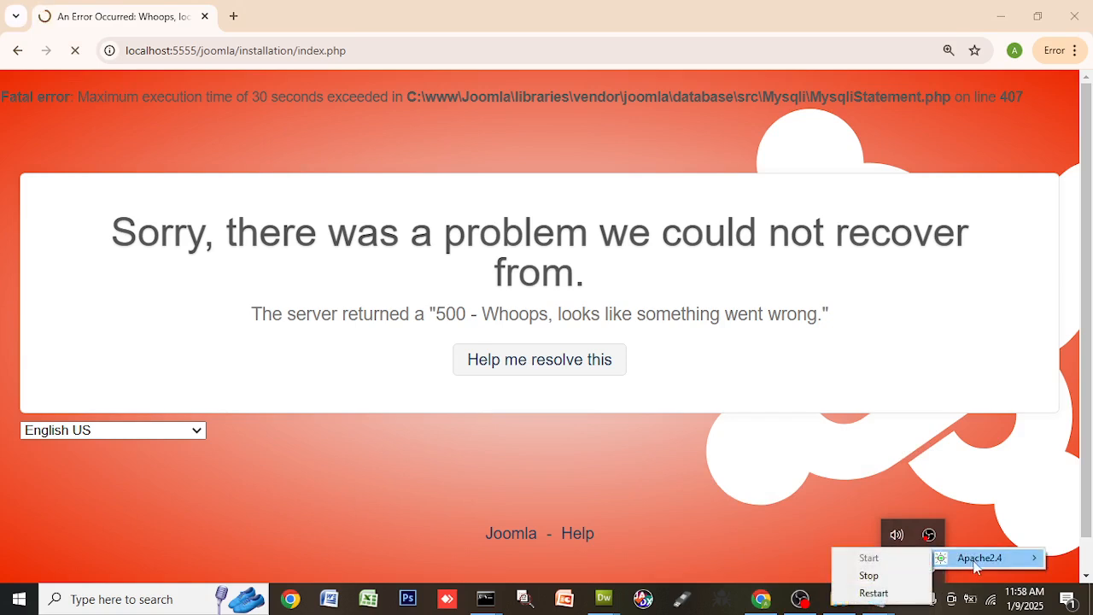
{"action": "left_click", "coordinate": [902, 576]}
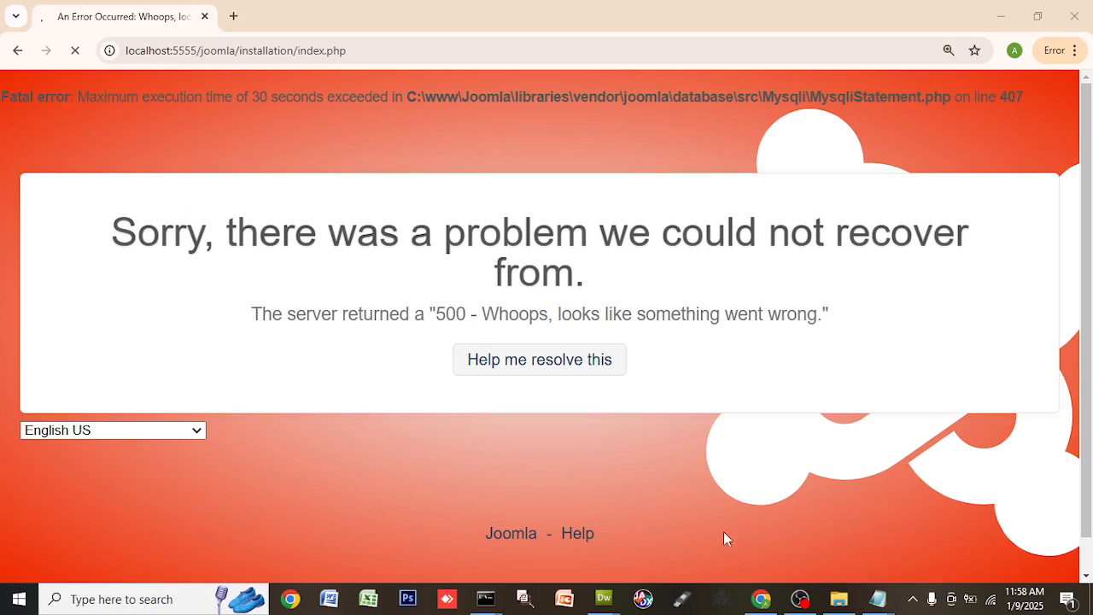
{"action": "left_click", "coordinate": [915, 602]}
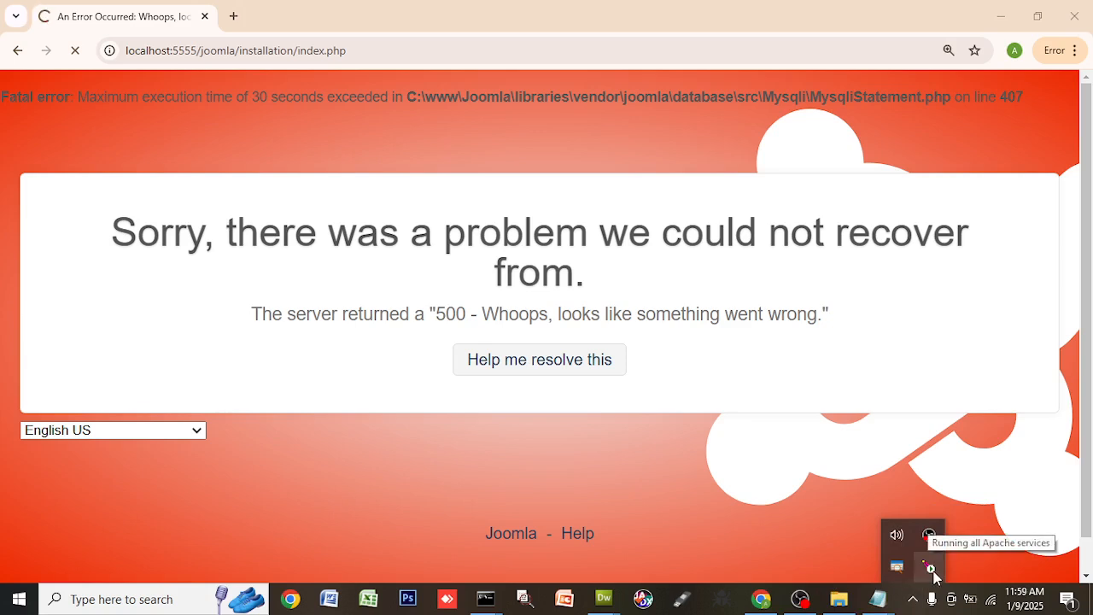
{"action": "left_click", "coordinate": [535, 13]}
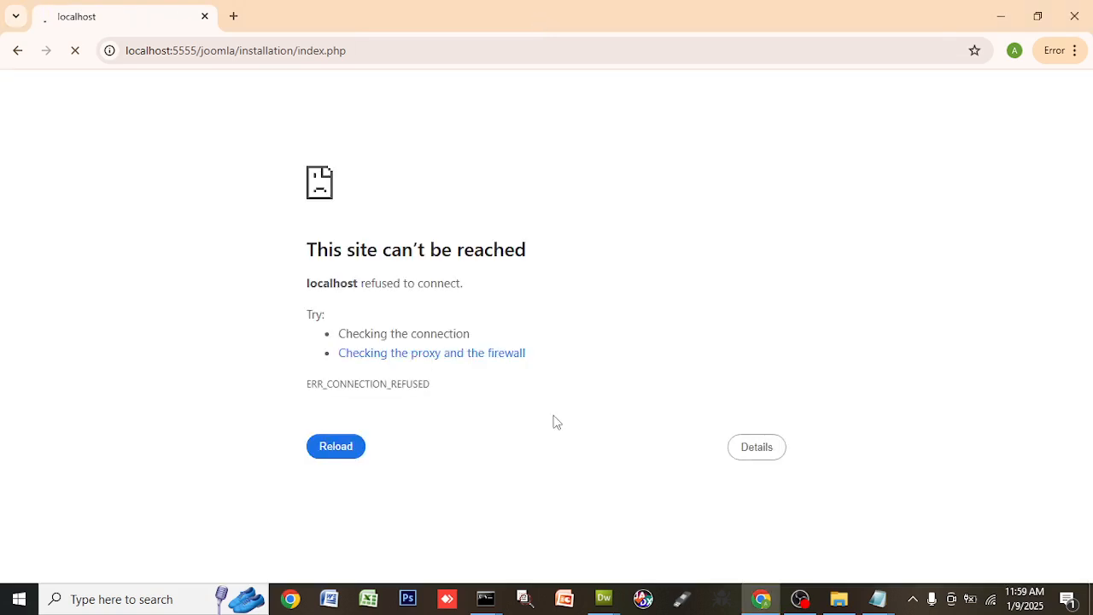
- Start Apache2.4 from the Apache Monitor tray menu, then select installation/index.php in the address
{"action": "left_click", "coordinate": [914, 599]}
{"action": "left_click", "coordinate": [930, 567]}
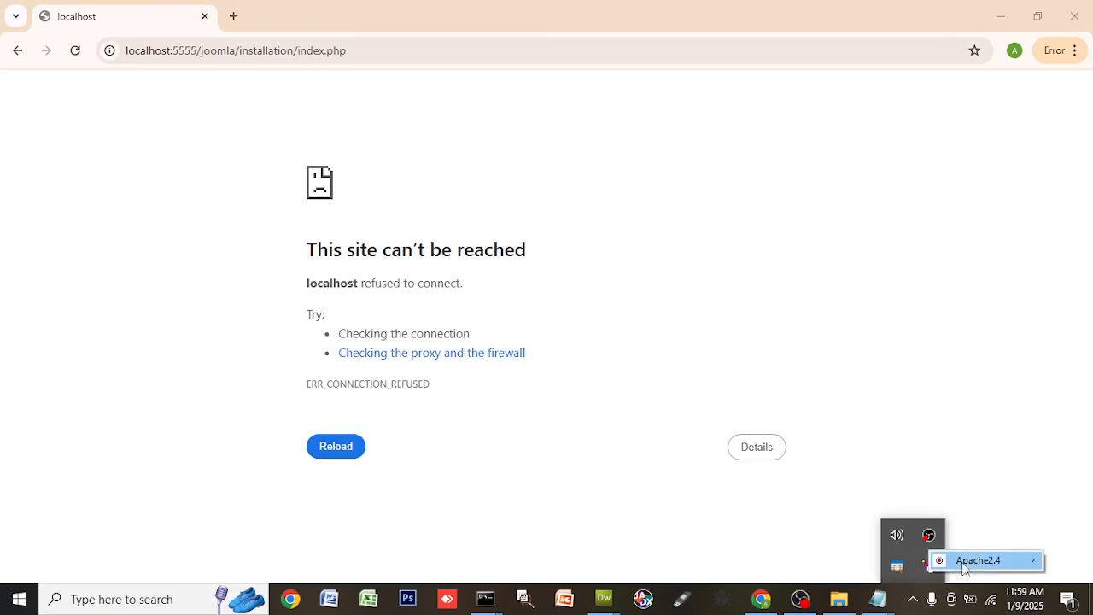
{"action": "mouse_move", "coordinate": [972, 566]}
{"action": "left_click", "coordinate": [886, 560]}
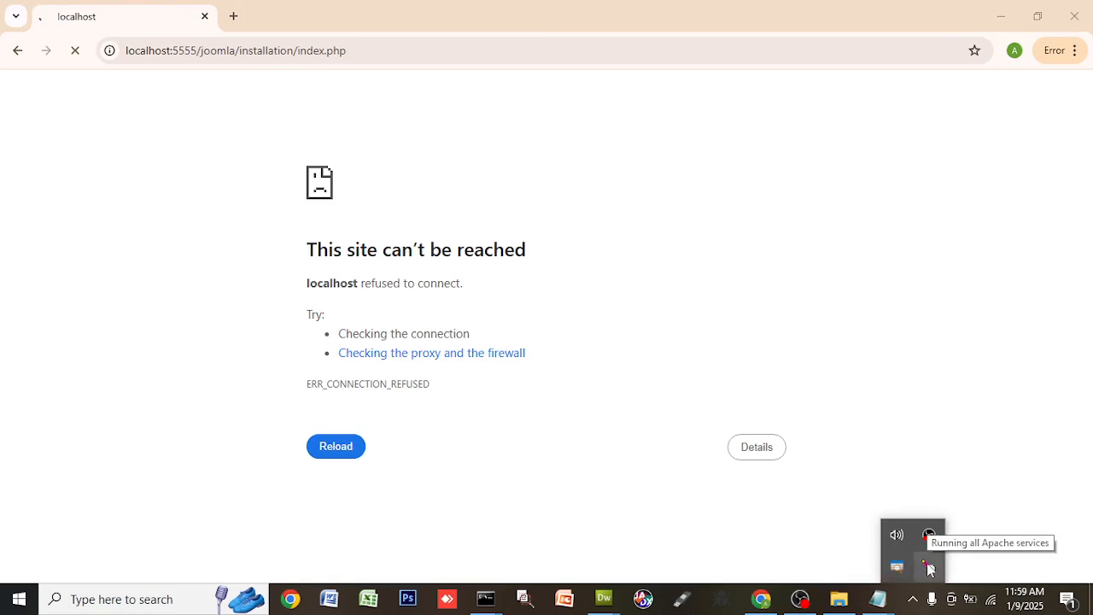
{"action": "left_click", "coordinate": [75, 53]}
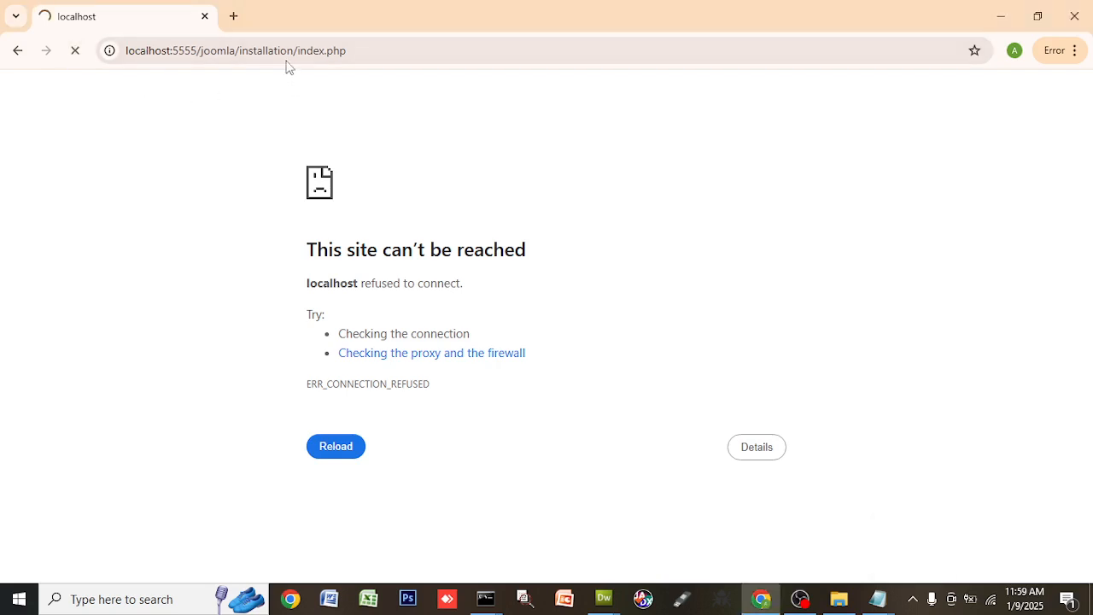
{"action": "left_click_drag", "start_coordinate": [239, 53], "coordinate": [463, 53]}
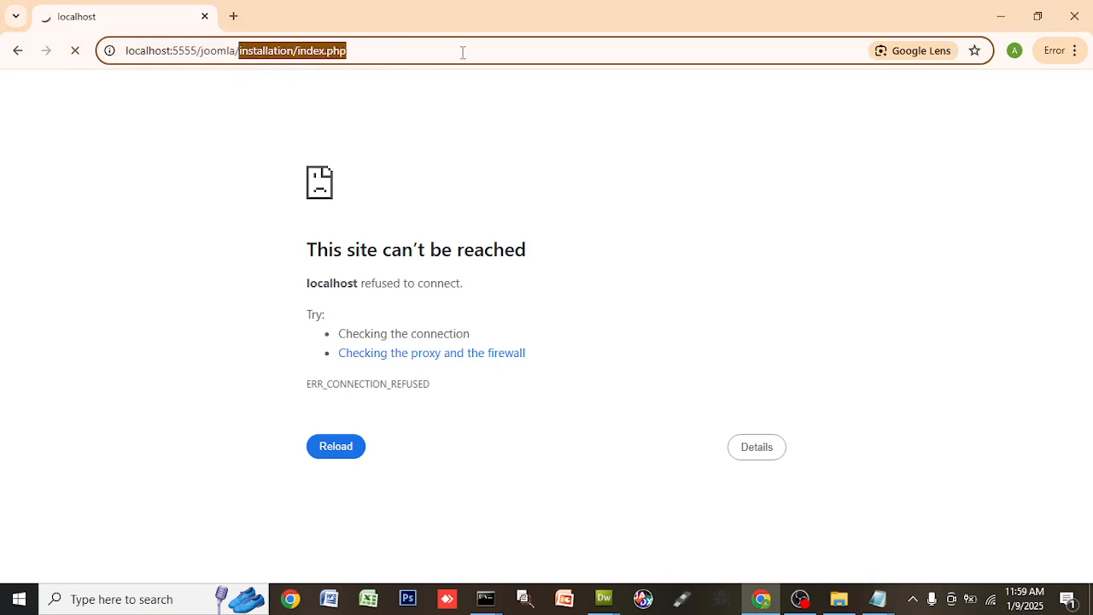
- Delete installation/index.php and the trailing slash, then load localhost:5555/joomla
{"action": "key", "text": "BackSpace"}
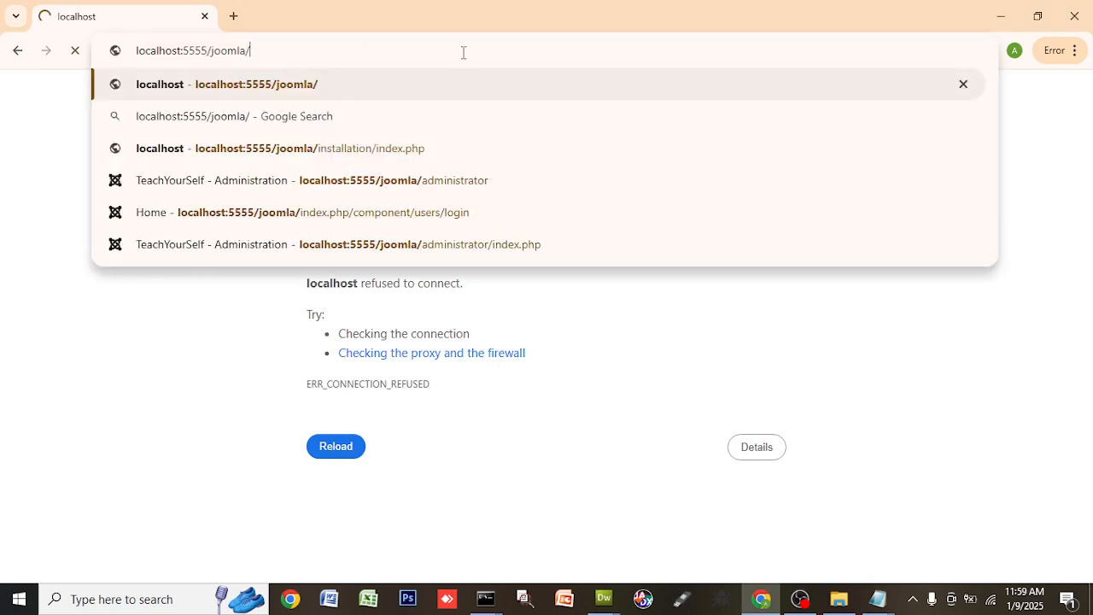
{"action": "key", "text": "BackSpace"}
{"action": "key", "text": "Return"}
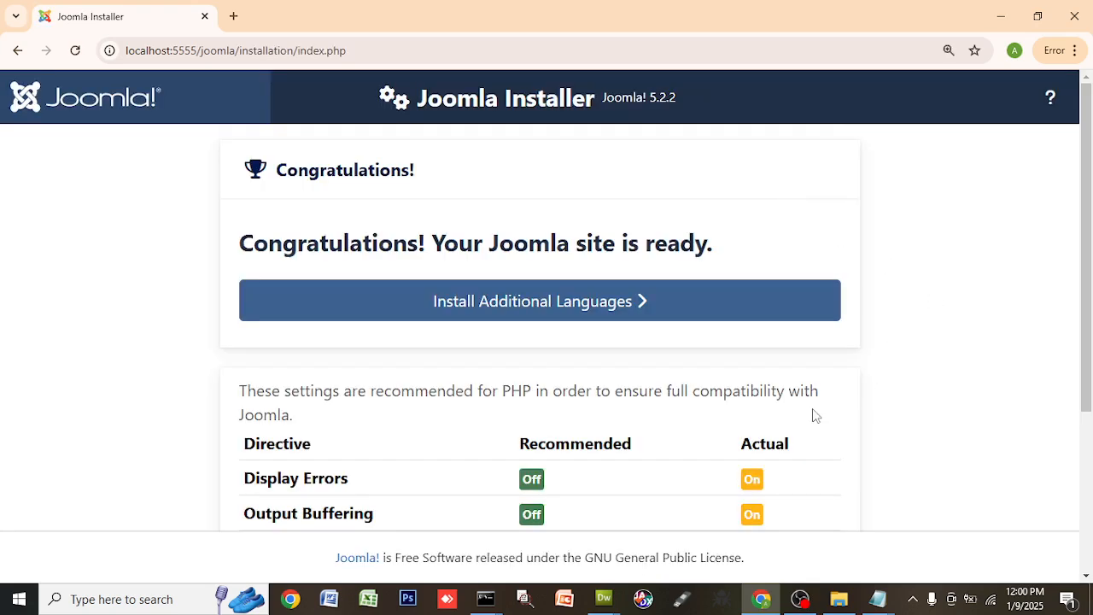
- Read the warning that the installation folder couldn't be deleted, then go to C:\www in File Explorer
{"action": "scroll", "coordinate": [505, 384], "scroll_direction": "down", "scroll_amount": 3}
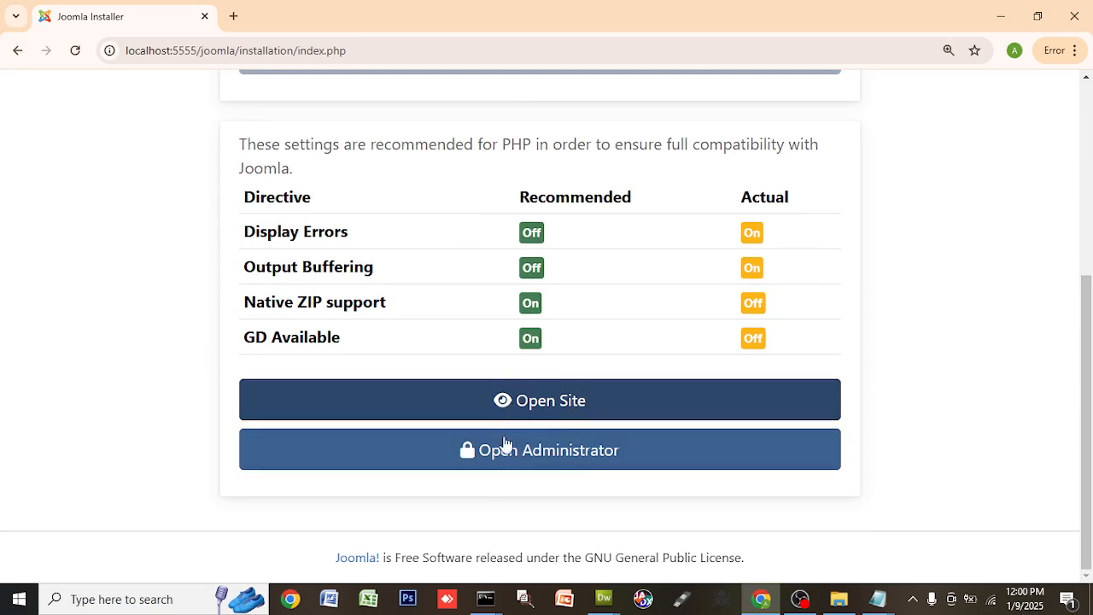
{"action": "right_click", "coordinate": [555, 454]}
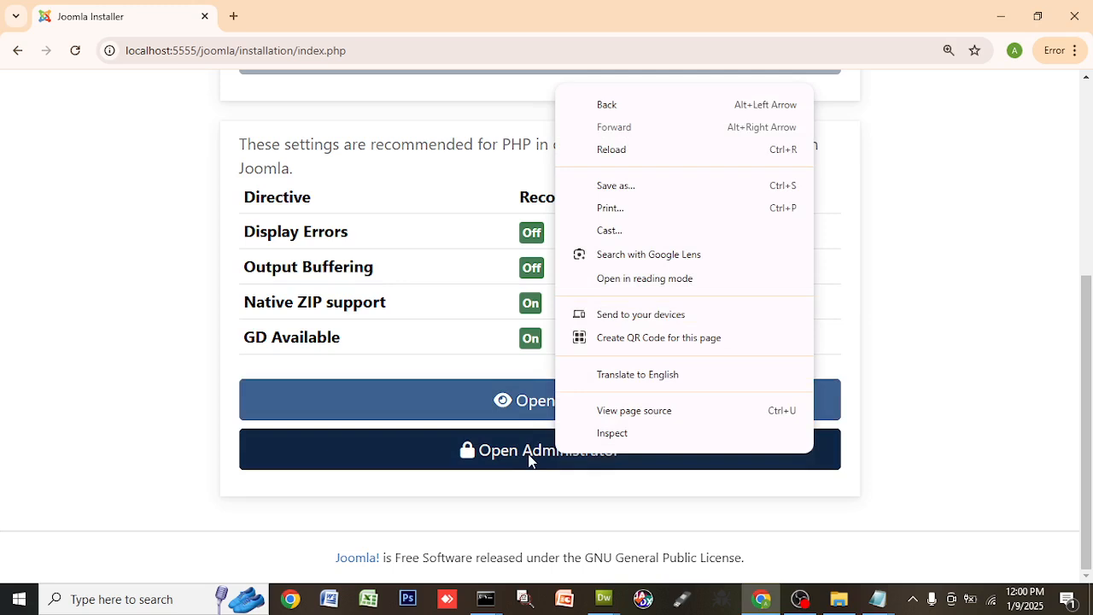
{"action": "left_click", "coordinate": [219, 168]}
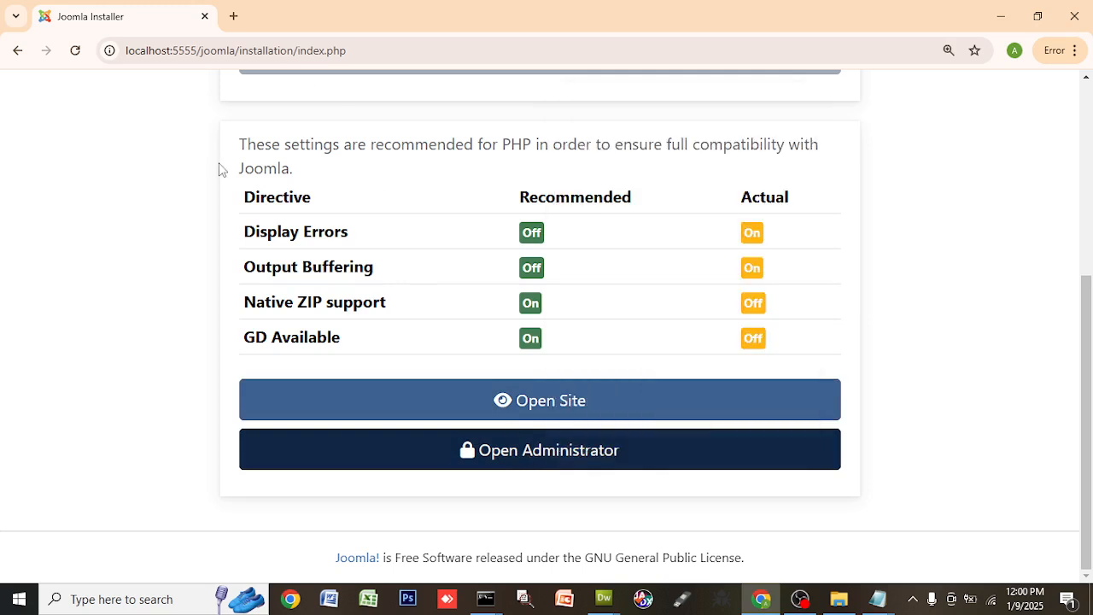
{"action": "scroll", "coordinate": [180, 166], "scroll_direction": "up", "scroll_amount": 4}
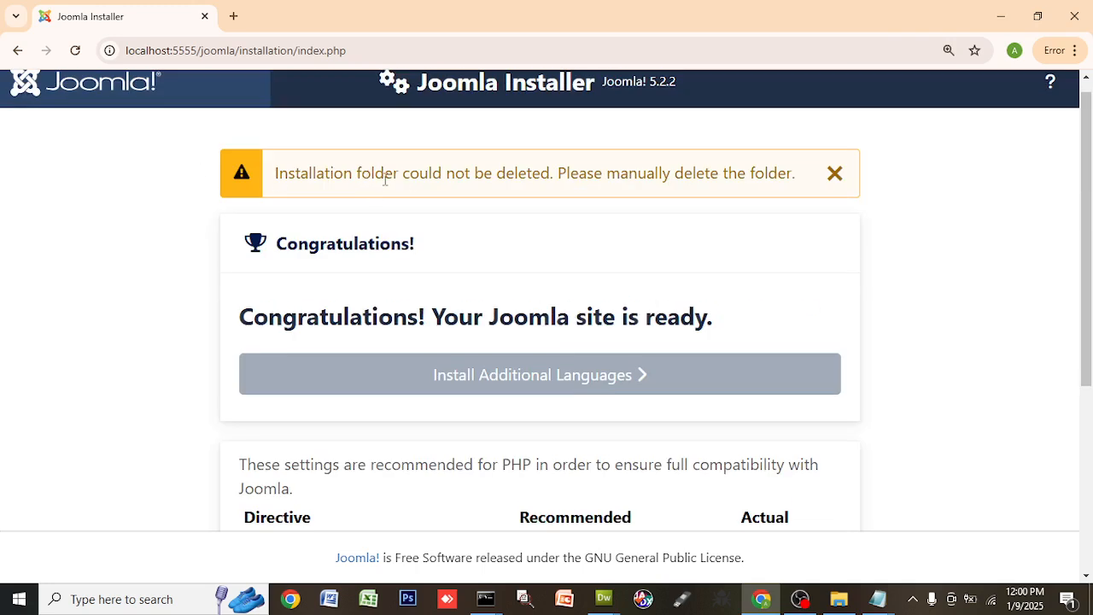
{"action": "left_click_drag", "start_coordinate": [376, 175], "coordinate": [780, 179]}
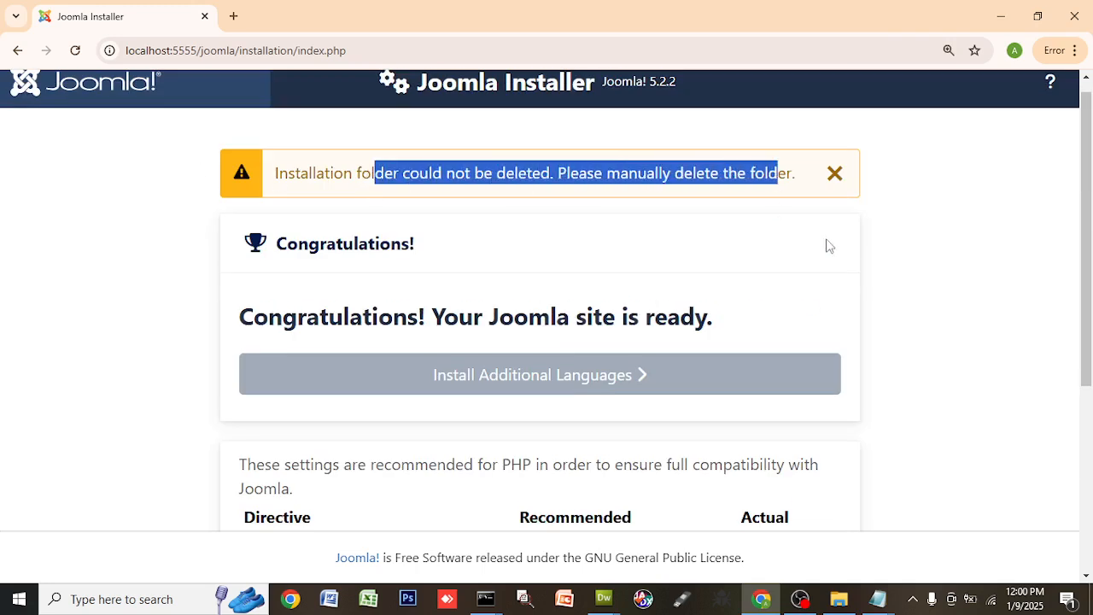
{"action": "left_click", "coordinate": [923, 239]}
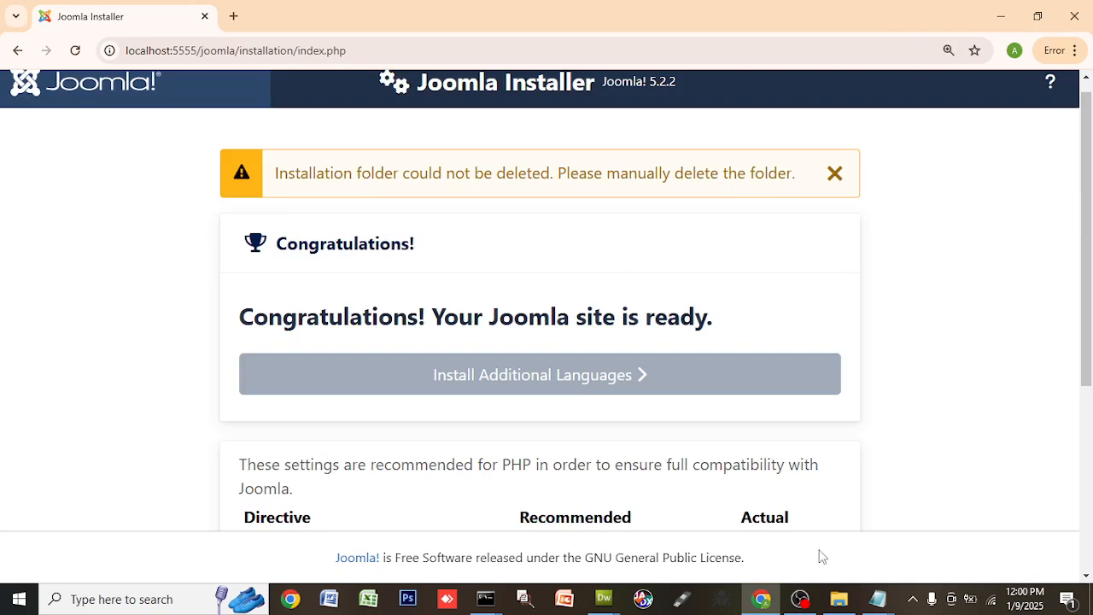
{"action": "left_click", "coordinate": [839, 599]}
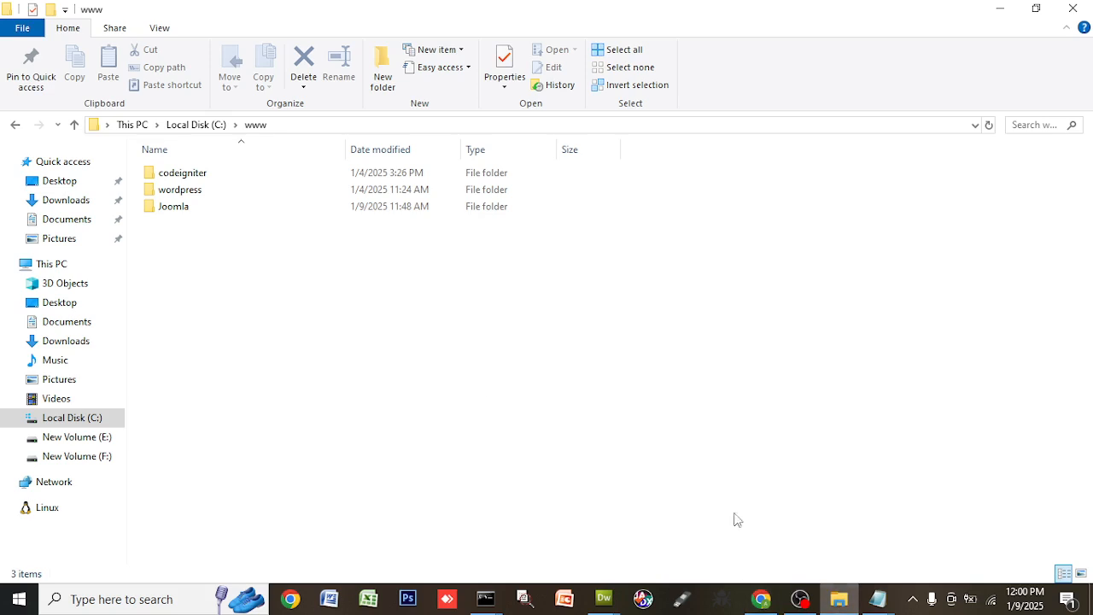
- Permanently delete the installation folder inside C:\www\Joomla with Shift+Delete, leaving 22 items
{"action": "double_click", "coordinate": [200, 208]}
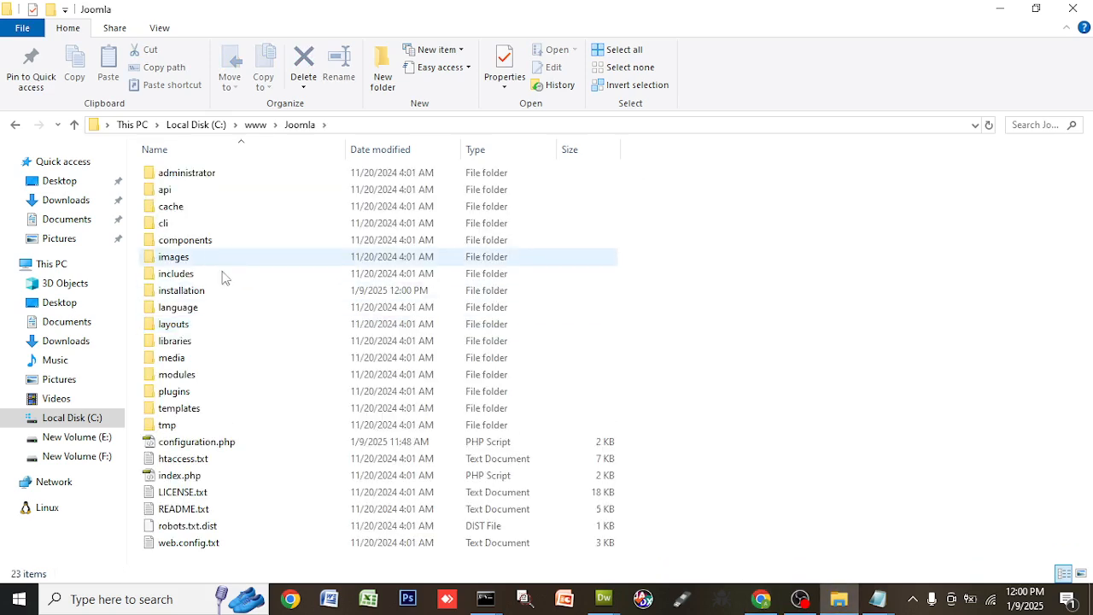
{"action": "left_click", "coordinate": [237, 297]}
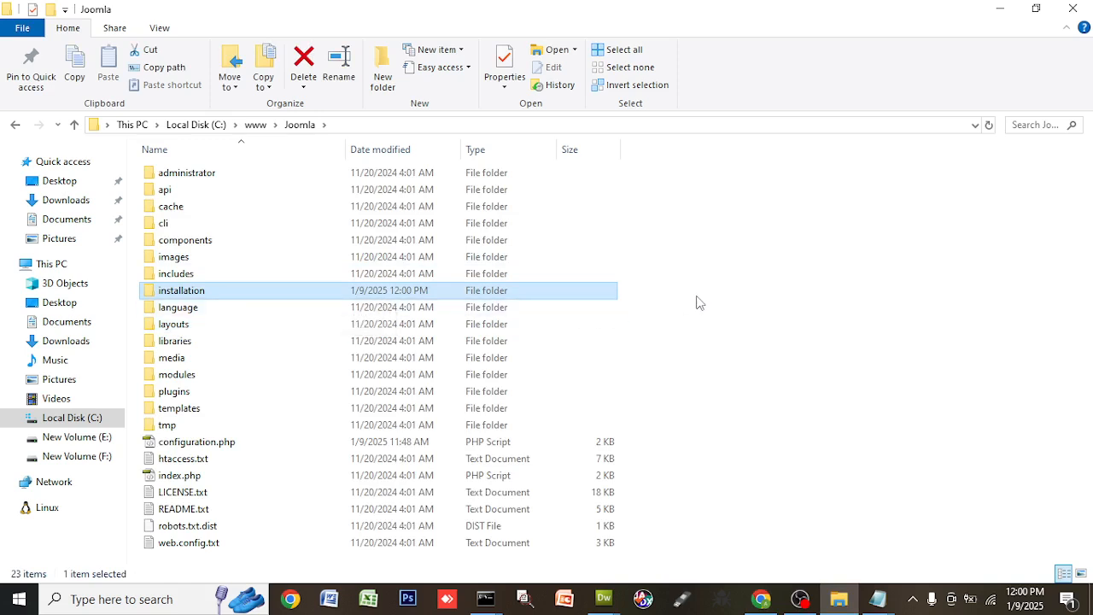
{"action": "key", "text": "shift+Delete"}
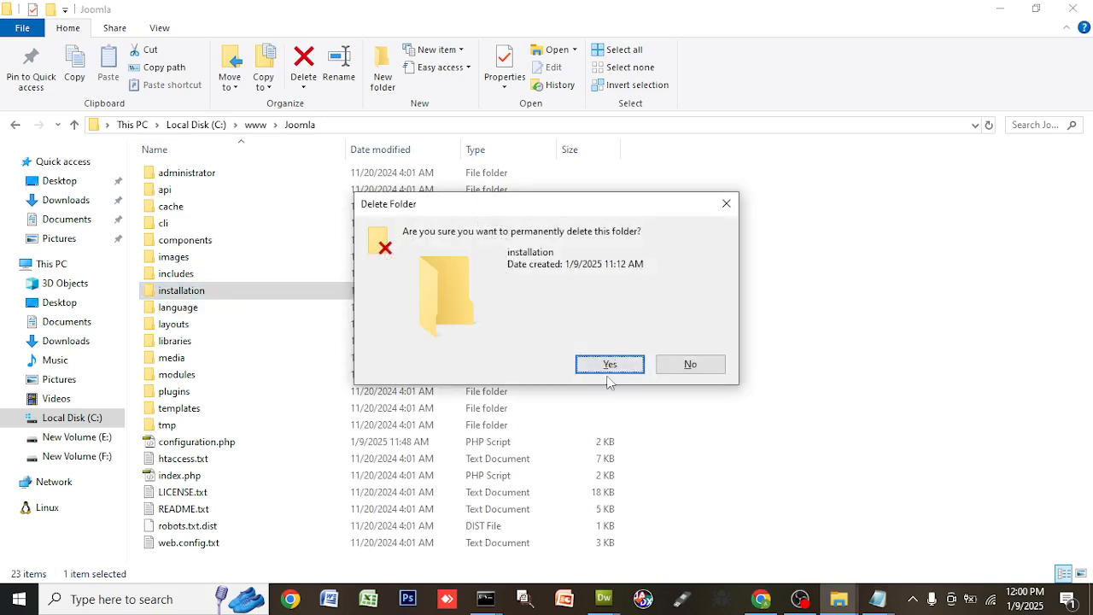
{"action": "left_click", "coordinate": [609, 365]}
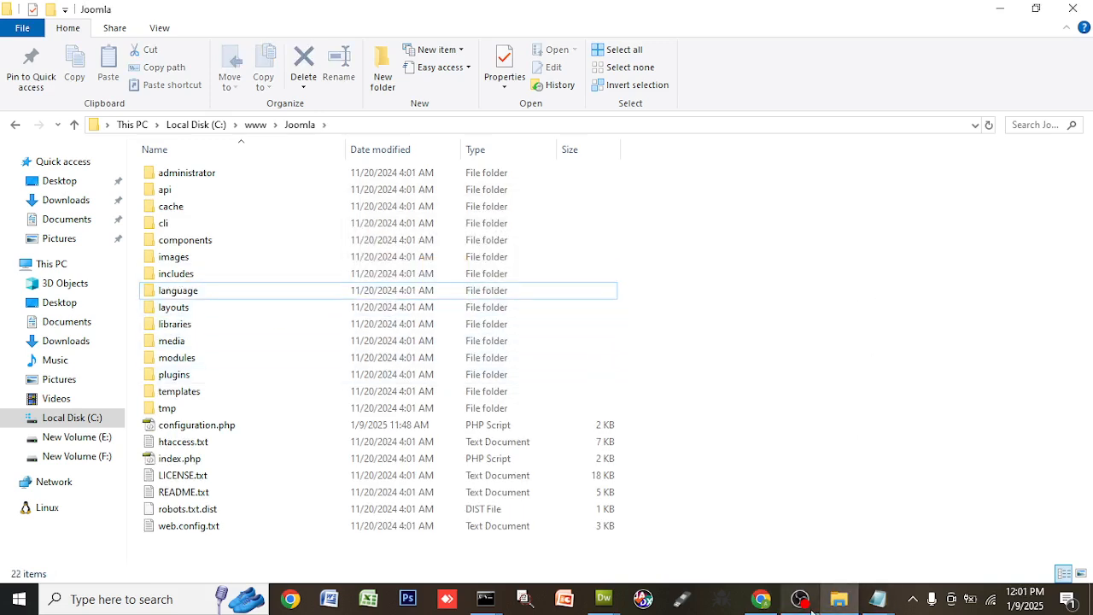
{"action": "left_click", "coordinate": [761, 599]}
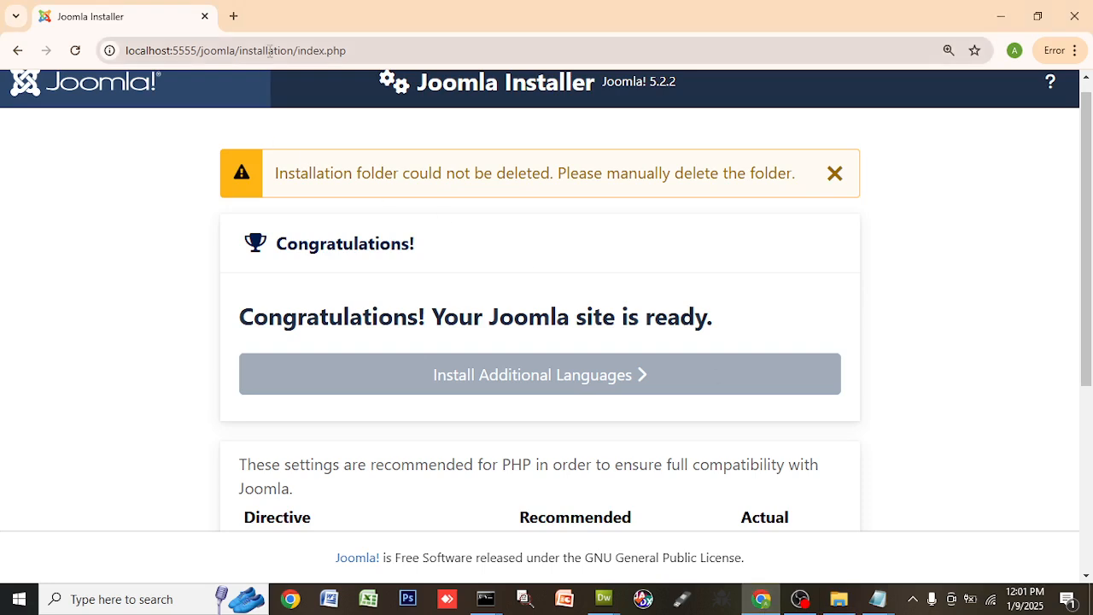
- Remove /installation/index.php from the address and load localhost:5555/joomla
{"action": "left_click_drag", "start_coordinate": [236, 51], "coordinate": [487, 72]}
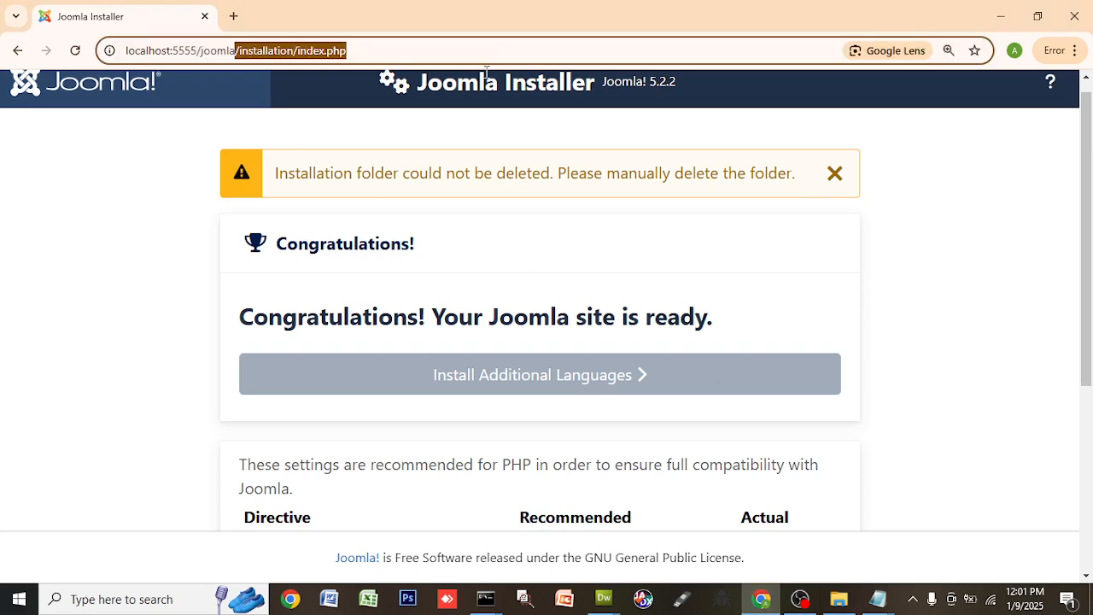
{"action": "key", "text": "BackSpace"}
{"action": "key", "text": "Return"}
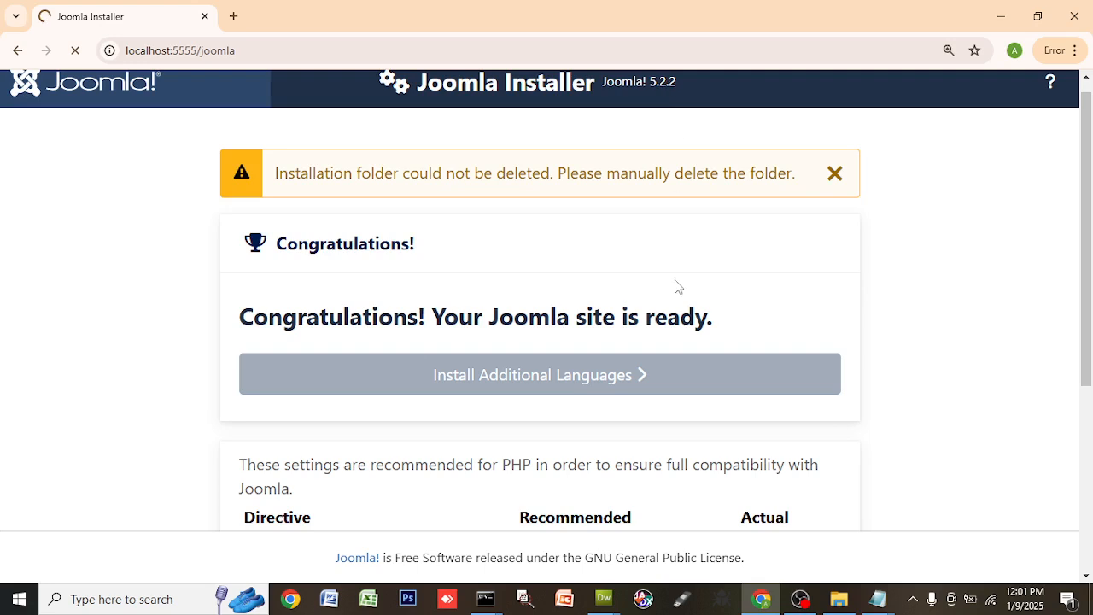
- Use Open Site on the finish page to show the Cassiopeia Home page
{"action": "scroll", "coordinate": [891, 379], "scroll_direction": "down", "scroll_amount": 4}
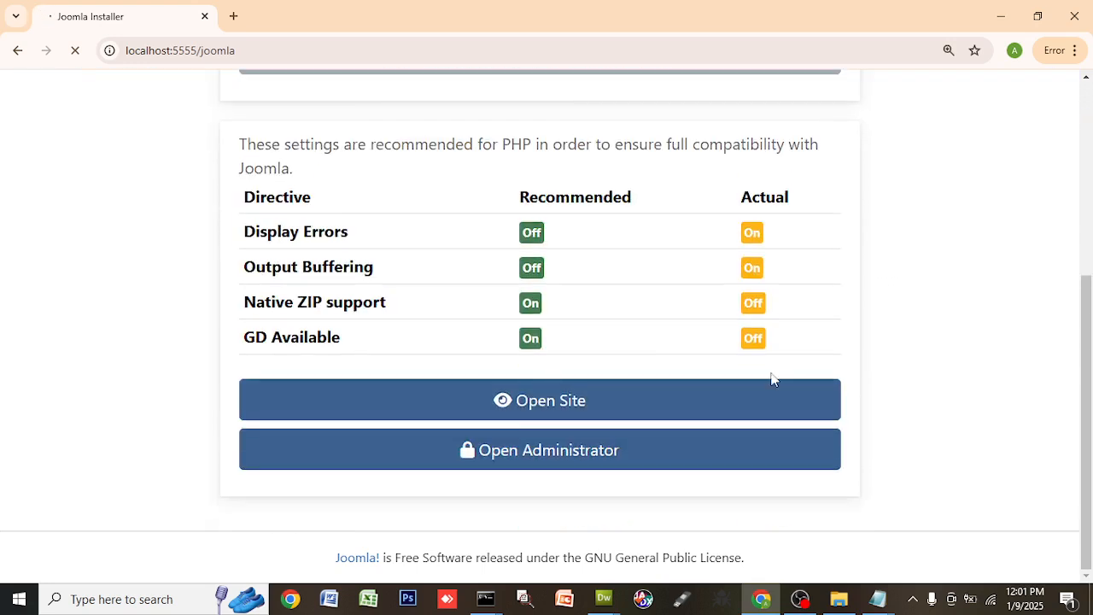
{"action": "scroll", "coordinate": [68, 120], "scroll_direction": "up", "scroll_amount": 1}
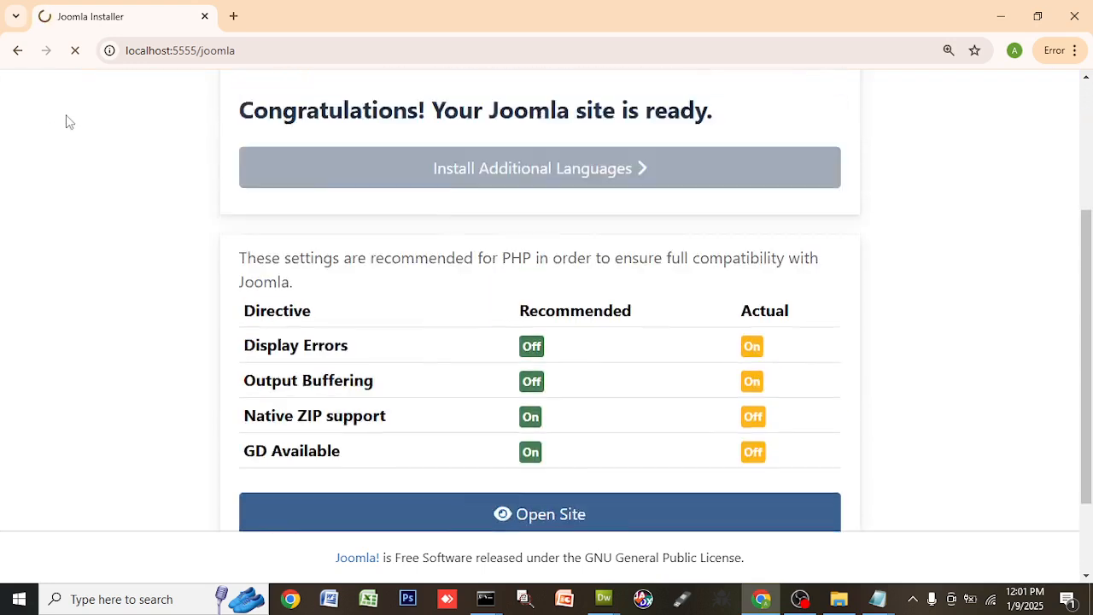
{"action": "scroll", "coordinate": [66, 114], "scroll_direction": "up", "scroll_amount": 2}
{"action": "scroll", "coordinate": [137, 197], "scroll_direction": "down", "scroll_amount": 3}
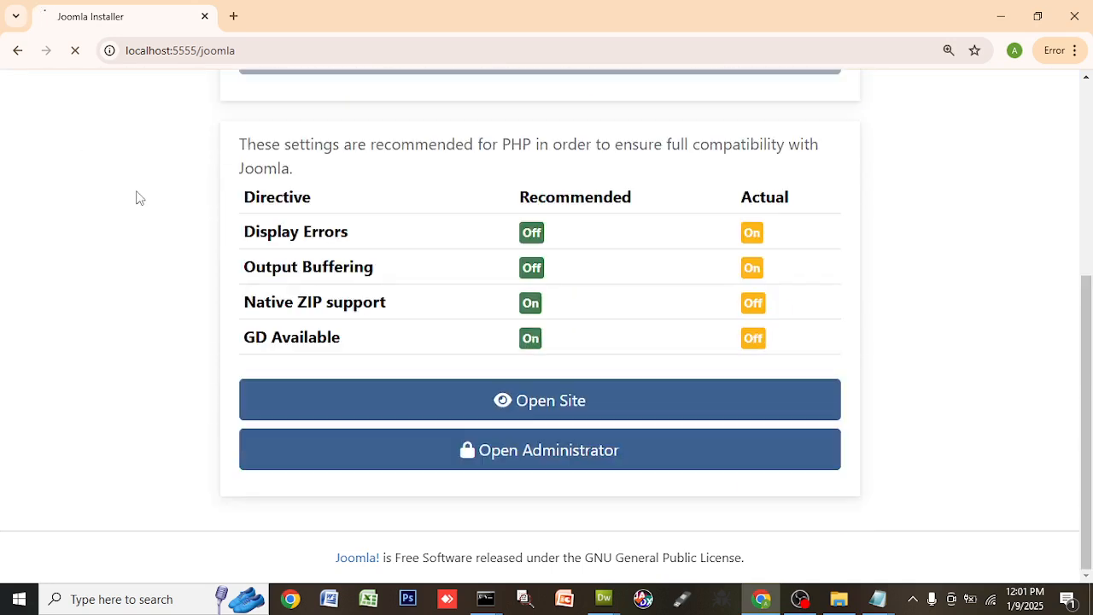
{"action": "left_click", "coordinate": [626, 403]}
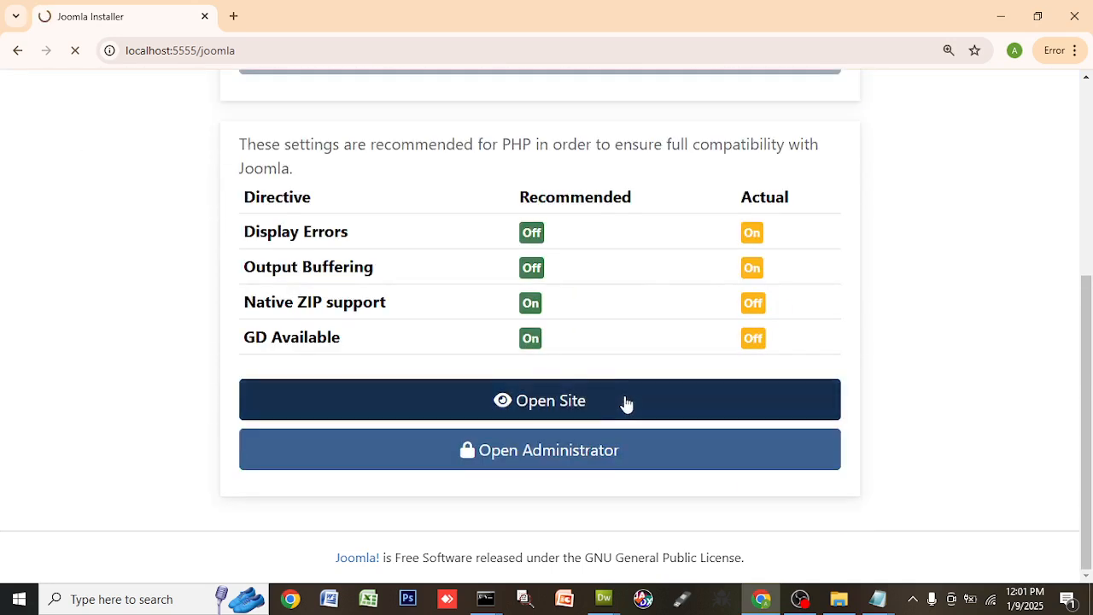
{"action": "right_click", "coordinate": [626, 403]}
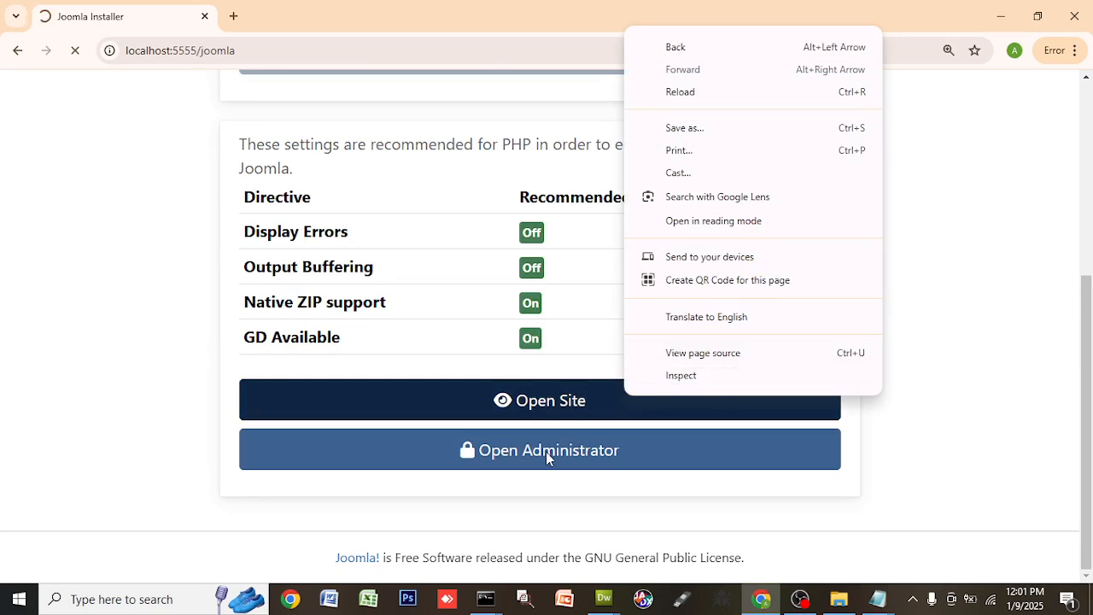
{"action": "left_click", "coordinate": [311, 7]}
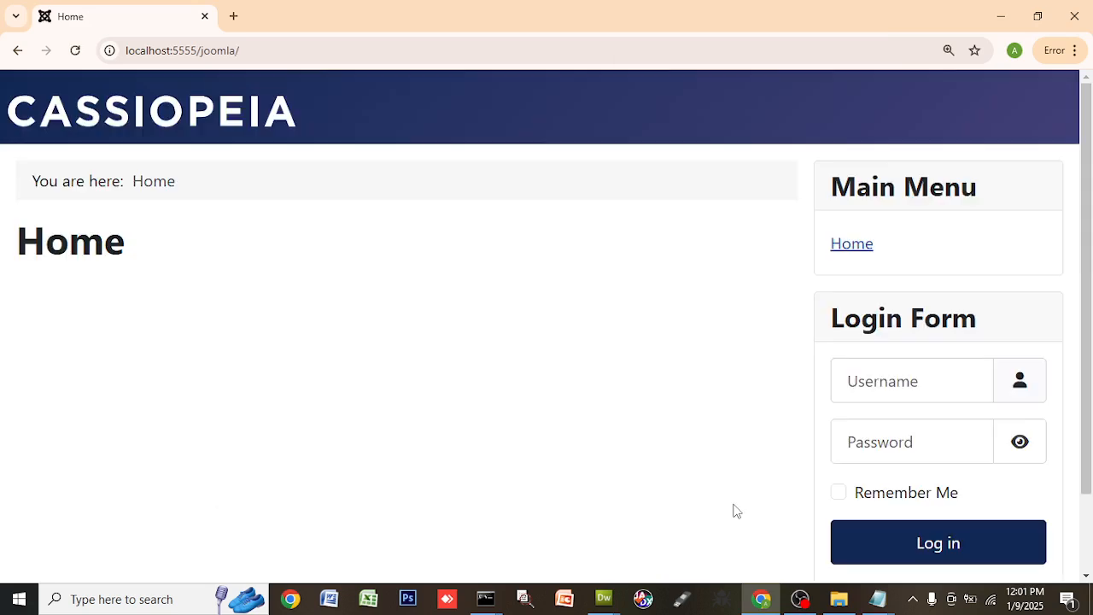
- Extend the address localhost:5555/joomla/ with 'ad' so it autocompletes to the administrator page
{"action": "scroll", "coordinate": [652, 312], "scroll_direction": "down", "scroll_amount": 2}
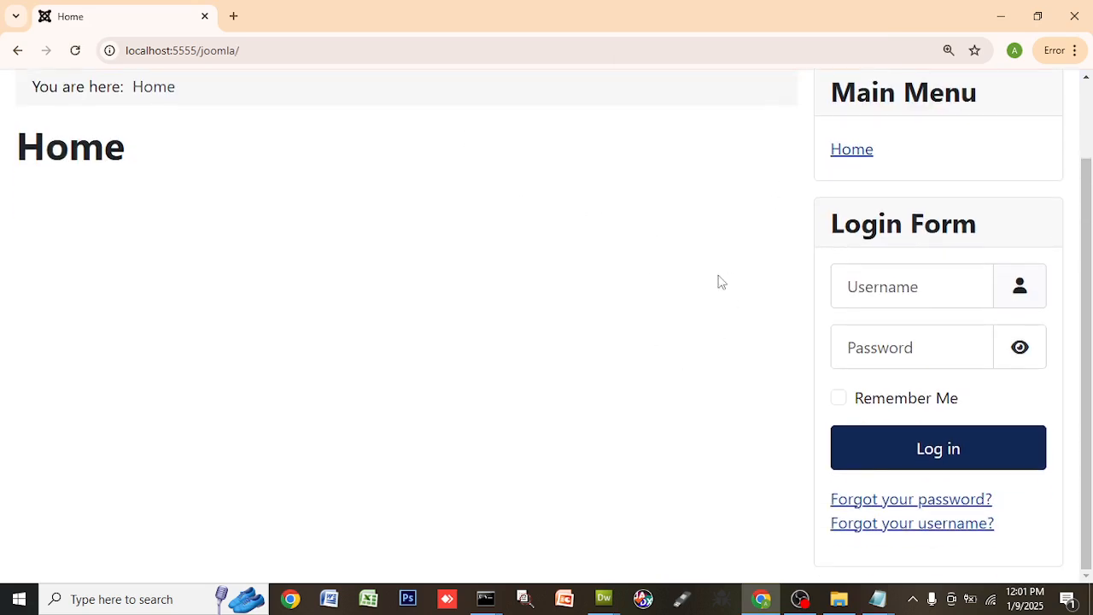
{"action": "left_click", "coordinate": [276, 48]}
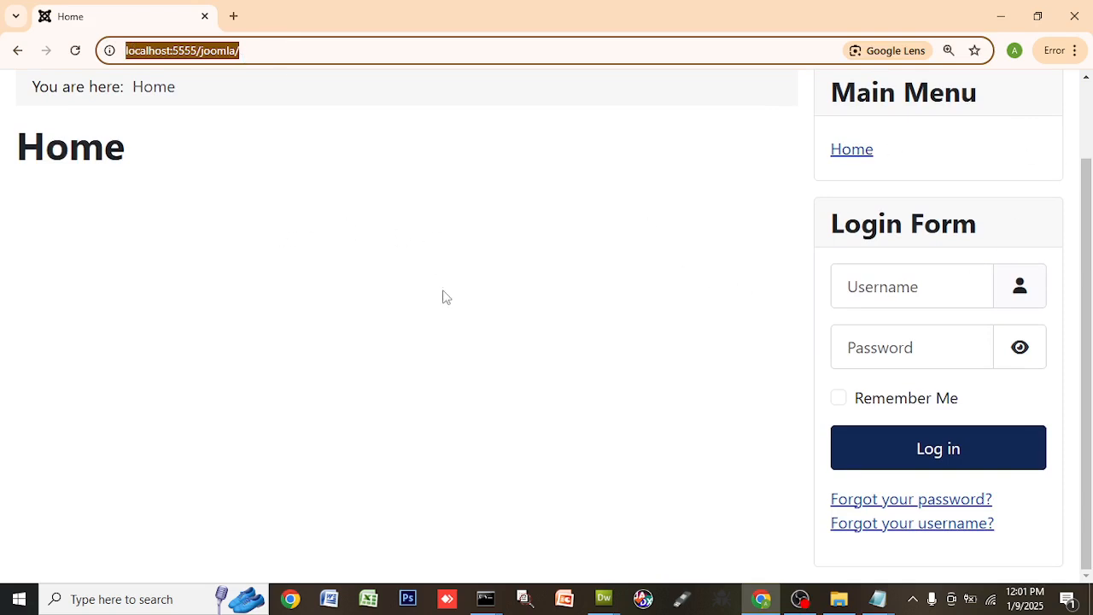
{"action": "scroll", "coordinate": [476, 271], "scroll_direction": "up", "scroll_amount": 1}
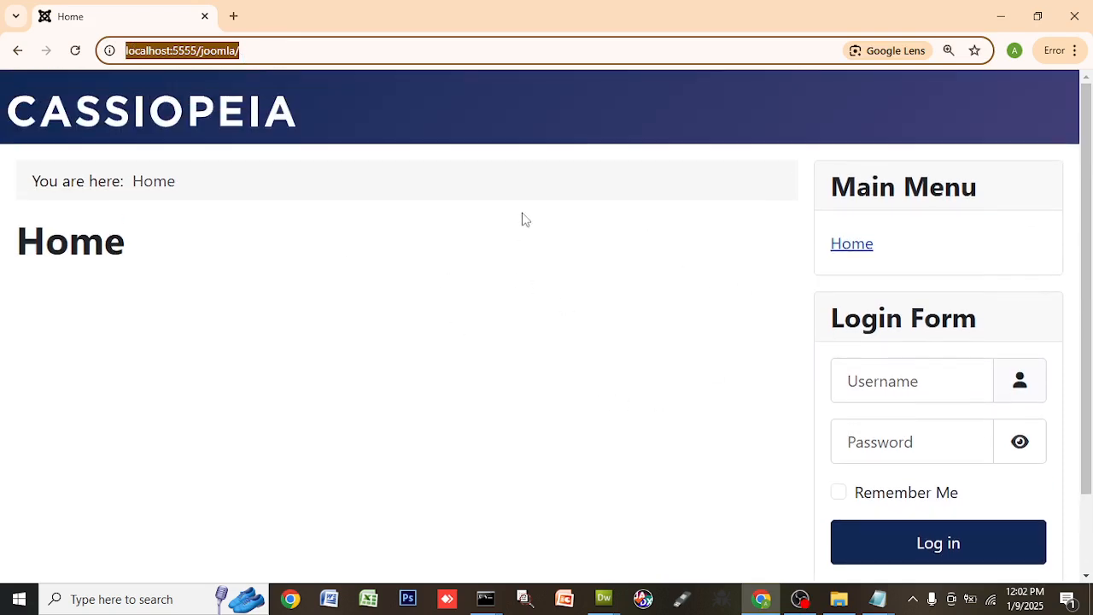
{"action": "scroll", "coordinate": [438, 322], "scroll_direction": "down", "scroll_amount": 1}
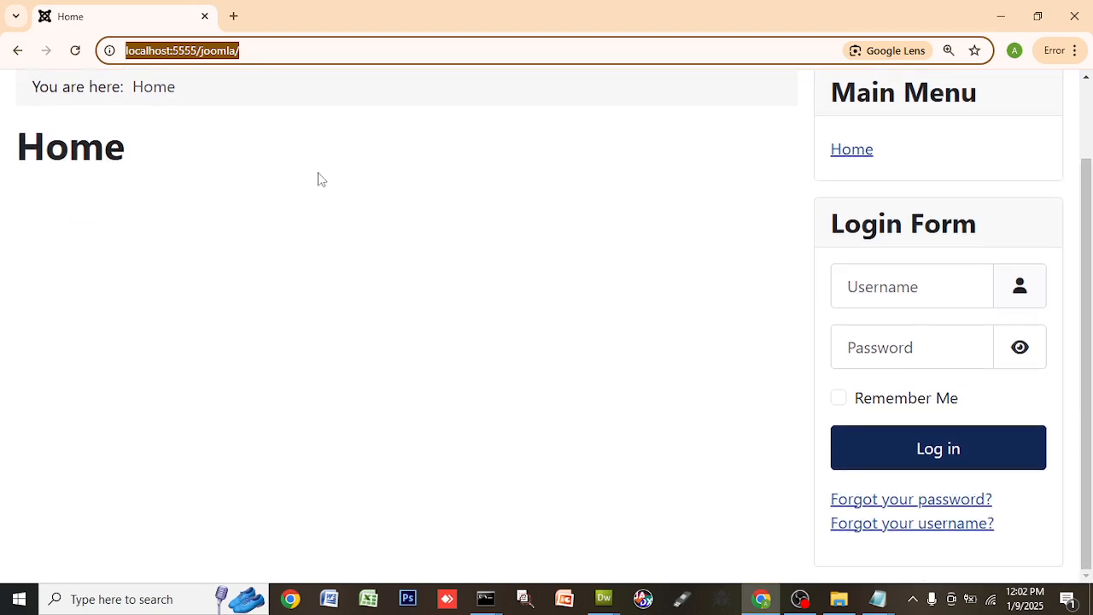
{"action": "left_click", "coordinate": [324, 44]}
{"action": "type", "text": "ad"}
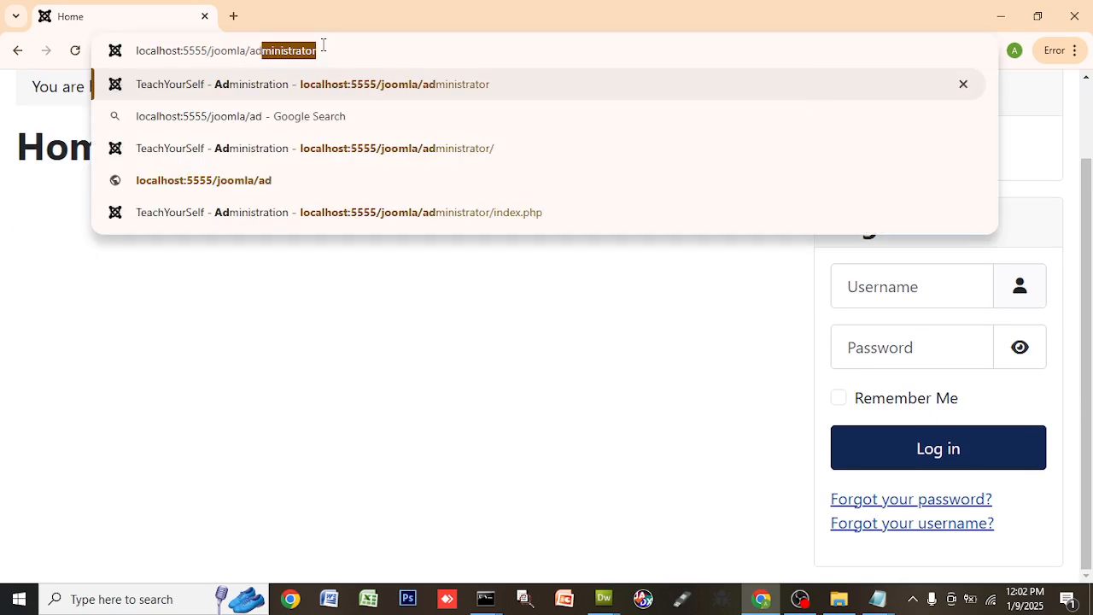
- Load /administrator and try logging in as 'su' with the super-user password, which is rejected
{"action": "key", "text": "Return"}
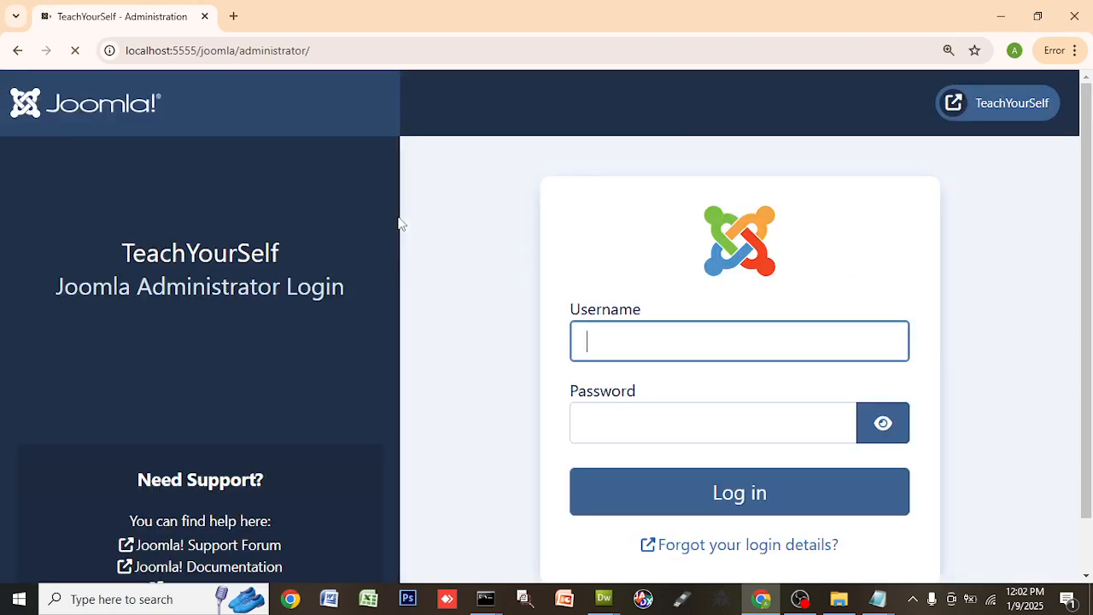
{"action": "type", "text": "su"}
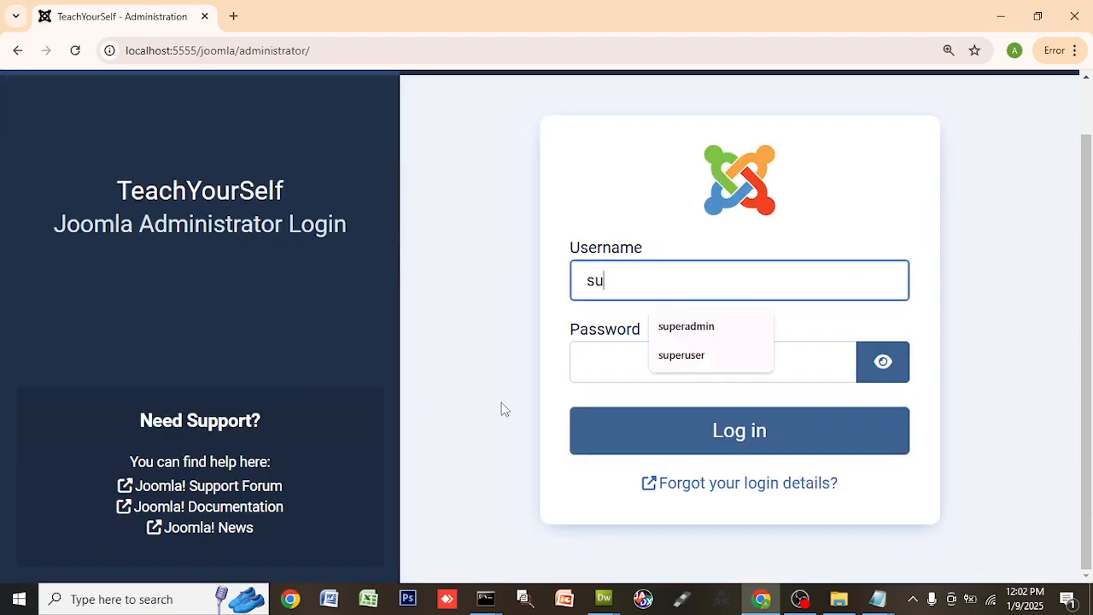
{"action": "key", "text": "Tab"}
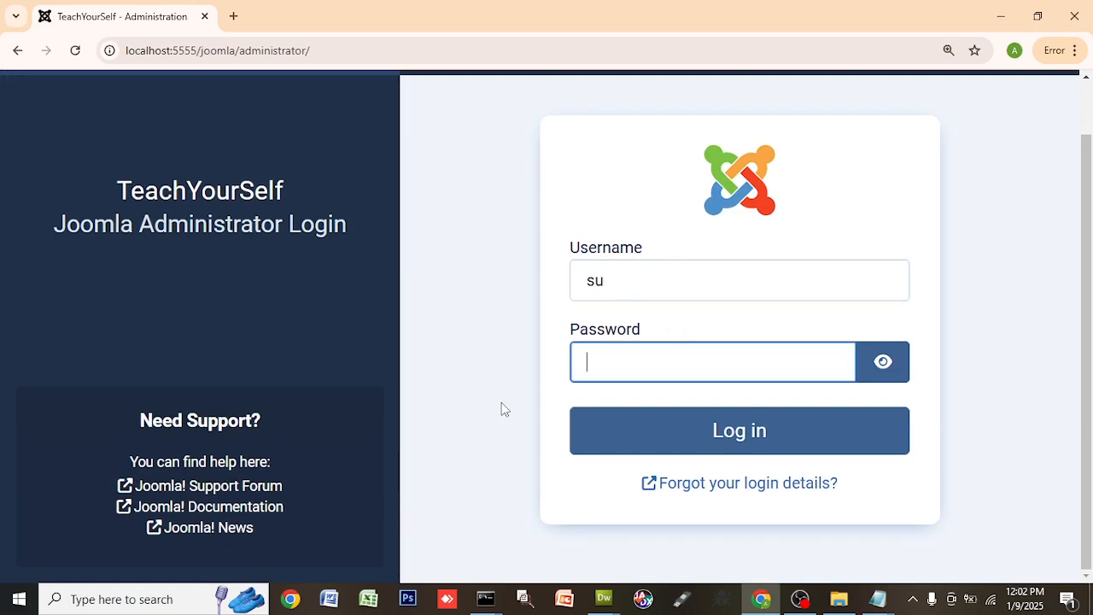
{"action": "type", "text": "*"}
{"action": "left_click", "coordinate": [882, 362]}
{"action": "type", "text": "upera"}
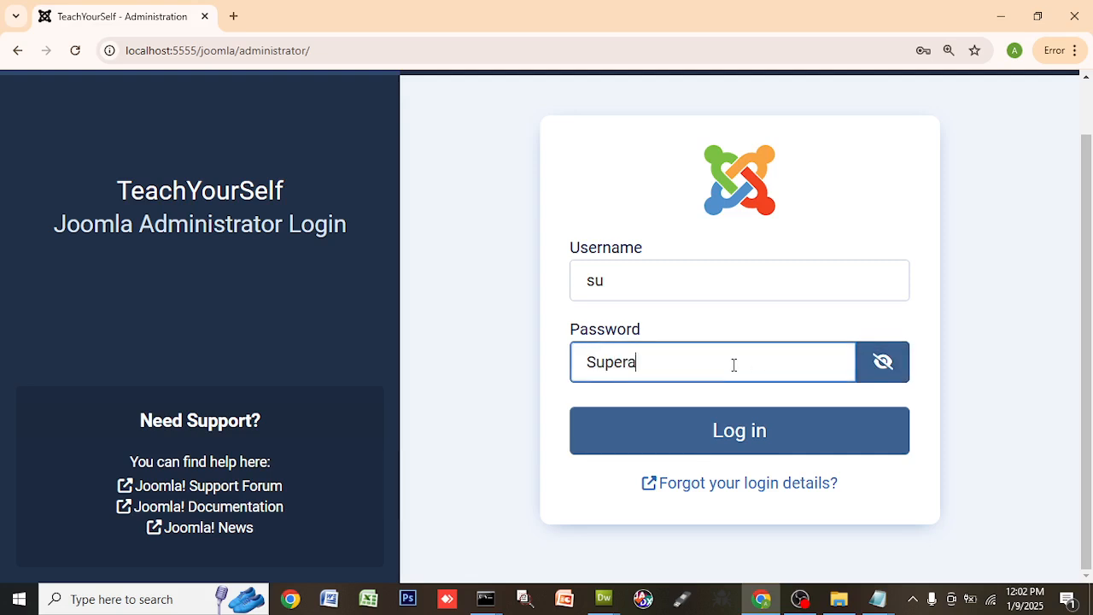
{"action": "type", "text": "dmin123"}
{"action": "left_click", "coordinate": [742, 433]}
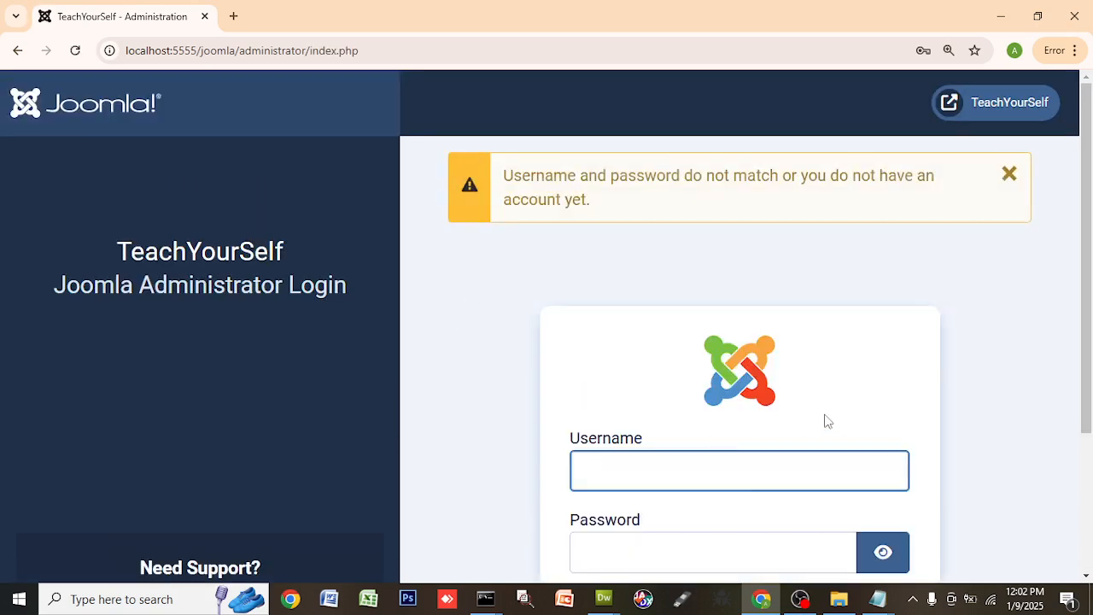
{"action": "scroll", "coordinate": [830, 425], "scroll_direction": "down", "scroll_amount": 2}
- Open the Joomla docs article on resetting the admin password and scroll to Method 2
{"action": "left_click", "coordinate": [744, 478]}
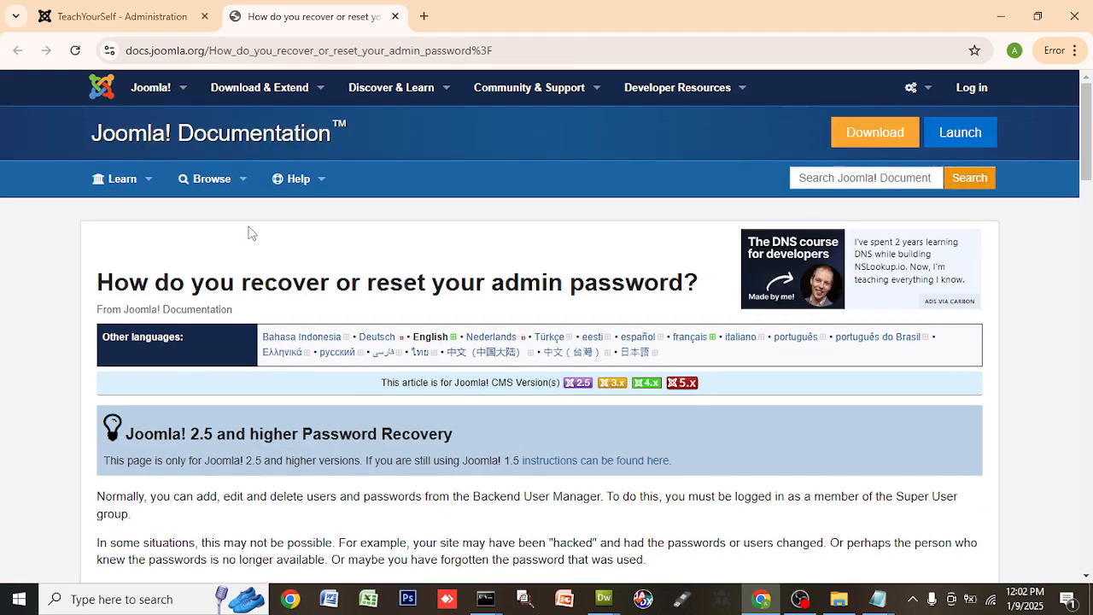
{"action": "left_click_drag", "start_coordinate": [320, 286], "coordinate": [675, 282]}
{"action": "scroll", "coordinate": [680, 316], "scroll_direction": "down", "scroll_amount": 5}
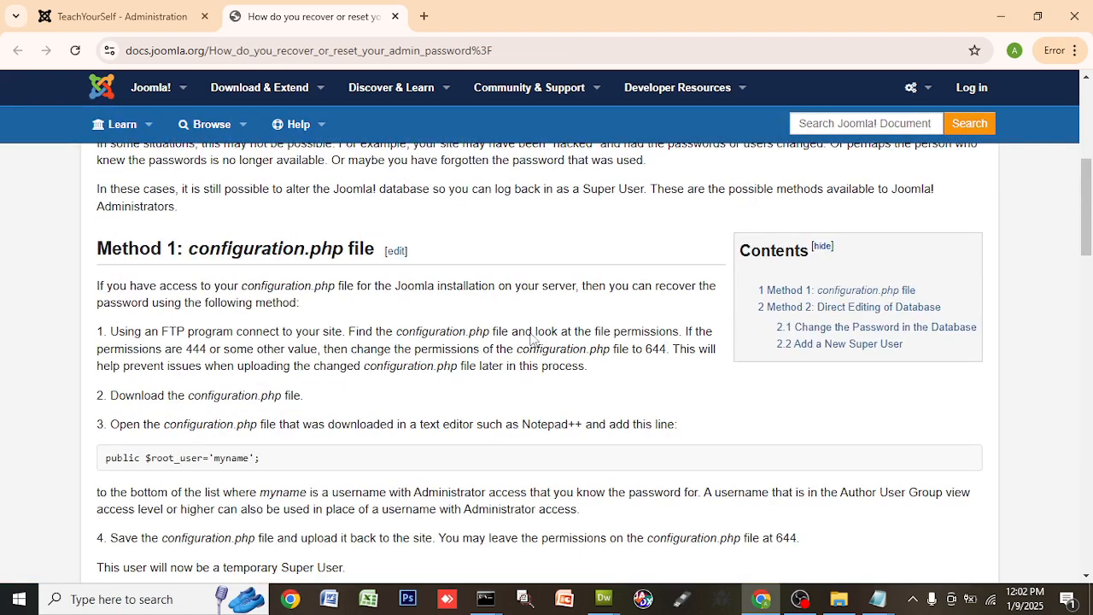
{"action": "scroll", "coordinate": [457, 361], "scroll_direction": "down", "scroll_amount": 4}
{"action": "scroll", "coordinate": [456, 361], "scroll_direction": "up", "scroll_amount": 3}
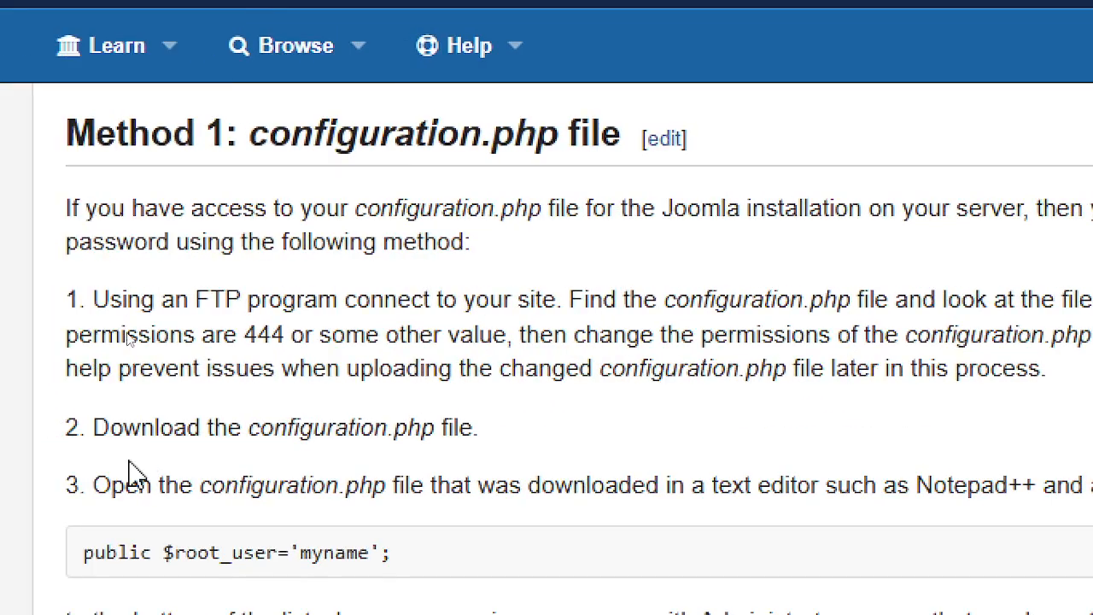
{"action": "scroll", "coordinate": [743, 464], "scroll_direction": "down", "scroll_amount": 6}
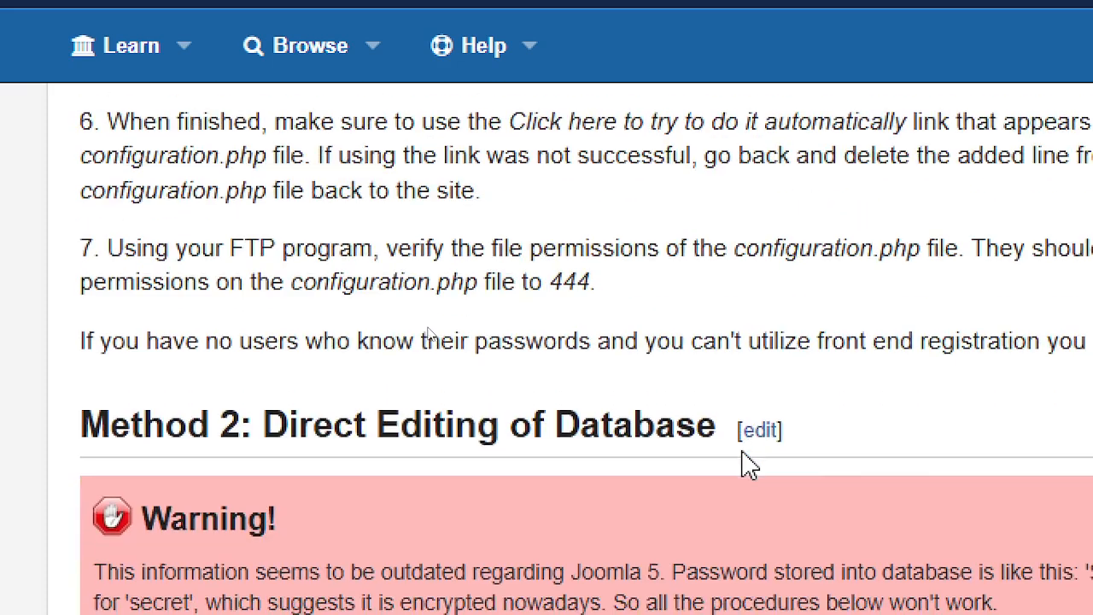
{"action": "scroll", "coordinate": [925, 450], "scroll_direction": "down", "scroll_amount": 3}
{"action": "scroll", "coordinate": [925, 451], "scroll_direction": "down", "scroll_amount": 10}
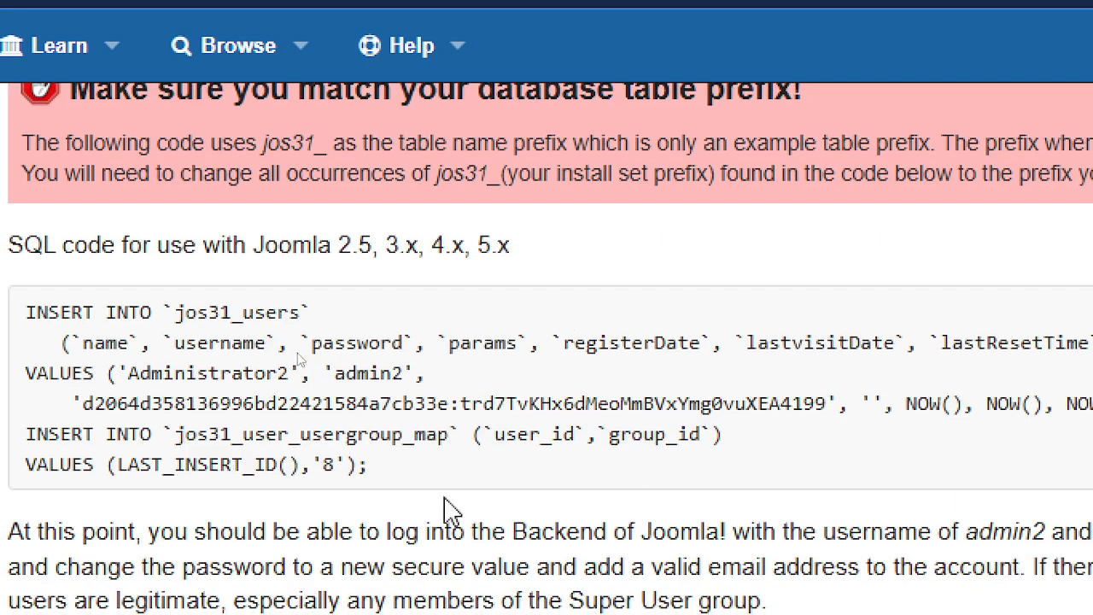
- Copy the Method 2 SQL block inserting an admin2 super user into jos31_users
{"action": "left_click_drag", "start_coordinate": [366, 465], "coordinate": [33, 309]}
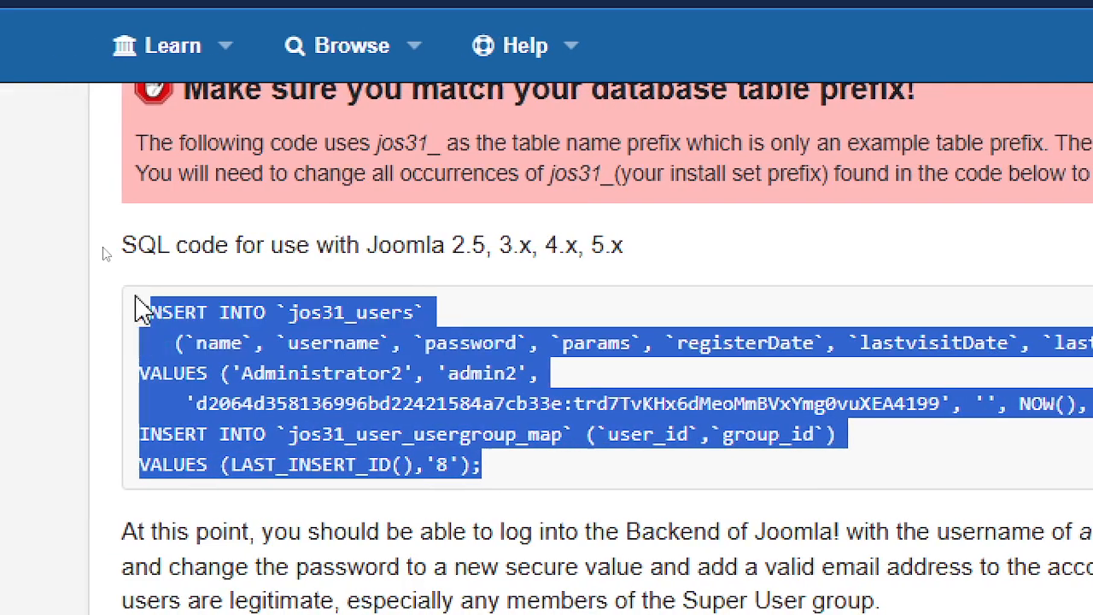
{"action": "right_click", "coordinate": [323, 357]}
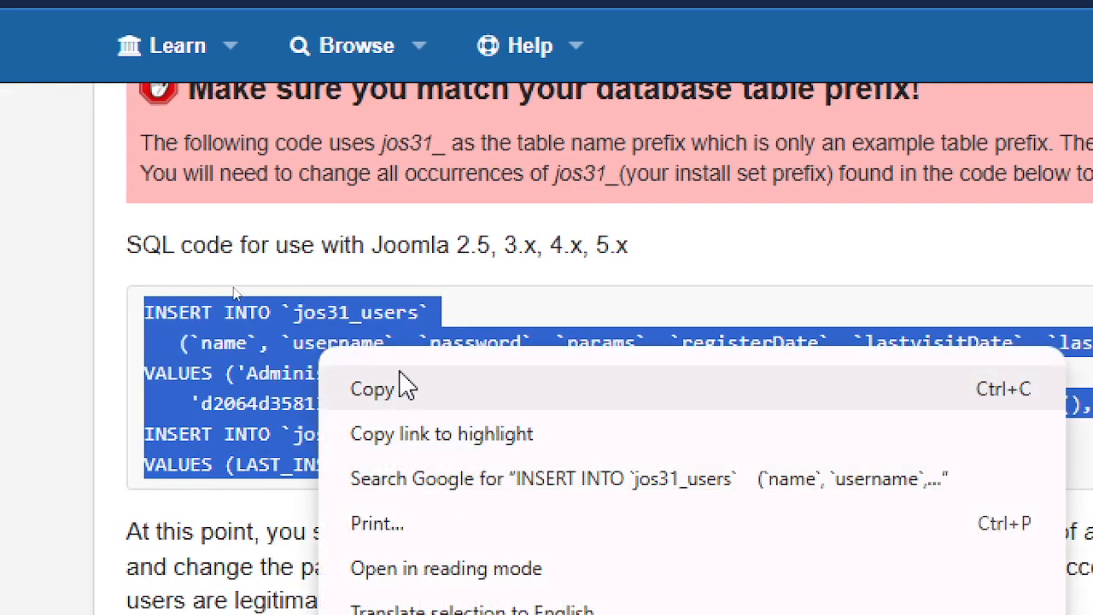
{"action": "left_click", "coordinate": [405, 388]}
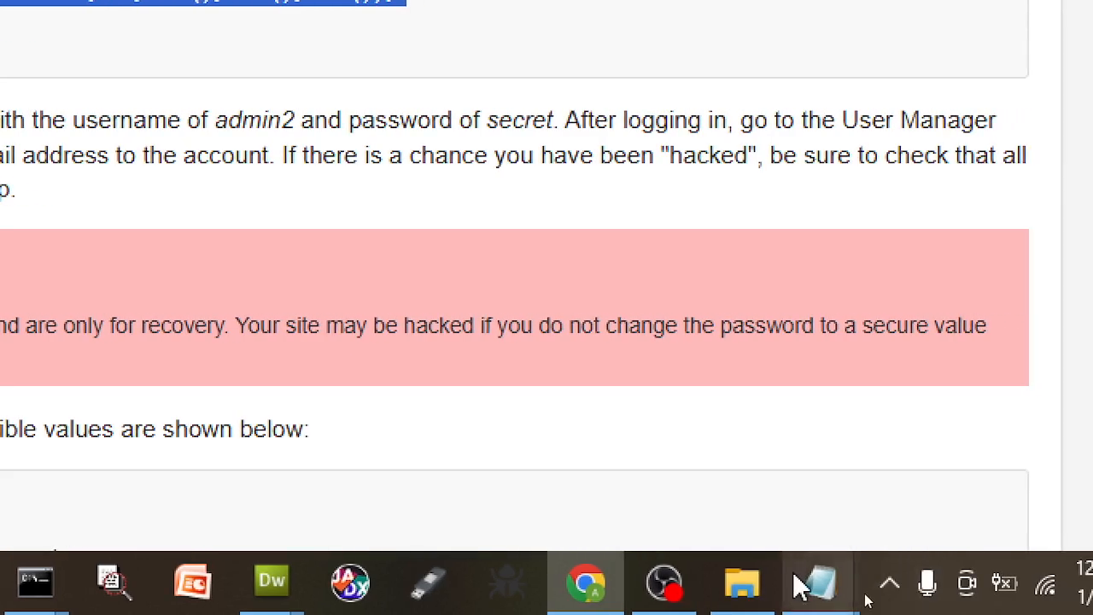
- Close the older Notepad document
{"action": "mouse_move", "coordinate": [807, 586]}
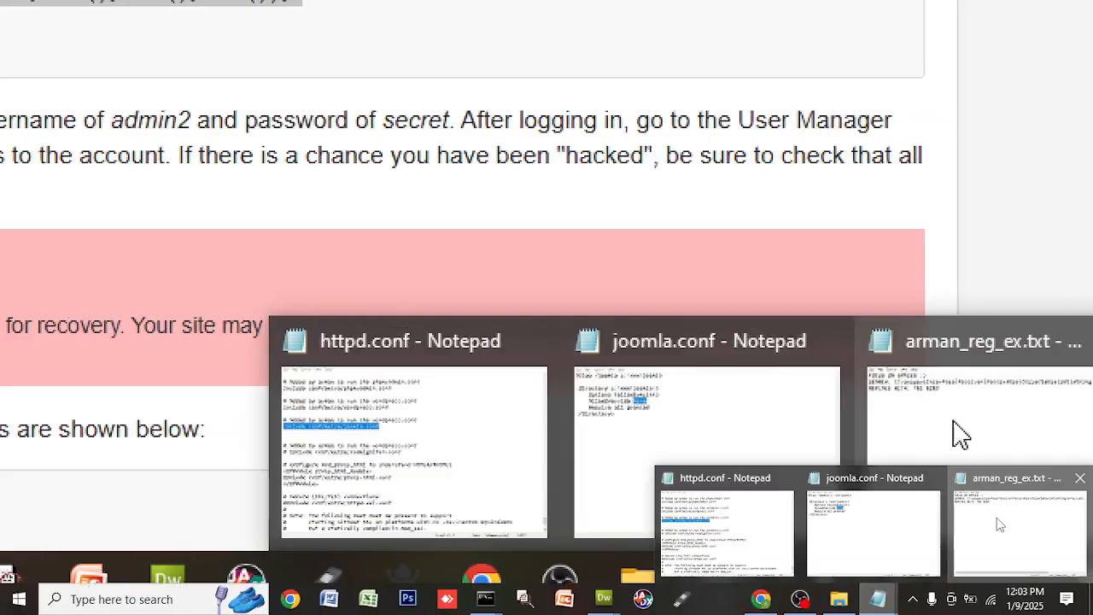
{"action": "left_click", "coordinate": [961, 434]}
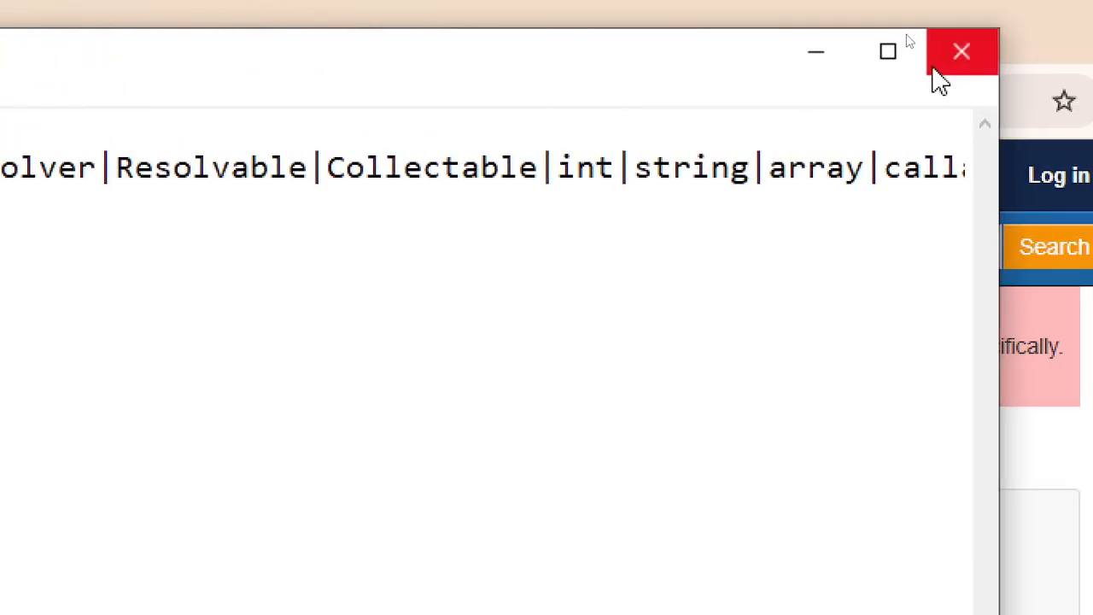
{"action": "left_click", "coordinate": [957, 65]}
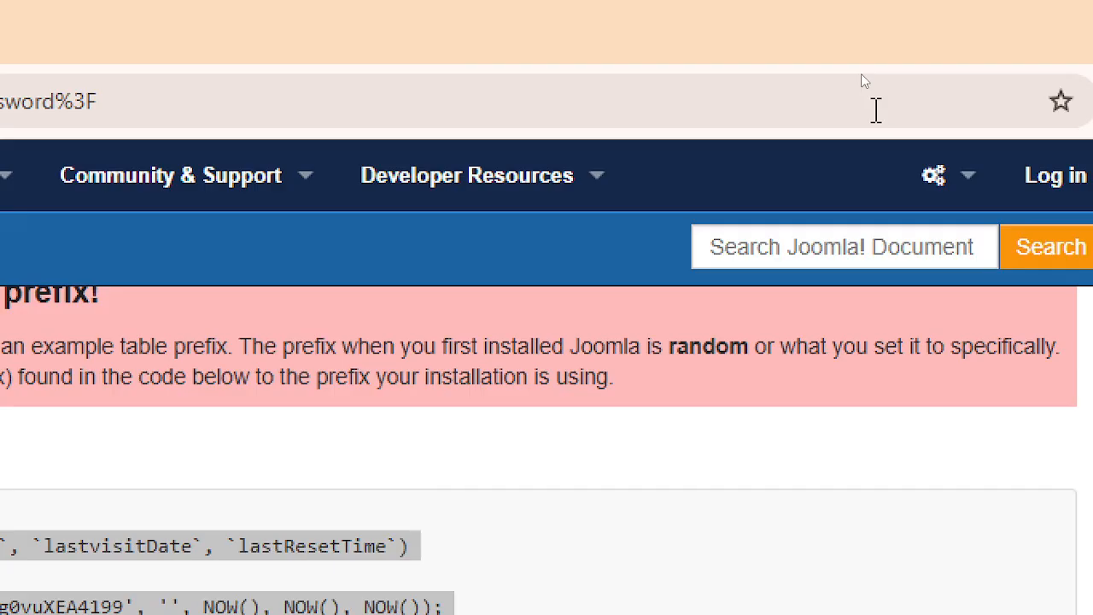
- From the second Command Prompt window, run notepad to launch a fresh blank document
{"action": "mouse_move", "coordinate": [751, 594]}
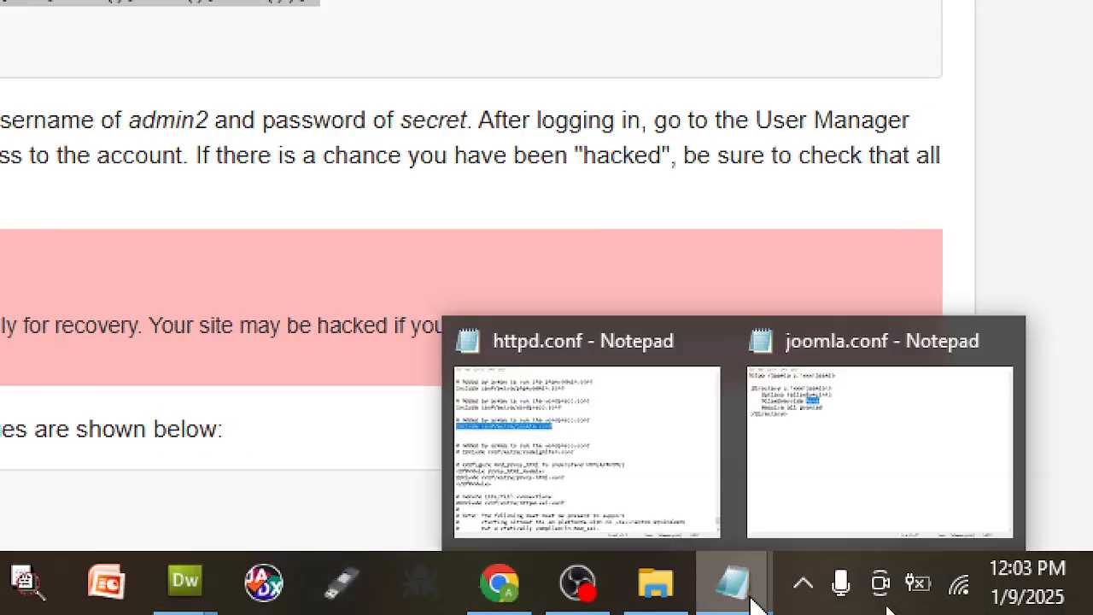
{"action": "mouse_move", "coordinate": [893, 469]}
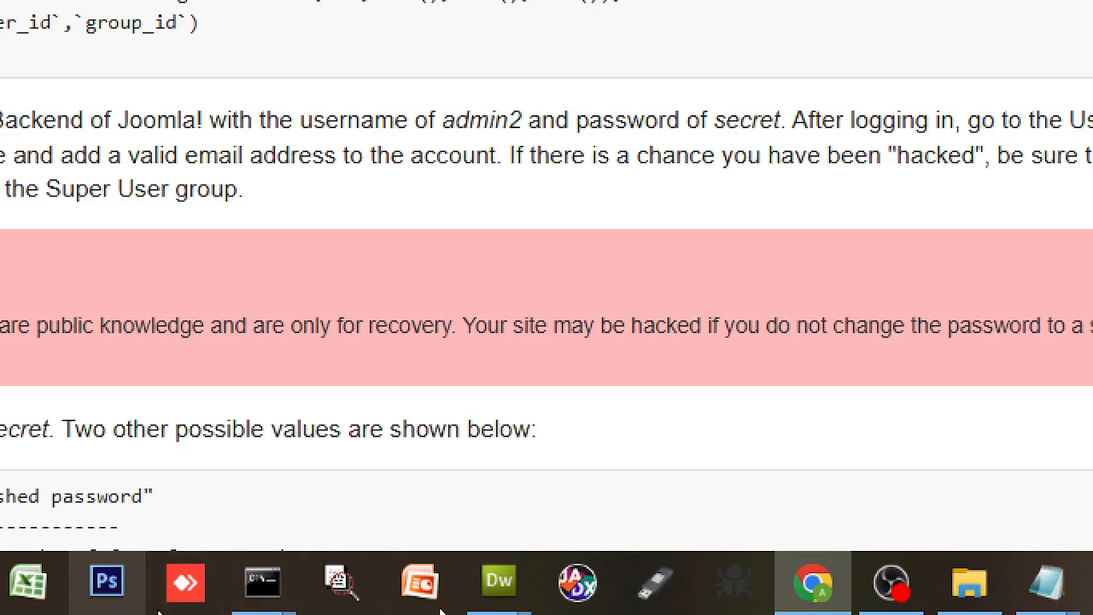
{"action": "left_click", "coordinate": [269, 600]}
{"action": "left_click", "coordinate": [590, 528]}
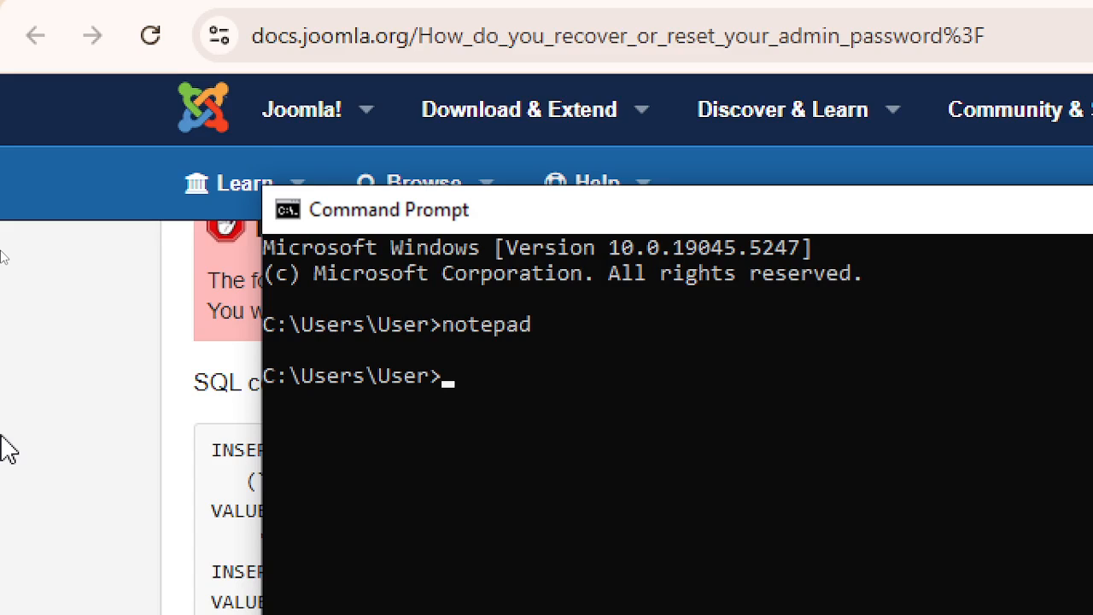
{"action": "type", "text": "notepad"}
{"action": "key", "text": "Return"}
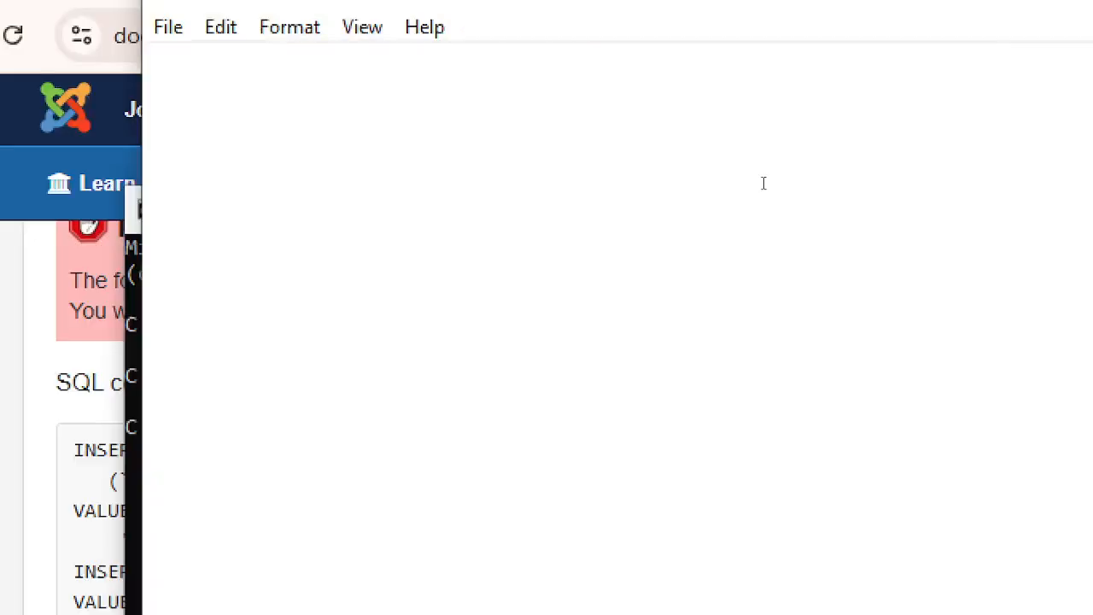
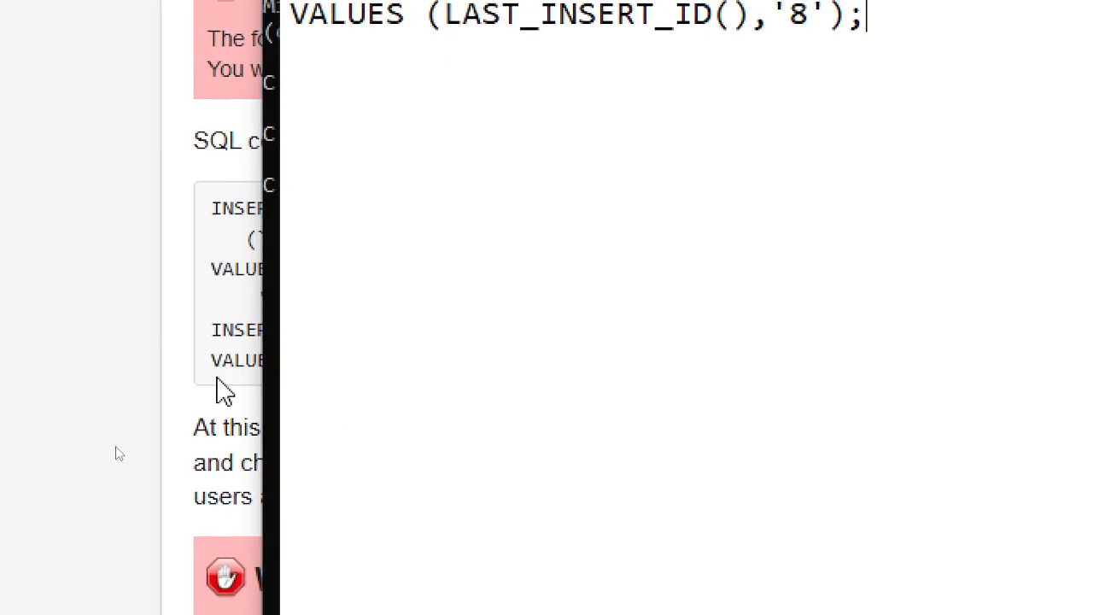
- Return to the MariaDB console and scroll up to review the joomla_db tables and skqmv_users structure
{"action": "mouse_move", "coordinate": [923, 591]}
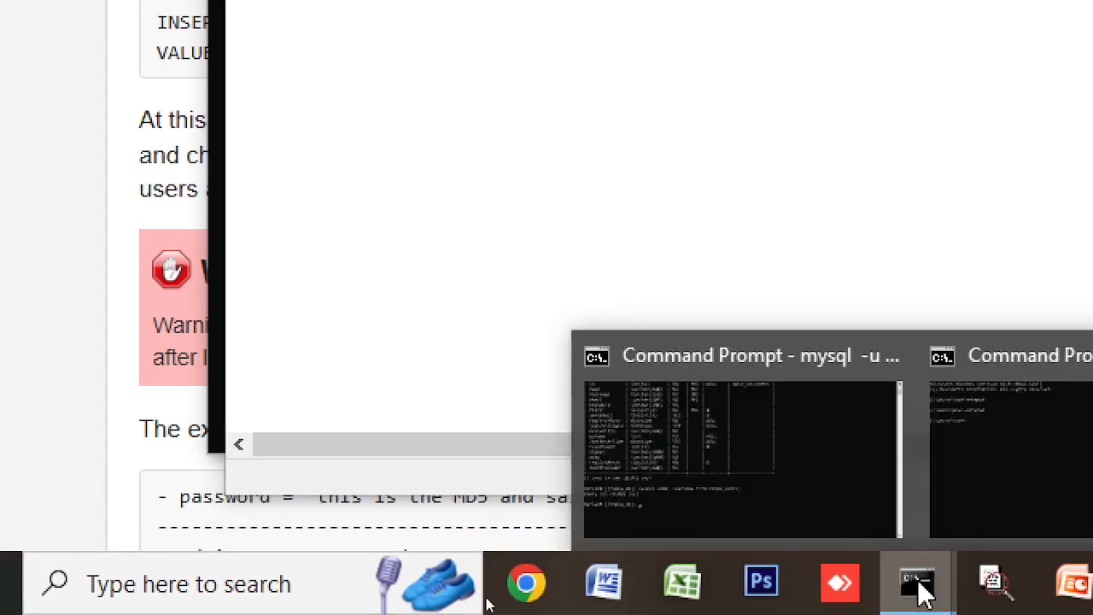
{"action": "left_click", "coordinate": [763, 488]}
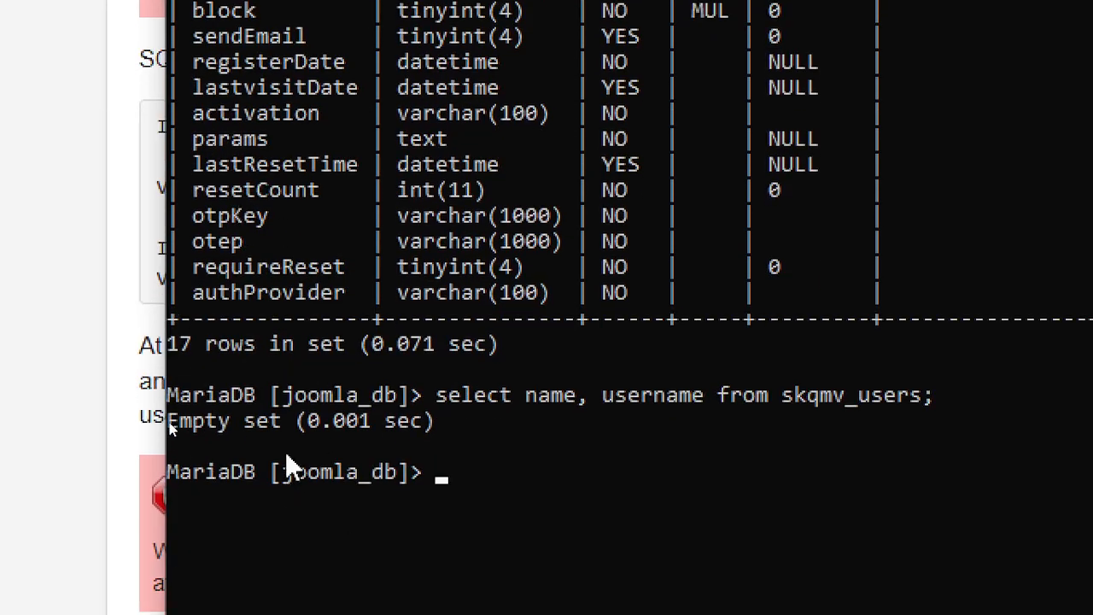
{"action": "scroll", "coordinate": [541, 398], "scroll_direction": "up", "scroll_amount": 4}
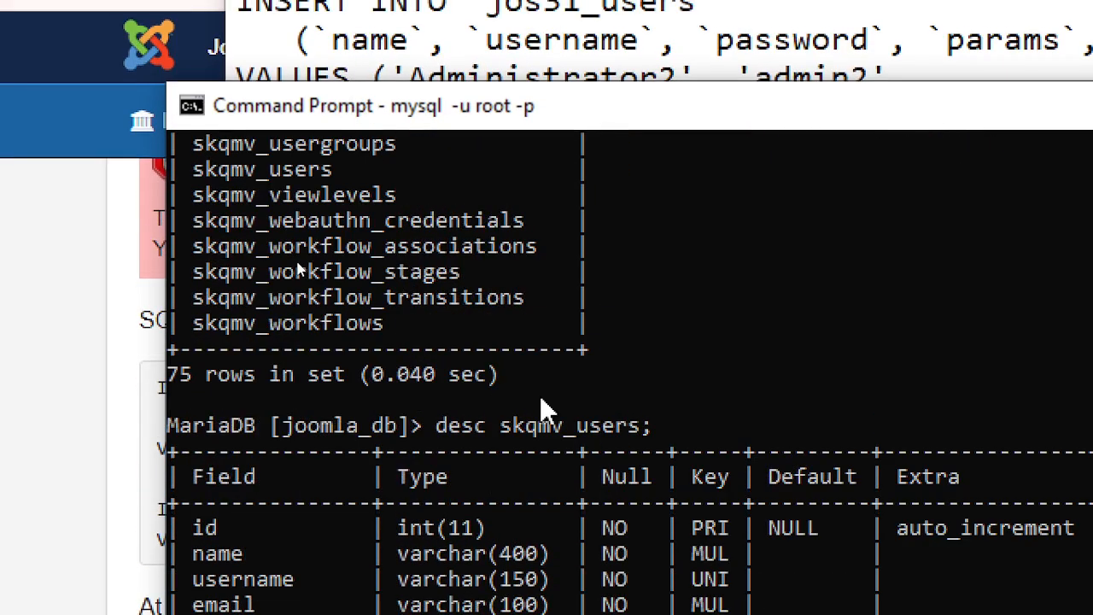
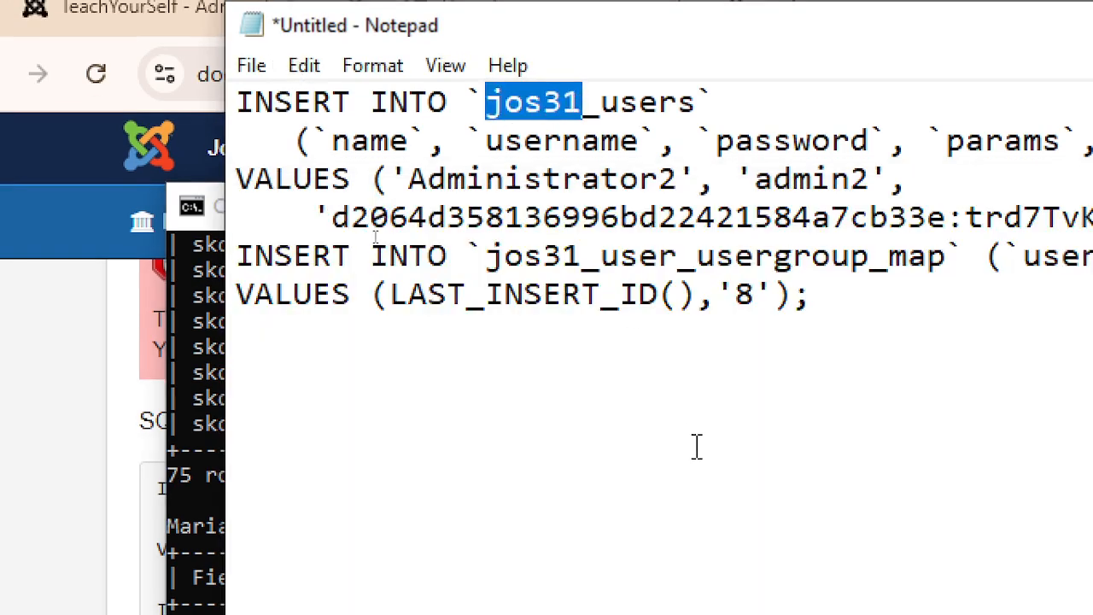
- Bring up Notepad's Replace dialog with the jos31 table prefix as the search text
{"action": "key", "text": "ctrl+f"}
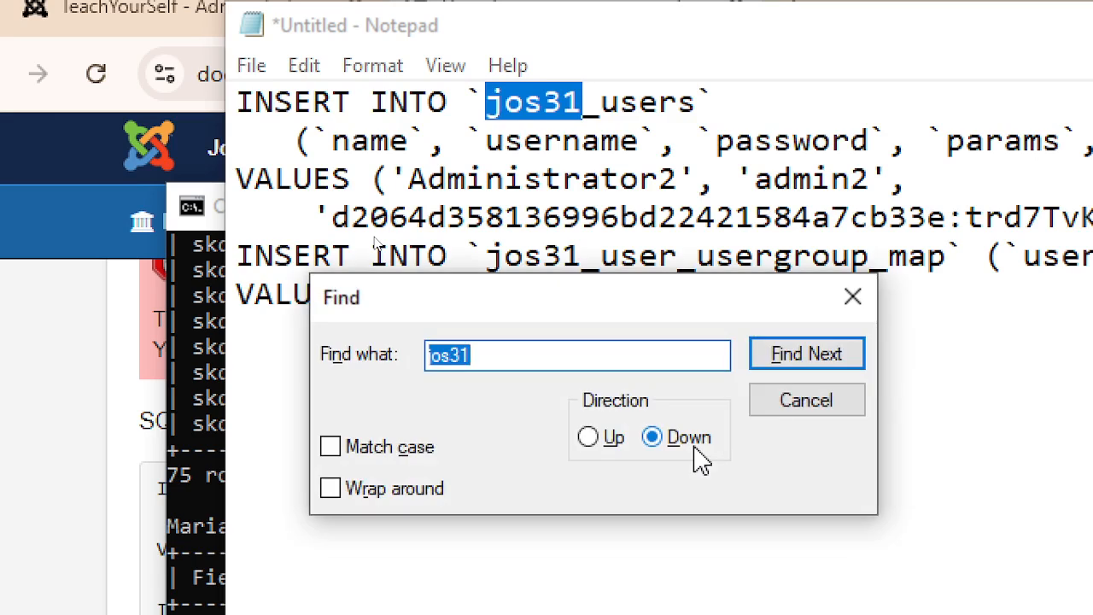
{"action": "key", "text": "Escape"}
{"action": "key", "text": "ctrl+h"}
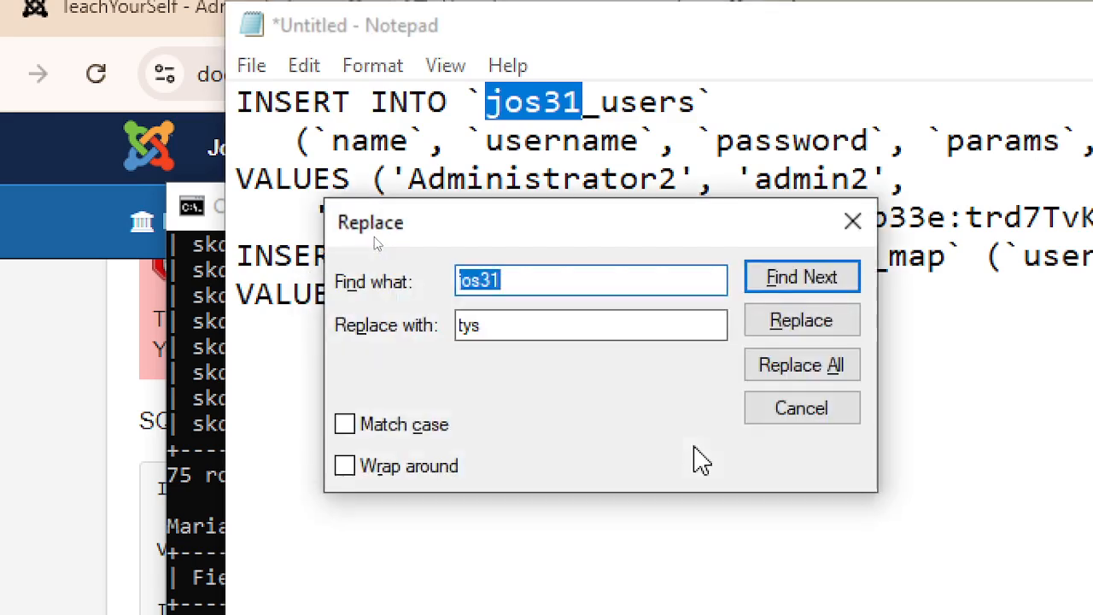
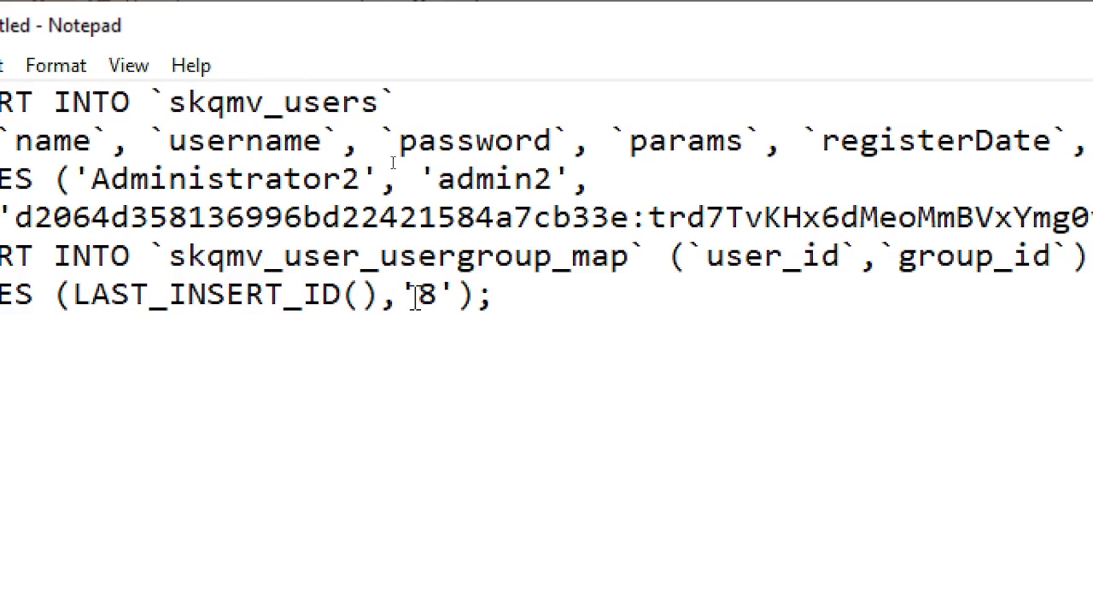
- Replace the group_id value 8 with 0 in the LAST_INSERT_ID usergroup map insert line
{"action": "double_click", "coordinate": [429, 295]}
{"action": "type", "text": "0"}
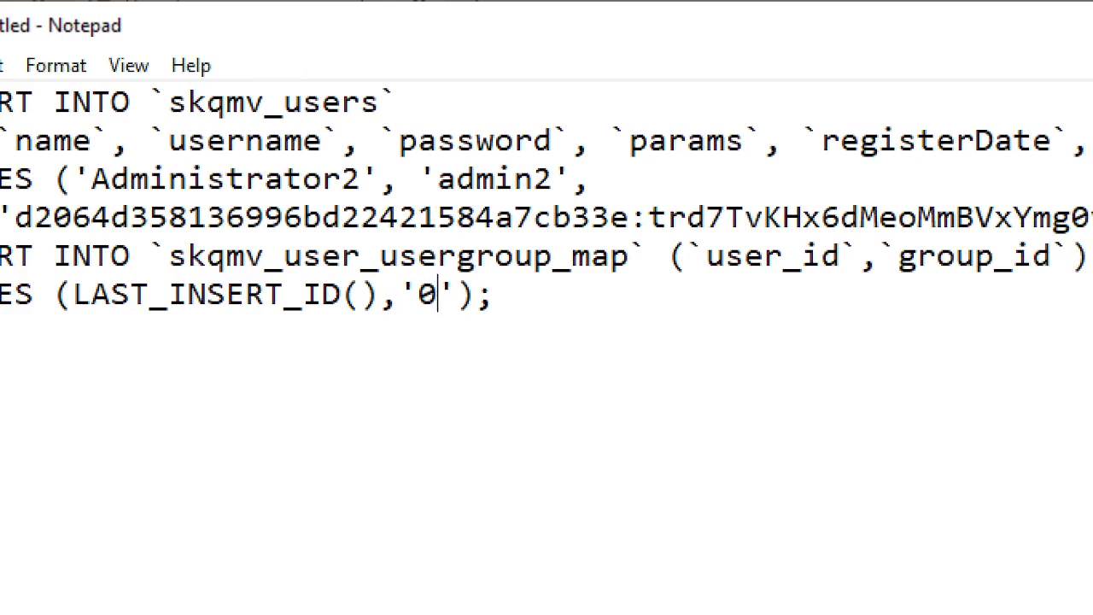
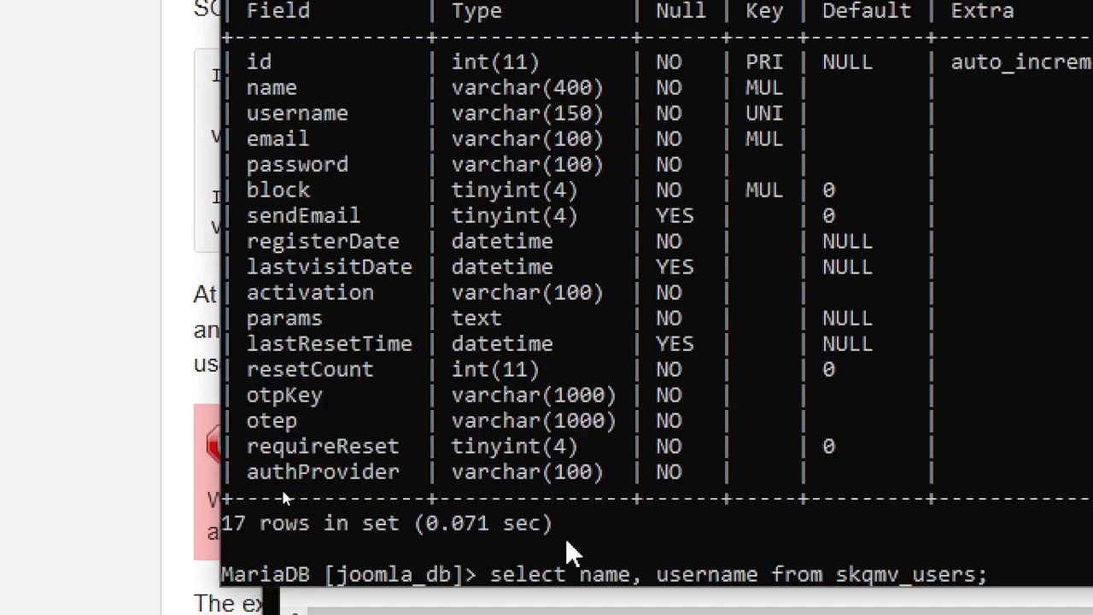
- Run SELECT name, username FROM skqmv_users twice, confirming it returns an empty set
{"action": "key", "text": "Return"}
{"action": "key", "text": "Up"}
{"action": "key", "text": "Return"}
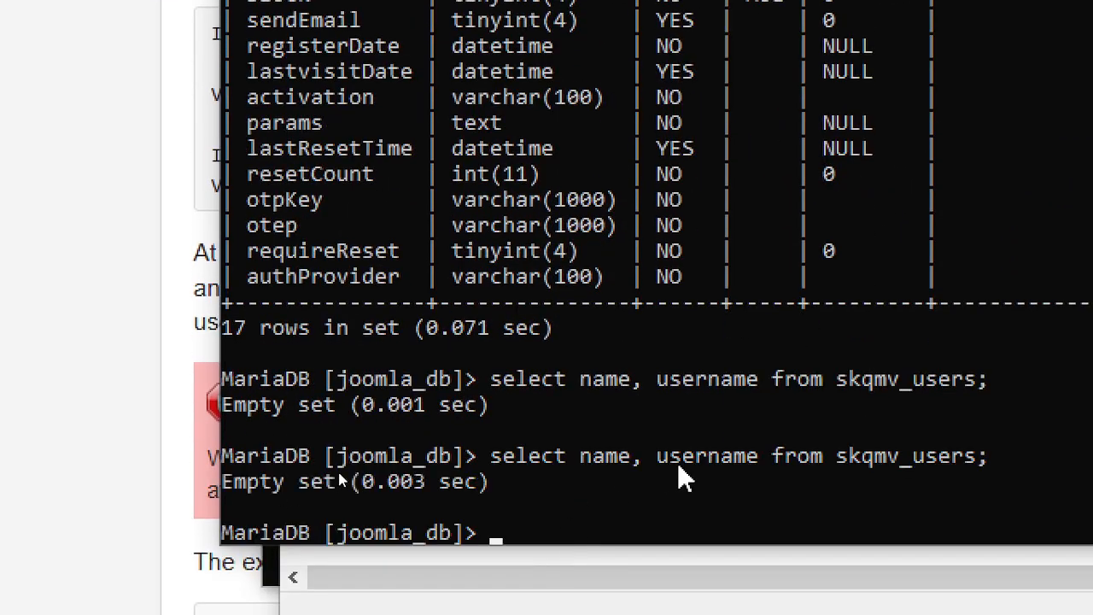
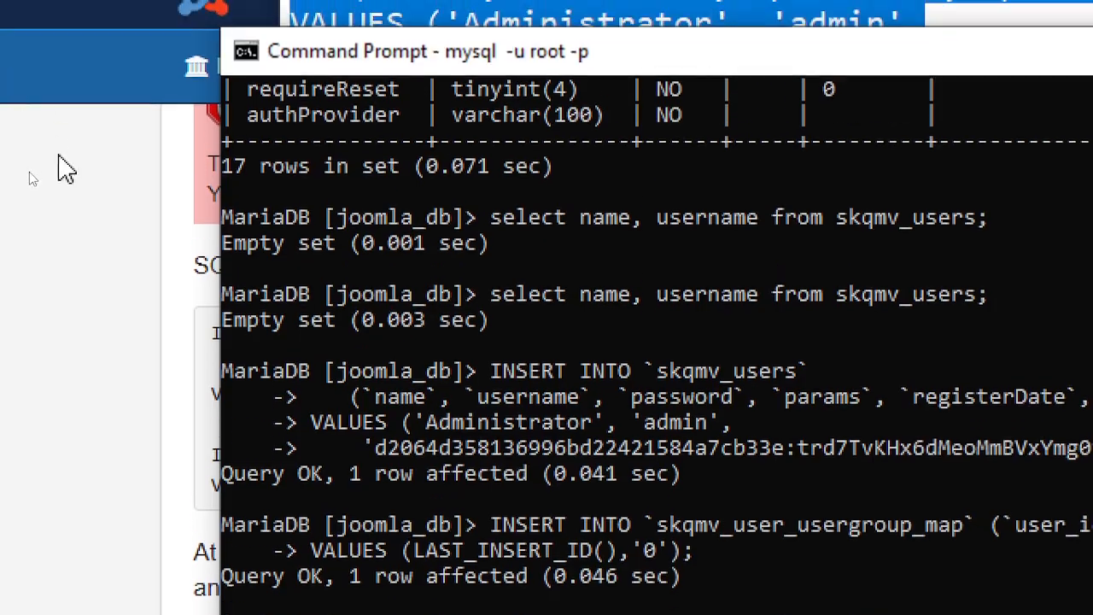
- Bring the Joomla password recovery docs page back and scroll past its SQL code to the Warning box
{"action": "left_click", "coordinate": [67, 69]}
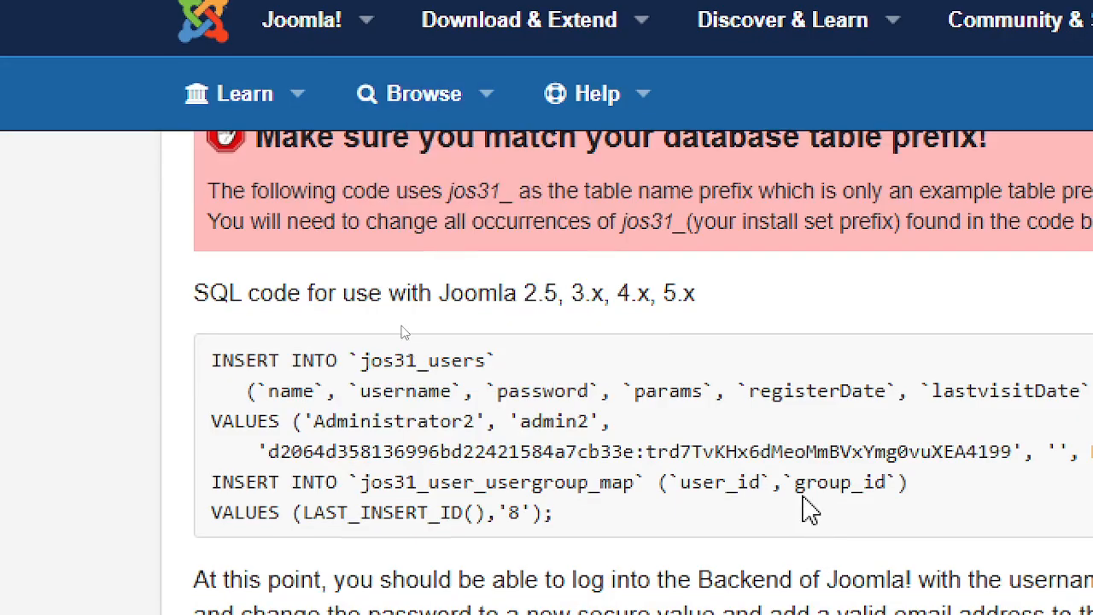
{"action": "scroll", "coordinate": [807, 510], "scroll_direction": "down", "scroll_amount": 3}
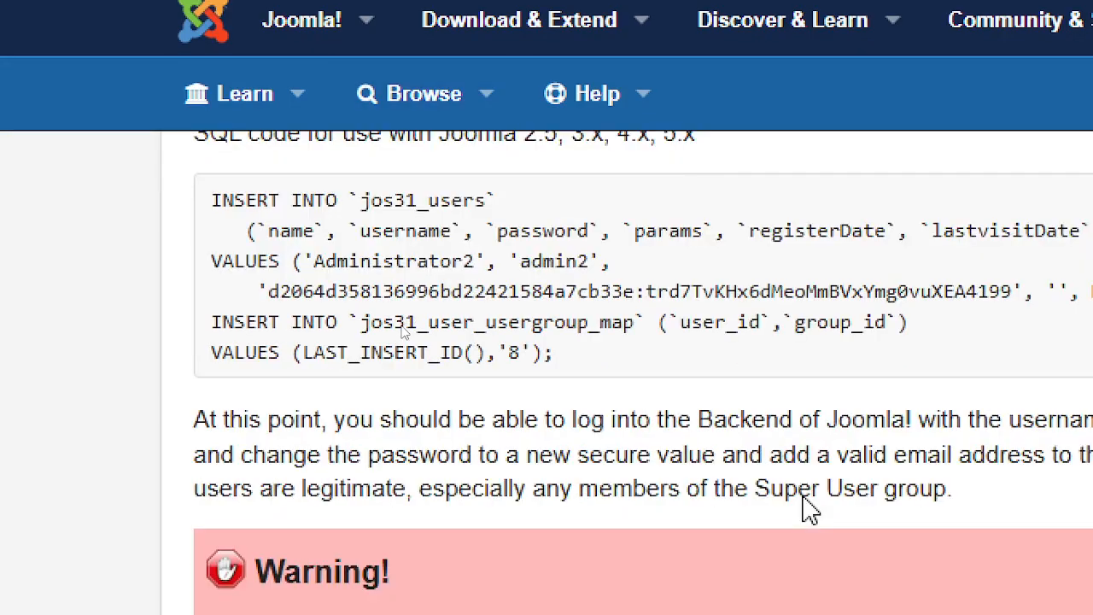
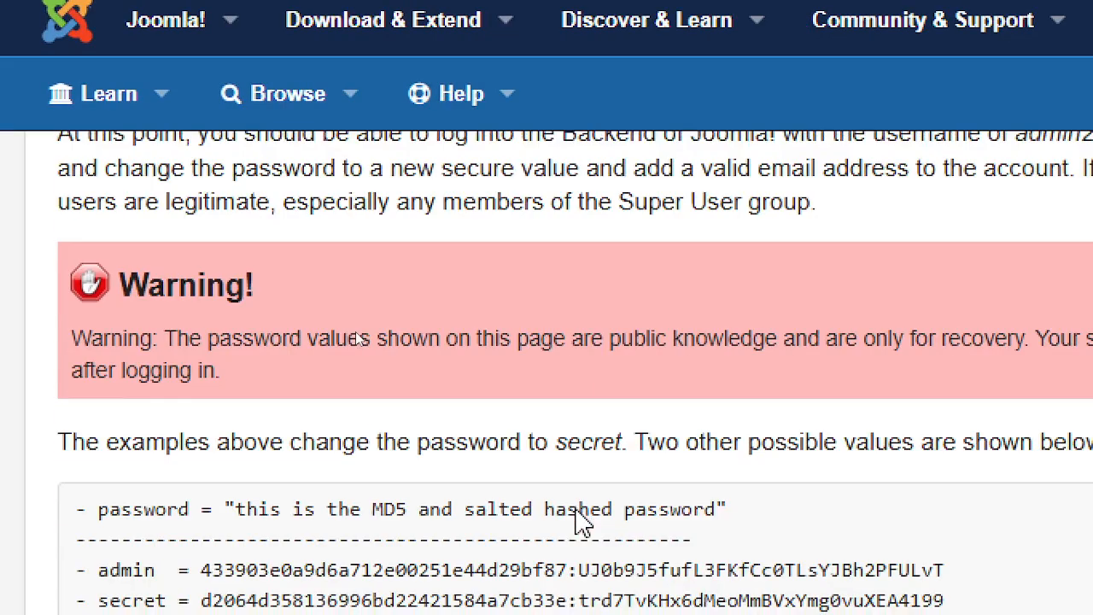
- Highlight the docs page's Warning about publicly known password values, then clear the selection
{"action": "scroll", "coordinate": [757, 446], "scroll_direction": "up", "scroll_amount": 5}
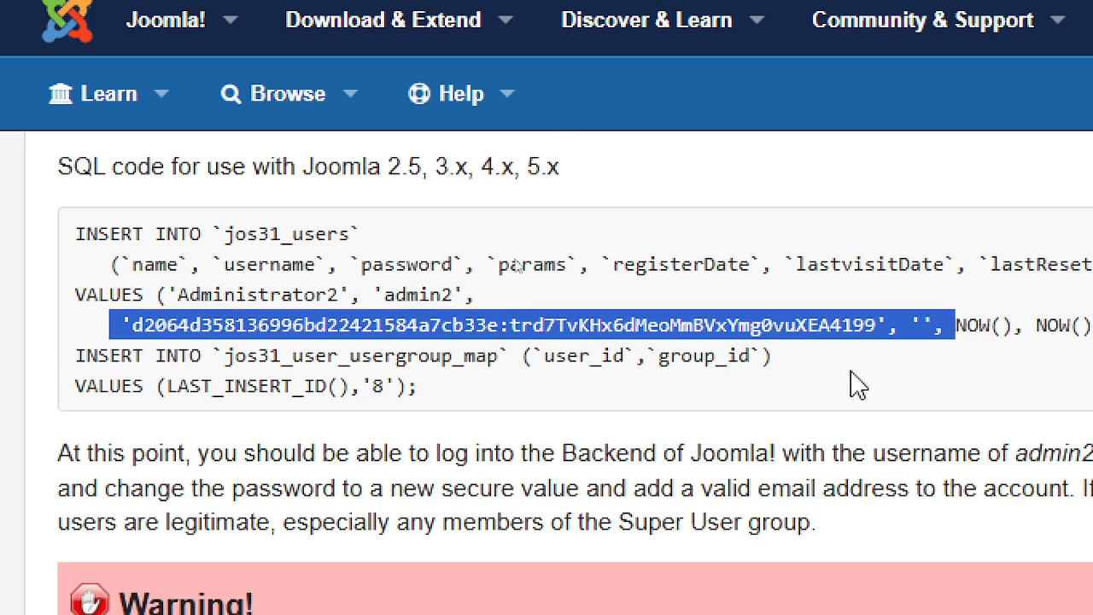
{"action": "scroll", "coordinate": [908, 439], "scroll_direction": "down", "scroll_amount": 5}
{"action": "left_click_drag", "start_coordinate": [289, 344], "coordinate": [1092, 350]}
{"action": "mouse_move", "coordinate": [961, 363]}
{"action": "left_mouse_down"}
{"action": "mouse_move", "coordinate": [952, 361]}
{"action": "mouse_move", "coordinate": [974, 355]}
{"action": "left_mouse_up"}
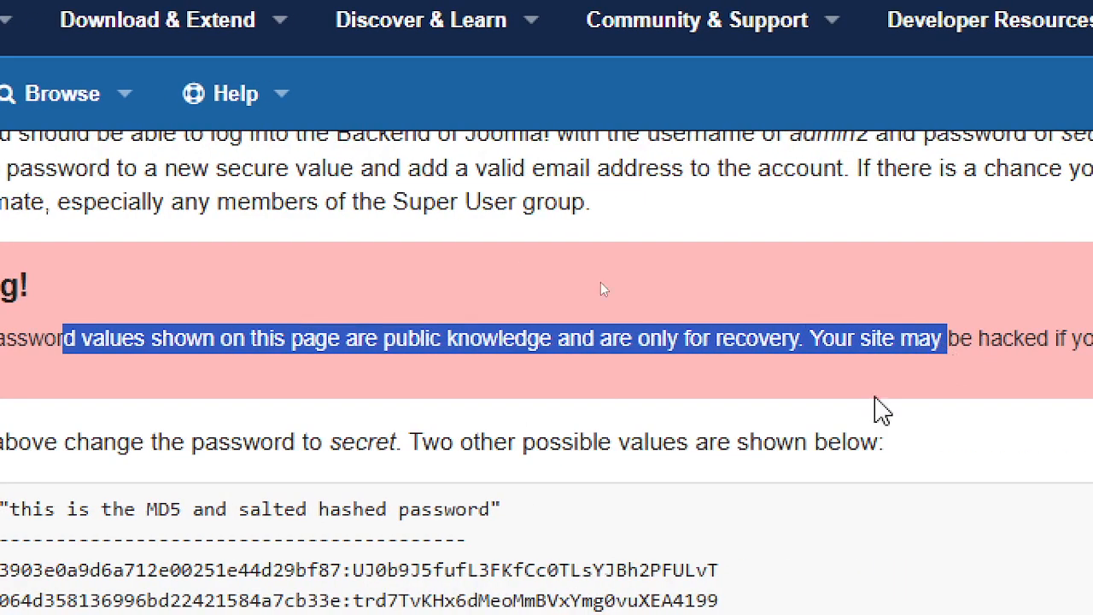
{"action": "left_click", "coordinate": [892, 365]}
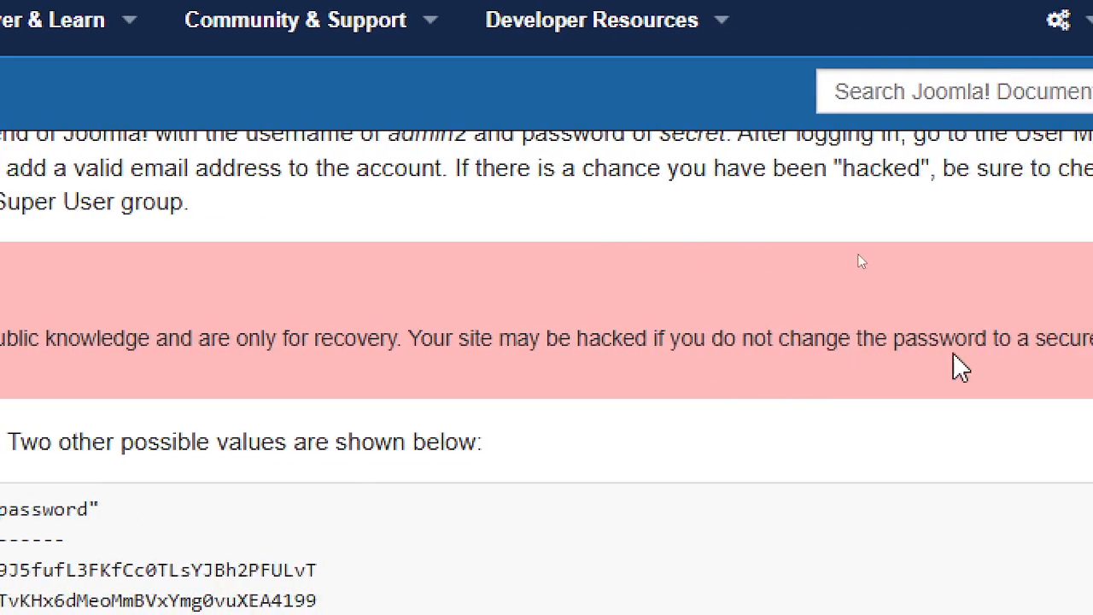
- Highlight the example admin user and secret hash lines in the docs' SQL
{"action": "scroll", "coordinate": [257, 418], "scroll_direction": "up", "scroll_amount": 3}
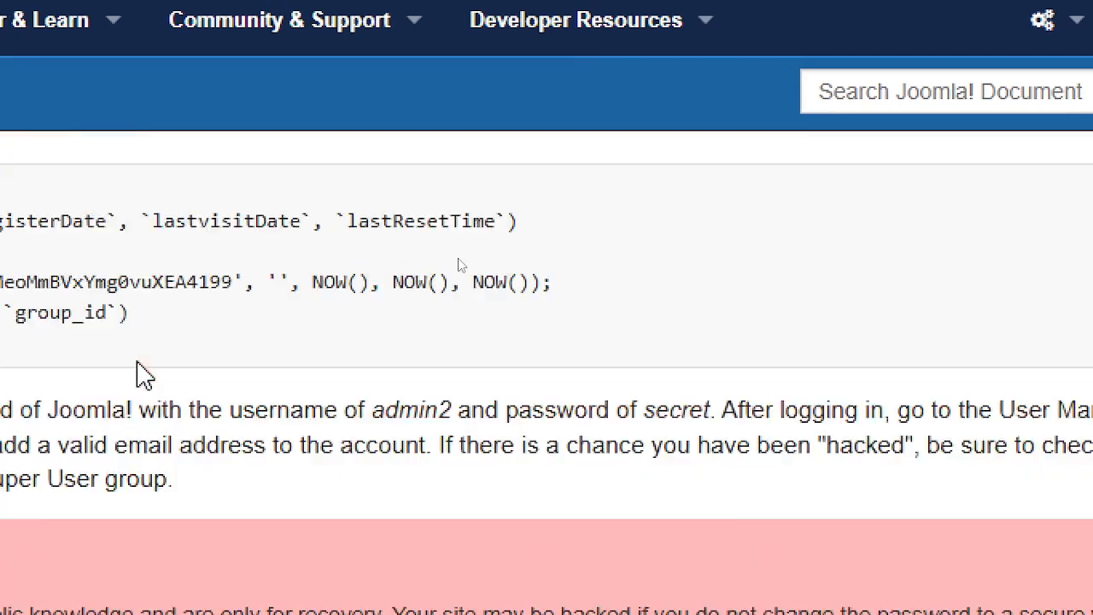
{"action": "scroll", "coordinate": [143, 375], "scroll_direction": "up", "scroll_amount": 1}
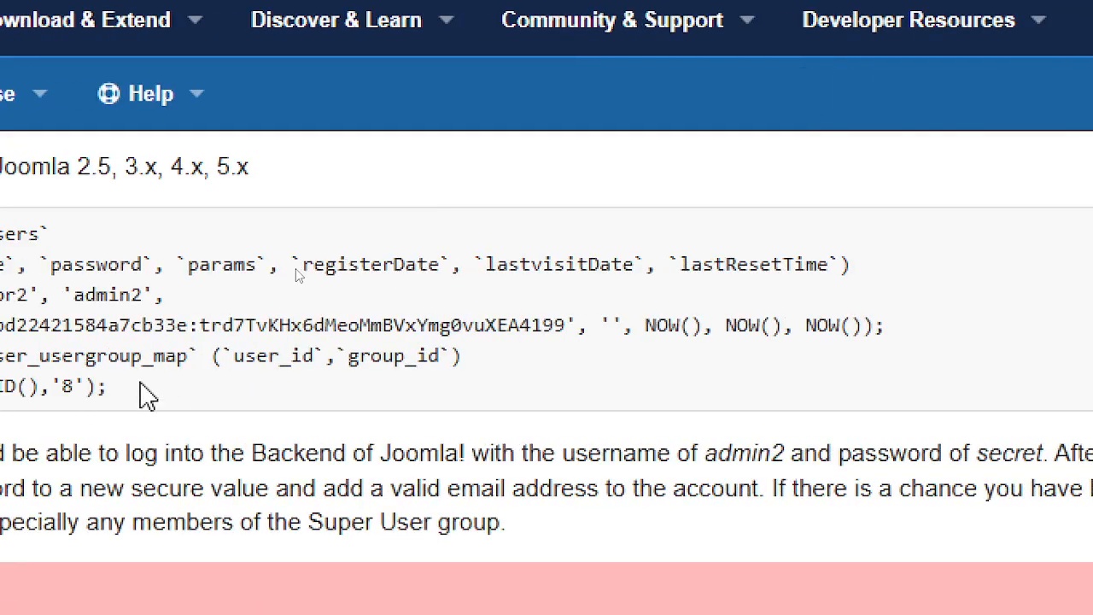
{"action": "scroll", "coordinate": [141, 342], "scroll_direction": "down", "scroll_amount": 4}
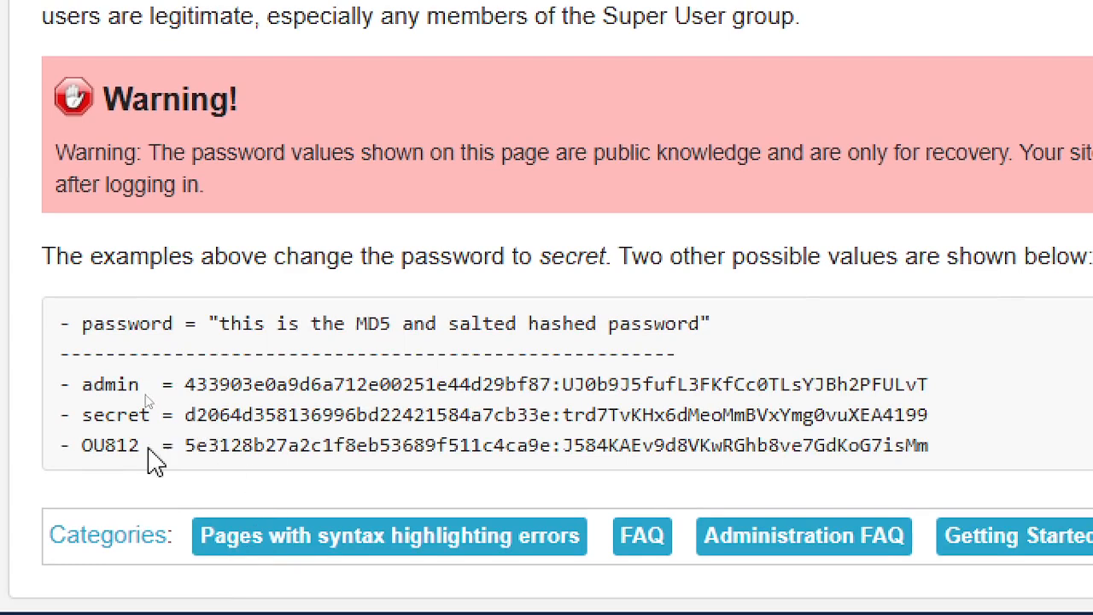
{"action": "left_click_drag", "start_coordinate": [220, 424], "coordinate": [1035, 402]}
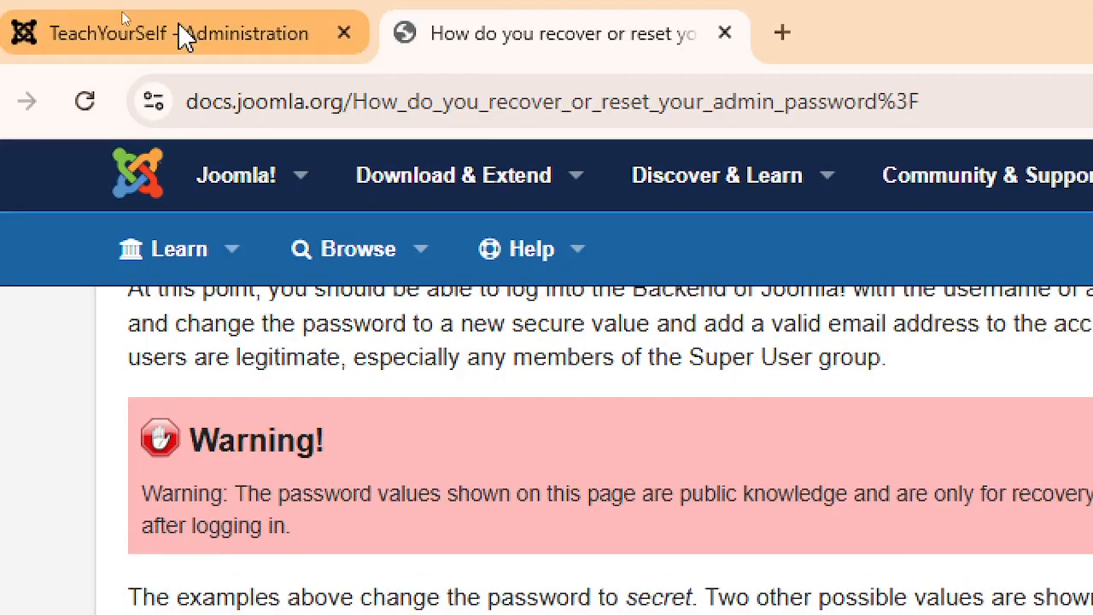
{"action": "left_click", "coordinate": [180, 36]}
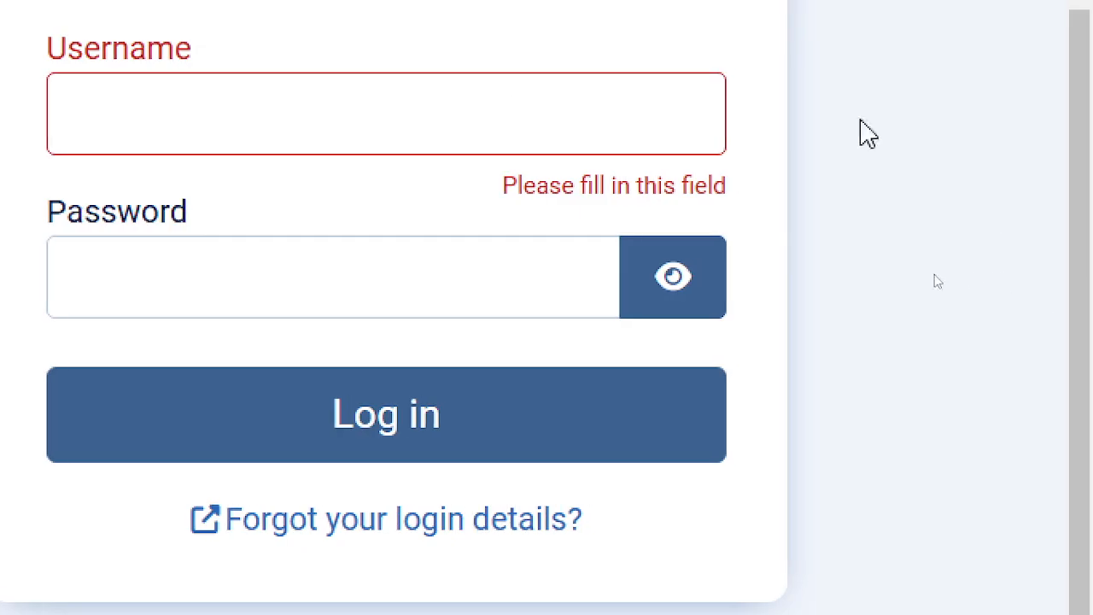
{"action": "left_click", "coordinate": [158, 104]}
{"action": "type", "text": "admin"}
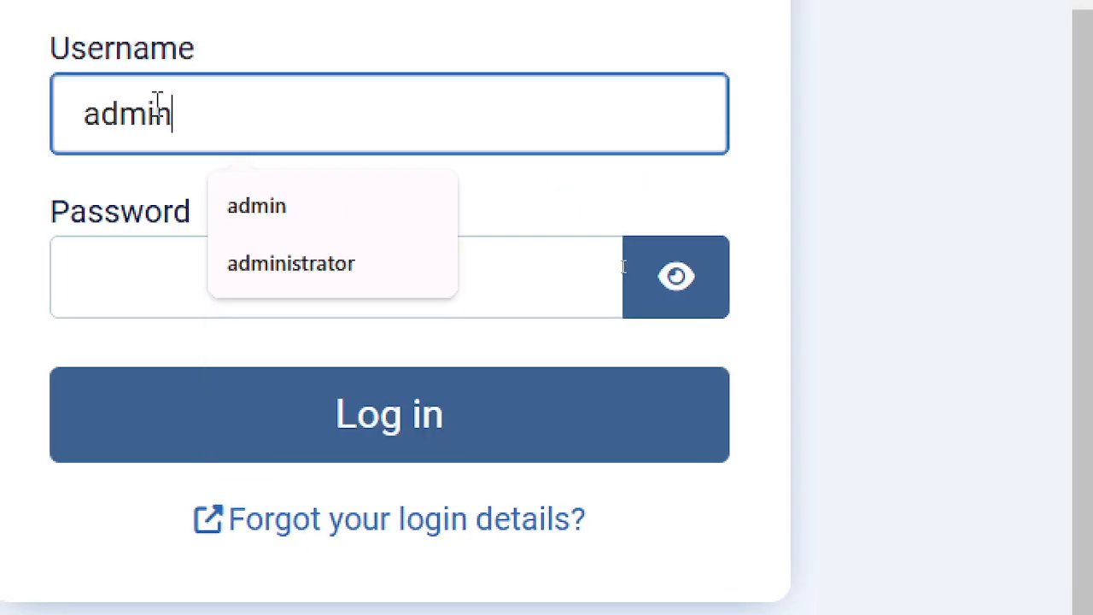
{"action": "key", "text": "Tab"}
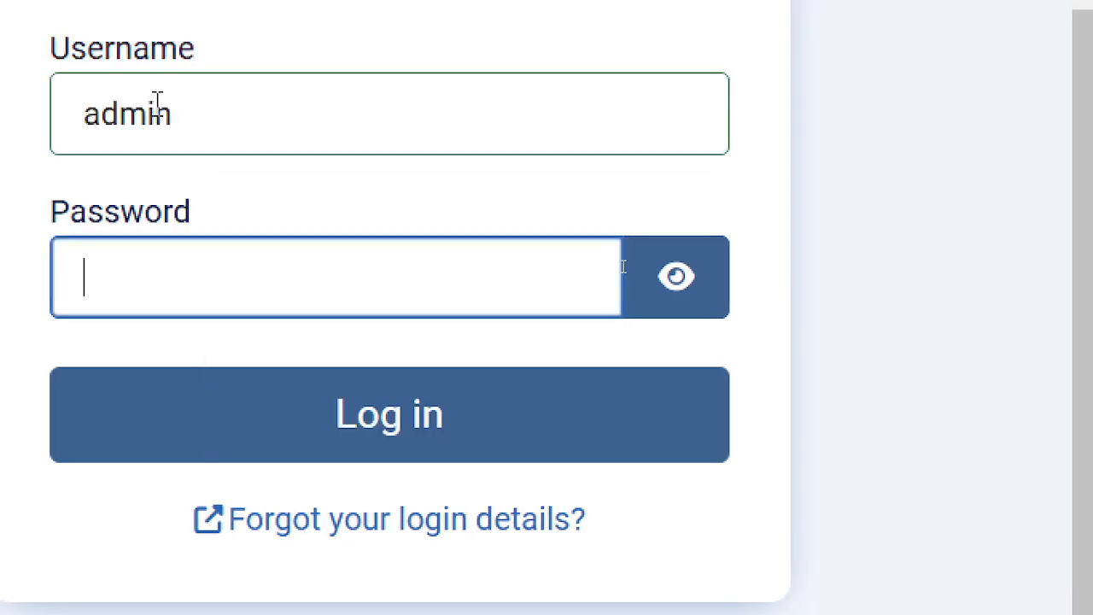
{"action": "type", "text": "admin1"}
{"action": "left_click", "coordinate": [683, 292]}
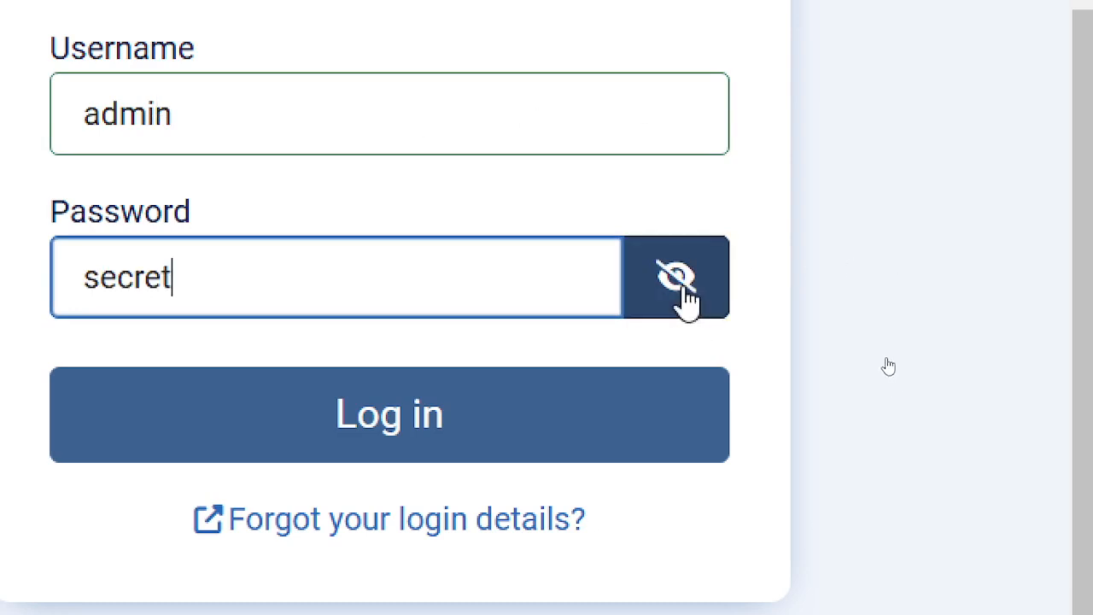
{"action": "left_click", "coordinate": [406, 448]}
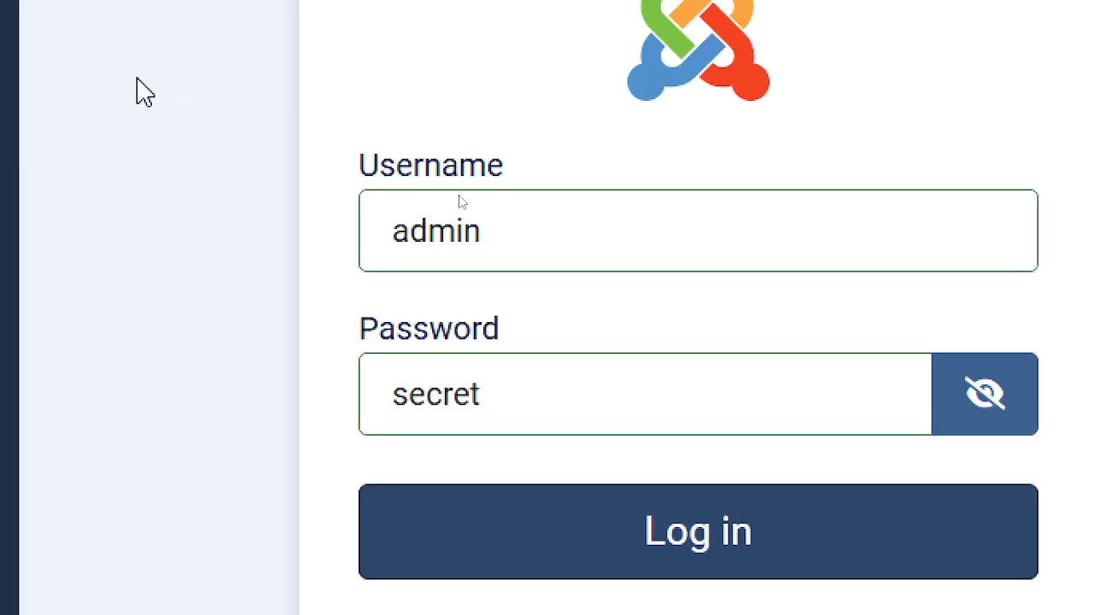
{"action": "key", "text": "alt+Tab"}
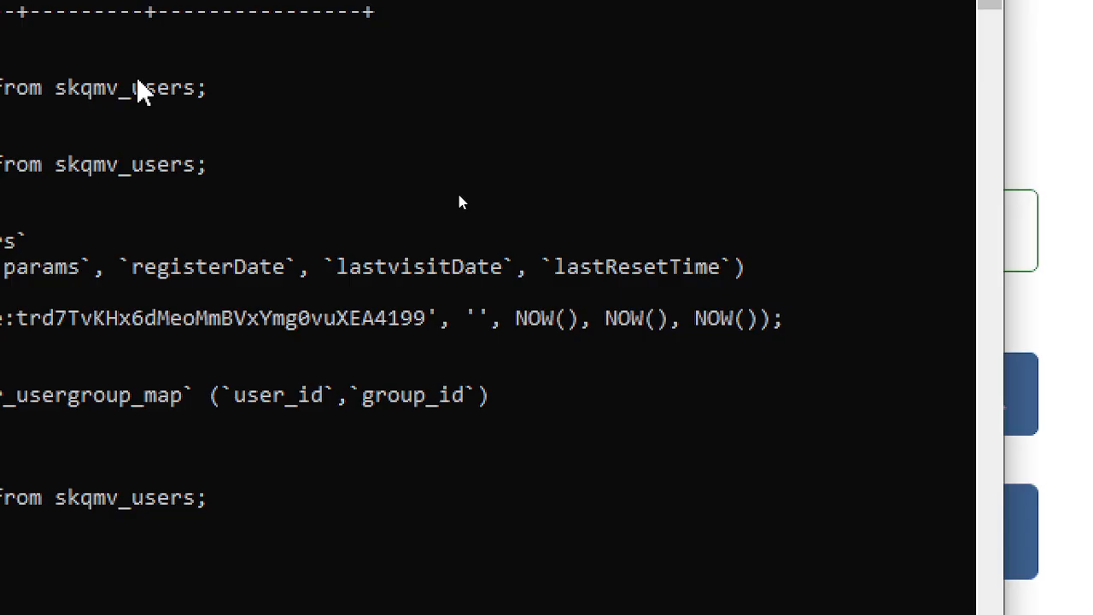
- Return to the refused login page and scroll below its Administrator access warning
{"action": "key", "text": "alt+Tab"}
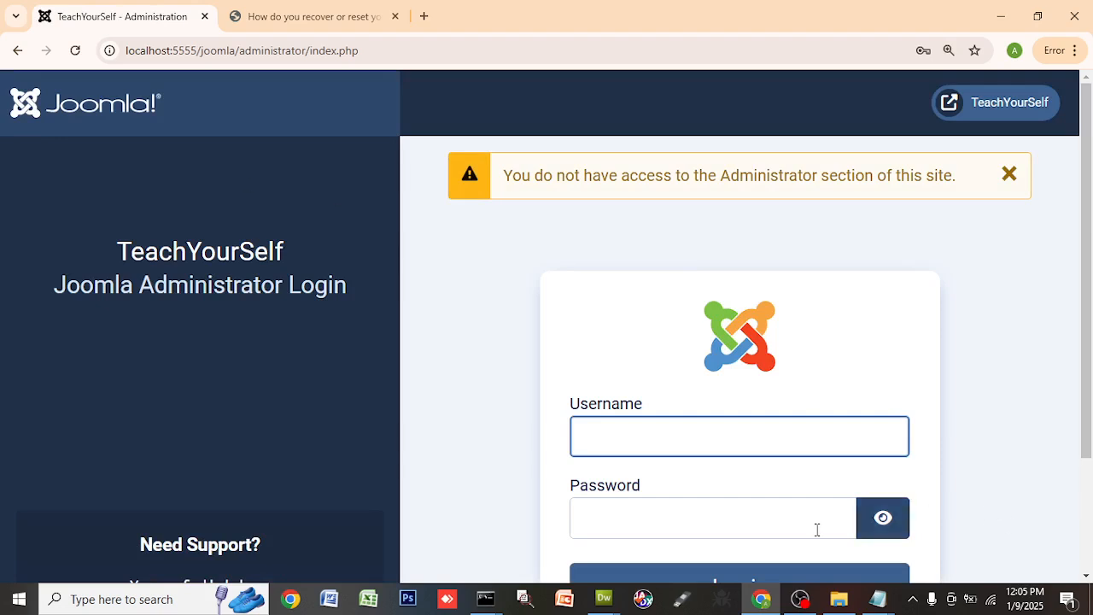
{"action": "scroll", "coordinate": [817, 530], "scroll_direction": "down", "scroll_amount": 2}
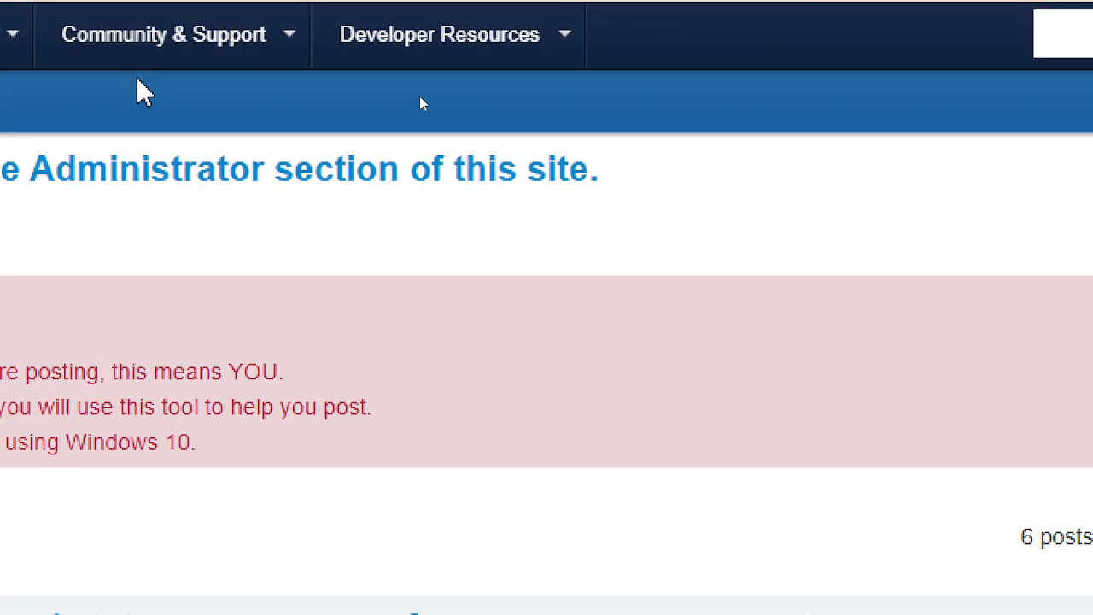
- Open the forum topic 'Warning You do not have access to the Administrator section of this site.' and read down to the viewlevels picture reply
{"action": "left_click", "coordinate": [622, 237]}
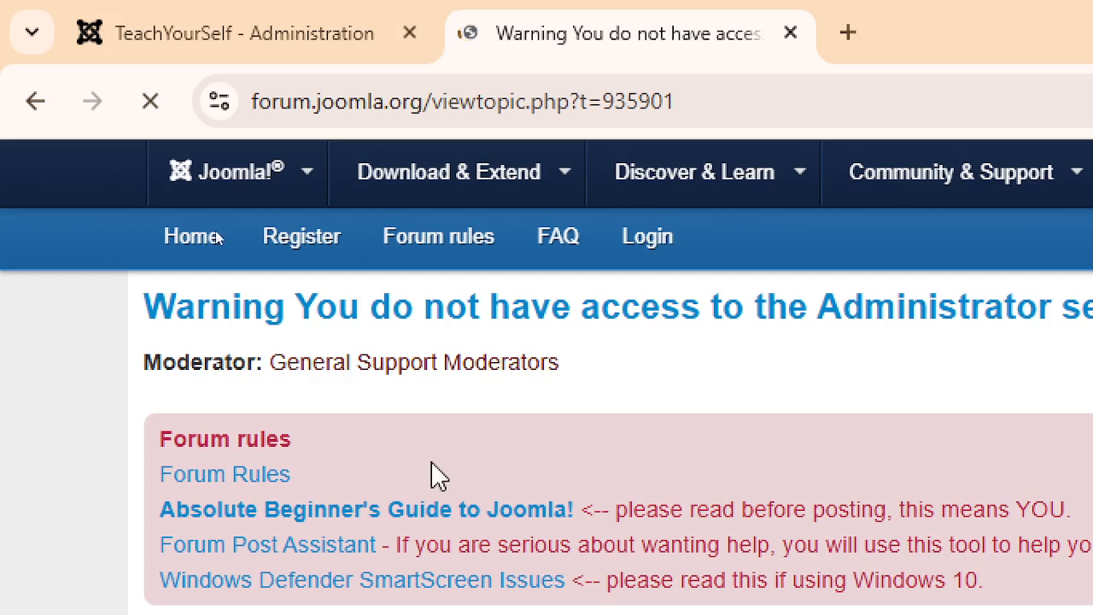
{"action": "scroll", "coordinate": [840, 540], "scroll_direction": "down", "scroll_amount": 4}
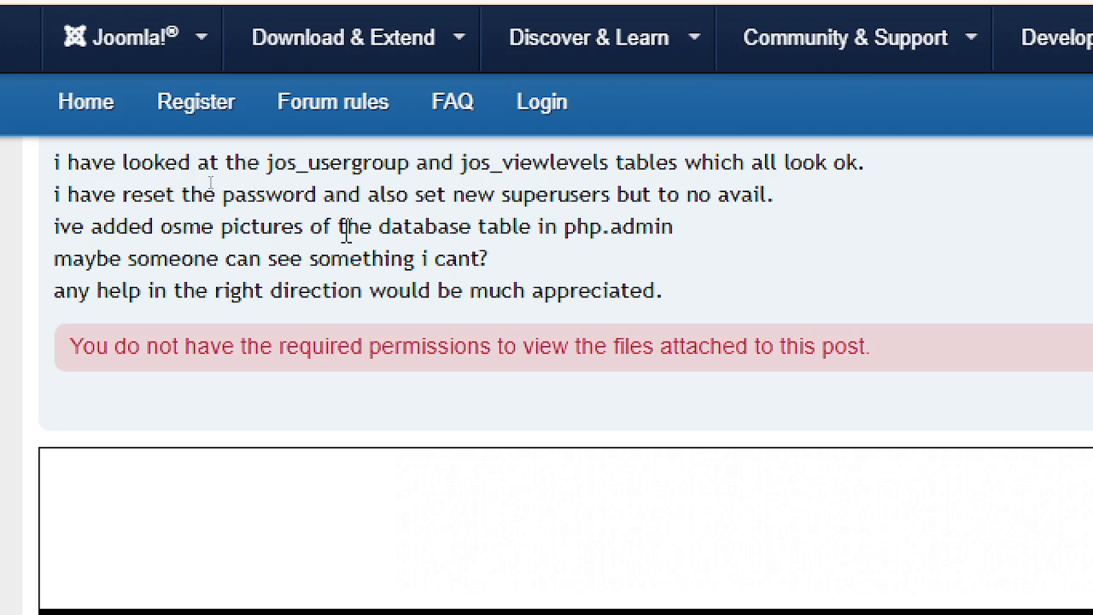
{"action": "scroll", "coordinate": [659, 288], "scroll_direction": "down", "scroll_amount": 5}
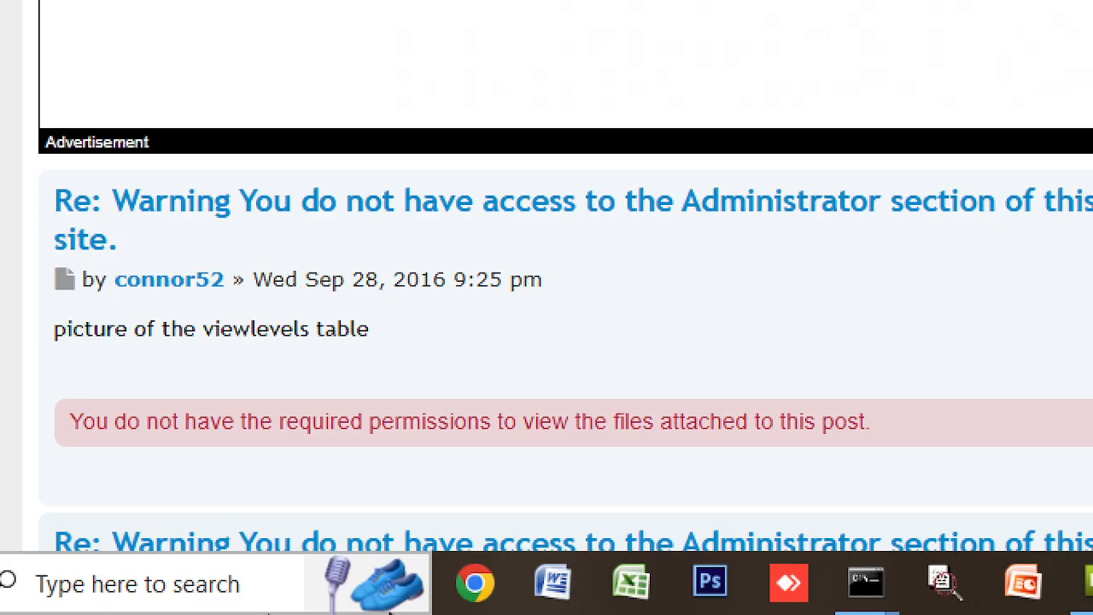
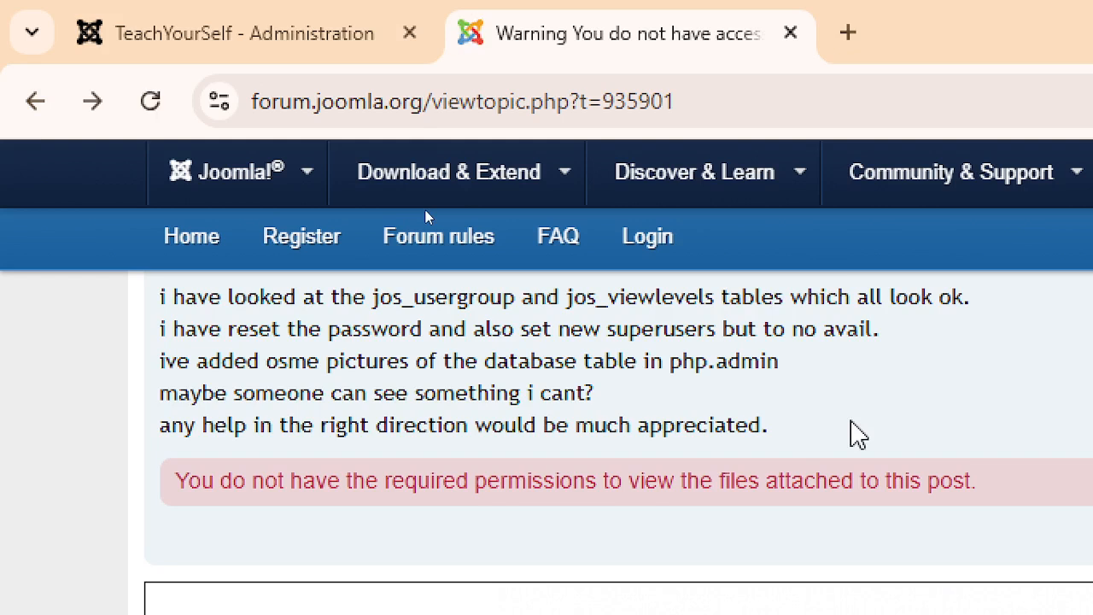
- Finish scrolling the viewlevels forum topic and go back to the search results
{"action": "scroll", "coordinate": [512, 466], "scroll_direction": "down", "scroll_amount": 1}
{"action": "scroll", "coordinate": [513, 465], "scroll_direction": "down", "scroll_amount": 5}
{"action": "scroll", "coordinate": [579, 478], "scroll_direction": "up", "scroll_amount": 4}
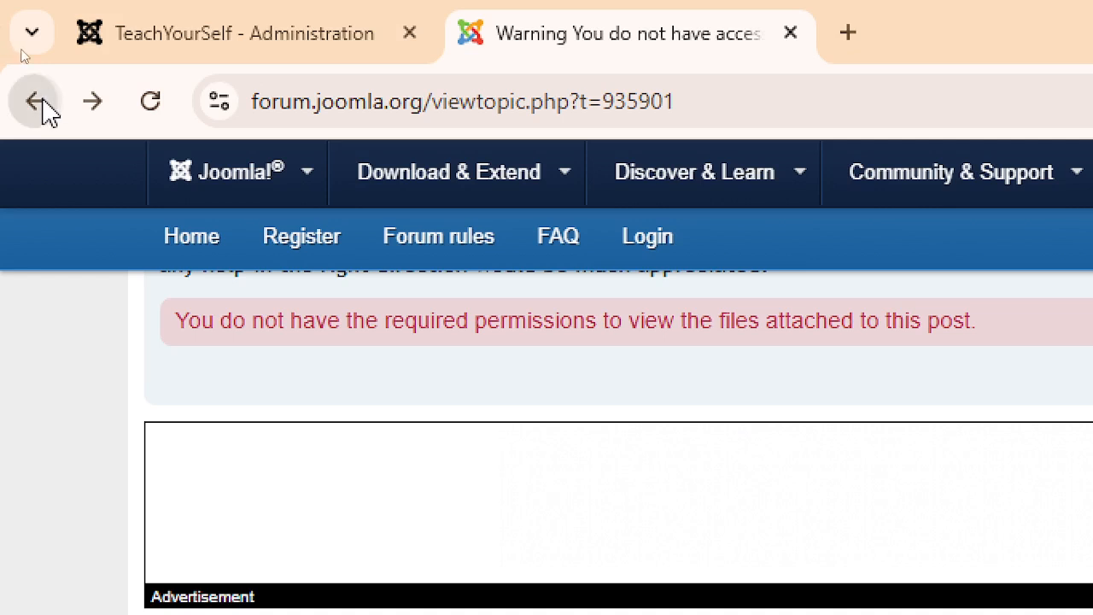
{"action": "left_click", "coordinate": [42, 103]}
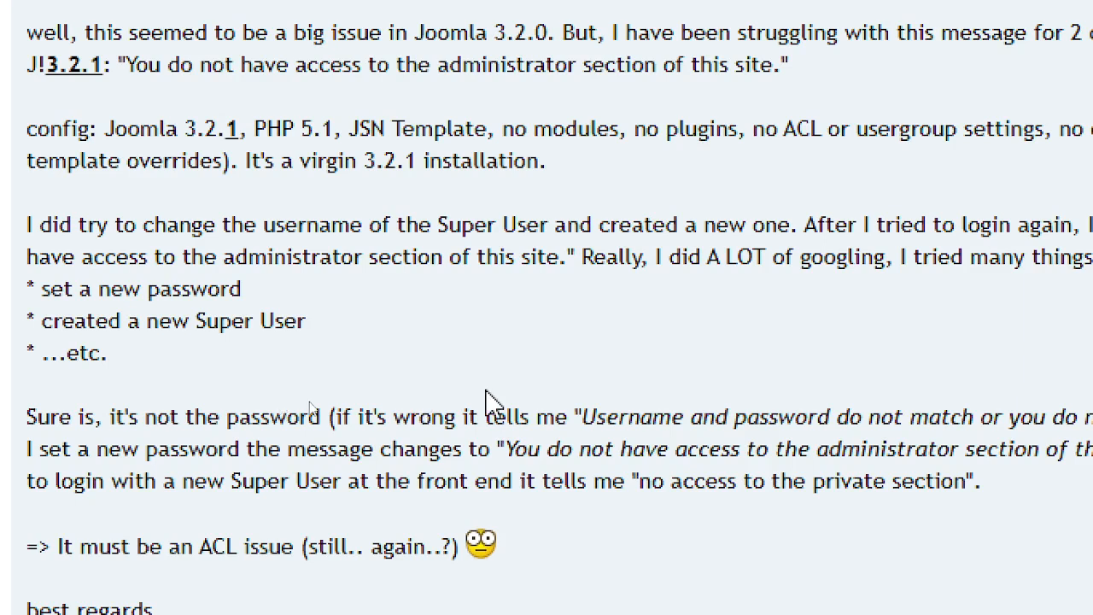
- In the [SOLVED] 3.2.1 thread, highlight the PHP 5.1 mention, version 3.2.1 and the 2014 post date
{"action": "scroll", "coordinate": [752, 227], "scroll_direction": "up", "scroll_amount": 1}
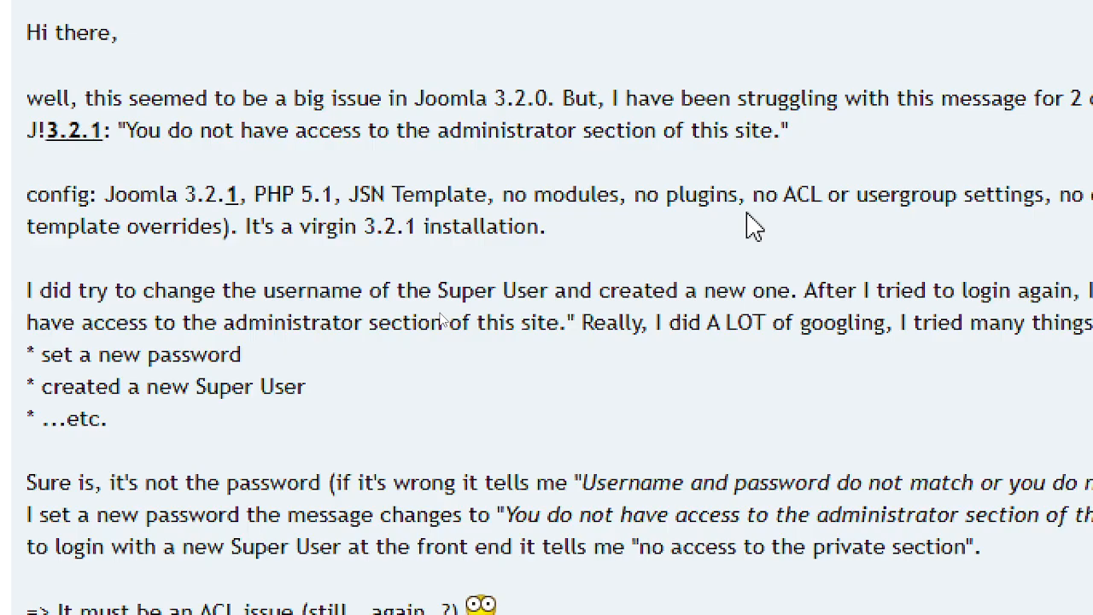
{"action": "scroll", "coordinate": [752, 226], "scroll_direction": "up", "scroll_amount": 1}
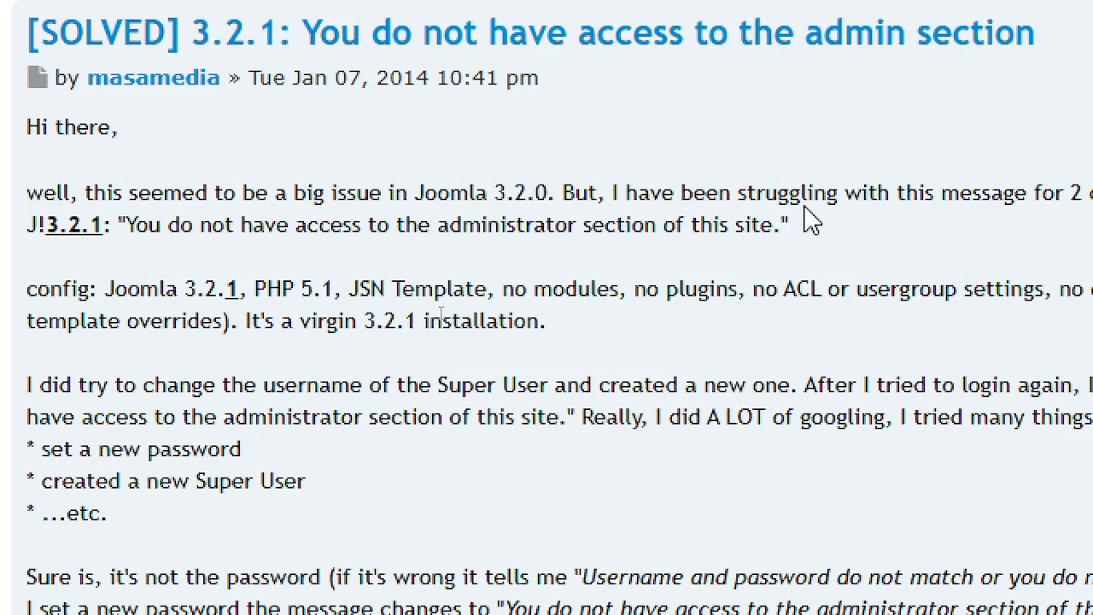
{"action": "left_click_drag", "start_coordinate": [268, 289], "coordinate": [366, 297]}
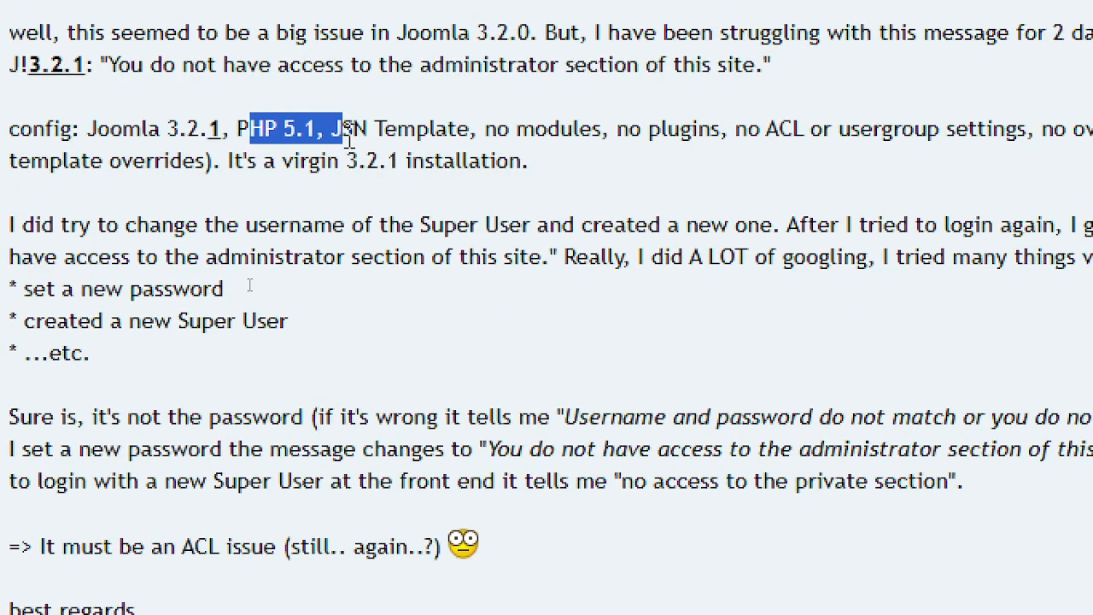
{"action": "double_click", "coordinate": [218, 131]}
{"action": "scroll", "coordinate": [214, 132], "scroll_direction": "up", "scroll_amount": 3}
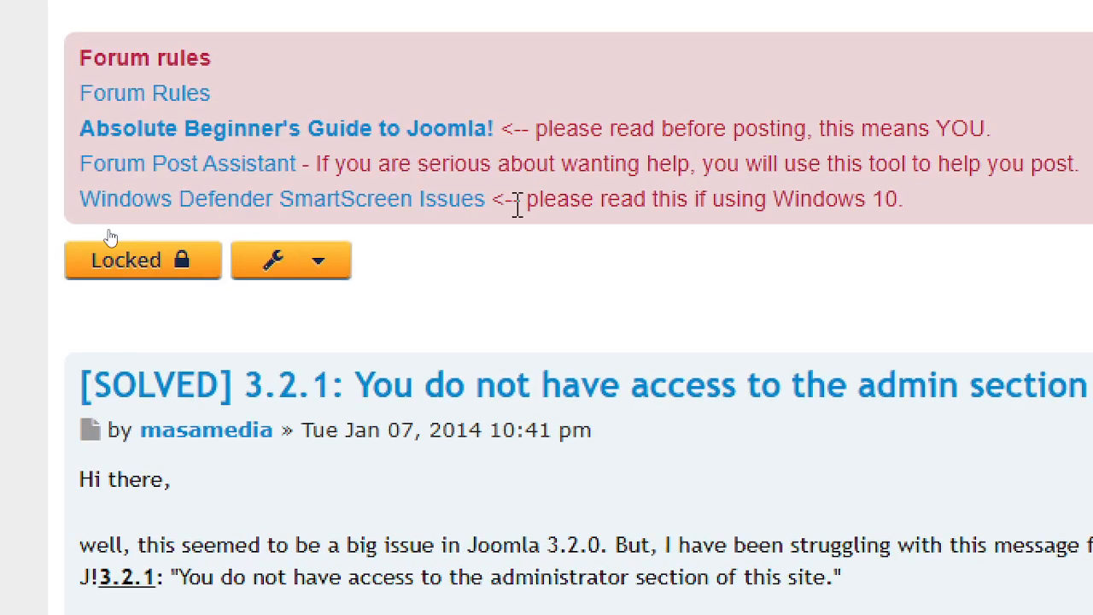
{"action": "double_click", "coordinate": [457, 430]}
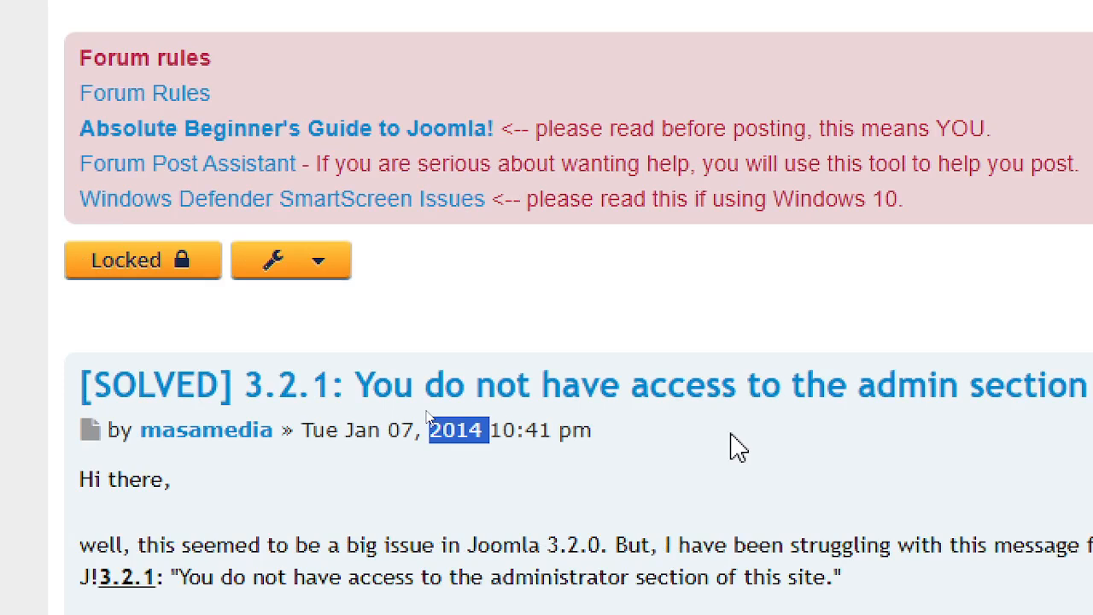
{"action": "scroll", "coordinate": [709, 478], "scroll_direction": "down", "scroll_amount": 10}
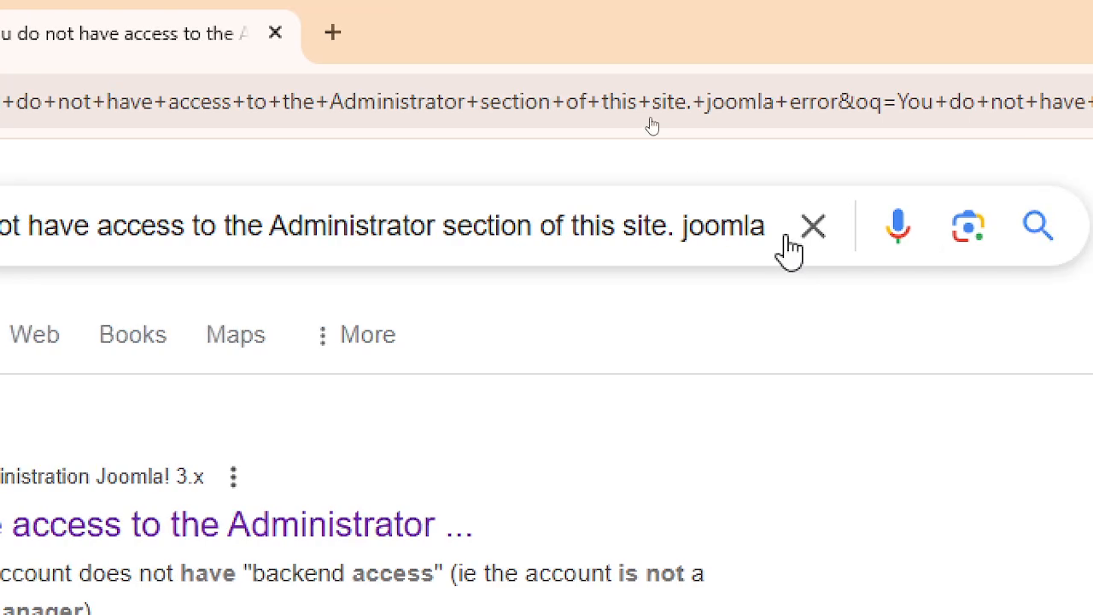
- Clear the search box and open the 'New User Warning You do not have access' forum result
{"action": "left_click", "coordinate": [786, 240]}
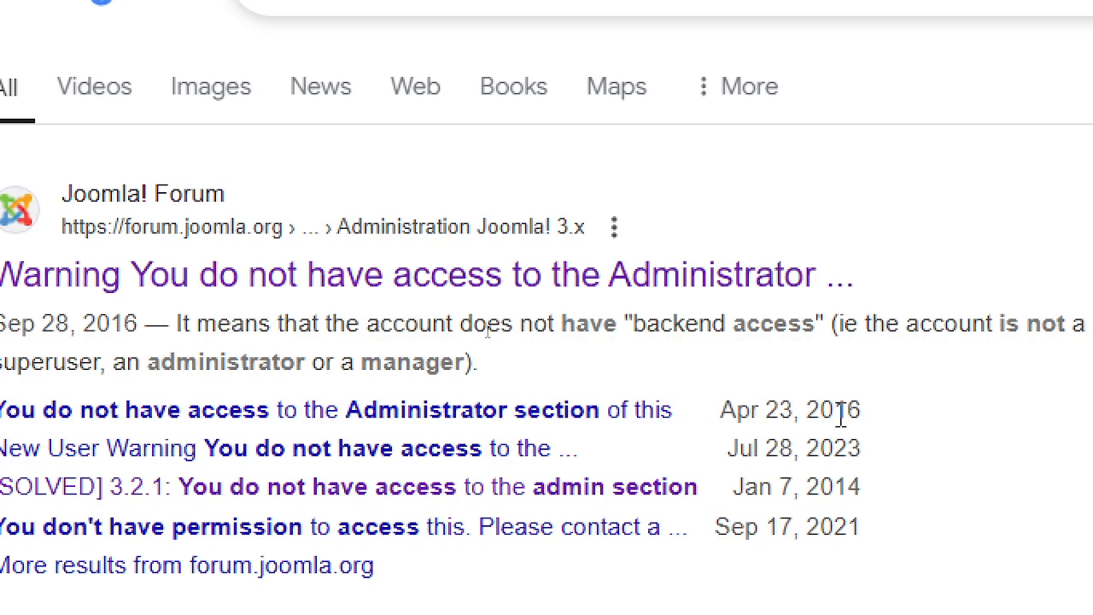
{"action": "left_click", "coordinate": [224, 461]}
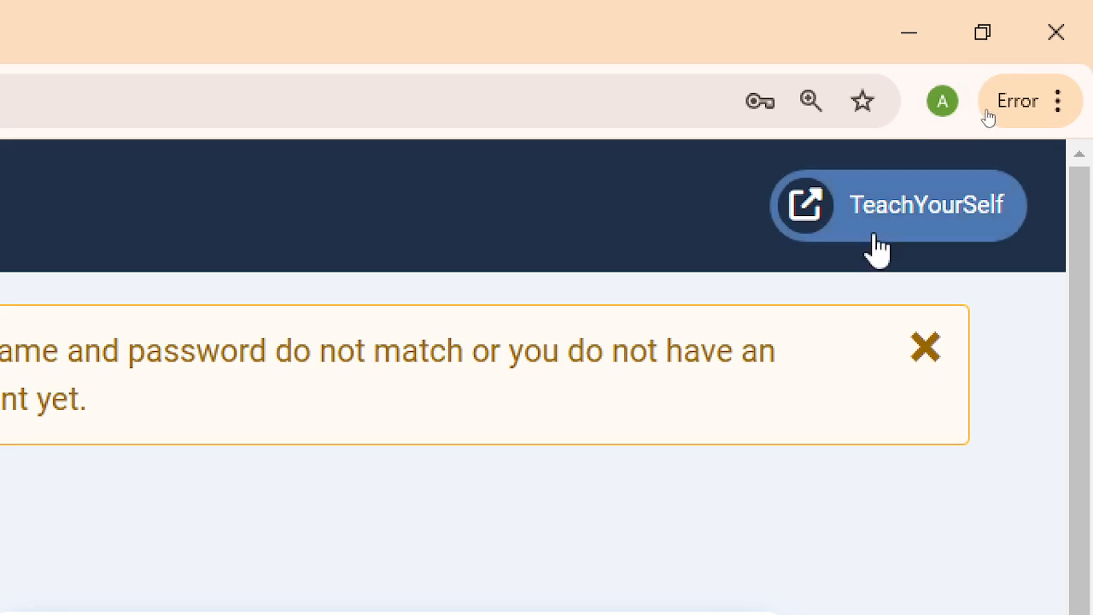
- Preview the site's front end in a new tab, then switch back to the TeachYourSelf - Administration tab
{"action": "left_click", "coordinate": [1078, 24]}
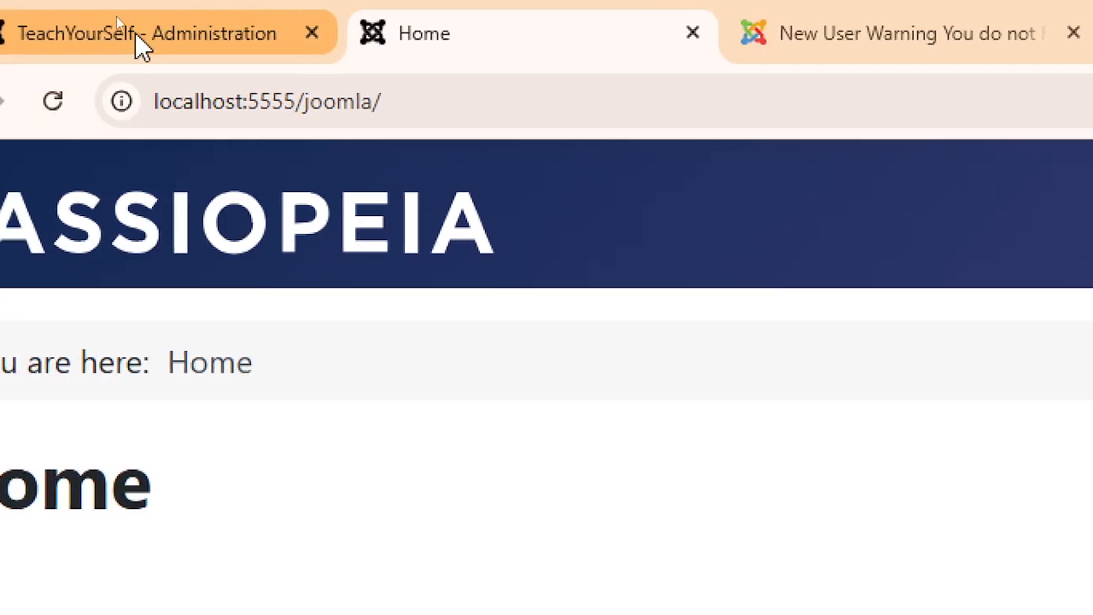
{"action": "left_click", "coordinate": [141, 47]}
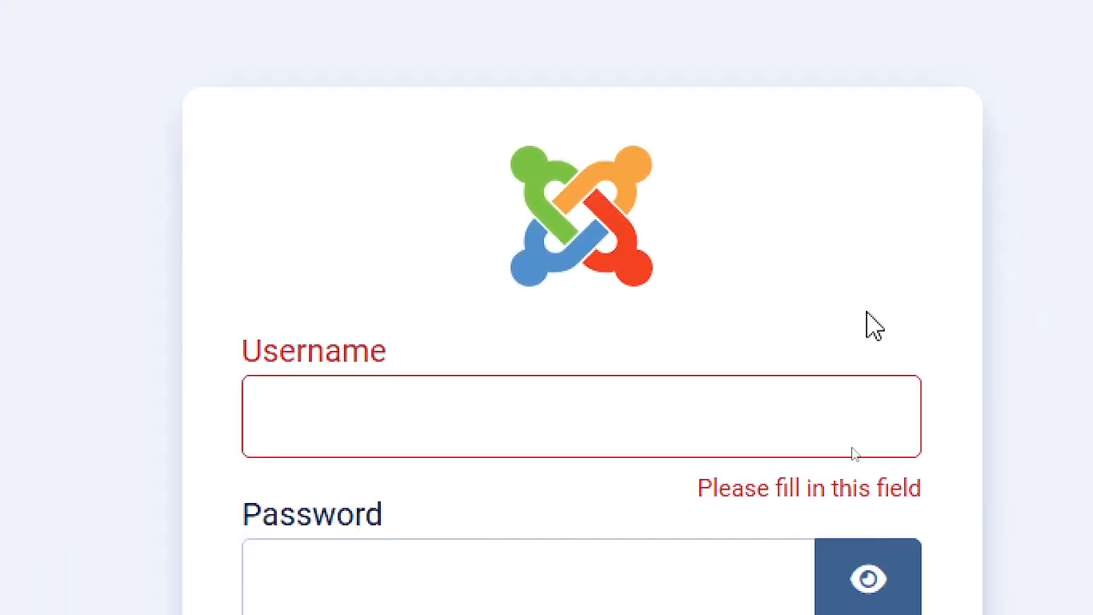
{"action": "scroll", "coordinate": [618, 300], "scroll_direction": "down", "scroll_amount": 2}
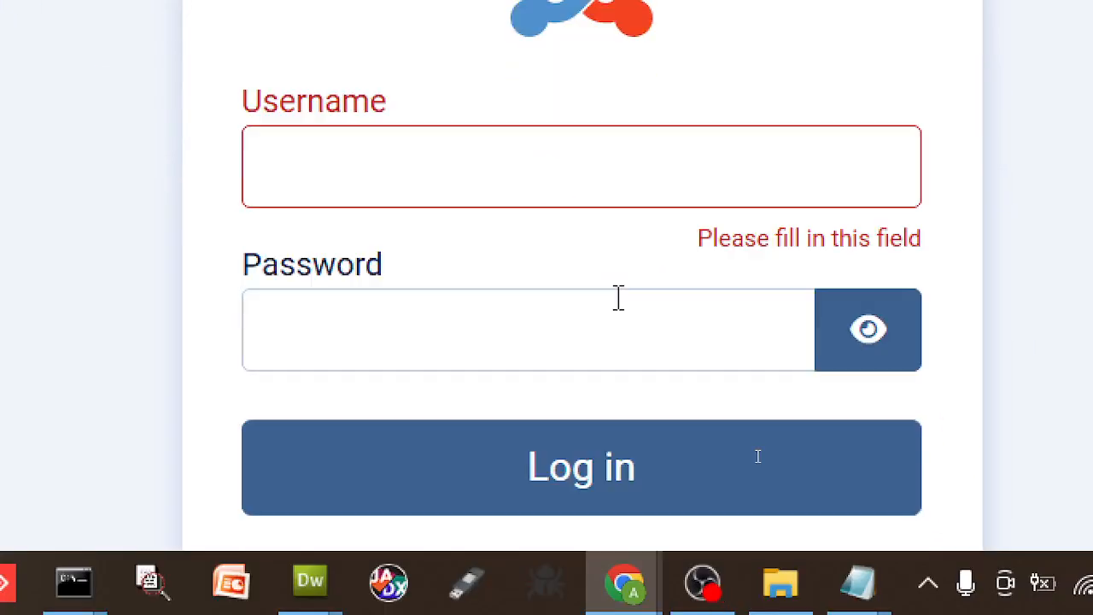
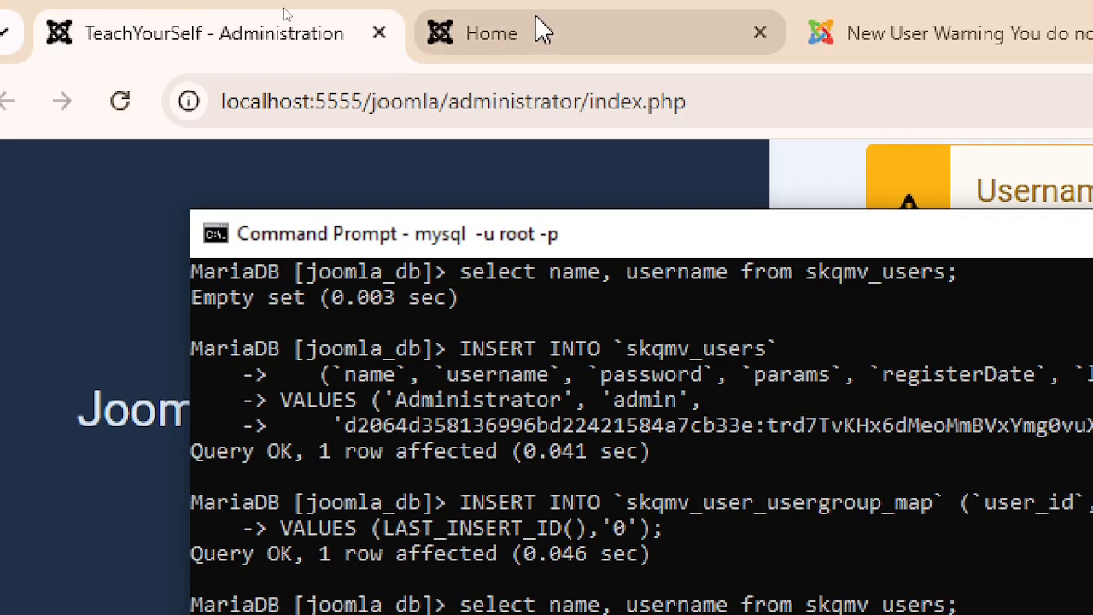
- Flip between the site Home page, the New User Warning forum page and the admin login tab
{"action": "left_click", "coordinate": [586, 49]}
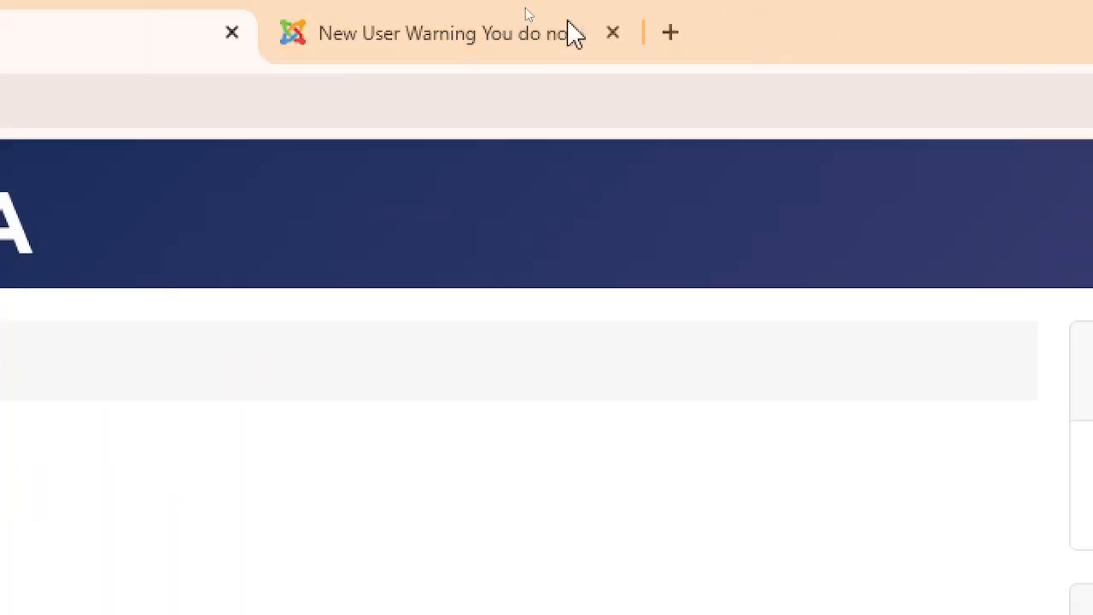
{"action": "left_click", "coordinate": [896, 33]}
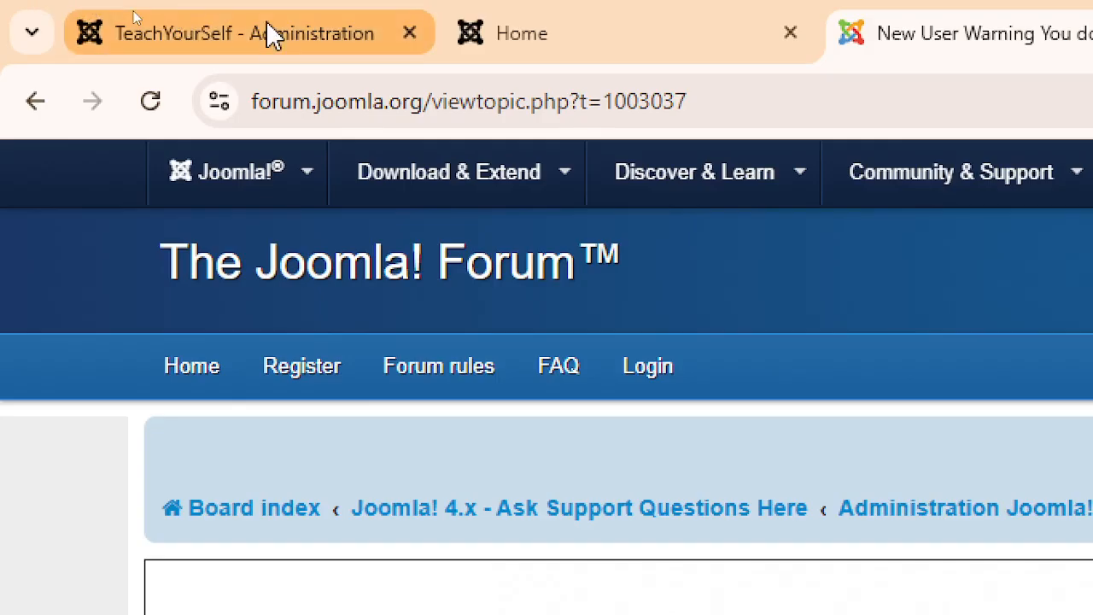
{"action": "left_click", "coordinate": [256, 32]}
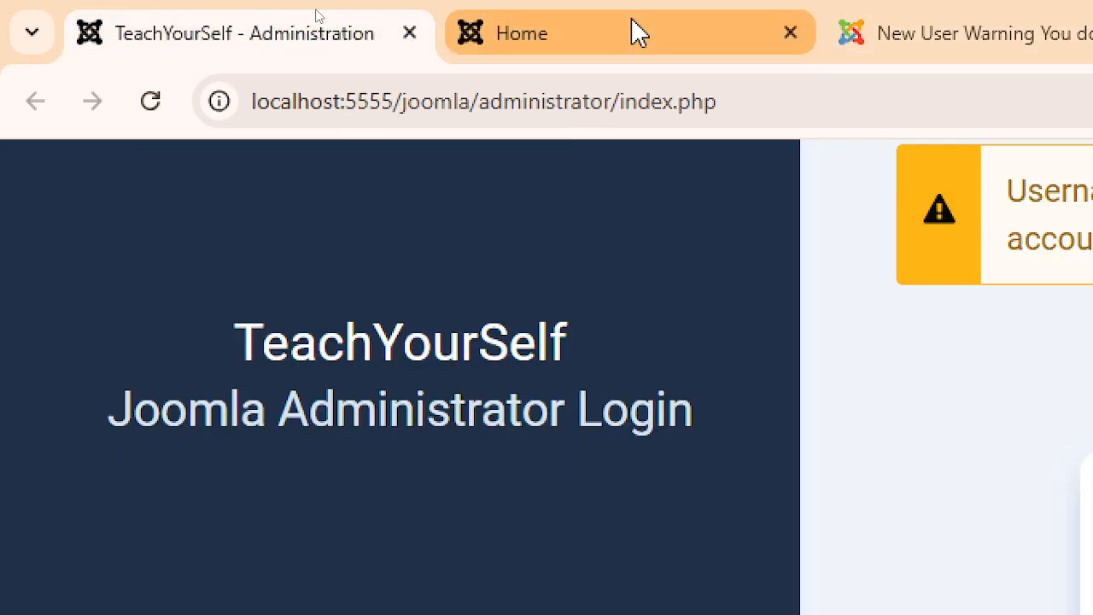
{"action": "left_click", "coordinate": [635, 32]}
{"action": "left_click", "coordinate": [1018, 36]}
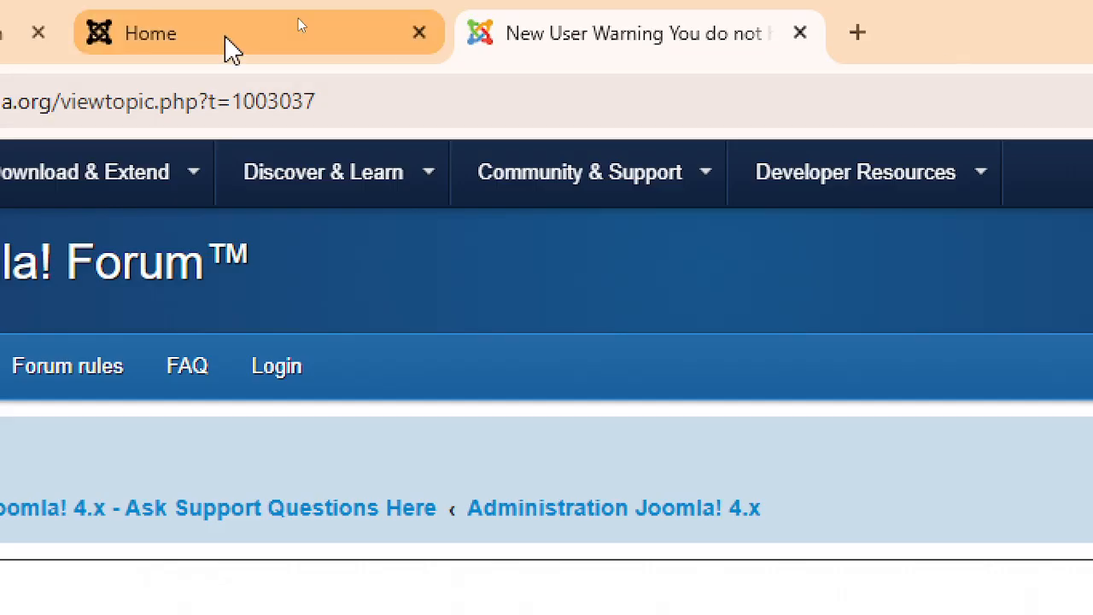
{"action": "left_click", "coordinate": [227, 39]}
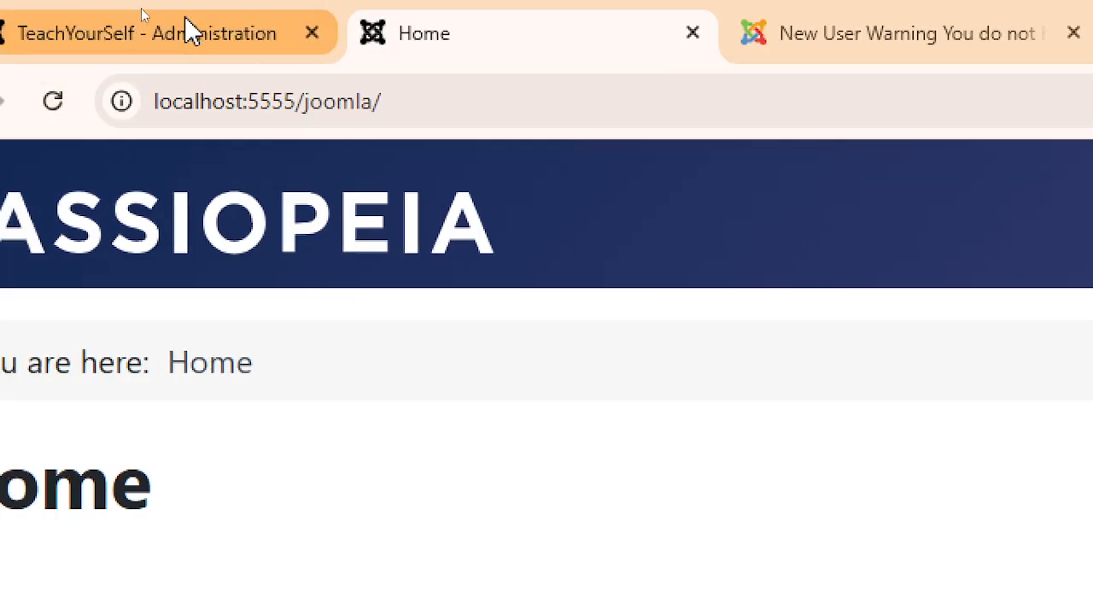
{"action": "left_click", "coordinate": [186, 19]}
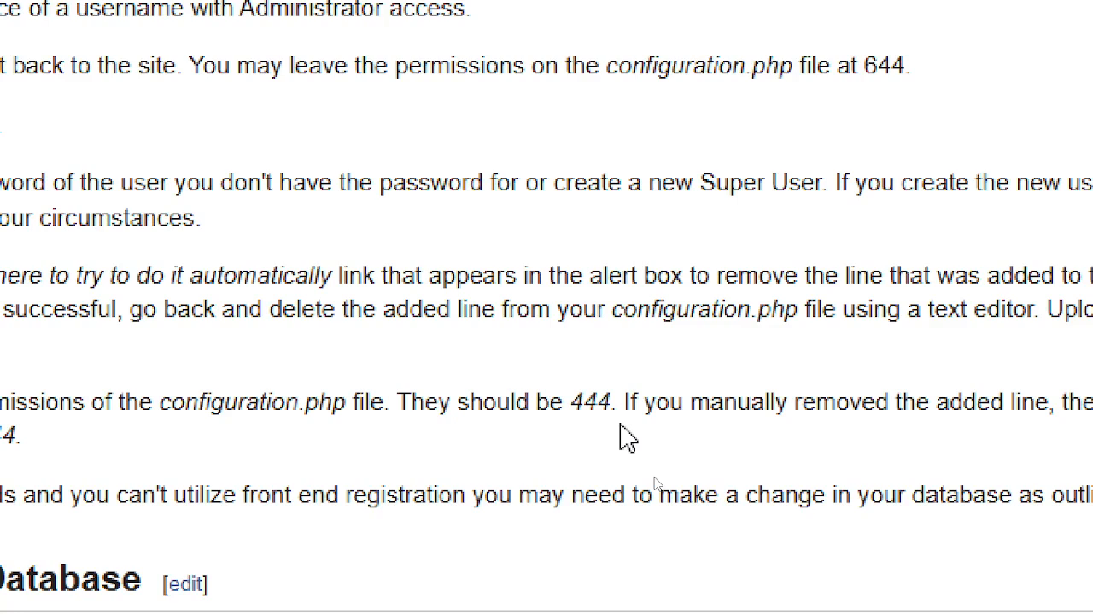
- Bring up the Joomla documentation page and look over its first recovery step
{"action": "left_click", "coordinate": [98, 69]}
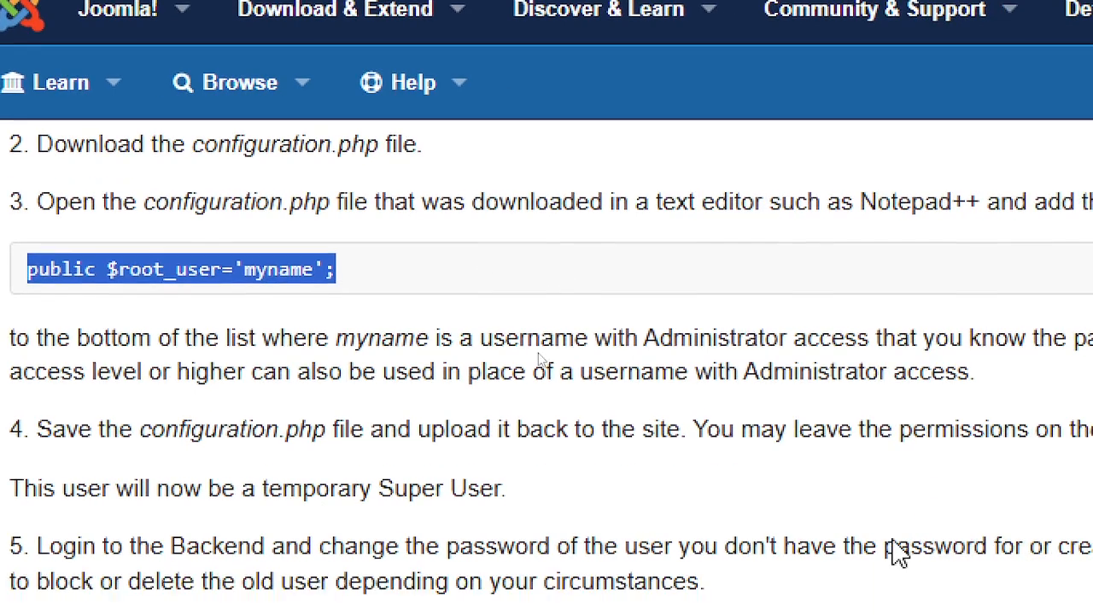
{"action": "mouse_move", "coordinate": [282, 124]}
{"action": "scroll", "coordinate": [598, 334], "scroll_direction": "up", "scroll_amount": 3}
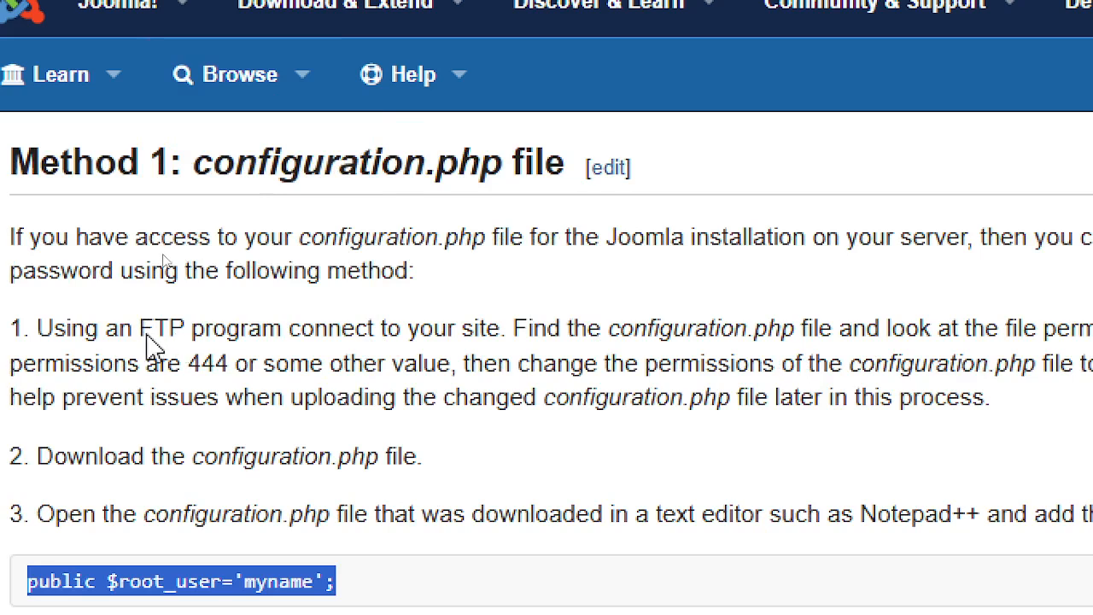
{"action": "left_click_drag", "start_coordinate": [142, 335], "coordinate": [530, 342]}
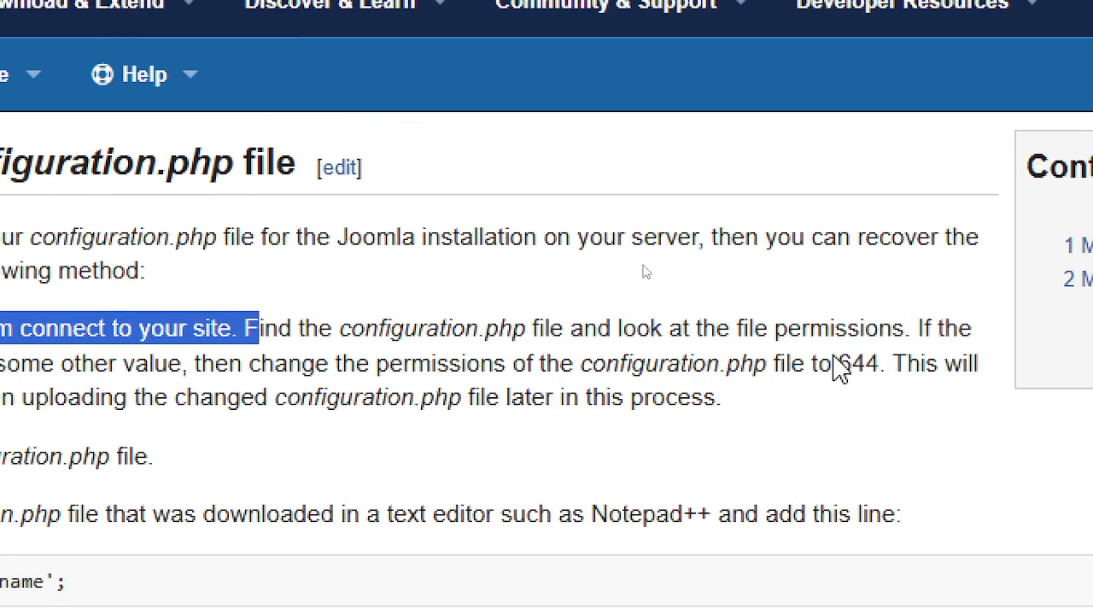
{"action": "left_click", "coordinate": [846, 367]}
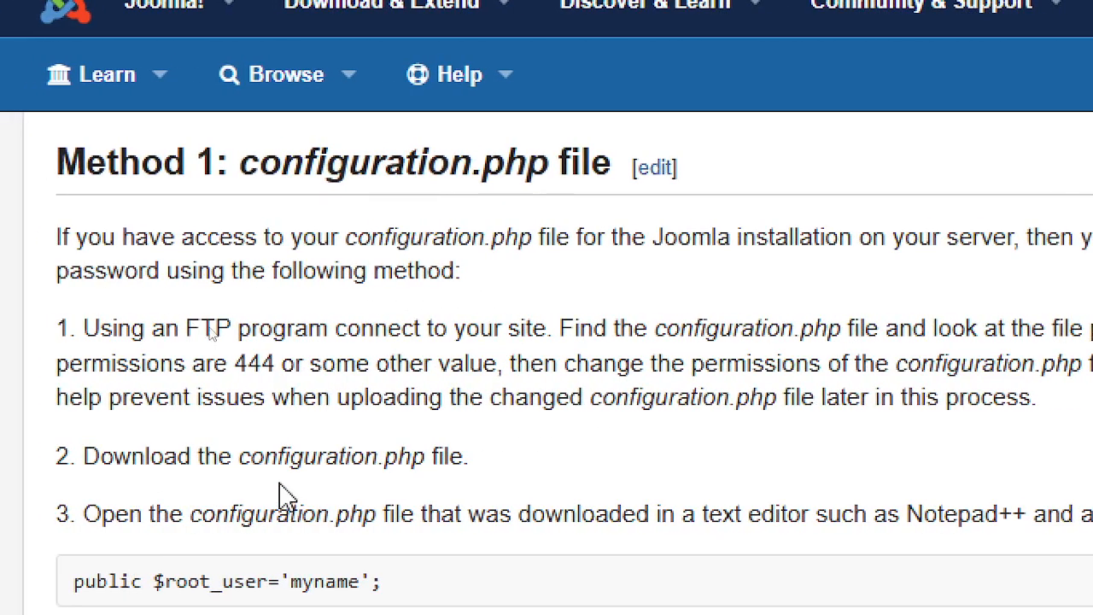
{"action": "scroll", "coordinate": [444, 491], "scroll_direction": "down", "scroll_amount": 3}
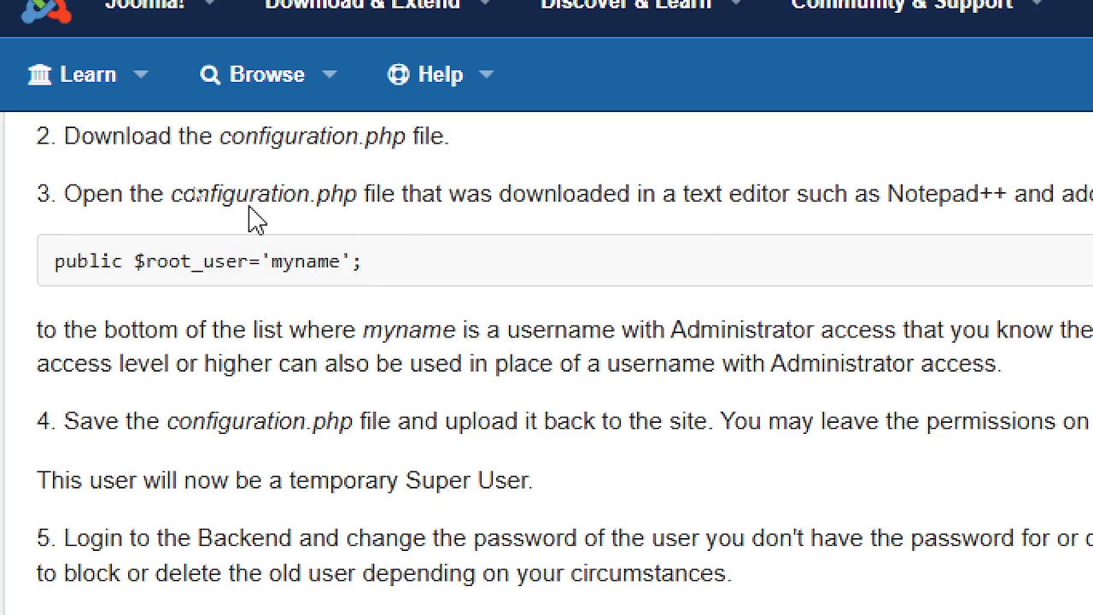
- Copy 'public $root_user=' from the configuration.php code block
{"action": "left_click_drag", "start_coordinate": [182, 194], "coordinate": [353, 200]}
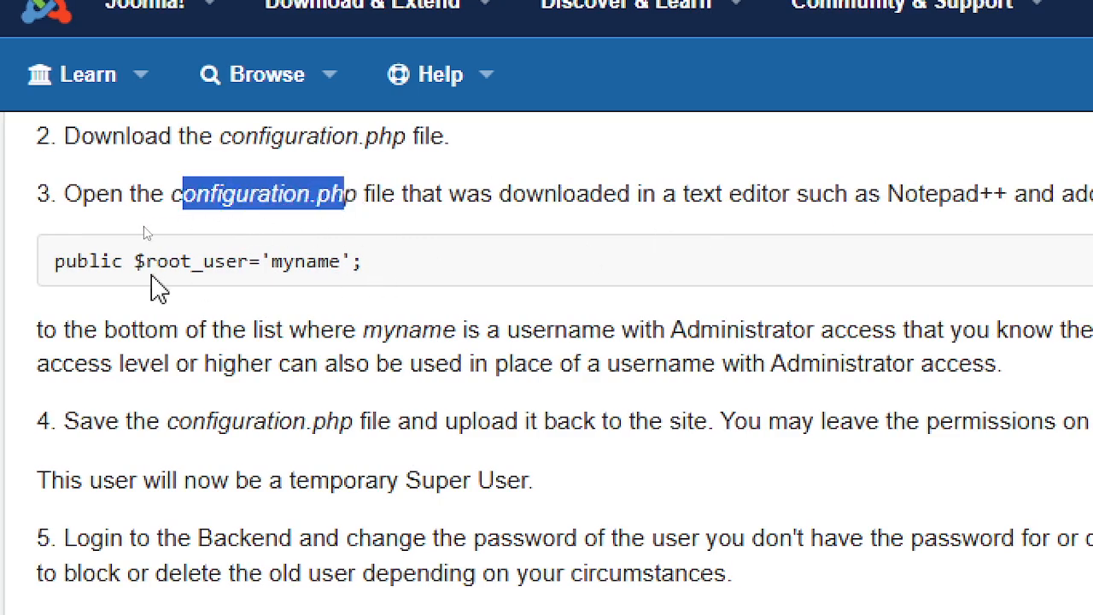
{"action": "left_click_drag", "start_coordinate": [138, 275], "coordinate": [438, 273]}
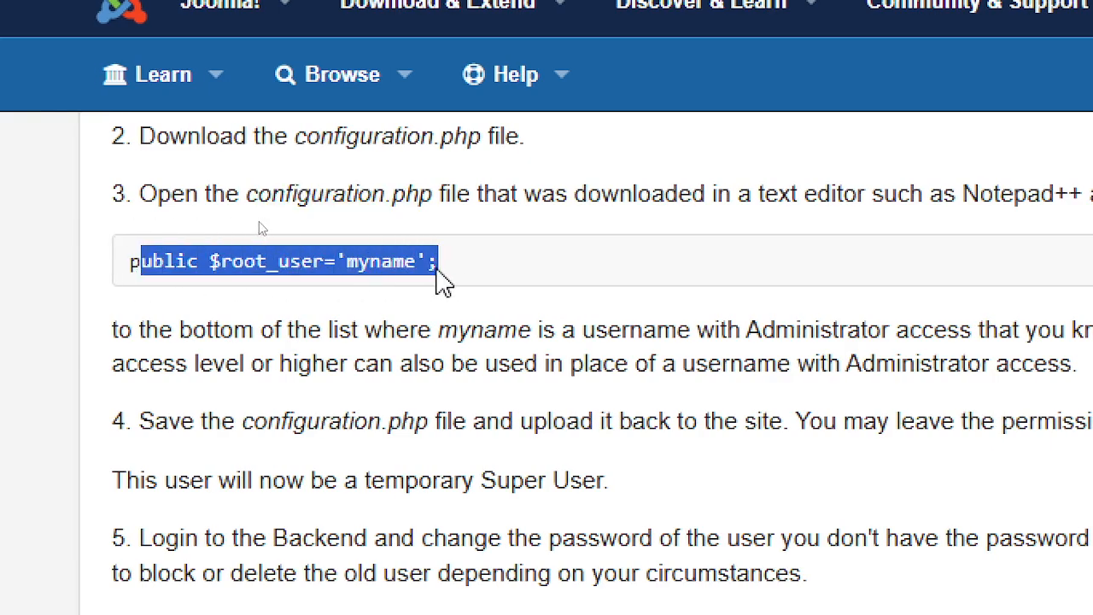
{"action": "left_click", "coordinate": [470, 278]}
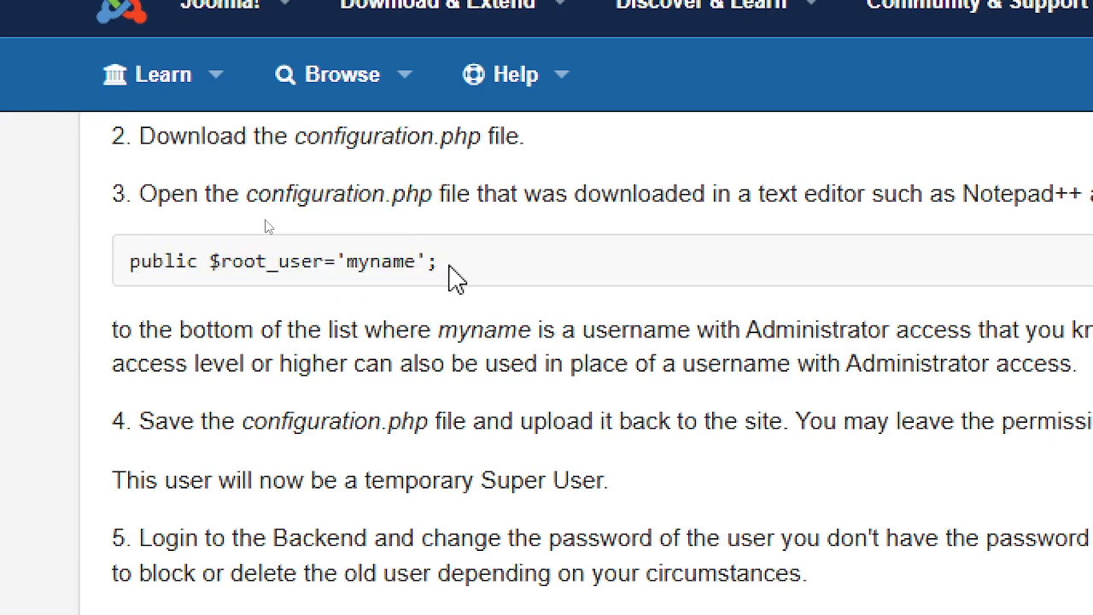
{"action": "left_click_drag", "start_coordinate": [335, 265], "coordinate": [128, 259]}
{"action": "right_click", "coordinate": [200, 261]}
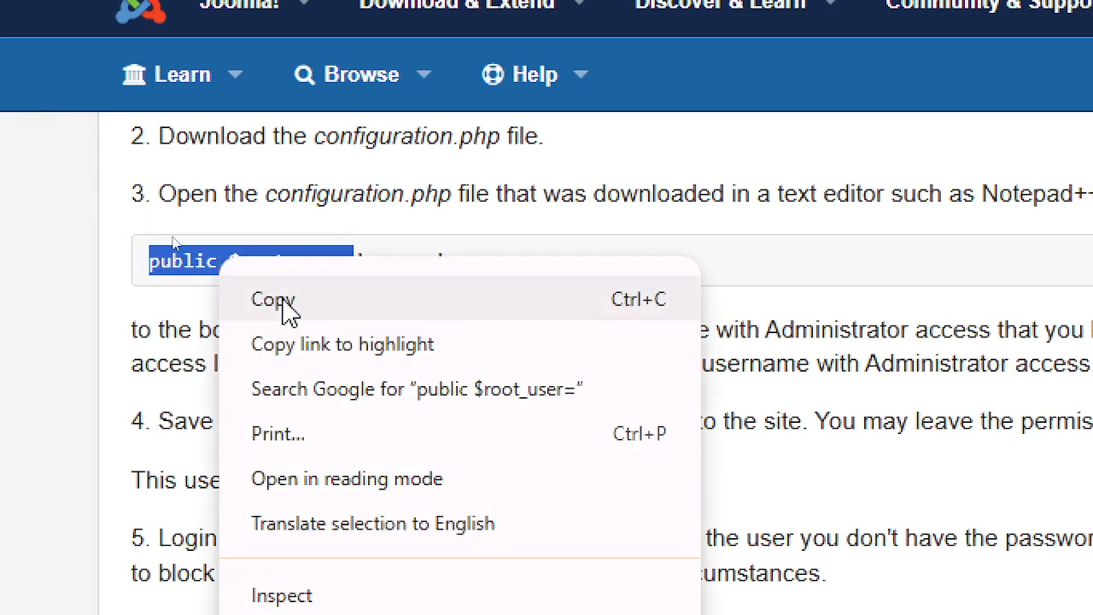
{"action": "left_click", "coordinate": [274, 300]}
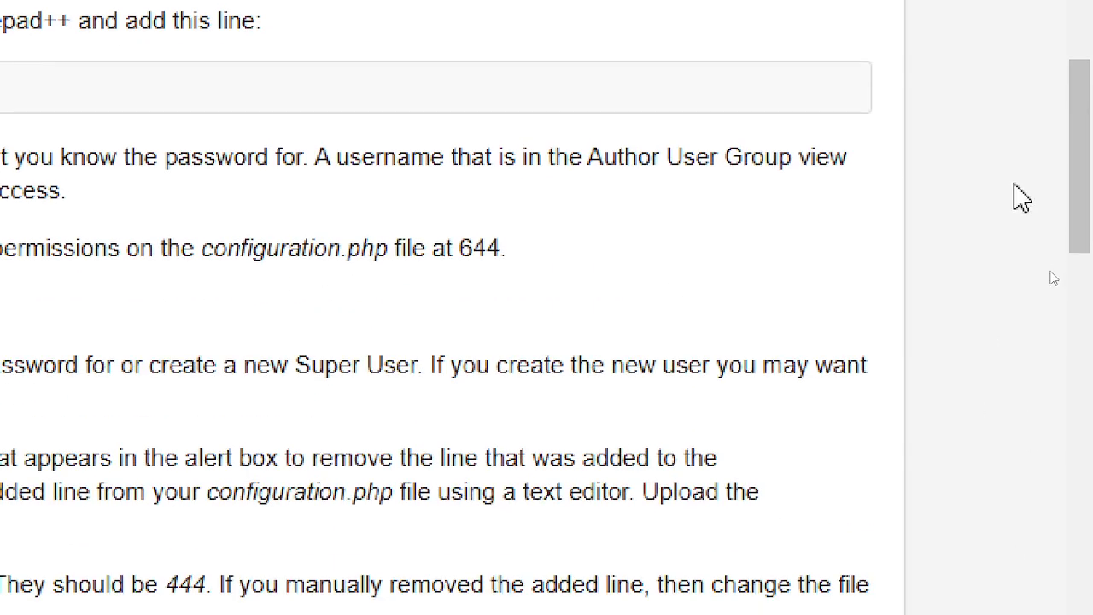
- Switch to Dreamweaver and open configuration.php from the site root in the Files panel
{"action": "key", "text": "alt+Tab"}
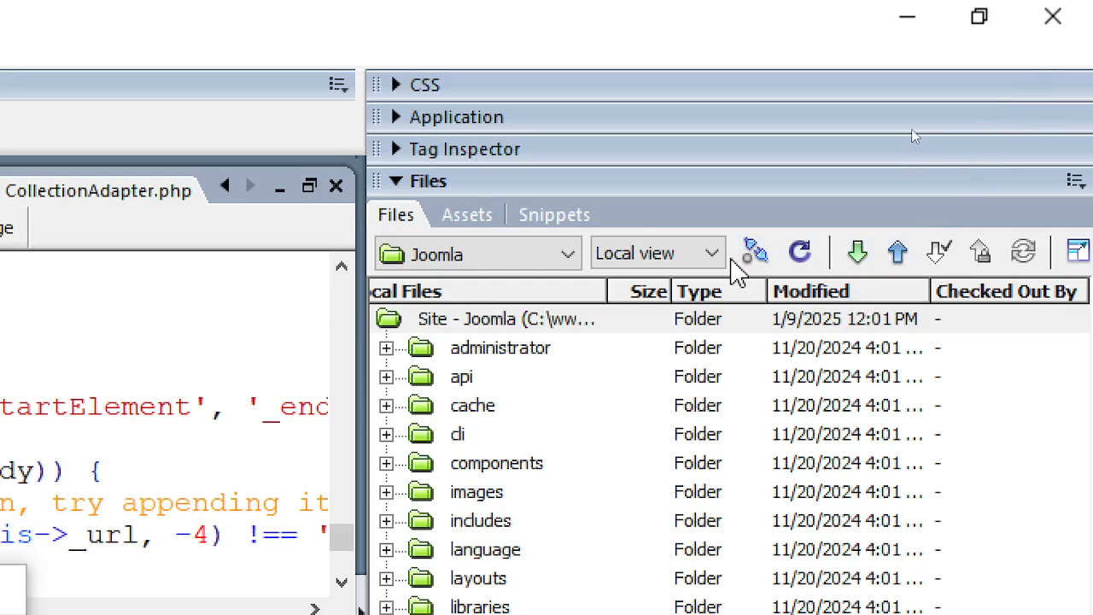
{"action": "left_click", "coordinate": [716, 255]}
{"action": "left_click", "coordinate": [718, 255]}
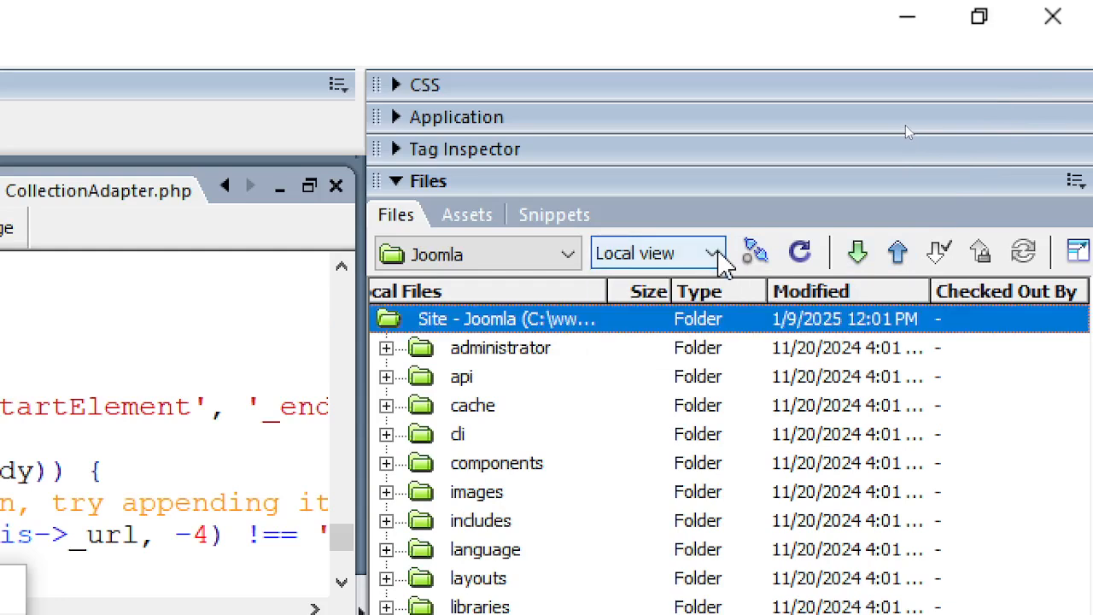
{"action": "left_click", "coordinate": [716, 254]}
{"action": "left_click", "coordinate": [713, 255]}
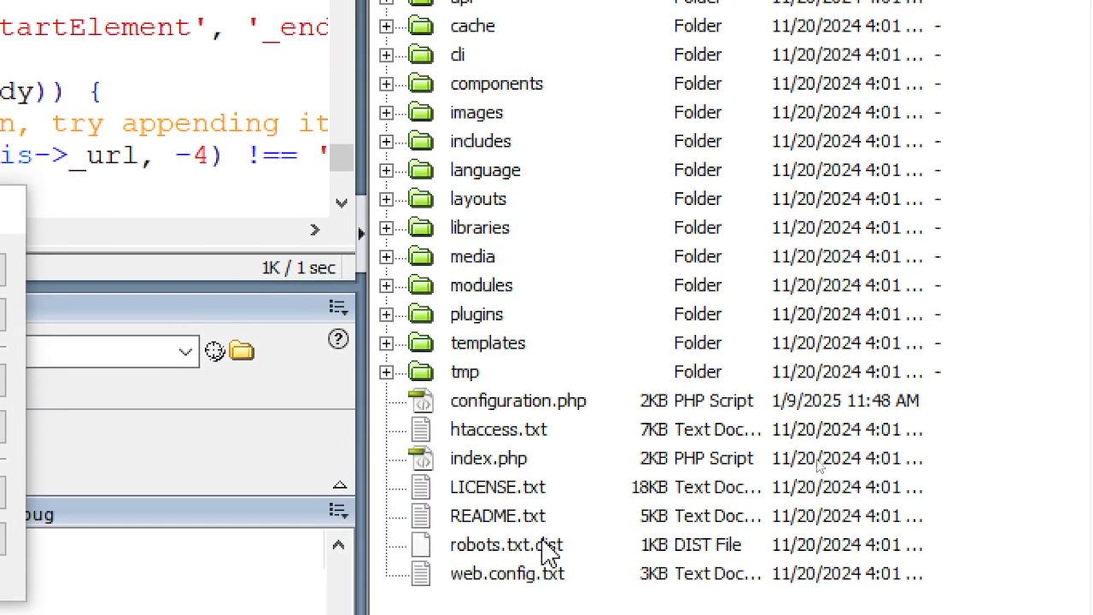
{"action": "left_click", "coordinate": [541, 451]}
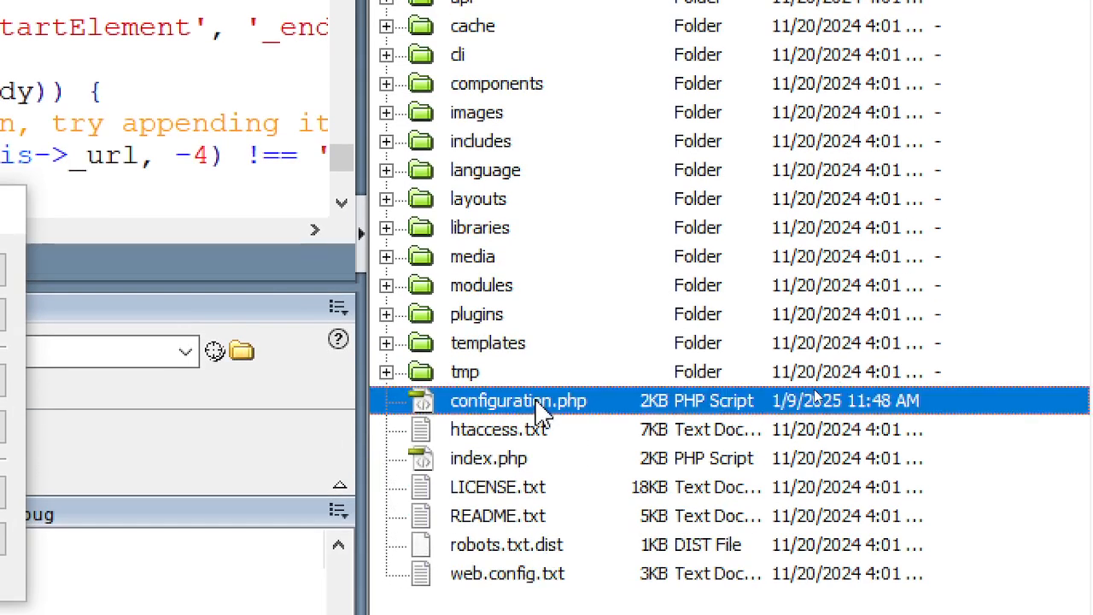
{"action": "double_click", "coordinate": [541, 408]}
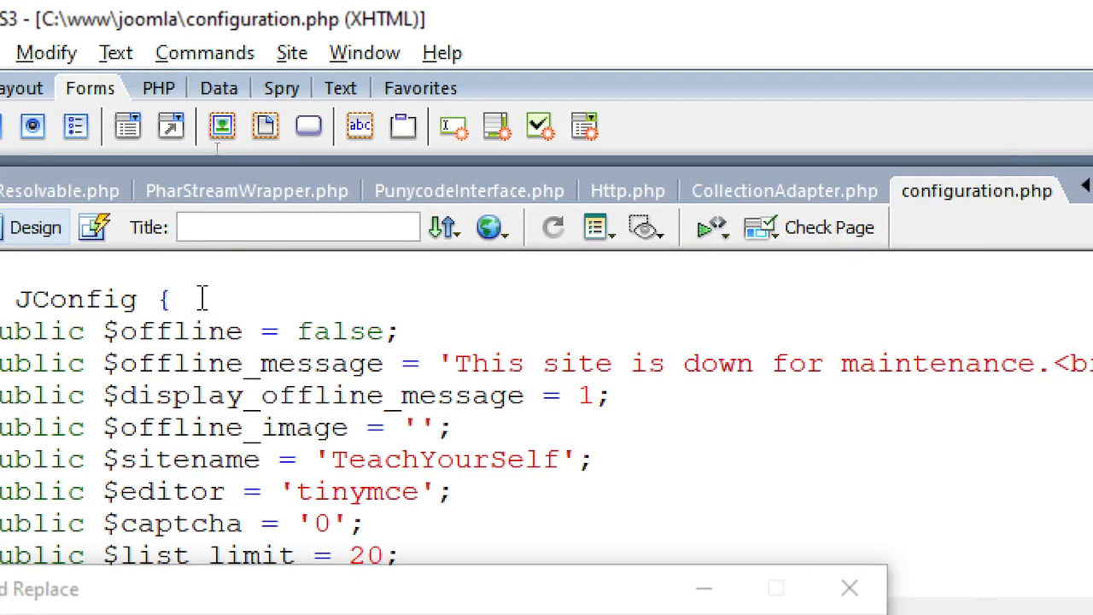
- In Find and Replace, clear the old pattern and replacement, then paste public $root_user= as the search text
{"action": "key", "text": "ctrl+f"}
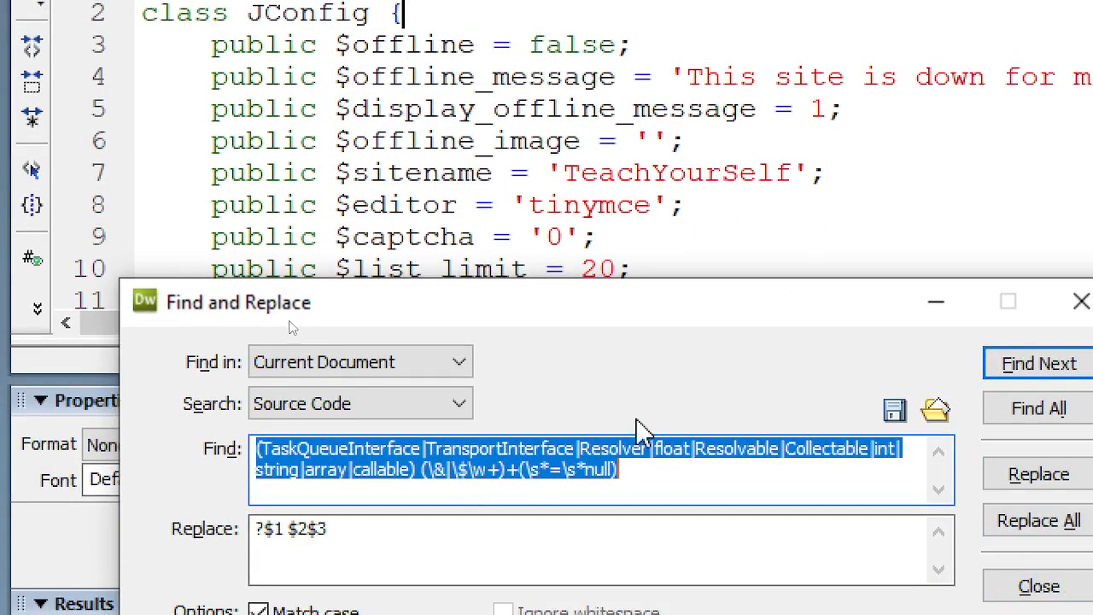
{"action": "scroll", "coordinate": [707, 149], "scroll_direction": "down", "scroll_amount": 4}
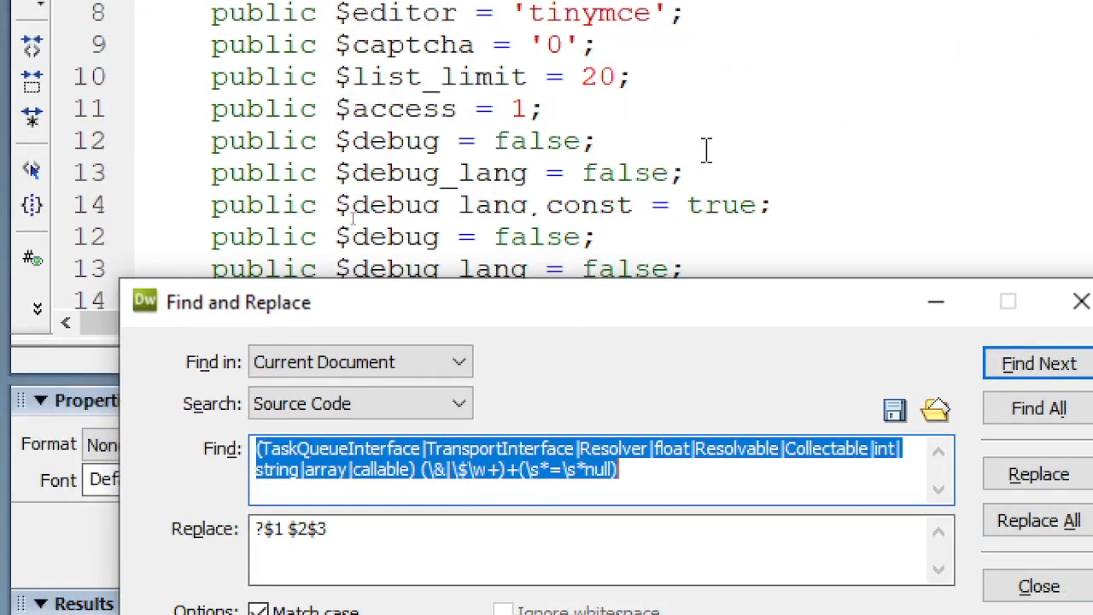
{"action": "scroll", "coordinate": [706, 150], "scroll_direction": "down", "scroll_amount": 3}
{"action": "scroll", "coordinate": [707, 149], "scroll_direction": "up", "scroll_amount": 2}
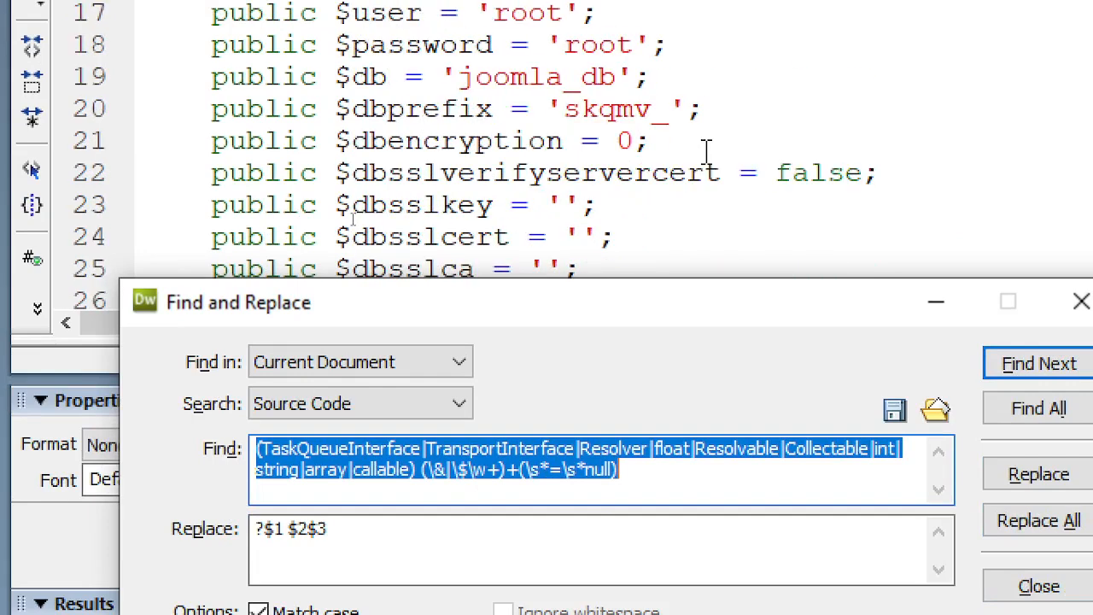
{"action": "left_click", "coordinate": [707, 154]}
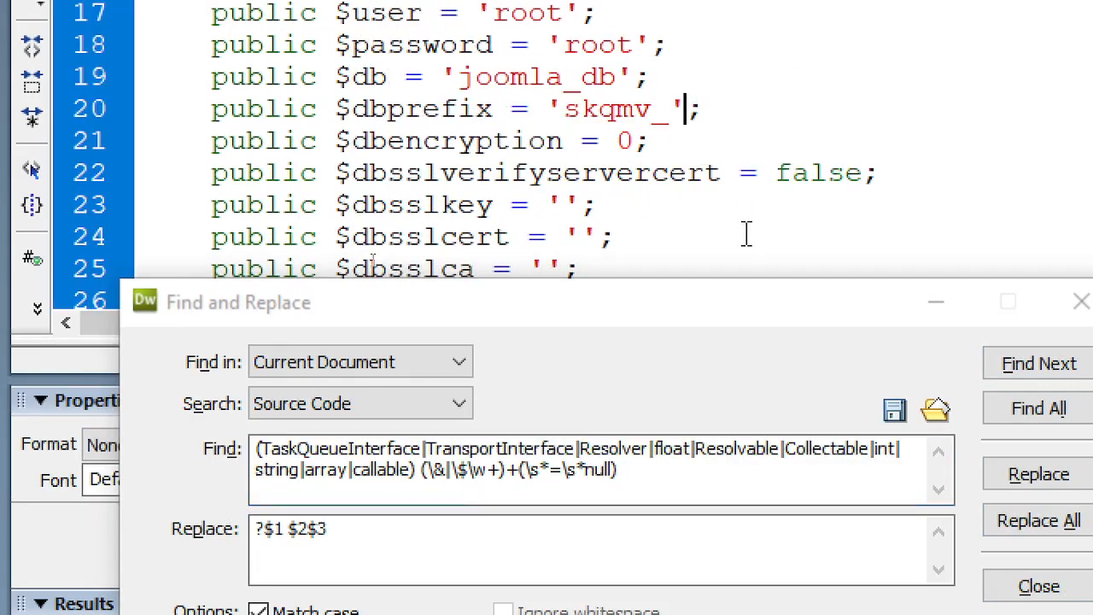
{"action": "left_click_drag", "start_coordinate": [662, 495], "coordinate": [153, 452]}
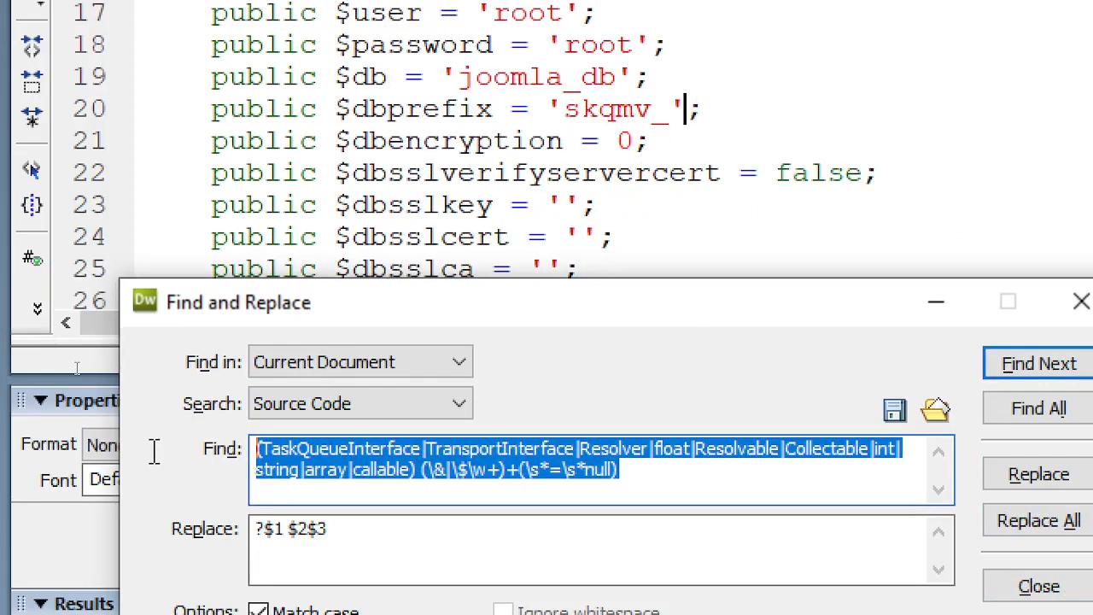
{"action": "key", "text": "Delete"}
{"action": "left_click_drag", "start_coordinate": [390, 531], "coordinate": [178, 540]}
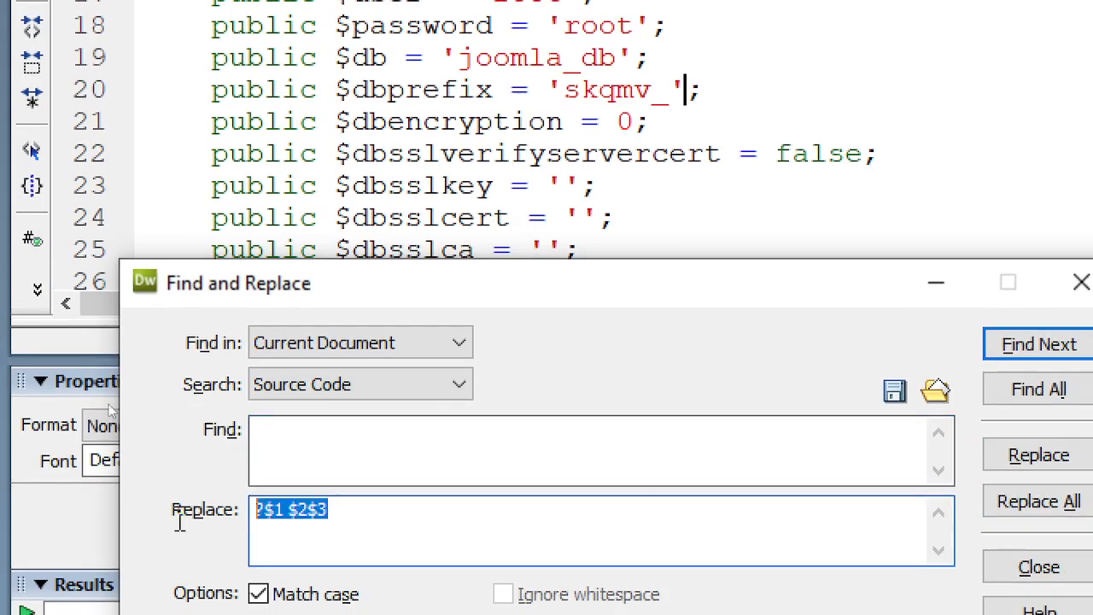
{"action": "key", "text": "Delete"}
{"action": "left_click", "coordinate": [324, 429]}
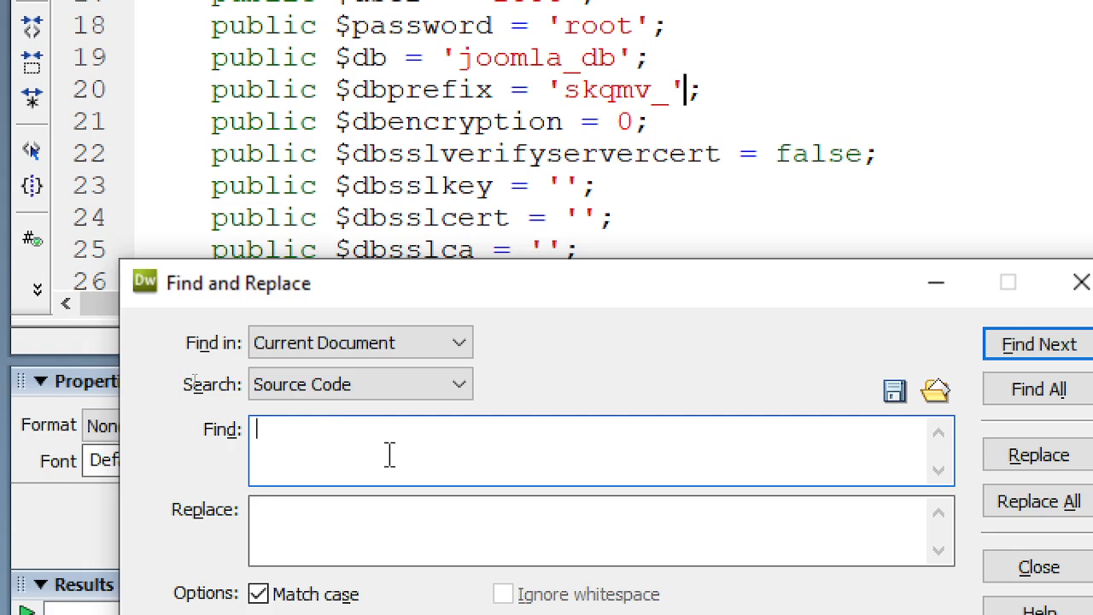
{"action": "type", "text": "public $root_user ="}
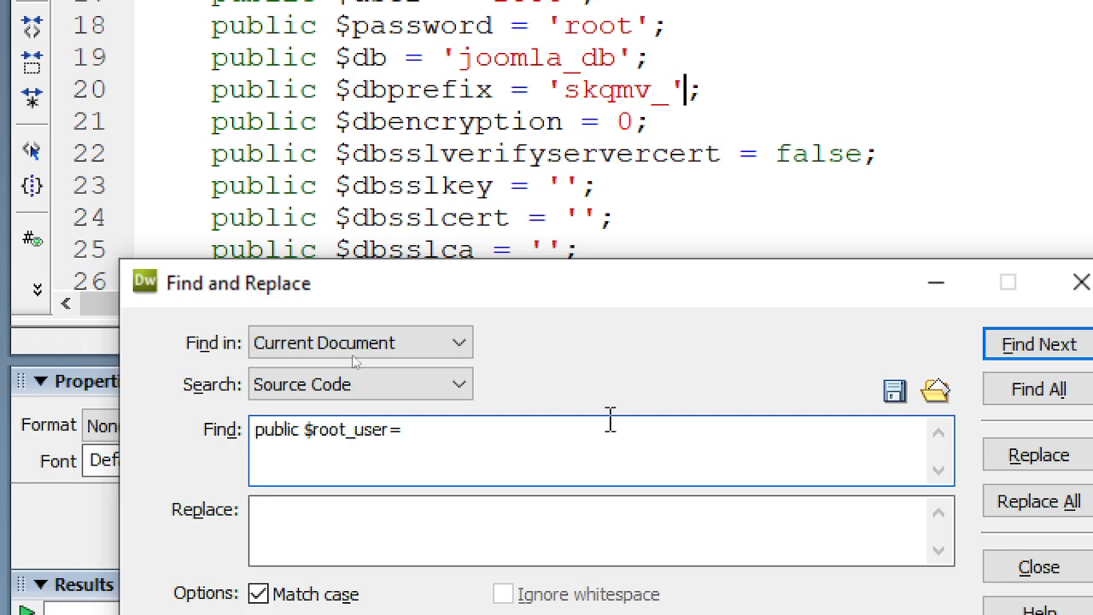
- Run Find Next on the source code, which finds no existing public $root_user= entry
{"action": "left_click", "coordinate": [1025, 354]}
{"action": "left_click", "coordinate": [1025, 354]}
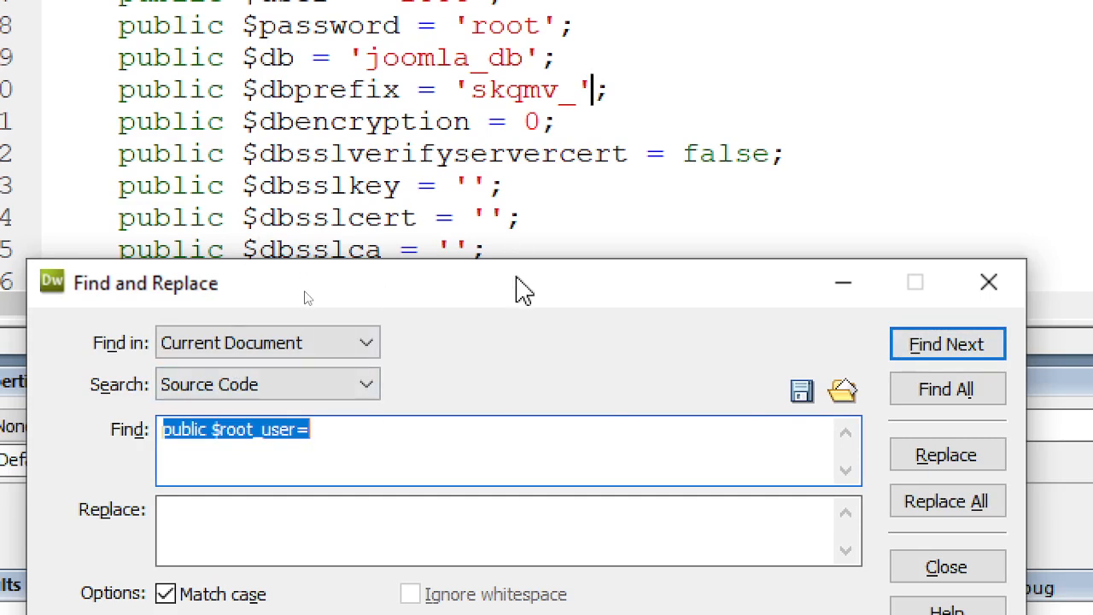
{"action": "left_click_drag", "start_coordinate": [523, 290], "coordinate": [484, 424]}
{"action": "scroll", "coordinate": [609, 171], "scroll_direction": "up", "scroll_amount": 5}
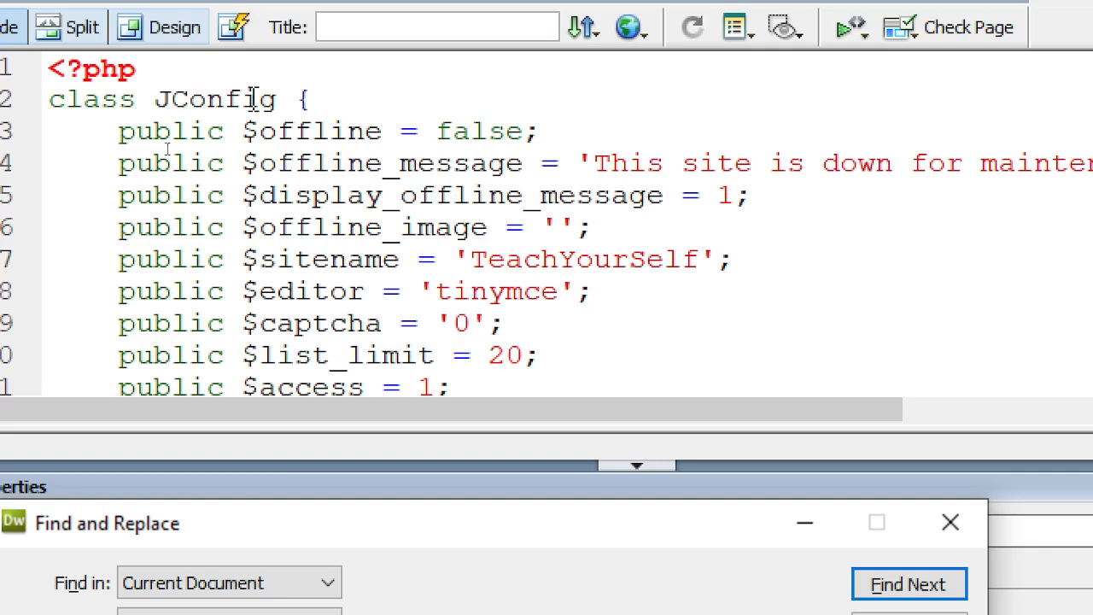
{"action": "left_click", "coordinate": [221, 83]}
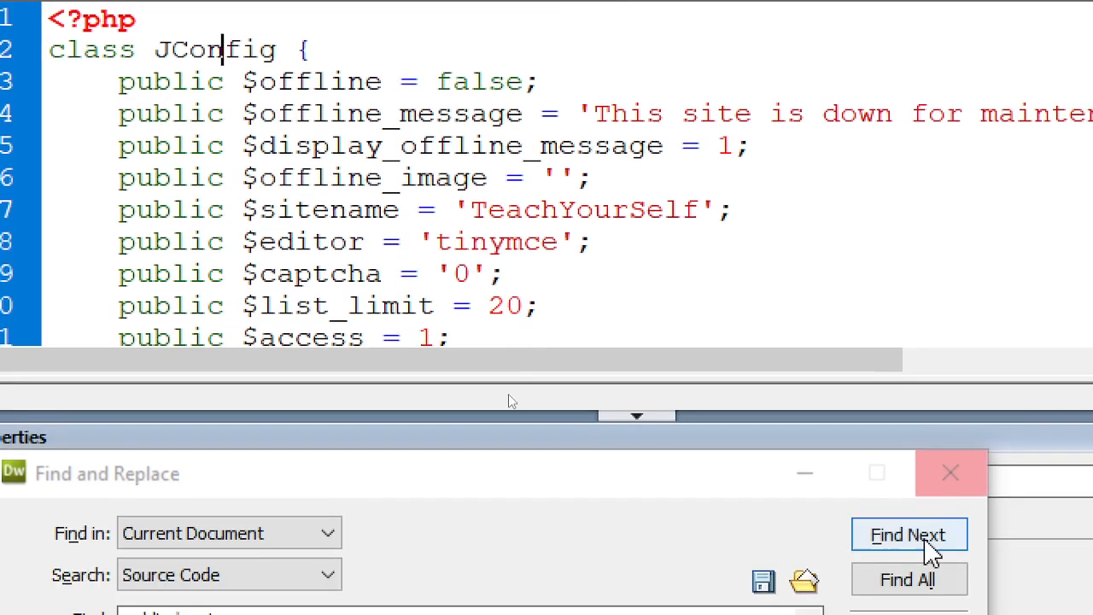
{"action": "left_click", "coordinate": [925, 590]}
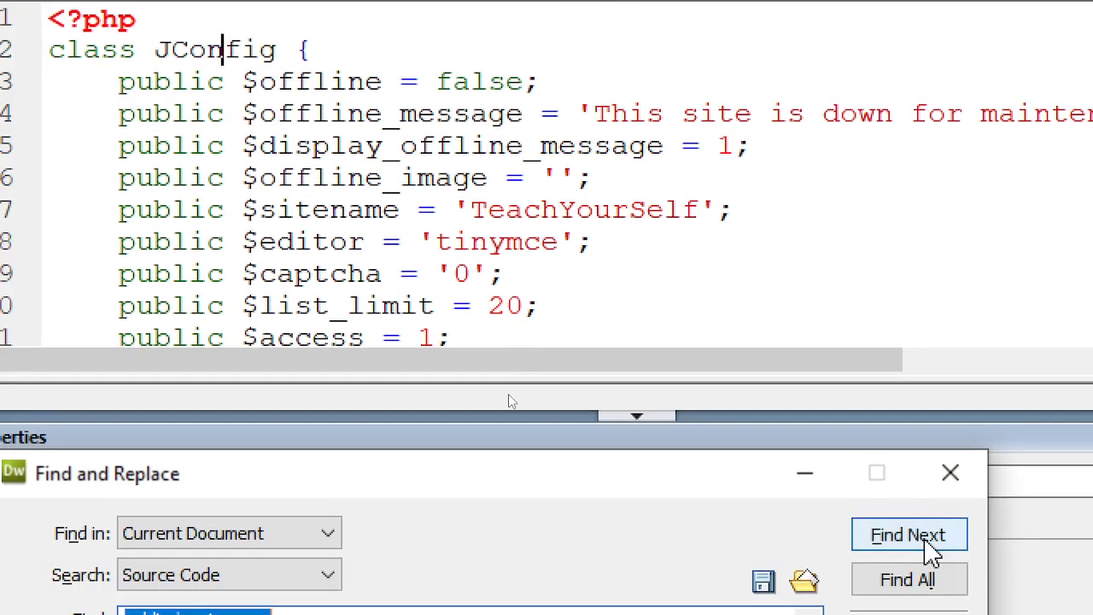
{"action": "left_click", "coordinate": [925, 590]}
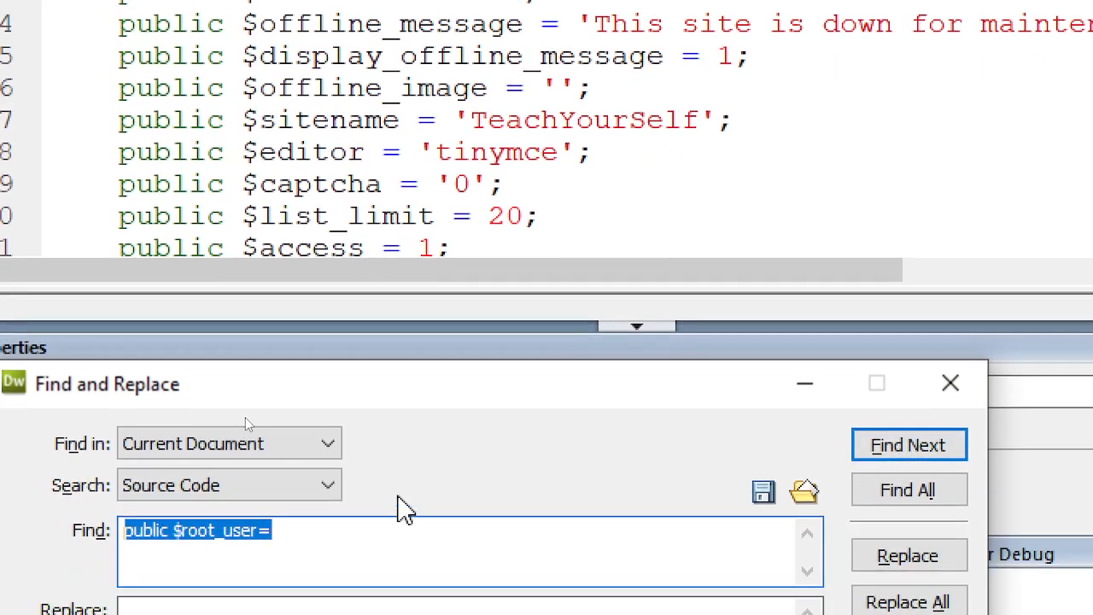
{"action": "key", "text": "alt+Tab"}
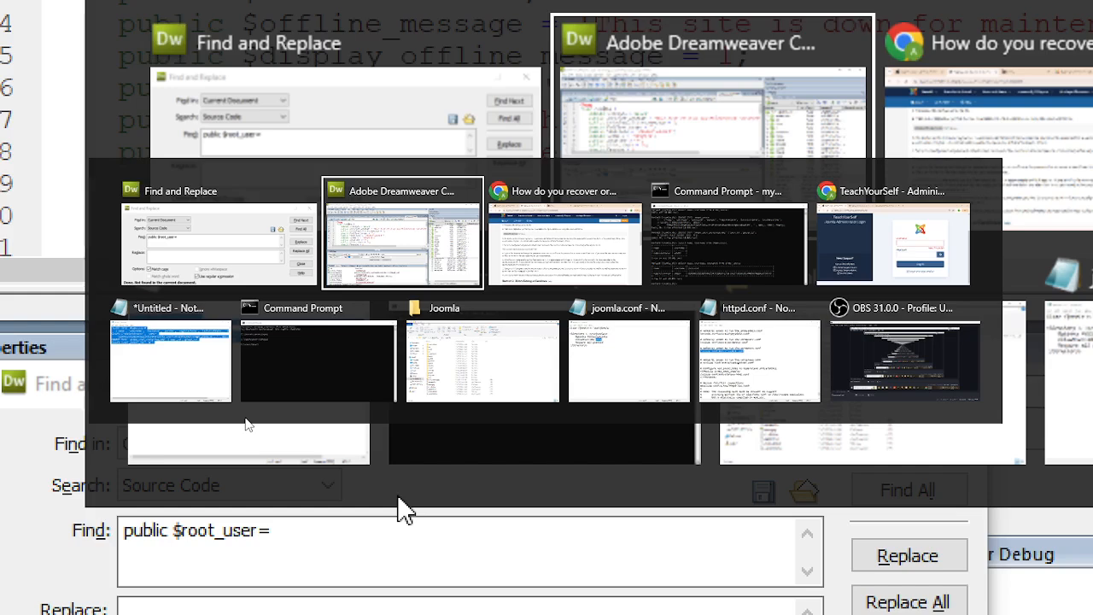
- Scroll the Chrome recovery guide to Method 1's $root_user='myname'; configuration.php step
{"action": "key", "text": "alt+Tab"}
{"action": "scroll", "coordinate": [564, 214], "scroll_direction": "up", "scroll_amount": 7}
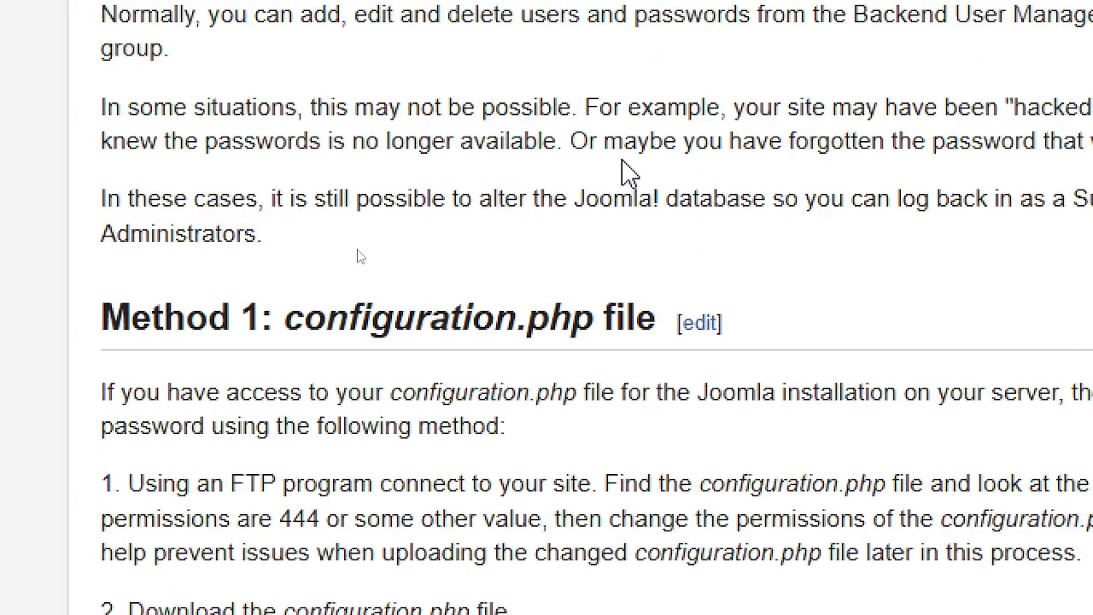
{"action": "scroll", "coordinate": [630, 171], "scroll_direction": "up", "scroll_amount": 2}
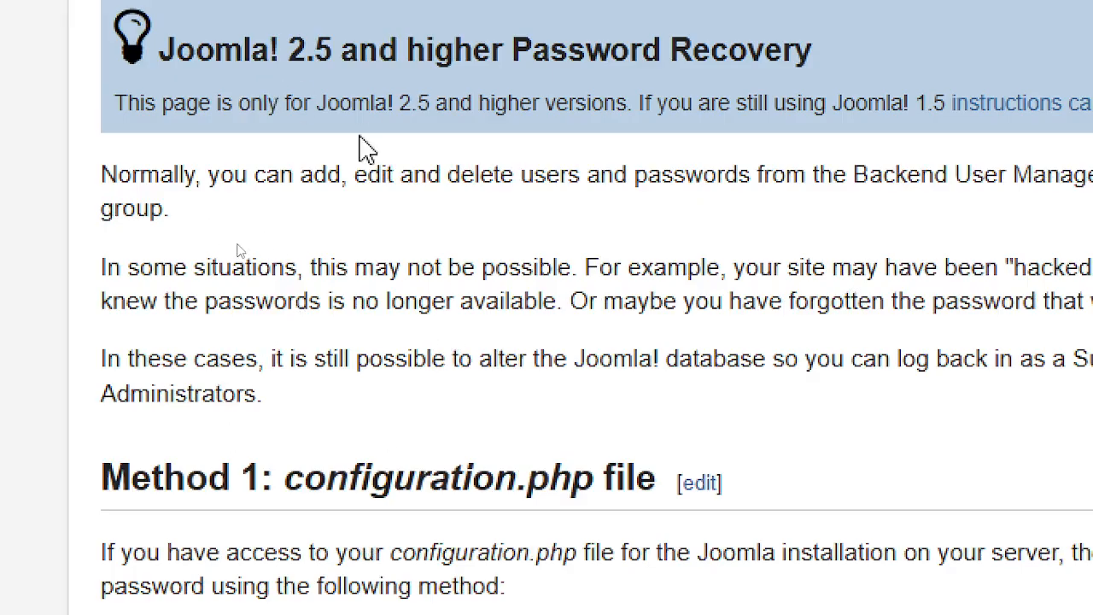
{"action": "scroll", "coordinate": [721, 231], "scroll_direction": "up", "scroll_amount": 2}
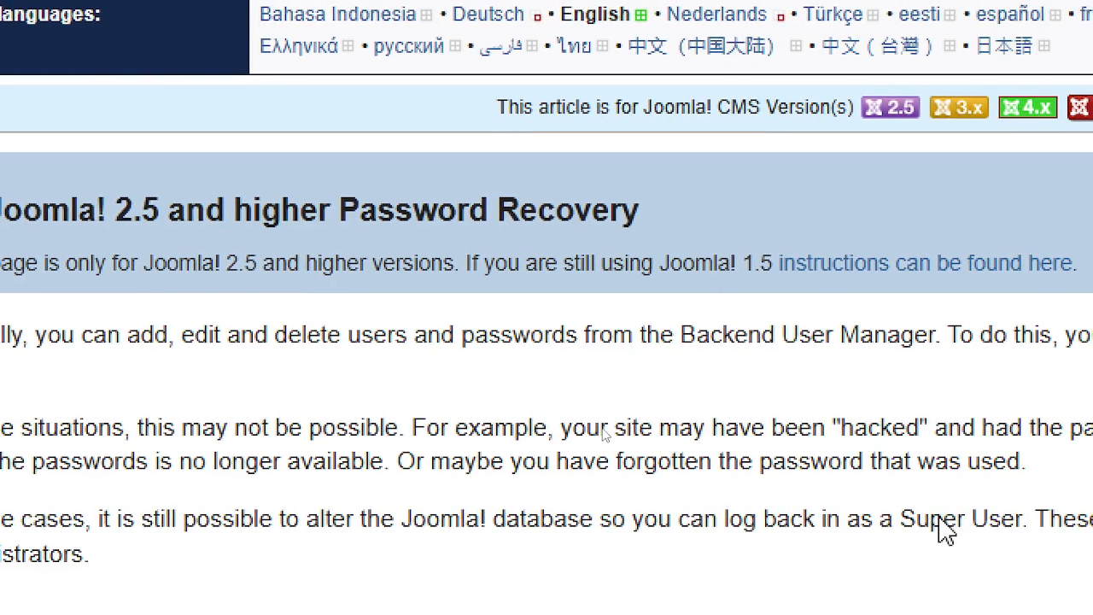
{"action": "scroll", "coordinate": [487, 444], "scroll_direction": "down", "scroll_amount": 5}
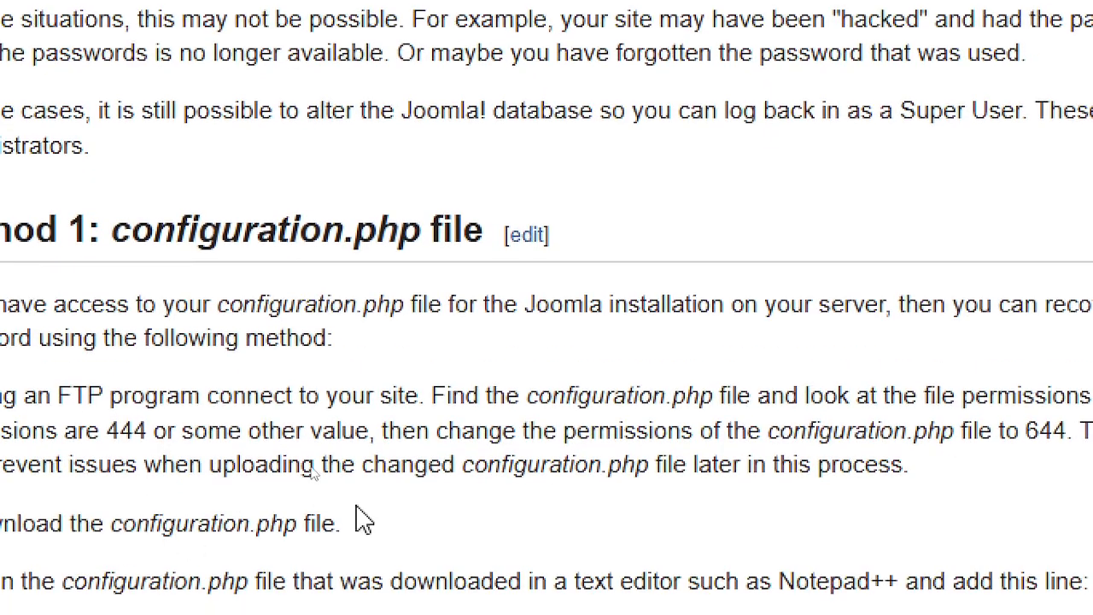
{"action": "scroll", "coordinate": [363, 521], "scroll_direction": "down", "scroll_amount": 4}
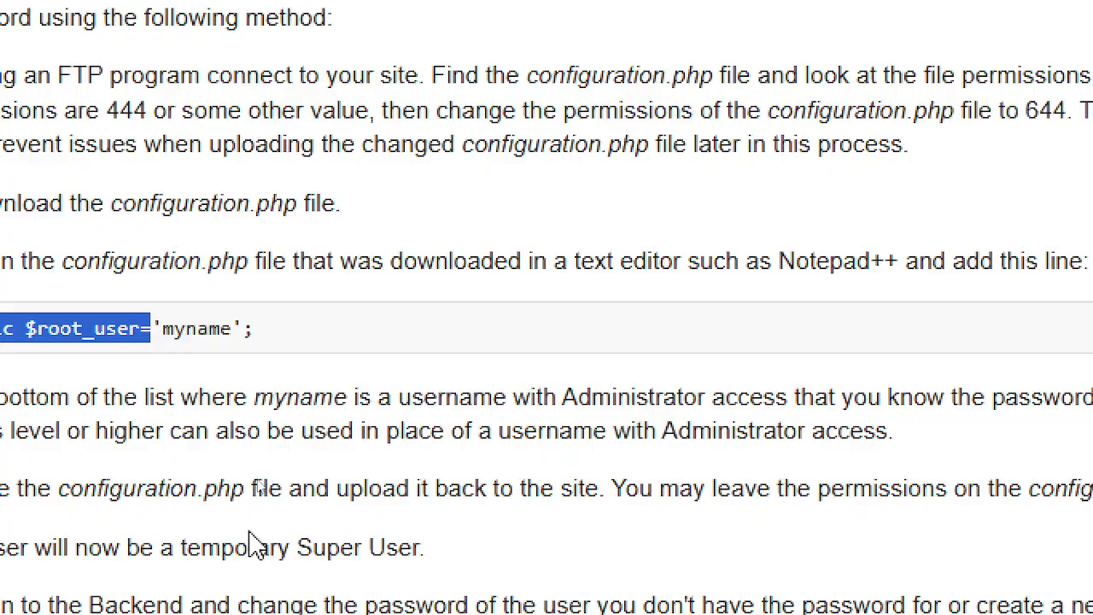
{"action": "key", "text": "alt+Tab"}
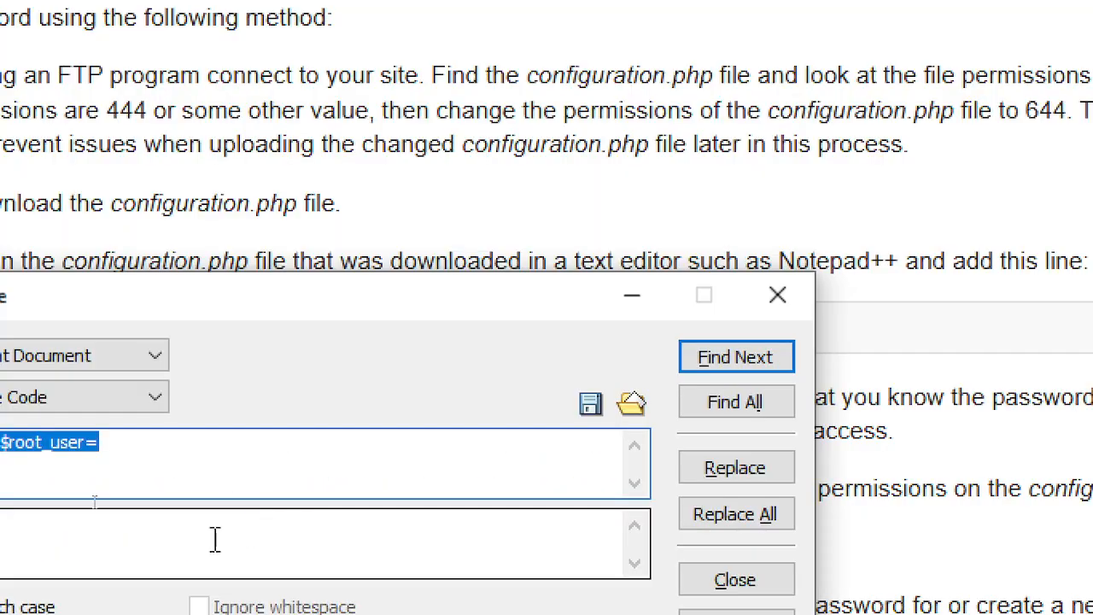
- Back in Dreamweaver, collapse the Properties panel and scroll down through configuration.php
{"action": "key", "text": "alt+Tab"}
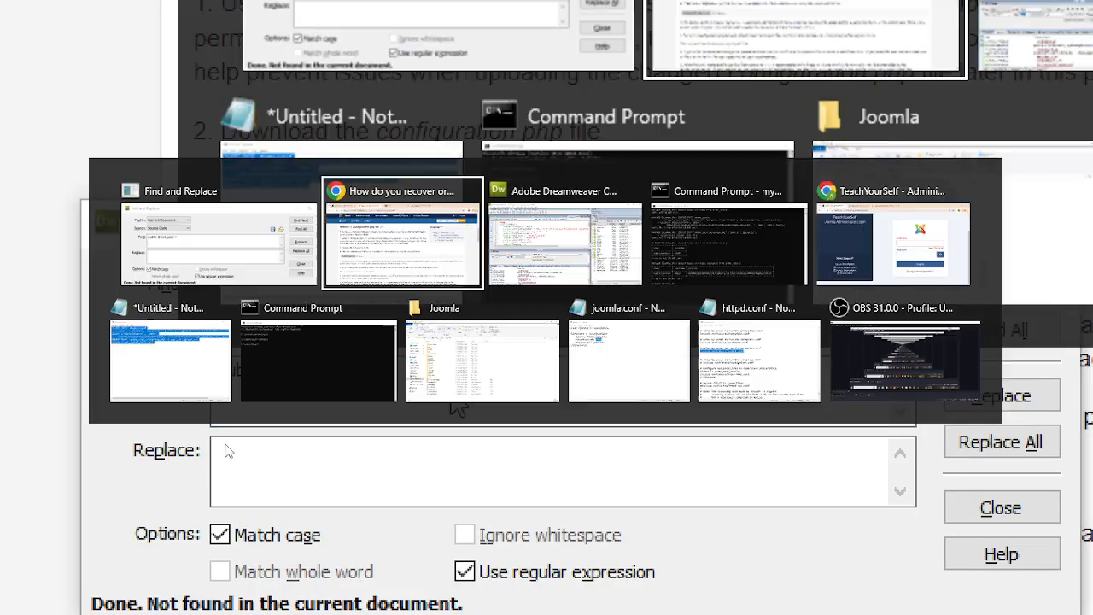
{"action": "key", "text": "alt+Tab"}
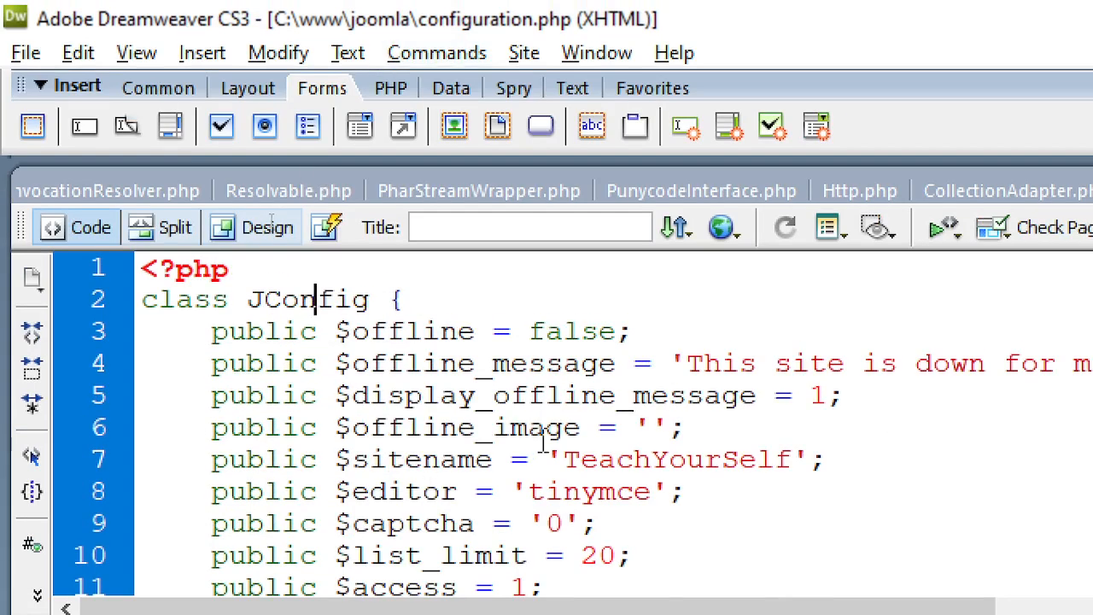
{"action": "scroll", "coordinate": [544, 441], "scroll_direction": "down", "scroll_amount": 4}
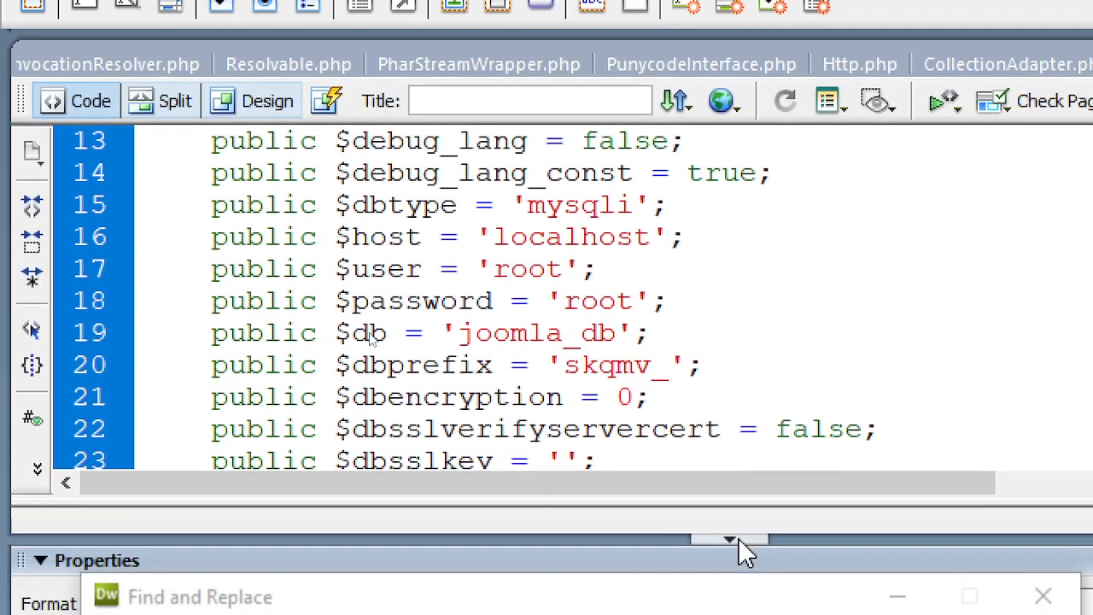
{"action": "left_click", "coordinate": [738, 538]}
{"action": "scroll", "coordinate": [820, 386], "scroll_direction": "up", "scroll_amount": 3}
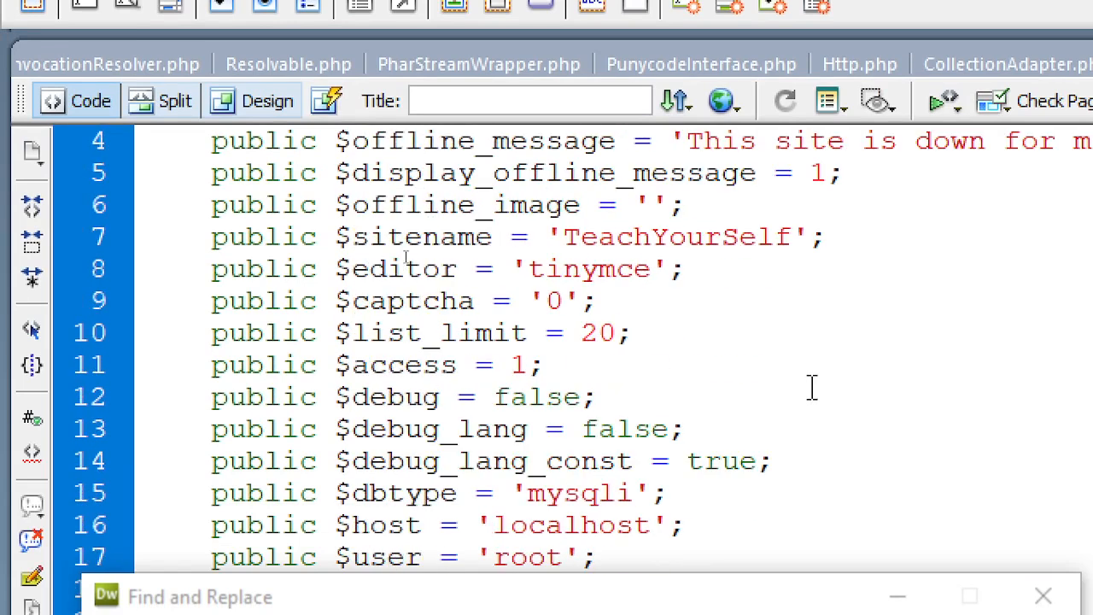
{"action": "scroll", "coordinate": [812, 386], "scroll_direction": "up", "scroll_amount": 1}
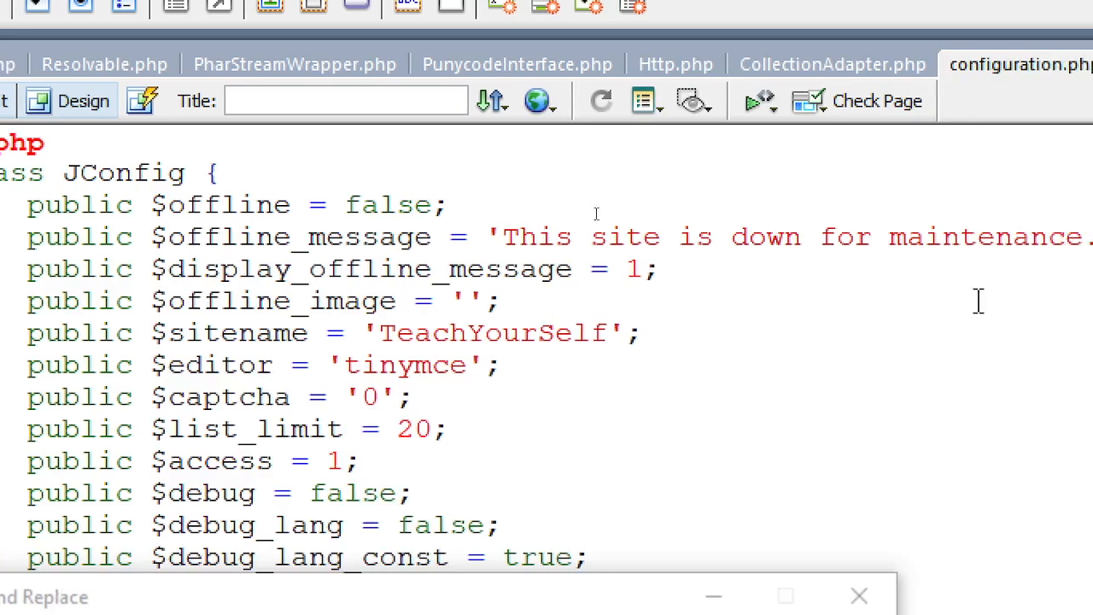
{"action": "scroll", "coordinate": [278, 325], "scroll_direction": "down", "scroll_amount": 2}
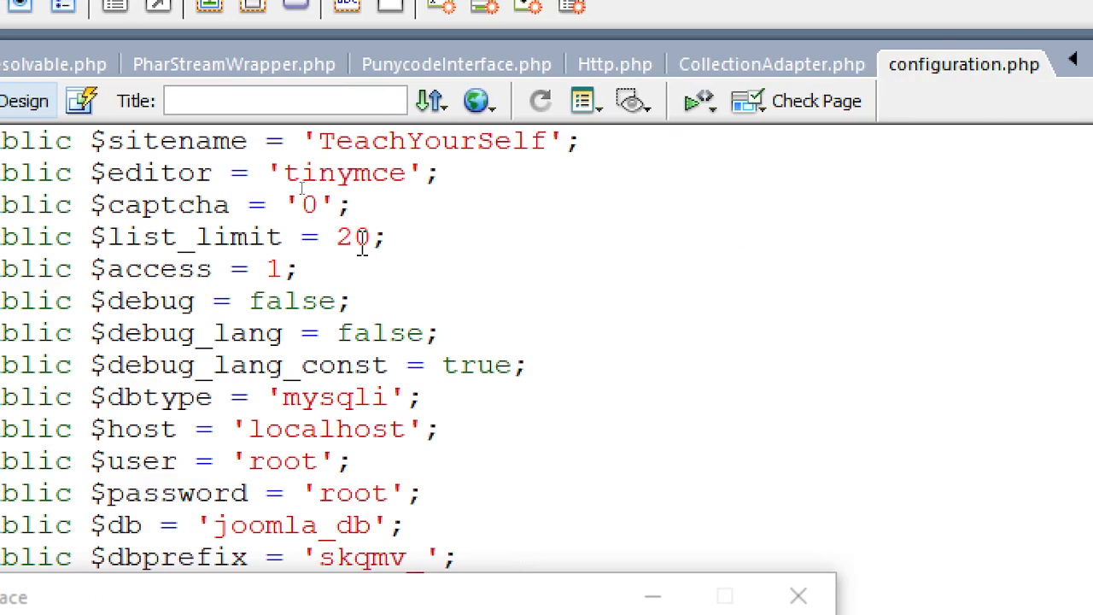
{"action": "scroll", "coordinate": [362, 244], "scroll_direction": "down", "scroll_amount": 1}
{"action": "scroll", "coordinate": [339, 389], "scroll_direction": "down", "scroll_amount": 2}
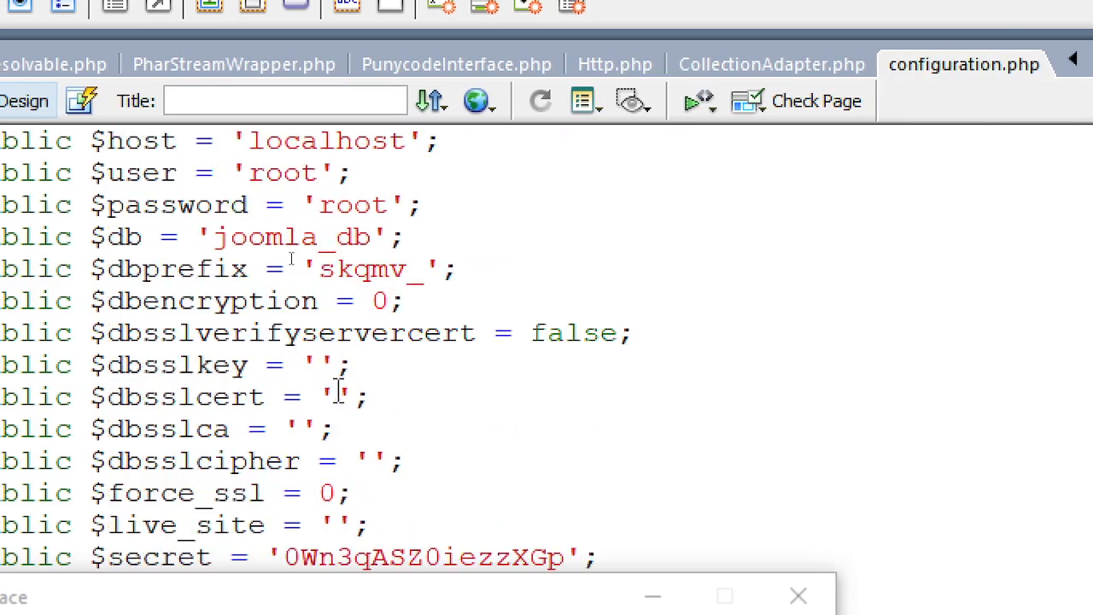
{"action": "scroll", "coordinate": [393, 365], "scroll_direction": "down", "scroll_amount": 3}
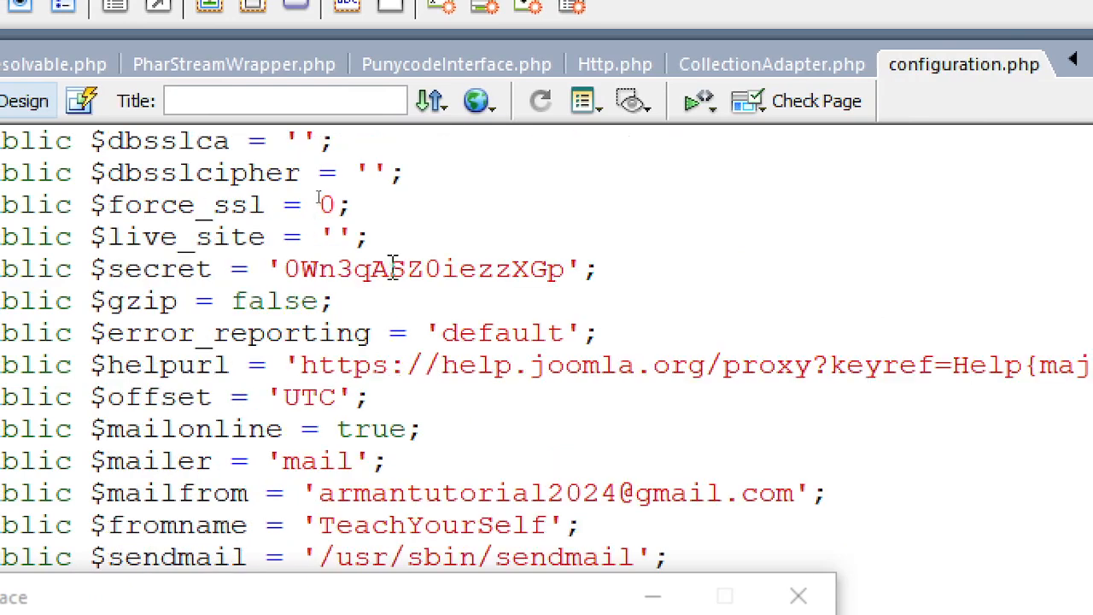
{"action": "scroll", "coordinate": [340, 357], "scroll_direction": "down", "scroll_amount": 2}
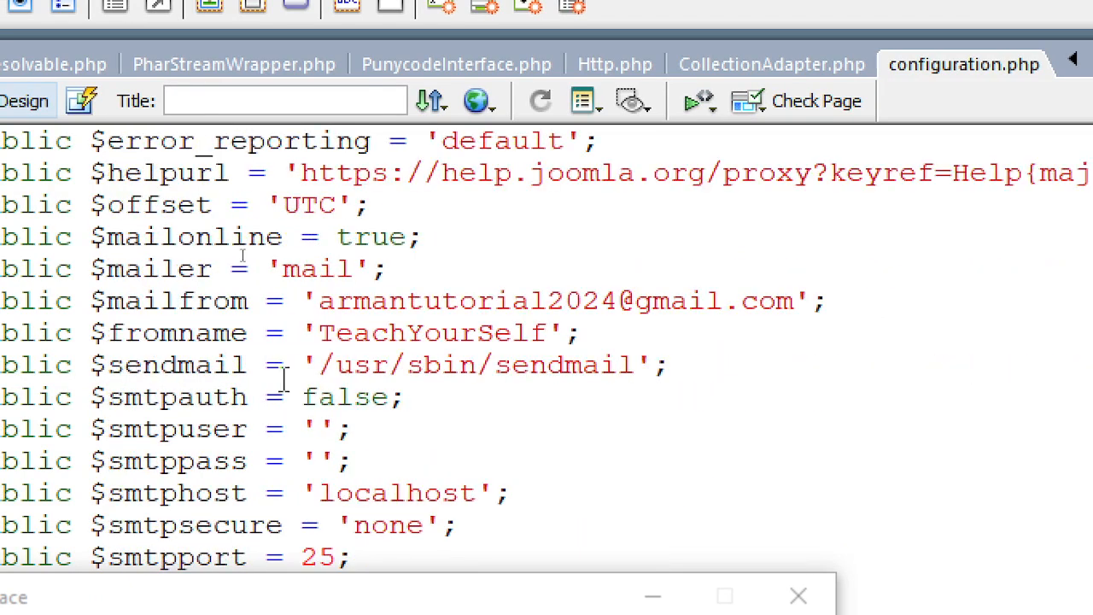
{"action": "scroll", "coordinate": [231, 391], "scroll_direction": "down", "scroll_amount": 1}
{"action": "scroll", "coordinate": [227, 389], "scroll_direction": "down", "scroll_amount": 1}
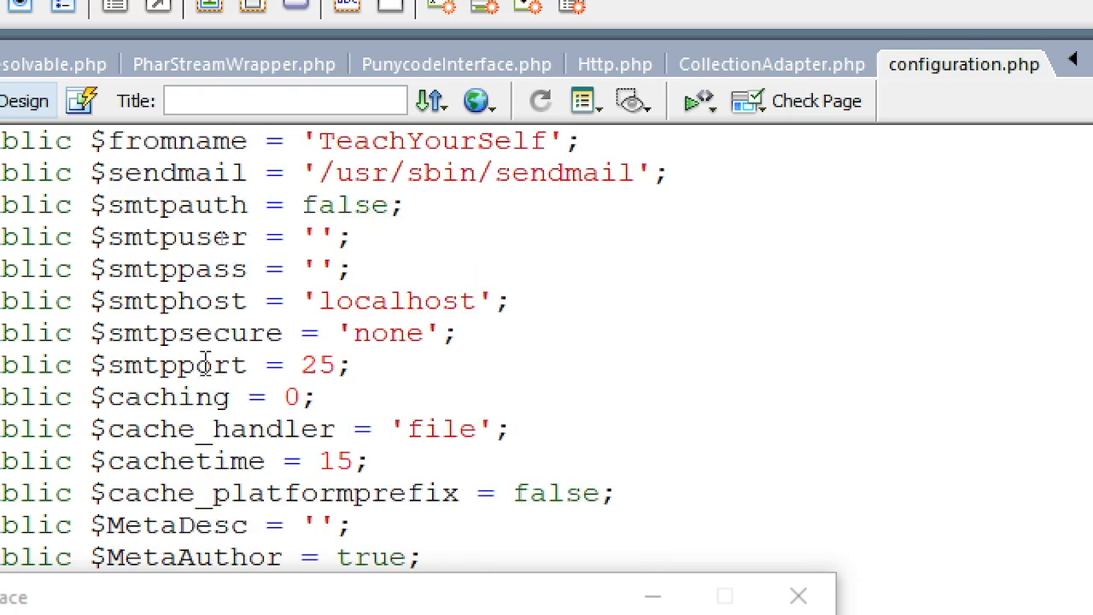
{"action": "scroll", "coordinate": [165, 280], "scroll_direction": "down", "scroll_amount": 1}
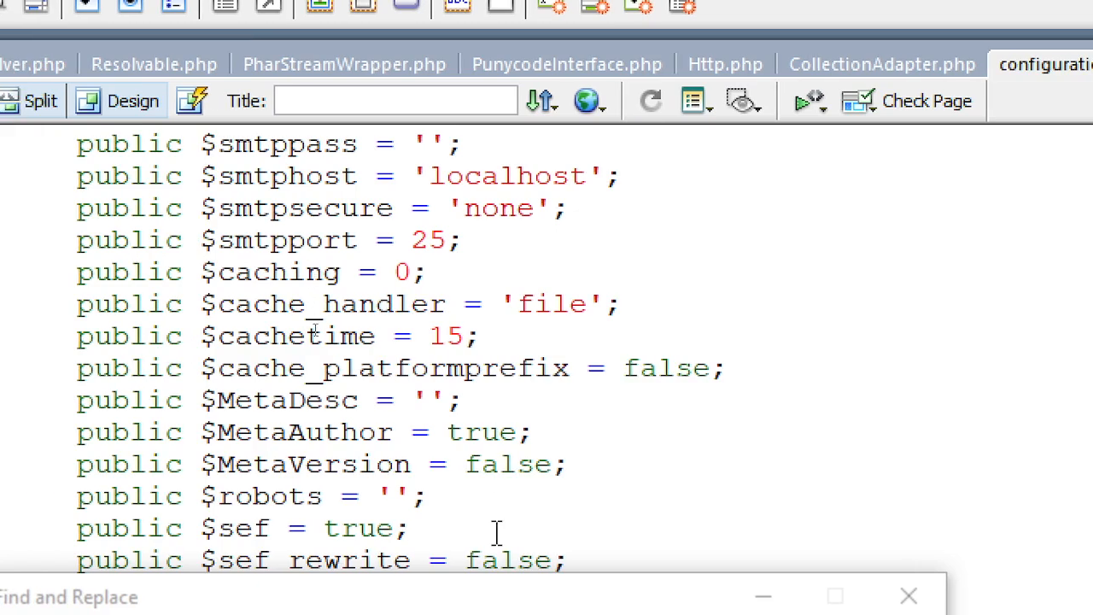
- Scroll back through the JConfig settings and select dbprefix, whose value is 'skqmv_'
{"action": "scroll", "coordinate": [496, 532], "scroll_direction": "up", "scroll_amount": 2}
{"action": "scroll", "coordinate": [500, 427], "scroll_direction": "up", "scroll_amount": 2}
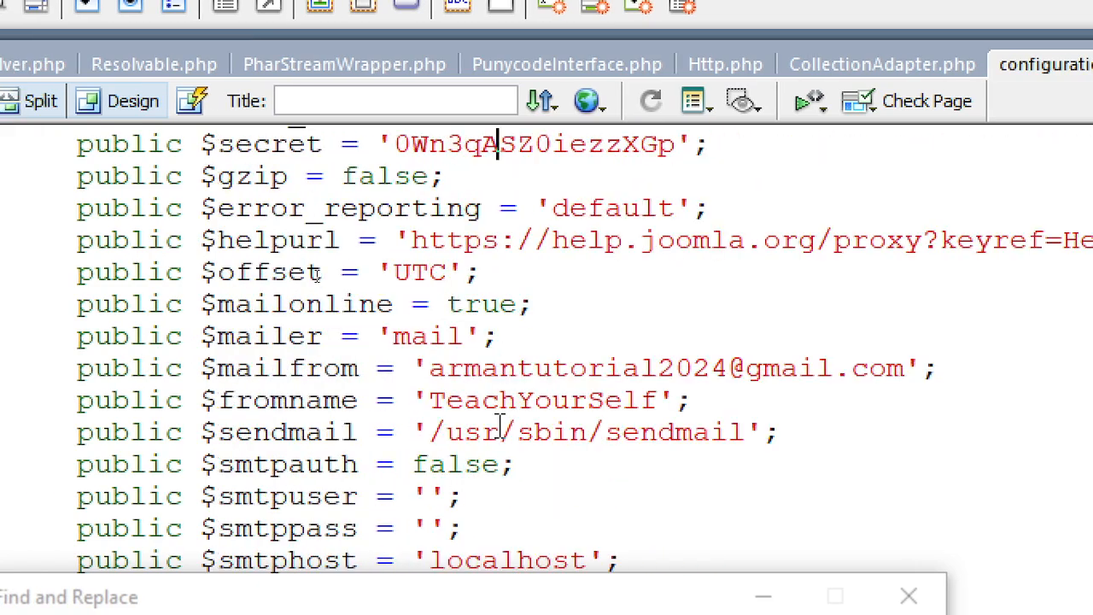
{"action": "scroll", "coordinate": [500, 427], "scroll_direction": "up", "scroll_amount": 2}
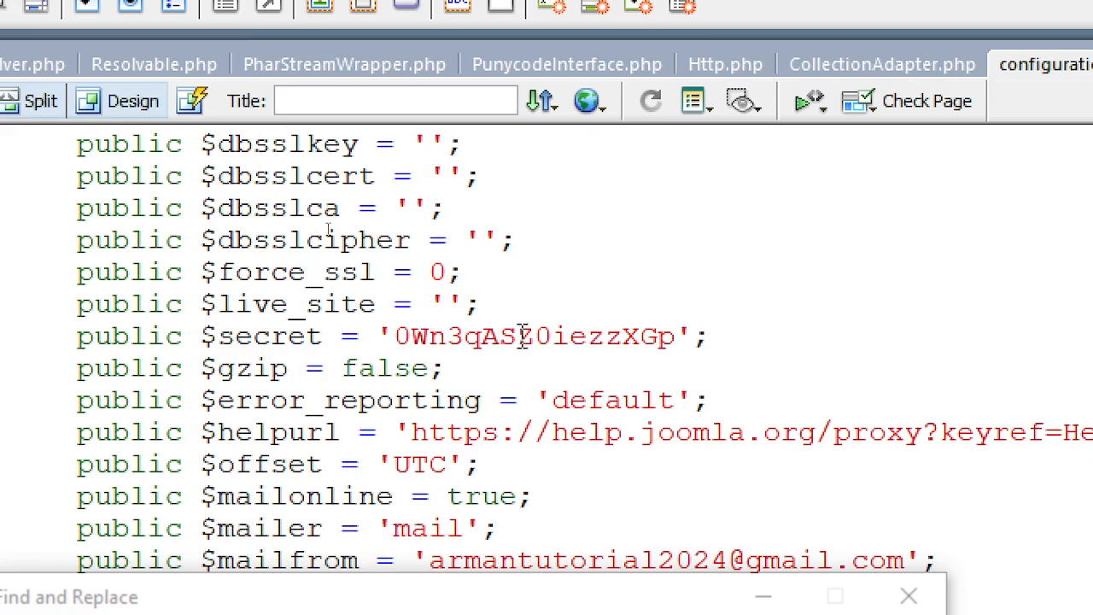
{"action": "scroll", "coordinate": [522, 335], "scroll_direction": "up", "scroll_amount": 2}
{"action": "scroll", "coordinate": [523, 329], "scroll_direction": "up", "scroll_amount": 3}
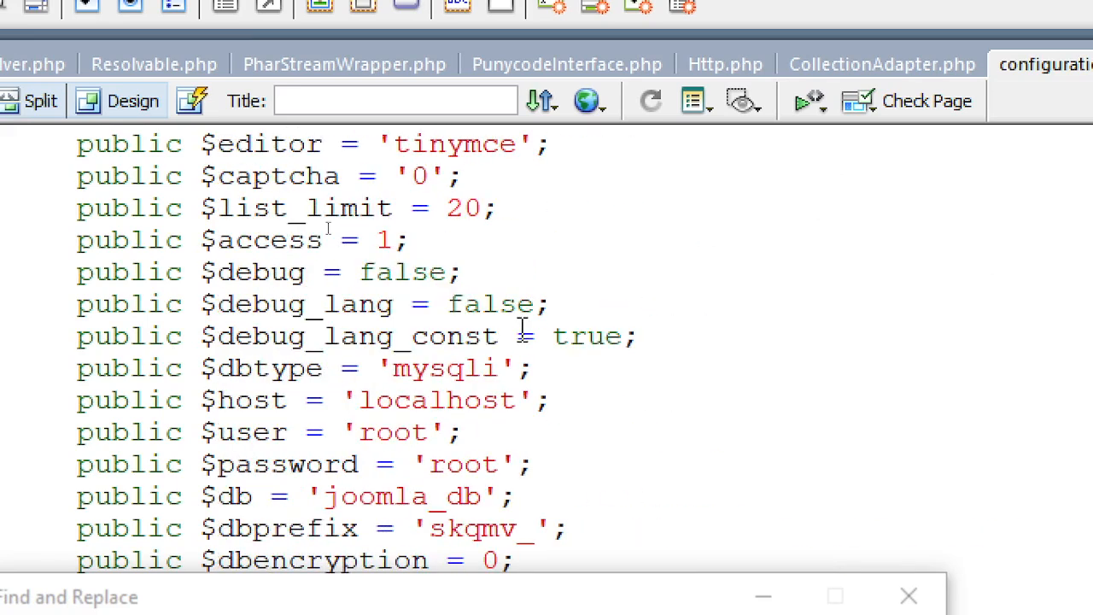
{"action": "scroll", "coordinate": [513, 413], "scroll_direction": "down", "scroll_amount": 1}
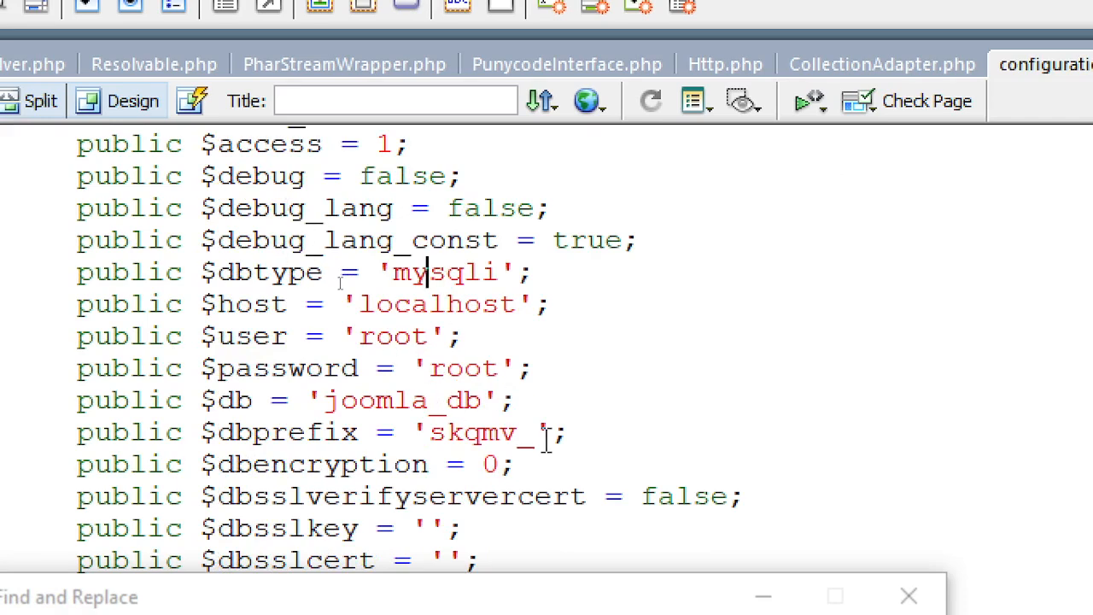
{"action": "scroll", "coordinate": [612, 432], "scroll_direction": "down", "scroll_amount": 1}
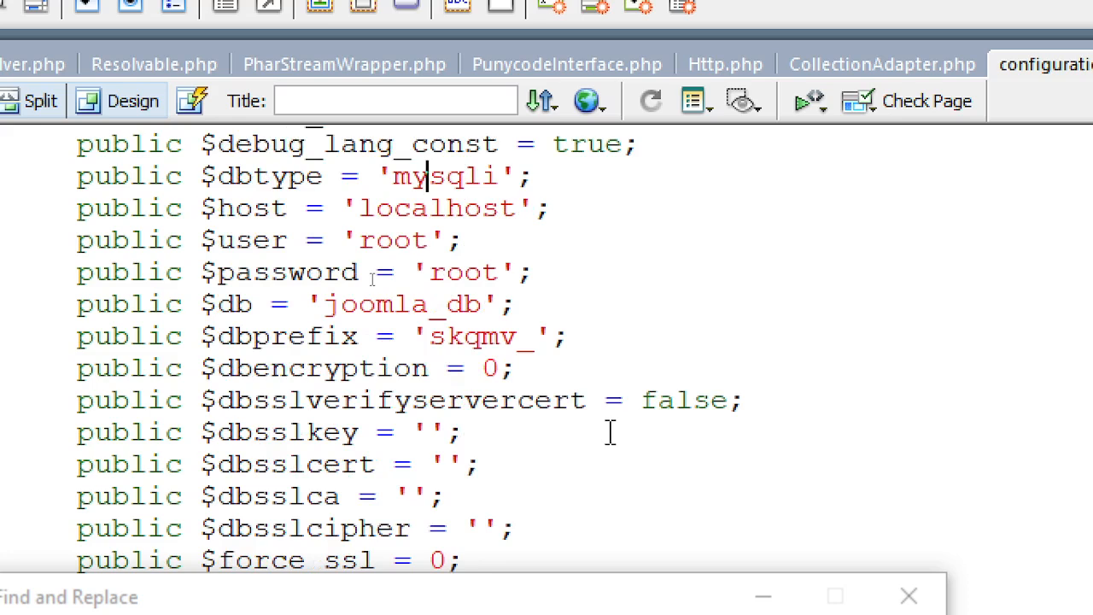
{"action": "double_click", "coordinate": [264, 336]}
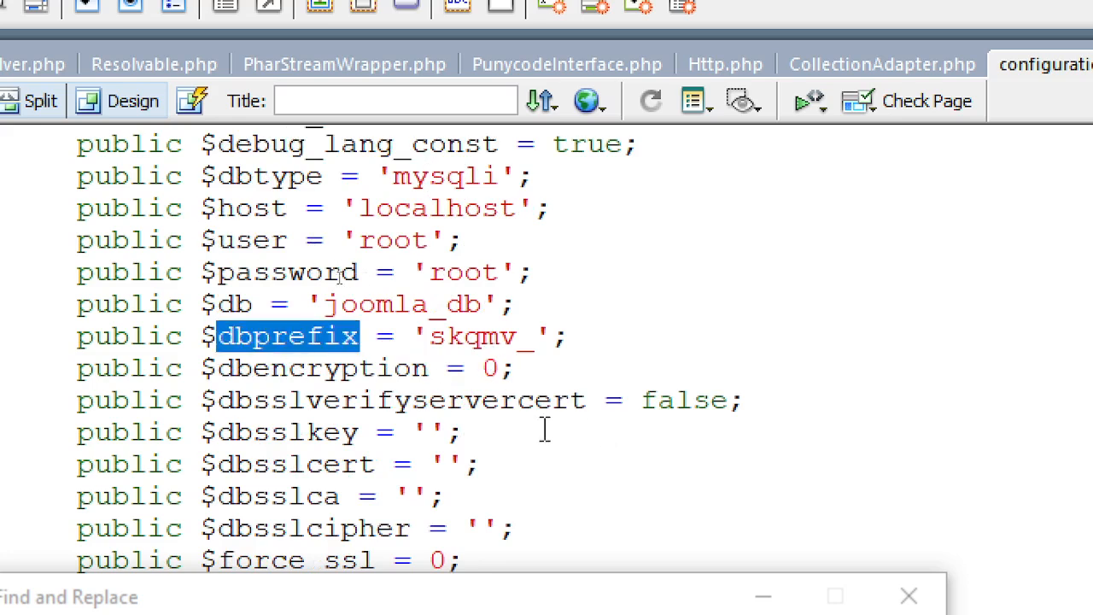
{"action": "scroll", "coordinate": [544, 430], "scroll_direction": "up", "scroll_amount": 3}
{"action": "scroll", "coordinate": [544, 430], "scroll_direction": "up", "scroll_amount": 2}
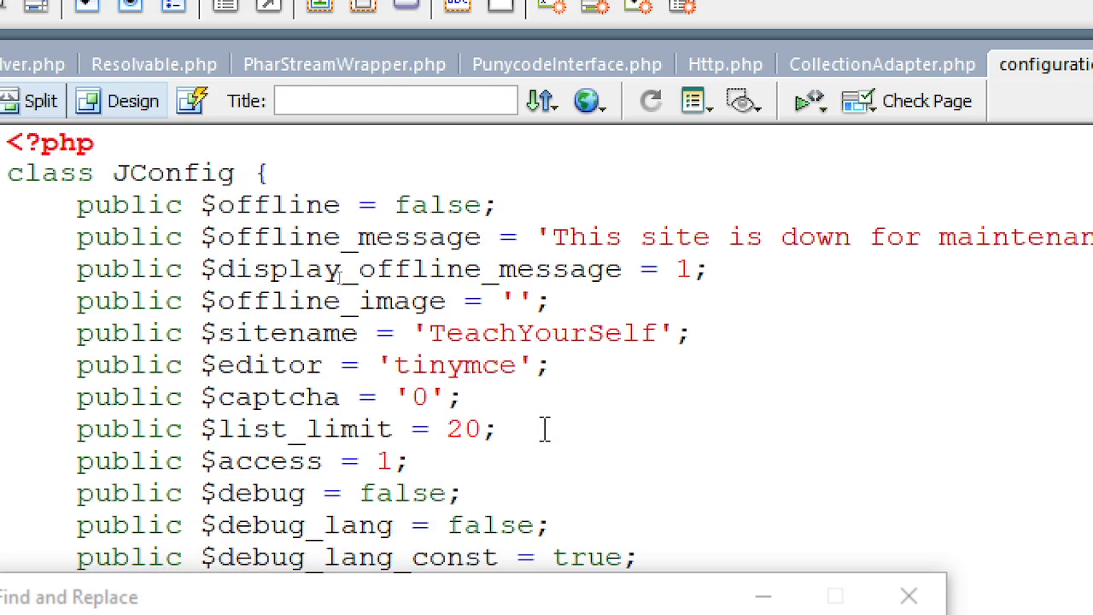
{"action": "scroll", "coordinate": [478, 384], "scroll_direction": "down", "scroll_amount": 10}
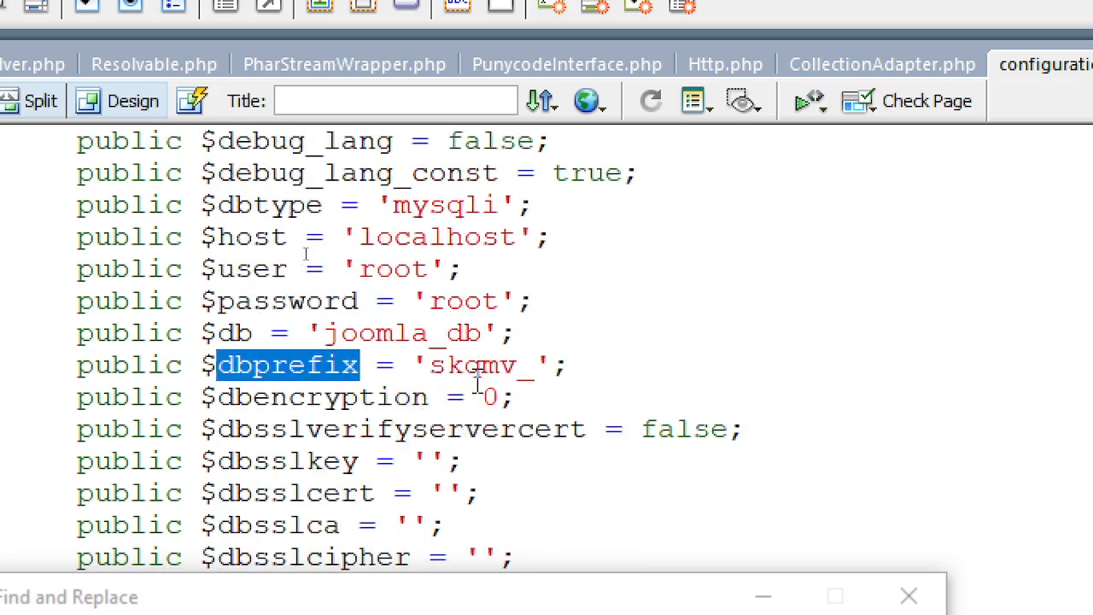
{"action": "scroll", "coordinate": [478, 384], "scroll_direction": "down", "scroll_amount": 3}
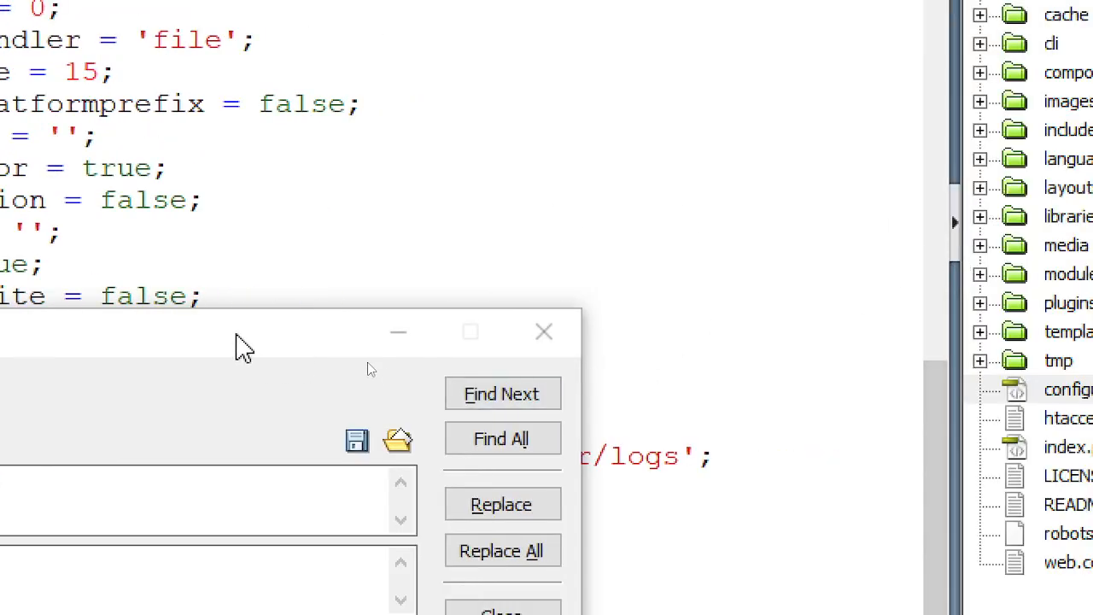
- Move Find and Replace aside, turn off Match case and regular expressions, and search again for public $root_user=
{"action": "left_click_drag", "start_coordinate": [236, 335], "coordinate": [242, 540]}
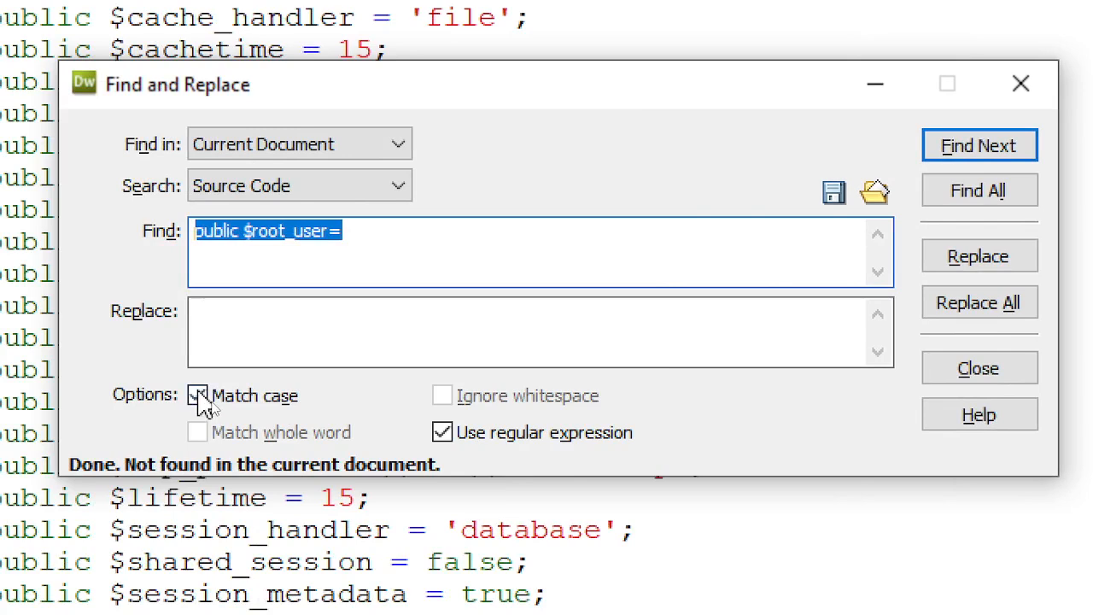
{"action": "left_click", "coordinate": [198, 397]}
{"action": "left_click", "coordinate": [441, 433]}
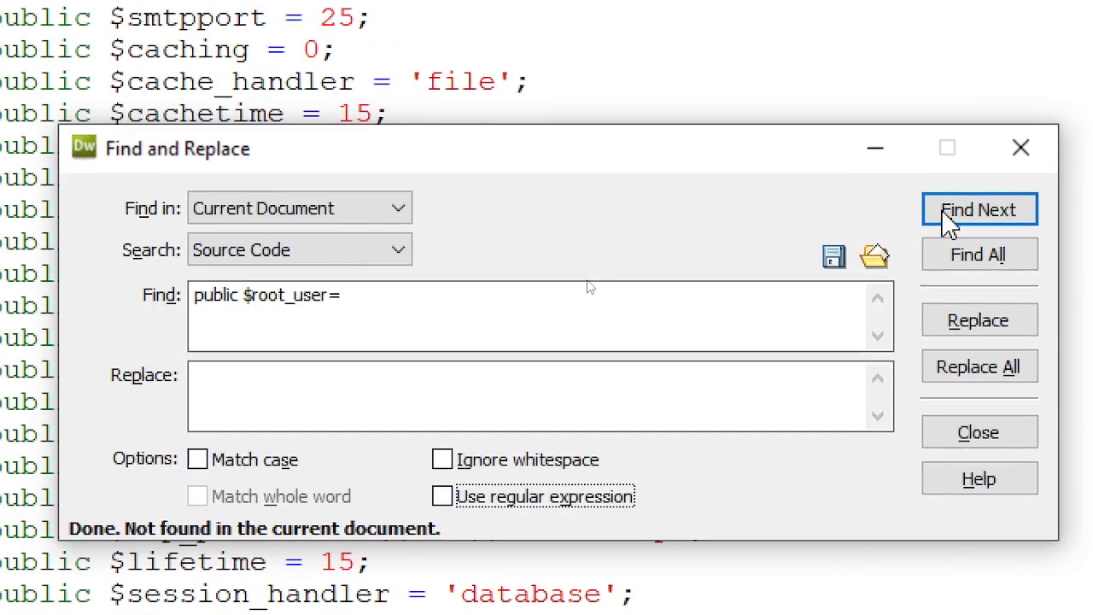
{"action": "left_click", "coordinate": [950, 215]}
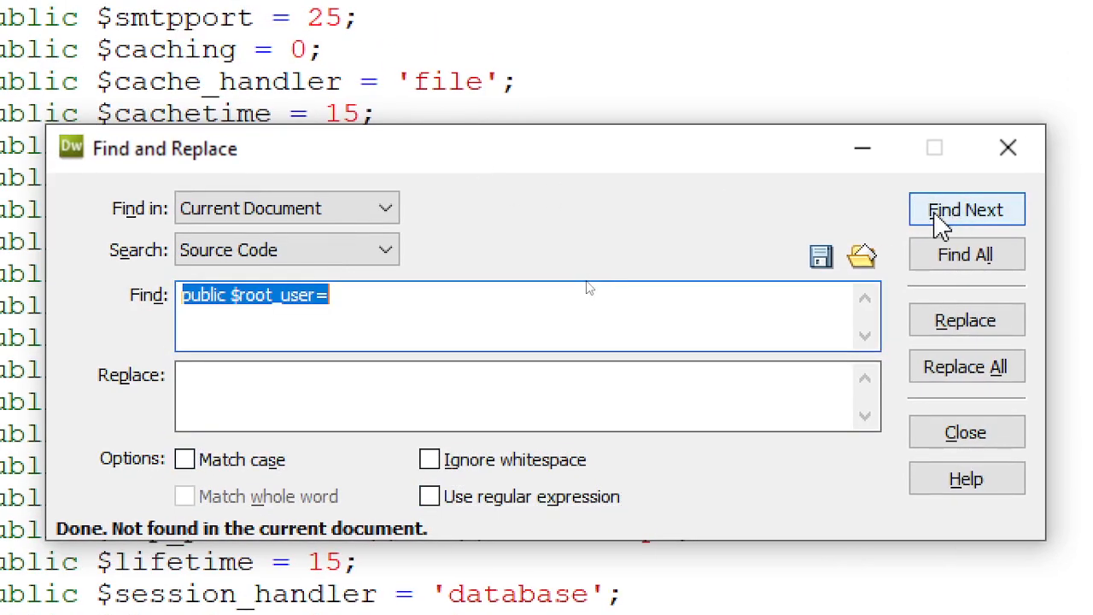
{"action": "left_click", "coordinate": [970, 215]}
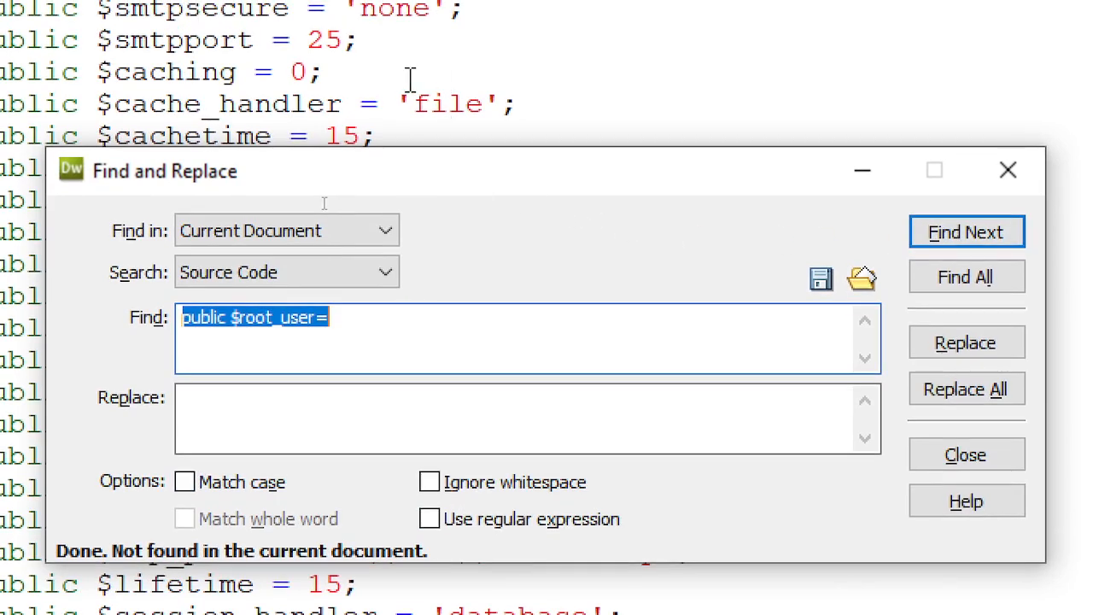
{"action": "left_click", "coordinate": [414, 80]}
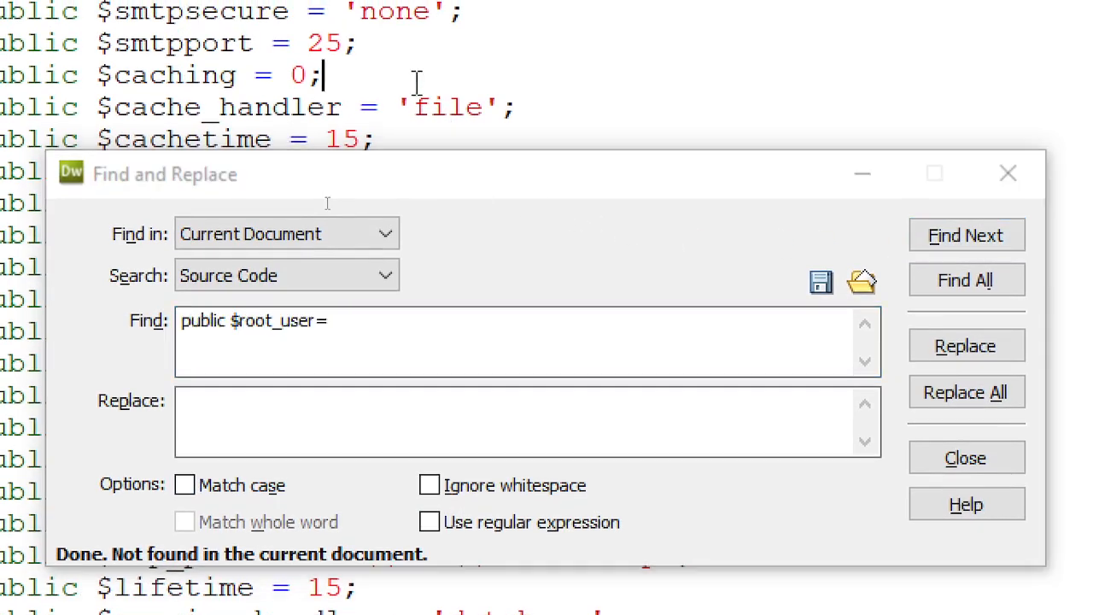
{"action": "scroll", "coordinate": [416, 81], "scroll_direction": "up", "scroll_amount": 13}
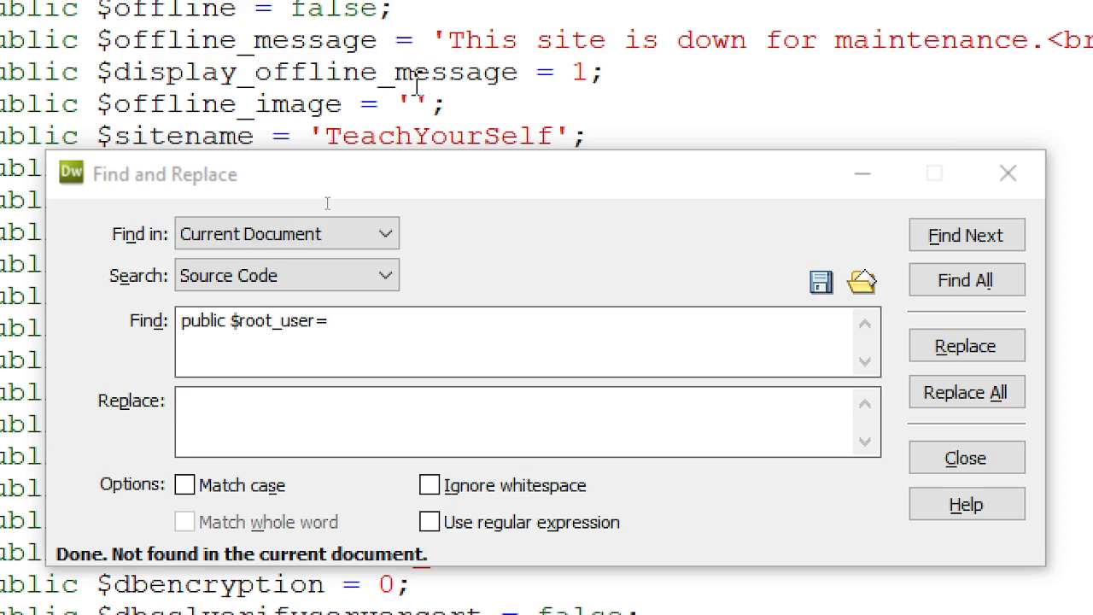
{"action": "left_click", "coordinate": [949, 253]}
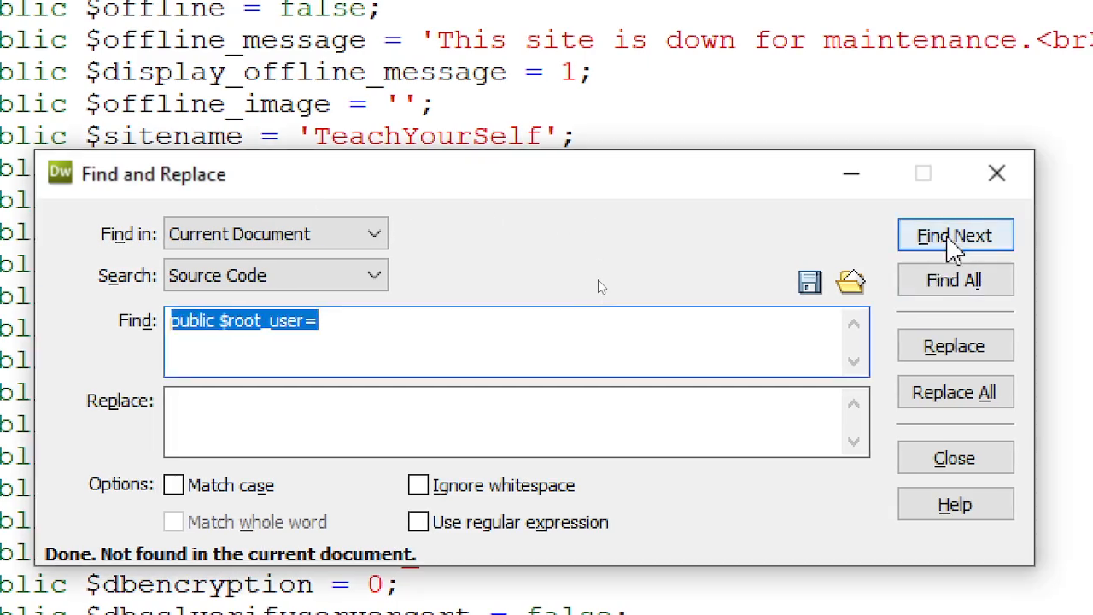
{"action": "right_click", "coordinate": [263, 332]}
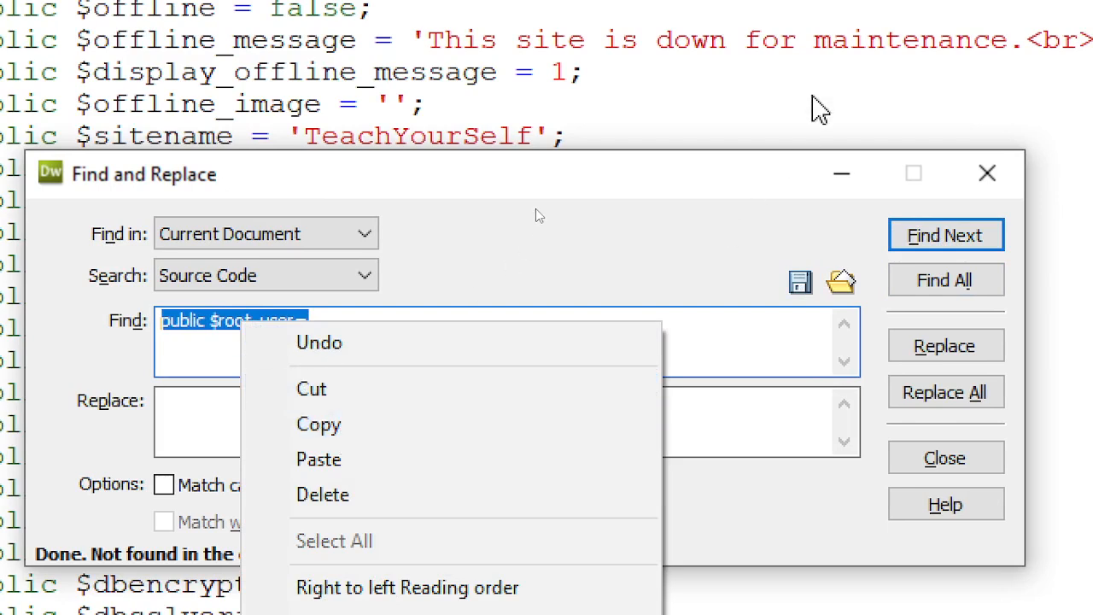
{"action": "left_click", "coordinate": [814, 99]}
- Copy the full public $root_user='myname'; line from Chrome's recovery instructions
{"action": "key", "text": "alt+Tab"}
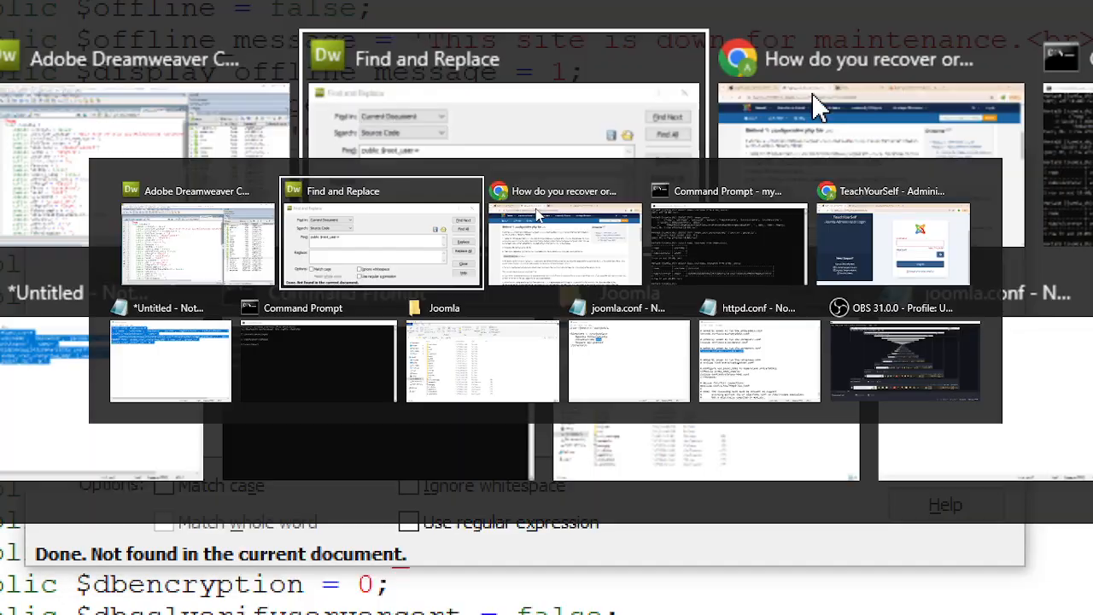
{"action": "left_click", "coordinate": [537, 213]}
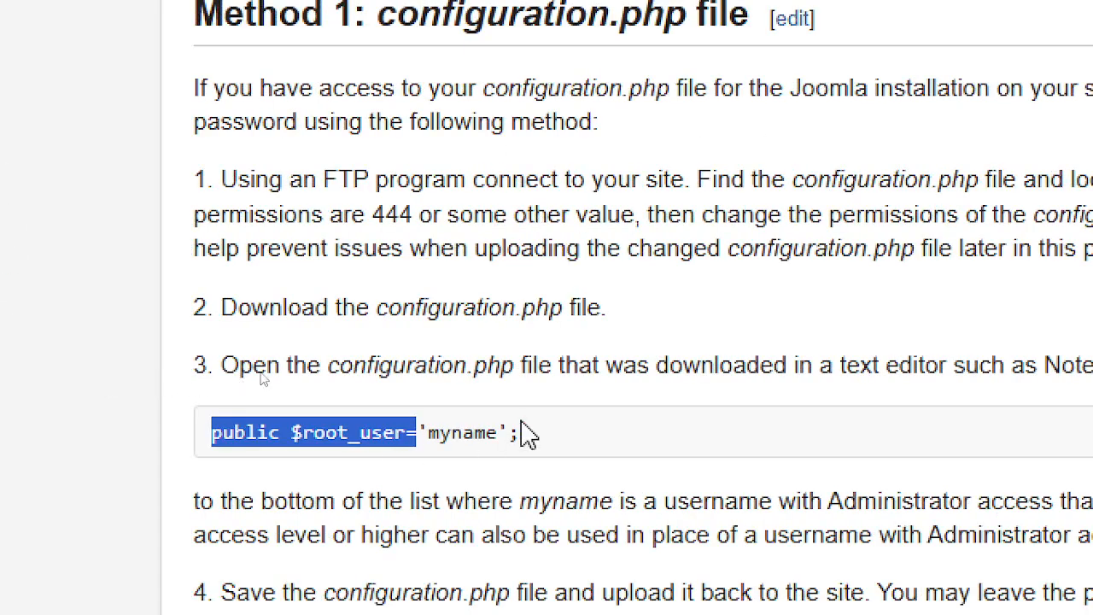
{"action": "left_click_drag", "start_coordinate": [524, 447], "coordinate": [117, 471]}
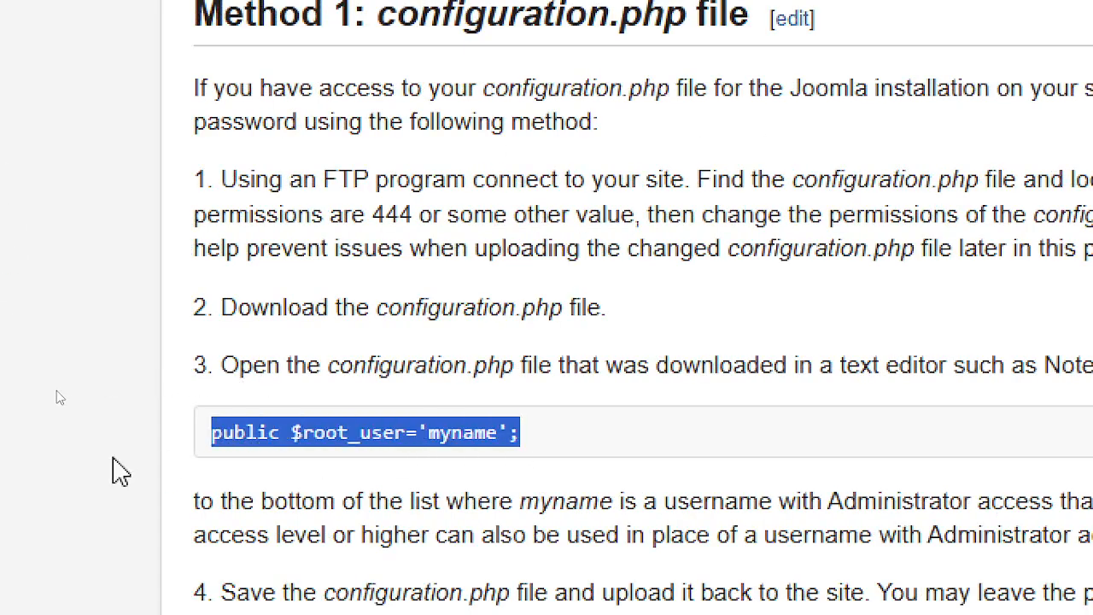
{"action": "right_click", "coordinate": [359, 430]}
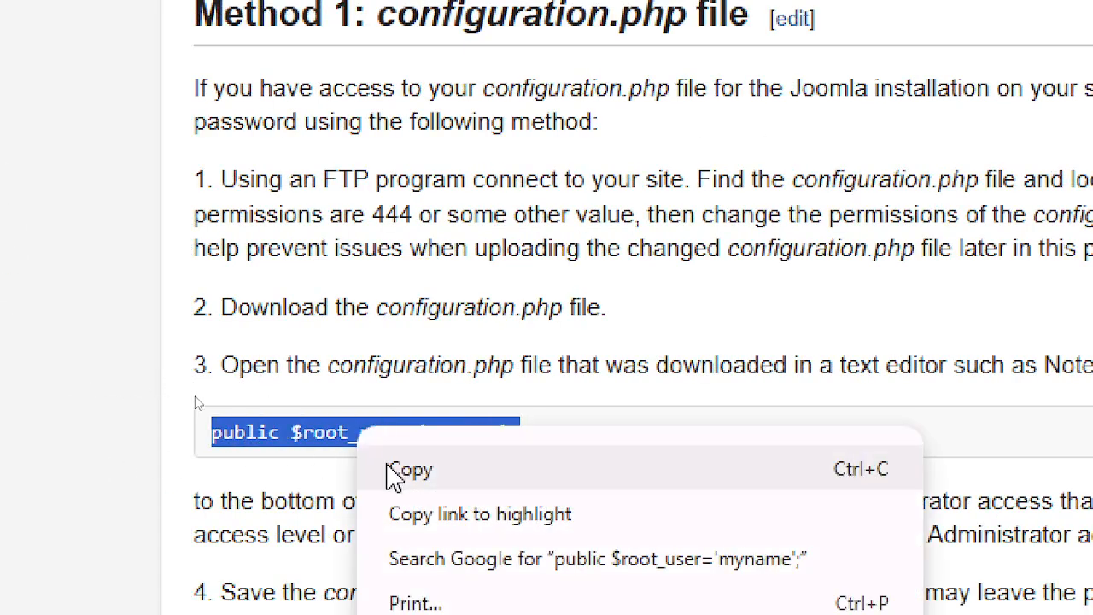
{"action": "left_click", "coordinate": [393, 468]}
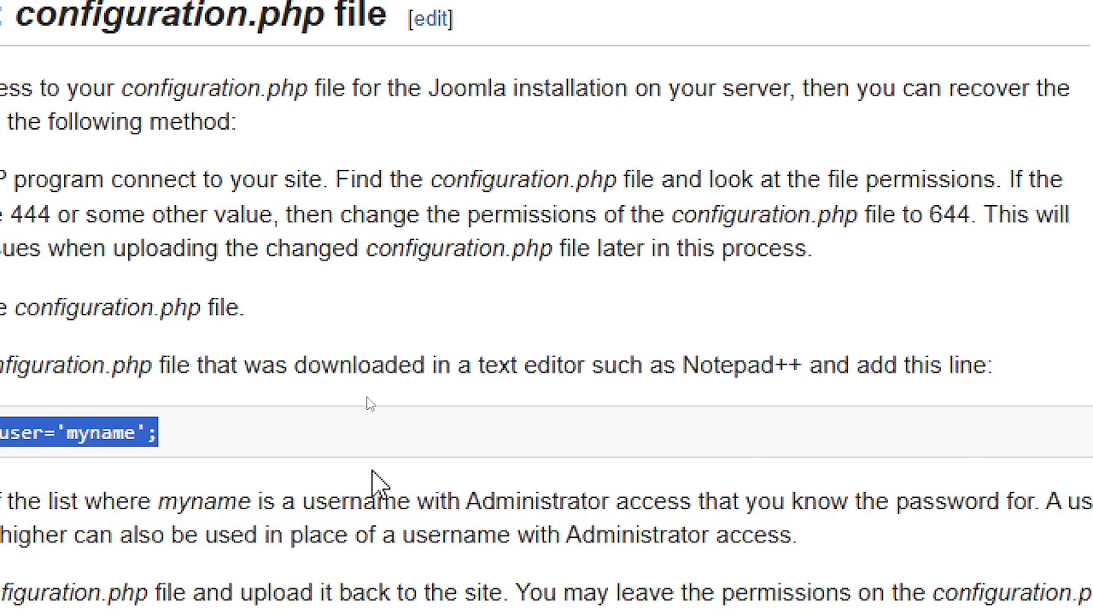
{"action": "left_click_drag", "start_coordinate": [869, 378], "coordinate": [999, 383]}
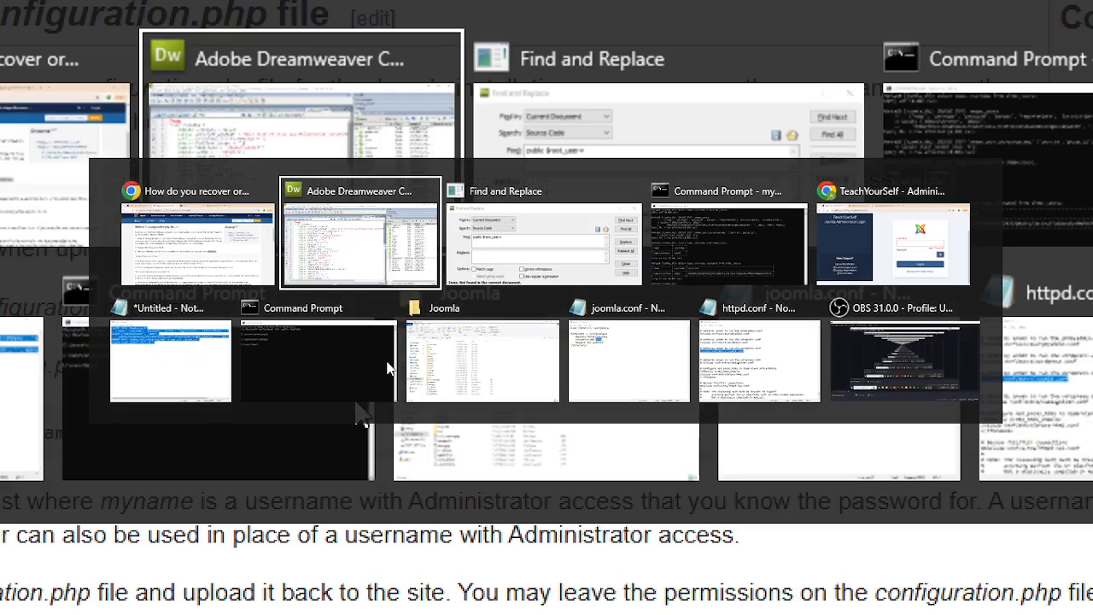
{"action": "key", "text": "alt+Tab"}
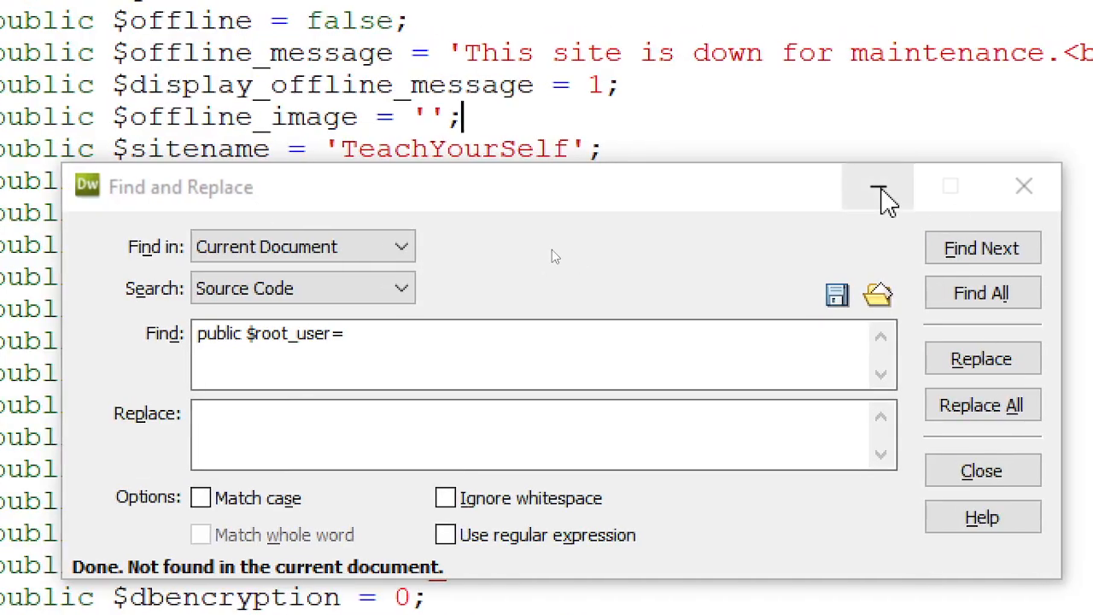
- Paste the root_user line below 'class JConfig {', indent it, and change myname to admin
{"action": "left_click", "coordinate": [893, 188]}
{"action": "scroll", "coordinate": [410, 504], "scroll_direction": "down", "scroll_amount": 5}
{"action": "scroll", "coordinate": [403, 519], "scroll_direction": "down", "scroll_amount": 5}
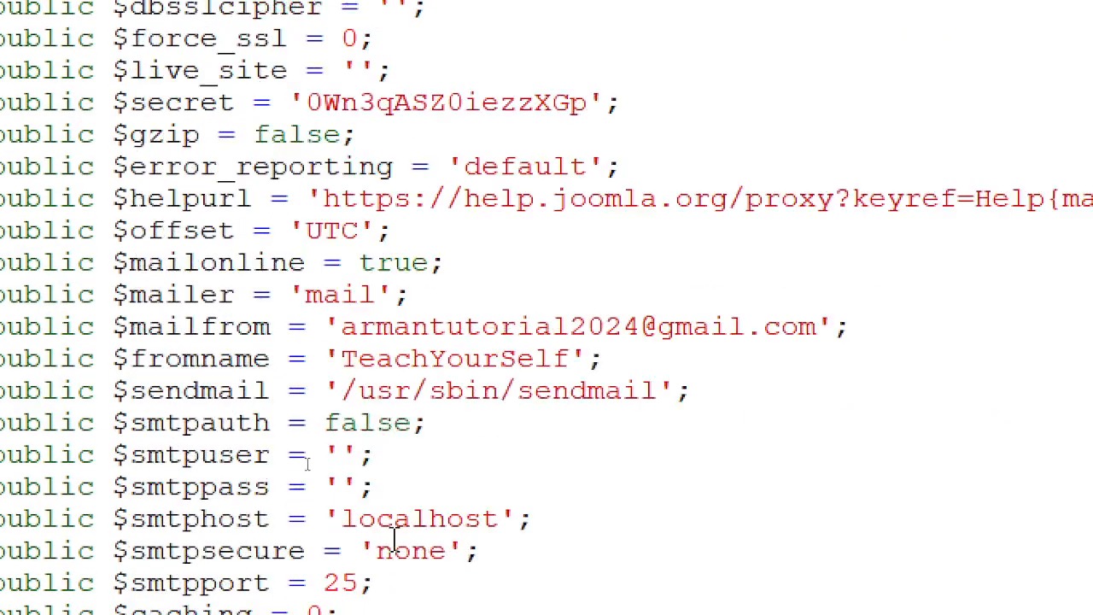
{"action": "scroll", "coordinate": [444, 402], "scroll_direction": "up", "scroll_amount": 9}
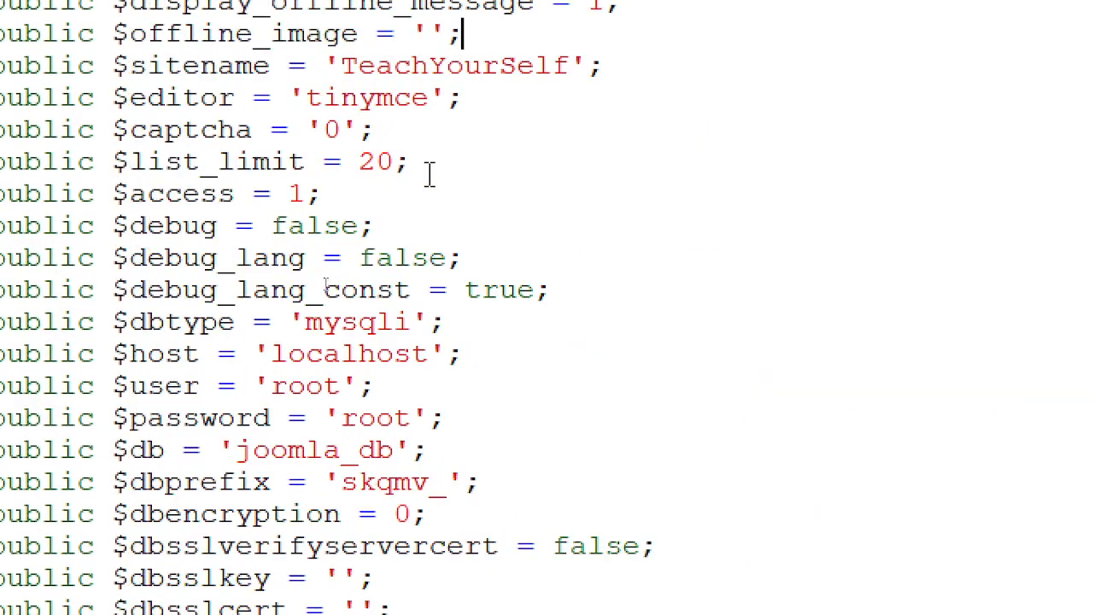
{"action": "left_click", "coordinate": [408, 79]}
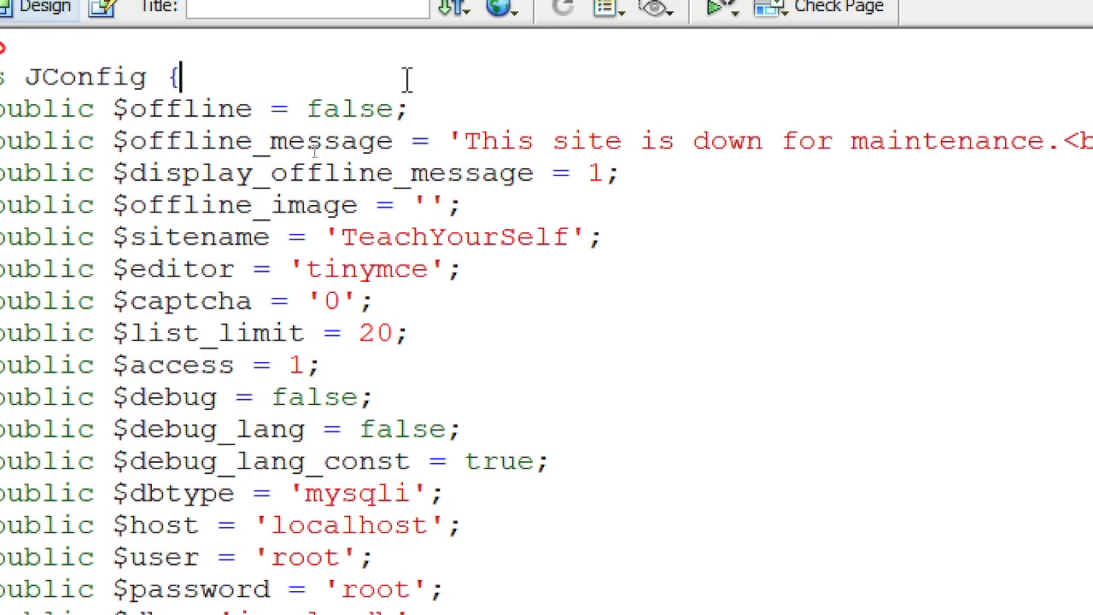
{"action": "key", "text": "Return"}
{"action": "key", "text": "ctrl+v"}
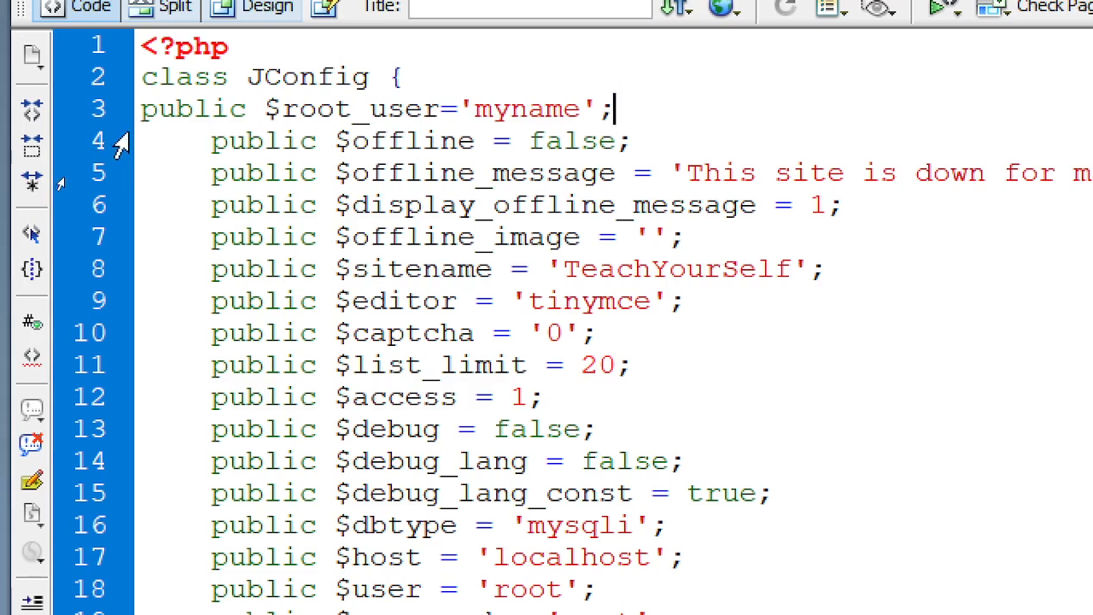
{"action": "left_click", "coordinate": [144, 111]}
{"action": "key", "text": "Tab"}
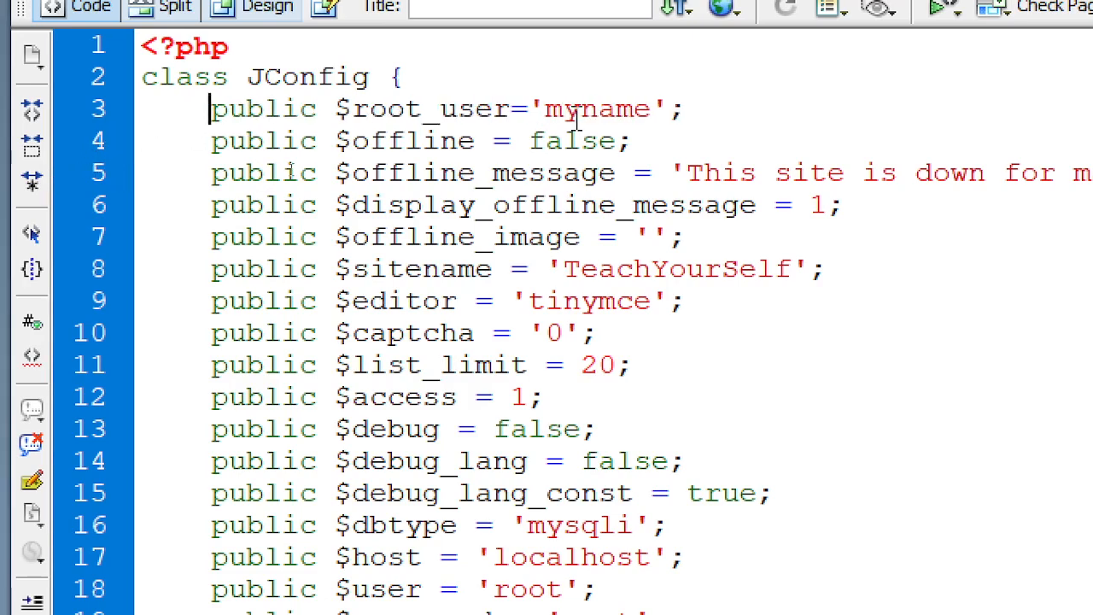
{"action": "double_click", "coordinate": [604, 110]}
{"action": "type", "text": "admin"}
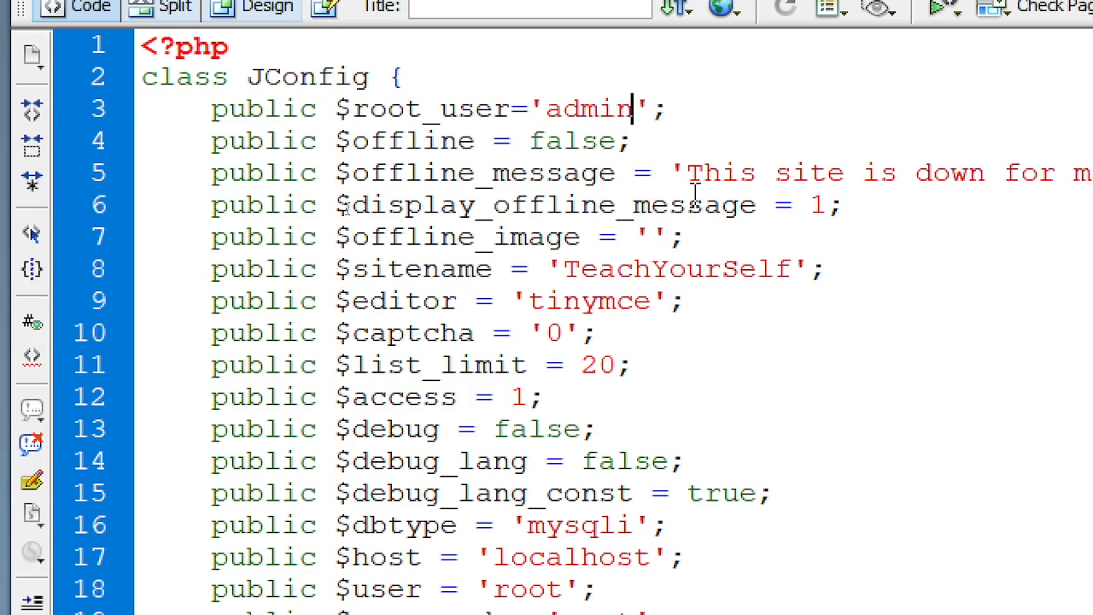
{"action": "key", "text": "alt+Tab"}
{"action": "key", "text": "alt+Tab"}
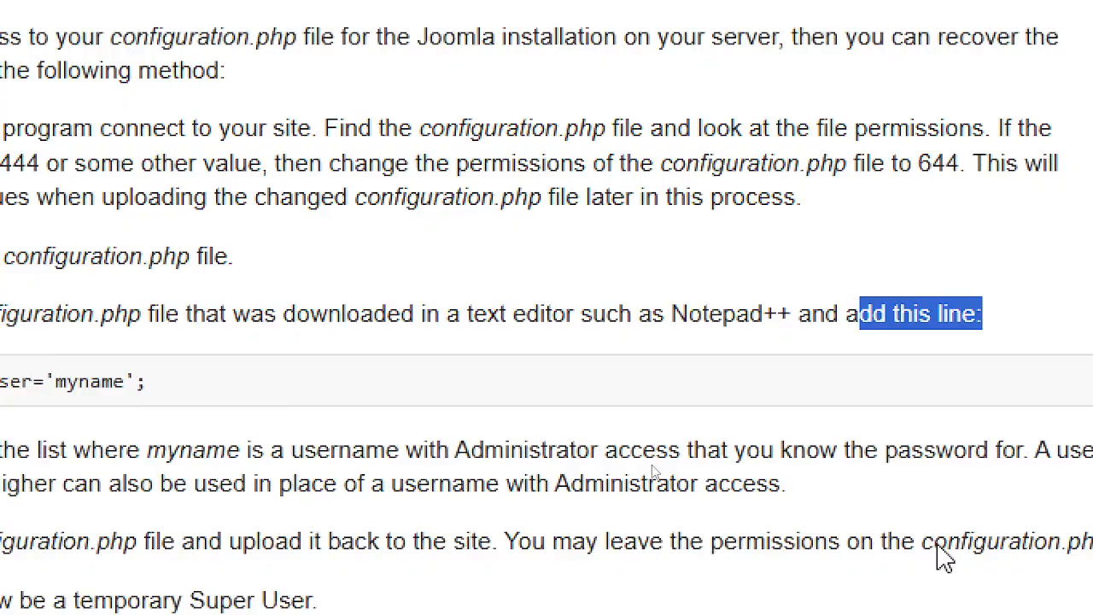
- Read the remaining recovery steps 4–7, then return to the TeachYourSelf - Administration login tab
{"action": "scroll", "coordinate": [146, 468], "scroll_direction": "down", "scroll_amount": 3}
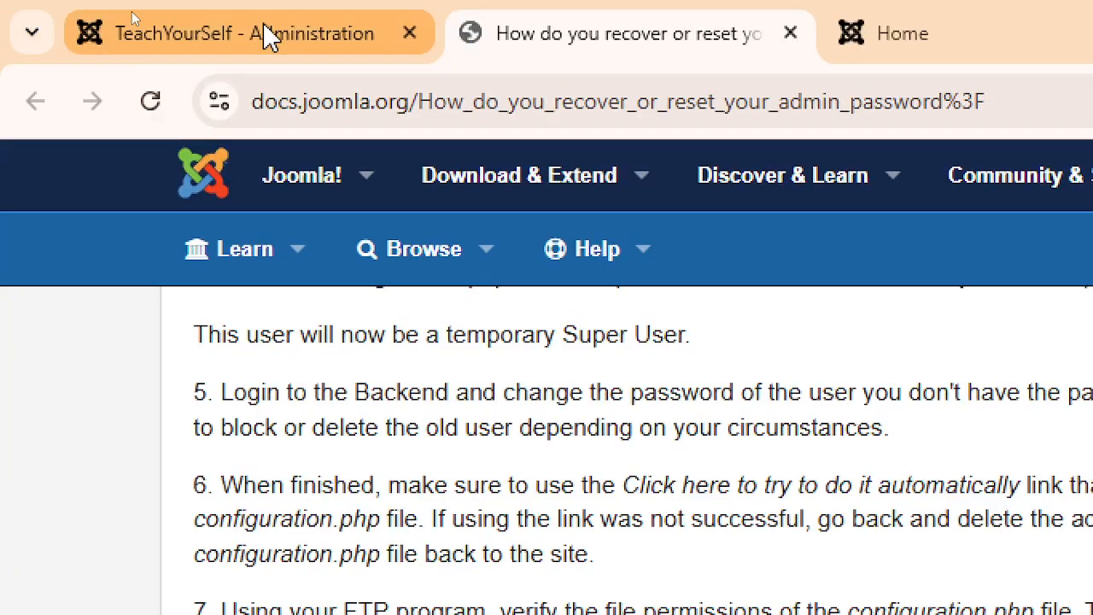
{"action": "left_click", "coordinate": [270, 37]}
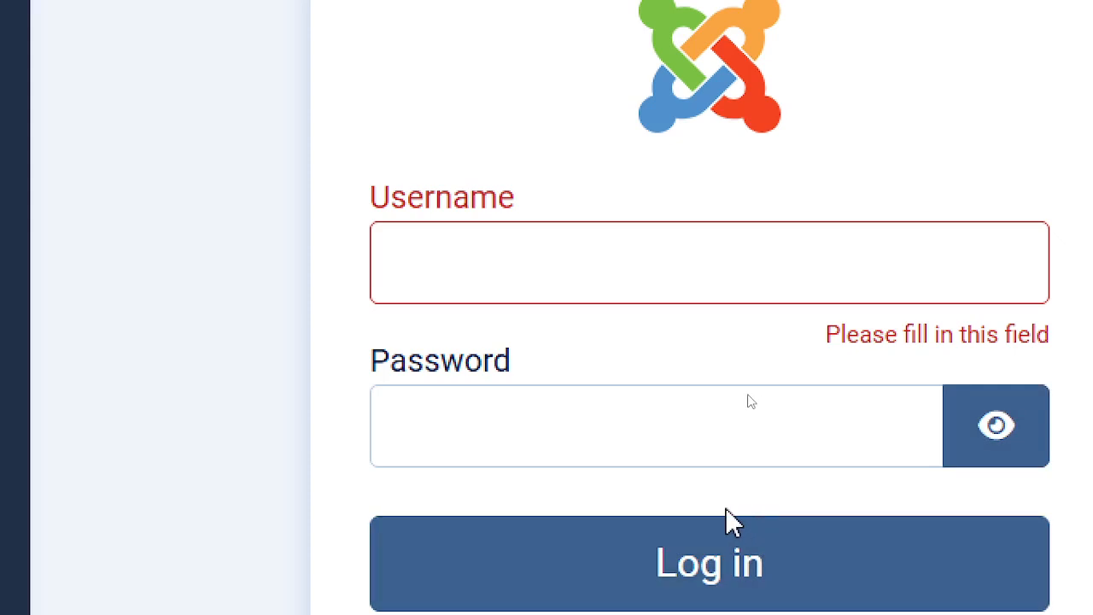
- Bring Chrome back to the front and reload the Joomla administrator login page
{"action": "key", "text": "alt+Tab"}
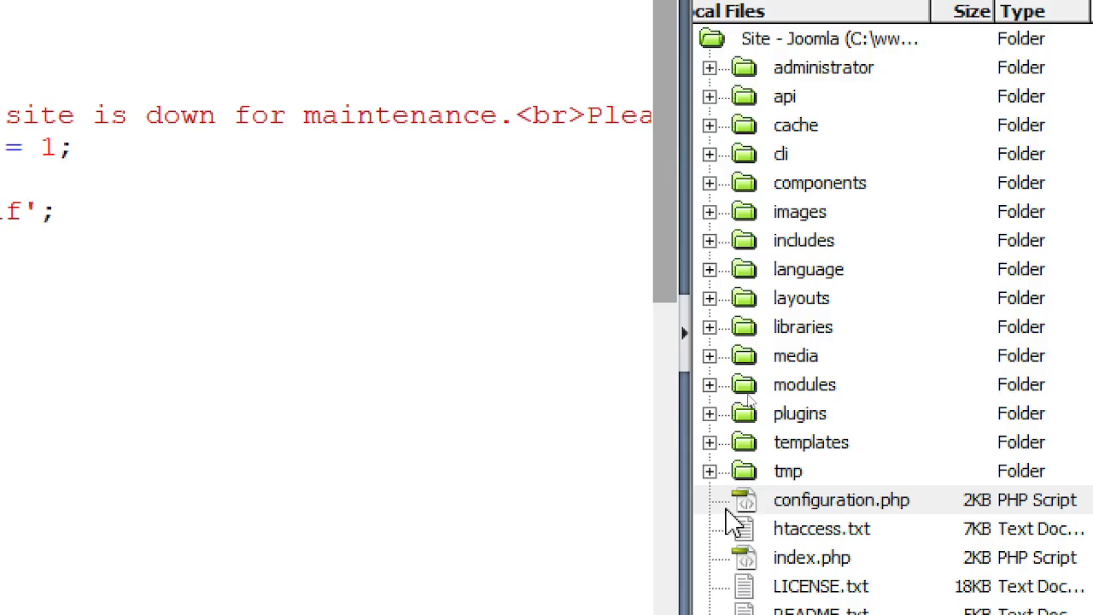
{"action": "key", "text": "alt+Tab"}
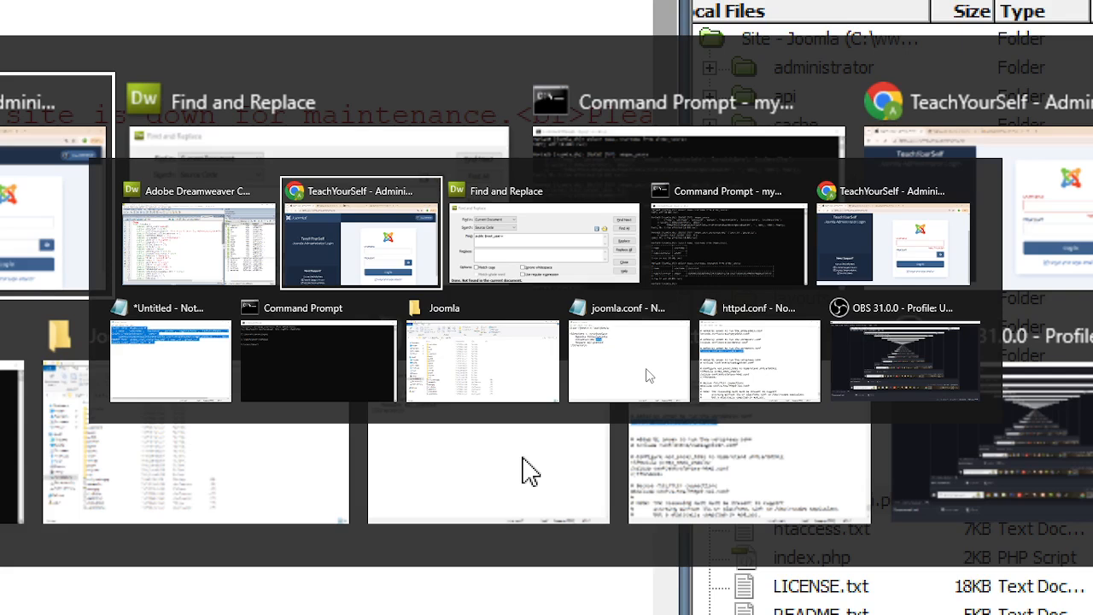
{"action": "key", "text": "Tab"}
{"action": "key", "text": "Tab"}
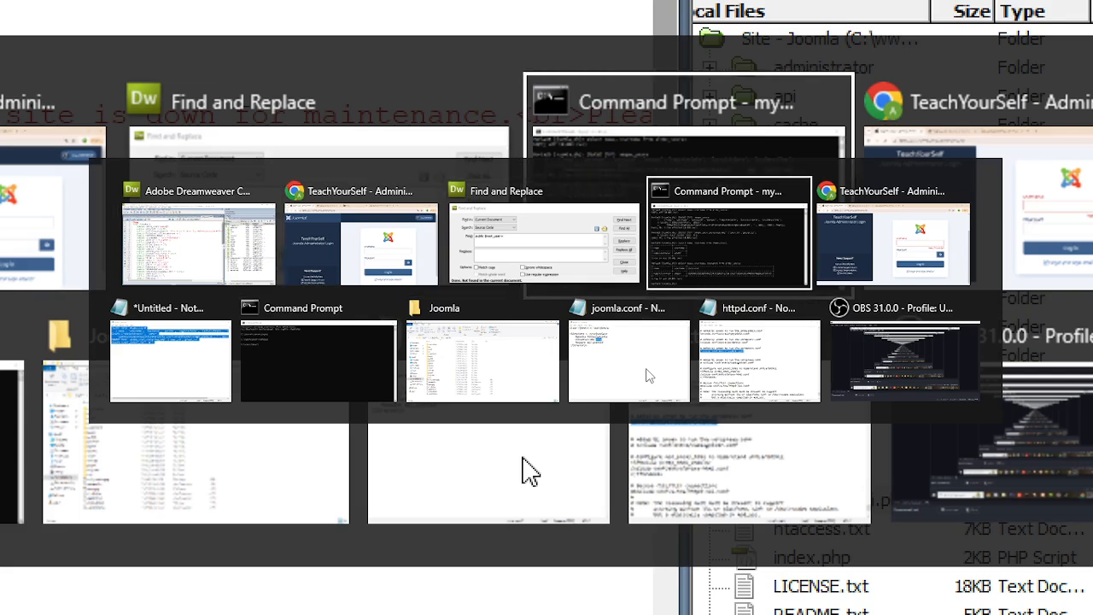
{"action": "key", "text": "Tab"}
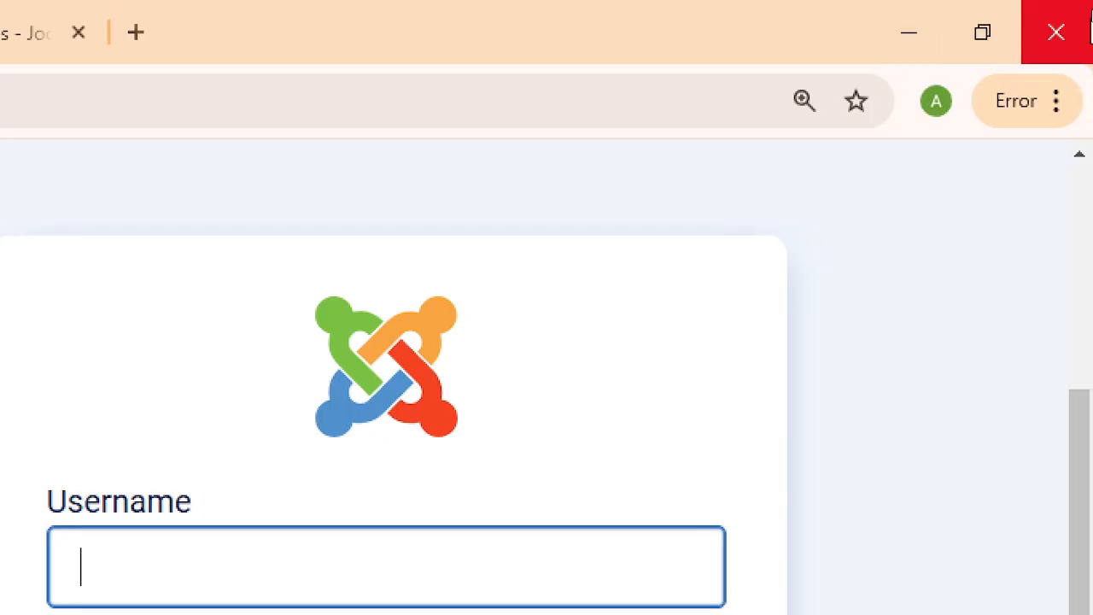
{"action": "left_click", "coordinate": [935, 50]}
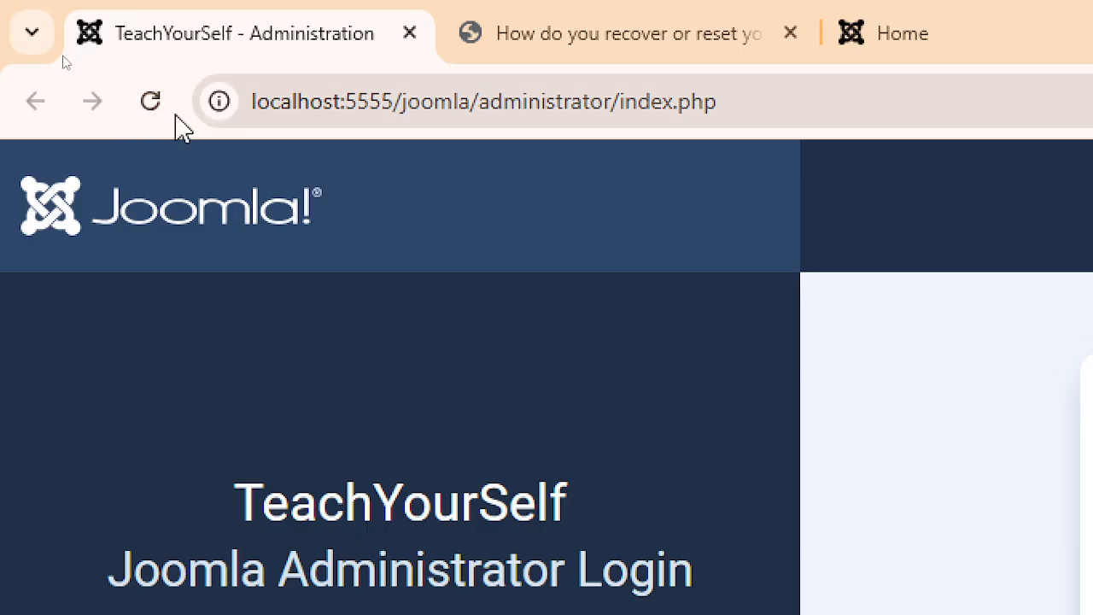
{"action": "left_click", "coordinate": [159, 108]}
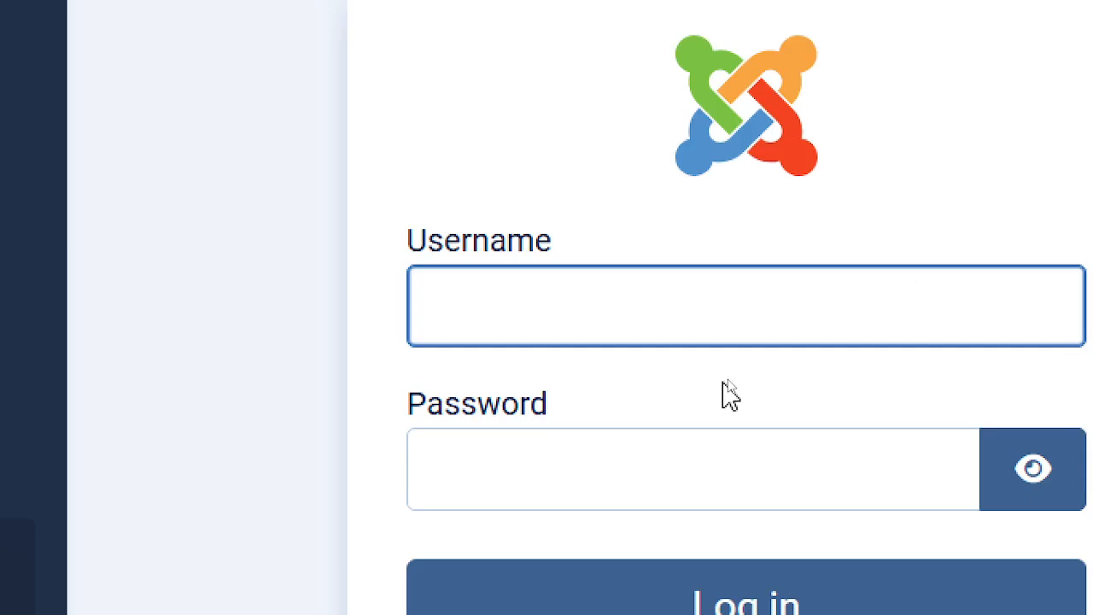
- Log in with username admin and the account password
{"action": "type", "text": "admin"}
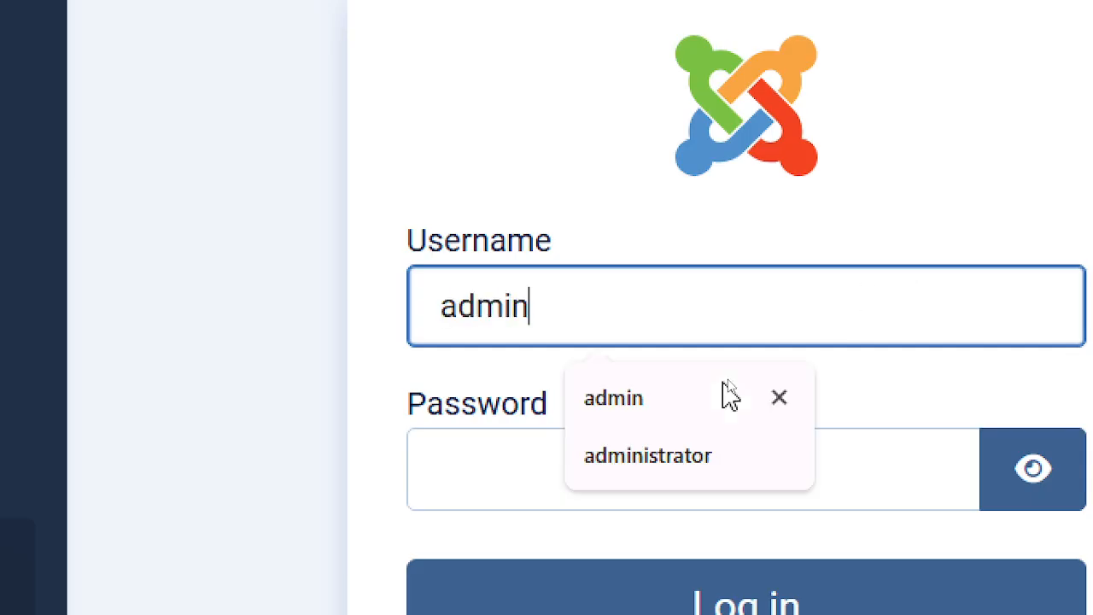
{"action": "key", "text": "Tab"}
{"action": "type", "text": "a"}
{"action": "type", "text": "c"}
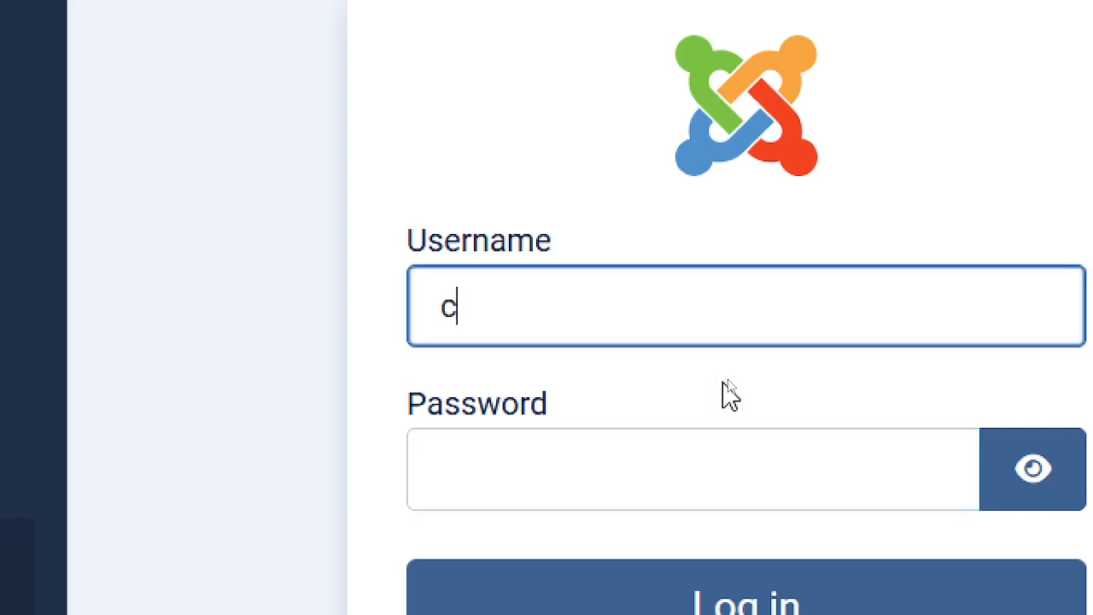
{"action": "key", "text": "BackSpace"}
{"action": "type", "text": "admin"}
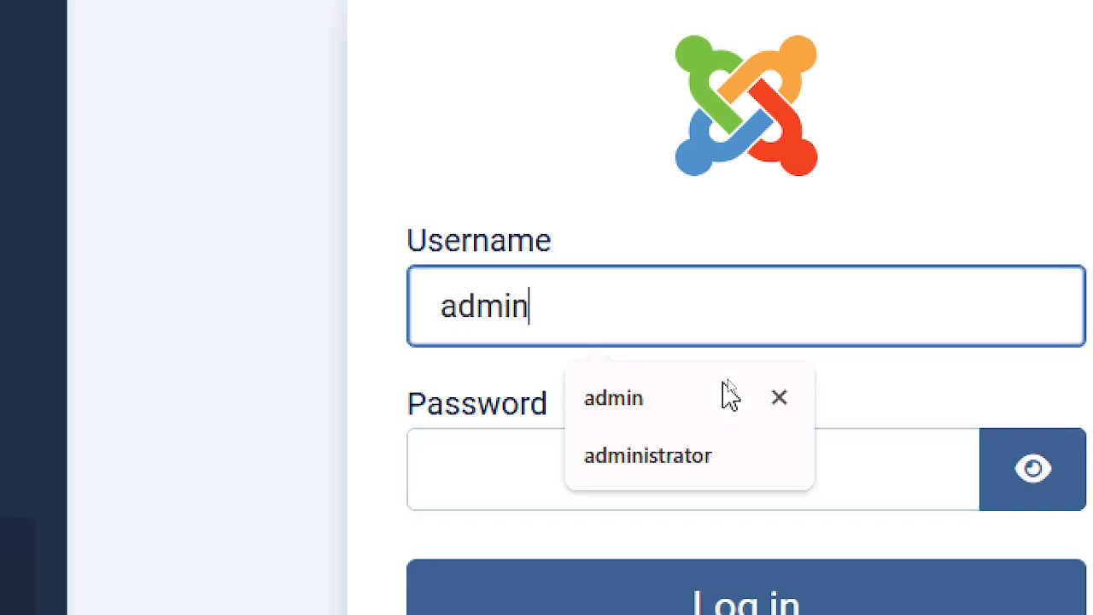
{"action": "key", "text": "Tab"}
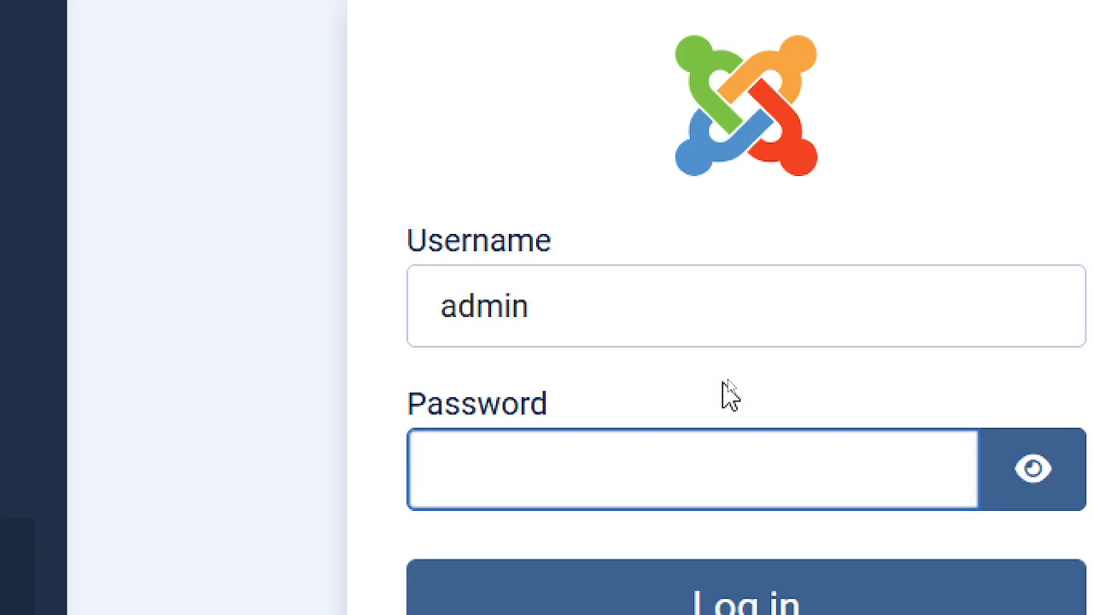
{"action": "type", "text": "******"}
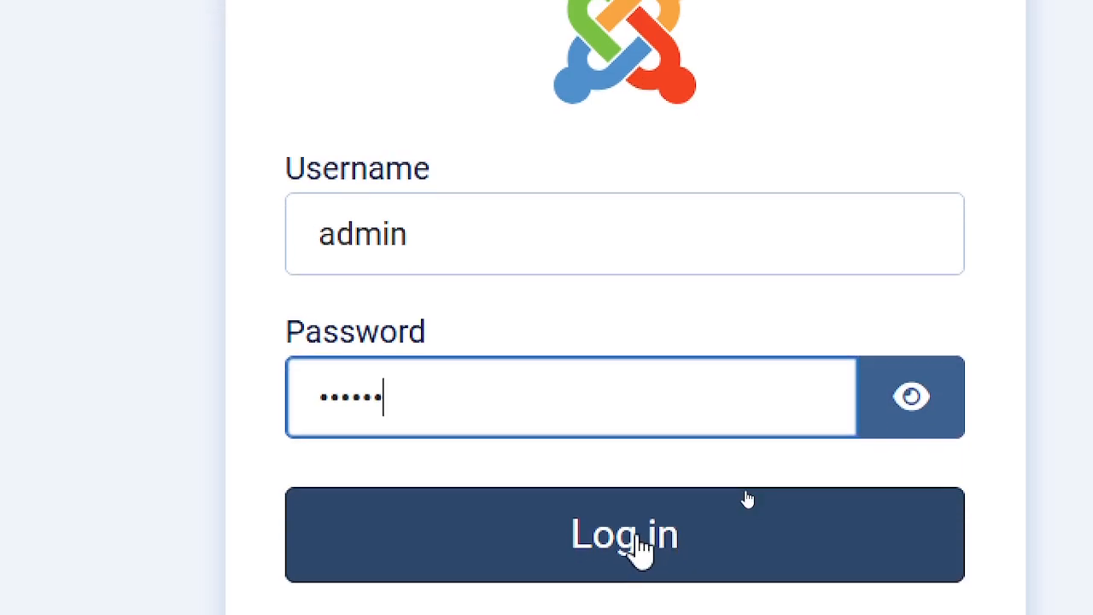
{"action": "left_click", "coordinate": [761, 608]}
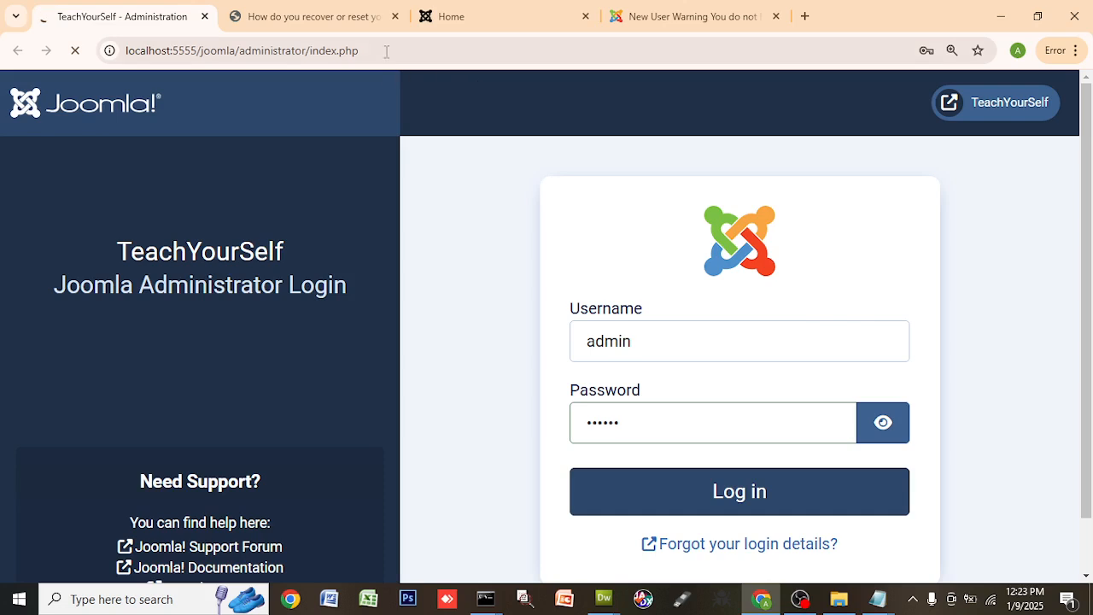
- Close the password-recovery, Home and New User Warning tabs, leaving only Joomla Administration
{"action": "left_click", "coordinate": [395, 18]}
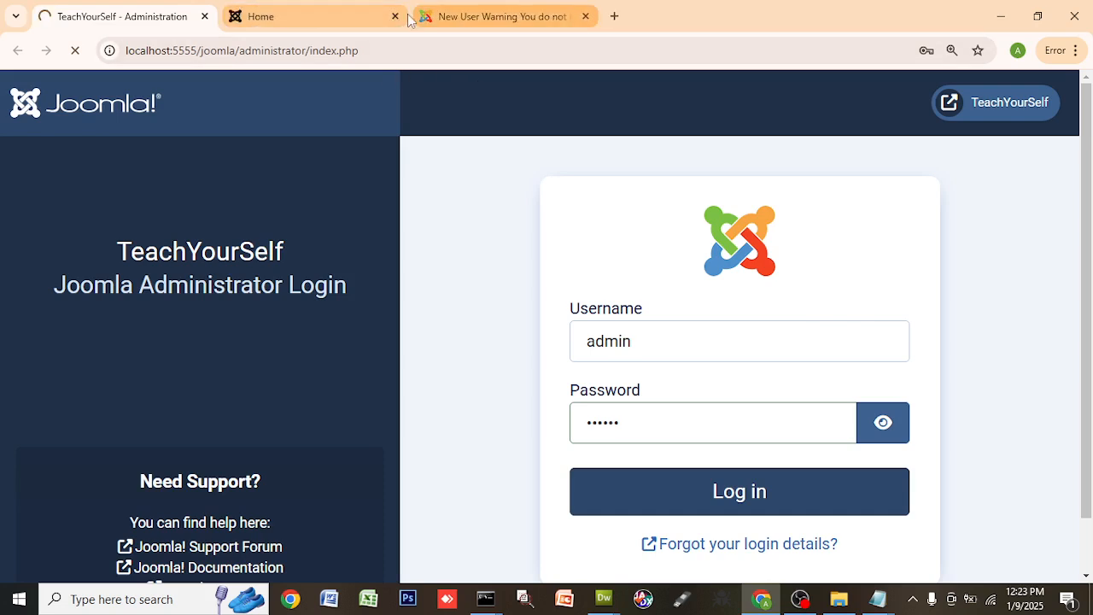
{"action": "left_click", "coordinate": [395, 18]}
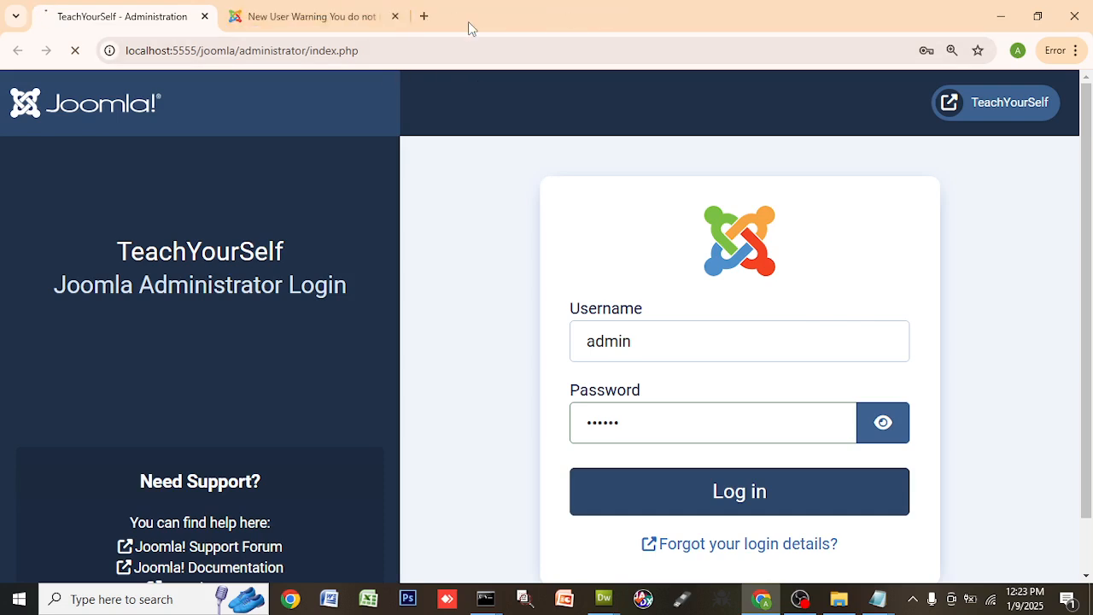
{"action": "left_click", "coordinate": [395, 17]}
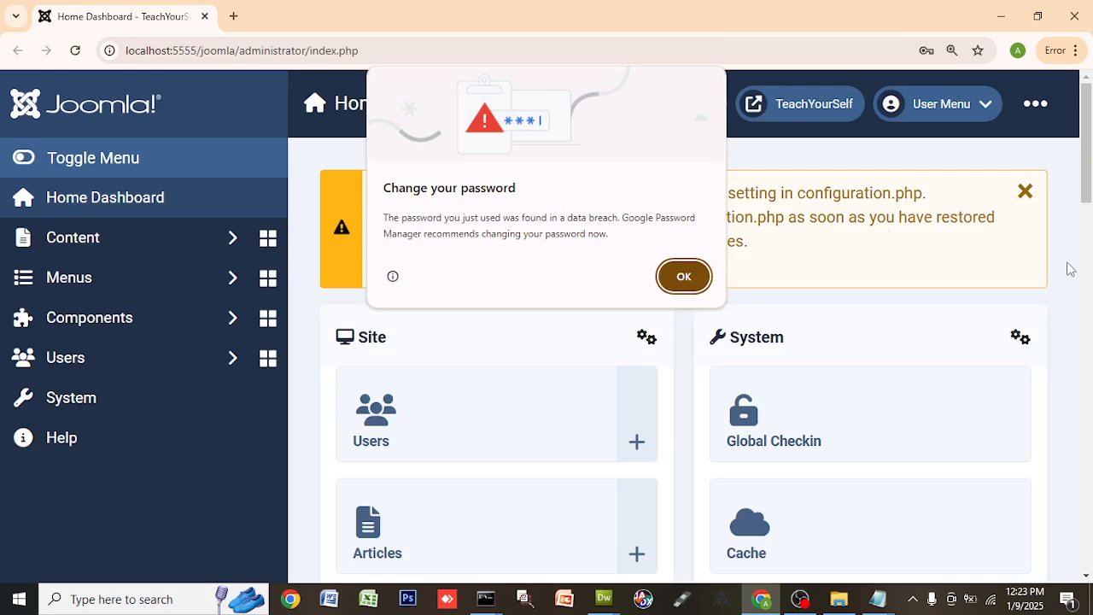
- Dismiss Chrome's password-breach warning and the Welcome to Joomla tour
{"action": "left_click", "coordinate": [698, 279]}
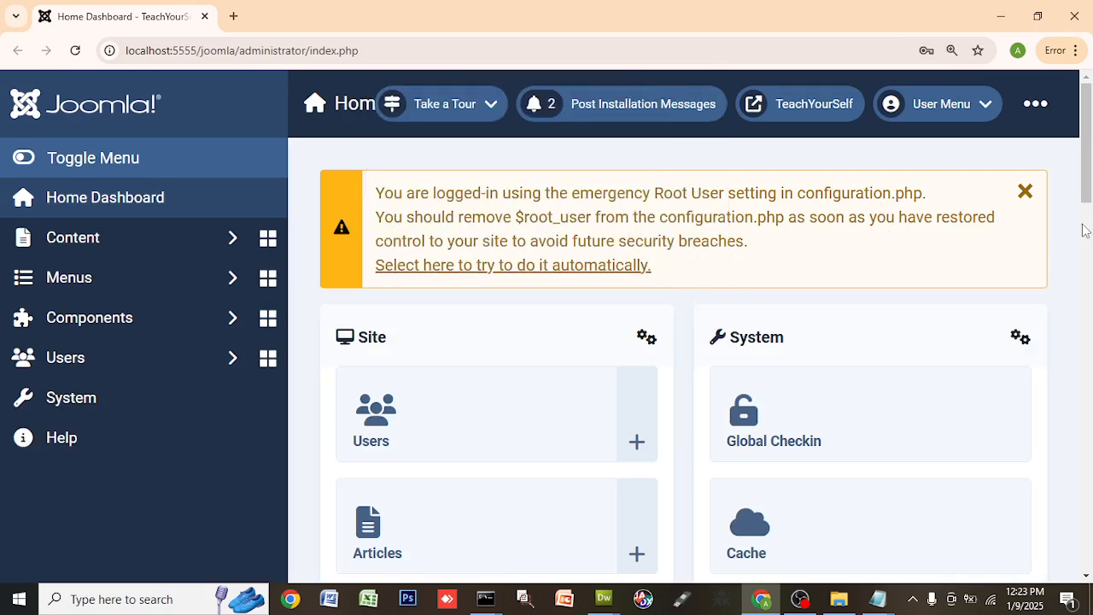
{"action": "left_click_drag", "start_coordinate": [1088, 198], "coordinate": [1089, 318]}
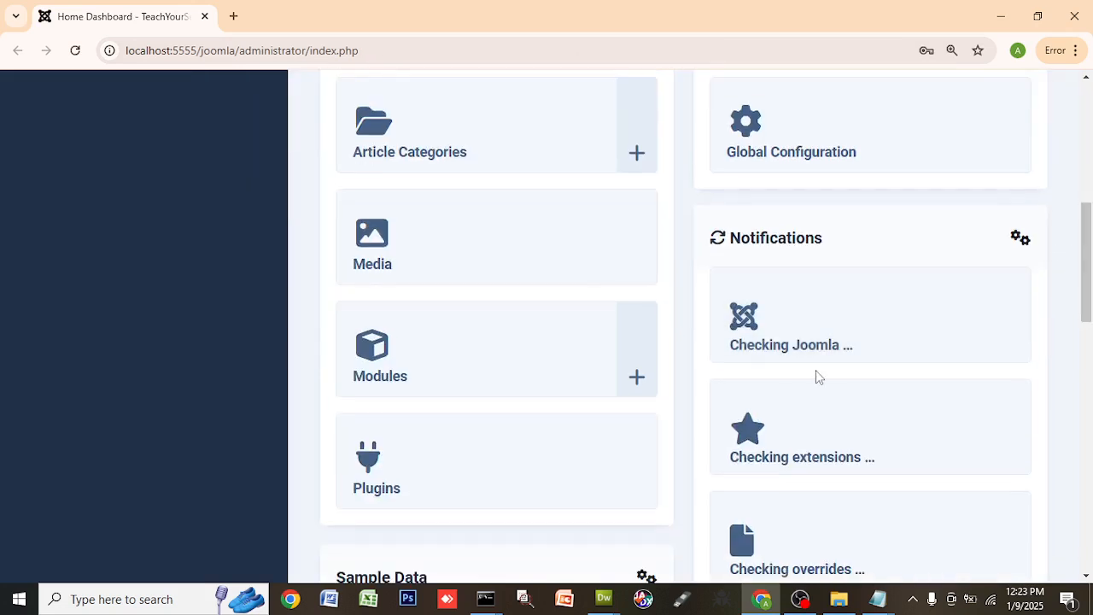
{"action": "scroll", "coordinate": [385, 183], "scroll_direction": "up", "scroll_amount": 6}
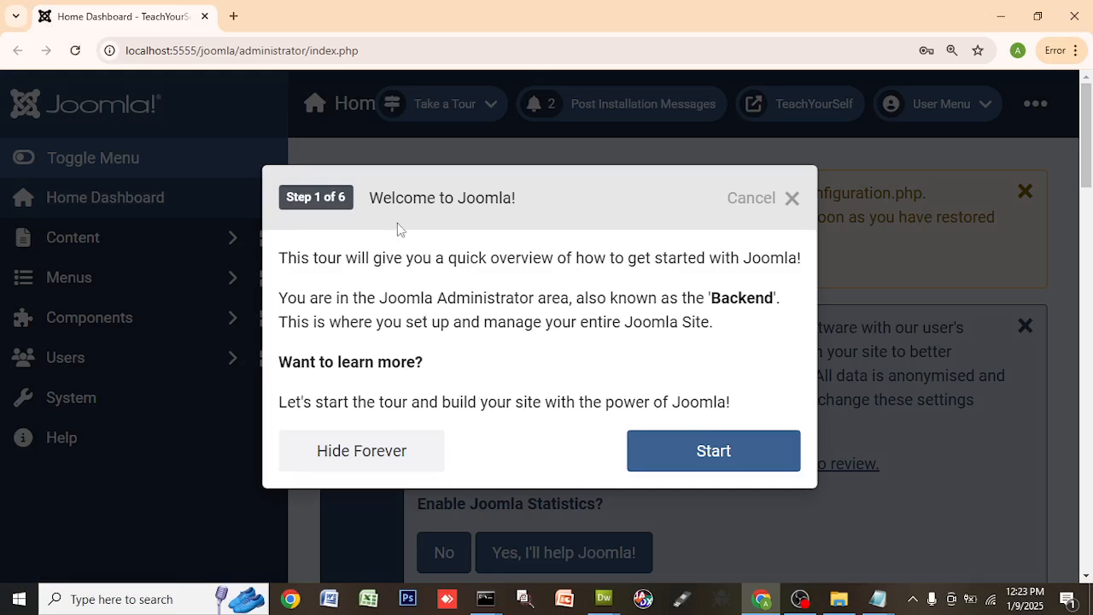
{"action": "left_click", "coordinate": [792, 200]}
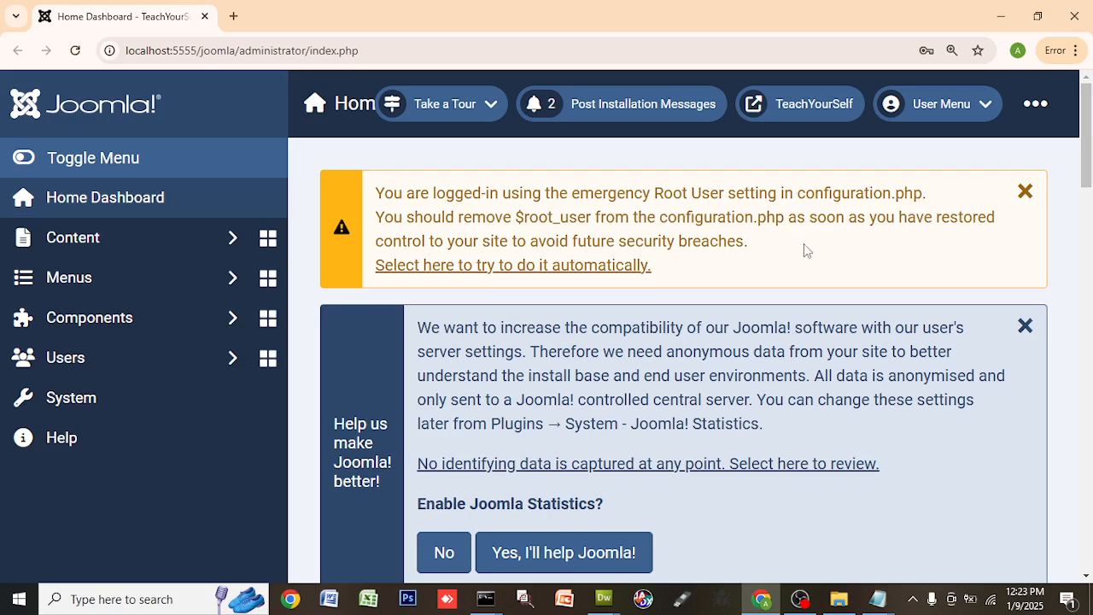
- Highlight the warning to remove $root_user from configuration.php and review the dashboard
{"action": "left_click_drag", "start_coordinate": [521, 216], "coordinate": [786, 221]}
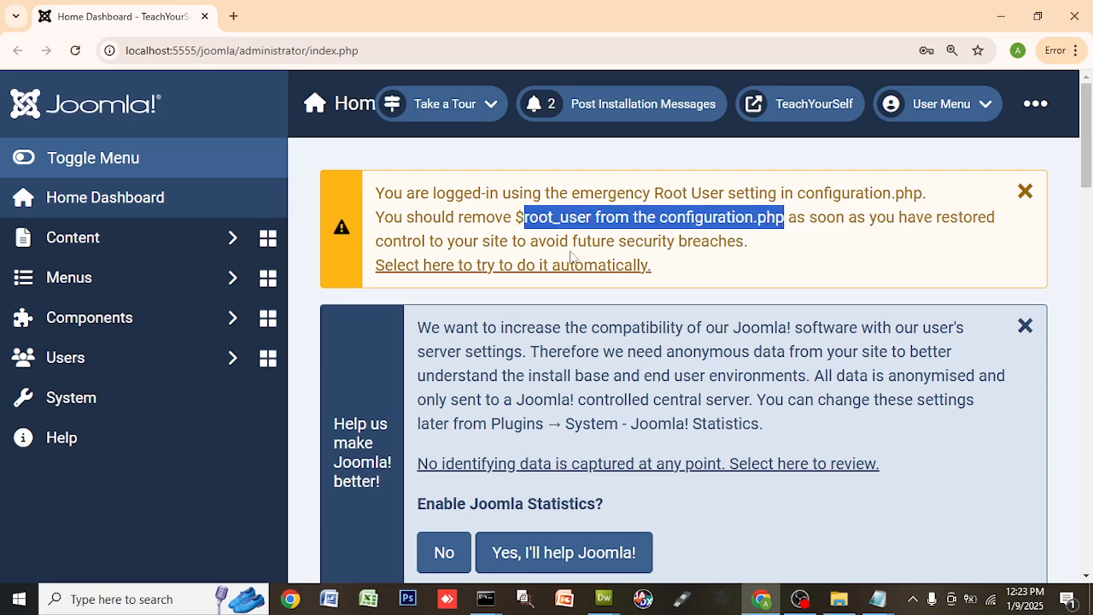
{"action": "left_click_drag", "start_coordinate": [519, 241], "coordinate": [773, 249]}
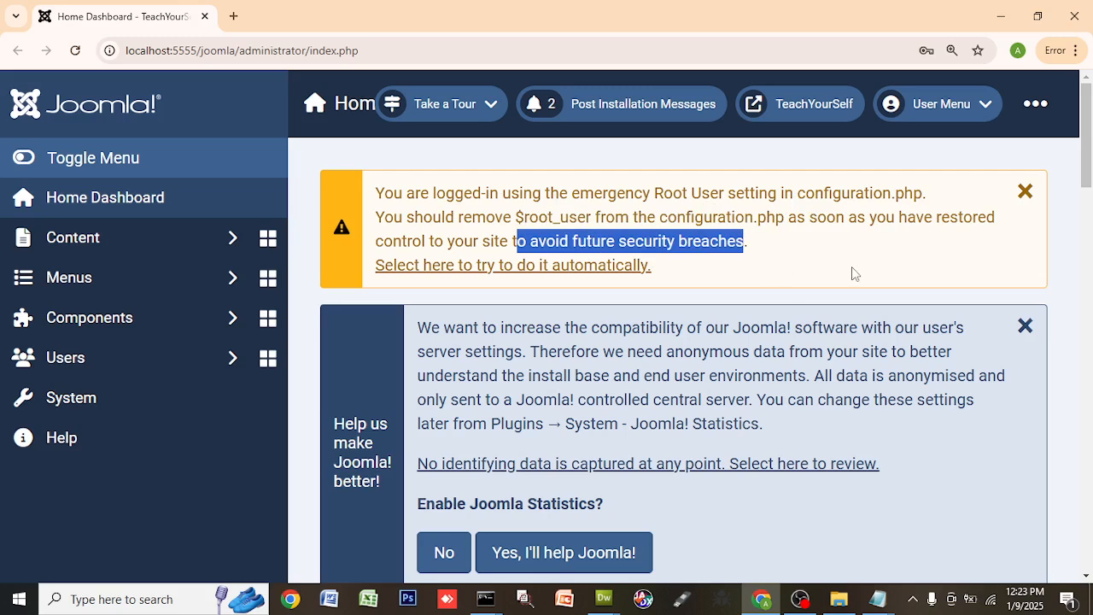
{"action": "scroll", "coordinate": [850, 275], "scroll_direction": "down", "scroll_amount": 4}
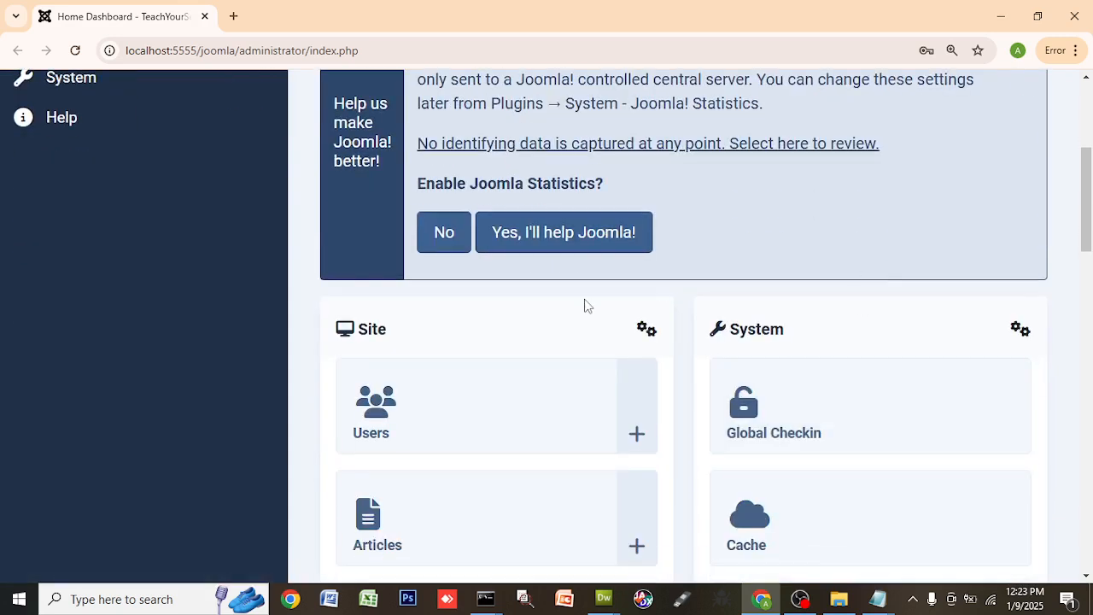
{"action": "scroll", "coordinate": [586, 305], "scroll_direction": "down", "scroll_amount": 3}
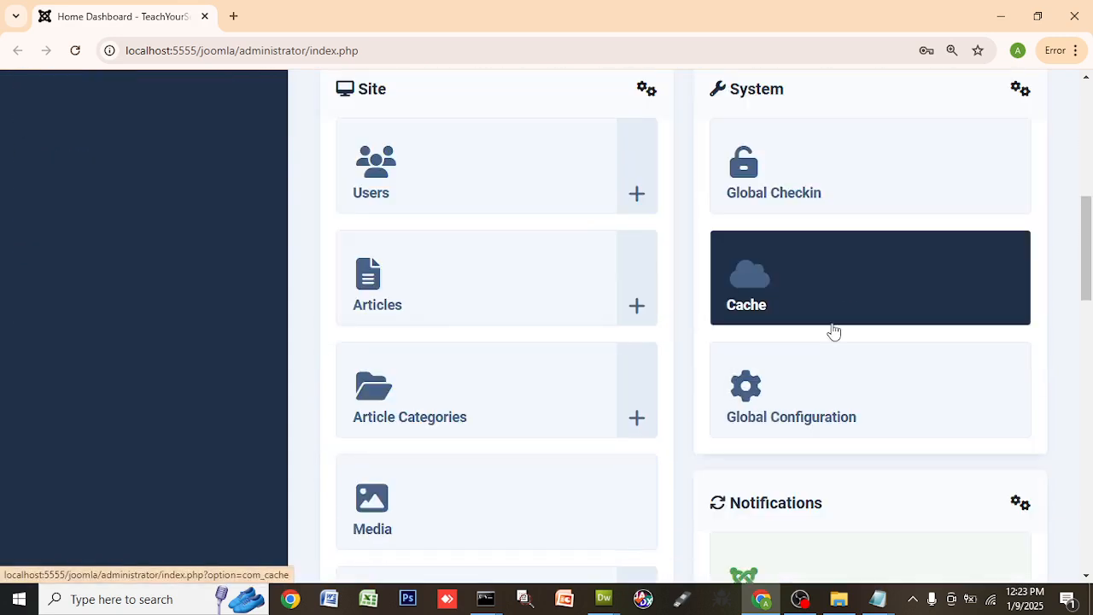
{"action": "scroll", "coordinate": [900, 340], "scroll_direction": "down", "scroll_amount": 6}
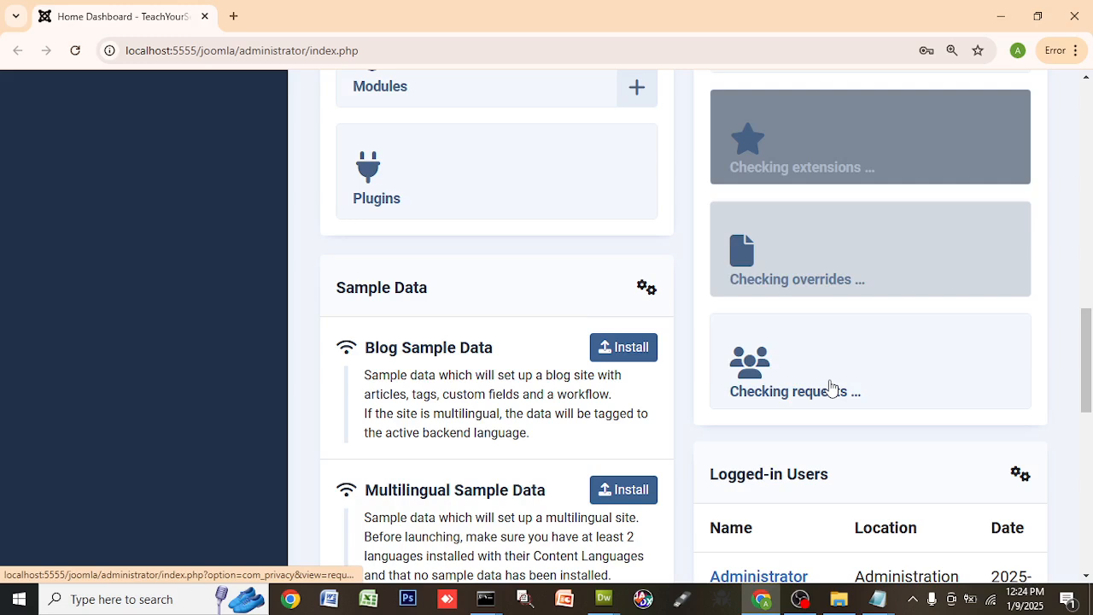
{"action": "scroll", "coordinate": [420, 362], "scroll_direction": "down", "scroll_amount": 4}
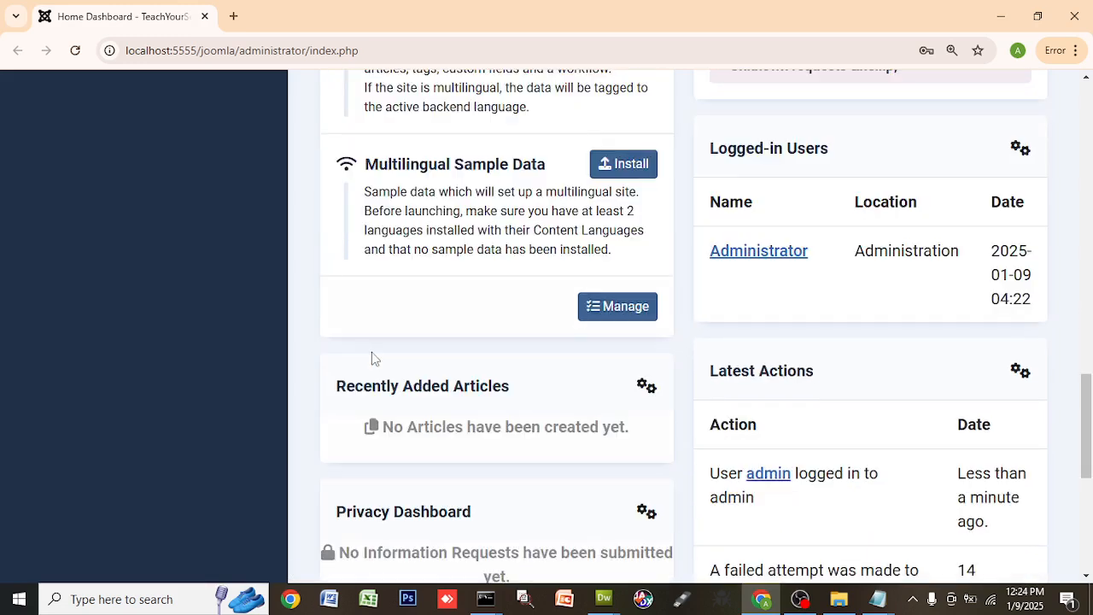
{"action": "scroll", "coordinate": [371, 356], "scroll_direction": "up", "scroll_amount": 4}
{"action": "scroll", "coordinate": [60, 204], "scroll_direction": "up", "scroll_amount": 10}
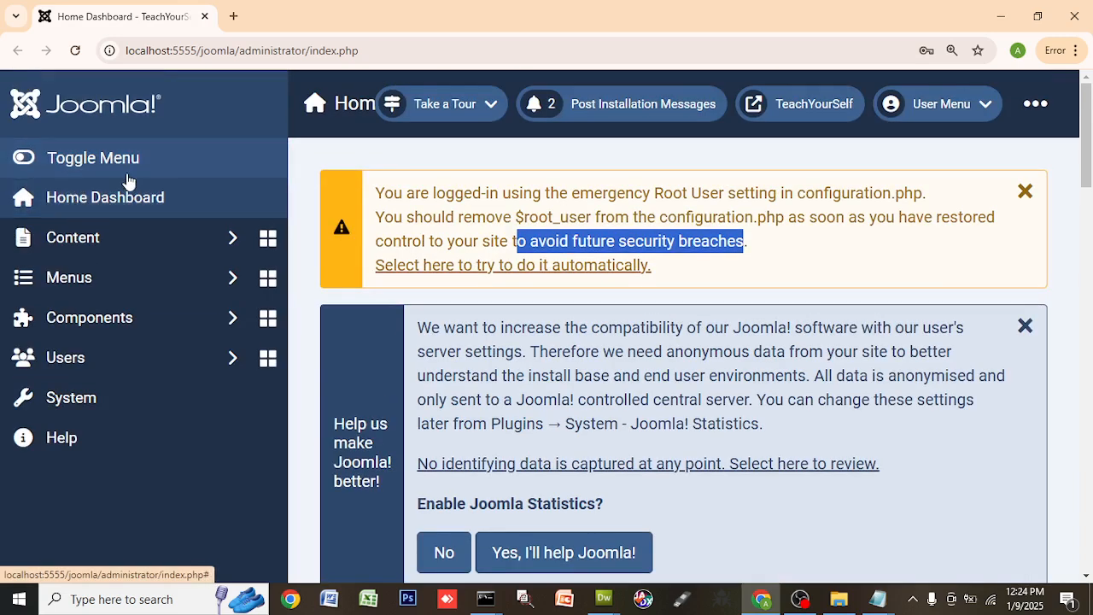
- Expand the Users section of the admin sidebar menu
{"action": "left_click", "coordinate": [32, 365]}
{"action": "scroll", "coordinate": [119, 427], "scroll_direction": "down", "scroll_amount": 3}
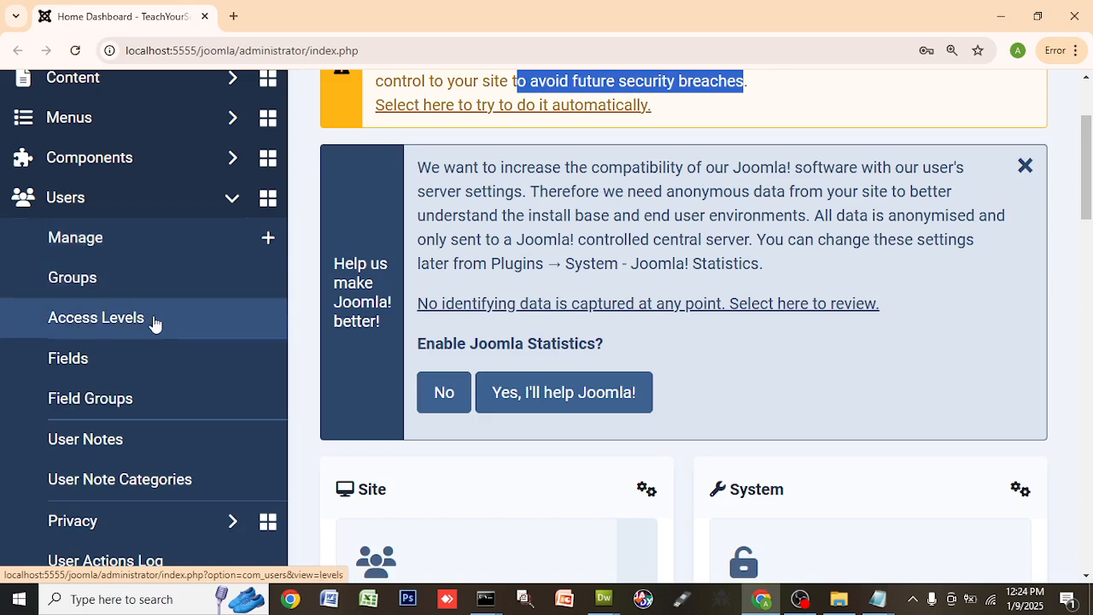
{"action": "scroll", "coordinate": [147, 384], "scroll_direction": "down", "scroll_amount": 1}
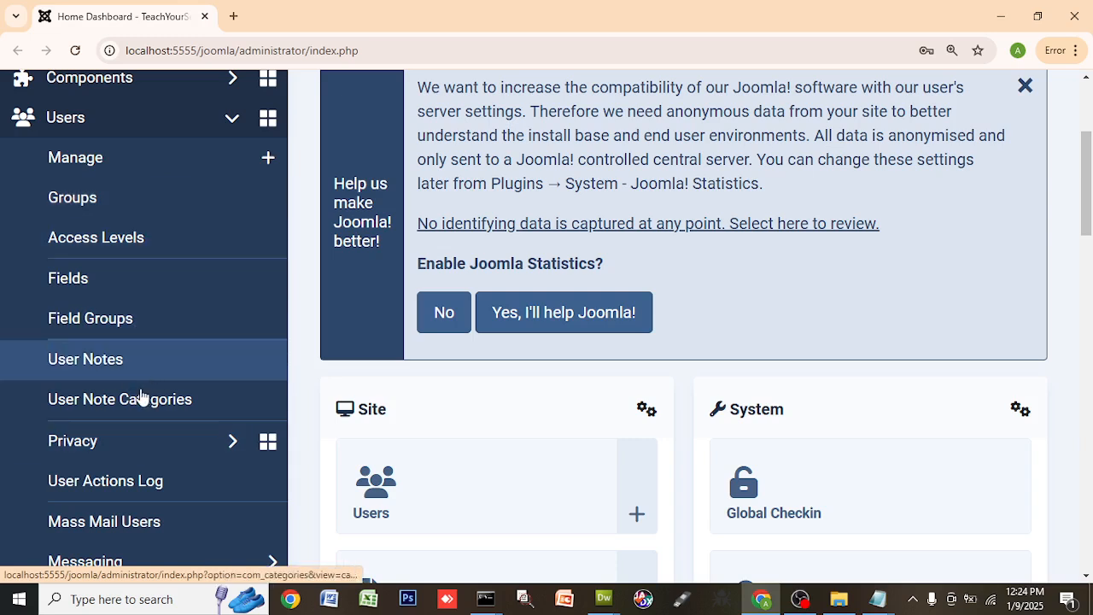
{"action": "scroll", "coordinate": [128, 410], "scroll_direction": "down", "scroll_amount": 3}
{"action": "scroll", "coordinate": [149, 317], "scroll_direction": "up", "scroll_amount": 2}
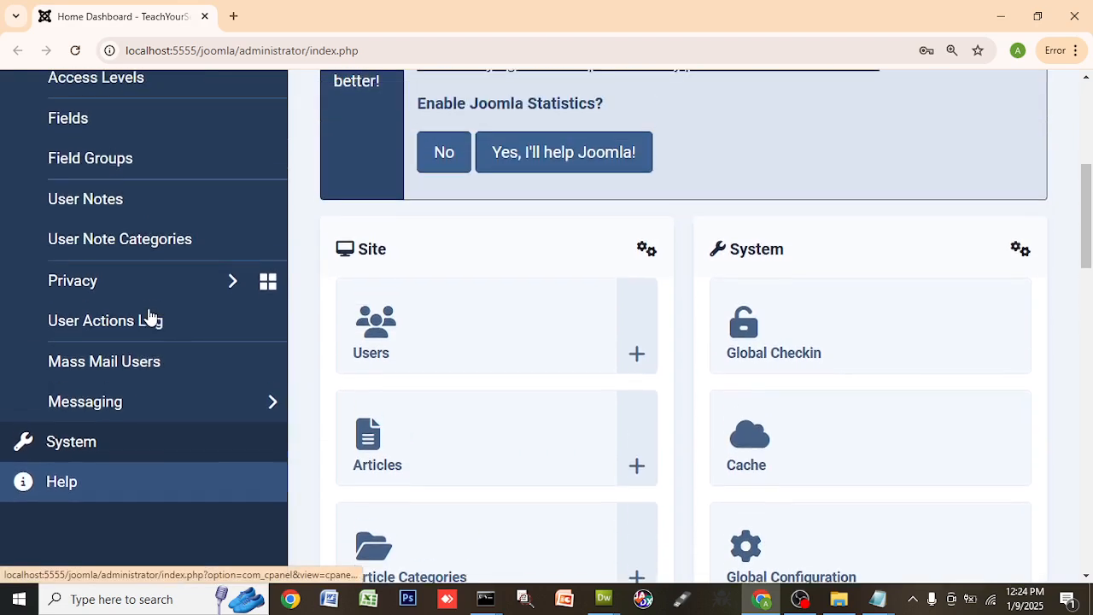
{"action": "scroll", "coordinate": [148, 317], "scroll_direction": "up", "scroll_amount": 1}
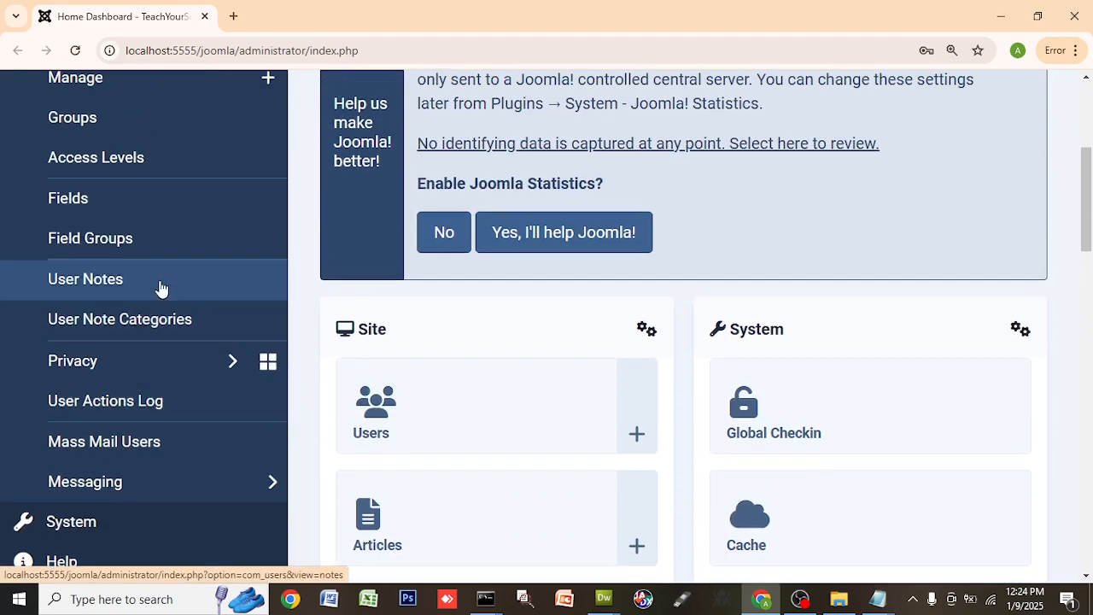
{"action": "scroll", "coordinate": [177, 241], "scroll_direction": "up", "scroll_amount": 1}
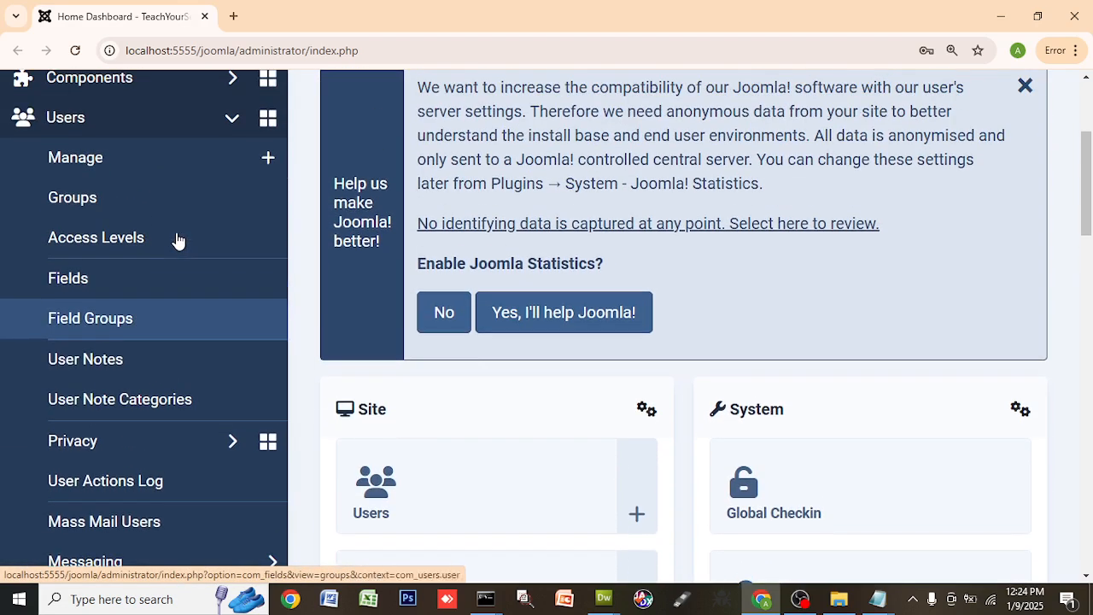
- Open the Users: New form via the + next to Manage and review its fields
{"action": "left_click", "coordinate": [177, 173]}
{"action": "scroll", "coordinate": [153, 337], "scroll_direction": "down", "scroll_amount": 3}
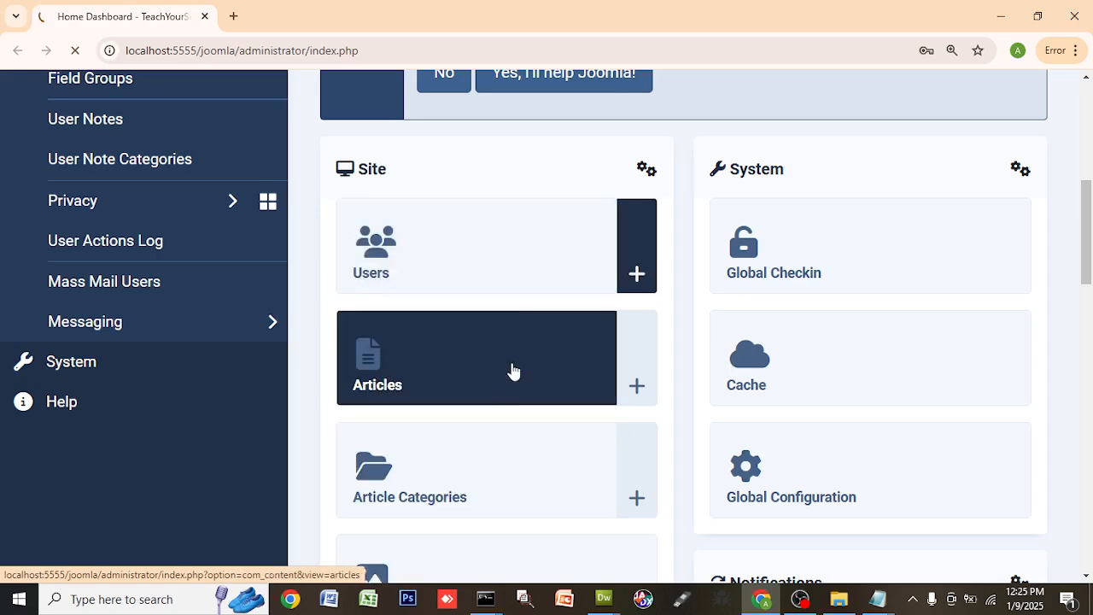
{"action": "scroll", "coordinate": [512, 368], "scroll_direction": "down", "scroll_amount": 1}
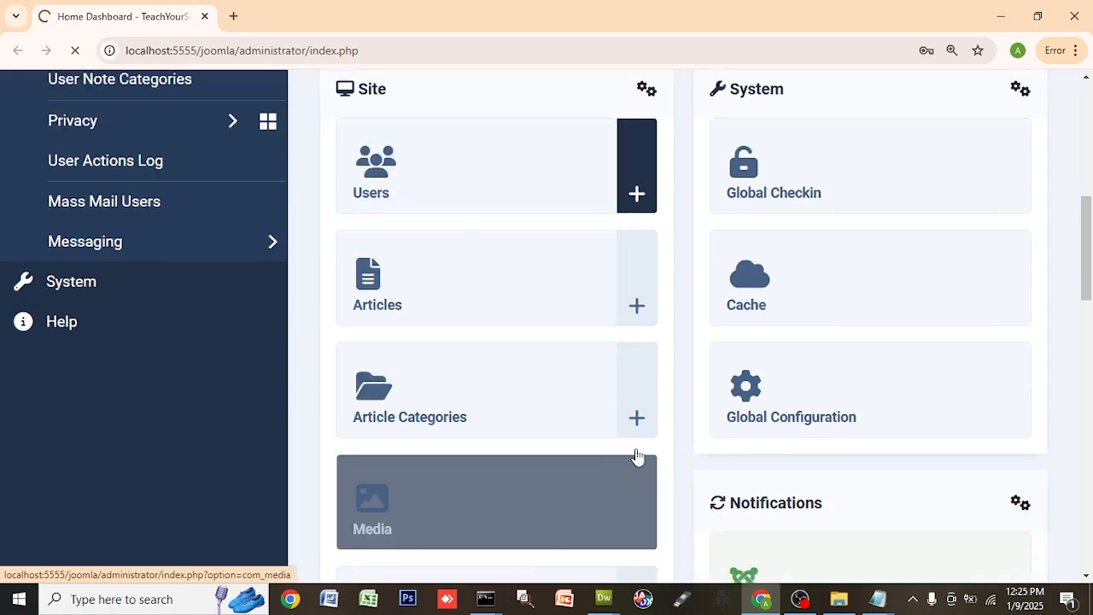
{"action": "scroll", "coordinate": [512, 299], "scroll_direction": "up", "scroll_amount": 7}
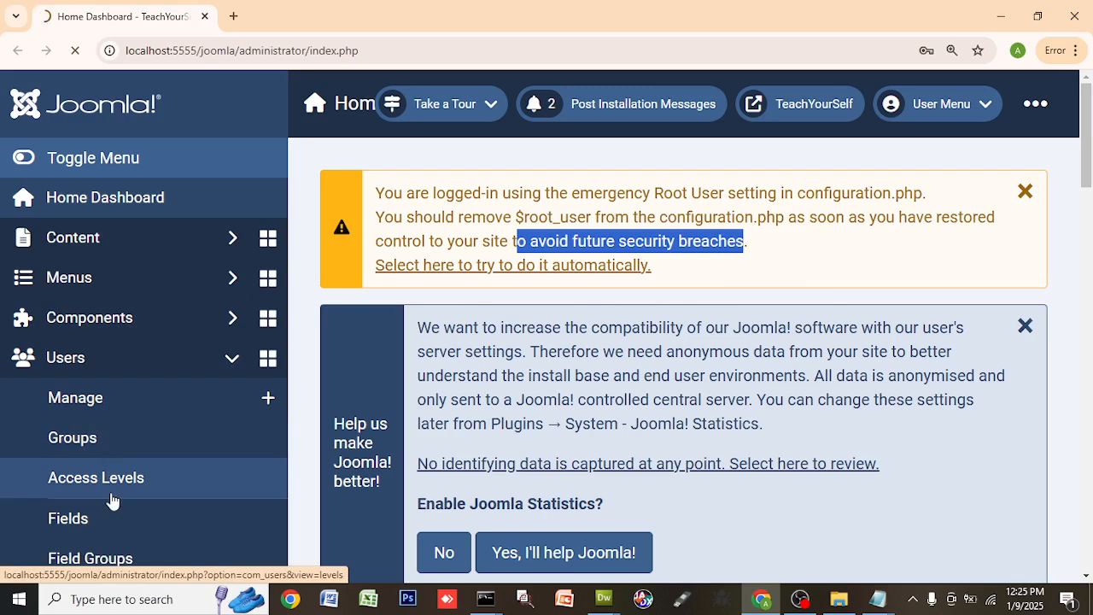
{"action": "scroll", "coordinate": [167, 536], "scroll_direction": "down", "scroll_amount": 2}
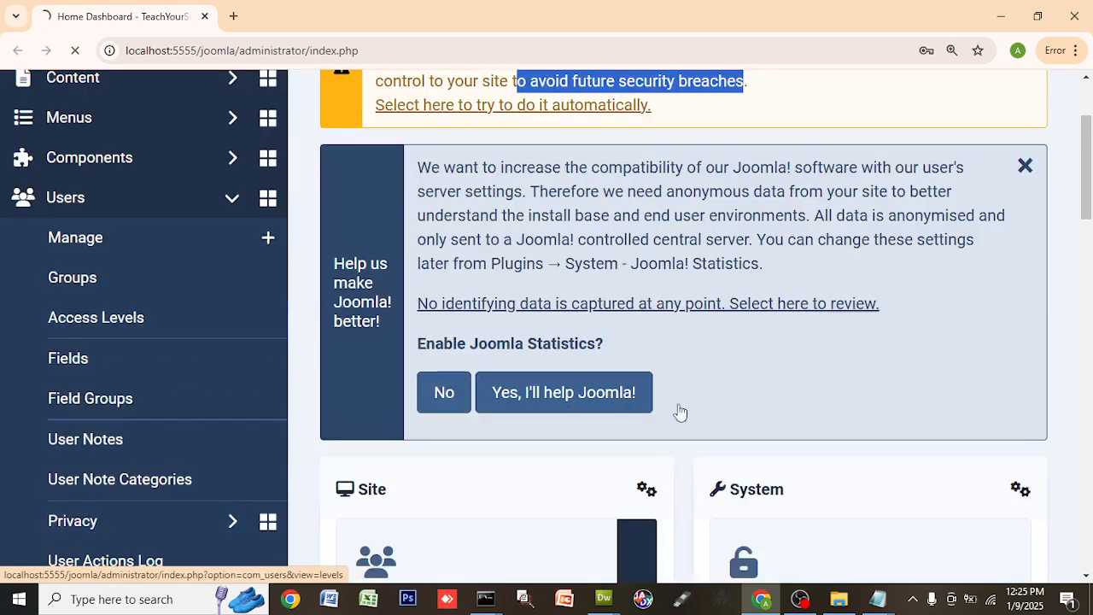
{"action": "scroll", "coordinate": [678, 411], "scroll_direction": "down", "scroll_amount": 5}
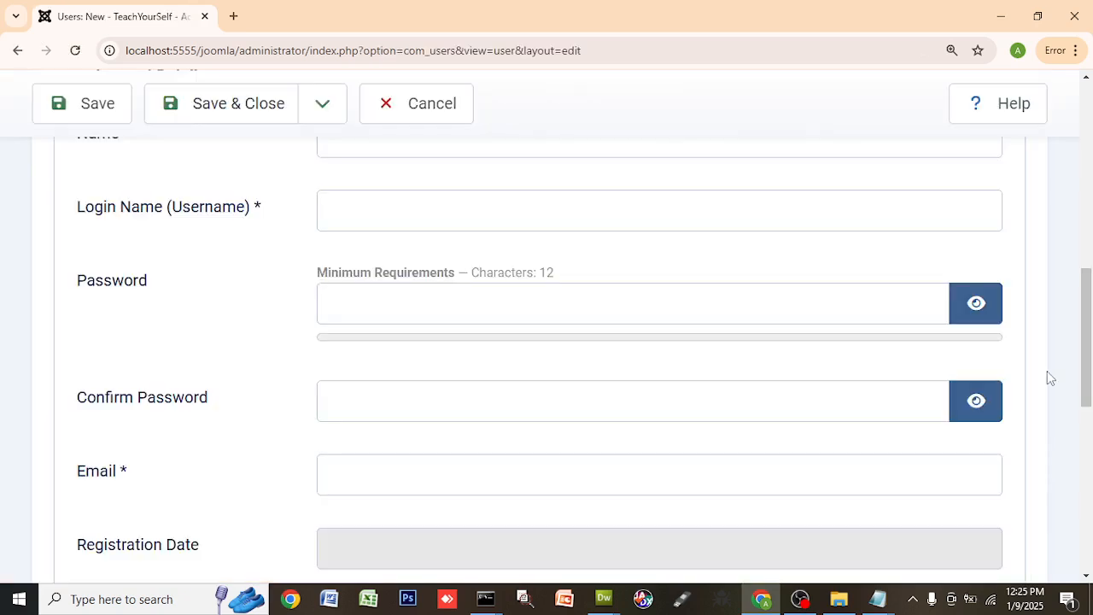
{"action": "scroll", "coordinate": [368, 359], "scroll_direction": "up", "scroll_amount": 3}
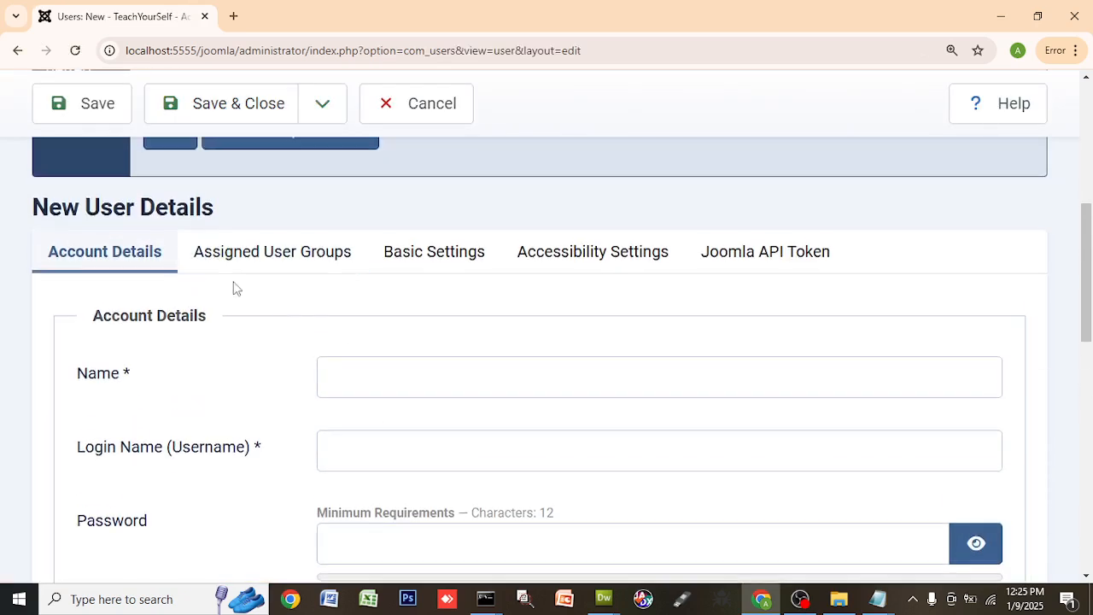
{"action": "scroll", "coordinate": [107, 251], "scroll_direction": "up", "scroll_amount": 4}
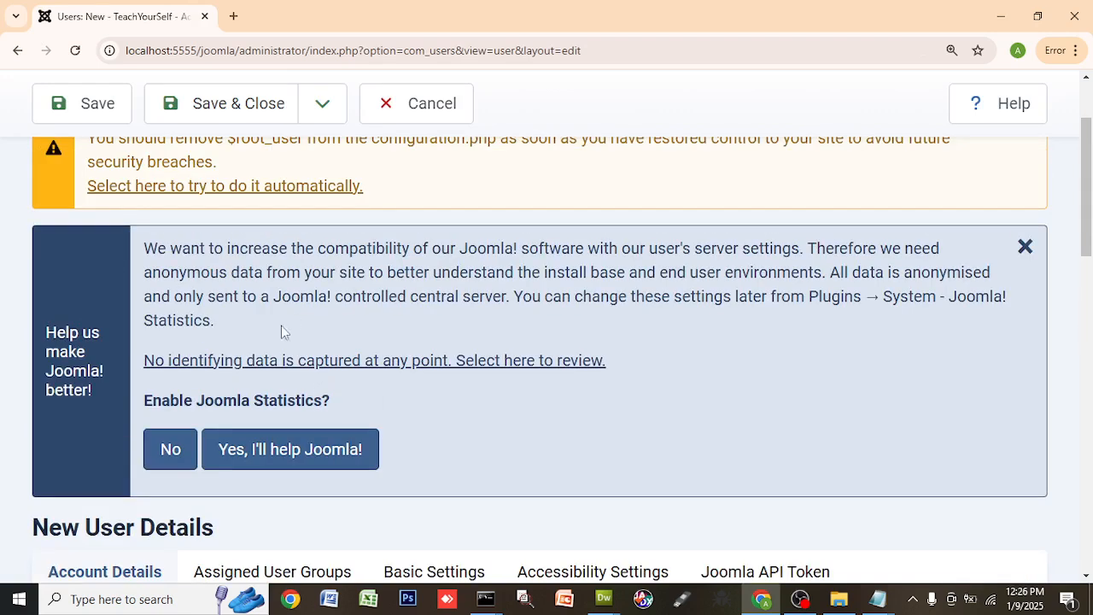
{"action": "left_click_drag", "start_coordinate": [269, 255], "coordinate": [838, 339]}
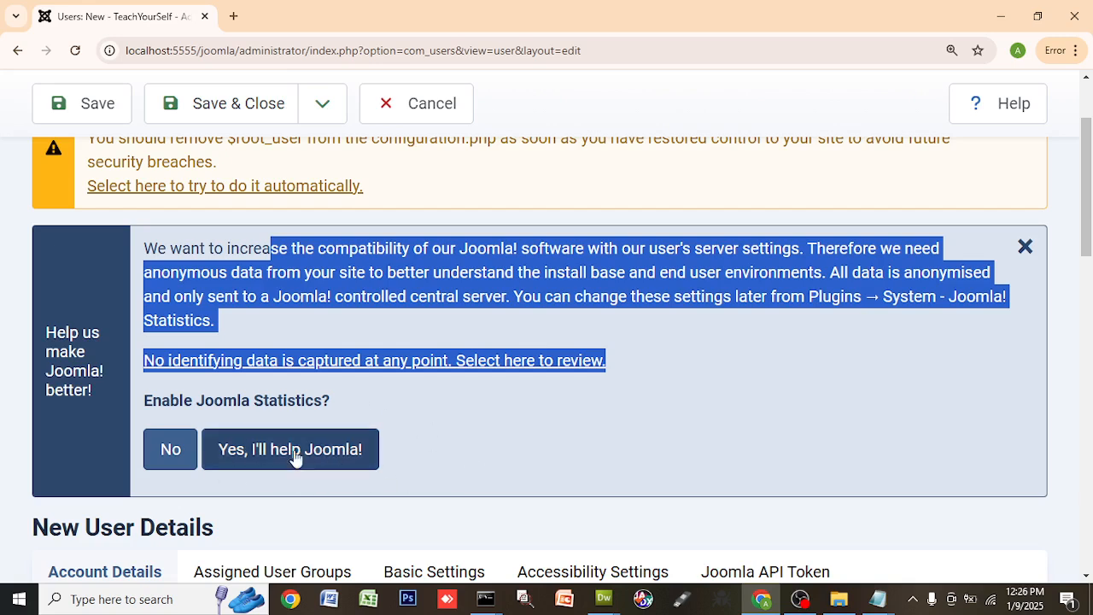
{"action": "scroll", "coordinate": [807, 399], "scroll_direction": "up", "scroll_amount": 1}
{"action": "scroll", "coordinate": [821, 394], "scroll_direction": "up", "scroll_amount": 1}
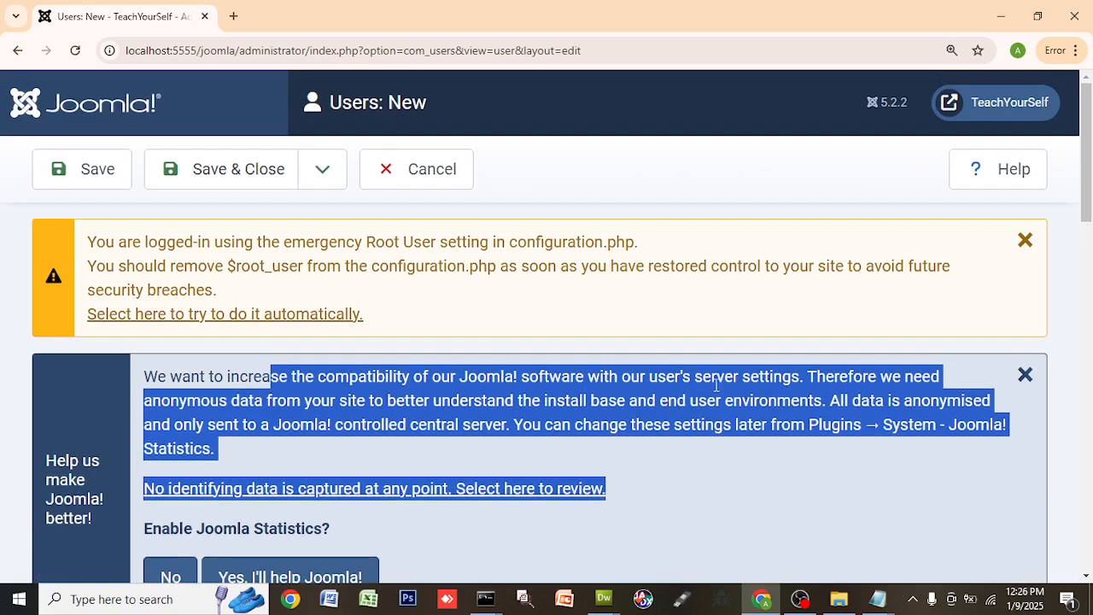
{"action": "scroll", "coordinate": [451, 384], "scroll_direction": "down", "scroll_amount": 5}
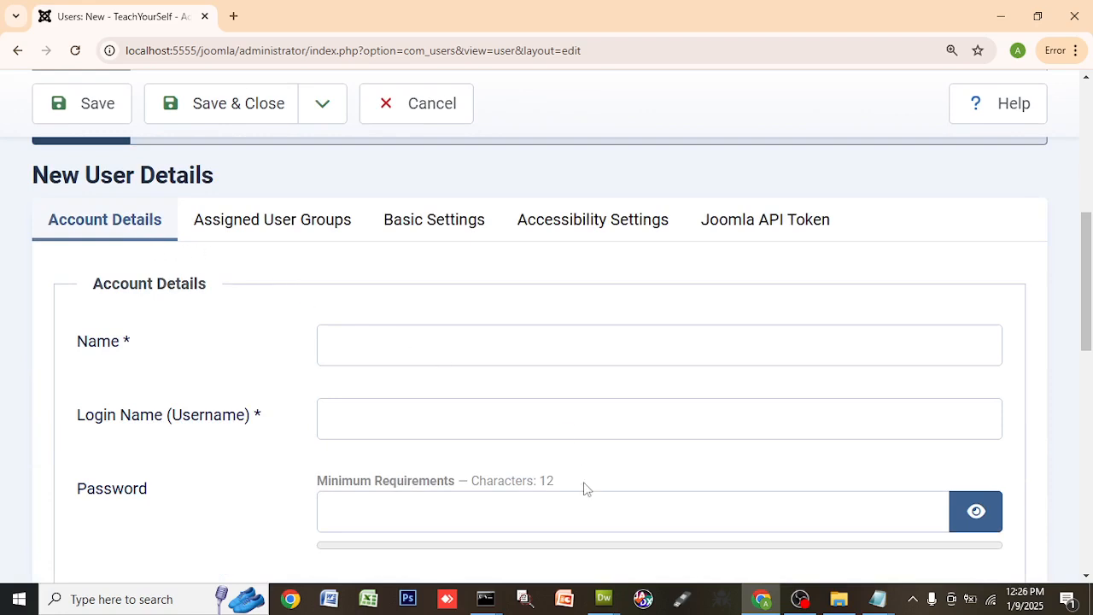
- Enter the new user's full name and login name, and start the password with it shown in plain text
{"action": "left_click", "coordinate": [408, 340]}
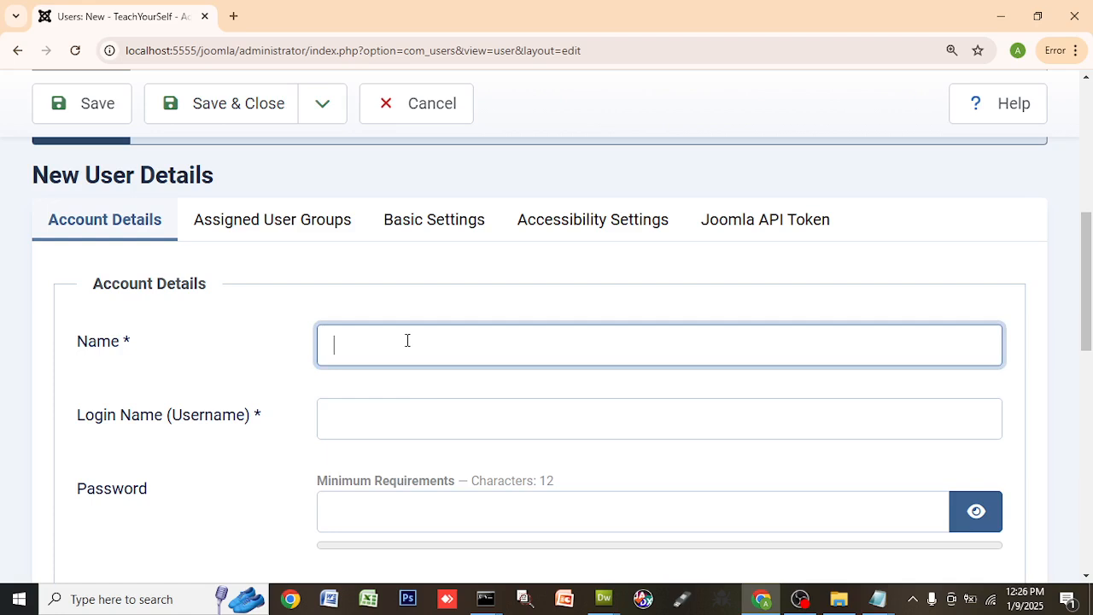
{"action": "type", "text": "John Doe"}
{"action": "key", "text": "Tab"}
{"action": "type", "text": "Joh"}
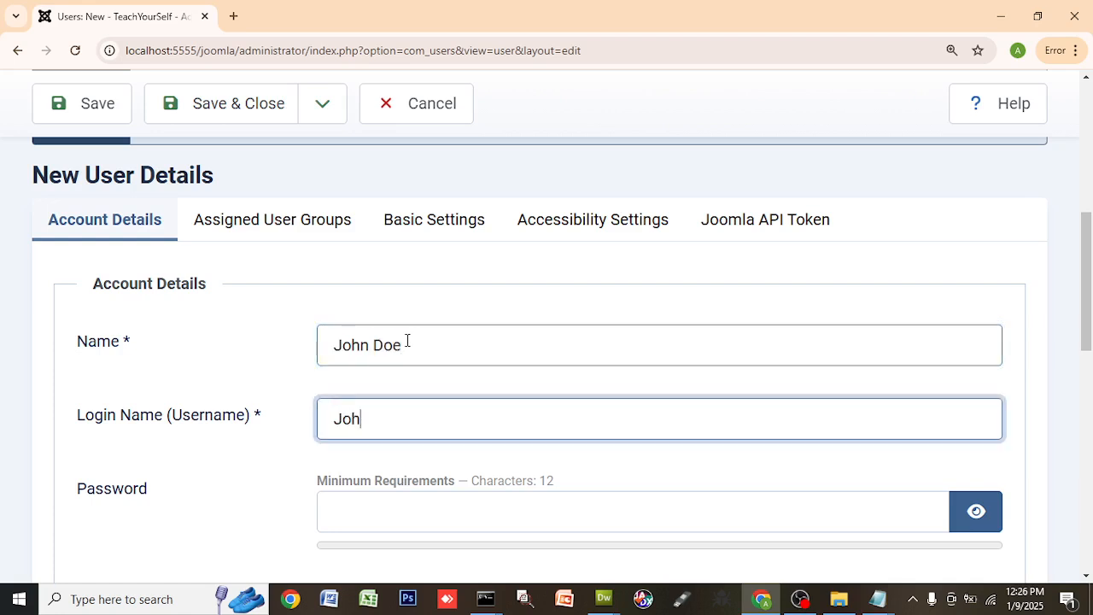
{"action": "left_click", "coordinate": [420, 510]}
{"action": "type", "text": "••••"}
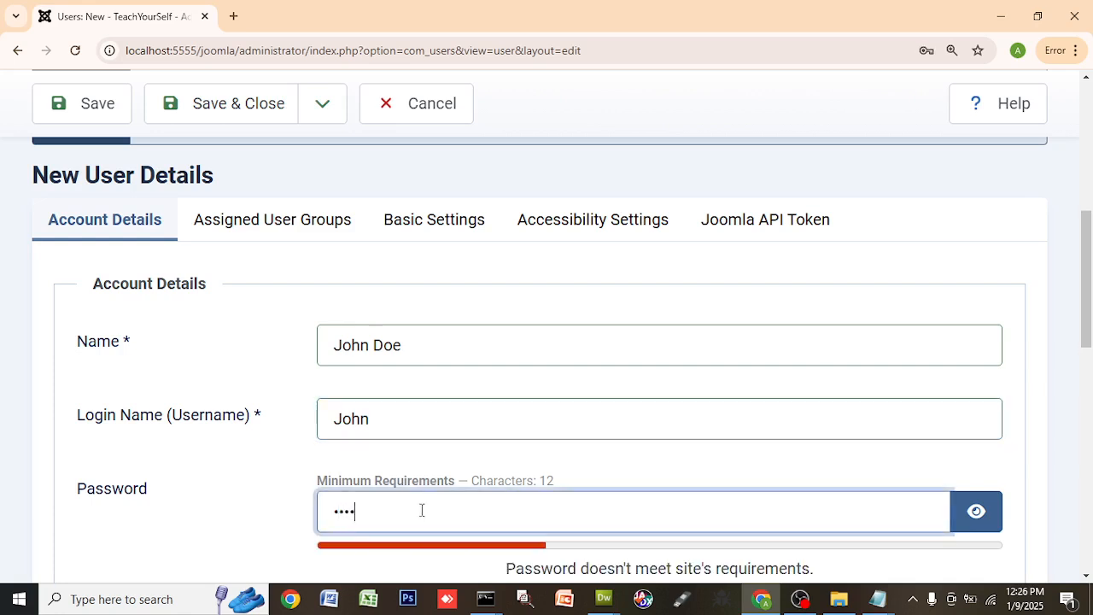
{"action": "scroll", "coordinate": [772, 495], "scroll_direction": "down", "scroll_amount": 3}
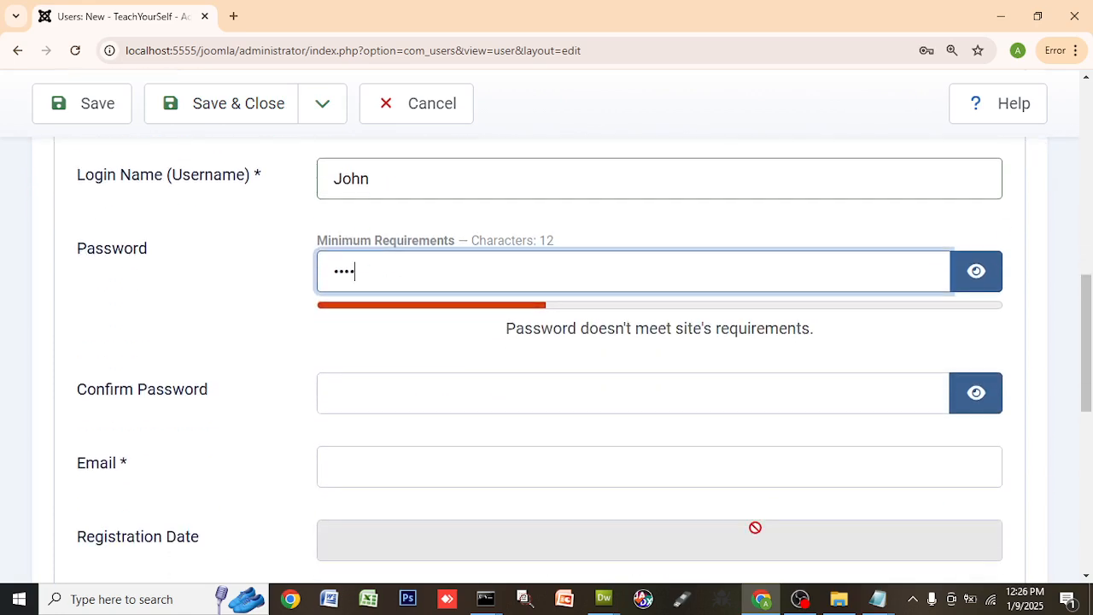
{"action": "left_click", "coordinate": [977, 272]}
{"action": "scroll", "coordinate": [406, 423], "scroll_direction": "down", "scroll_amount": 2}
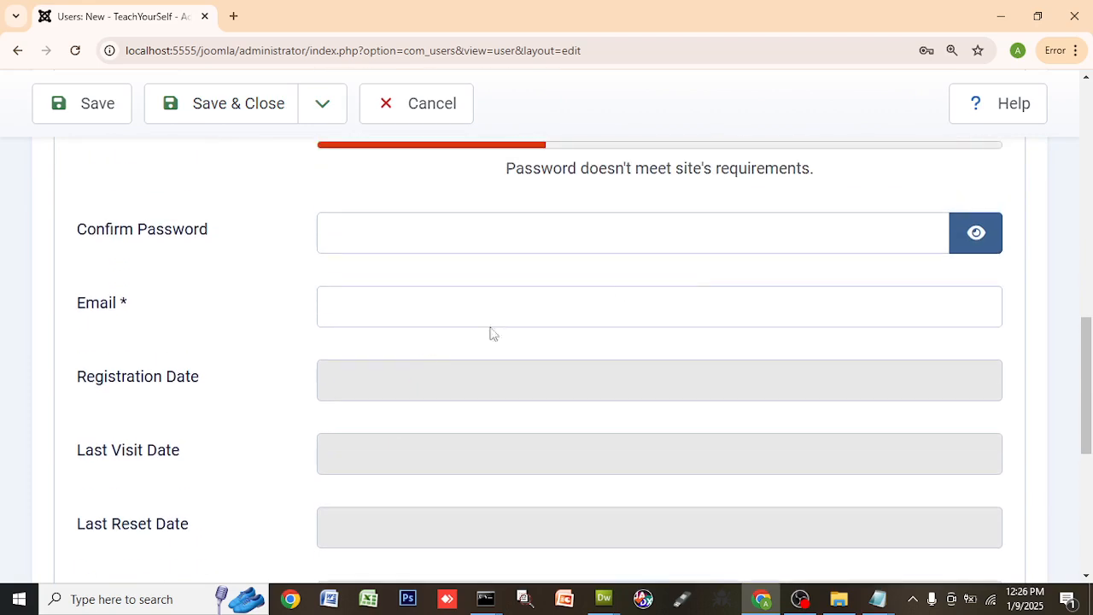
{"action": "scroll", "coordinate": [470, 171], "scroll_direction": "up", "scroll_amount": 3}
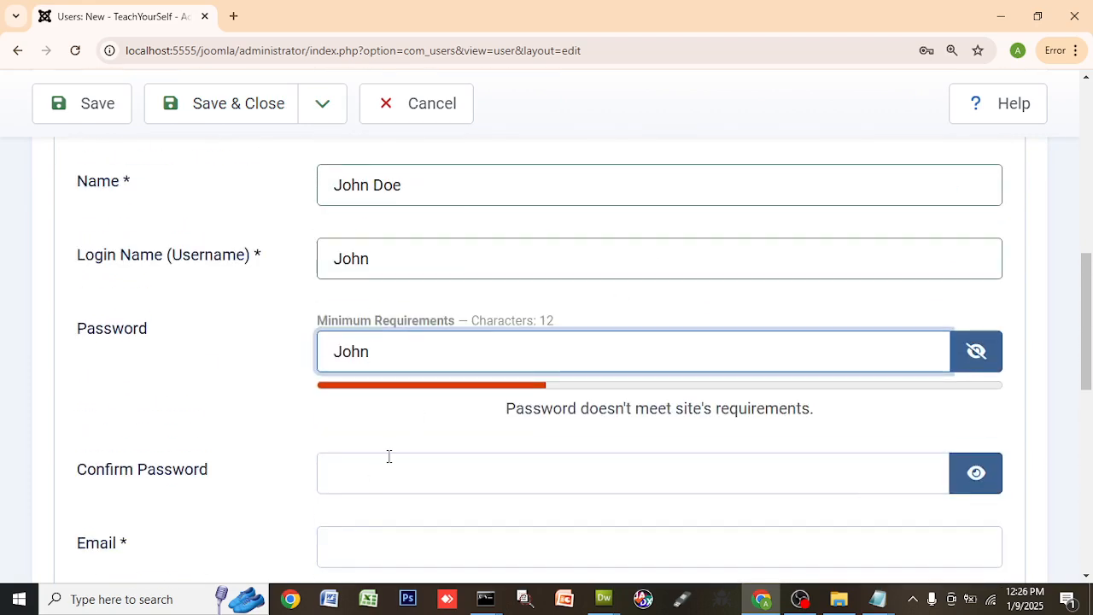
- Fill in the password confirmation and lengthen both password fields to match
{"action": "left_click", "coordinate": [372, 482]}
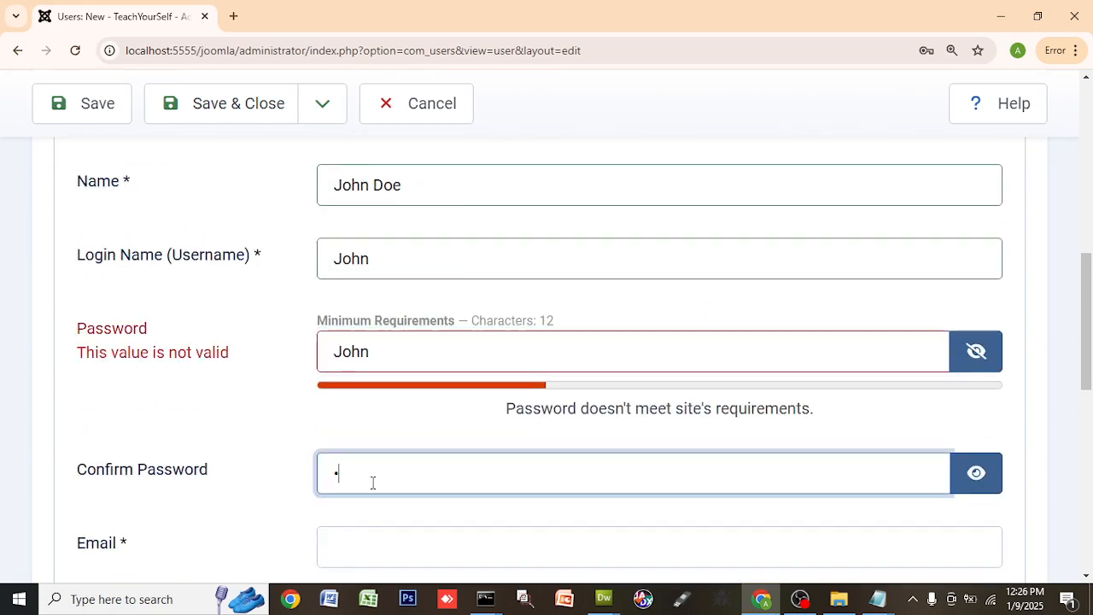
{"action": "key", "text": "BackSpace"}
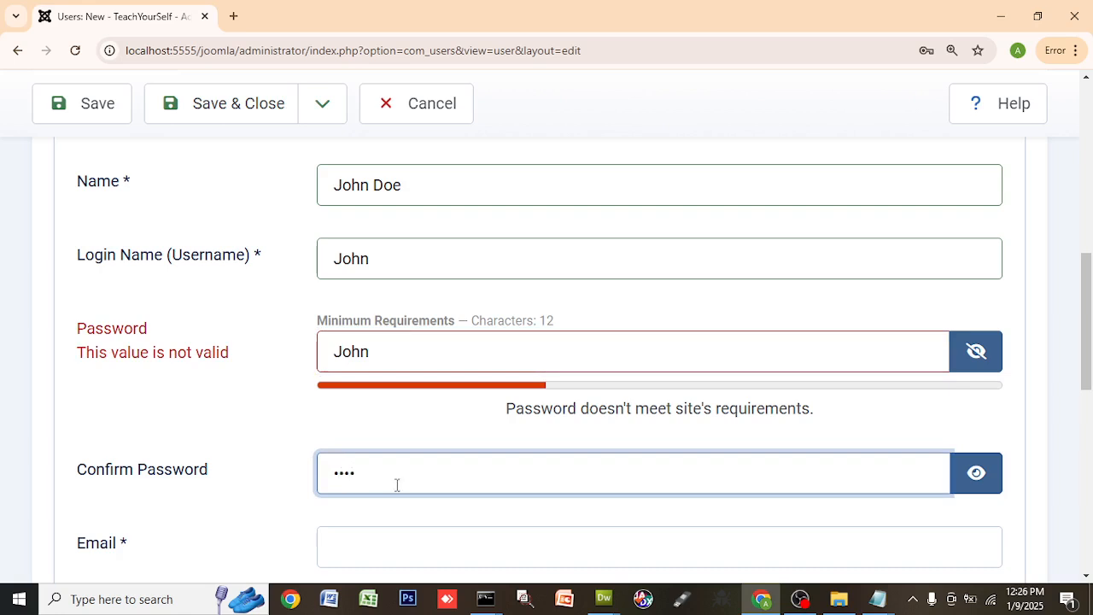
{"action": "type", "text": "John"}
{"action": "left_click", "coordinate": [953, 477]}
{"action": "double_click", "coordinate": [258, 254]}
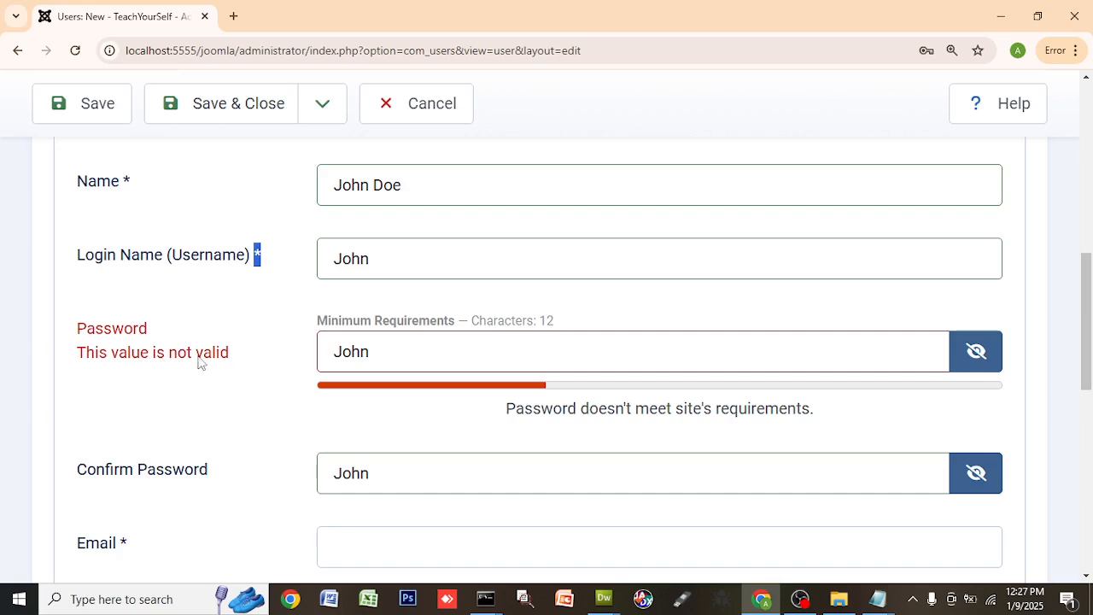
{"action": "left_click", "coordinate": [378, 351]}
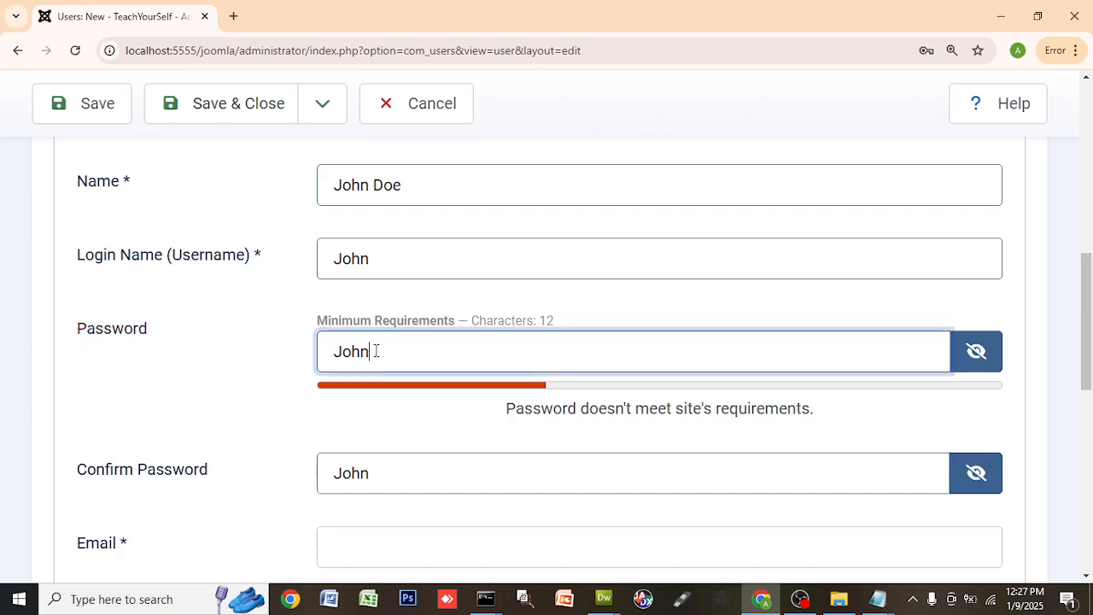
{"action": "type", "text": "123"}
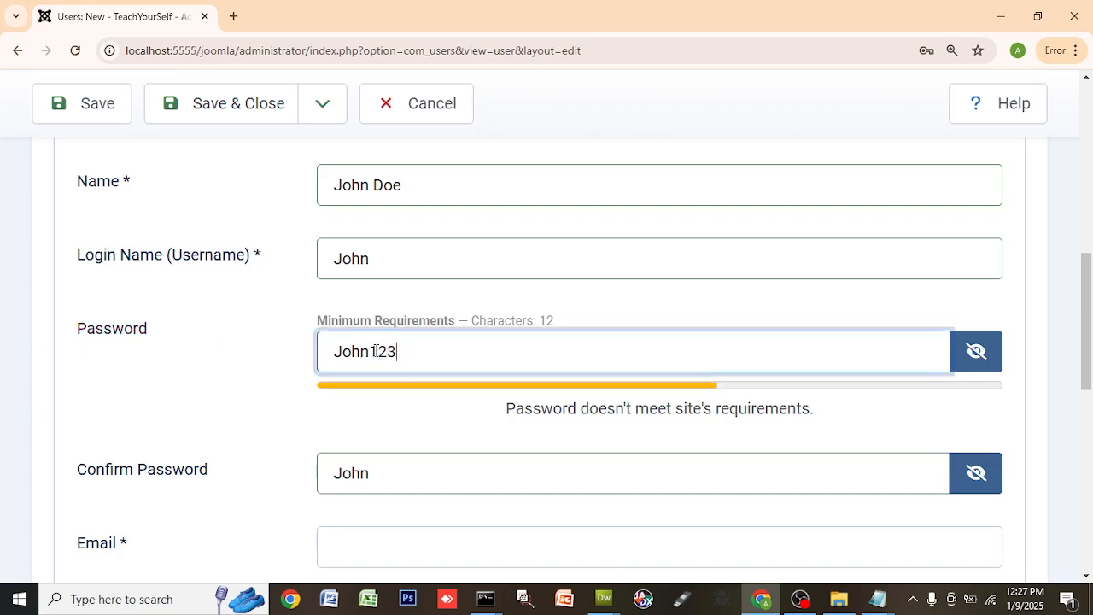
{"action": "left_click", "coordinate": [377, 469]}
{"action": "type", "text": "John123"}
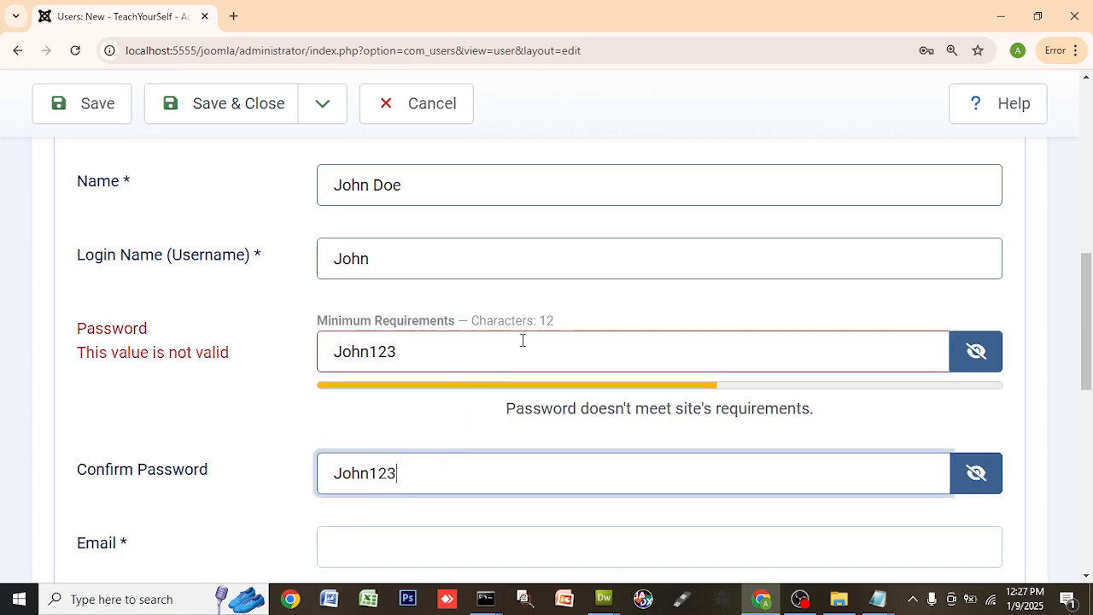
- Extend the password to the 12-character minimum and update the confirmation to match
{"action": "left_click_drag", "start_coordinate": [480, 322], "coordinate": [577, 335]}
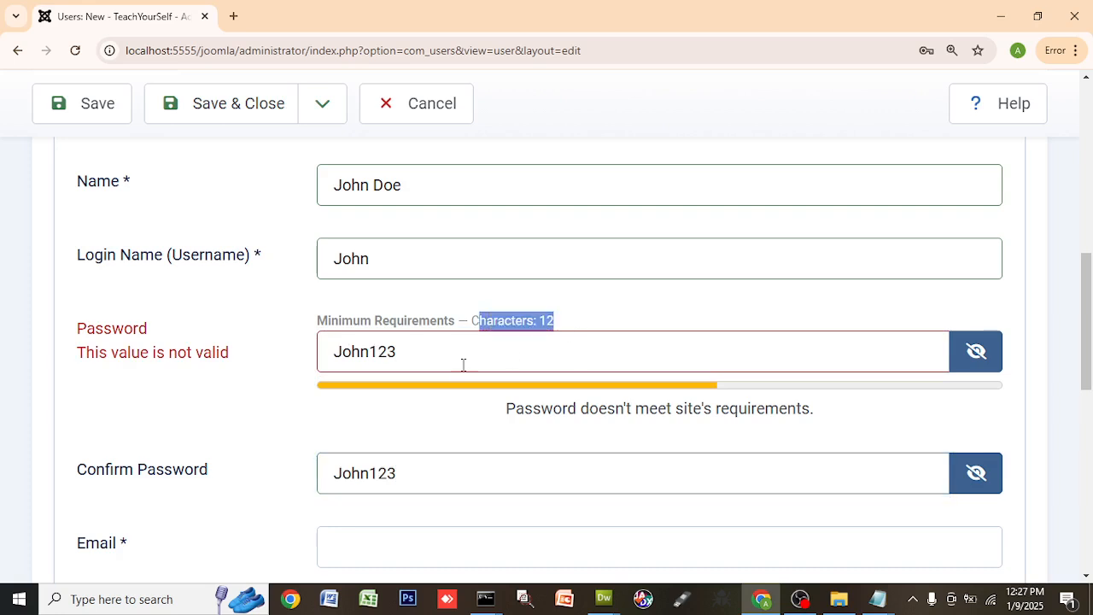
{"action": "left_click", "coordinate": [413, 354]}
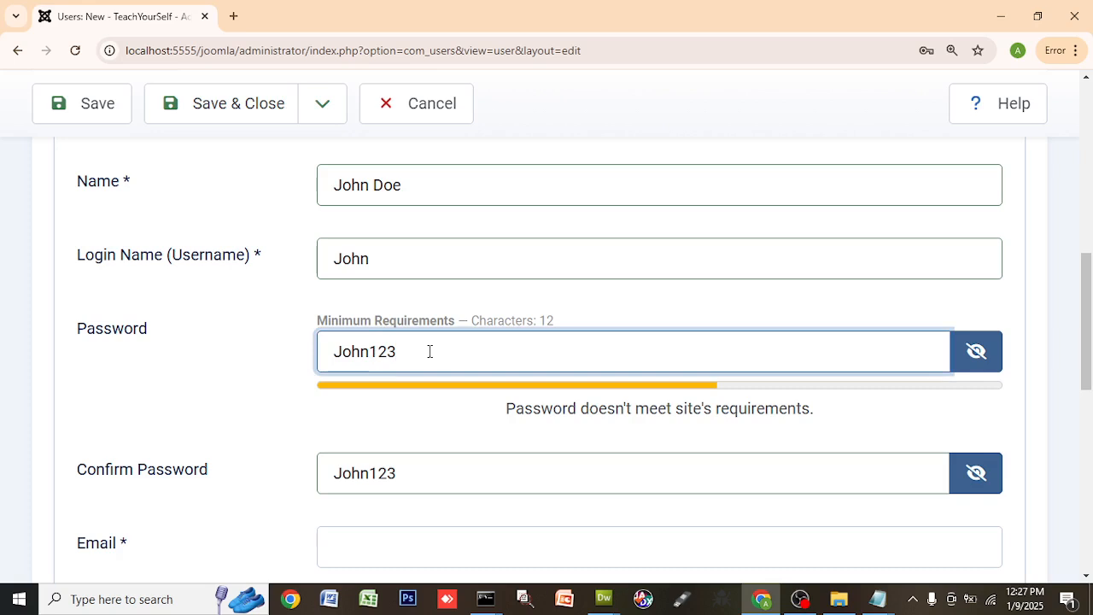
{"action": "type", "text": "4567"}
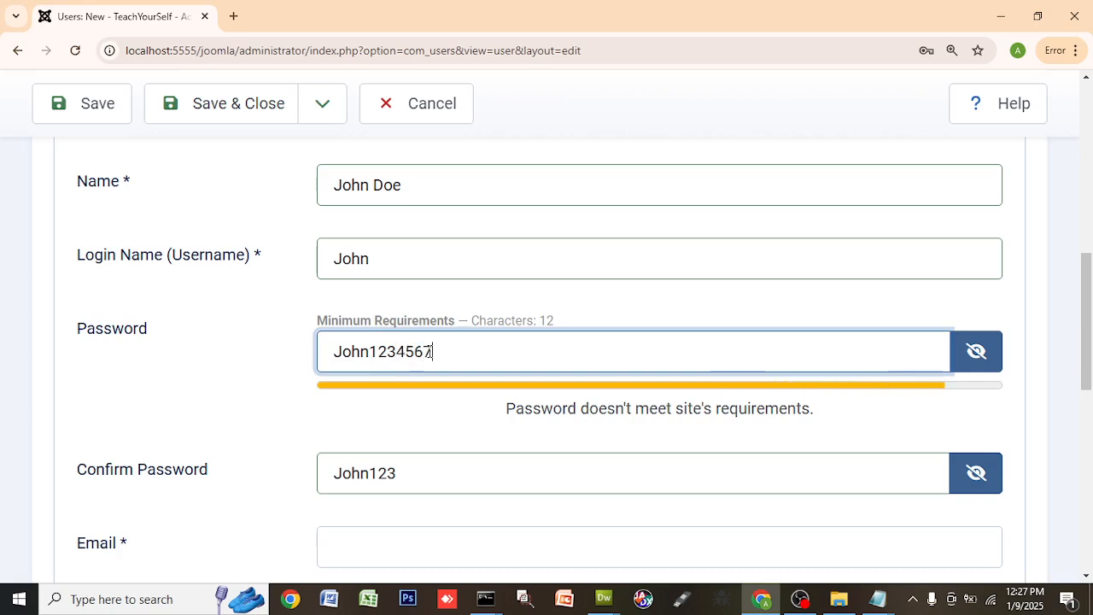
{"action": "type", "text": "8"}
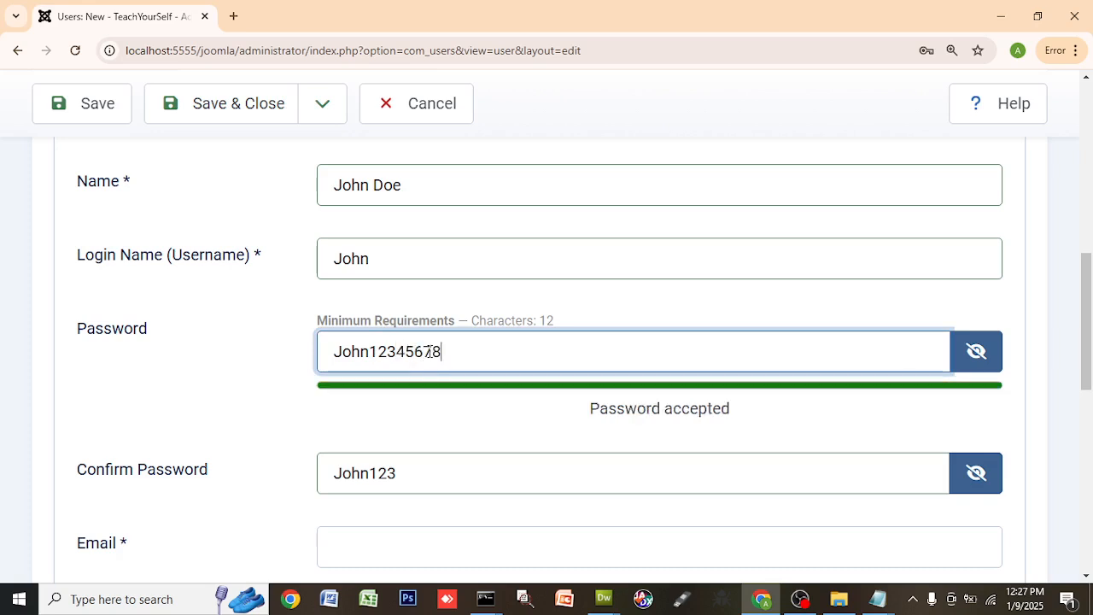
{"action": "left_click", "coordinate": [425, 474]}
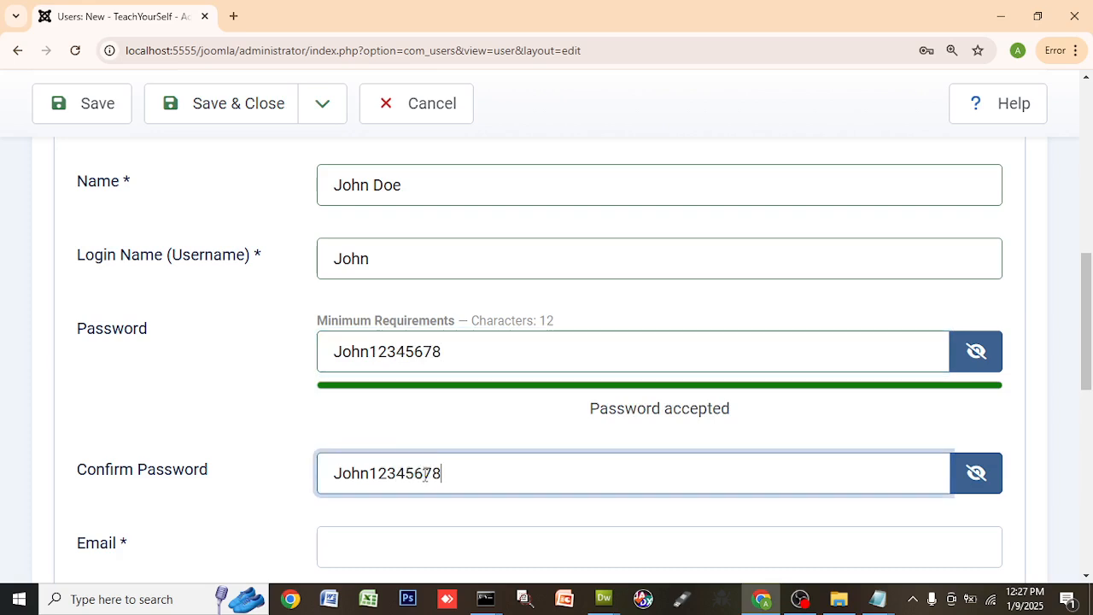
{"action": "scroll", "coordinate": [484, 532], "scroll_direction": "down", "scroll_amount": 2}
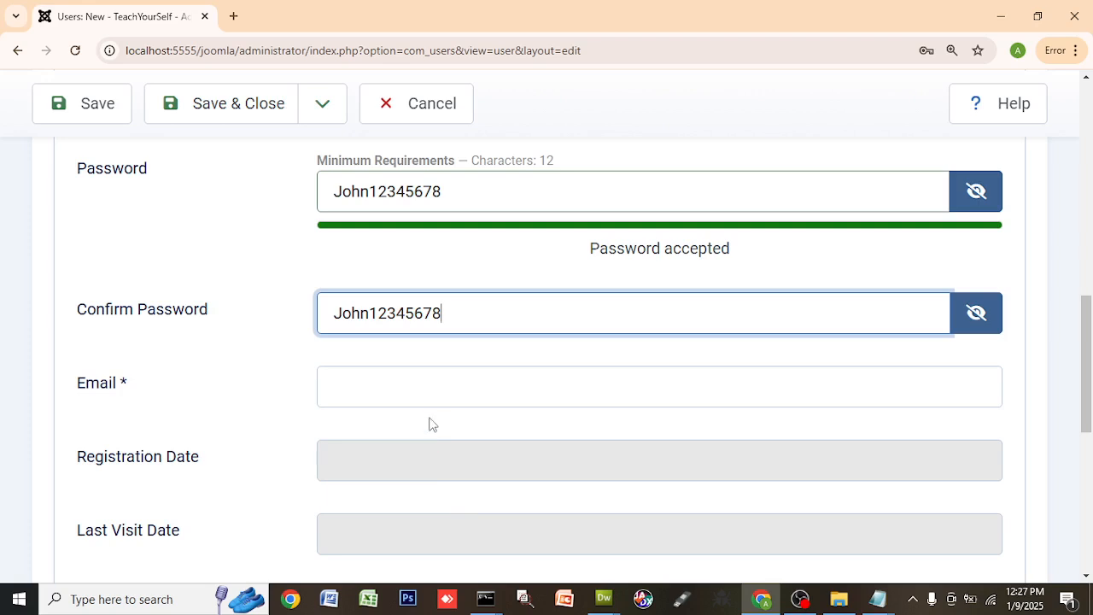
- Enter the new user's e-mail address
{"action": "left_click", "coordinate": [444, 386]}
{"action": "type", "text": "j"}
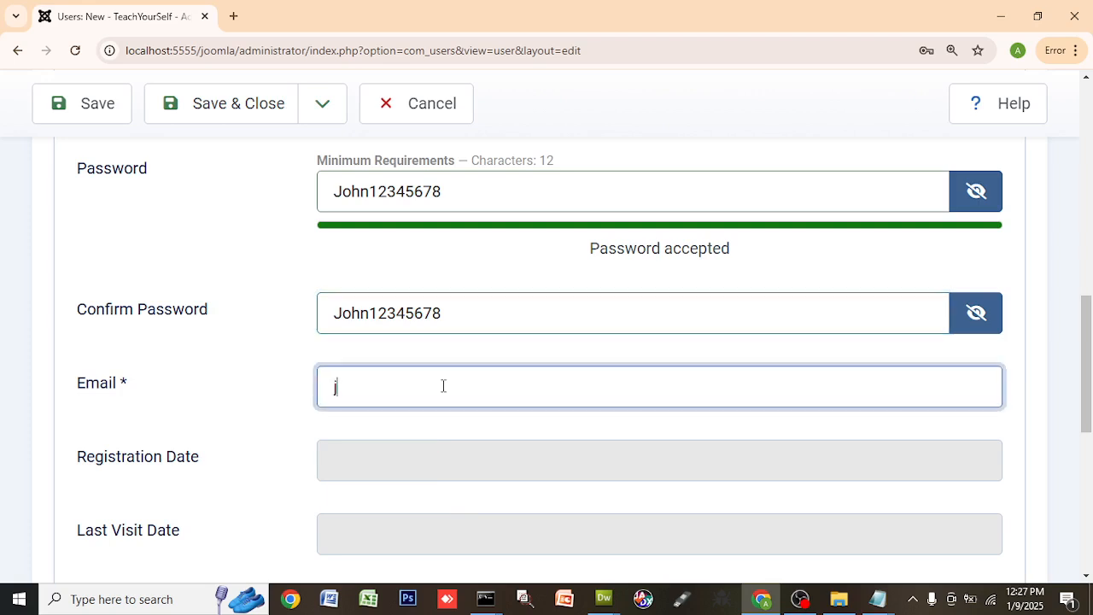
{"action": "type", "text": "ohn@gmai"}
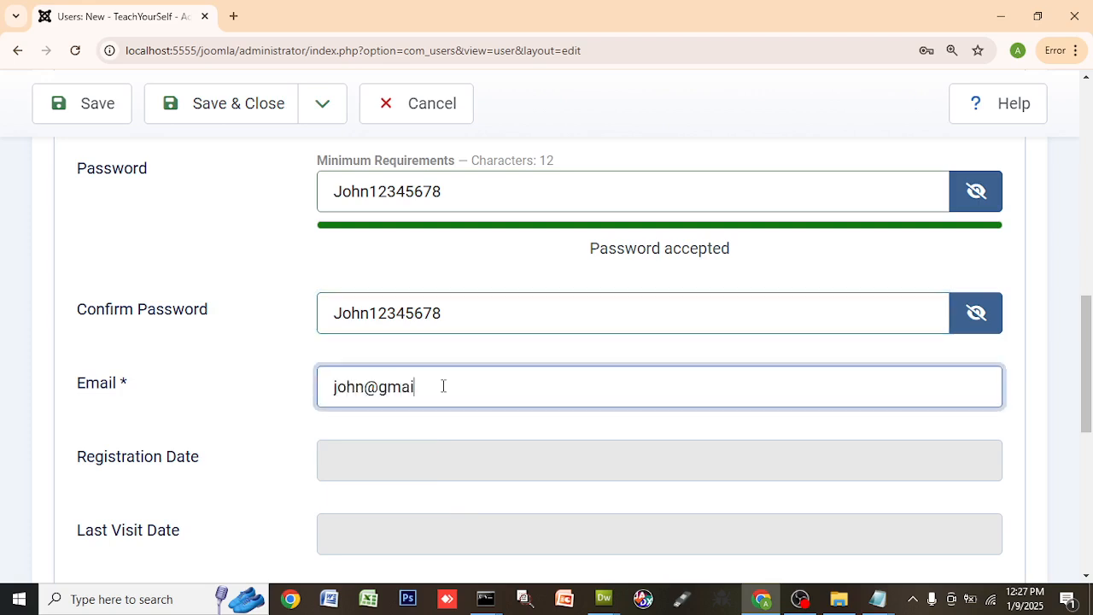
{"action": "type", "text": "lcom"}
{"action": "scroll", "coordinate": [471, 279], "scroll_direction": "up", "scroll_amount": 3}
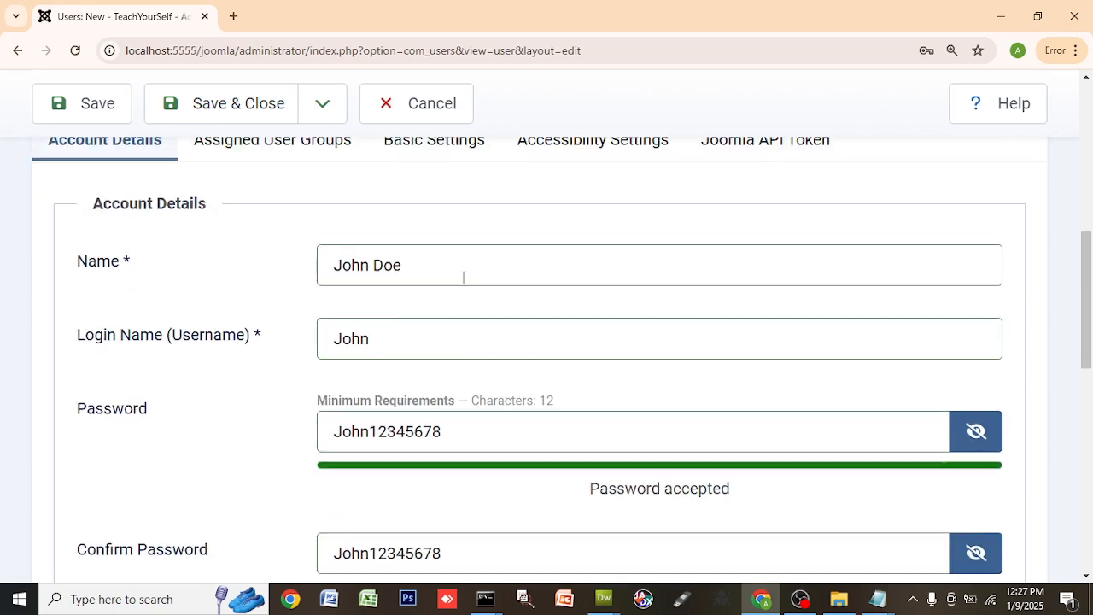
{"action": "left_click", "coordinate": [399, 338]}
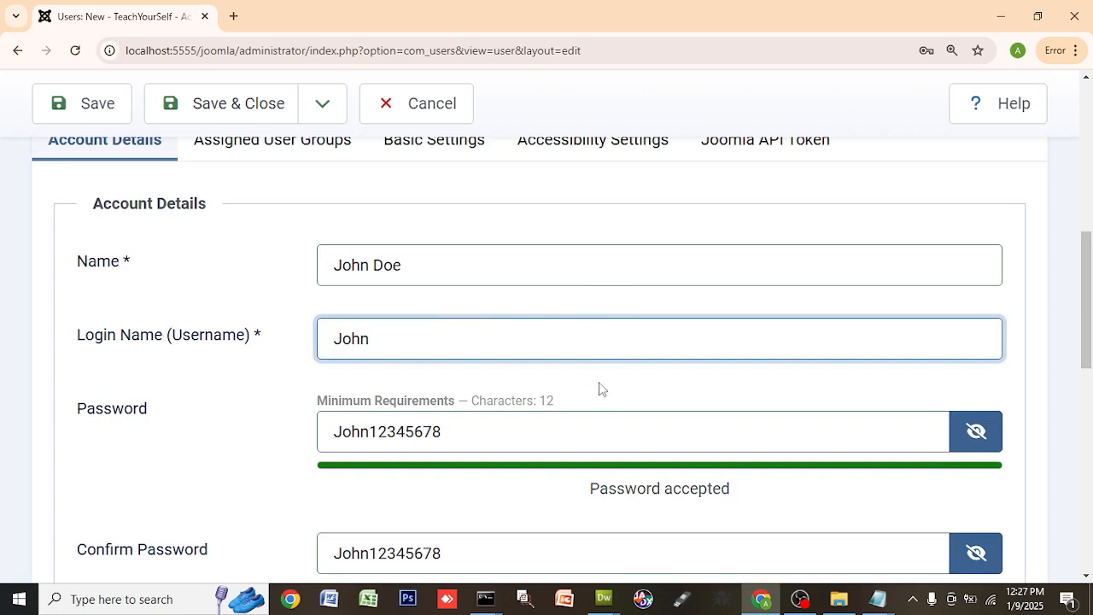
{"action": "scroll", "coordinate": [578, 418], "scroll_direction": "down", "scroll_amount": 5}
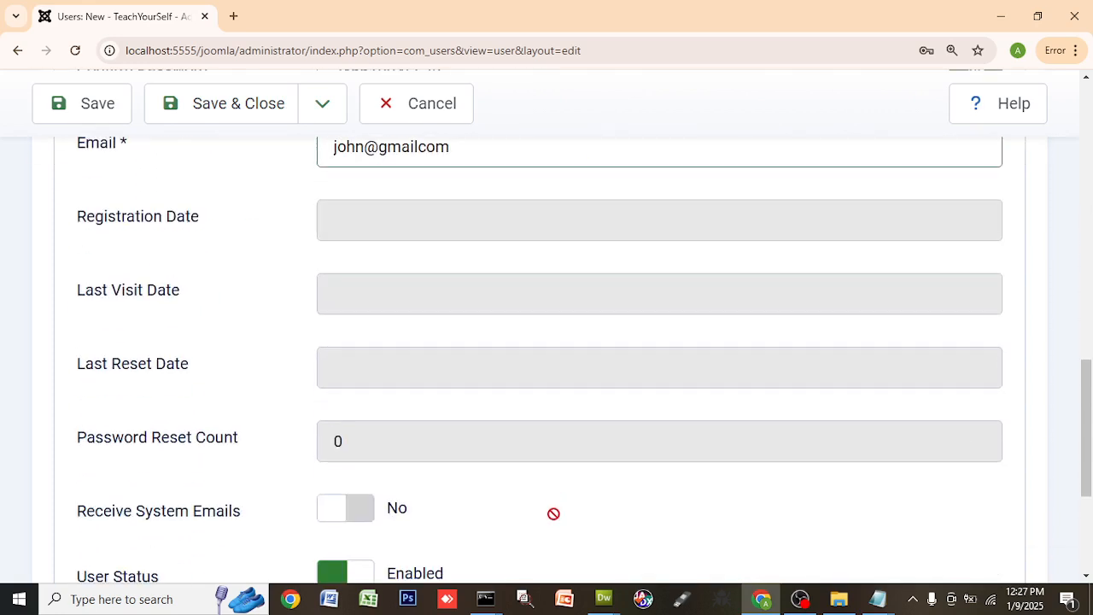
{"action": "scroll", "coordinate": [554, 516], "scroll_direction": "down", "scroll_amount": 3}
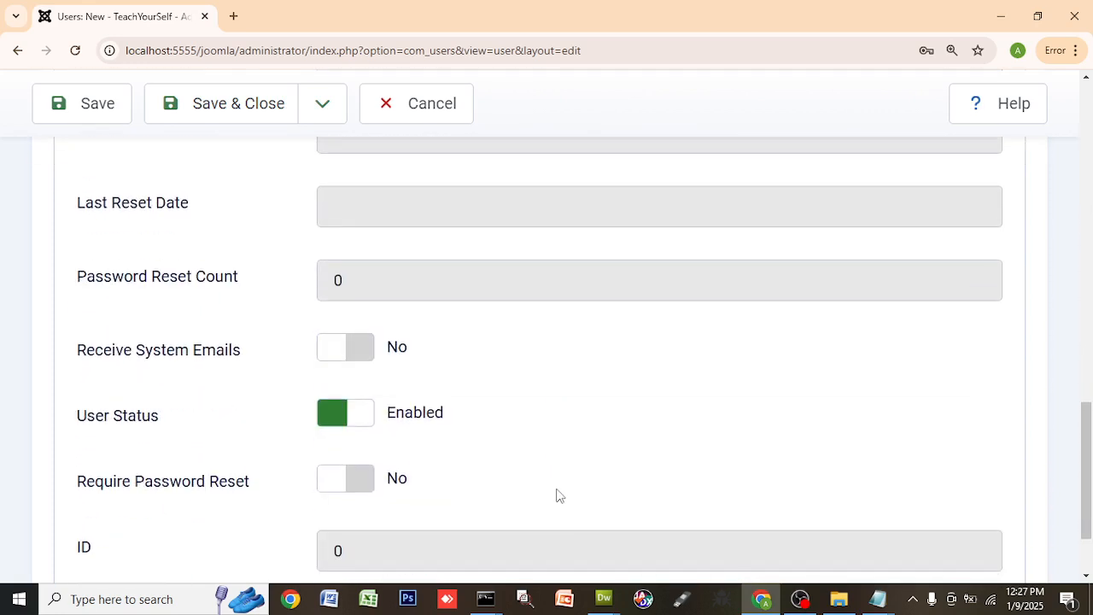
{"action": "scroll", "coordinate": [557, 495], "scroll_direction": "down", "scroll_amount": 2}
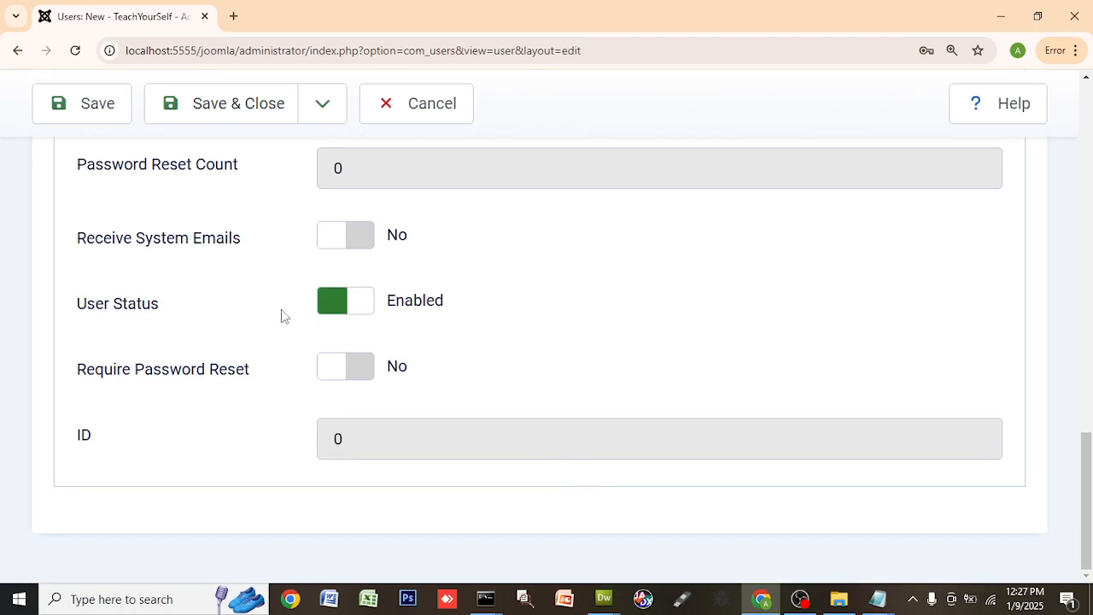
{"action": "scroll", "coordinate": [513, 312], "scroll_direction": "up", "scroll_amount": 3}
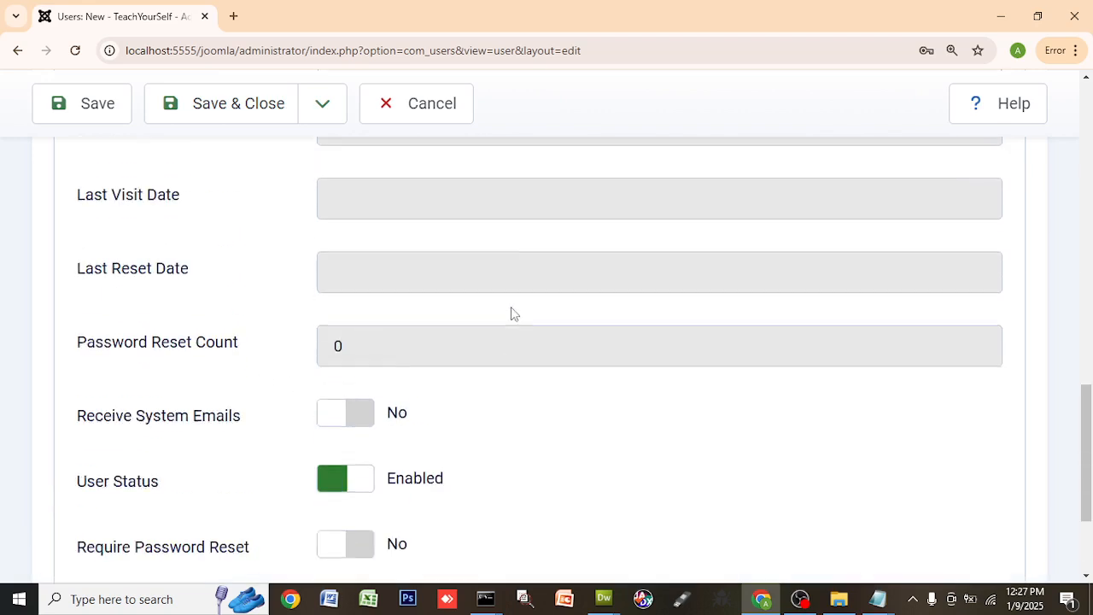
{"action": "scroll", "coordinate": [513, 313], "scroll_direction": "up", "scroll_amount": 8}
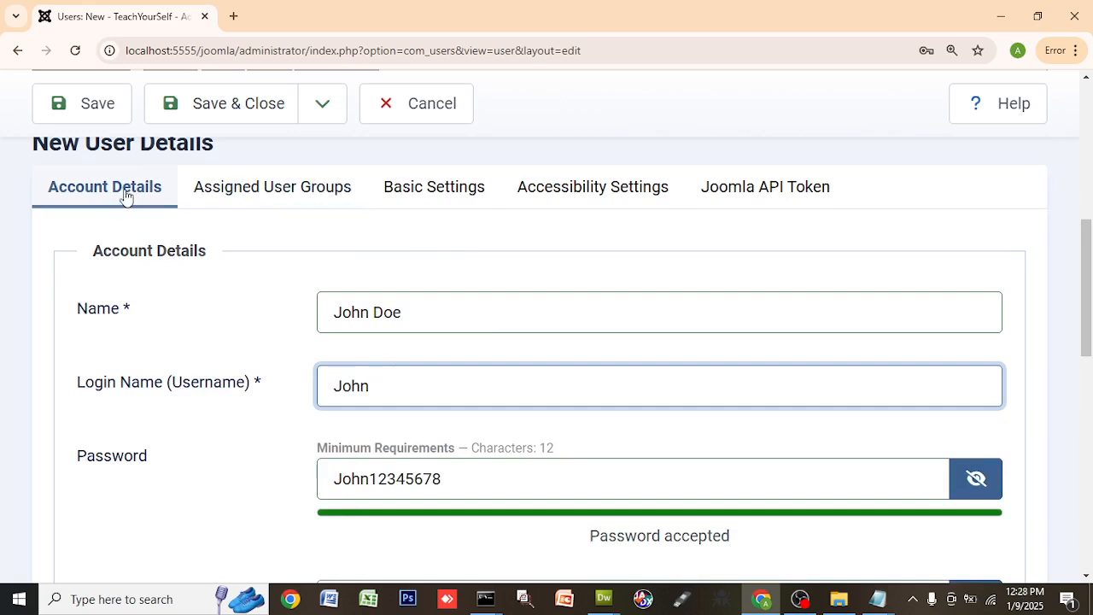
- On Assigned User Groups, add Administrator alongside Registered, then save the user
{"action": "left_click", "coordinate": [306, 198]}
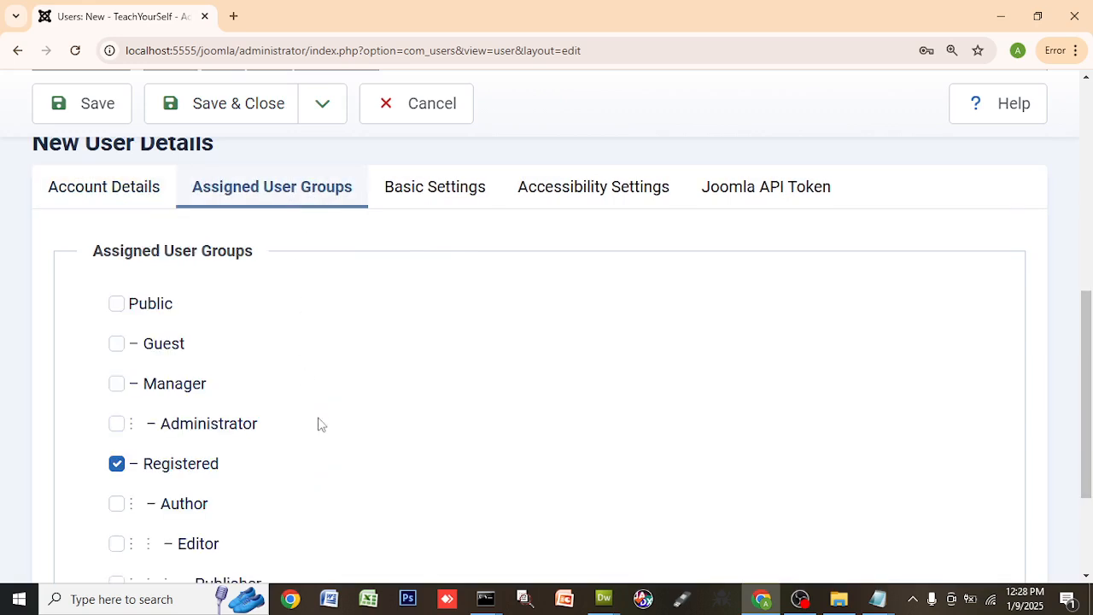
{"action": "left_click", "coordinate": [117, 423]}
{"action": "scroll", "coordinate": [334, 404], "scroll_direction": "down", "scroll_amount": 2}
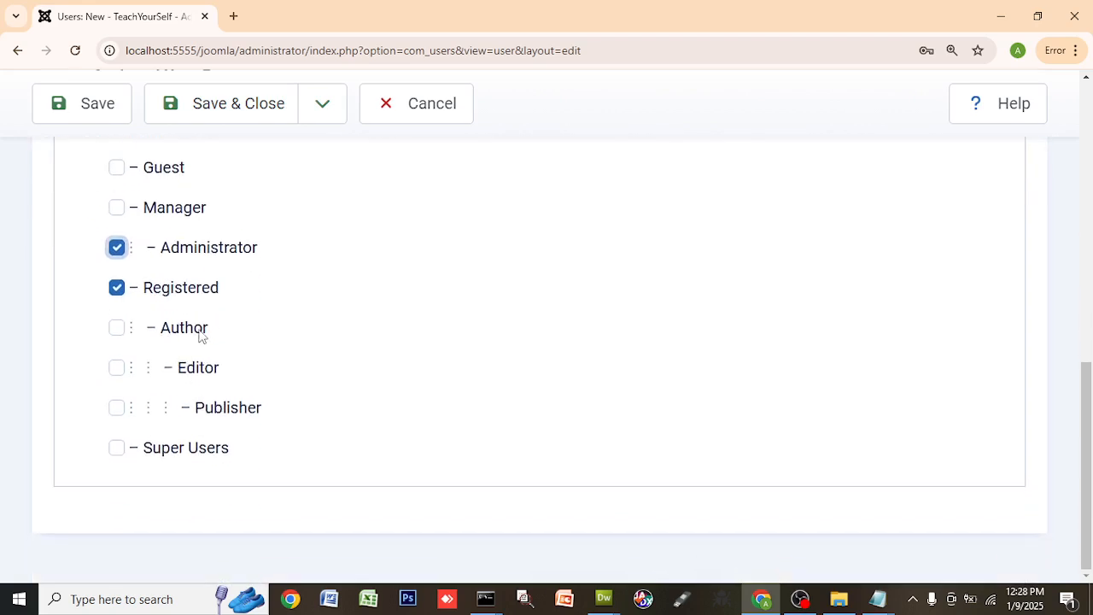
{"action": "scroll", "coordinate": [435, 359], "scroll_direction": "up", "scroll_amount": 3}
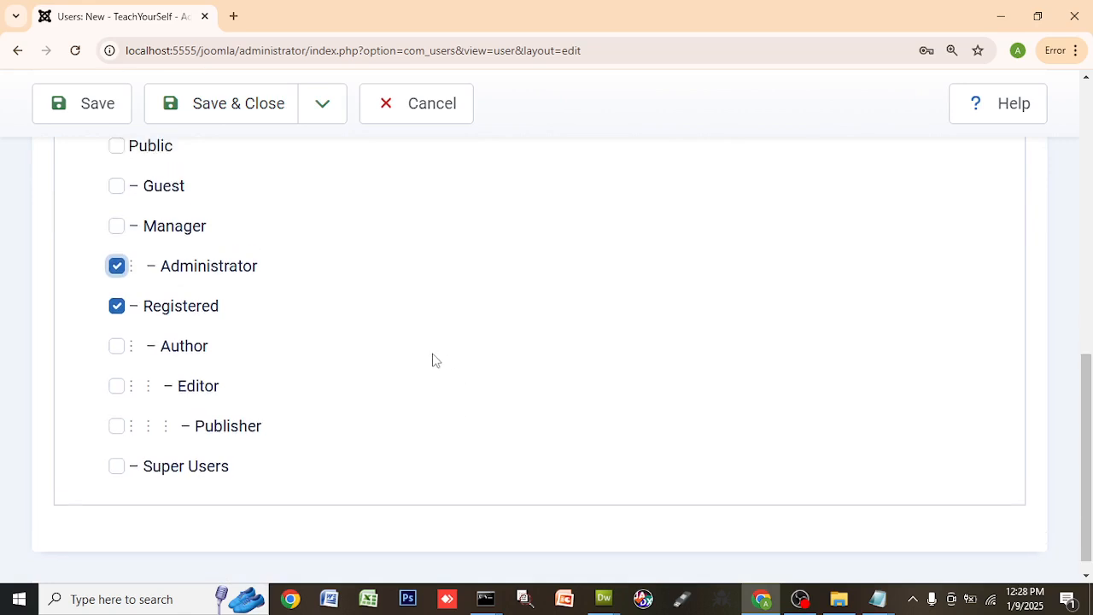
{"action": "scroll", "coordinate": [433, 360], "scroll_direction": "down", "scroll_amount": 1}
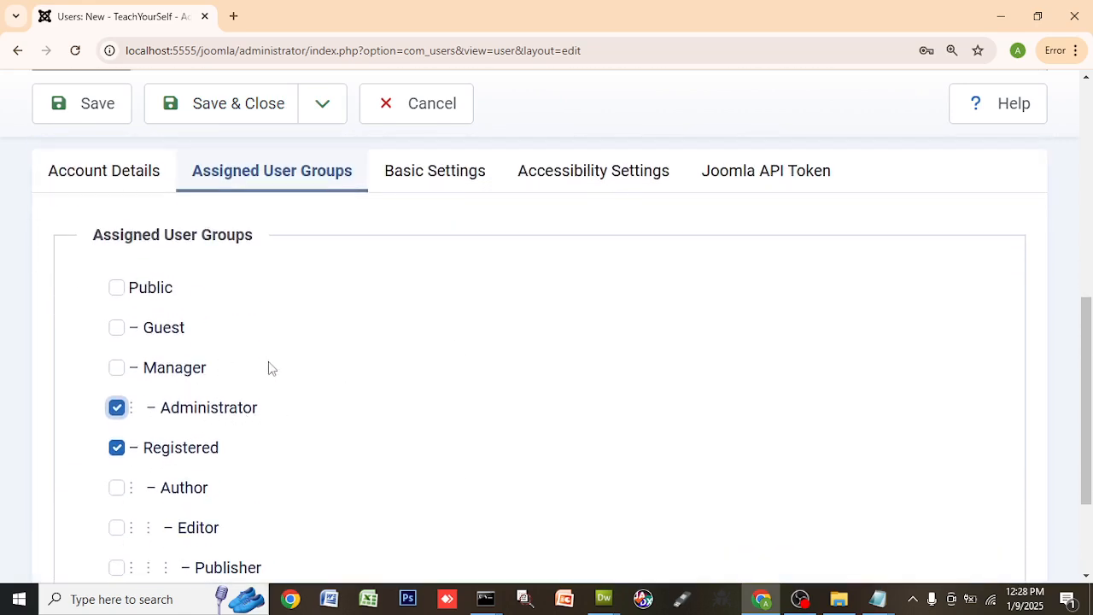
{"action": "scroll", "coordinate": [291, 323], "scroll_direction": "up", "scroll_amount": 3}
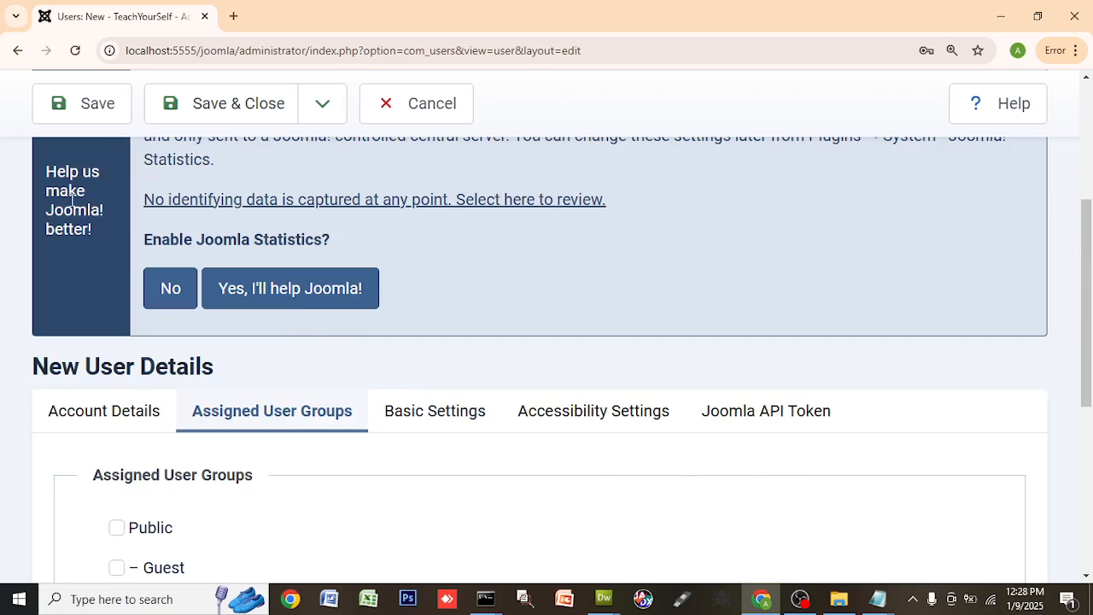
{"action": "left_click", "coordinate": [83, 115]}
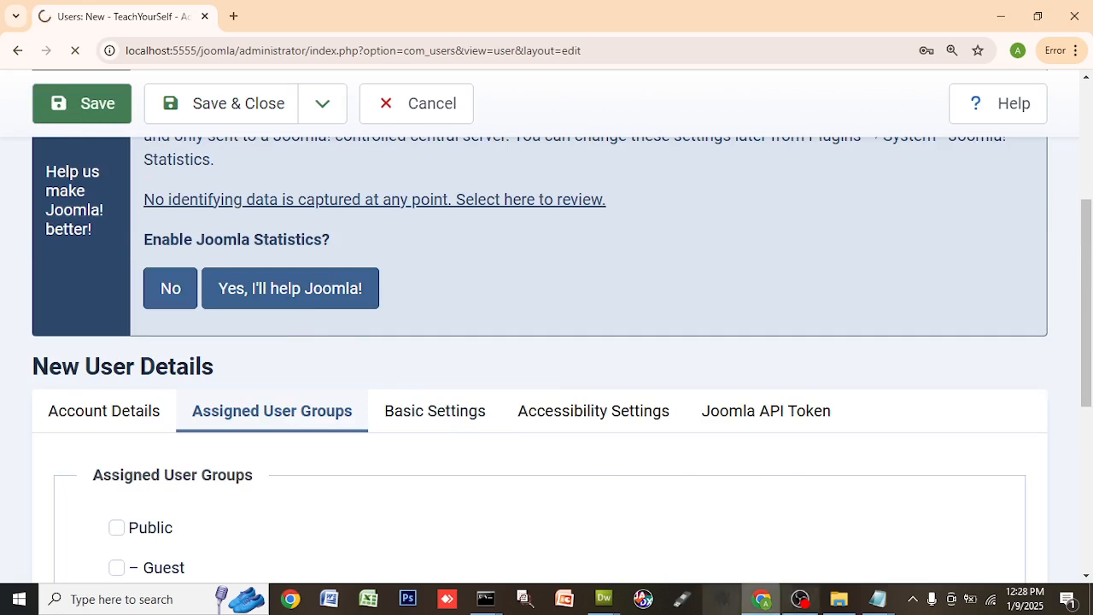
- Delete line 3 $root_user='admin' and its empty line in configuration.php, save, return to Chrome
{"action": "mouse_move", "coordinate": [604, 599]}
{"action": "left_click", "coordinate": [544, 536]}
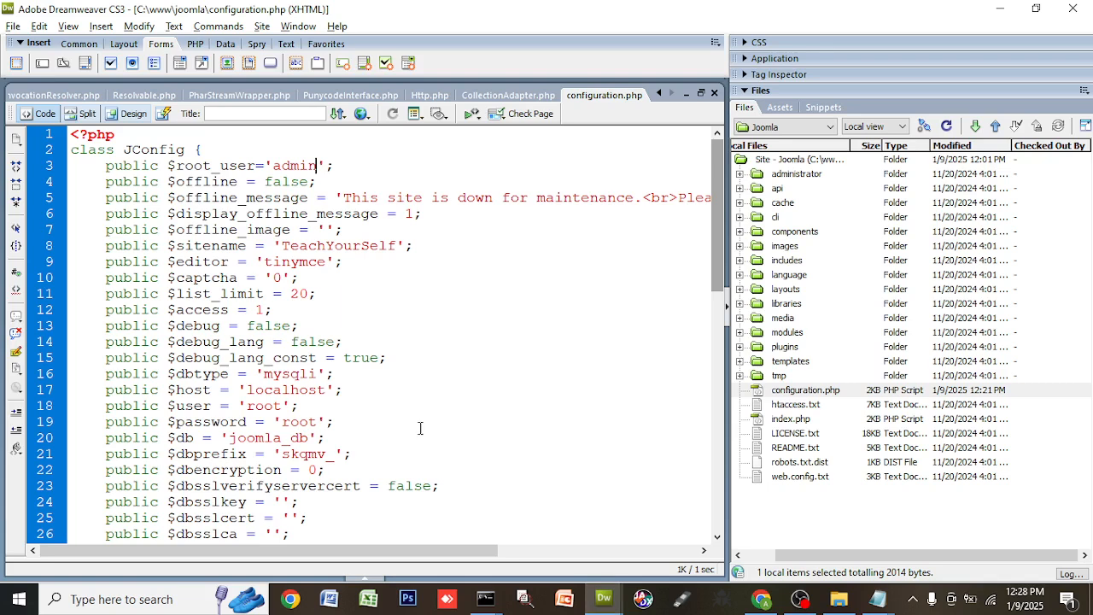
{"action": "left_click_drag", "start_coordinate": [334, 165], "coordinate": [105, 165]}
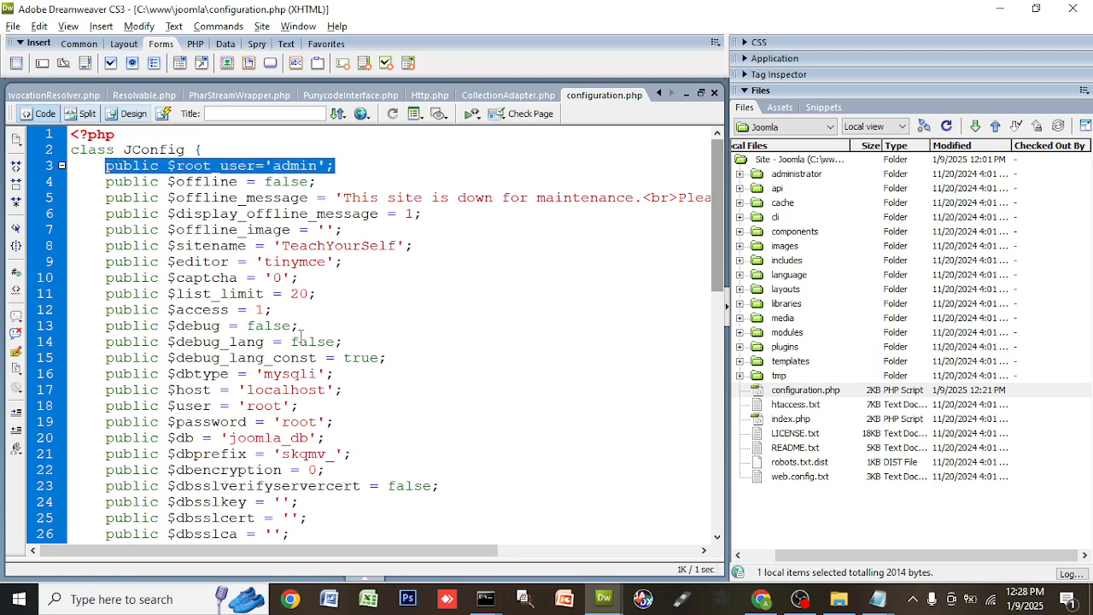
{"action": "key", "text": "Delete"}
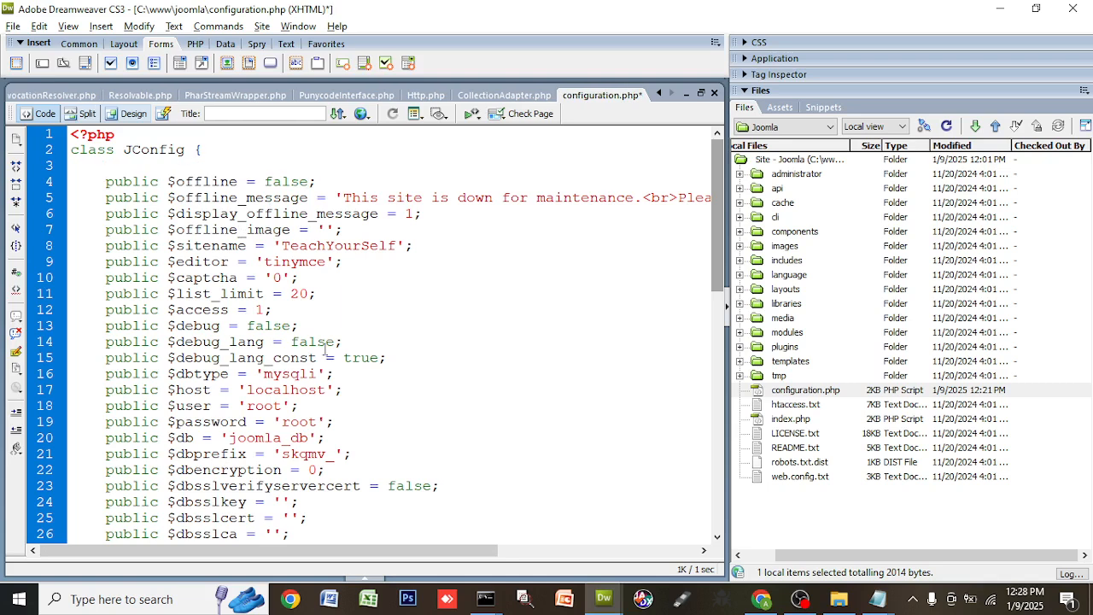
{"action": "key", "text": "shift+Down"}
{"action": "key", "text": "Delete"}
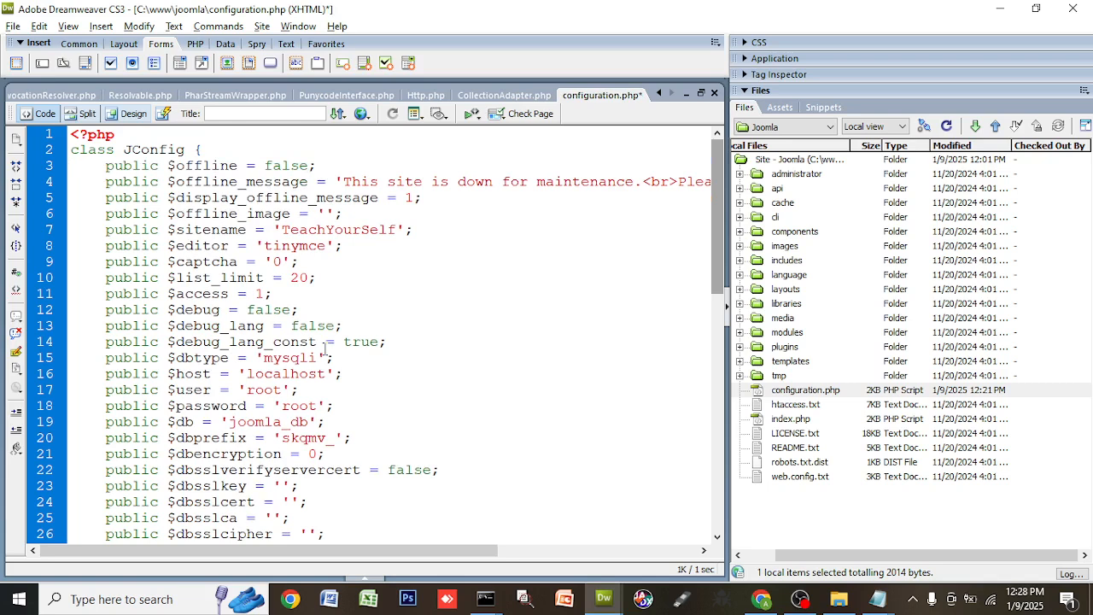
{"action": "key", "text": "ctrl+s"}
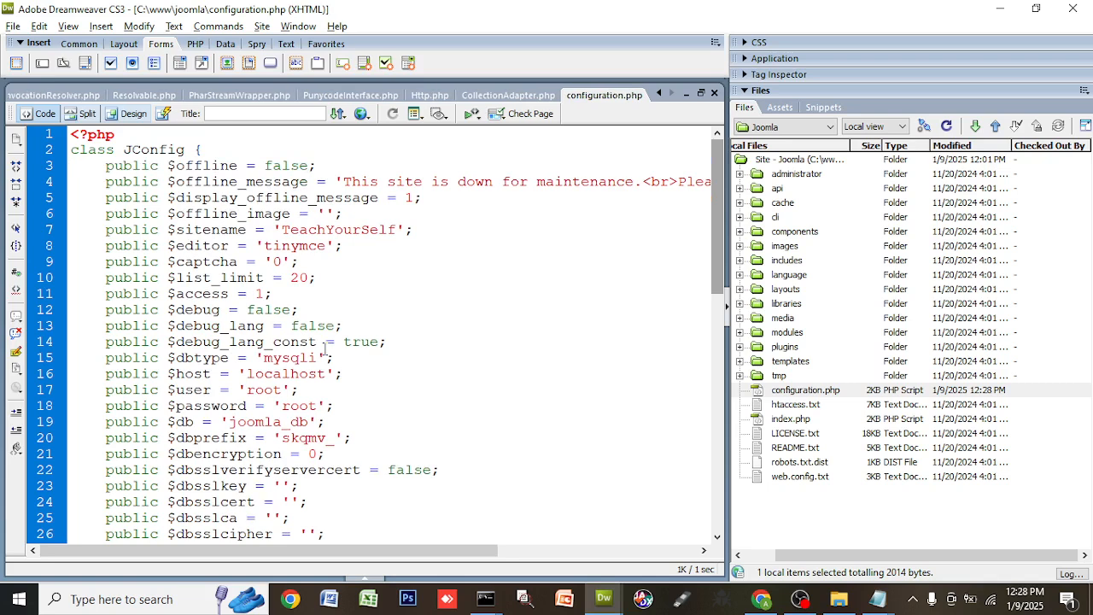
{"action": "left_click", "coordinate": [767, 601]}
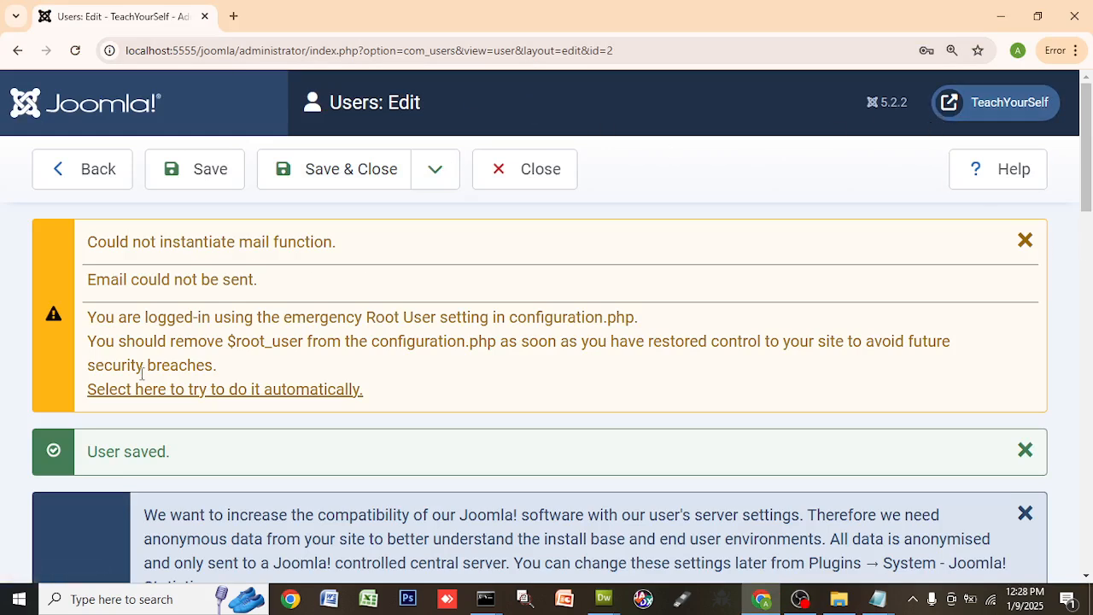
{"action": "scroll", "coordinate": [695, 324], "scroll_direction": "down", "scroll_amount": 5}
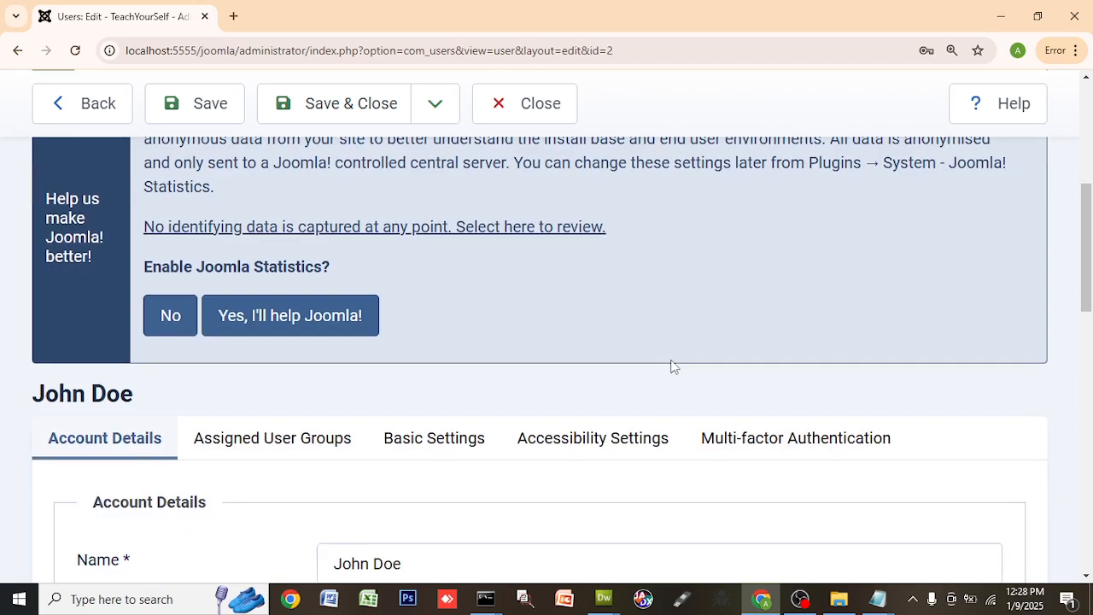
{"action": "scroll", "coordinate": [672, 366], "scroll_direction": "down", "scroll_amount": 8}
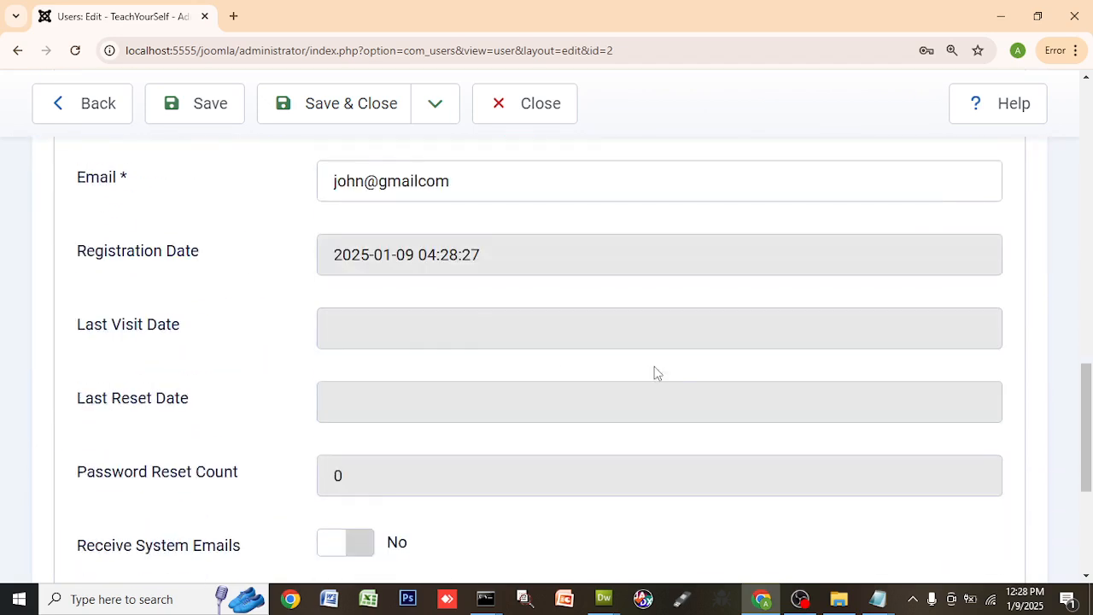
{"action": "scroll", "coordinate": [654, 373], "scroll_direction": "up", "scroll_amount": 6}
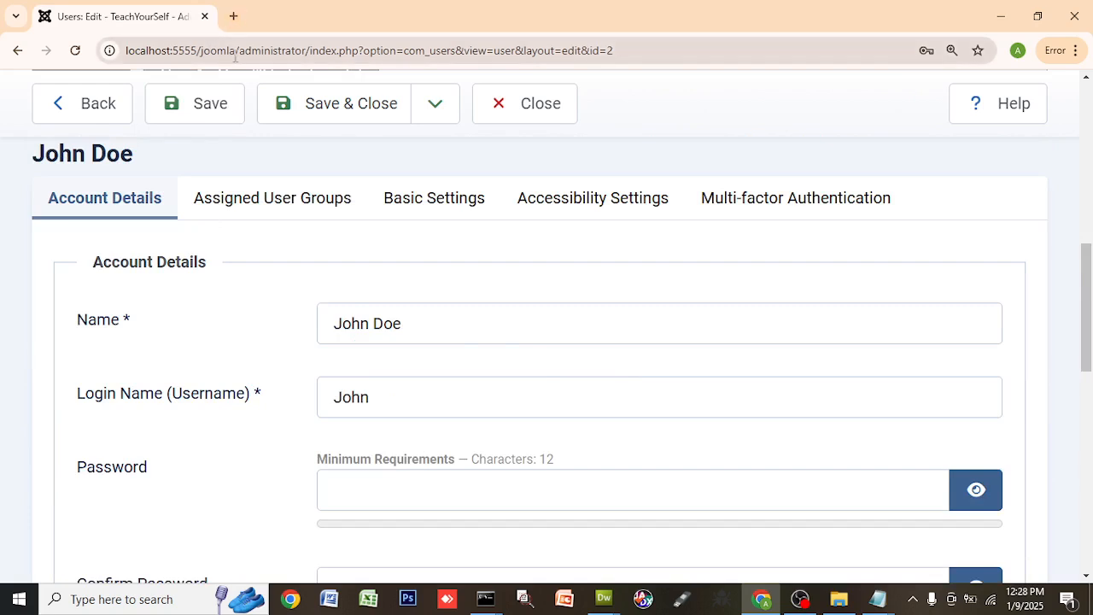
- Load localhost:5555/joomla/administrator to reach the admin login page
{"action": "left_click_drag", "start_coordinate": [306, 51], "coordinate": [859, 68]}
{"action": "key", "text": "BackSpace"}
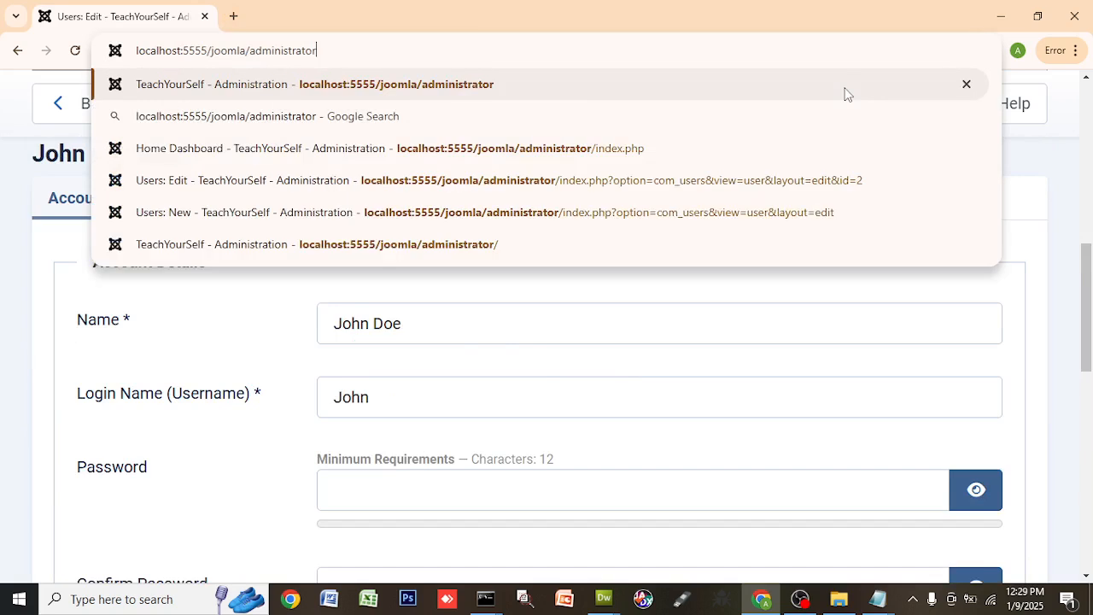
{"action": "key", "text": "Return"}
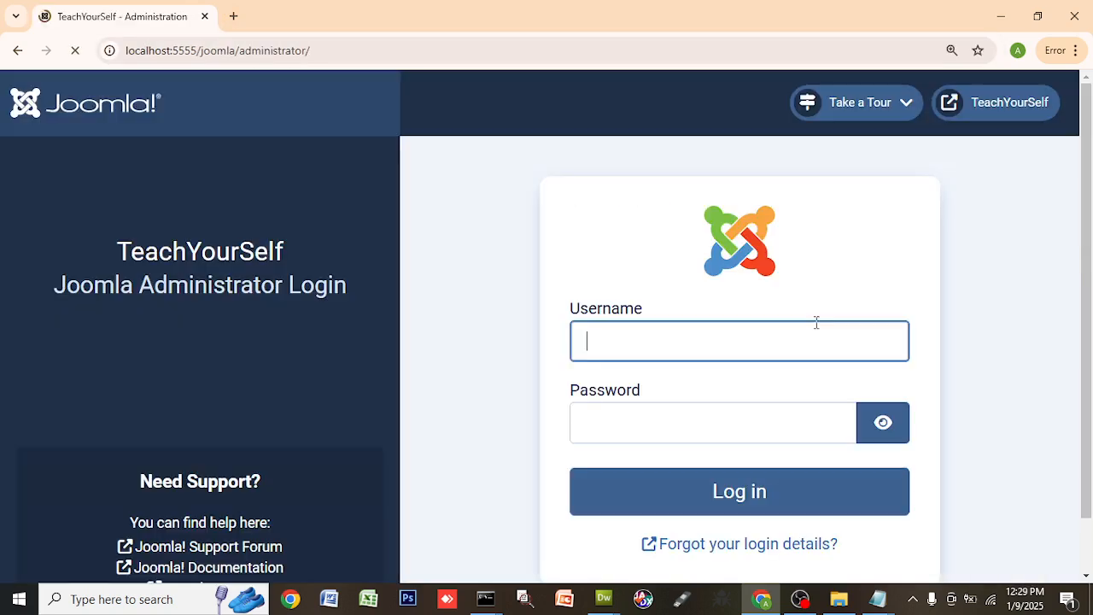
- Log in with the new administrator's login name and 12-character password
{"action": "left_click", "coordinate": [762, 339]}
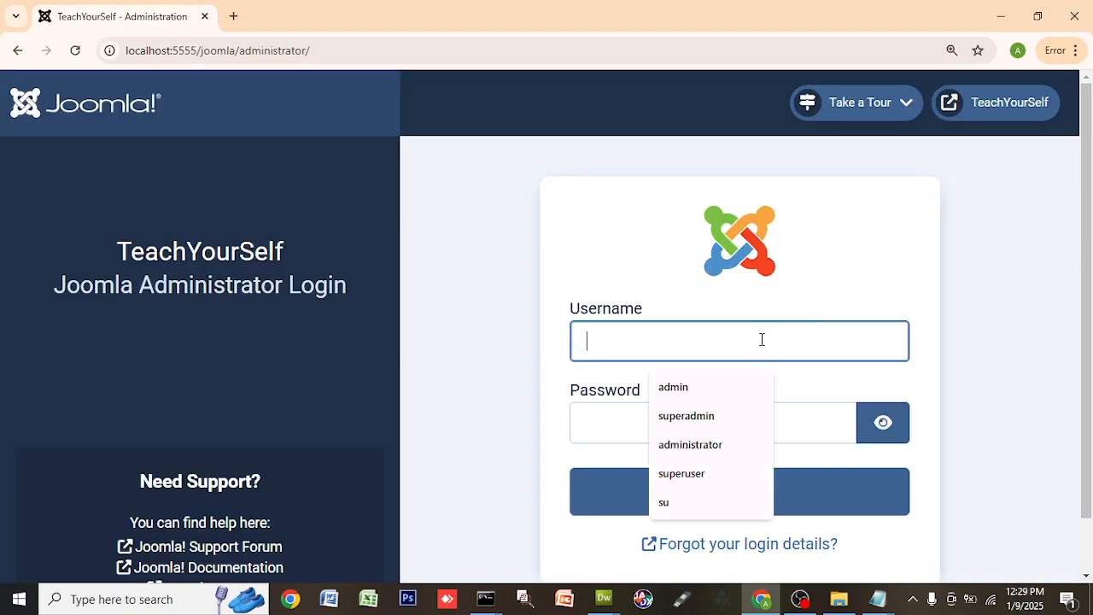
{"action": "type", "text": "joh"}
{"action": "key", "text": "BackSpace"}
{"action": "key", "text": "BackSpace"}
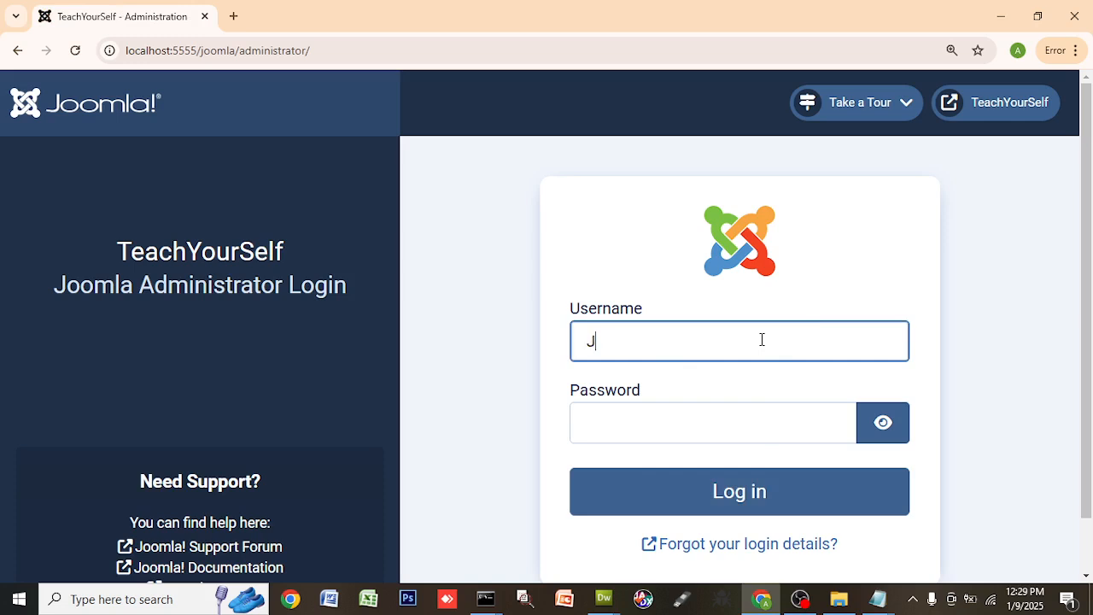
{"action": "type", "text": "ohn"}
{"action": "key", "text": "Tab"}
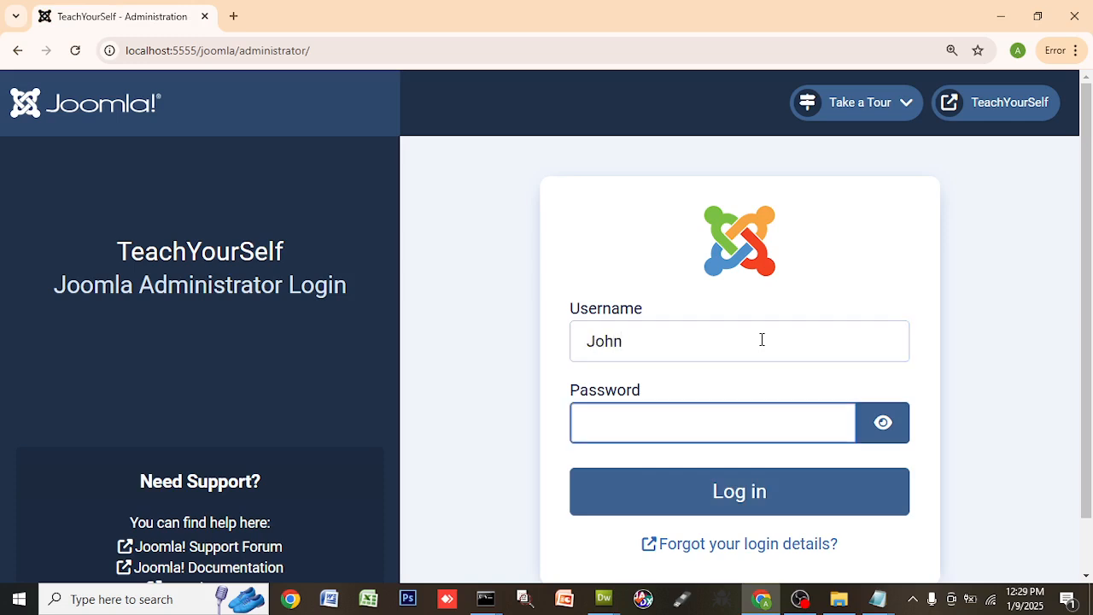
{"action": "left_click", "coordinate": [884, 424]}
{"action": "left_click", "coordinate": [712, 432]}
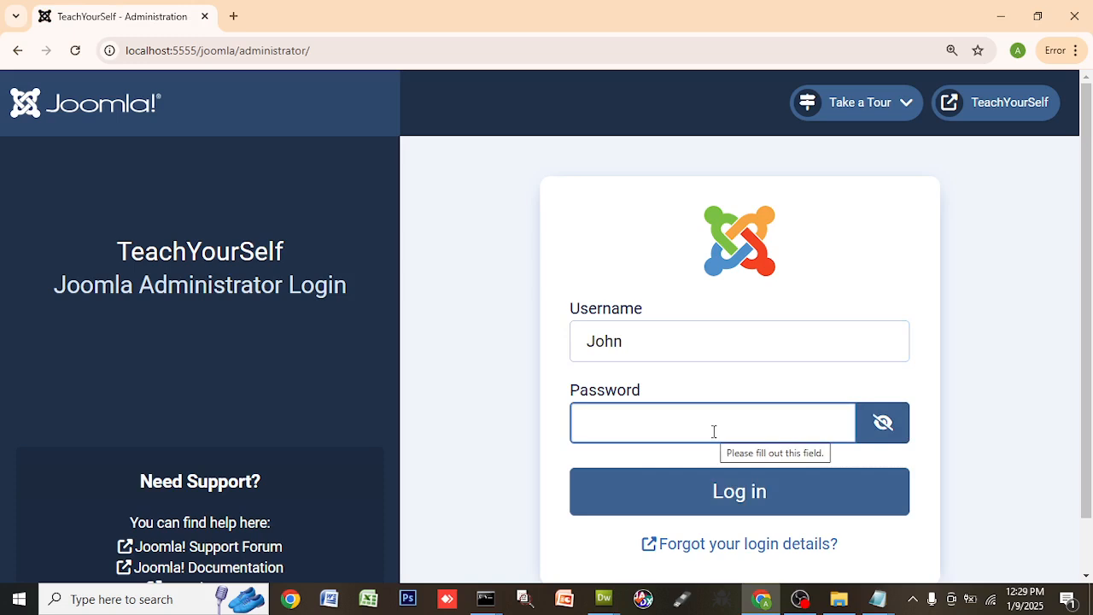
{"action": "type", "text": "john"}
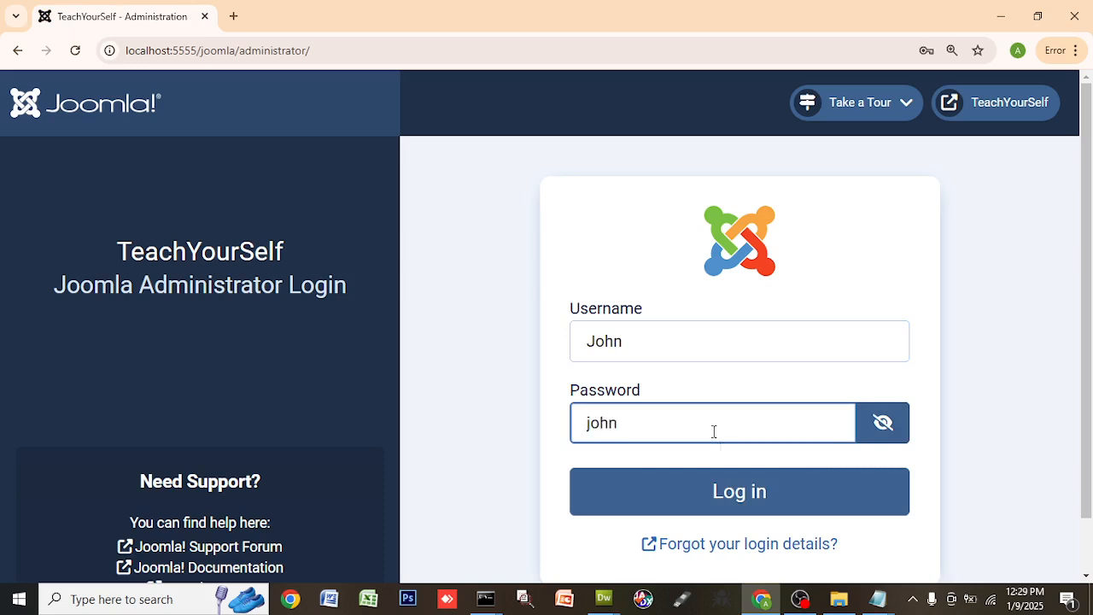
{"action": "key", "text": "BackSpace"}
{"action": "key", "text": "BackSpace"}
{"action": "key", "text": "BackSpace"}
{"action": "key", "text": "BackSpace"}
{"action": "type", "text": "John12345678"}
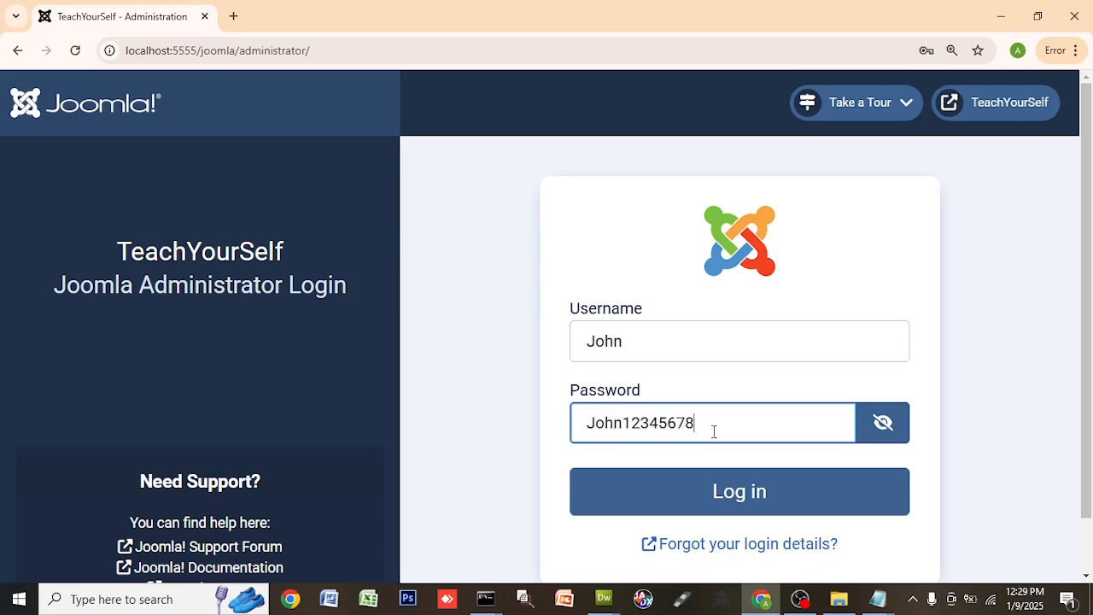
{"action": "left_click", "coordinate": [752, 499]}
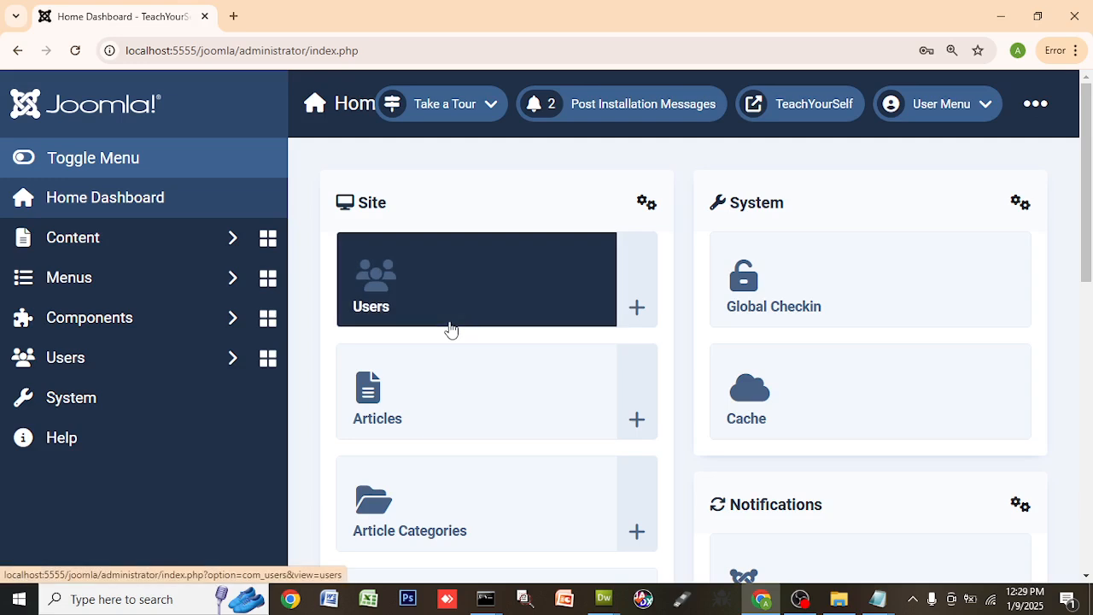
{"action": "scroll", "coordinate": [928, 435], "scroll_direction": "down", "scroll_amount": 4}
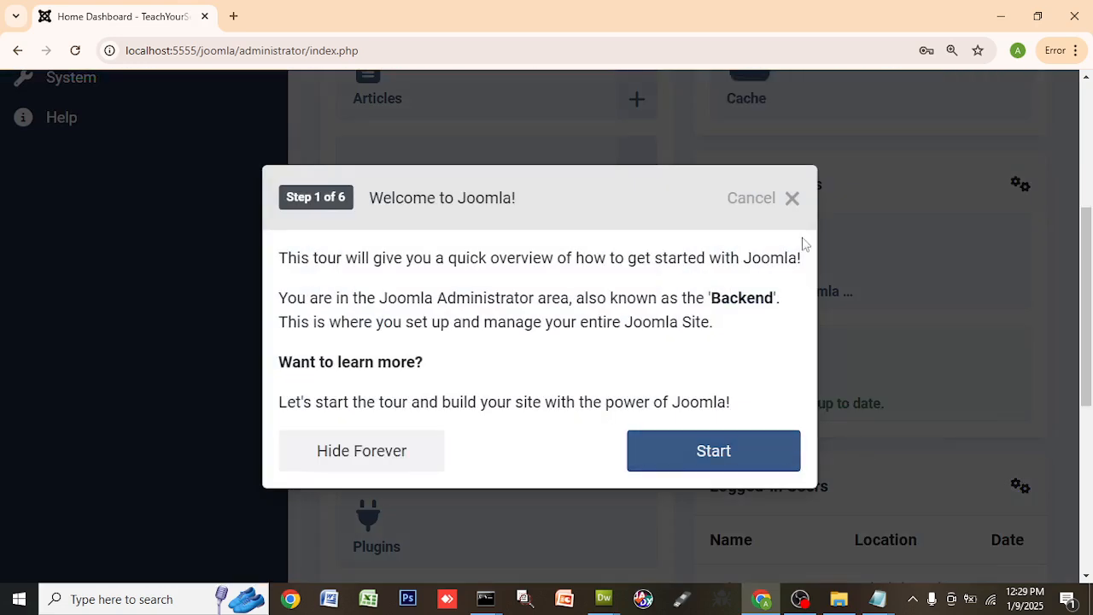
{"action": "left_click", "coordinate": [792, 198]}
{"action": "scroll", "coordinate": [1004, 329], "scroll_direction": "up", "scroll_amount": 4}
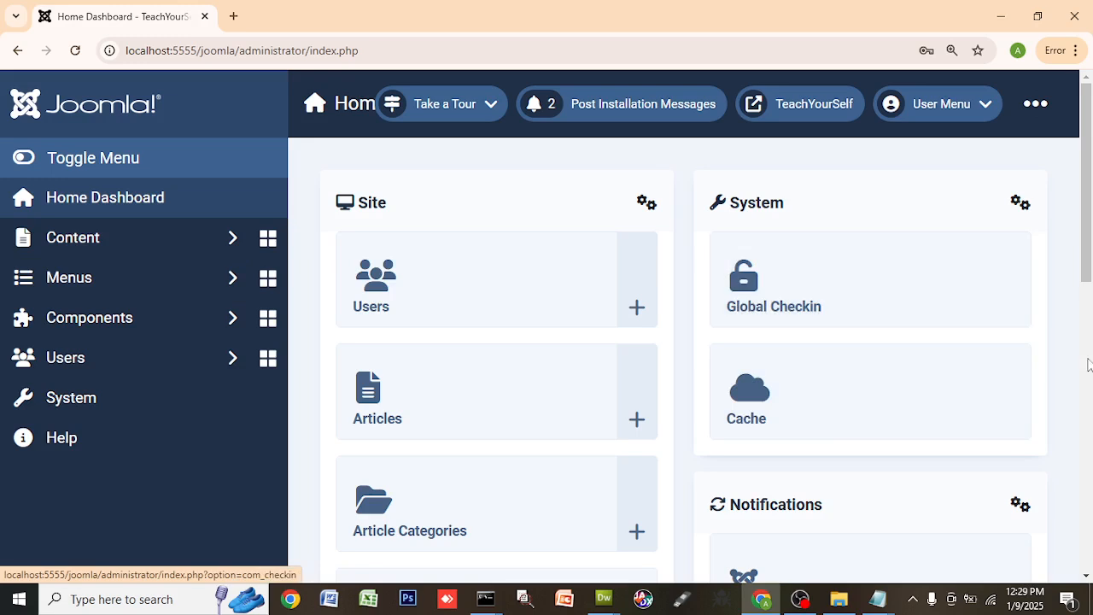
{"action": "scroll", "coordinate": [954, 390], "scroll_direction": "down", "scroll_amount": 2}
{"action": "scroll", "coordinate": [956, 391], "scroll_direction": "down", "scroll_amount": 2}
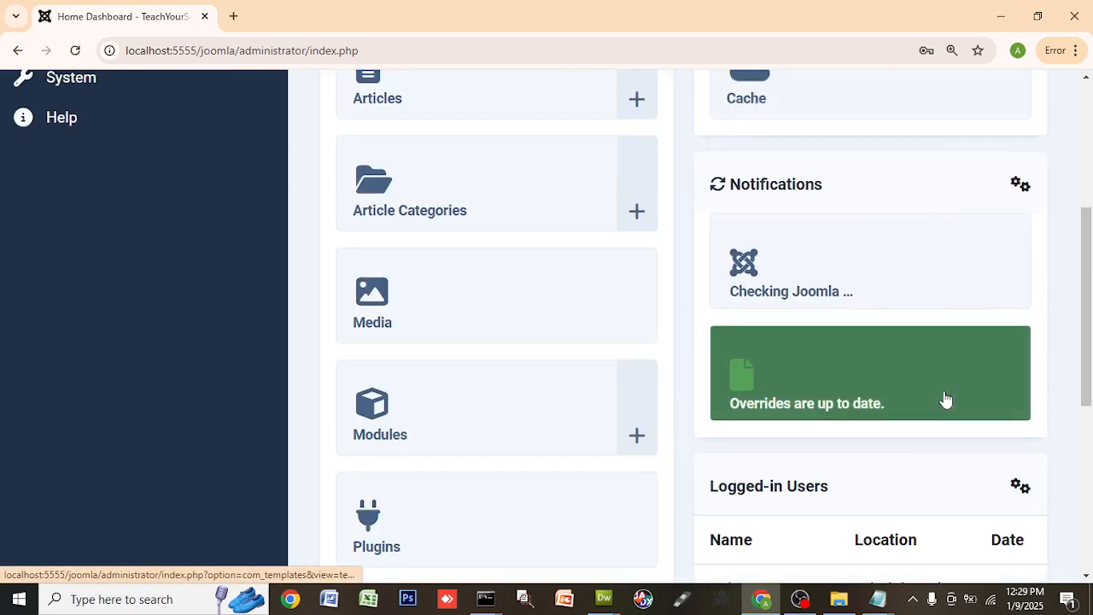
{"action": "scroll", "coordinate": [944, 406], "scroll_direction": "down", "scroll_amount": 4}
{"action": "scroll", "coordinate": [937, 420], "scroll_direction": "up", "scroll_amount": 8}
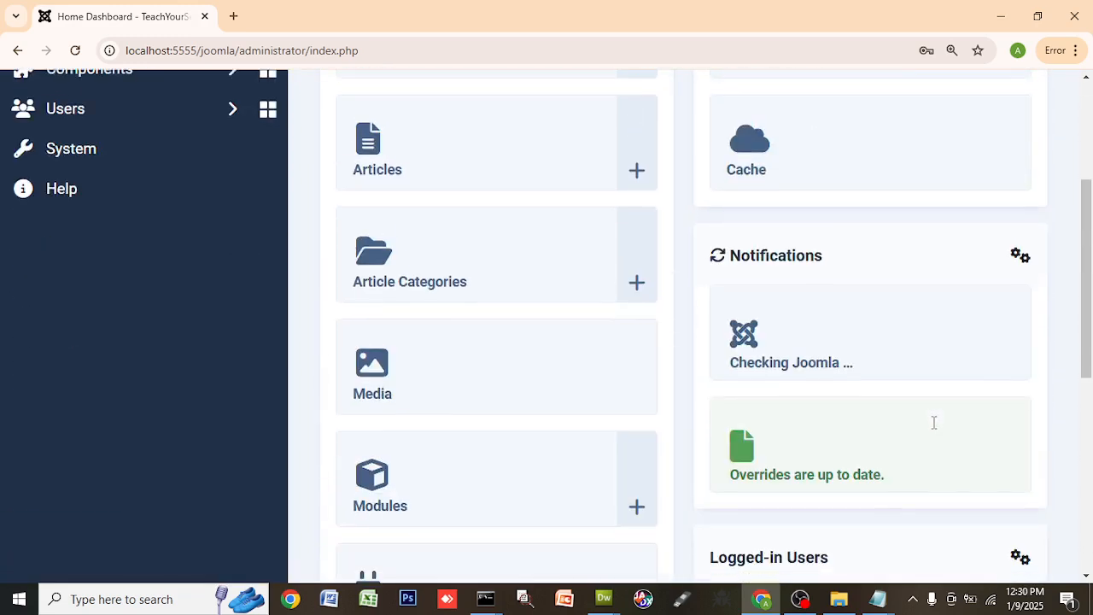